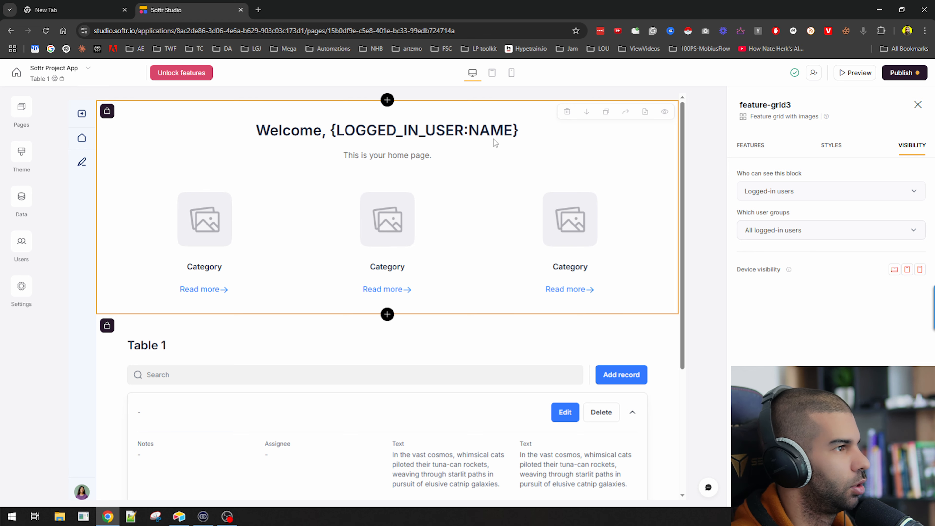
Review who can see the block, then close the visibility options unchanged
{"action": "left_click", "coordinate": [771, 228]}
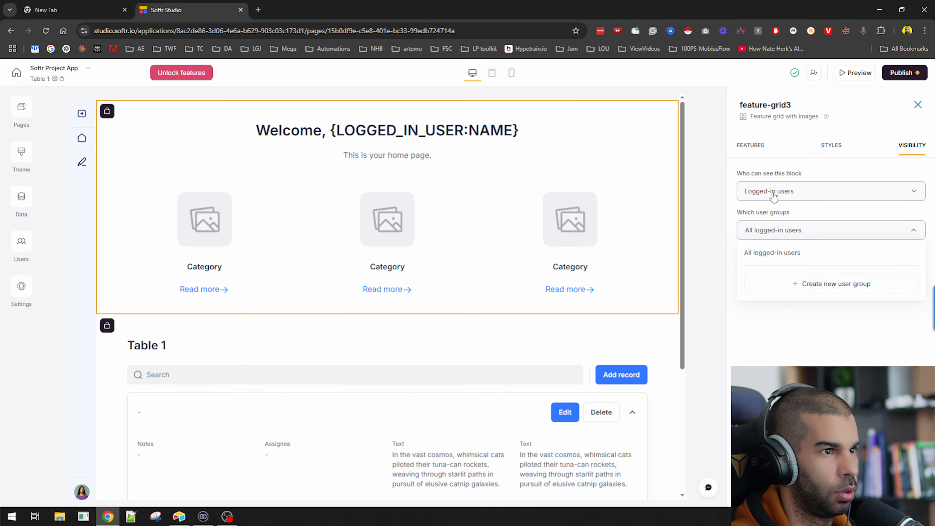
{"action": "left_click", "coordinate": [618, 86]}
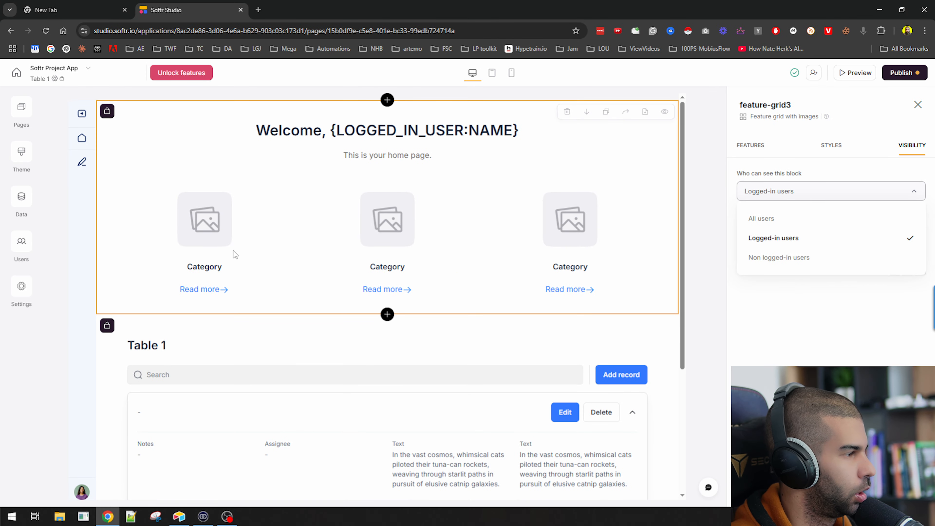
{"action": "scroll", "coordinate": [258, 258], "scroll_direction": "down", "scroll_amount": 3}
{"action": "scroll", "coordinate": [165, 206], "scroll_direction": "up", "scroll_amount": 3}
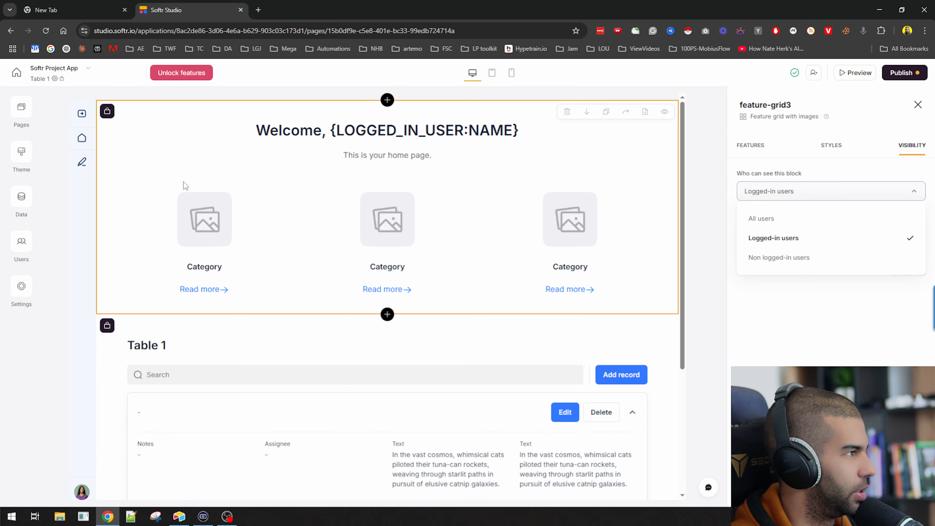
{"action": "left_click", "coordinate": [346, 128]}
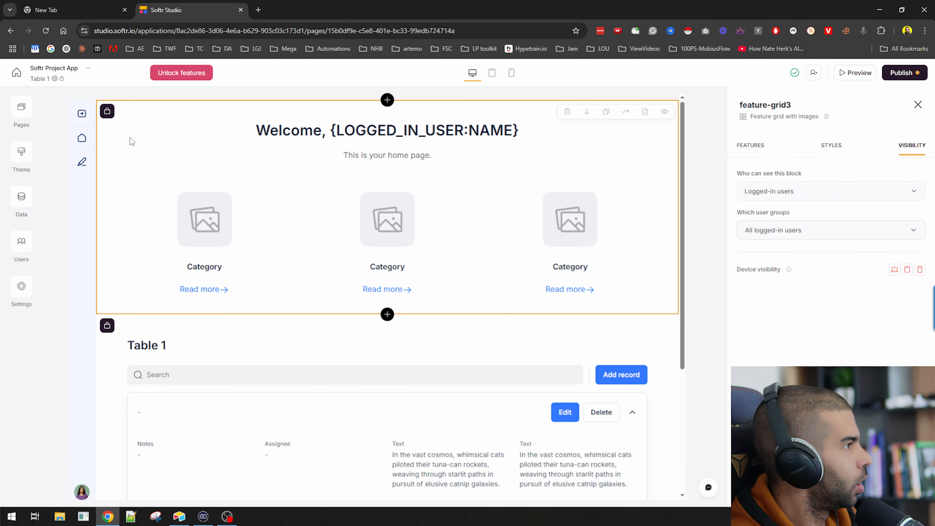
Visit the Table 1 details page, then return to the Table 1 home page
{"action": "left_click", "coordinate": [21, 109]}
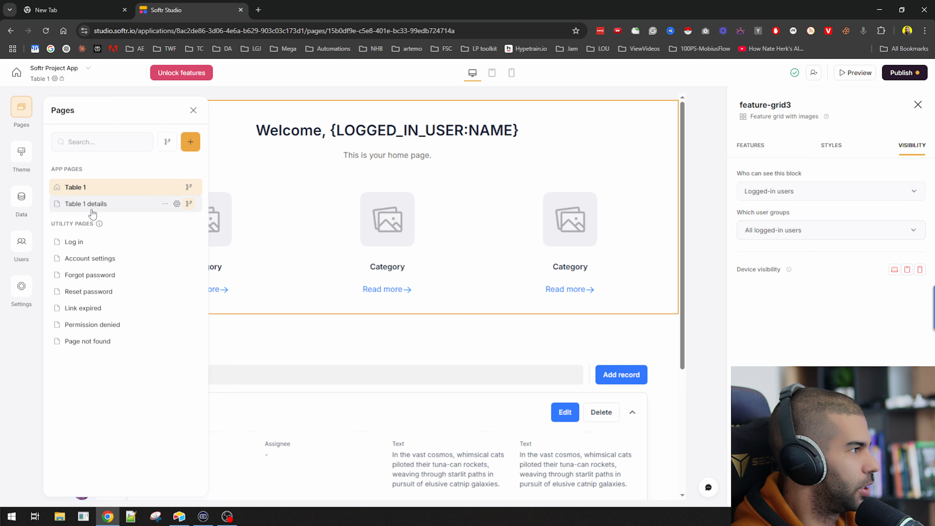
{"action": "left_click", "coordinate": [86, 204]}
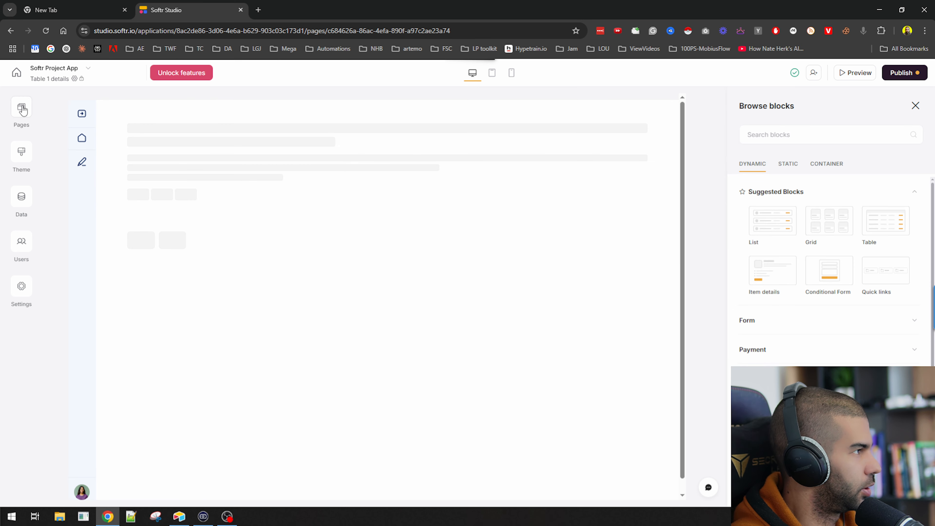
{"action": "left_click", "coordinate": [19, 107]}
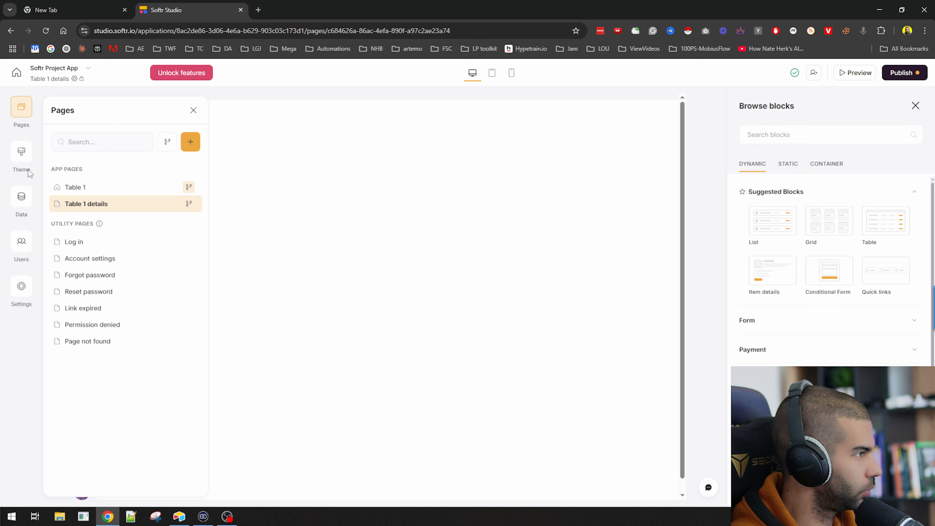
{"action": "left_click", "coordinate": [95, 188]}
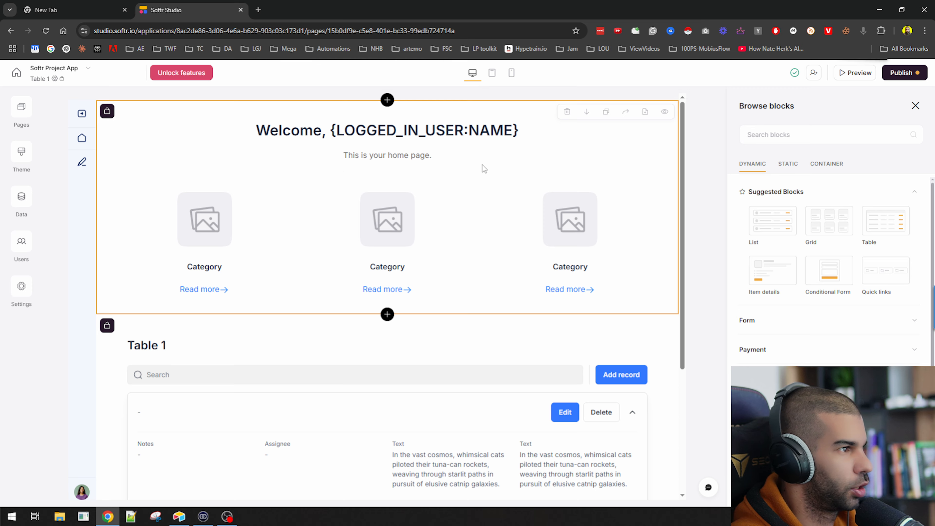
Bring up the Table 1 list block's settings on the home page
{"action": "scroll", "coordinate": [424, 212], "scroll_direction": "down", "scroll_amount": 5}
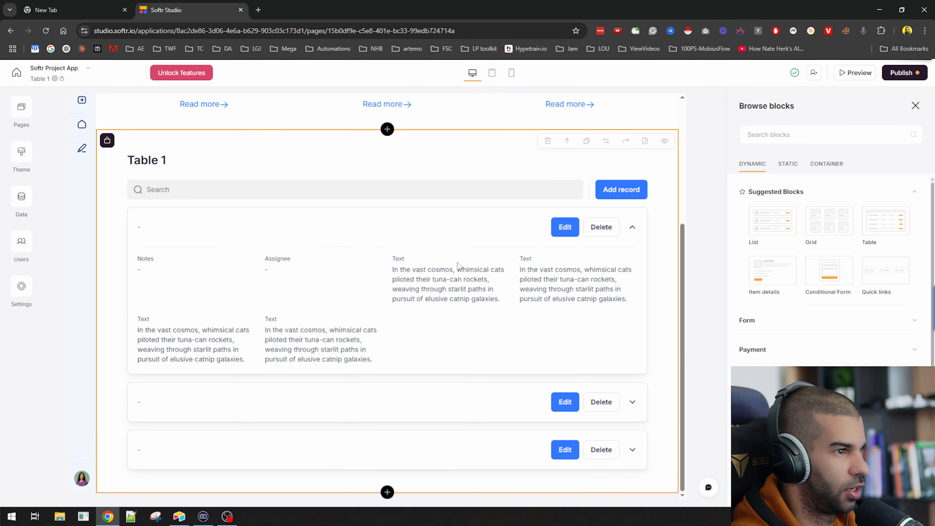
{"action": "scroll", "coordinate": [306, 313], "scroll_direction": "up", "scroll_amount": 5}
{"action": "scroll", "coordinate": [328, 294], "scroll_direction": "down", "scroll_amount": 5}
{"action": "scroll", "coordinate": [329, 192], "scroll_direction": "up", "scroll_amount": 4}
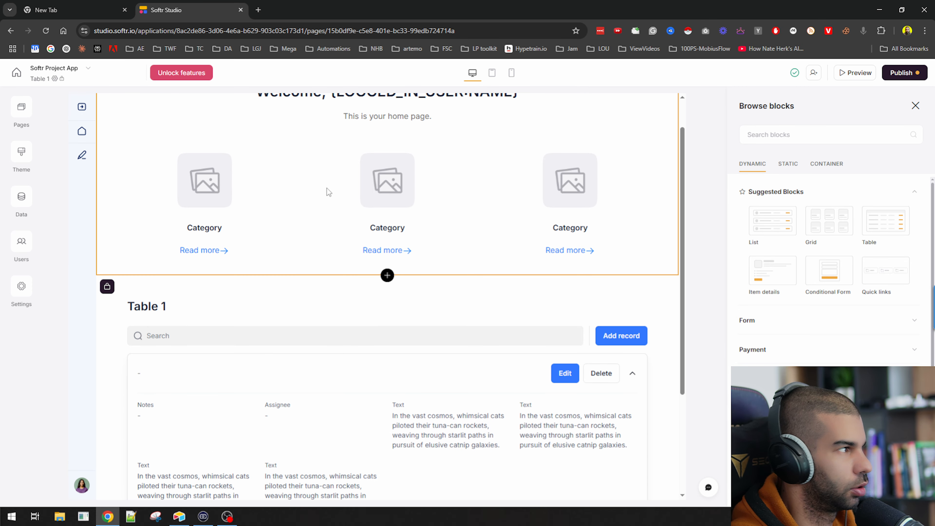
{"action": "left_click", "coordinate": [25, 110]}
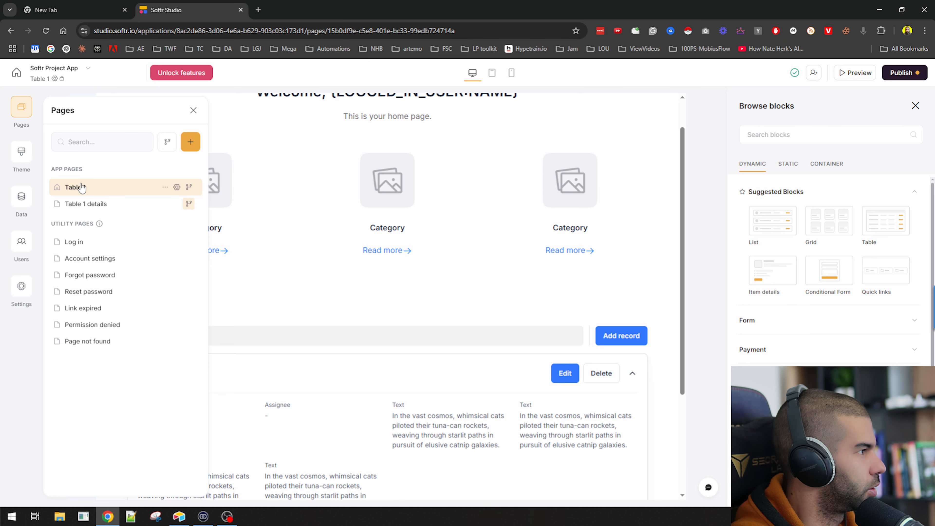
{"action": "left_click", "coordinate": [407, 334]}
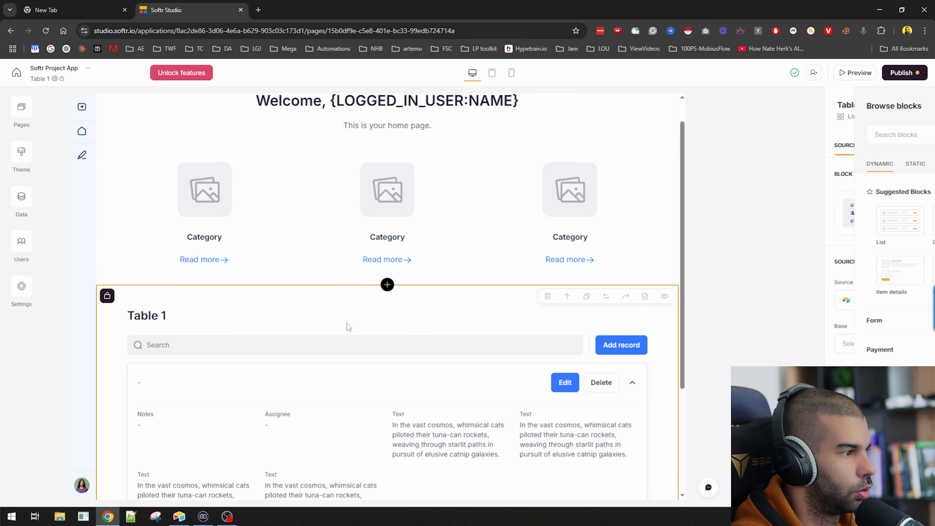
Delete the Table 1 block from the home page
{"action": "scroll", "coordinate": [336, 316], "scroll_direction": "up", "scroll_amount": 4}
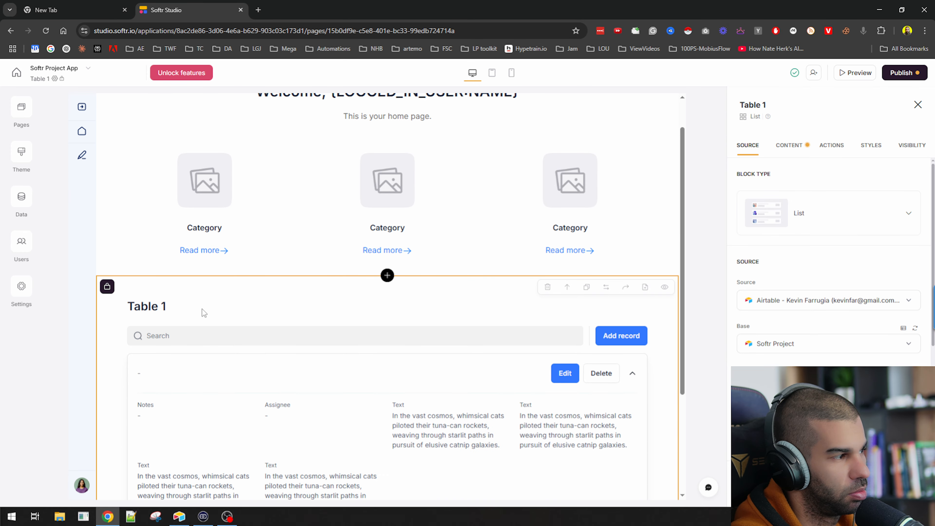
{"action": "scroll", "coordinate": [219, 328], "scroll_direction": "down", "scroll_amount": 4}
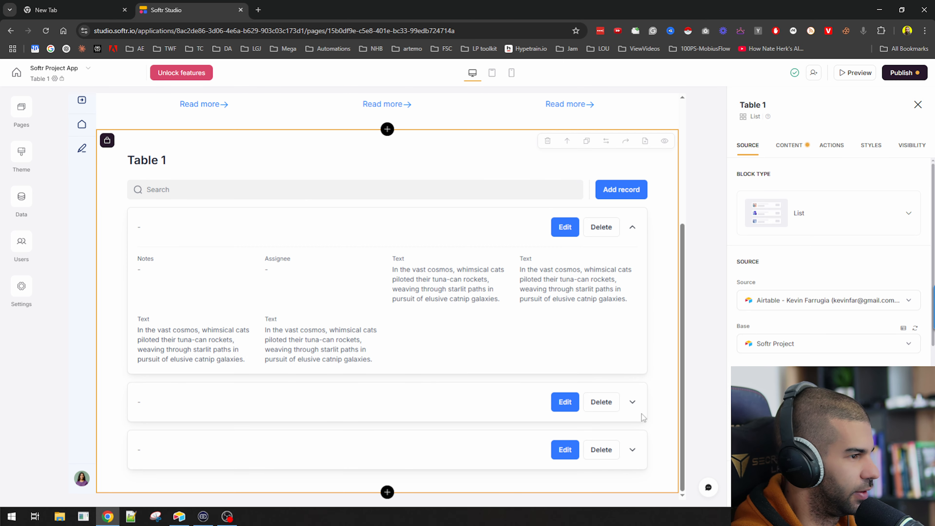
{"action": "scroll", "coordinate": [607, 398], "scroll_direction": "up", "scroll_amount": 3}
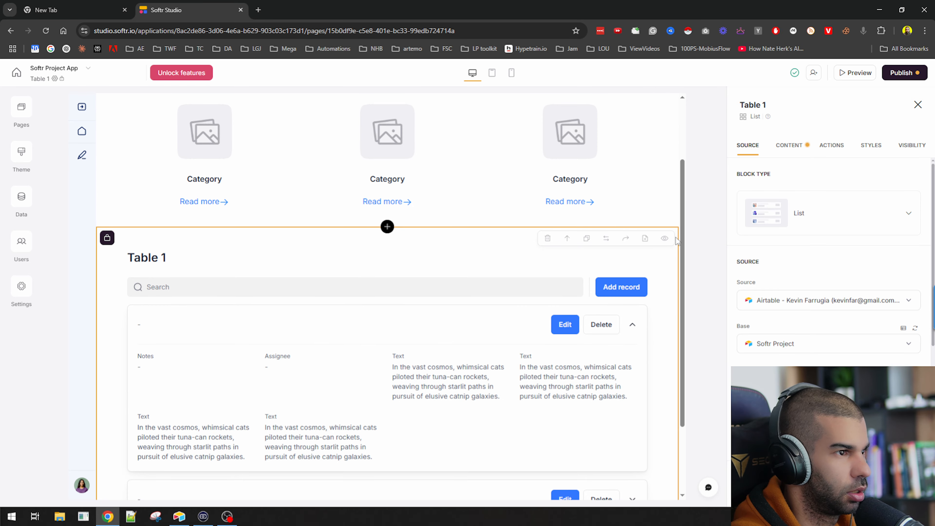
{"action": "scroll", "coordinate": [601, 369], "scroll_direction": "down", "scroll_amount": 3}
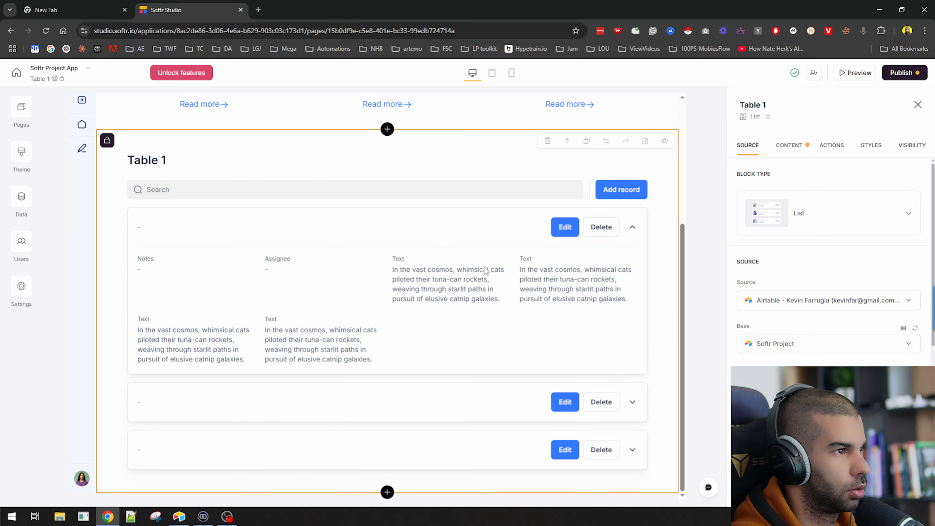
{"action": "scroll", "coordinate": [215, 330], "scroll_direction": "up", "scroll_amount": 3}
{"action": "scroll", "coordinate": [408, 454], "scroll_direction": "down", "scroll_amount": 3}
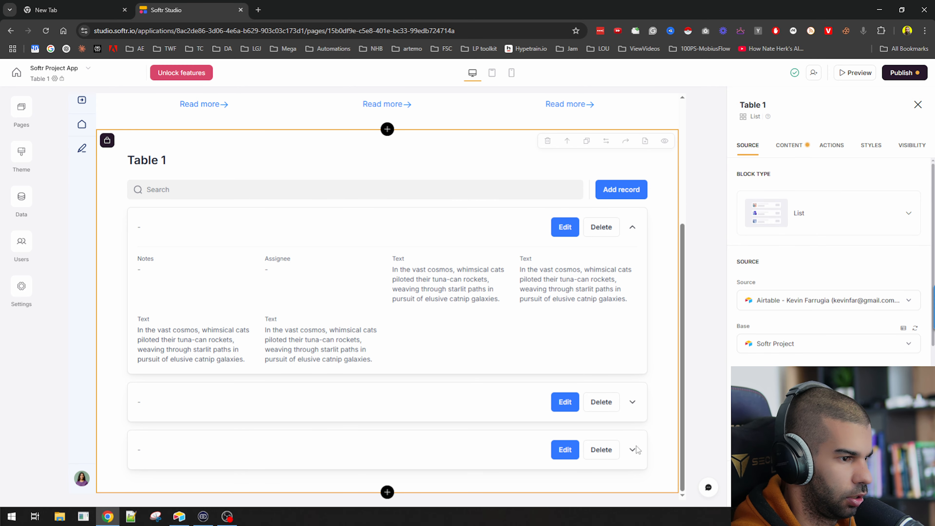
{"action": "scroll", "coordinate": [619, 366], "scroll_direction": "up", "scroll_amount": 3}
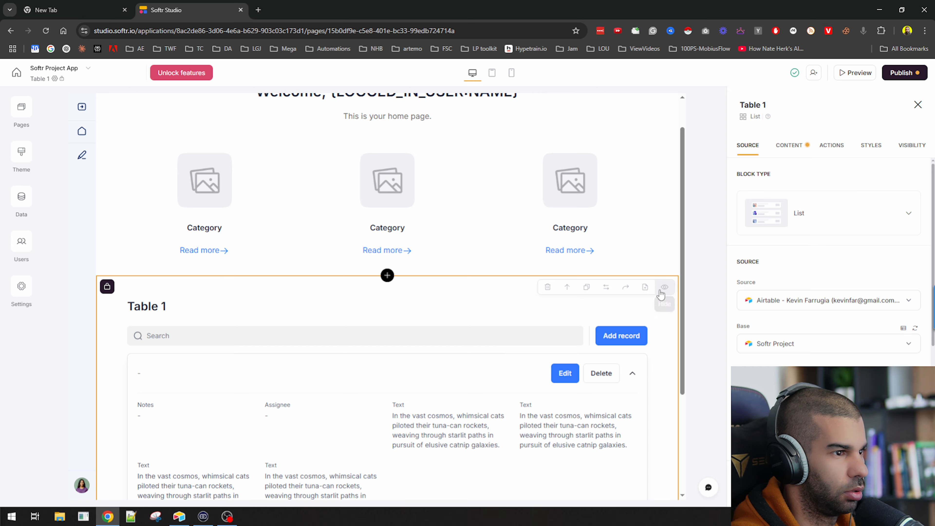
{"action": "left_click", "coordinate": [548, 287]}
{"action": "left_click", "coordinate": [551, 305]}
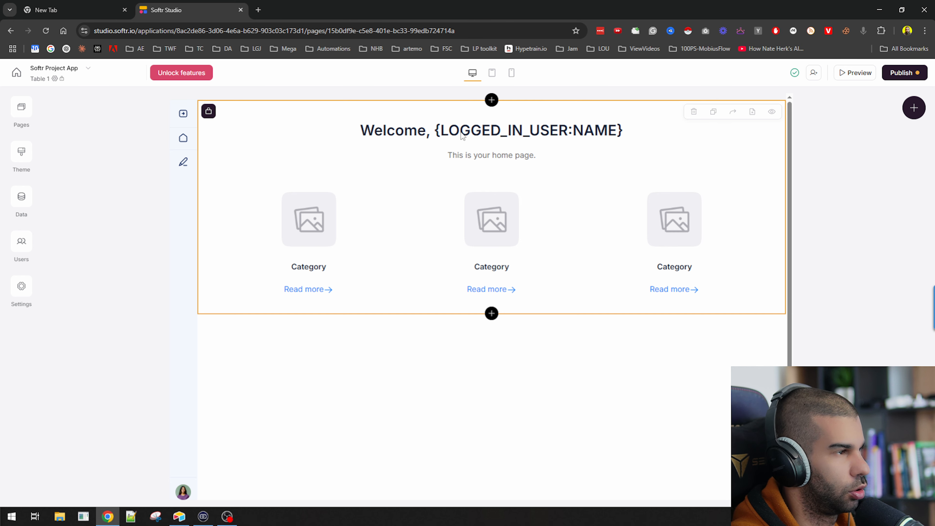
Add a List block from the block catalogue below the welcome header, then switch to Airtable
{"action": "left_click", "coordinate": [482, 160]}
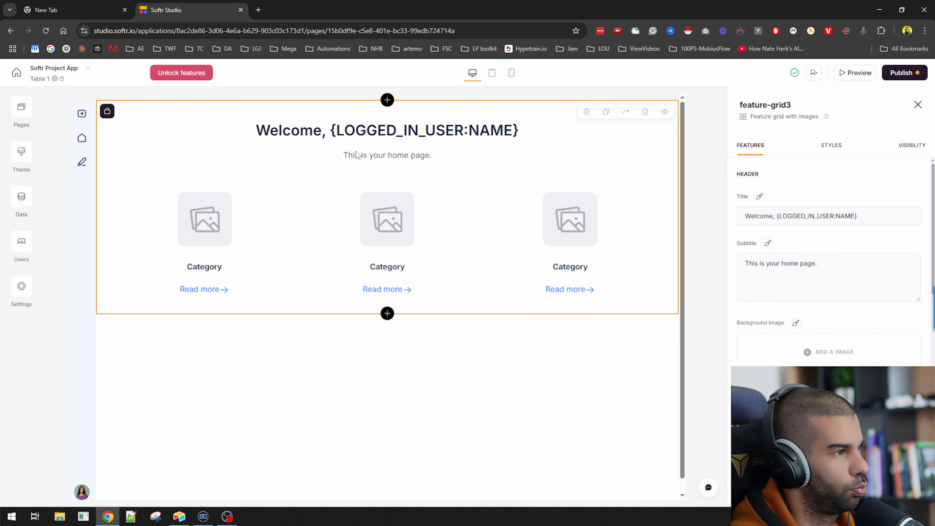
{"action": "left_click", "coordinate": [387, 314]}
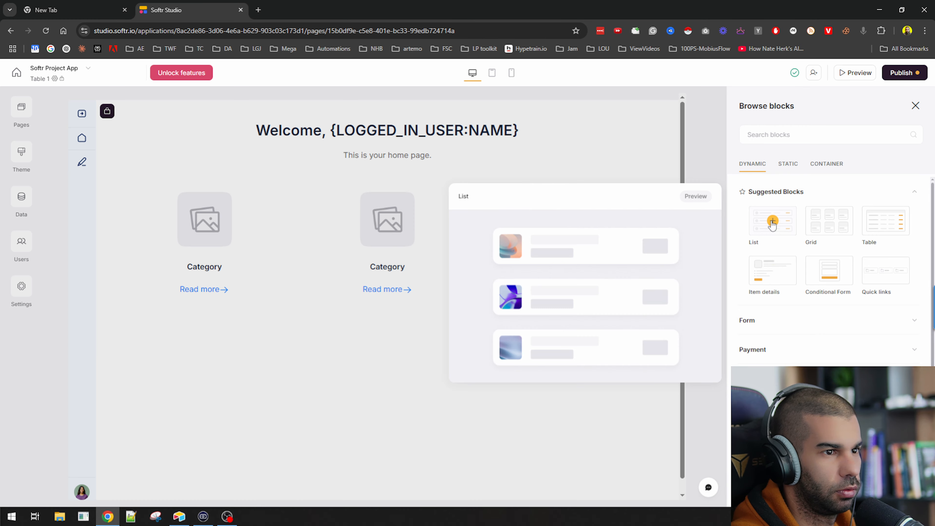
{"action": "left_click", "coordinate": [772, 221]}
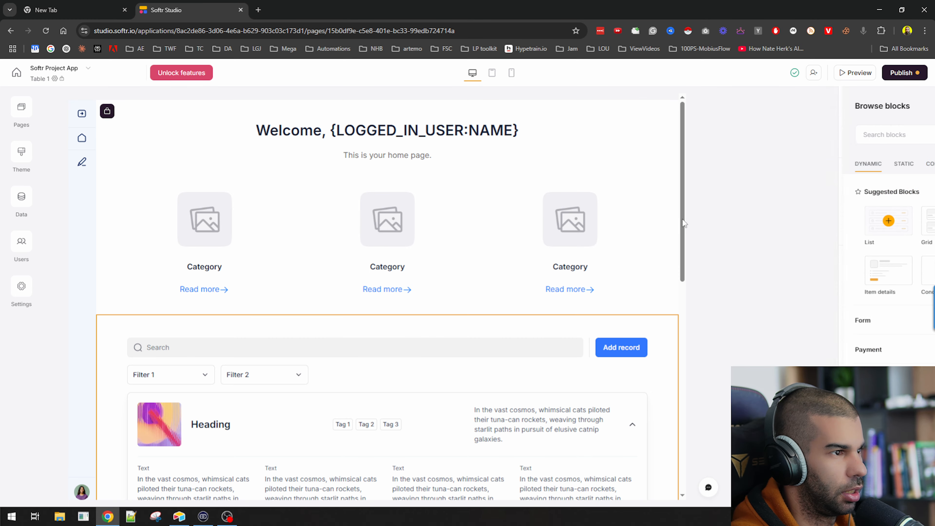
{"action": "scroll", "coordinate": [305, 321], "scroll_direction": "down", "scroll_amount": 5}
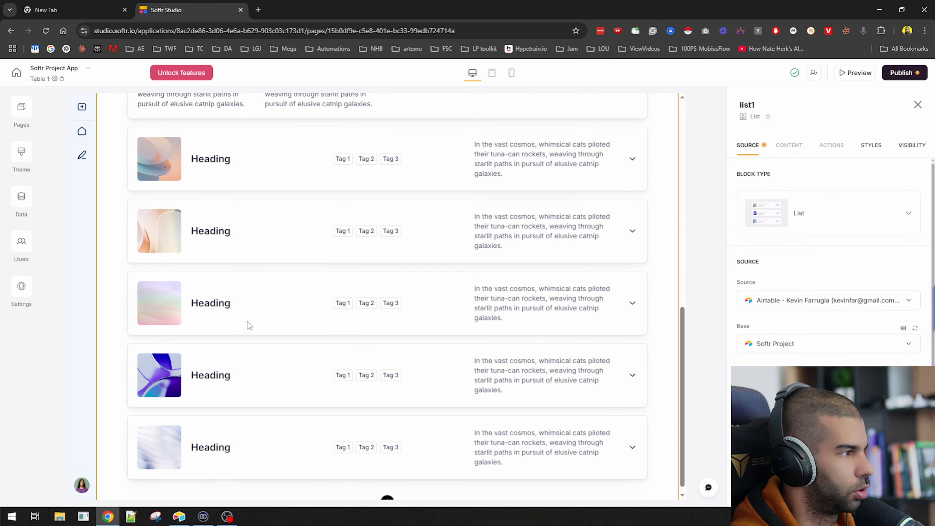
{"action": "scroll", "coordinate": [236, 302], "scroll_direction": "up", "scroll_amount": 8}
{"action": "scroll", "coordinate": [172, 228], "scroll_direction": "down", "scroll_amount": 5}
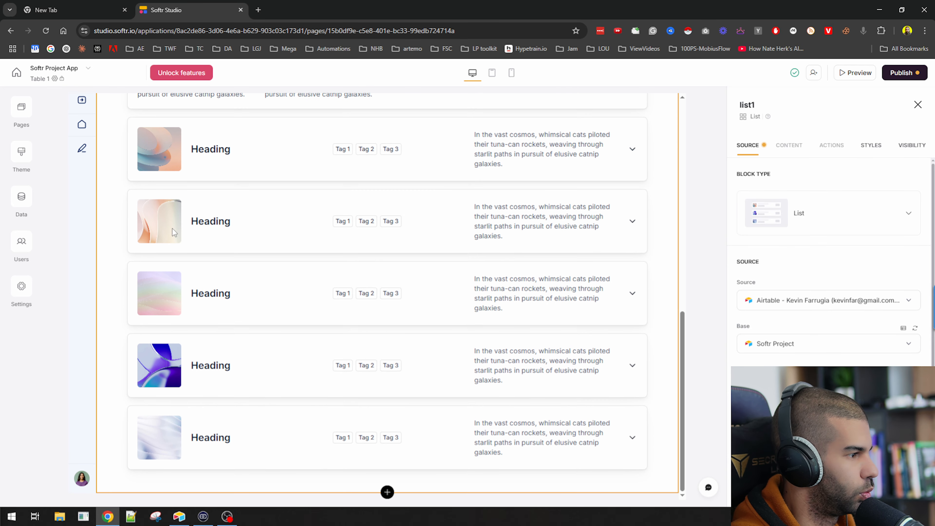
{"action": "scroll", "coordinate": [365, 303], "scroll_direction": "up", "scroll_amount": 5}
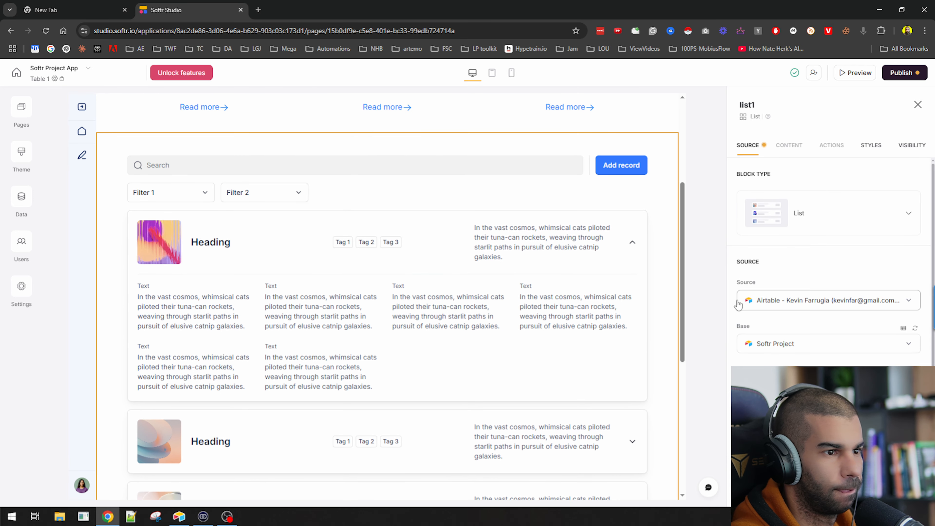
{"action": "left_click", "coordinate": [188, 518]}
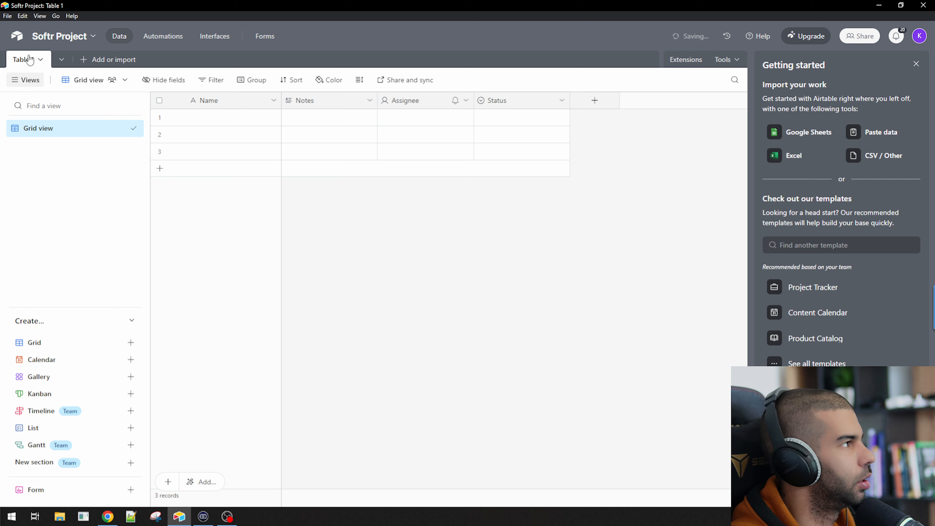
Rename Table 1 to Users
{"action": "left_click", "coordinate": [24, 59]}
{"action": "mouse_move", "coordinate": [73, 94]}
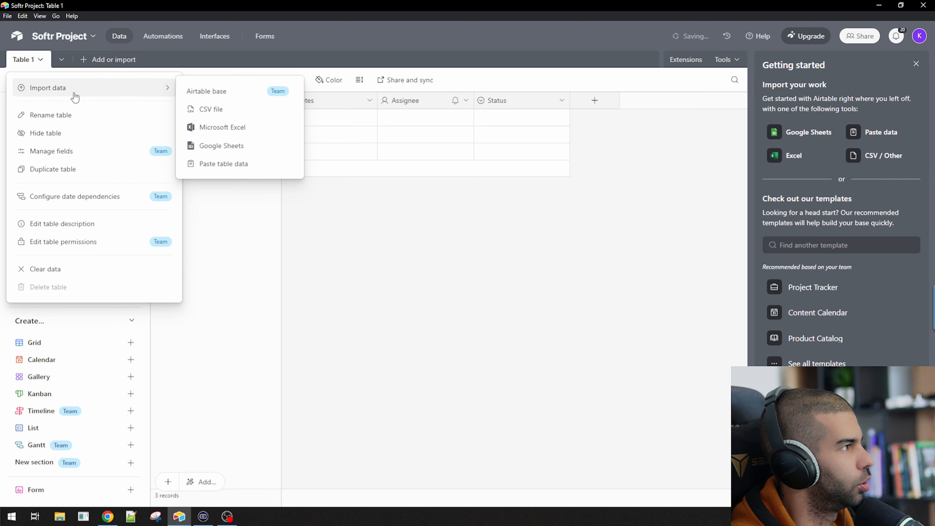
{"action": "double_click", "coordinate": [28, 63]}
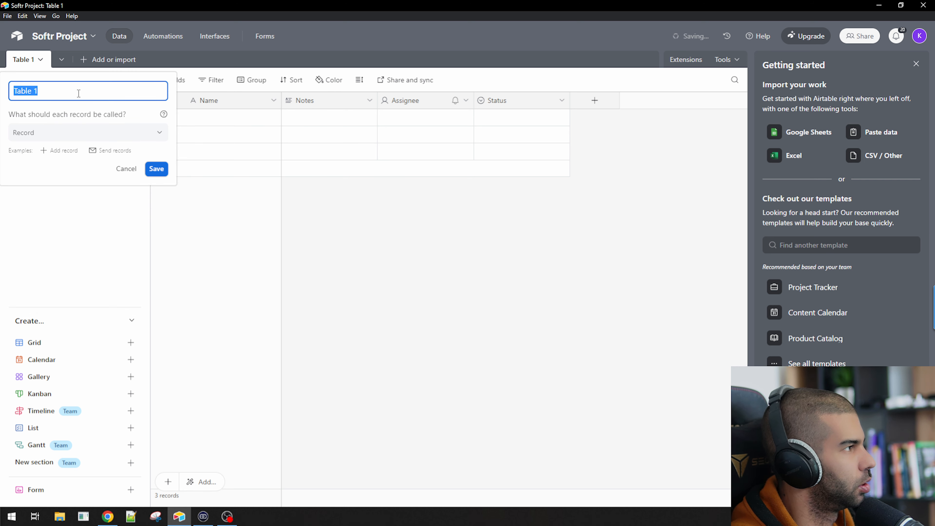
{"action": "type", "text": "Users"}
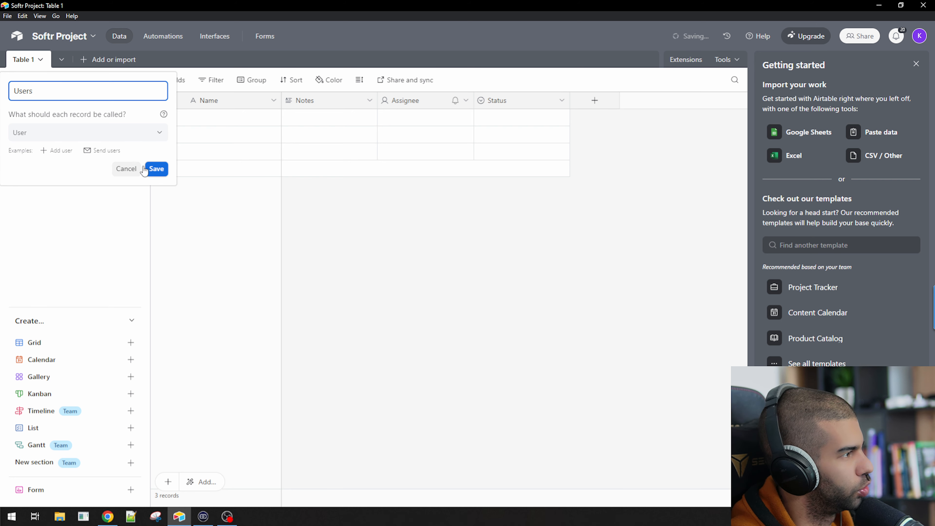
{"action": "left_click", "coordinate": [156, 169]}
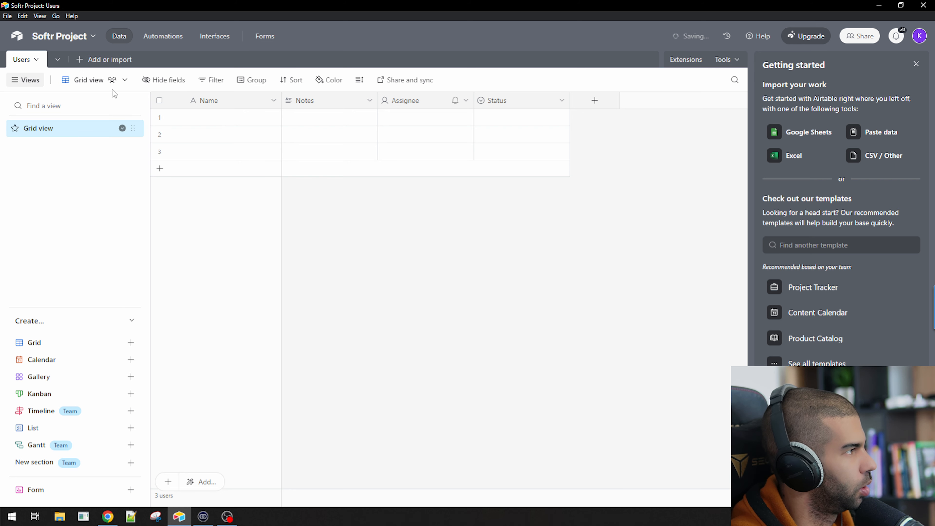
{"action": "left_click", "coordinate": [90, 59]}
Create a blank table named Content, then go back to Users
{"action": "left_click", "coordinate": [149, 97]}
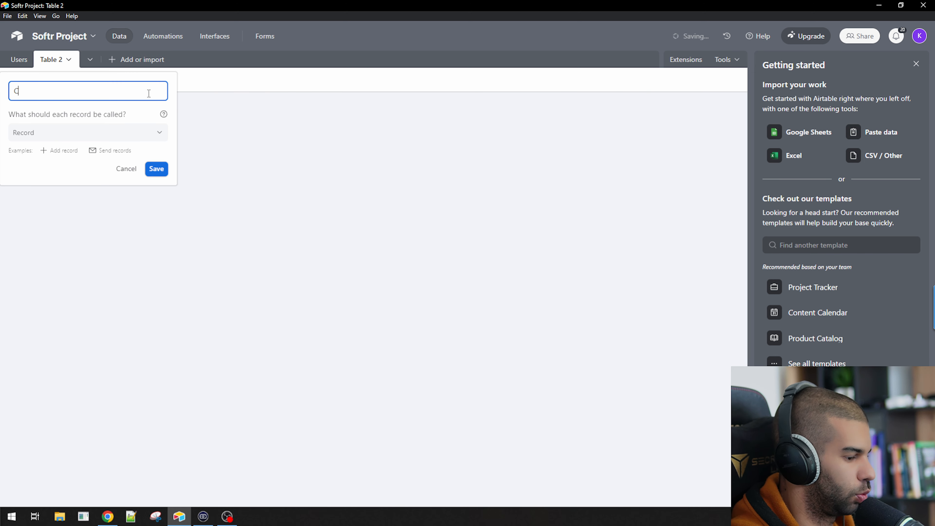
{"action": "type", "text": "Content"}
{"action": "left_click", "coordinate": [157, 169]}
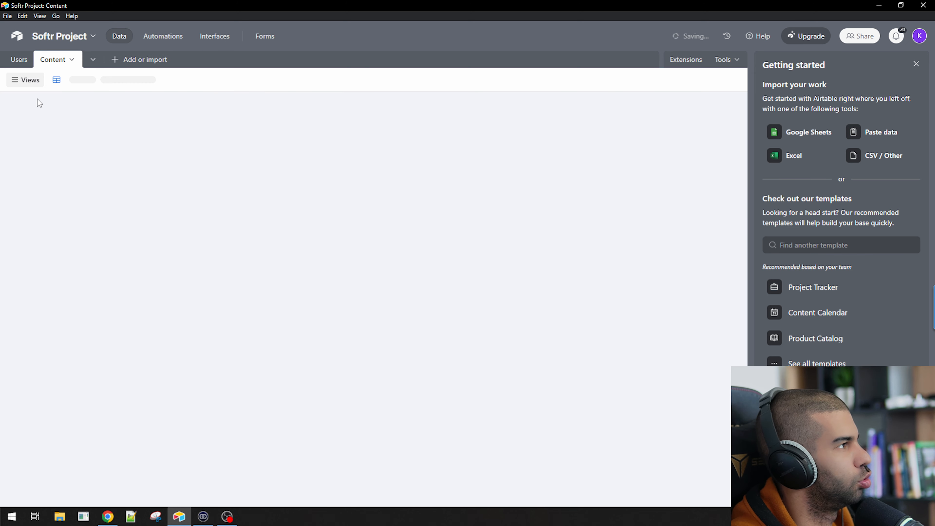
{"action": "left_click", "coordinate": [19, 61]}
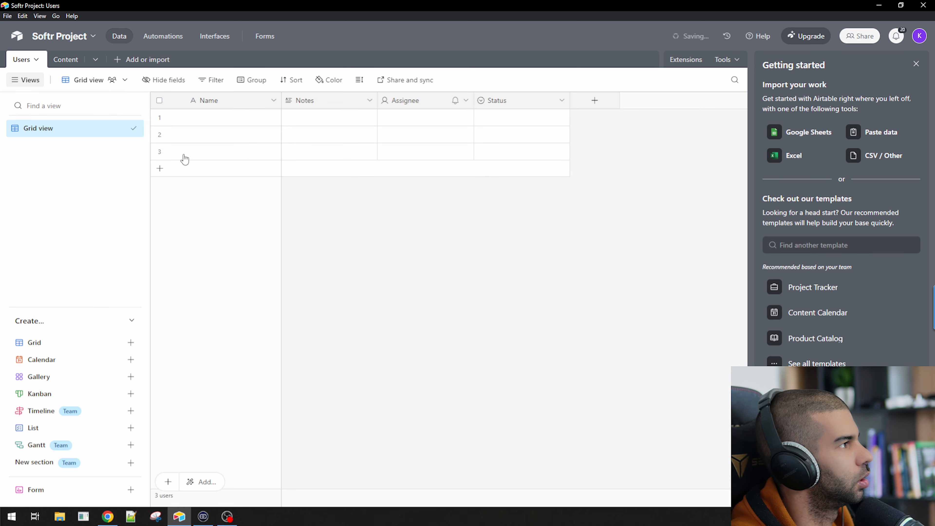
Rename the Users primary field from Name to Email with the Email type
{"action": "left_click", "coordinate": [206, 104]}
{"action": "double_click", "coordinate": [234, 100]}
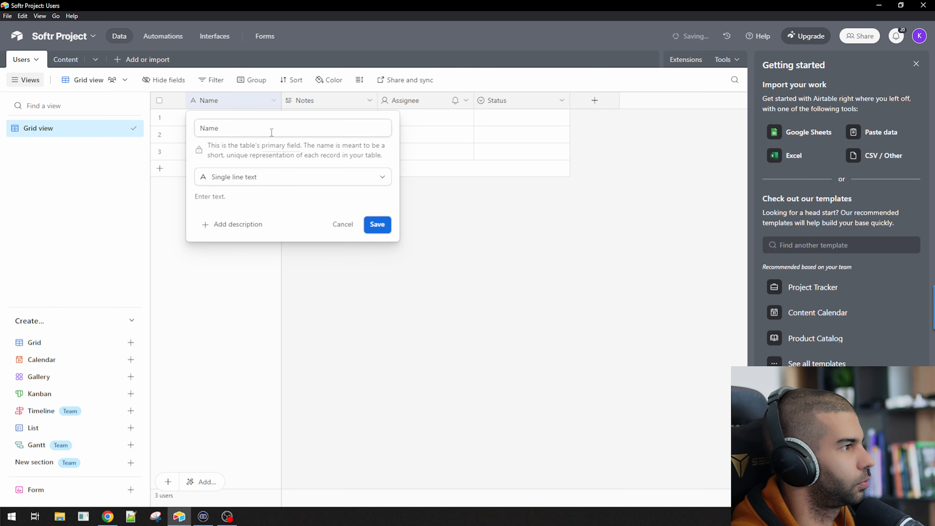
{"action": "triple_click", "coordinate": [271, 132]}
{"action": "type", "text": "Email"}
{"action": "key", "text": "Tab"}
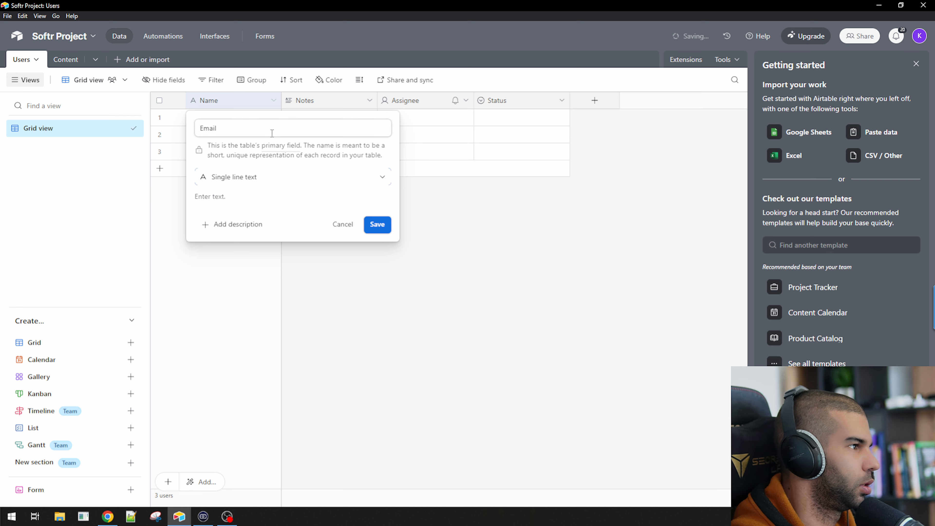
{"action": "type", "text": "email"}
{"action": "key", "text": "Return"}
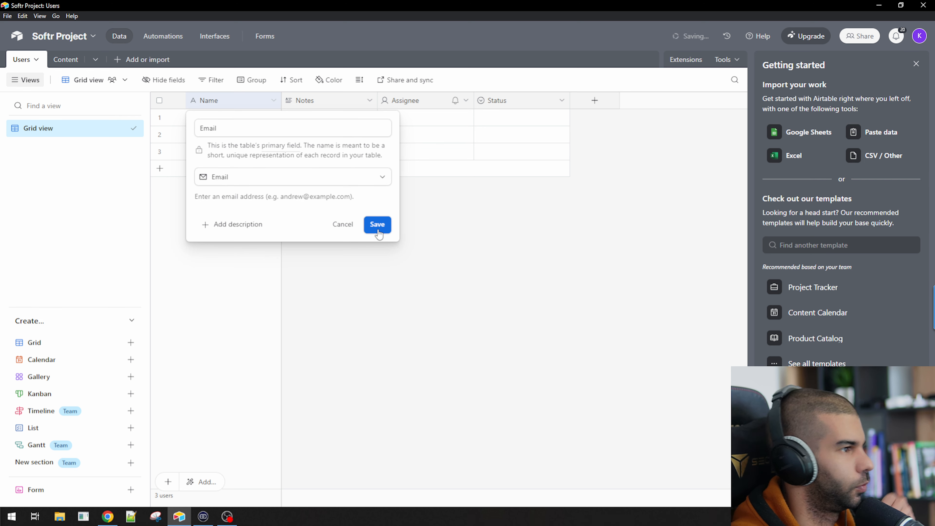
{"action": "left_click", "coordinate": [372, 225]}
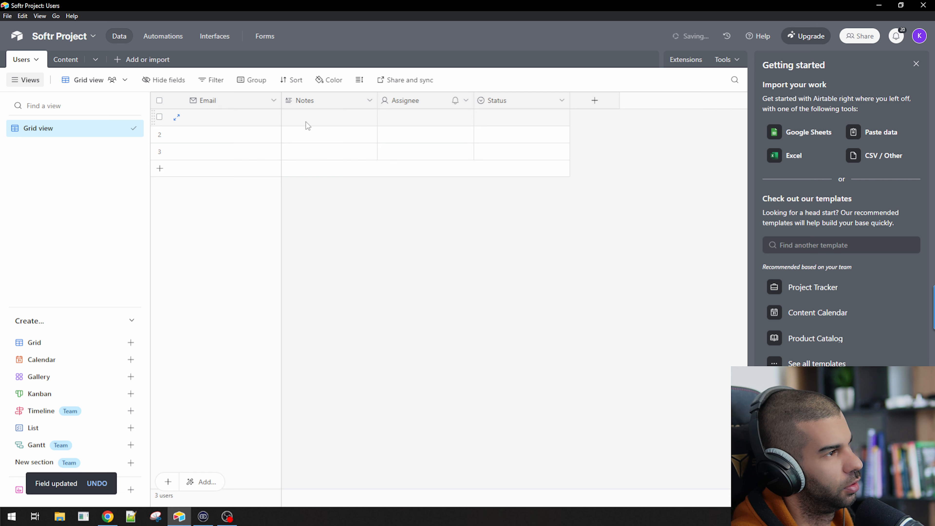
Delete the Notes, Assignee and Status fields from Users
{"action": "left_click", "coordinate": [320, 103]}
{"action": "left_click", "coordinate": [538, 104], "text": "shift"}
{"action": "right_click", "coordinate": [540, 107]}
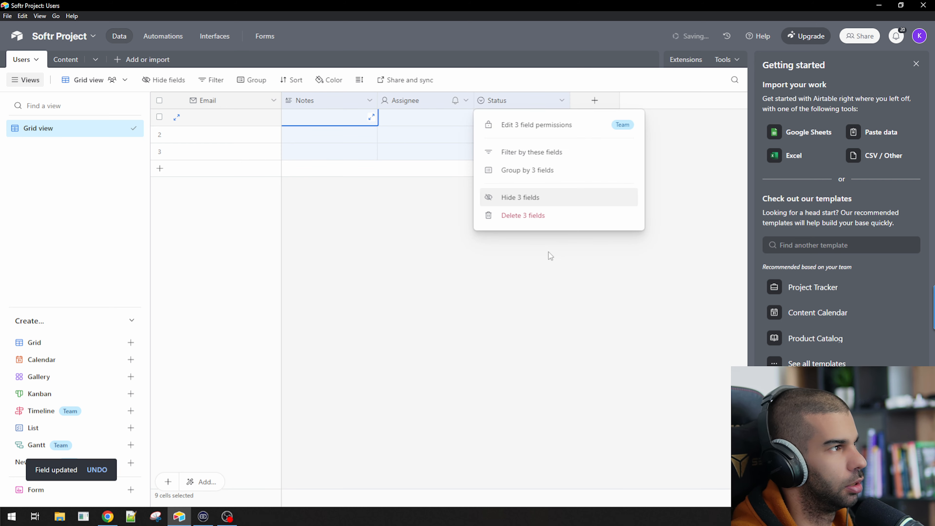
{"action": "left_click", "coordinate": [543, 215]}
Start a new Users field named Name as single line text
{"action": "left_click", "coordinate": [306, 100]}
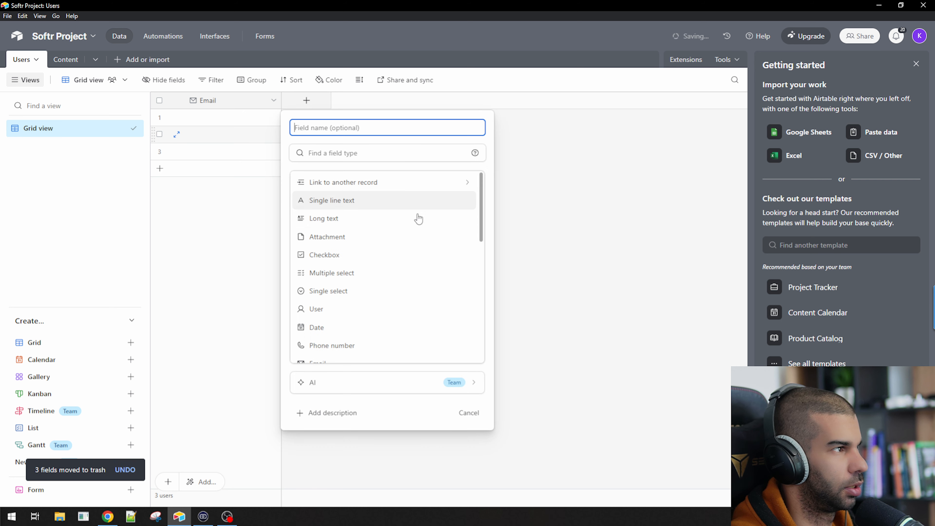
{"action": "type", "text": "N"}
{"action": "key", "text": "BackSpace"}
{"action": "type", "text": "Name"}
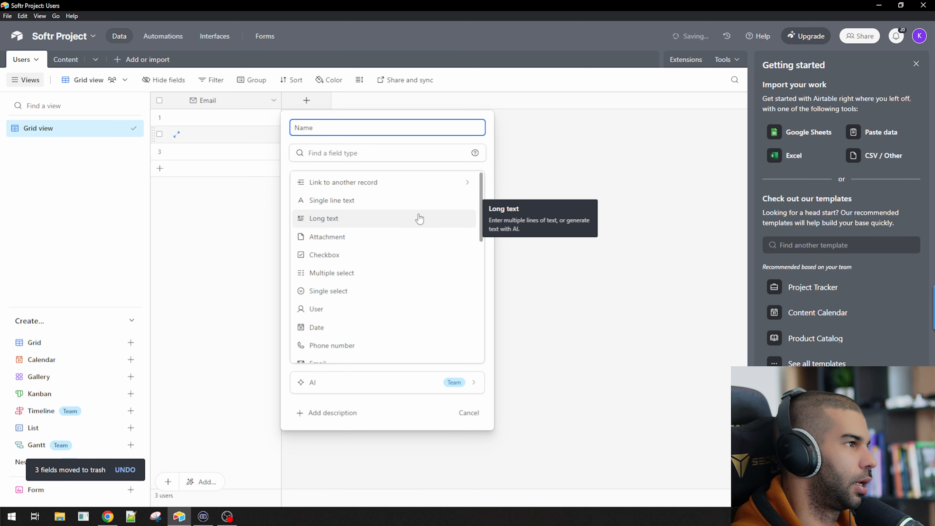
{"action": "key", "text": "Tab"}
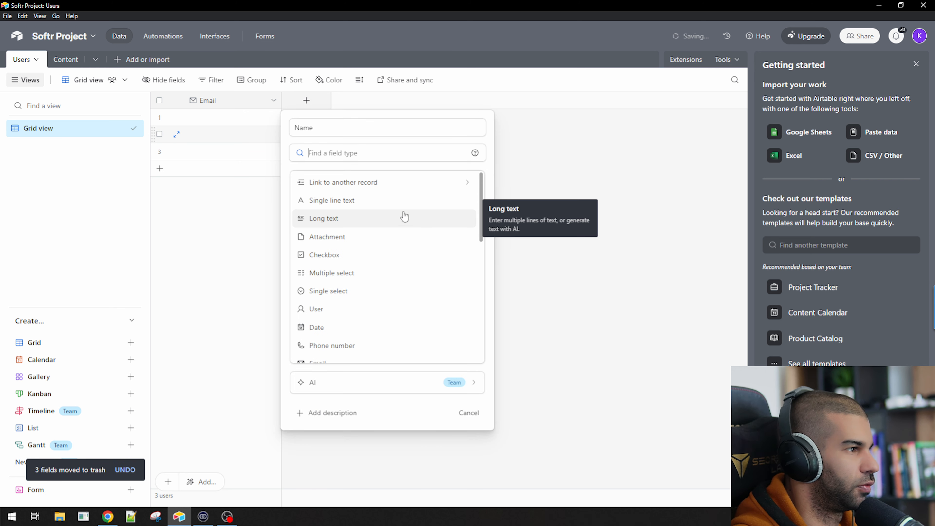
{"action": "left_click", "coordinate": [378, 201]}
Create the Name field and a '# of generations' Number field with 0 decimal places
{"action": "left_click", "coordinate": [458, 231]}
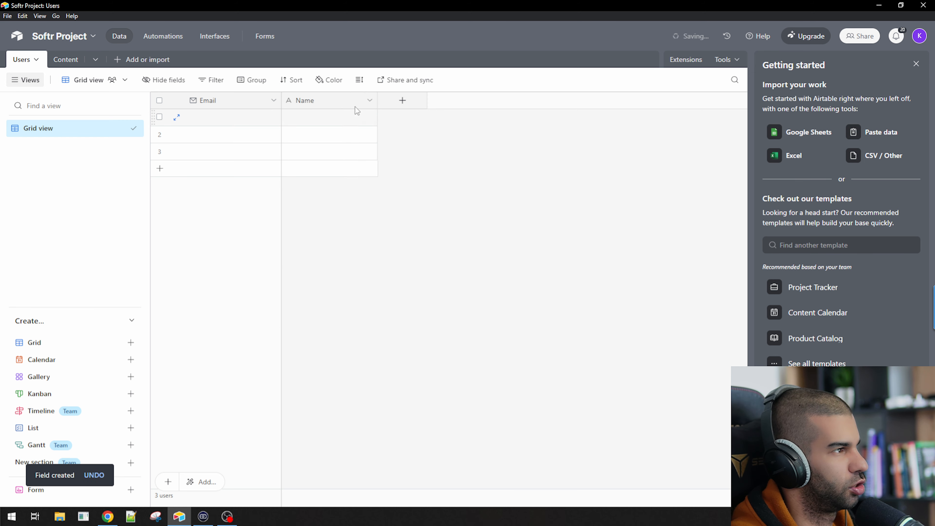
{"action": "left_click", "coordinate": [414, 105]}
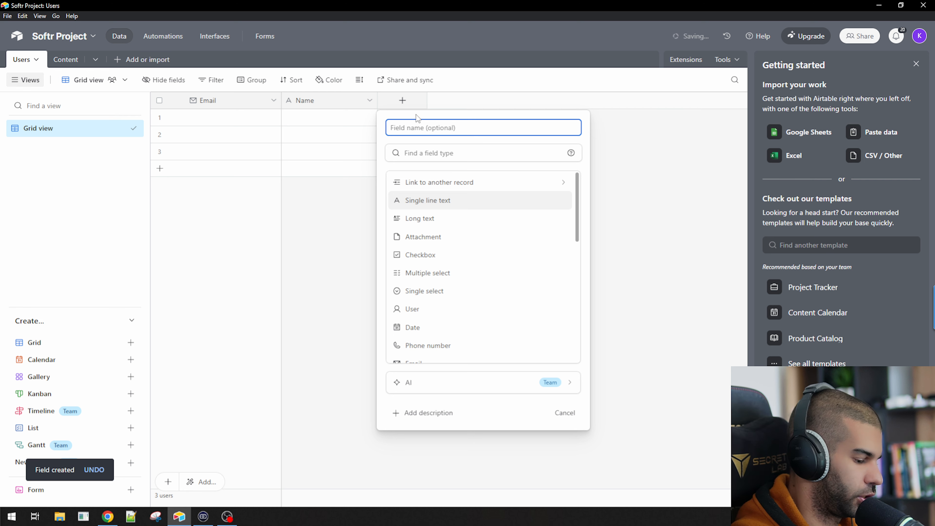
{"action": "type", "text": "# of g"}
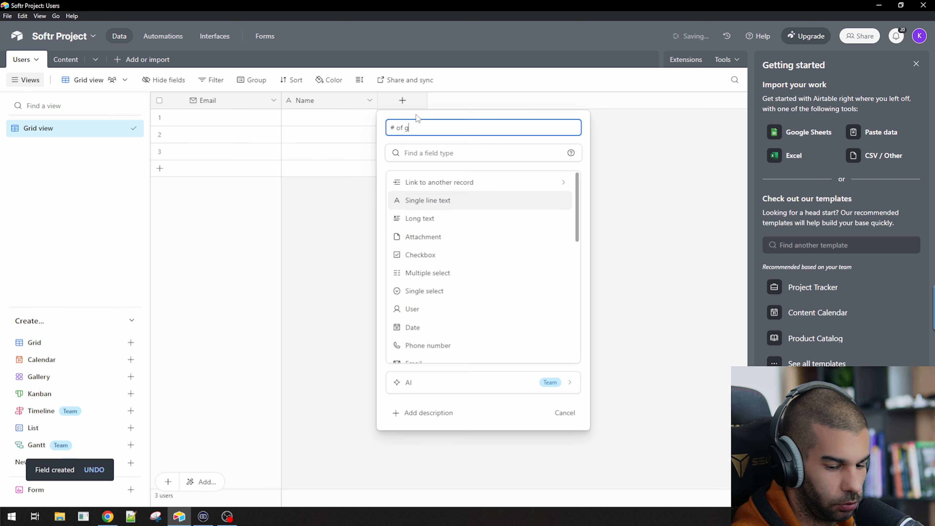
{"action": "type", "text": "enerations"}
{"action": "key", "text": "Tab"}
{"action": "type", "text": "number"}
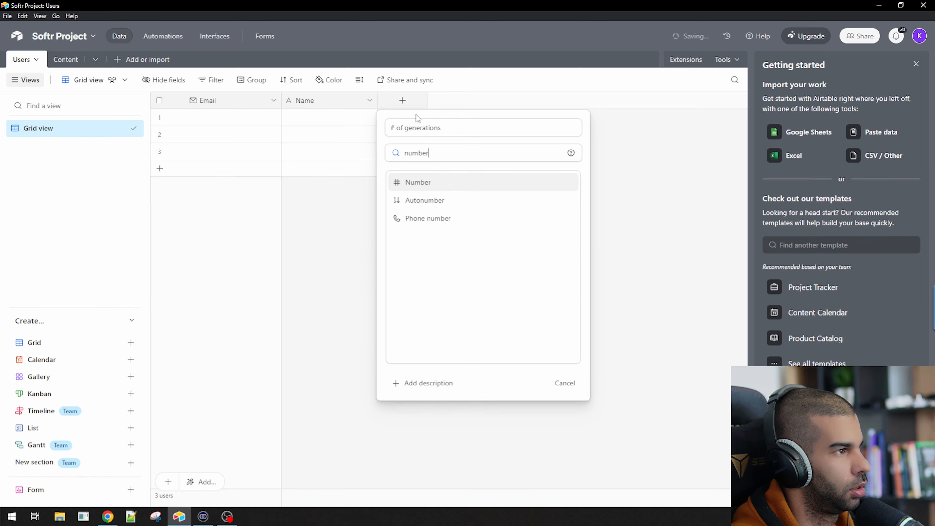
{"action": "key", "text": "Return"}
{"action": "left_click", "coordinate": [440, 300]}
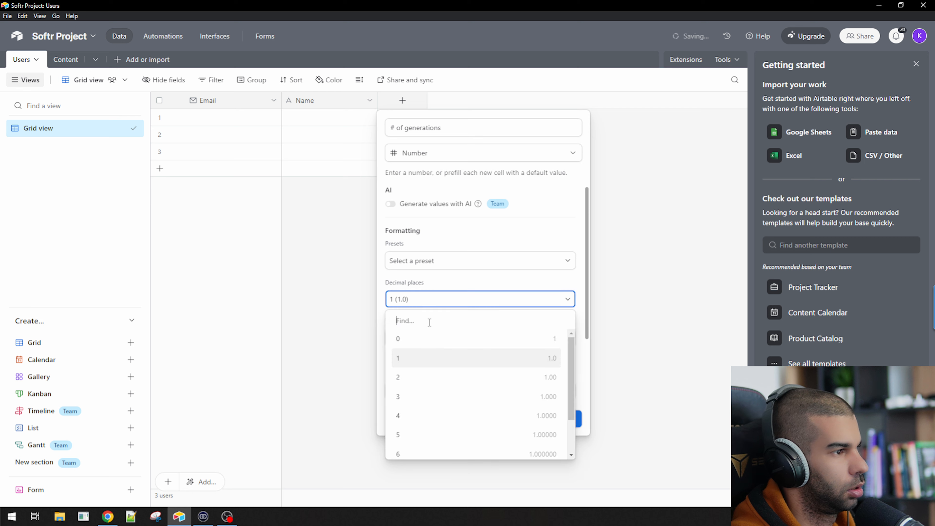
{"action": "left_click", "coordinate": [426, 334]}
{"action": "left_click", "coordinate": [555, 418]}
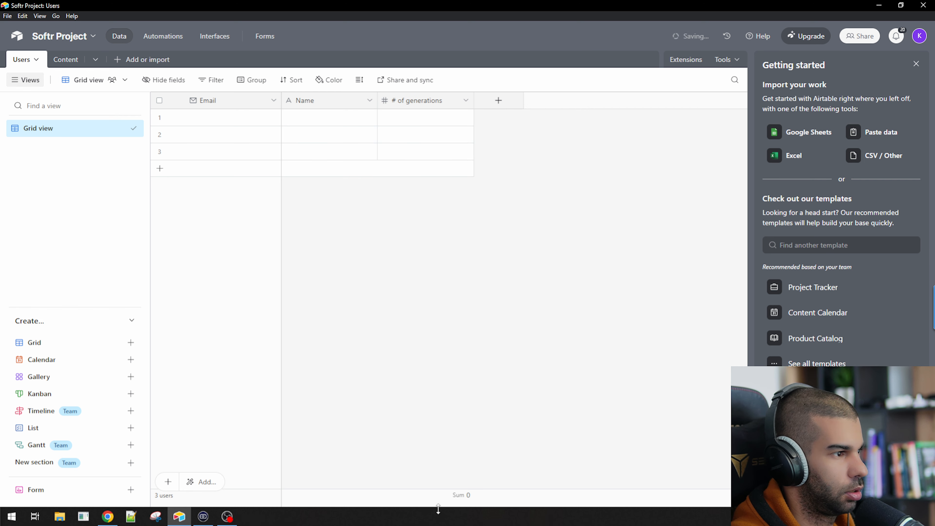
{"action": "left_click", "coordinate": [63, 62]}
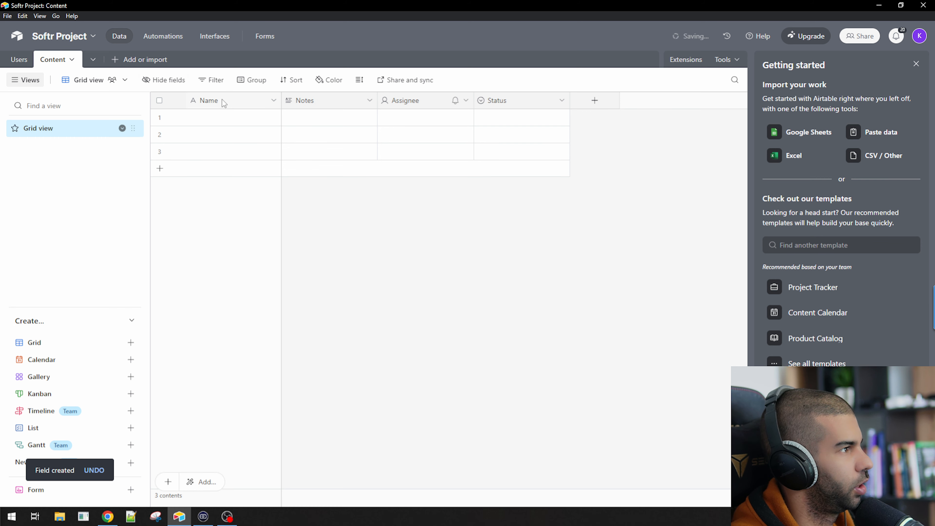
Compare the Name fields of the Content and Users tables
{"action": "left_click", "coordinate": [19, 59]}
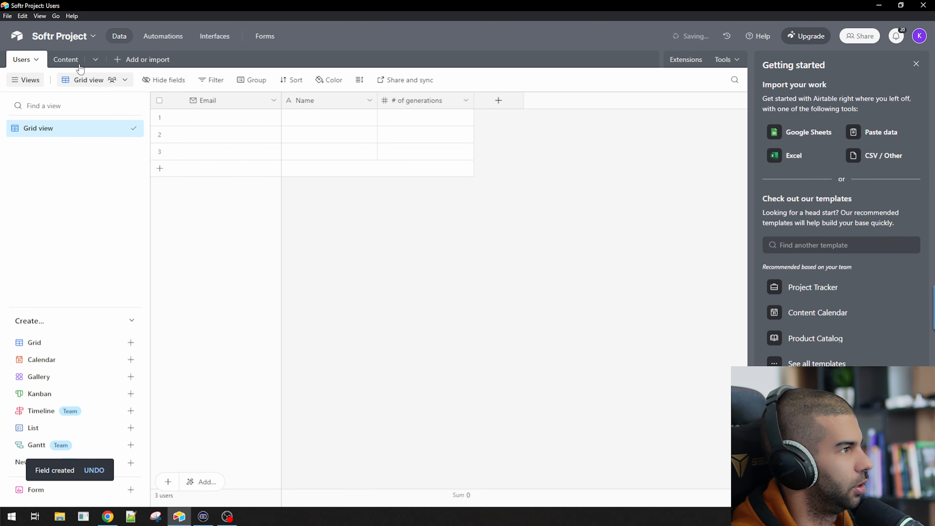
{"action": "left_click", "coordinate": [65, 59]}
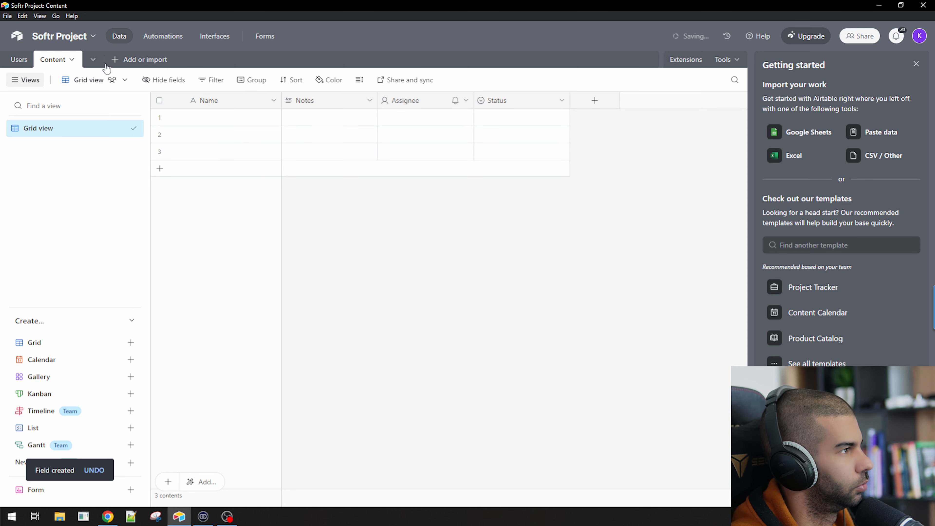
{"action": "left_click", "coordinate": [242, 102]}
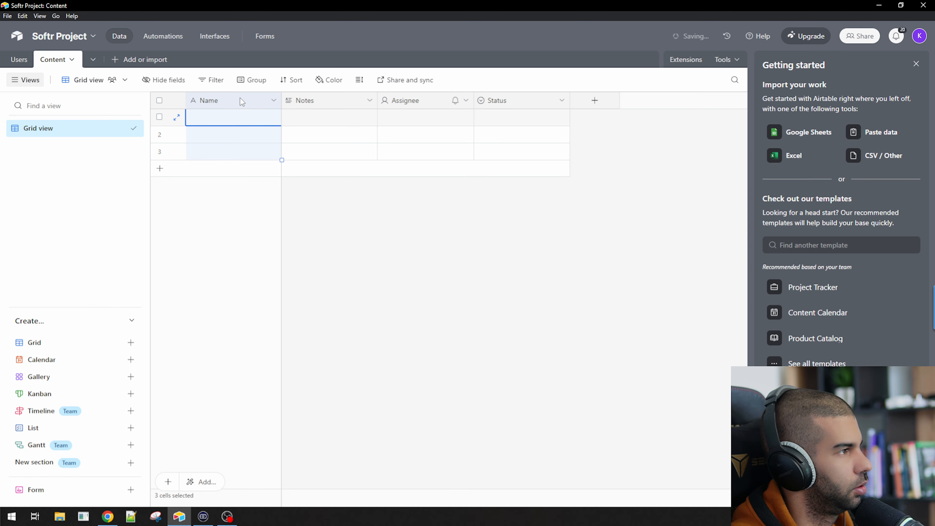
{"action": "left_click", "coordinate": [28, 62]}
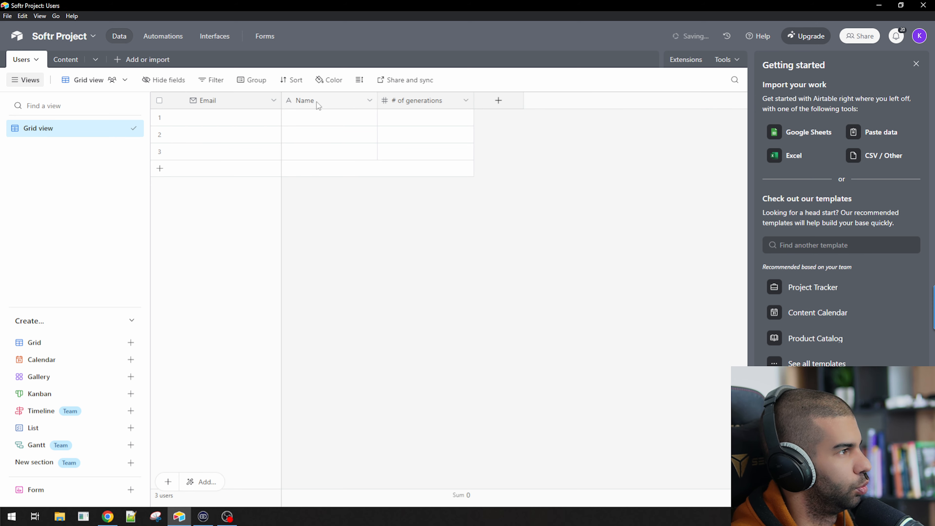
{"action": "left_click", "coordinate": [299, 100]}
{"action": "left_click", "coordinate": [73, 61]}
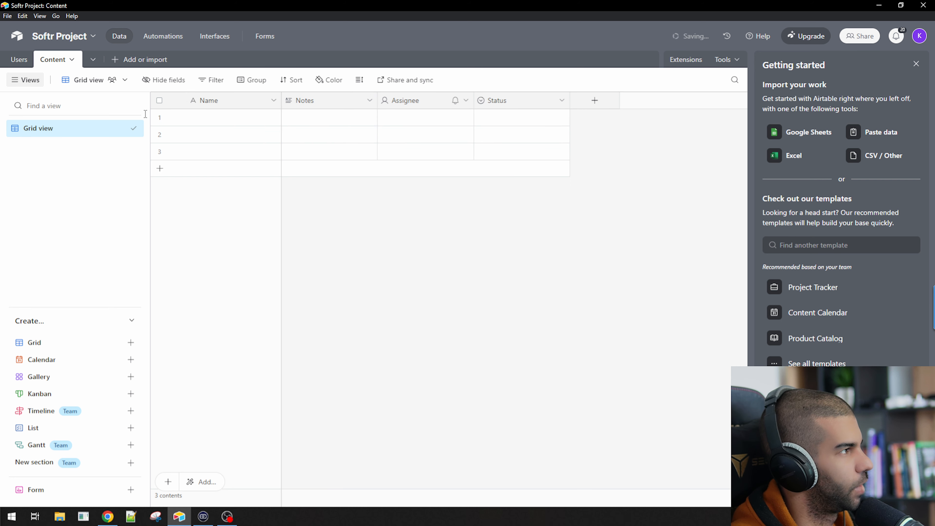
Rename the Content table's Name field to Email with the Email type
{"action": "double_click", "coordinate": [203, 100]}
{"action": "double_click", "coordinate": [236, 128]}
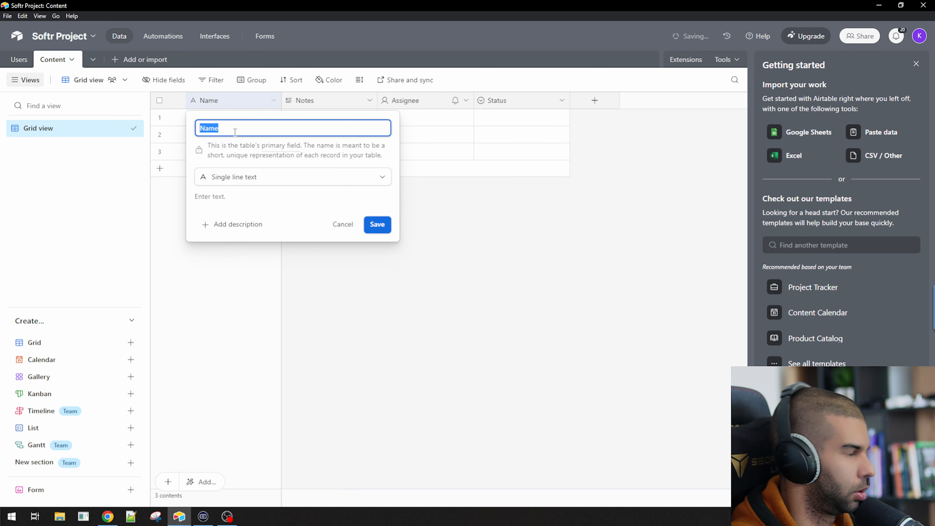
{"action": "type", "text": "Email"}
{"action": "left_click", "coordinate": [252, 184]}
{"action": "type", "text": "e"}
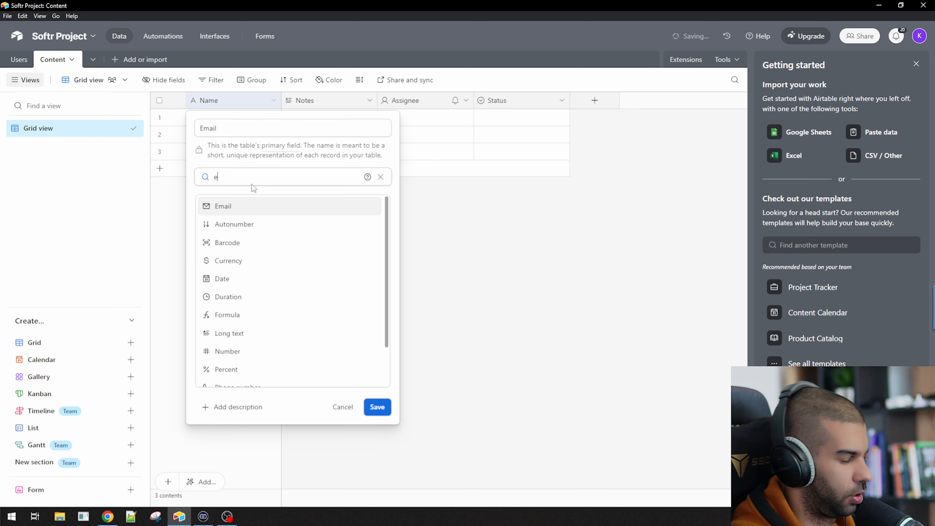
{"action": "key", "text": "Return"}
{"action": "left_click", "coordinate": [377, 225]}
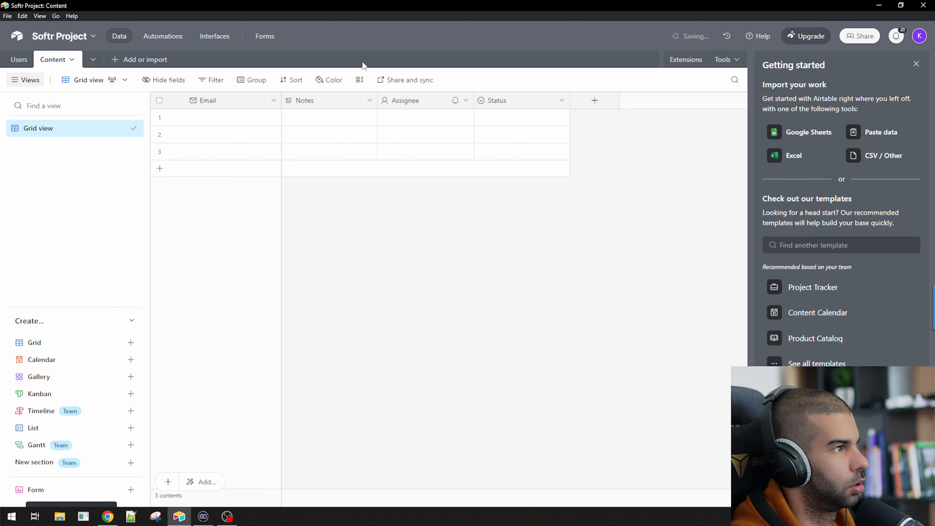
Delete the Notes, Assignee and Status fields from Content
{"action": "left_click", "coordinate": [334, 103]}
{"action": "left_click", "coordinate": [478, 102], "text": "shift"}
{"action": "right_click", "coordinate": [478, 103]}
{"action": "left_click", "coordinate": [534, 218]}
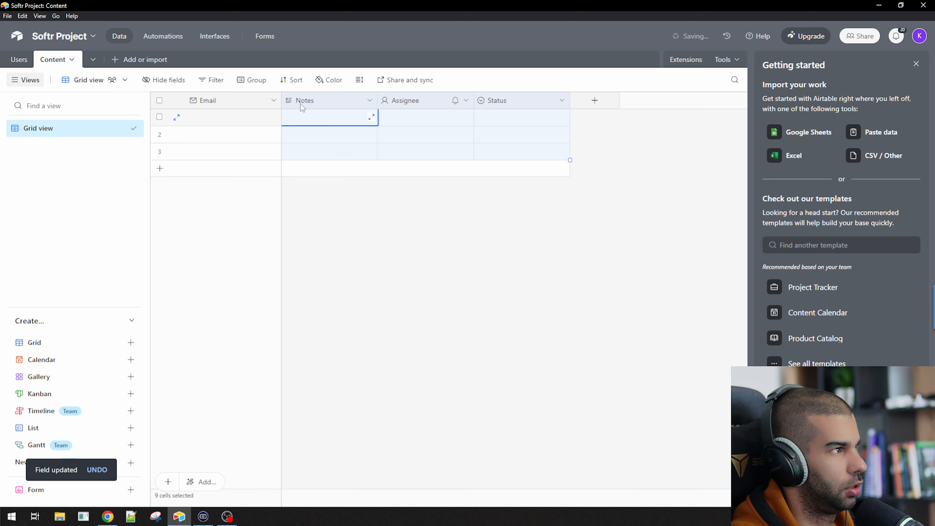
Add a Long text field named 'Generated Content' to Content
{"action": "left_click", "coordinate": [300, 107]}
{"action": "type", "text": "Content"}
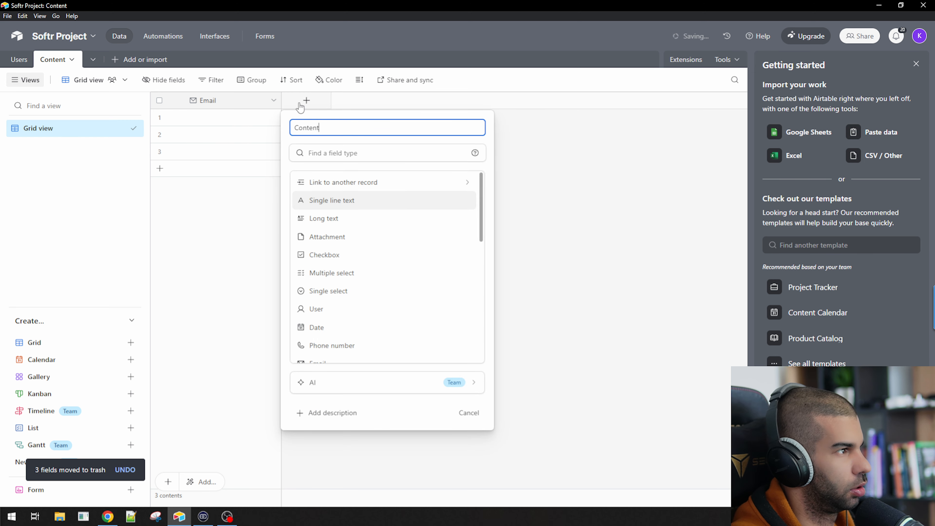
{"action": "key", "text": "Home"}
{"action": "type", "text": "Generate"}
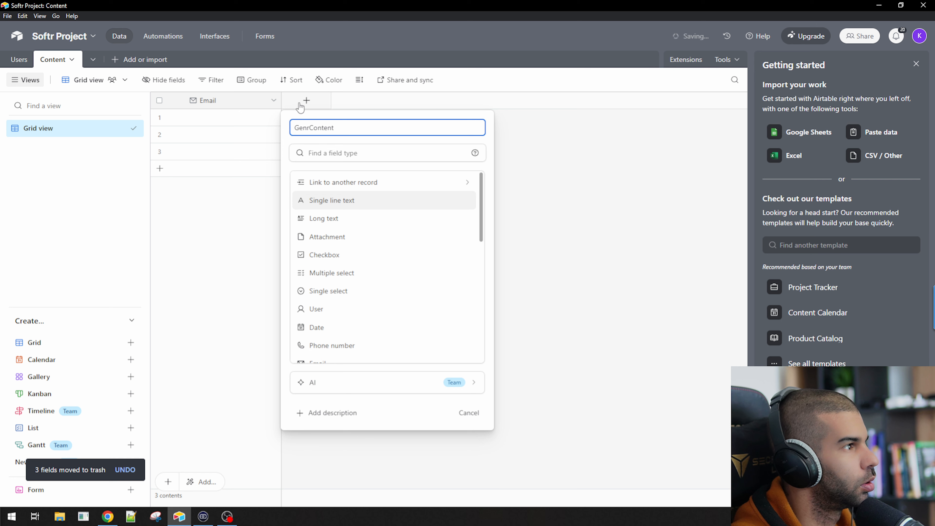
{"action": "type", "text": "d"}
{"action": "key", "text": "Tab"}
{"action": "type", "text": "long"}
{"action": "key", "text": "Return"}
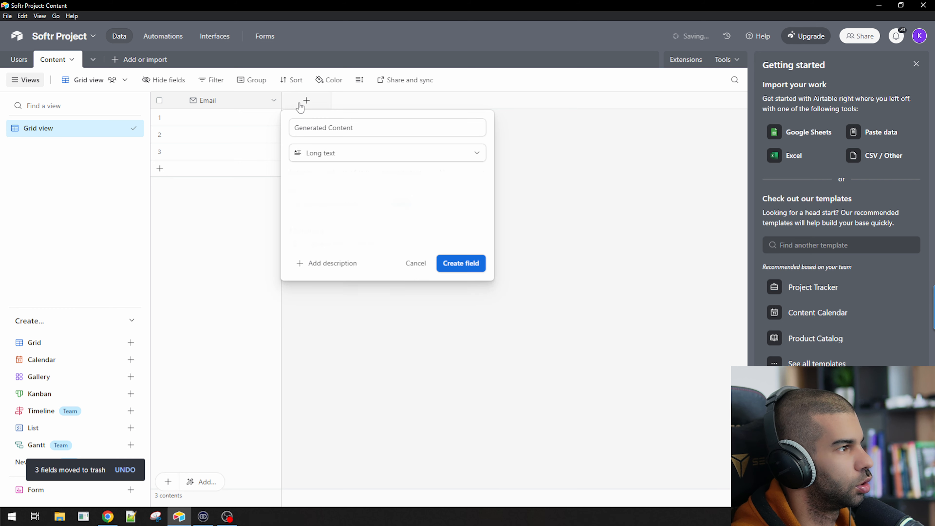
{"action": "left_click", "coordinate": [461, 263]}
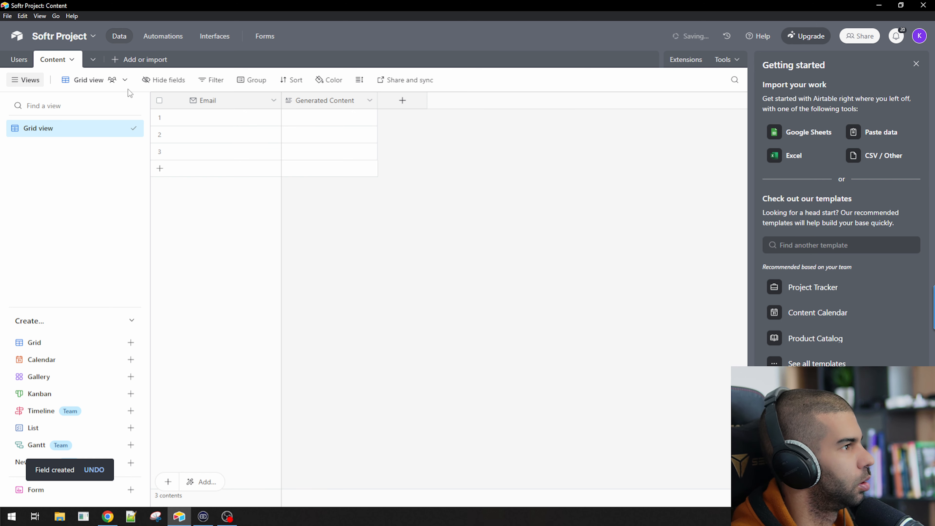
{"action": "left_click", "coordinate": [207, 106]}
{"action": "left_click", "coordinate": [19, 59]}
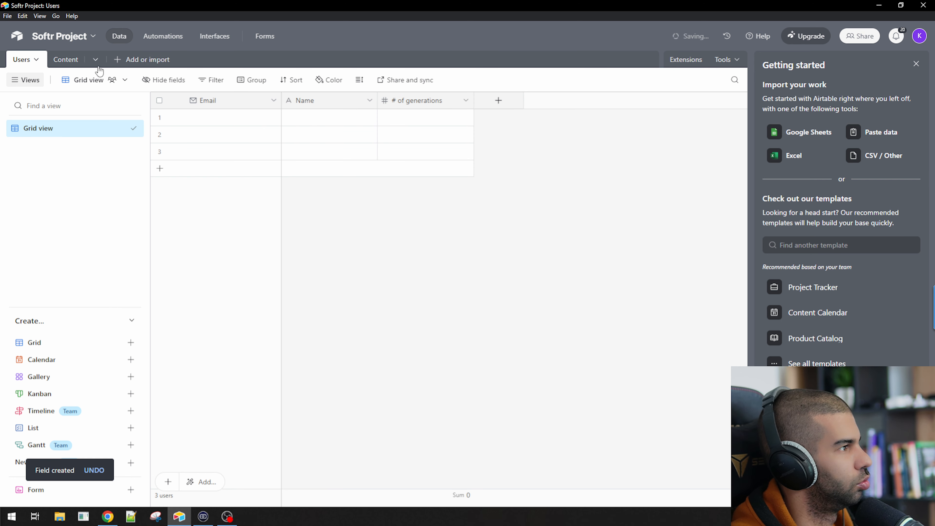
Add a Content field named 'linked' that links to Users records
{"action": "left_click", "coordinate": [66, 60]}
{"action": "left_click", "coordinate": [410, 107]}
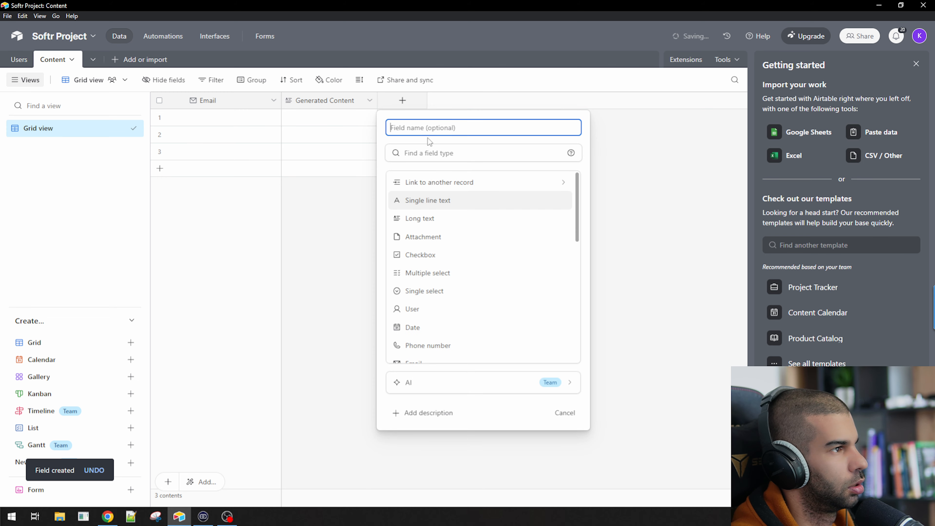
{"action": "type", "text": "linked"}
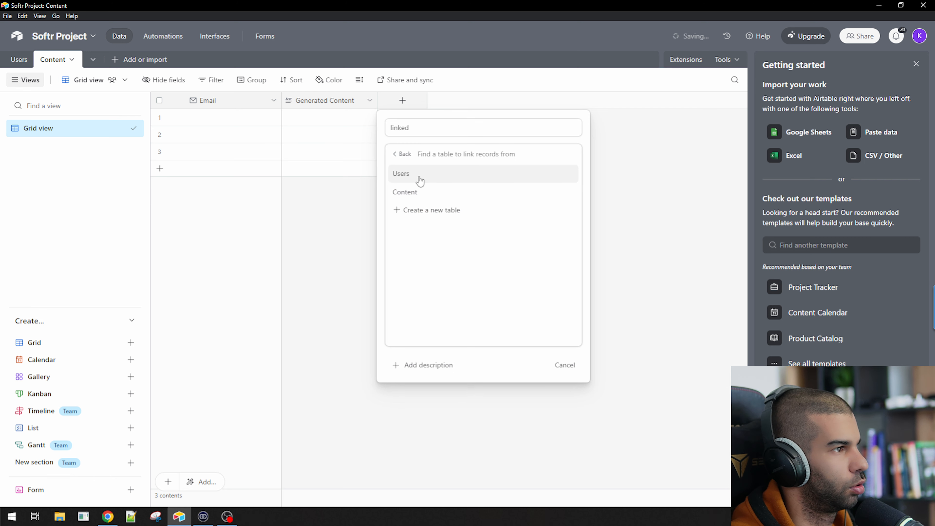
{"action": "left_click", "coordinate": [420, 180]}
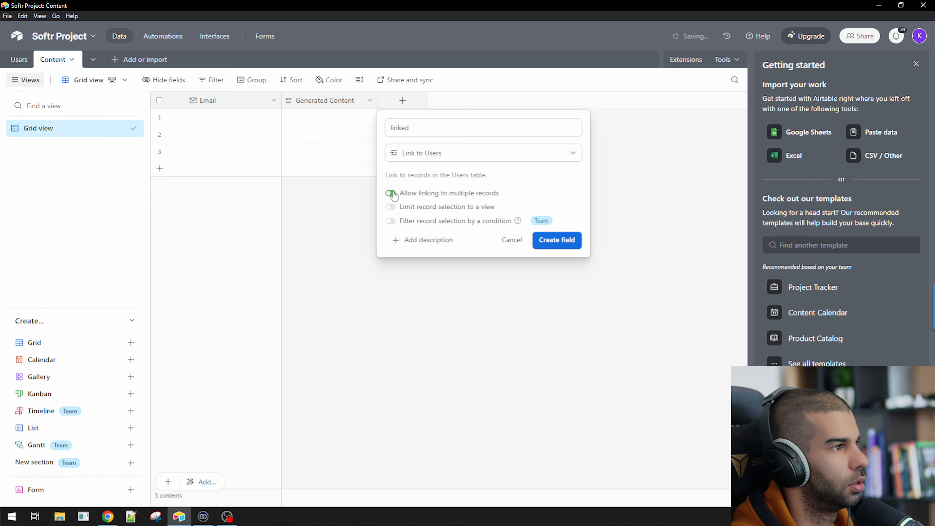
{"action": "left_click", "coordinate": [557, 240]}
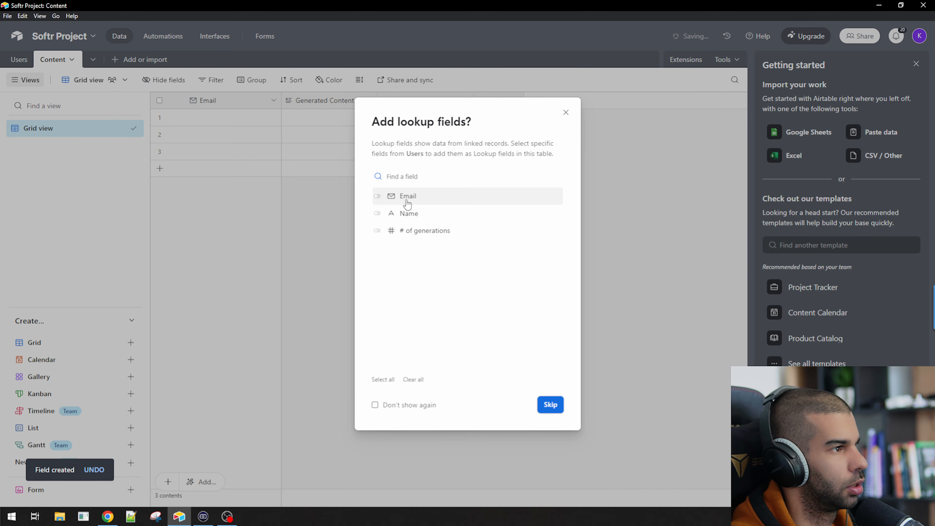
Remove the auto-added Email lookup column from Content
{"action": "left_click", "coordinate": [540, 404]}
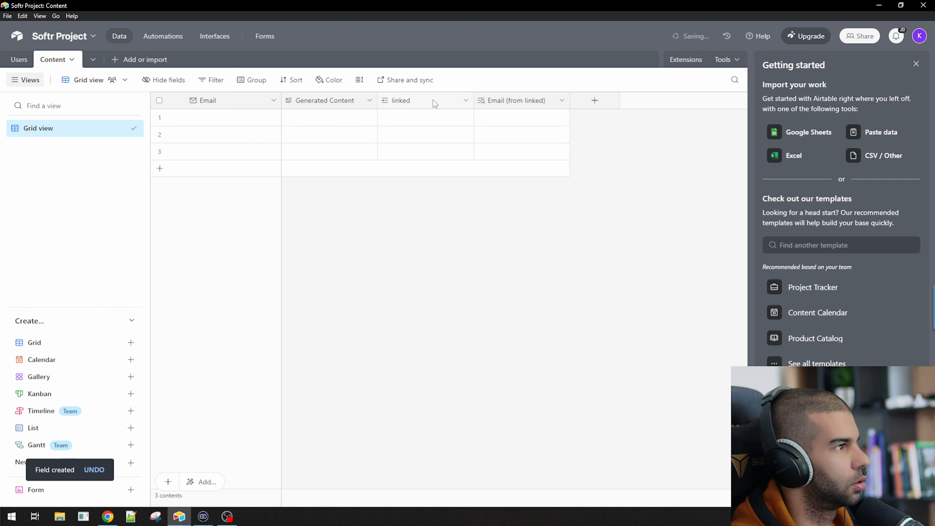
{"action": "right_click", "coordinate": [422, 107]}
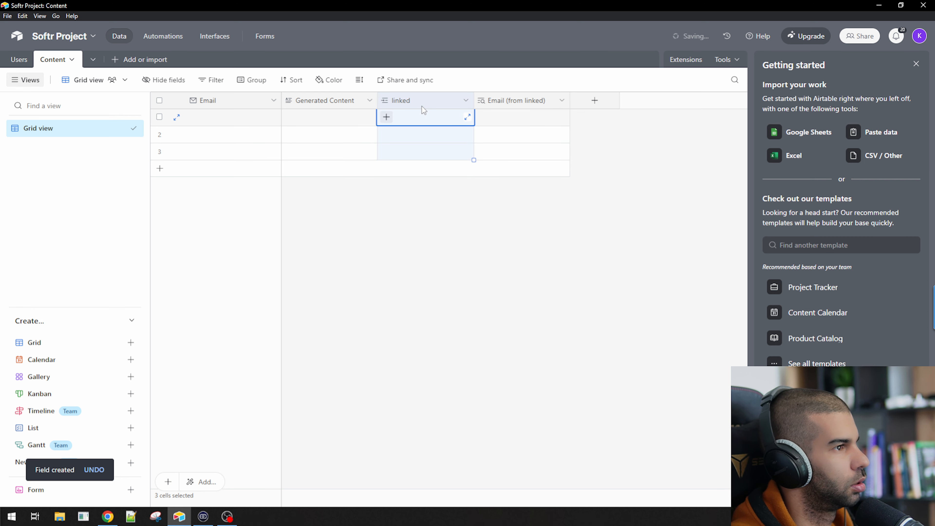
{"action": "left_click", "coordinate": [663, 281]}
{"action": "right_click", "coordinate": [513, 97]}
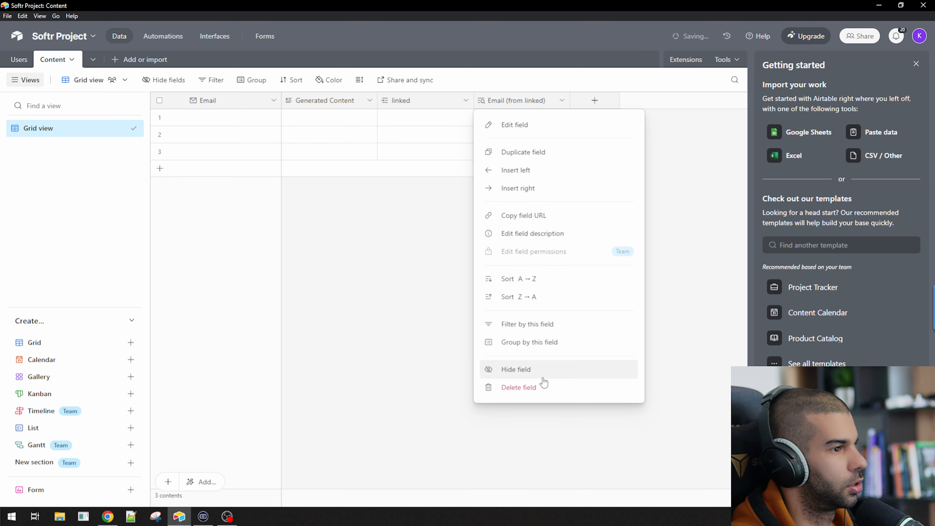
{"action": "left_click", "coordinate": [540, 387]}
{"action": "left_click", "coordinate": [18, 59]}
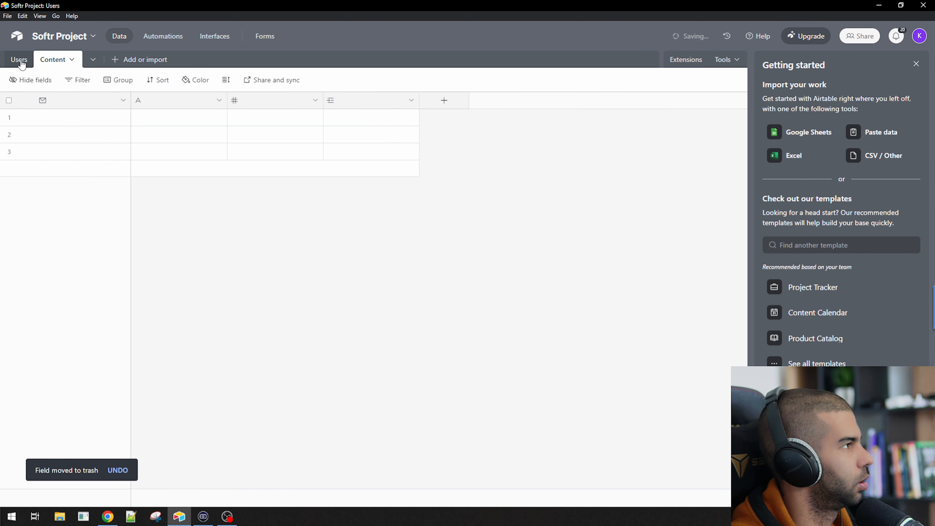
Enter a sample user's e-mail, name and 3 generations in the first Users row
{"action": "left_click", "coordinate": [197, 117]}
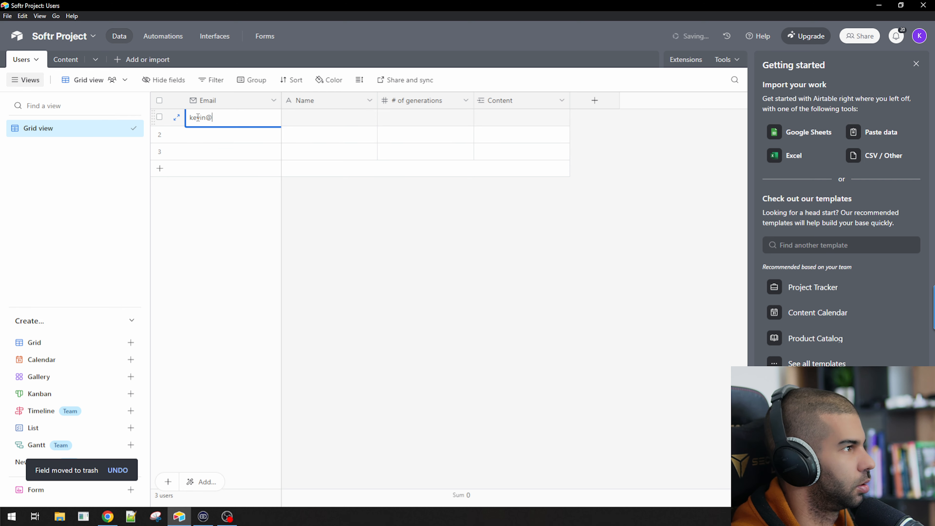
{"action": "key", "text": "Tab"}
{"action": "type", "text": "kevin"}
{"action": "key", "text": "Tab"}
{"action": "type", "text": "3"}
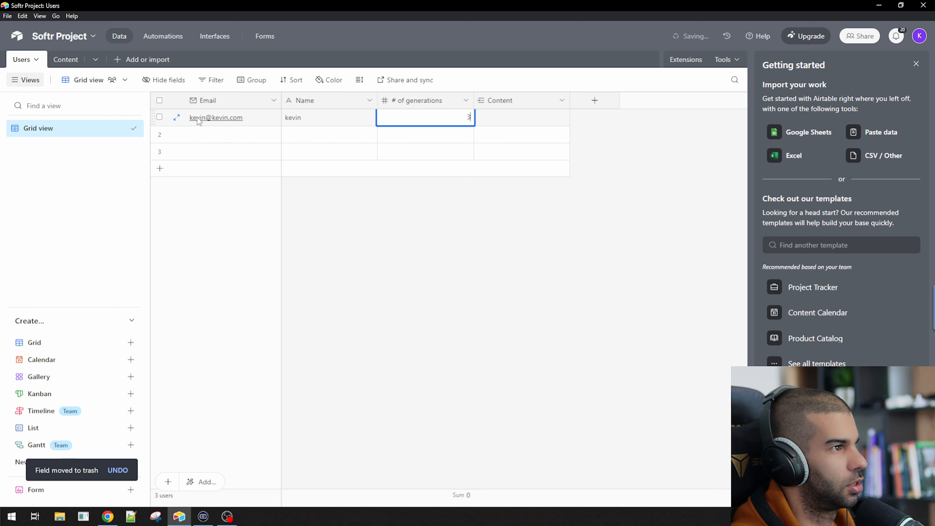
{"action": "key", "text": "Tab"}
Give the first Content record Generated Content 'asdfasdf' and link it to the sample user
{"action": "left_click", "coordinate": [65, 59]}
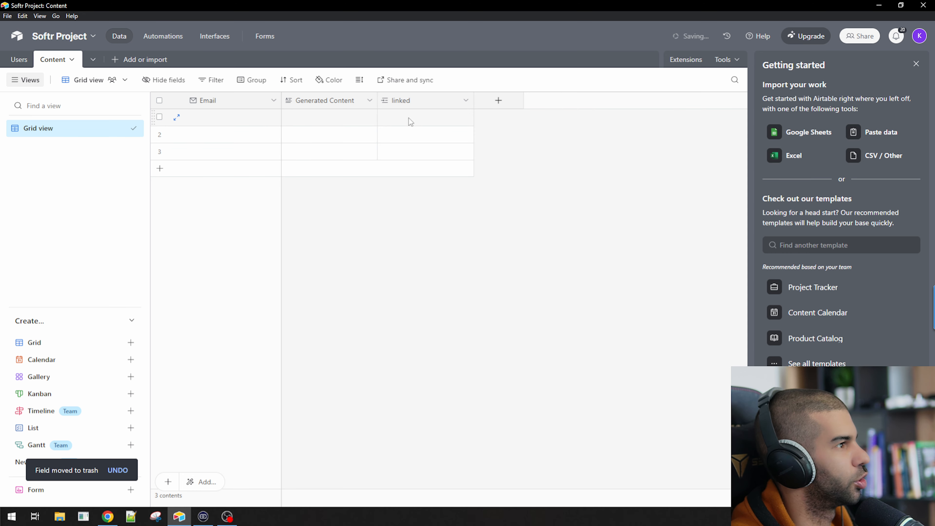
{"action": "left_click", "coordinate": [313, 122]}
{"action": "type", "text": "asdfasdf"}
{"action": "left_click", "coordinate": [238, 114]}
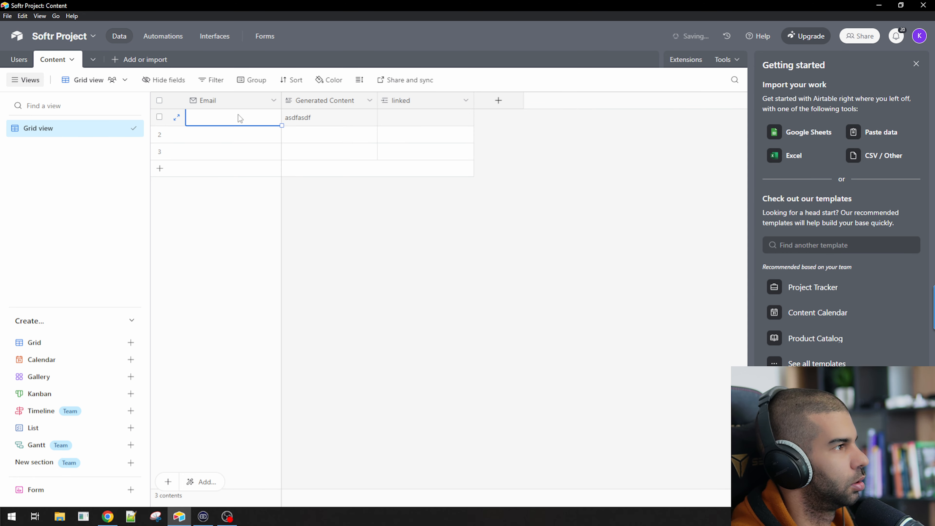
{"action": "left_click", "coordinate": [405, 118]}
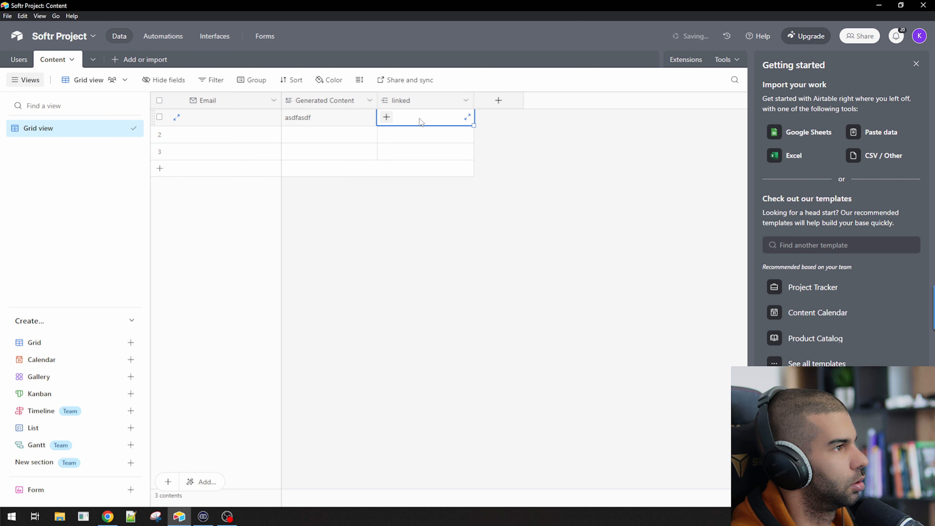
{"action": "left_click", "coordinate": [386, 117]}
{"action": "left_click", "coordinate": [419, 169]}
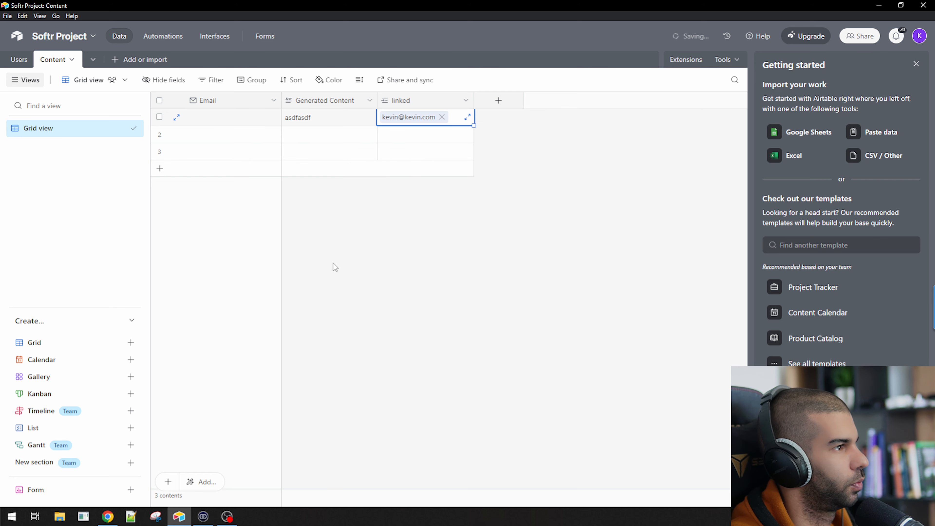
{"action": "left_click", "coordinate": [31, 59]}
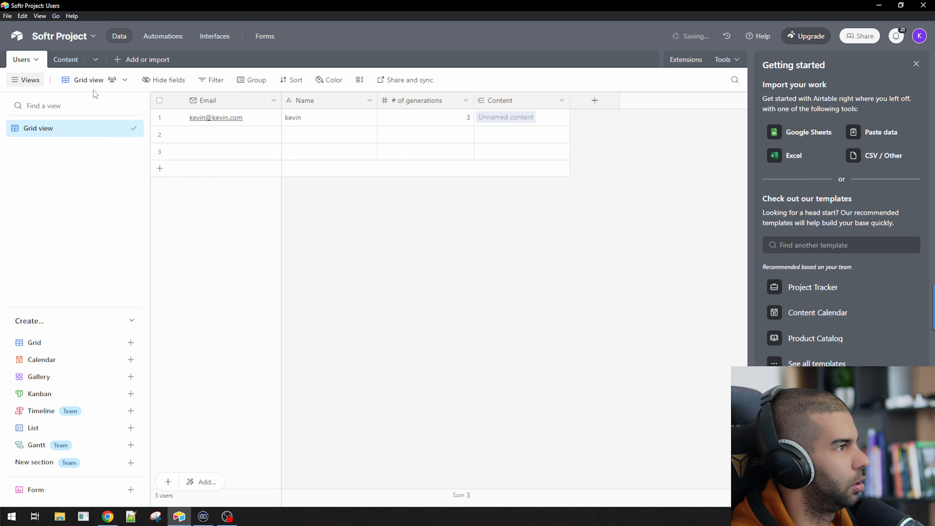
{"action": "left_click", "coordinate": [66, 61]}
{"action": "left_click", "coordinate": [207, 100]}
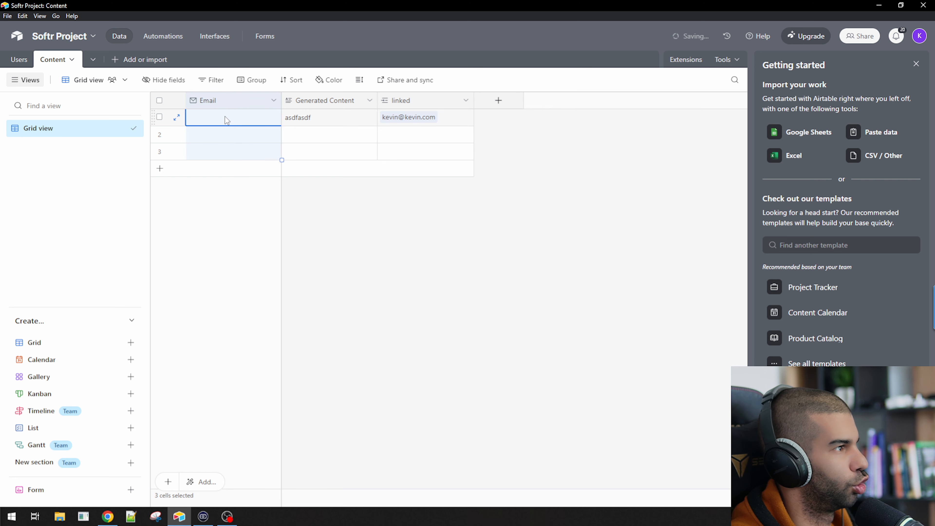
Convert the Email field into a Formula field 'recordId' using =RECORD_ID(), confirming the change
{"action": "double_click", "coordinate": [216, 100]}
{"action": "type", "text": "re"}
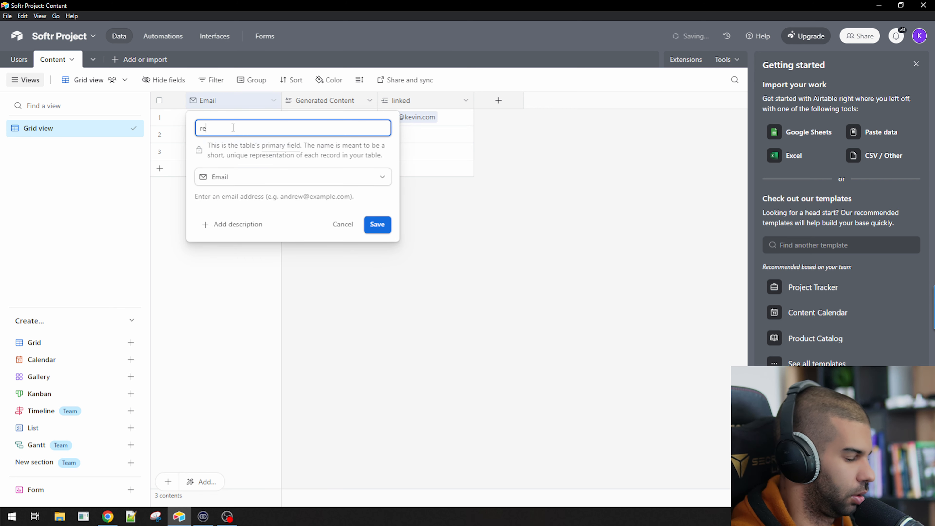
{"action": "type", "text": "cordId"}
{"action": "key", "text": "Tab"}
{"action": "key", "text": "Tab"}
{"action": "type", "text": "for"}
{"action": "key", "text": "Return"}
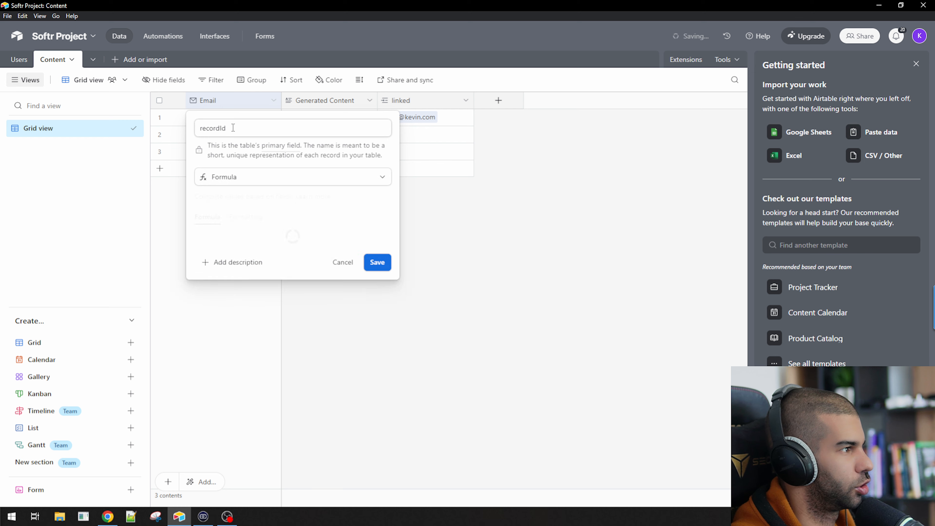
{"action": "left_click", "coordinate": [239, 241]}
{"action": "type", "text": "=re"}
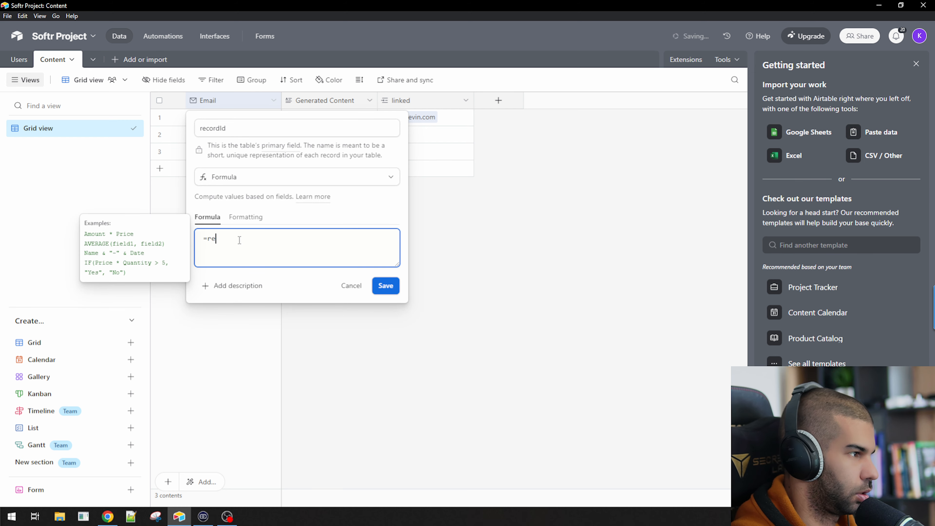
{"action": "type", "text": "CORD_ID()"}
{"action": "left_click", "coordinate": [378, 285]}
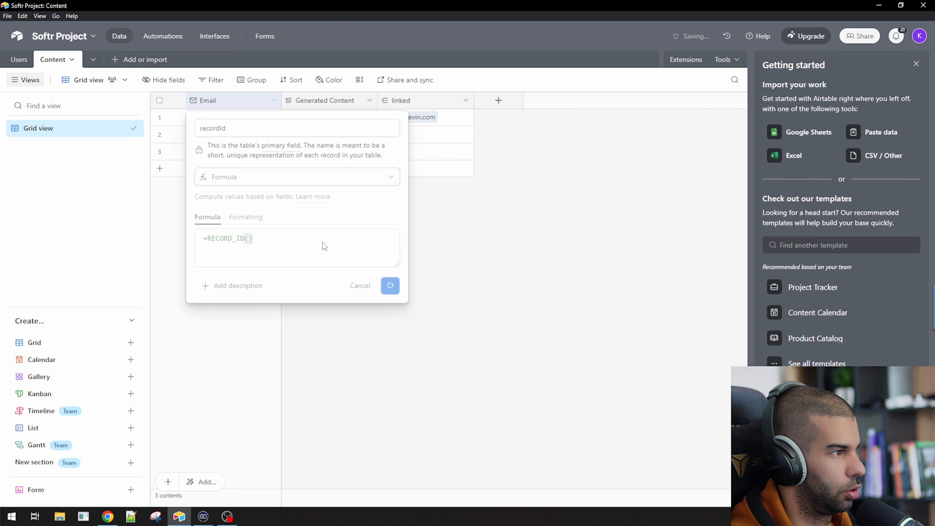
{"action": "left_click", "coordinate": [571, 336]}
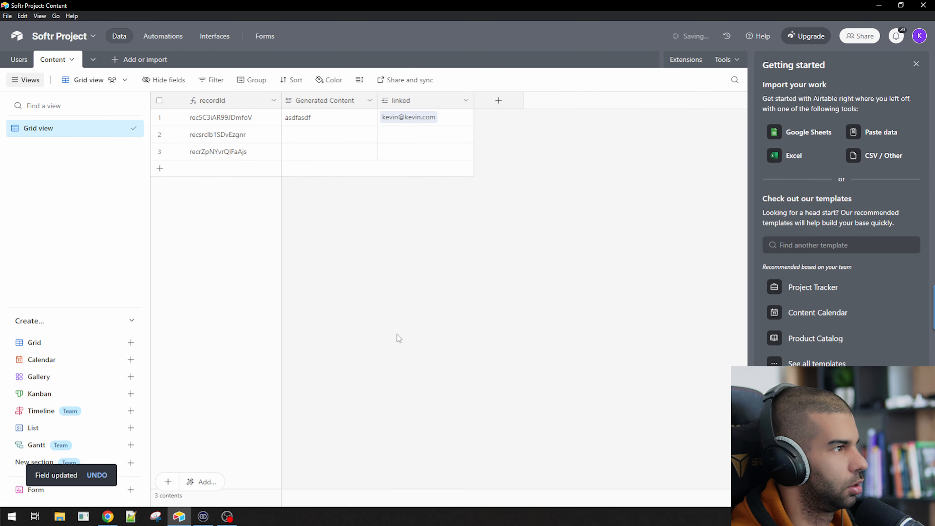
Add a second Content record reading 'sdfasdf' and link it to the sample user
{"action": "left_click", "coordinate": [340, 138]}
{"action": "type", "text": "sdfasdf"}
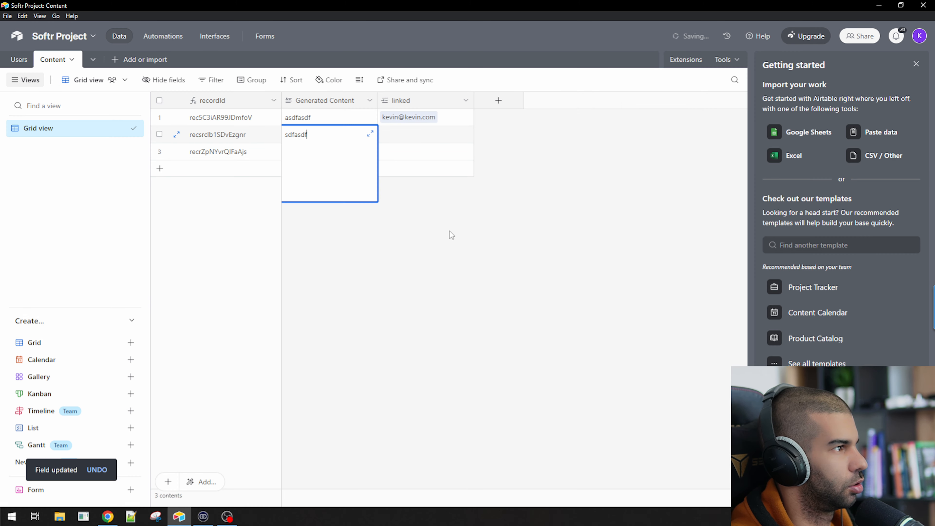
{"action": "left_click", "coordinate": [452, 235]}
{"action": "left_click", "coordinate": [401, 138]}
{"action": "left_click", "coordinate": [401, 138]}
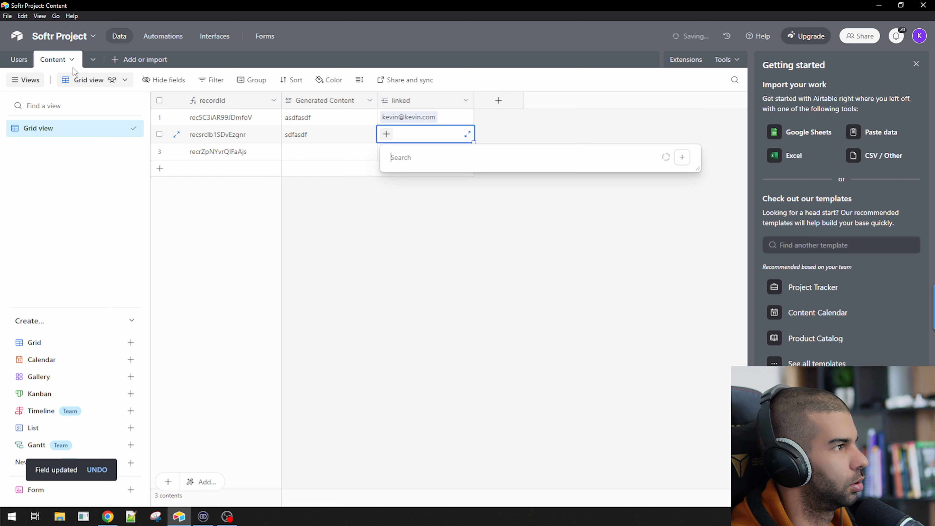
{"action": "left_click", "coordinate": [15, 60]}
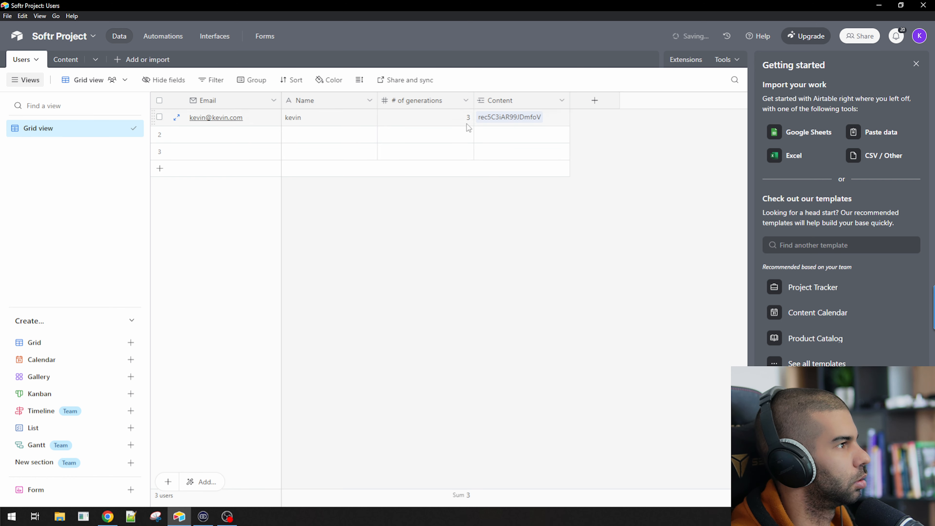
{"action": "left_click", "coordinate": [65, 59]}
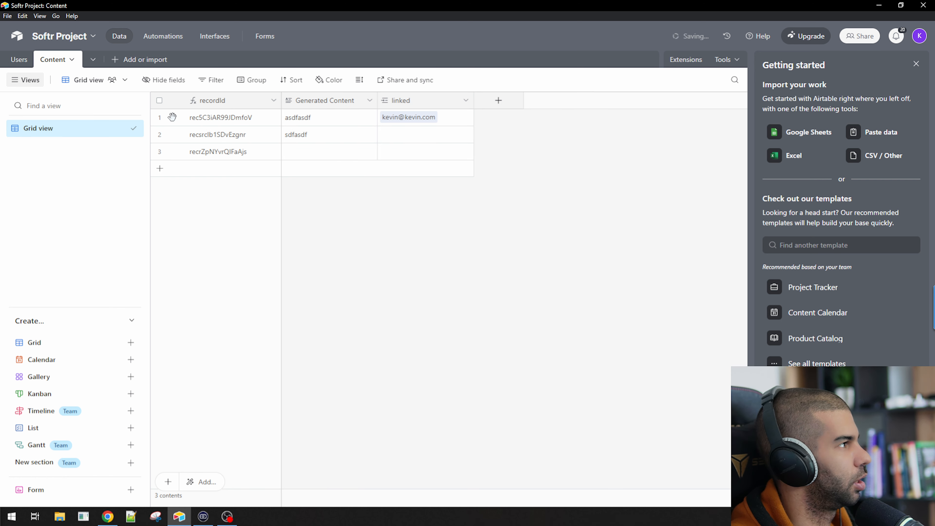
{"action": "left_click", "coordinate": [435, 134]}
{"action": "left_click", "coordinate": [387, 134]}
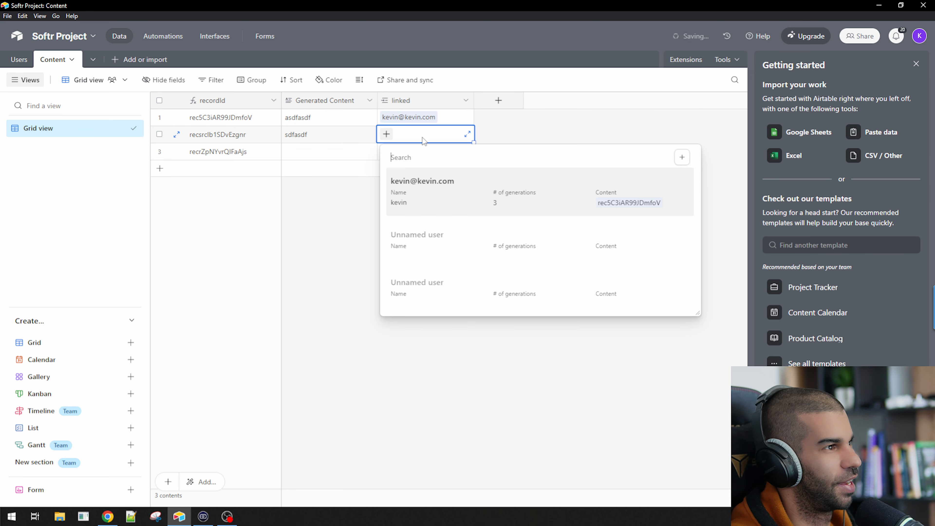
{"action": "left_click", "coordinate": [532, 212]}
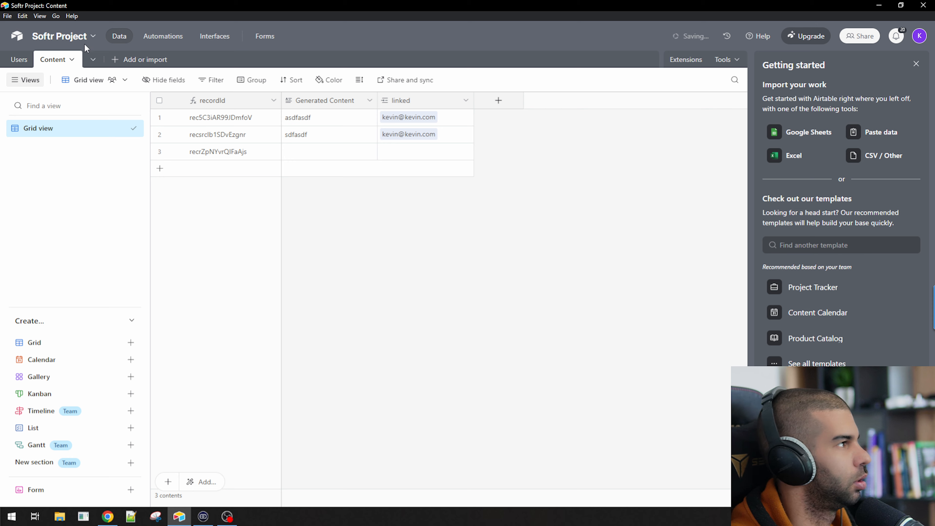
In the Users table, remove the sample user's first Content link
{"action": "left_click", "coordinate": [19, 60]}
{"action": "left_click", "coordinate": [315, 120]}
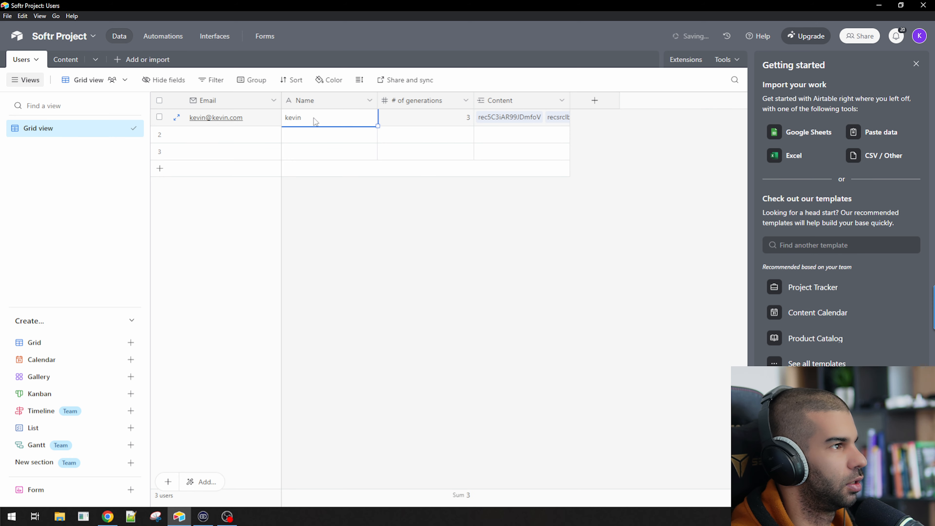
{"action": "left_click", "coordinate": [535, 118]}
{"action": "left_click", "coordinate": [544, 117]}
{"action": "left_click", "coordinate": [492, 200]}
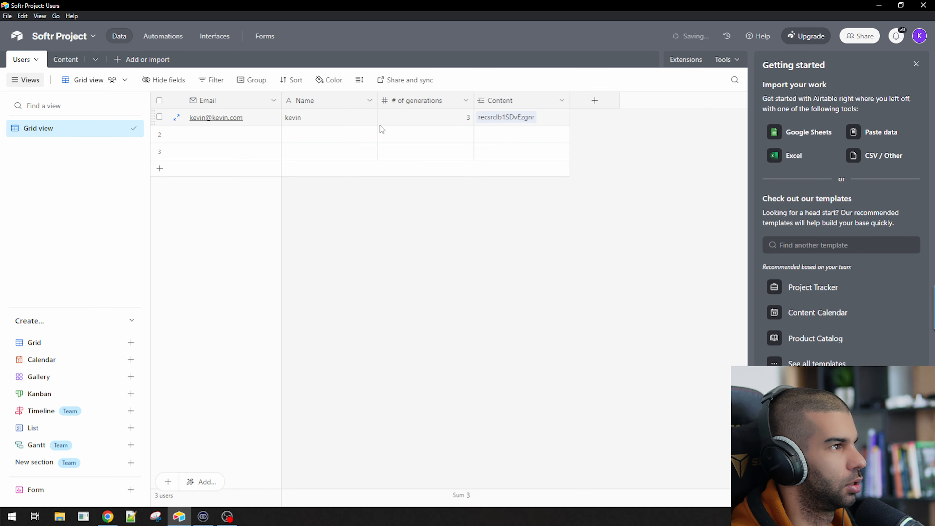
{"action": "left_click", "coordinate": [436, 117]}
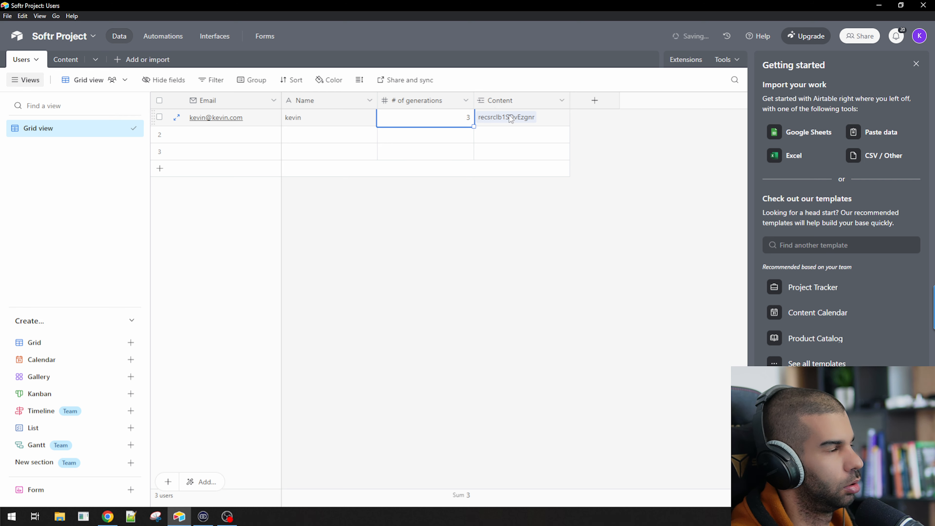
Expand the user's linked content record recsrclb1SDvEzgnr to inspect it, then close it
{"action": "left_click", "coordinate": [555, 124]}
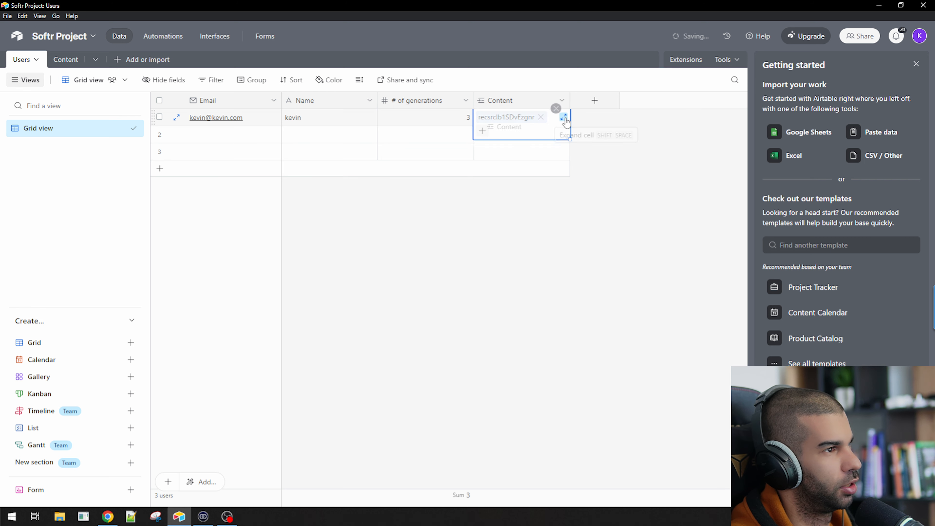
{"action": "left_click", "coordinate": [506, 117]}
{"action": "left_click", "coordinate": [530, 260]}
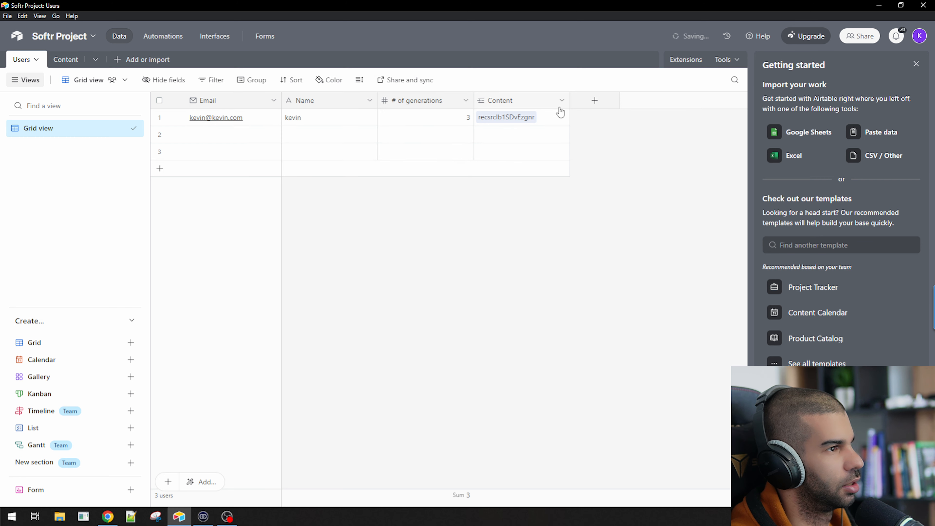
Set the grid row height to Tall
{"action": "left_click", "coordinate": [359, 80]}
{"action": "left_click", "coordinate": [370, 146]}
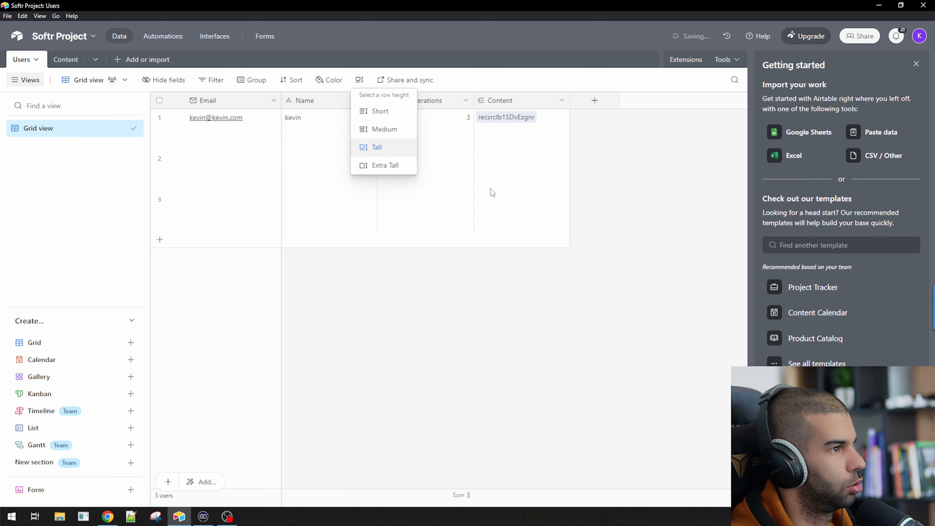
{"action": "left_click", "coordinate": [541, 308]}
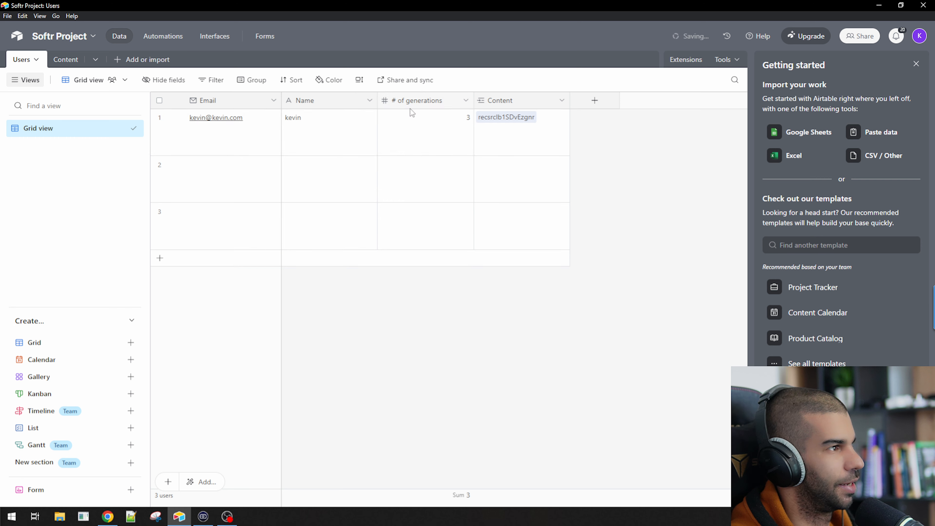
Link Content row 1 to the sample user's record
{"action": "left_click", "coordinate": [65, 59]}
{"action": "left_click", "coordinate": [395, 121]}
{"action": "left_click", "coordinate": [386, 117]}
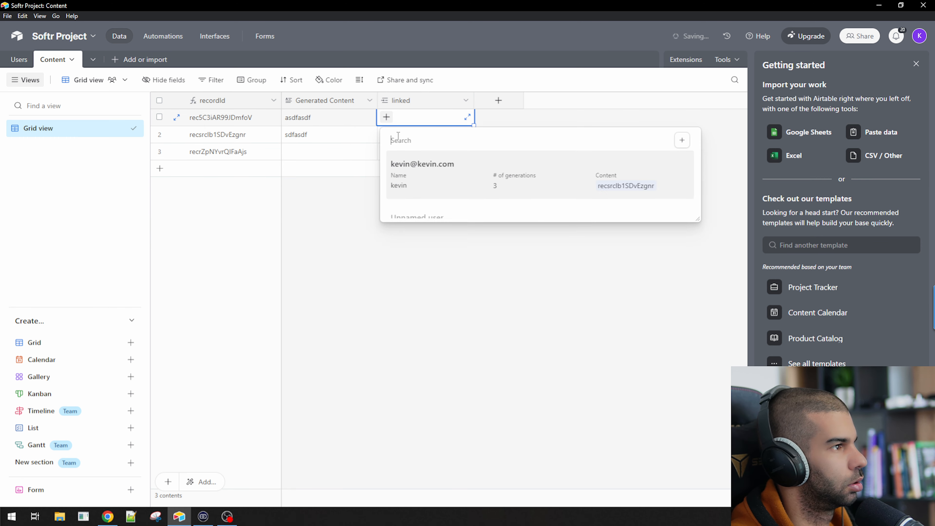
{"action": "left_click", "coordinate": [424, 181]}
{"action": "left_click", "coordinate": [373, 266]}
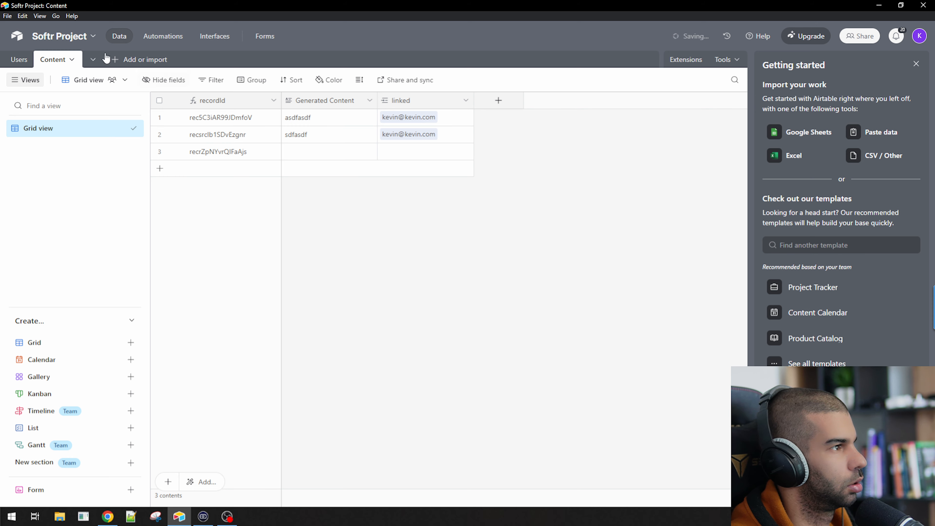
{"action": "left_click", "coordinate": [20, 61]}
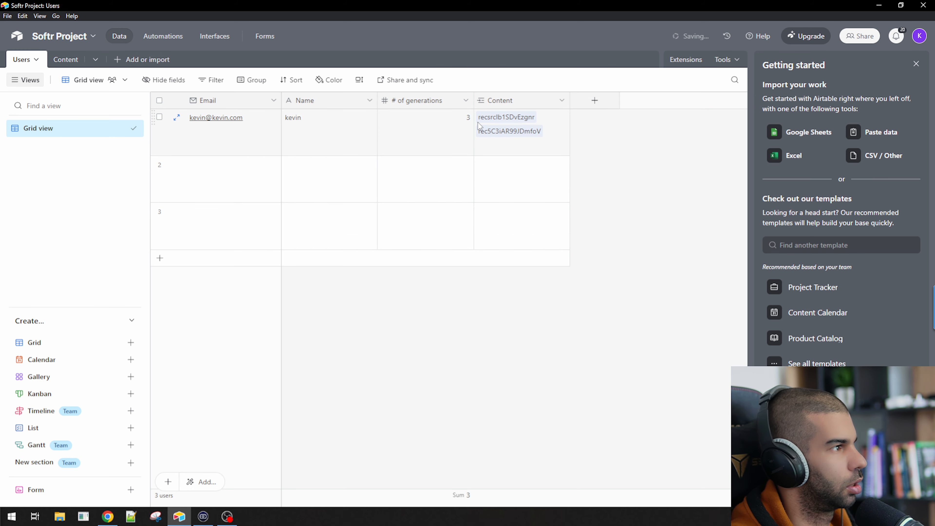
Set the user's # of generations to 2
{"action": "left_click", "coordinate": [519, 148]}
{"action": "left_click", "coordinate": [423, 139]}
{"action": "left_click", "coordinate": [536, 153]}
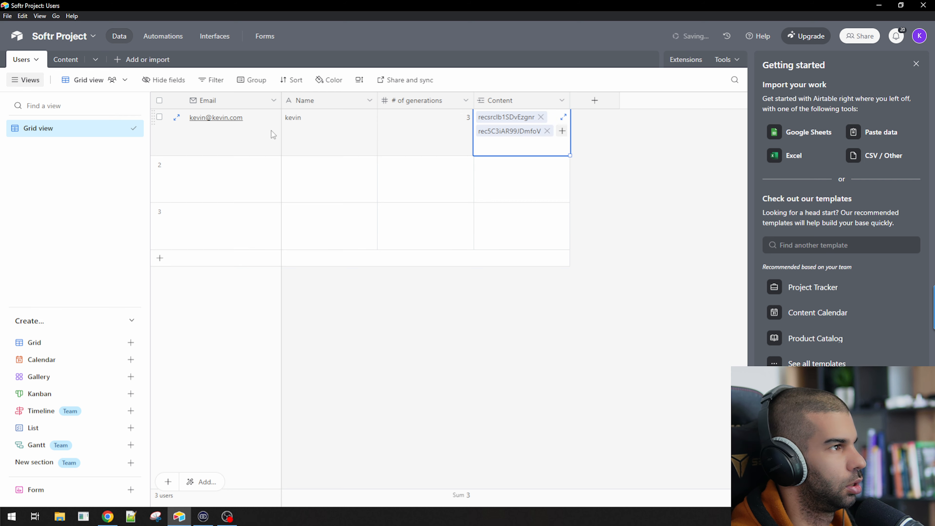
{"action": "left_click", "coordinate": [359, 138]}
{"action": "left_click", "coordinate": [435, 125]}
{"action": "type", "text": "23"}
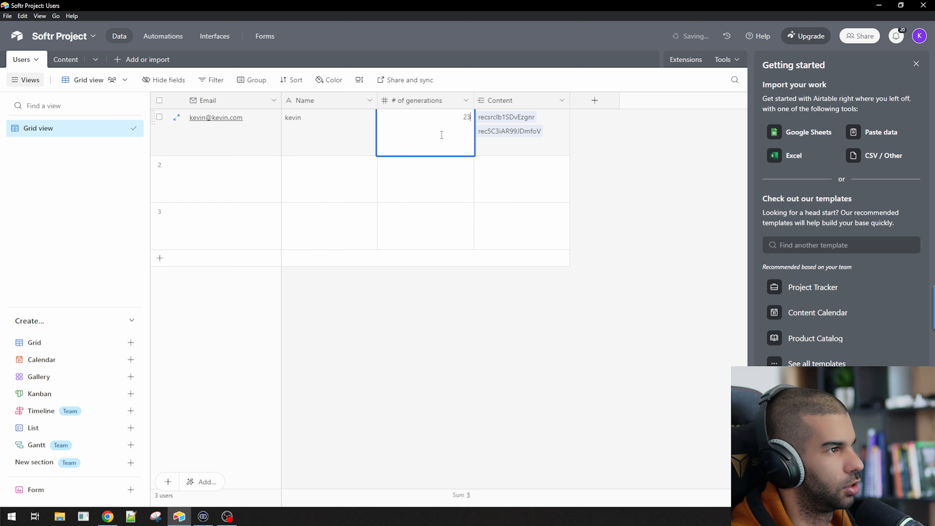
{"action": "left_click", "coordinate": [530, 319]}
{"action": "left_click", "coordinate": [514, 151]}
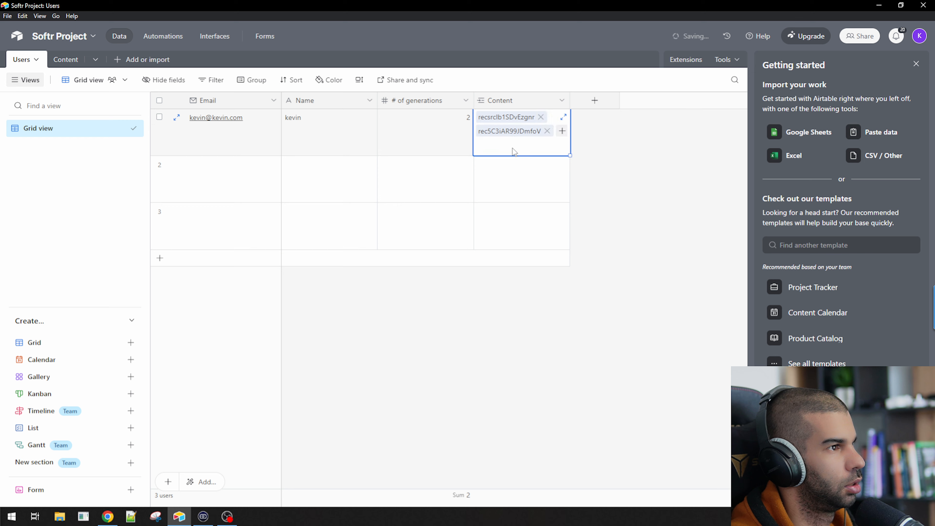
Link Content row 3 to the sample user, then return to Softr Studio
{"action": "left_click", "coordinate": [66, 60]}
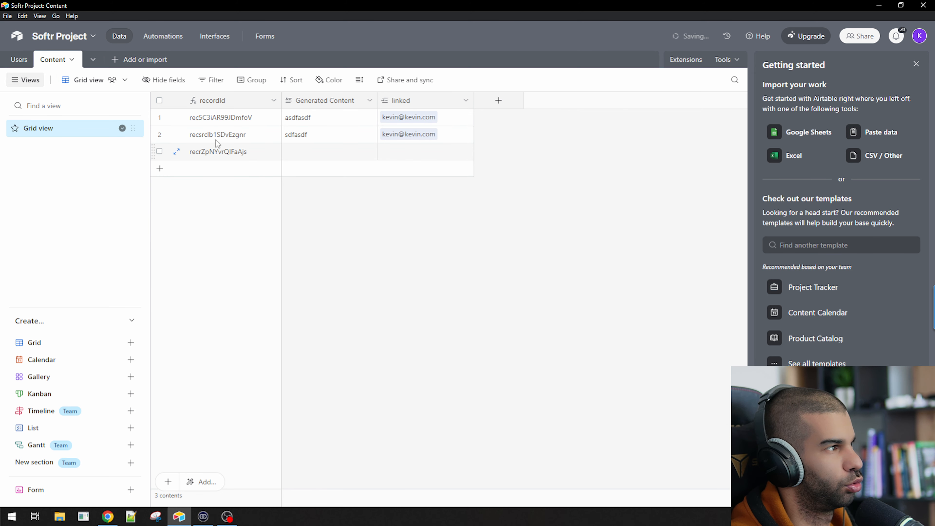
{"action": "left_click", "coordinate": [438, 154]}
{"action": "left_click", "coordinate": [387, 151]}
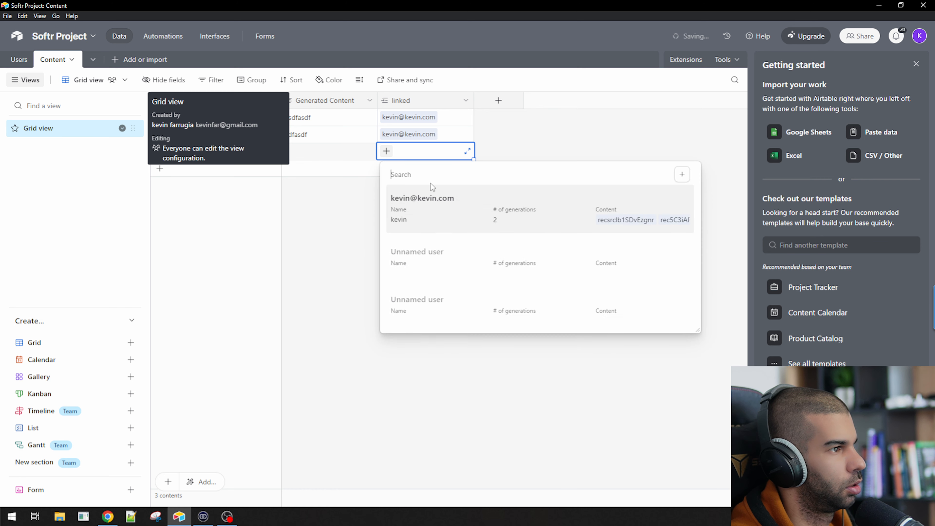
{"action": "left_click", "coordinate": [442, 207]}
{"action": "left_click", "coordinate": [337, 151]}
{"action": "left_click", "coordinate": [338, 156]}
{"action": "key", "text": "Escape"}
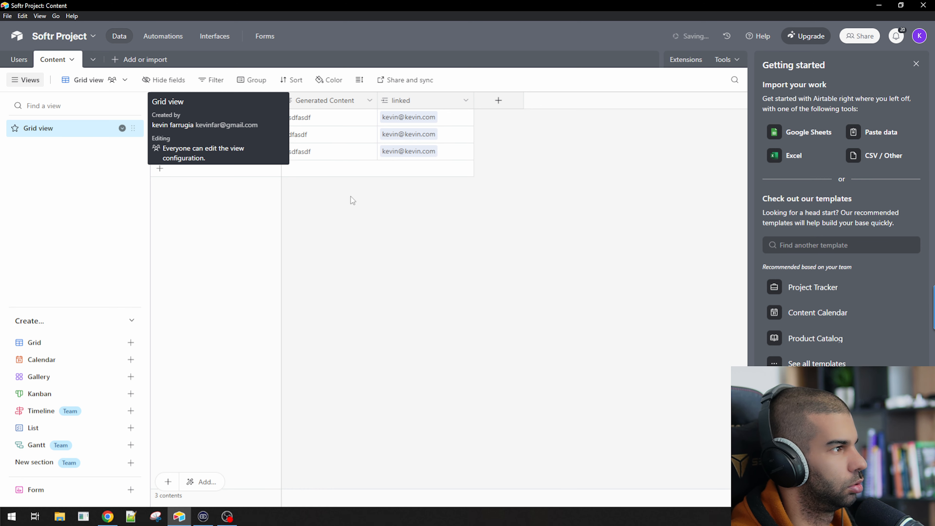
{"action": "left_click", "coordinate": [19, 60]}
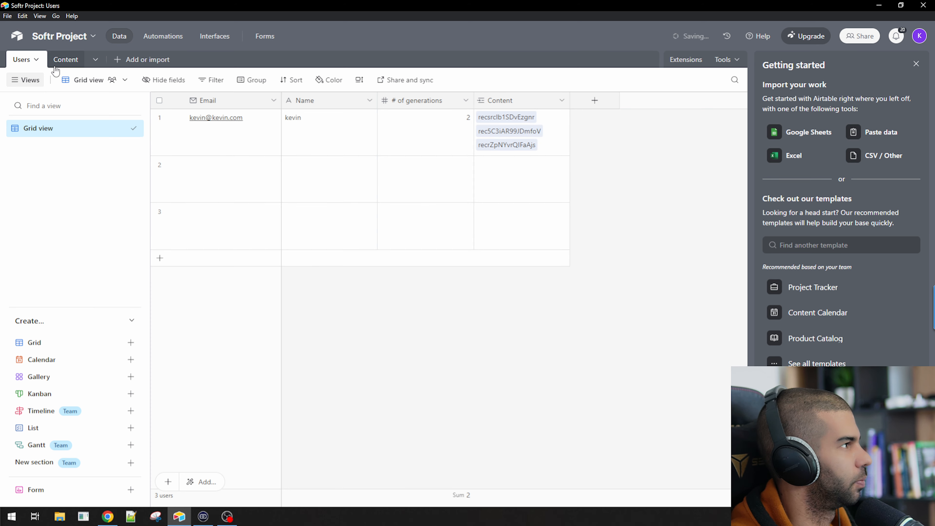
{"action": "key", "text": "alt+Tab"}
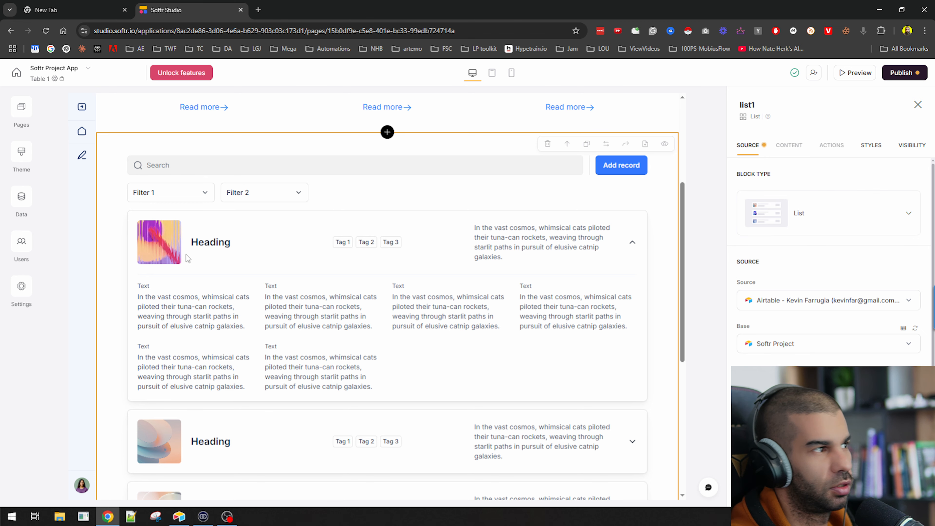
Refresh the Softr Project base and pick Content as the list block's source table
{"action": "scroll", "coordinate": [225, 238], "scroll_direction": "up", "scroll_amount": 5}
{"action": "scroll", "coordinate": [226, 258], "scroll_direction": "down", "scroll_amount": 4}
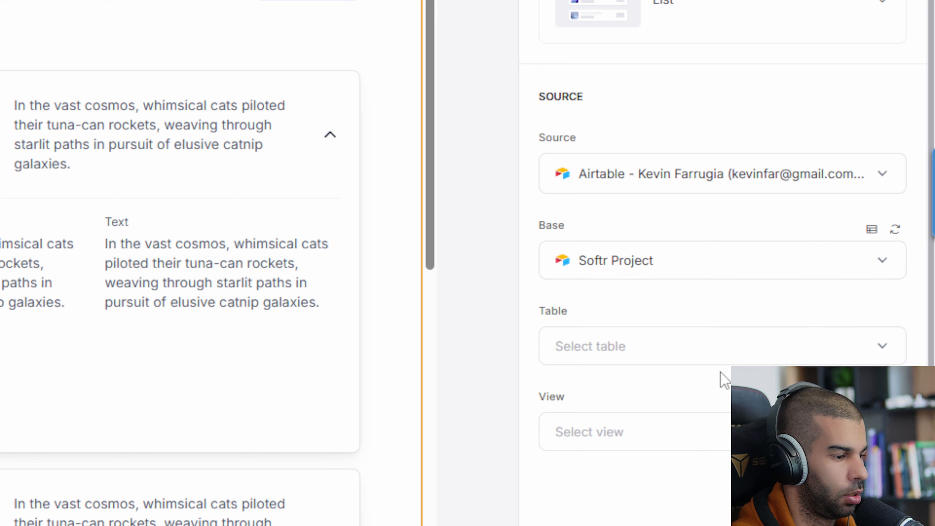
{"action": "left_click", "coordinate": [674, 359]}
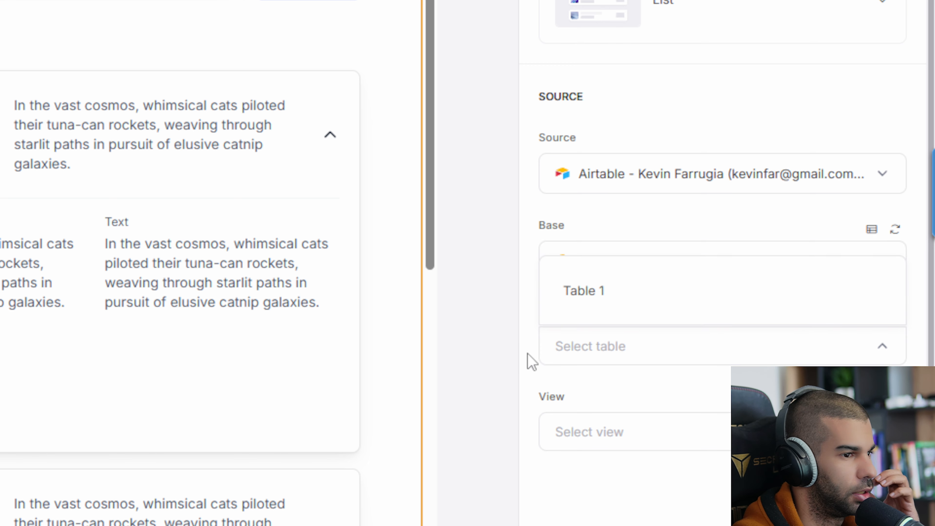
{"action": "left_click", "coordinate": [895, 262]}
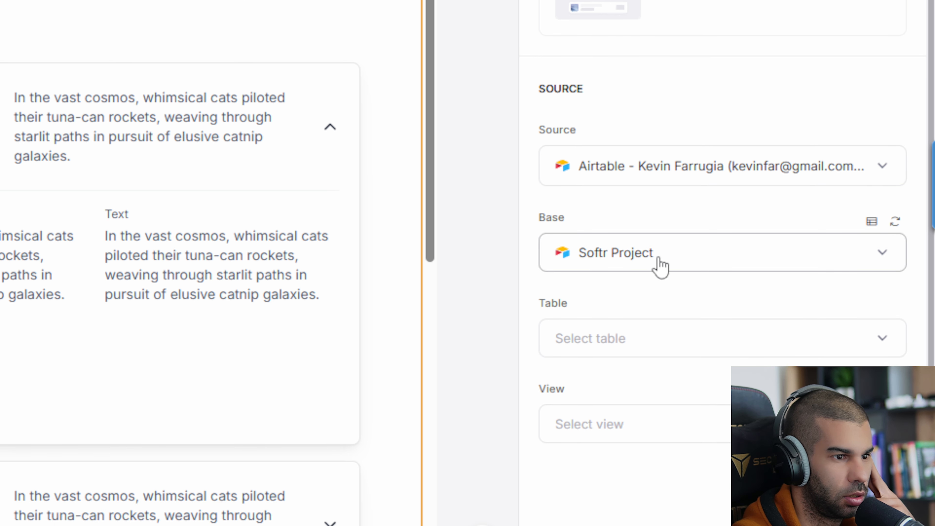
{"action": "left_click", "coordinate": [643, 355]}
{"action": "left_click", "coordinate": [605, 255]}
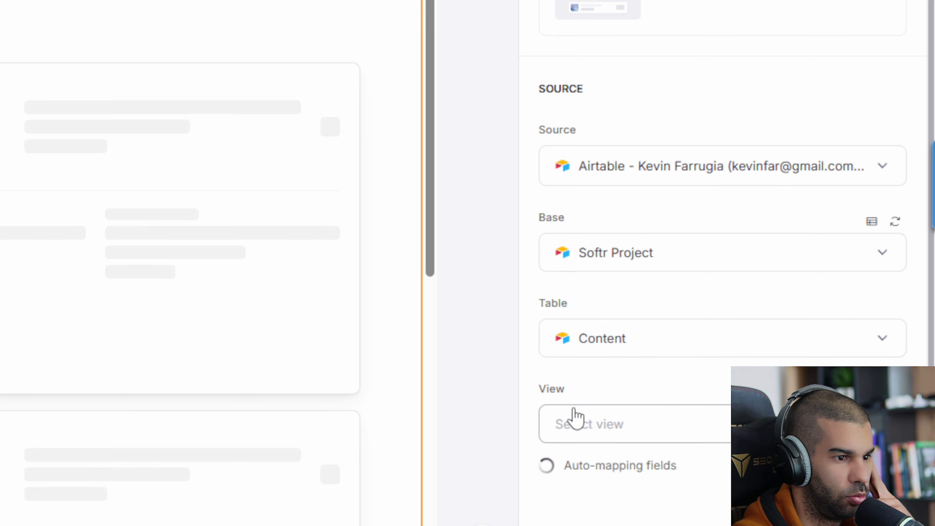
{"action": "scroll", "coordinate": [627, 366], "scroll_direction": "down", "scroll_amount": 7}
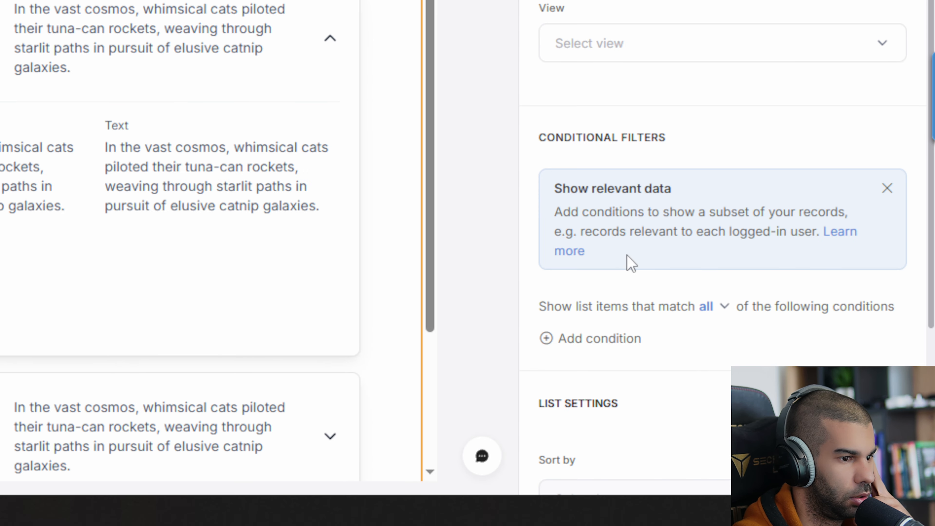
{"action": "scroll", "coordinate": [644, 61], "scroll_direction": "down", "scroll_amount": 8}
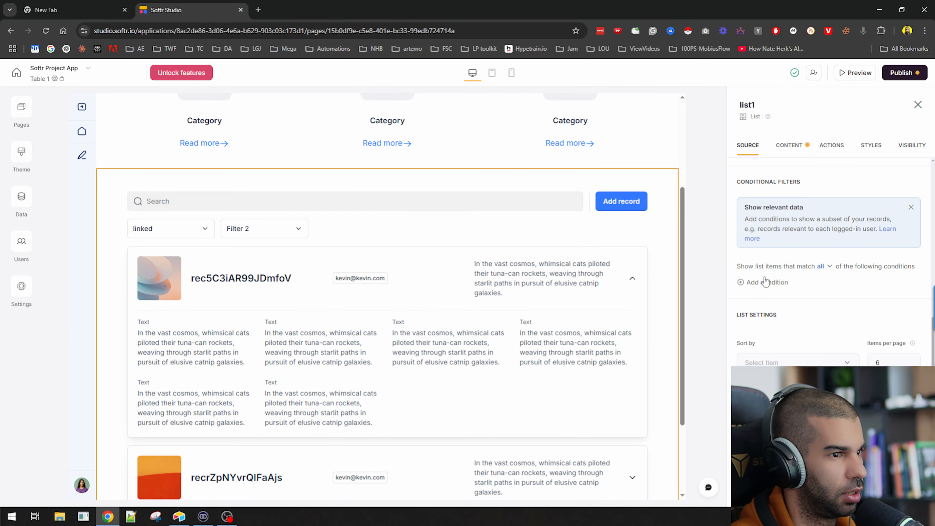
Add a list filter condition on Generated Content with operator Is, value left empty
{"action": "left_click", "coordinate": [765, 282]}
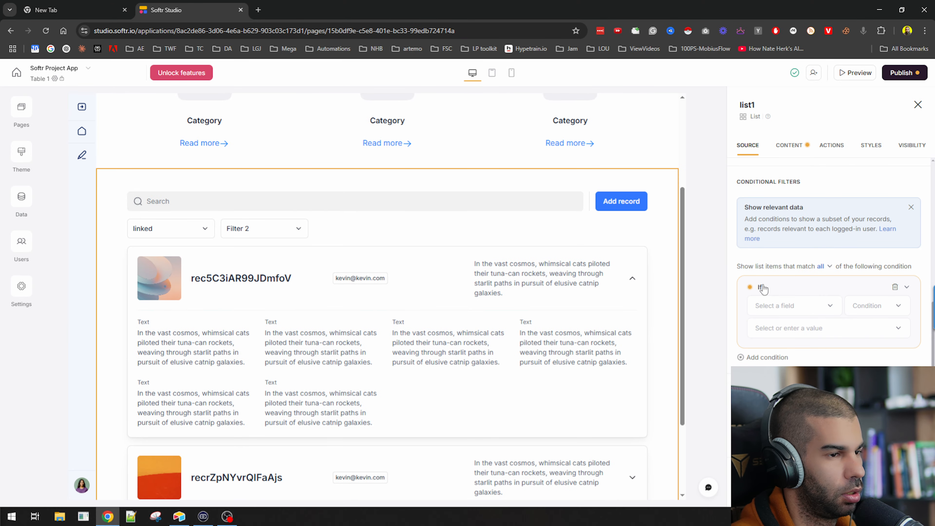
{"action": "left_click", "coordinate": [775, 303]}
{"action": "left_click", "coordinate": [796, 351]}
{"action": "left_click", "coordinate": [808, 306]}
{"action": "scroll", "coordinate": [812, 370], "scroll_direction": "down", "scroll_amount": 2}
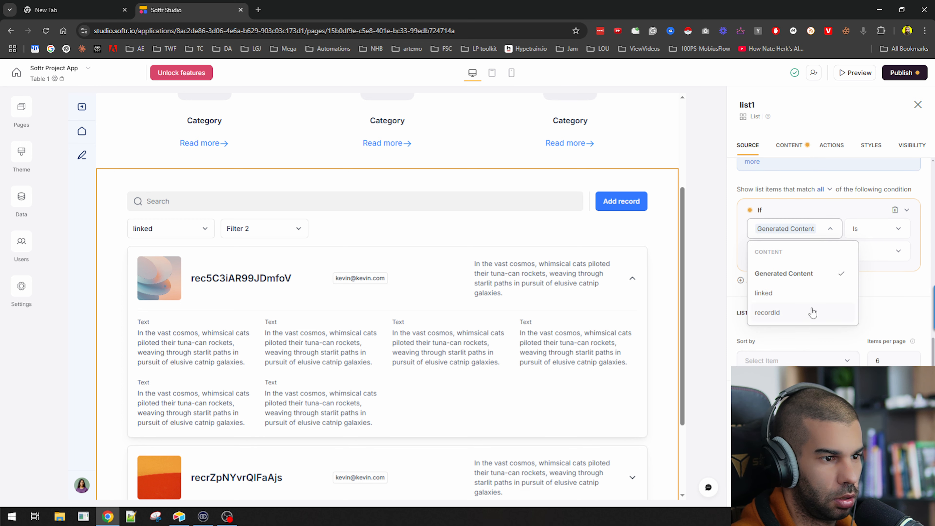
{"action": "left_click", "coordinate": [870, 232]}
{"action": "left_click", "coordinate": [793, 259]}
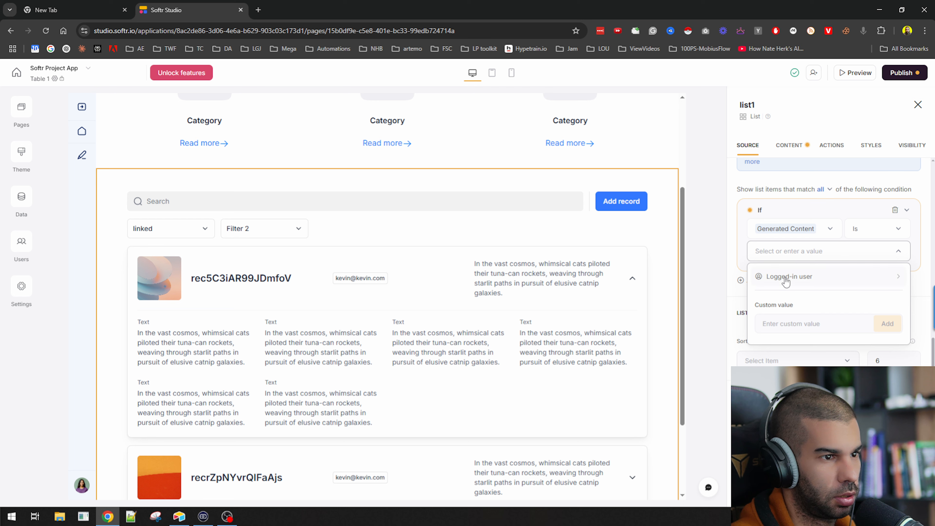
{"action": "left_click", "coordinate": [801, 227]}
{"action": "left_click", "coordinate": [784, 190]}
{"action": "scroll", "coordinate": [765, 230], "scroll_direction": "up", "scroll_amount": 1}
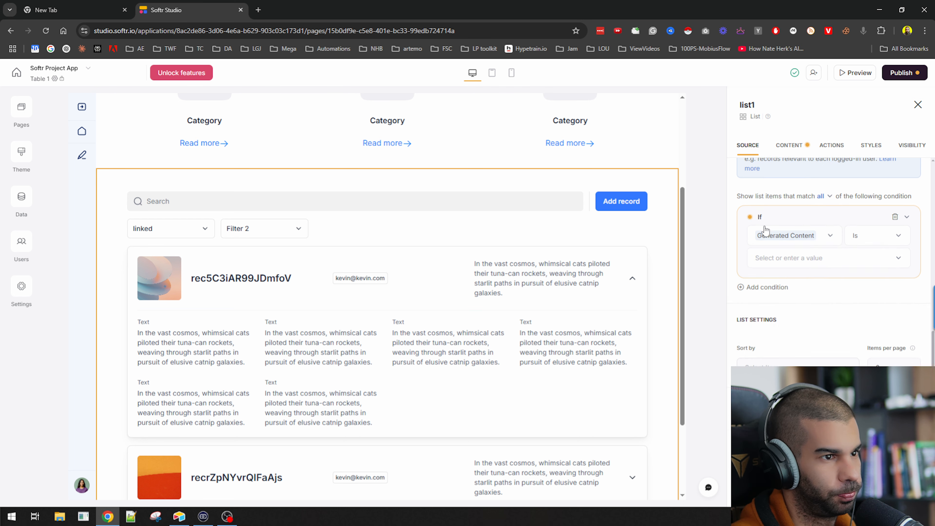
{"action": "scroll", "coordinate": [765, 230], "scroll_direction": "up", "scroll_amount": 2}
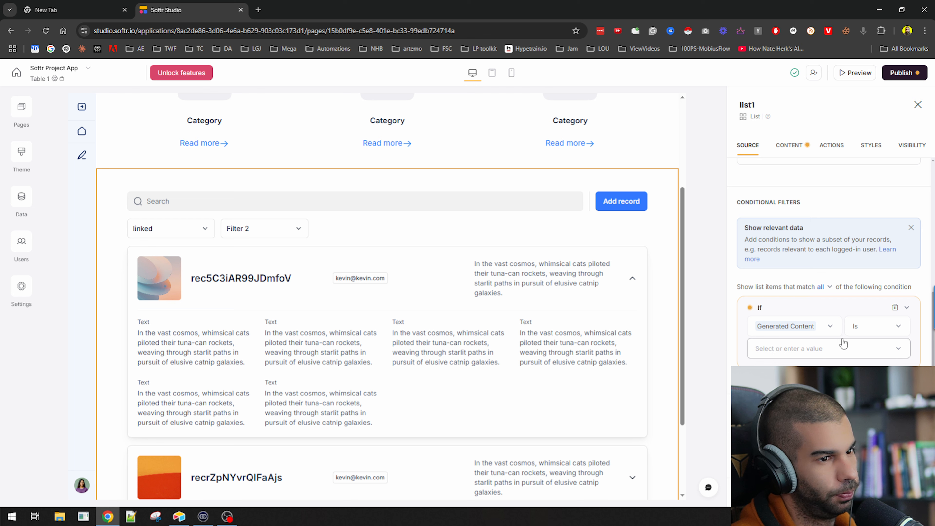
Check the Content table records in Airtable, then return to Softr Studio
{"action": "left_click", "coordinate": [182, 519]}
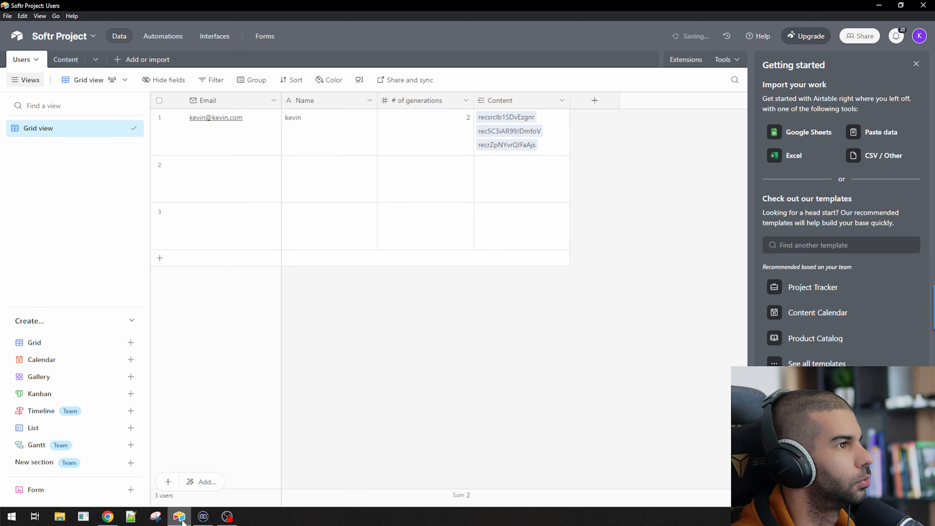
{"action": "left_click", "coordinate": [65, 59]}
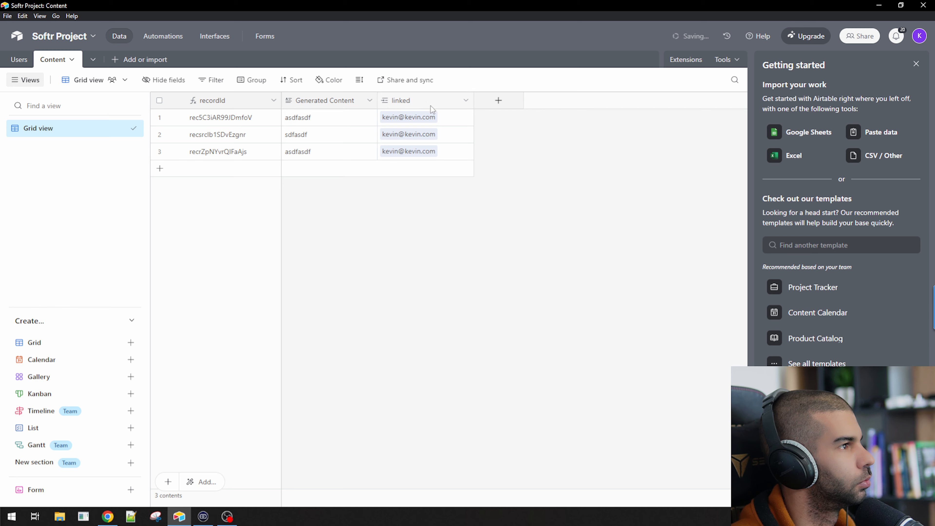
{"action": "left_click", "coordinate": [180, 517]}
{"action": "scroll", "coordinate": [814, 258], "scroll_direction": "up", "scroll_amount": 6}
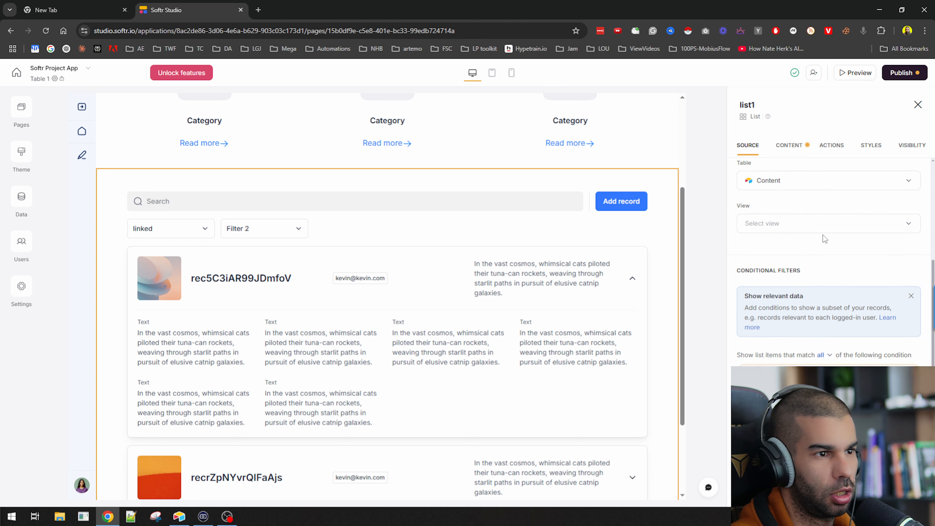
Switch the list's source table to Users, glance at Airtable, and come back to Softr
{"action": "left_click", "coordinate": [782, 313]}
{"action": "left_click", "coordinate": [770, 352]}
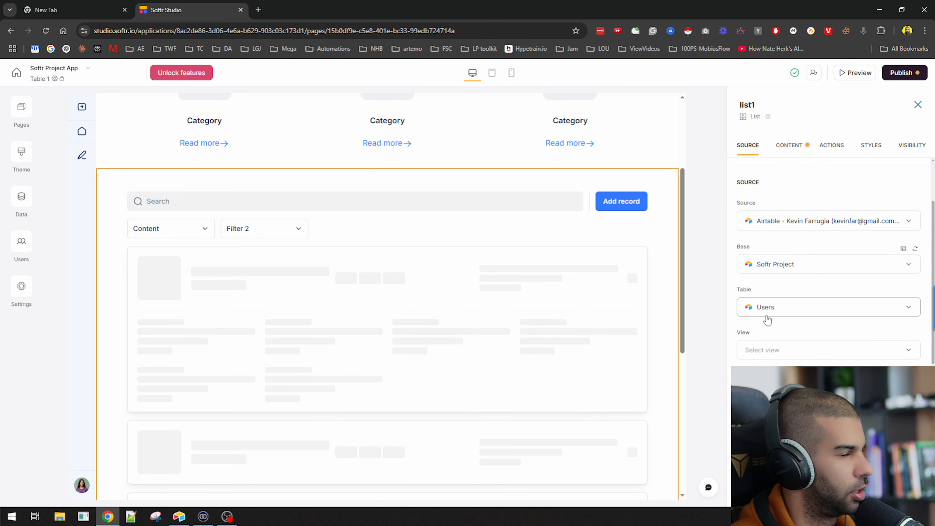
{"action": "scroll", "coordinate": [768, 317], "scroll_direction": "down", "scroll_amount": 1}
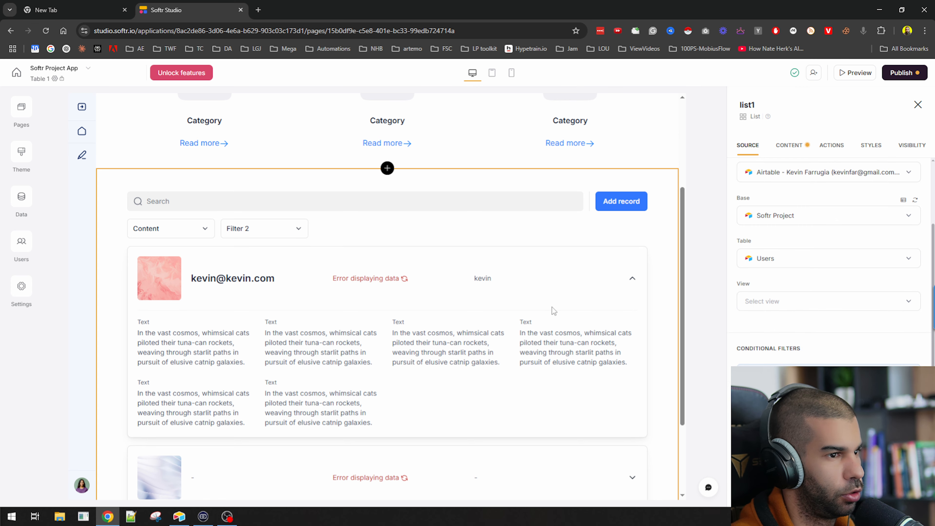
{"action": "left_click", "coordinate": [179, 517]}
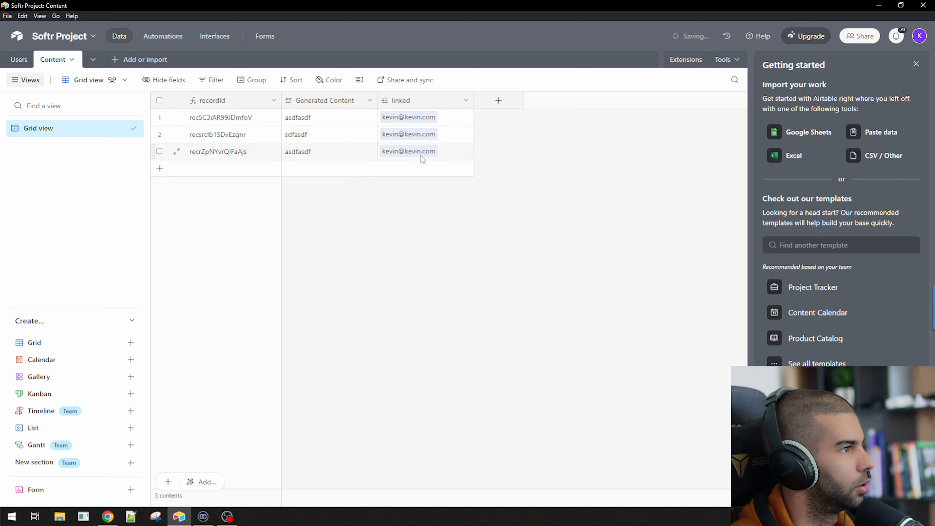
{"action": "left_click", "coordinate": [179, 516]}
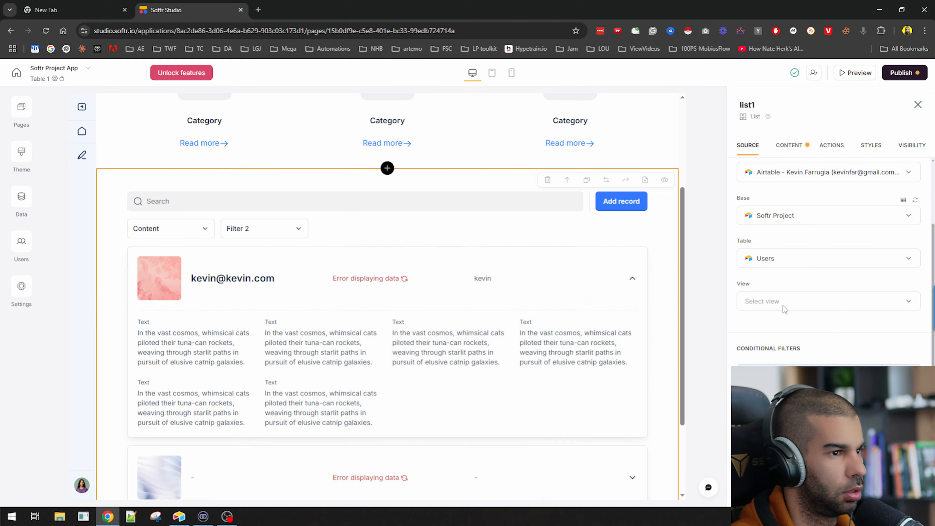
Set the list's source table back to Content
{"action": "scroll", "coordinate": [798, 202], "scroll_direction": "up", "scroll_amount": 2}
{"action": "scroll", "coordinate": [795, 297], "scroll_direction": "down", "scroll_amount": 1}
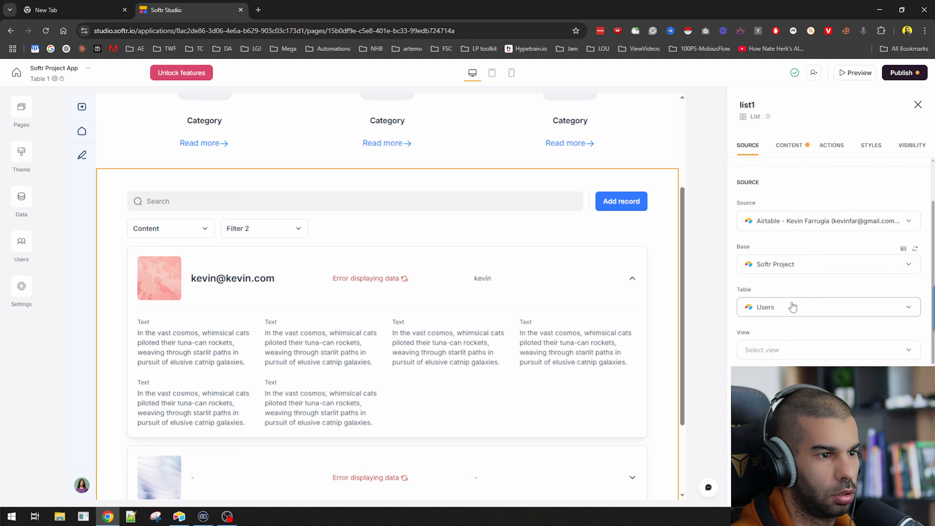
{"action": "left_click", "coordinate": [792, 307]}
{"action": "left_click", "coordinate": [765, 335]}
{"action": "scroll", "coordinate": [788, 303], "scroll_direction": "down", "scroll_amount": 1}
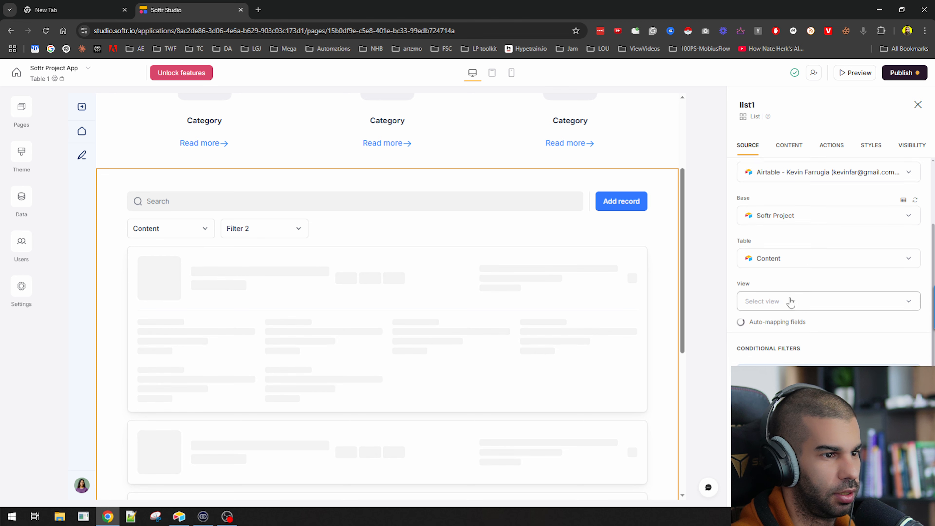
{"action": "scroll", "coordinate": [784, 294], "scroll_direction": "down", "scroll_amount": 4}
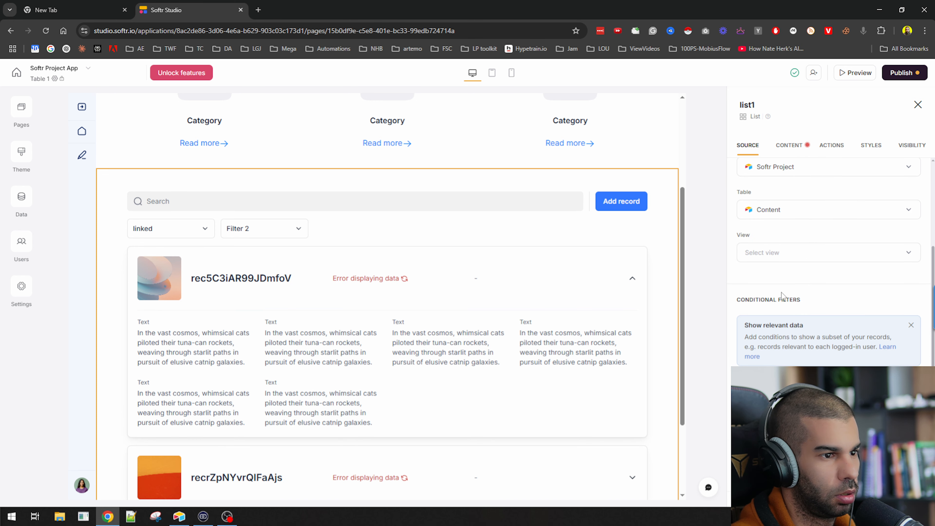
Filter the list so linked Includes exactly the Logged-in user's Email
{"action": "left_click", "coordinate": [814, 329]}
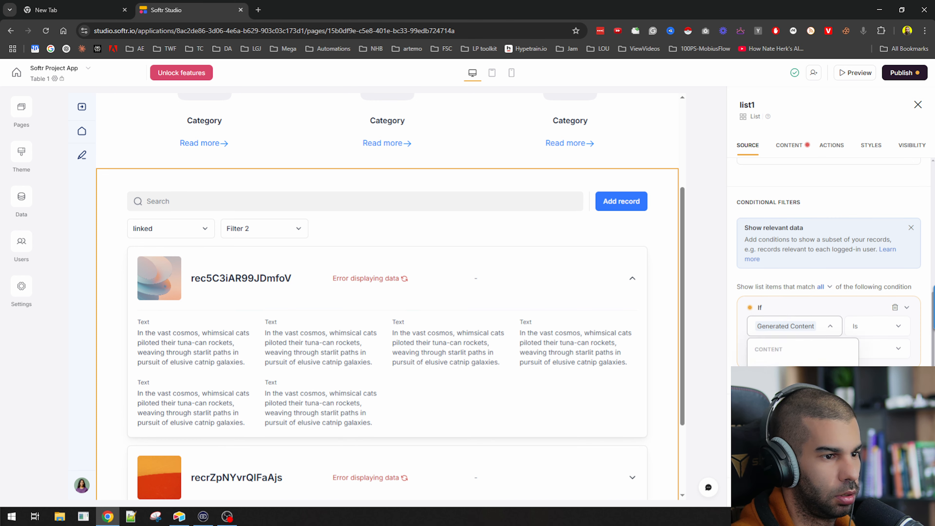
{"action": "left_click", "coordinate": [802, 409]}
{"action": "left_click", "coordinate": [872, 326]}
{"action": "scroll", "coordinate": [877, 372], "scroll_direction": "down", "scroll_amount": 1}
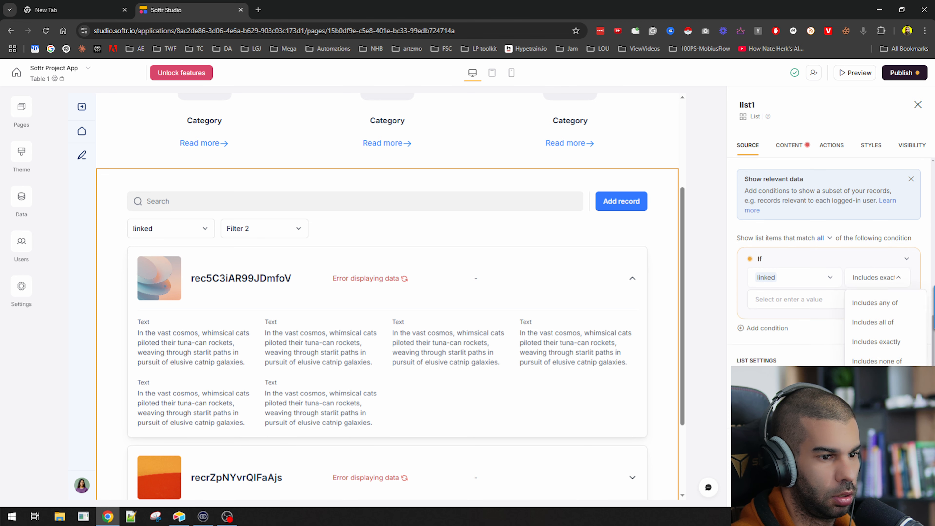
{"action": "left_click", "coordinate": [869, 341]}
{"action": "left_click", "coordinate": [752, 304]}
{"action": "left_click", "coordinate": [788, 325]}
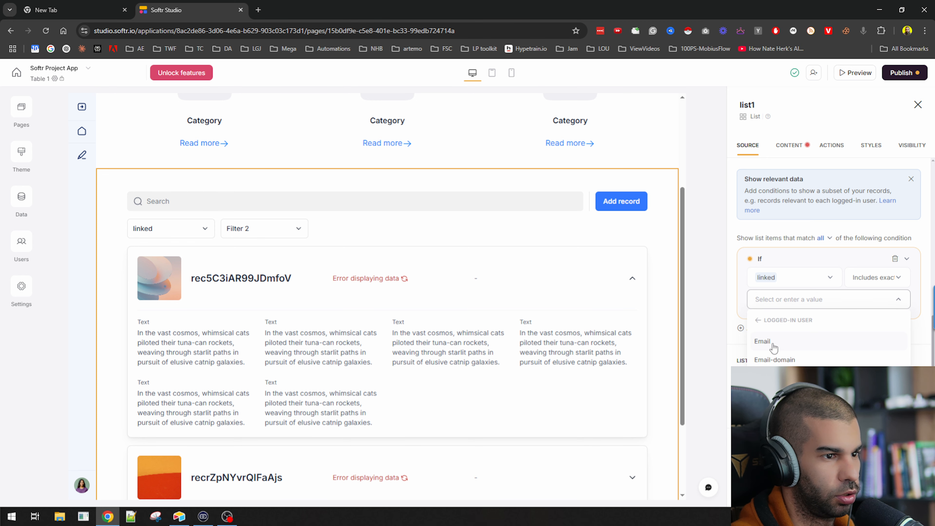
{"action": "left_click", "coordinate": [762, 341]}
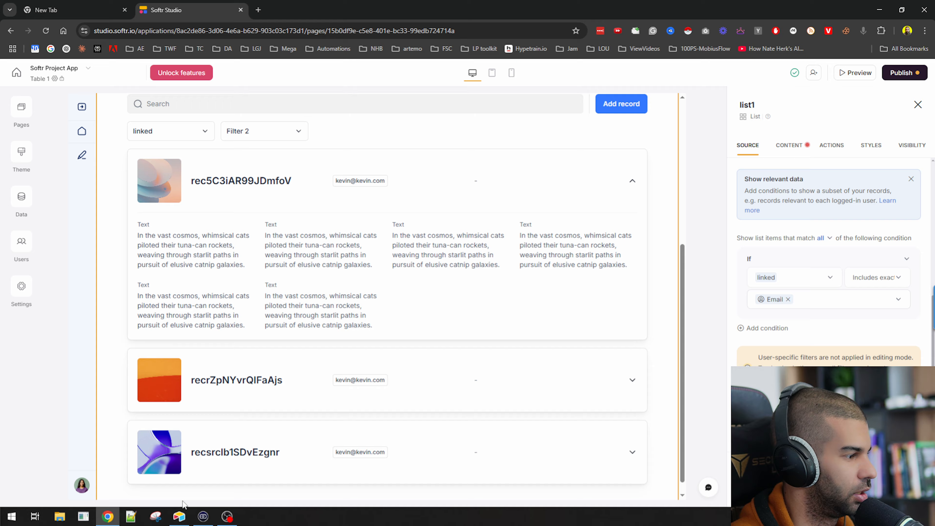
Compare against the Content records in Airtable, then return to the Softr editor
{"action": "left_click", "coordinate": [179, 516]}
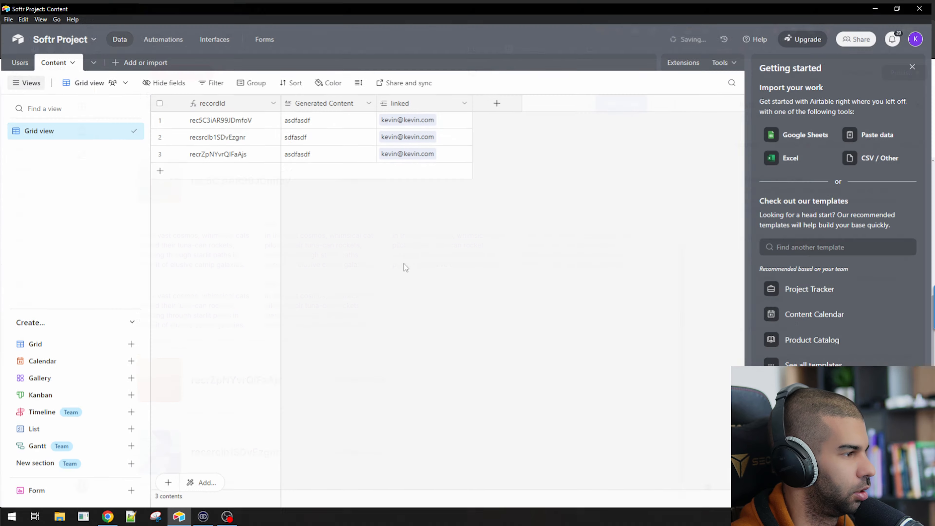
{"action": "left_click", "coordinate": [879, 5]}
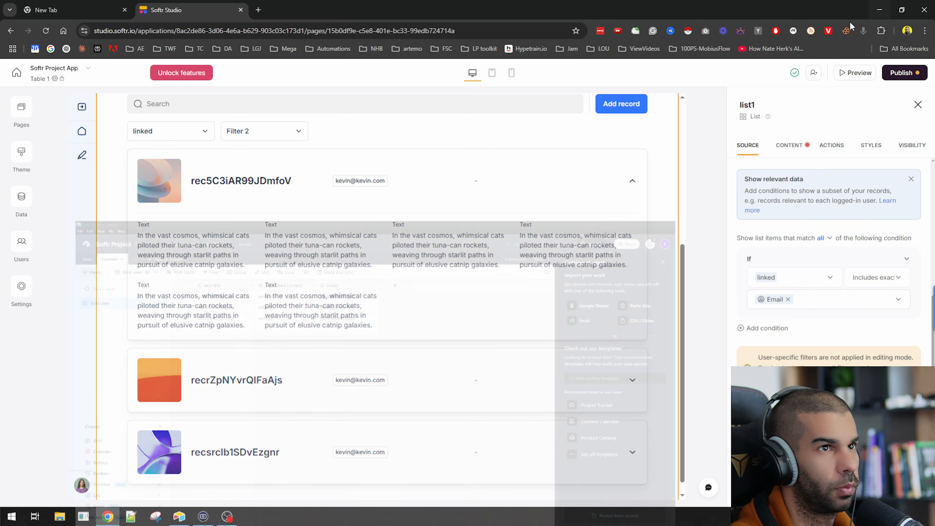
{"action": "scroll", "coordinate": [260, 270], "scroll_direction": "down", "scroll_amount": 1}
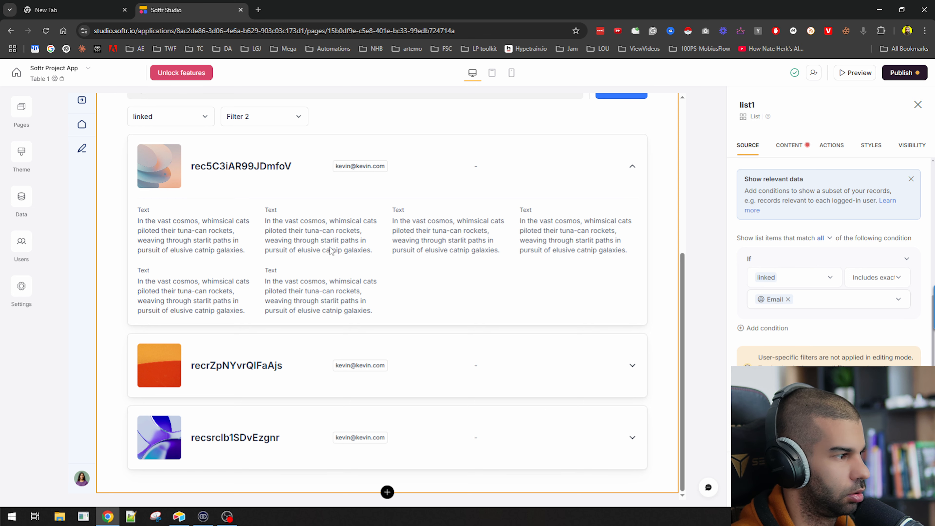
{"action": "scroll", "coordinate": [596, 361], "scroll_direction": "up", "scroll_amount": 5}
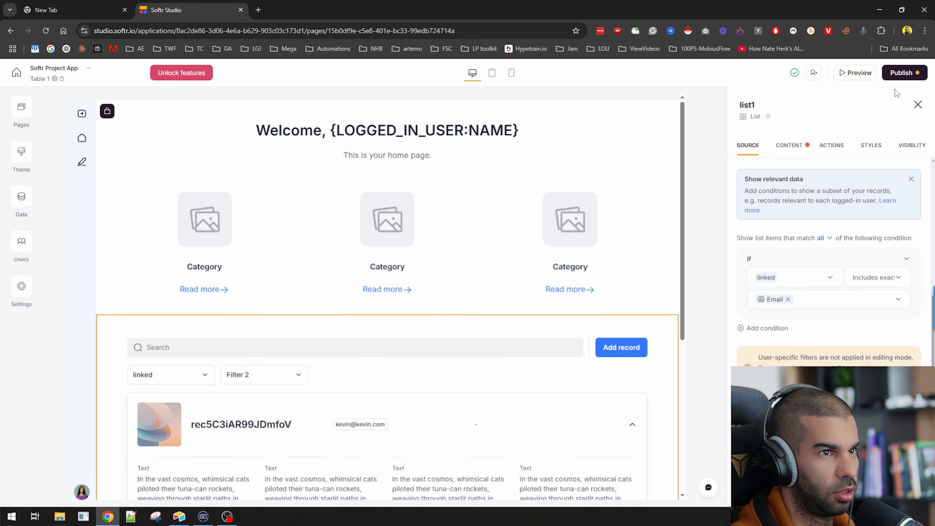
Publish the app live from the Publish popover, then close it
{"action": "left_click", "coordinate": [901, 73]}
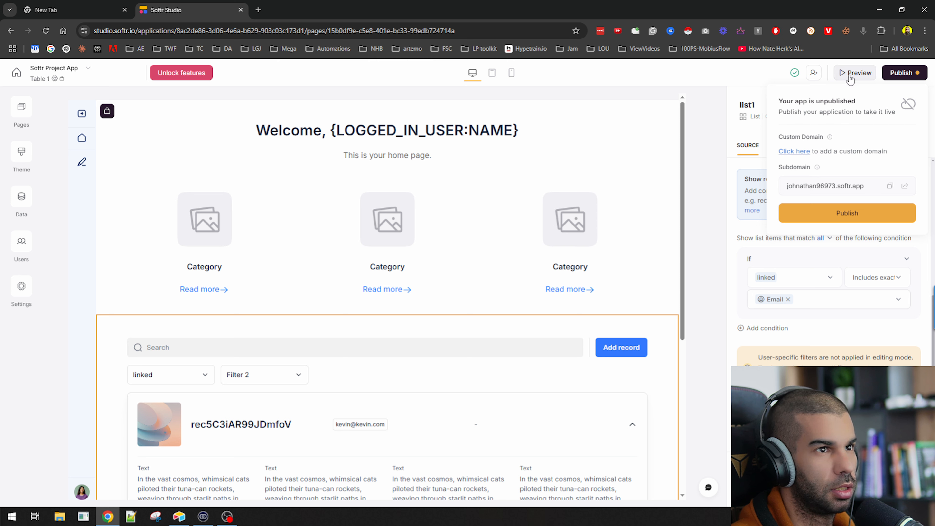
{"action": "left_click", "coordinate": [792, 219]}
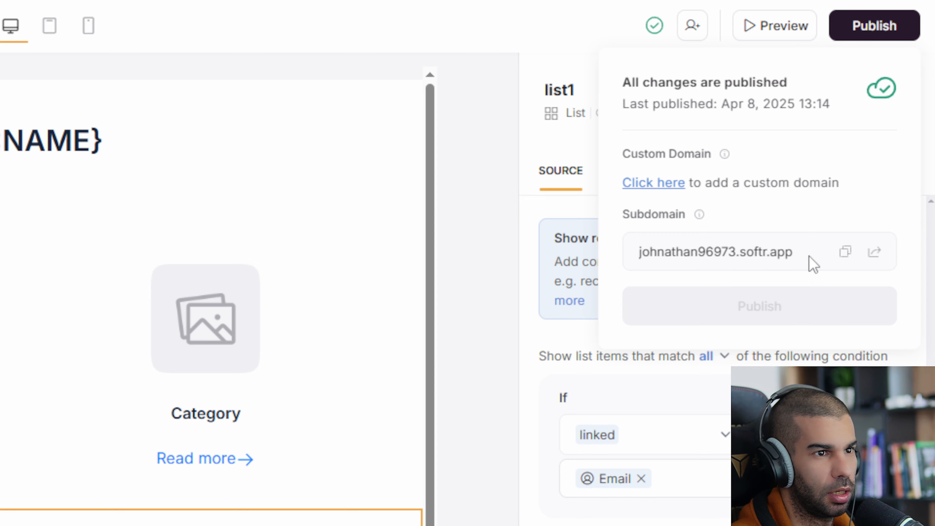
{"action": "left_click", "coordinate": [485, 264]}
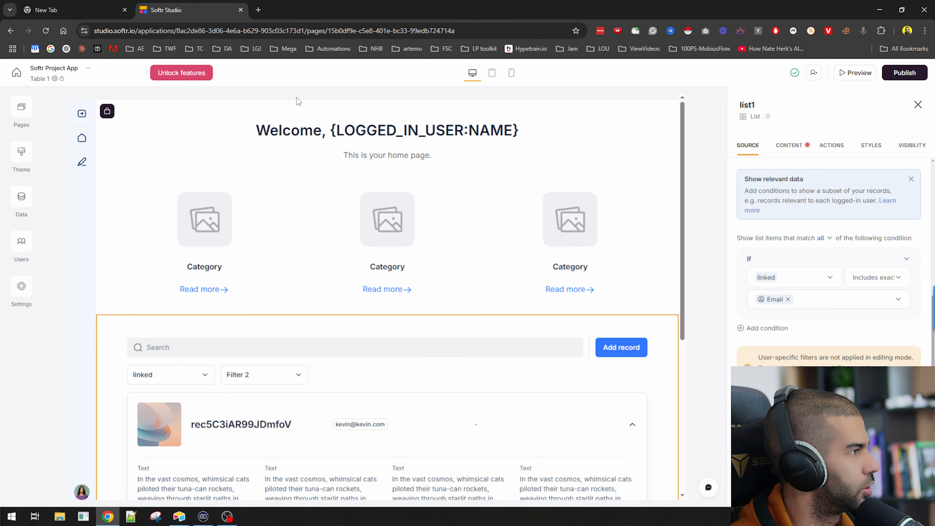
Open the Welcome header block's settings, glance at Visibility, and return to Features
{"action": "scroll", "coordinate": [285, 160], "scroll_direction": "down", "scroll_amount": 4}
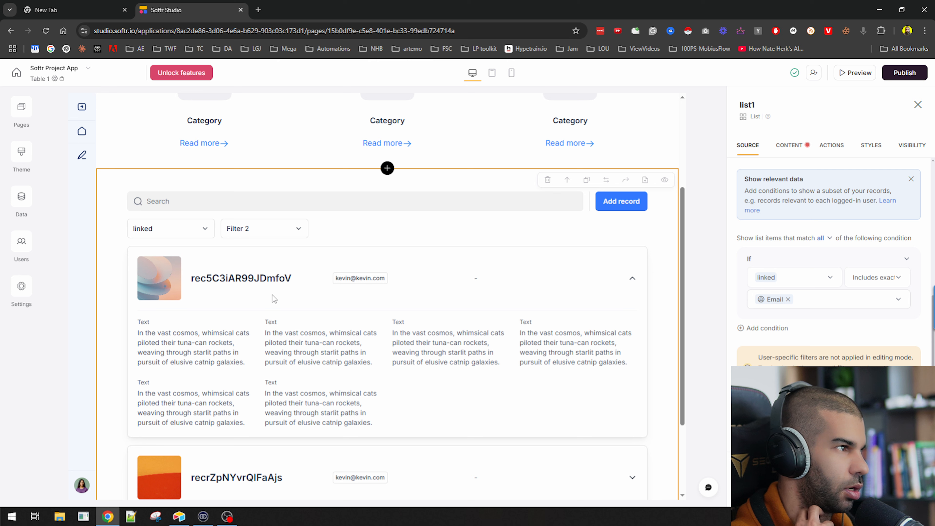
{"action": "scroll", "coordinate": [493, 328], "scroll_direction": "up", "scroll_amount": 4}
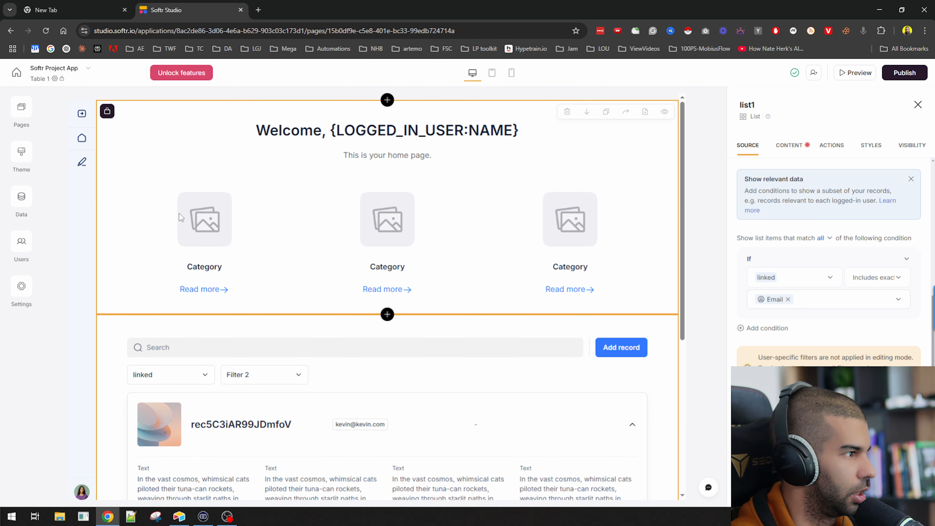
{"action": "scroll", "coordinate": [465, 357], "scroll_direction": "down", "scroll_amount": 7}
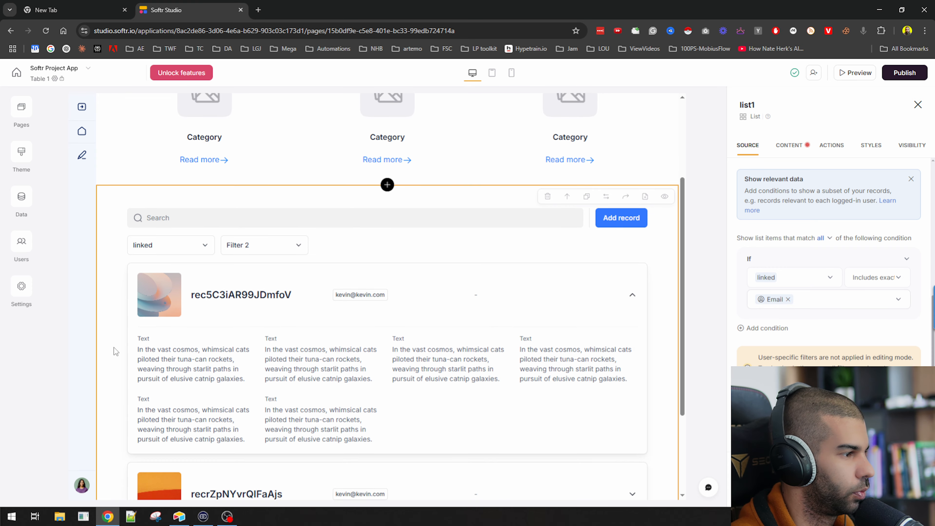
{"action": "scroll", "coordinate": [370, 299], "scroll_direction": "up", "scroll_amount": 5}
{"action": "scroll", "coordinate": [353, 239], "scroll_direction": "up", "scroll_amount": 2}
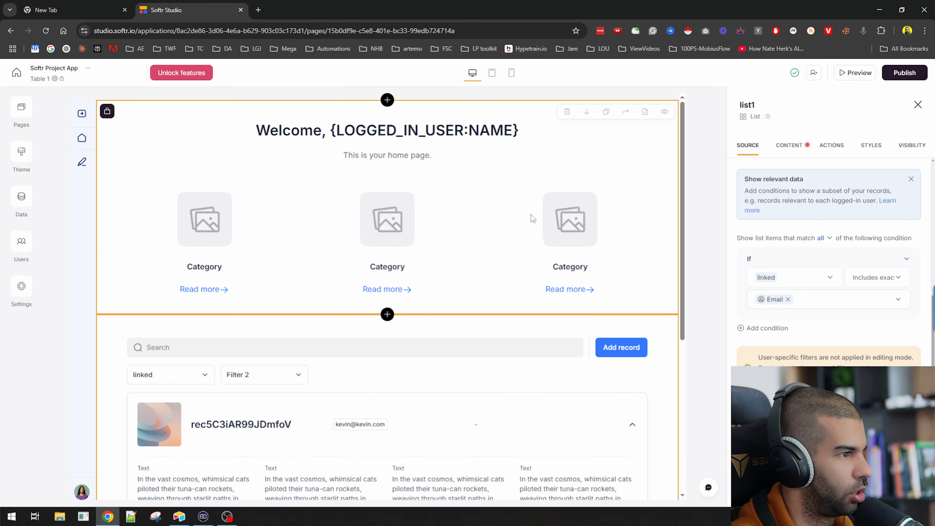
{"action": "left_click", "coordinate": [456, 219]}
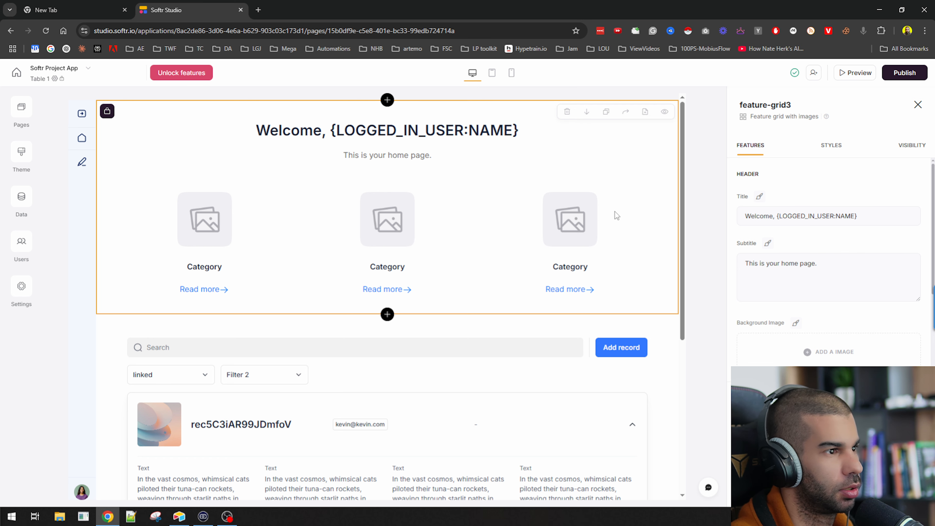
{"action": "left_click", "coordinate": [912, 146]}
{"action": "left_click", "coordinate": [752, 146]}
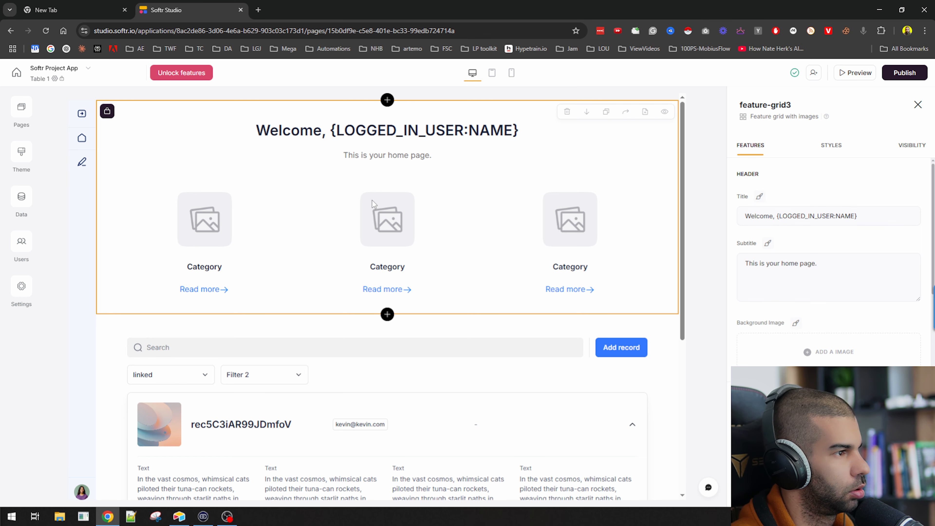
{"action": "scroll", "coordinate": [380, 444], "scroll_direction": "down", "scroll_amount": 4}
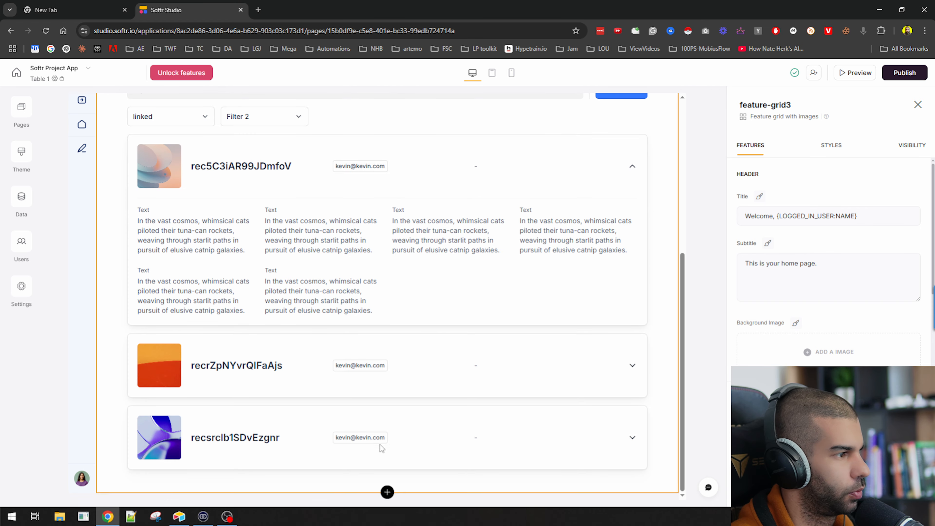
{"action": "scroll", "coordinate": [375, 368], "scroll_direction": "up", "scroll_amount": 7}
Insert a Conditional Form block ('Talk to a sales representative') below the welcome header
{"action": "left_click", "coordinate": [385, 301]}
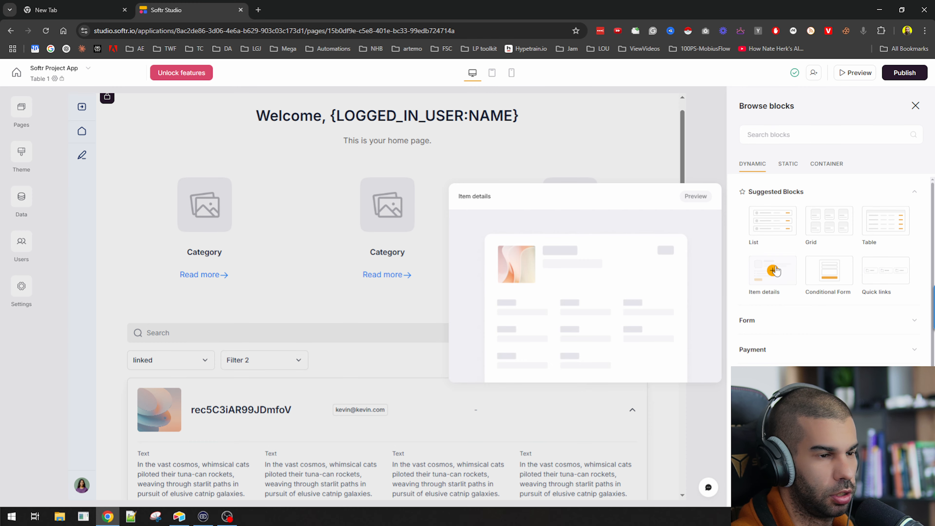
{"action": "mouse_move", "coordinate": [845, 285]}
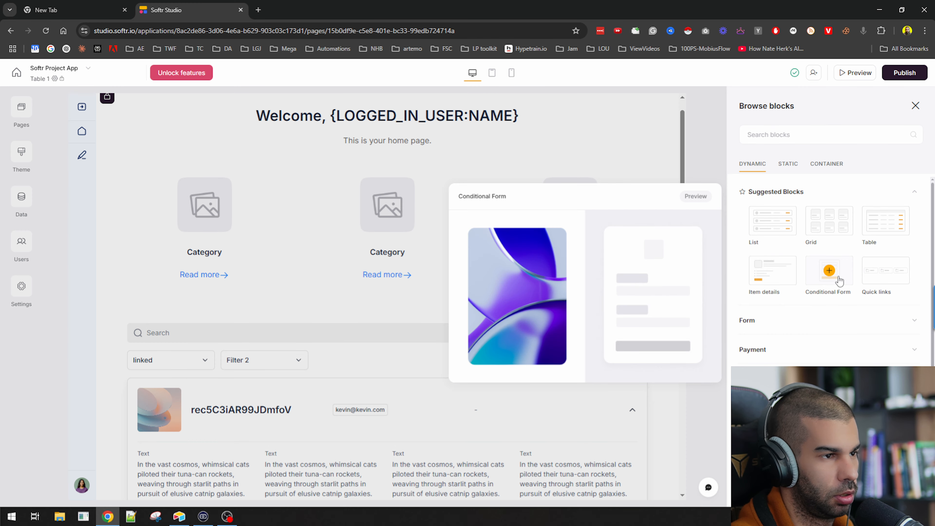
{"action": "left_click", "coordinate": [838, 278]}
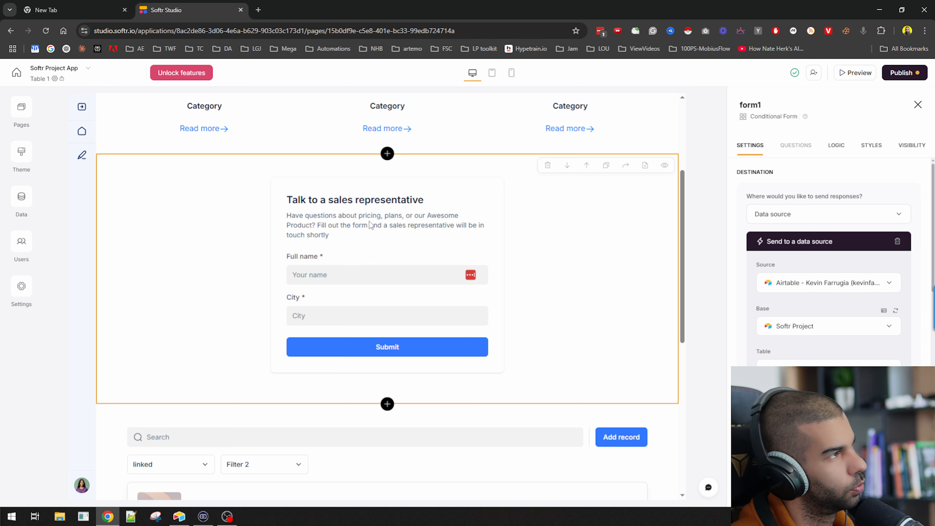
{"action": "left_click", "coordinate": [387, 403]}
{"action": "scroll", "coordinate": [737, 336], "scroll_direction": "down", "scroll_amount": 8}
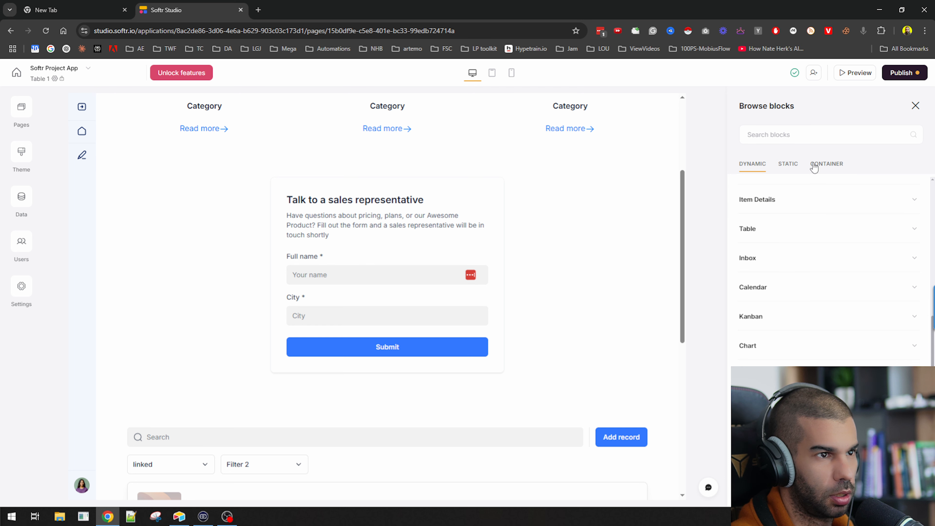
Add a custom code block below the form via the 'htm' search and read its basic-plan notice
{"action": "scroll", "coordinate": [792, 294], "scroll_direction": "up", "scroll_amount": 6}
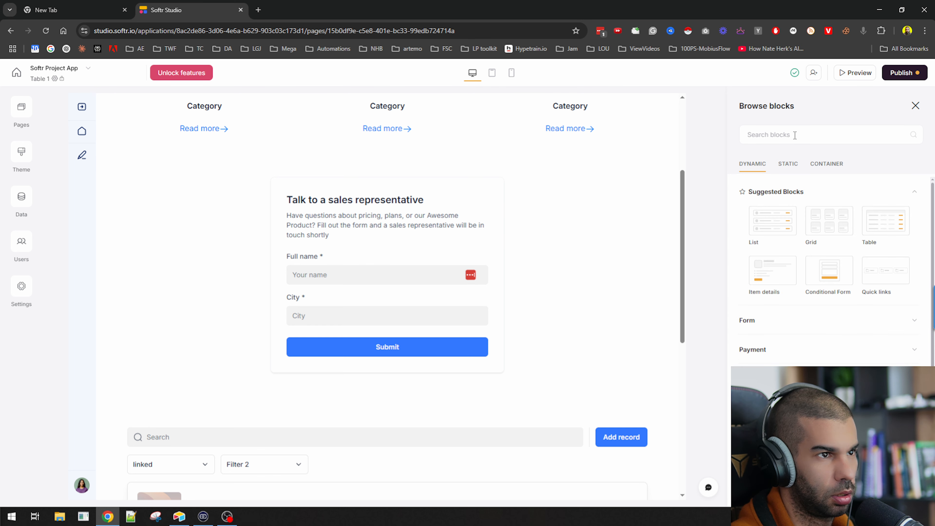
{"action": "type", "text": "html"}
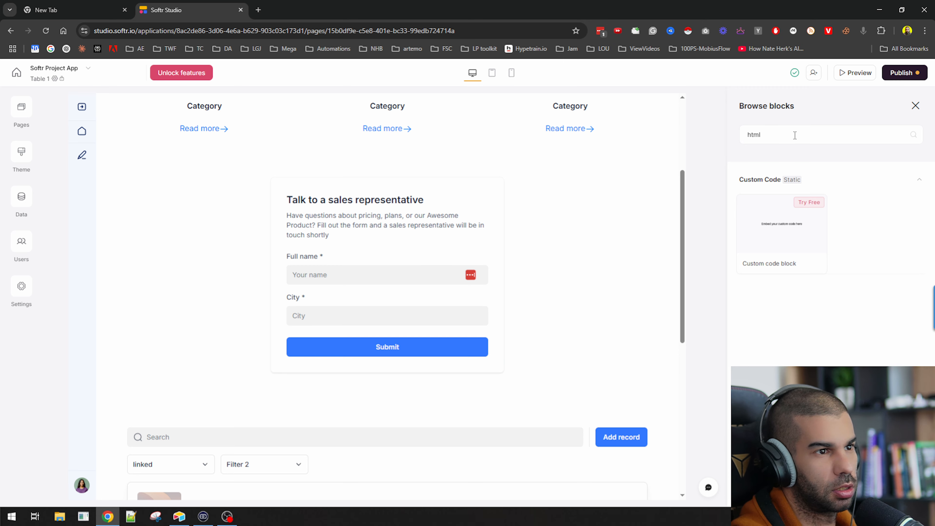
{"action": "mouse_move", "coordinate": [799, 221]}
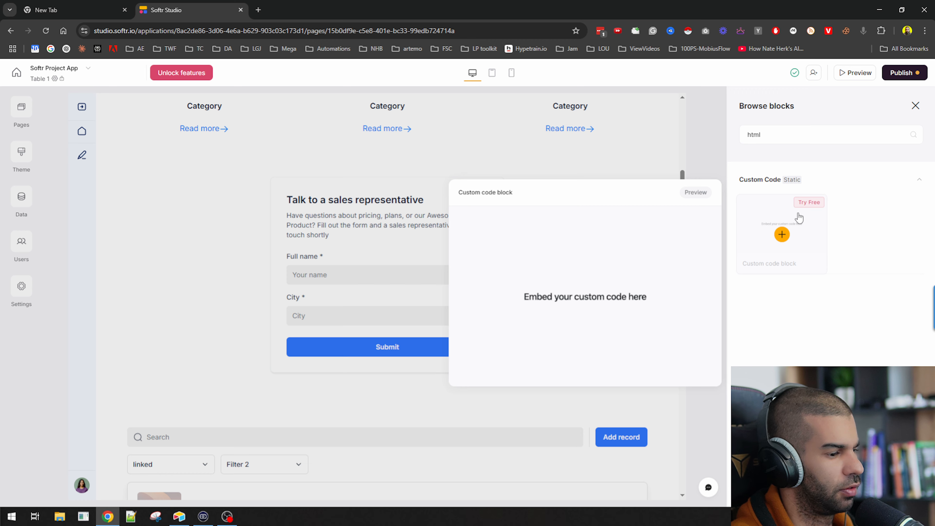
{"action": "left_click", "coordinate": [784, 221]}
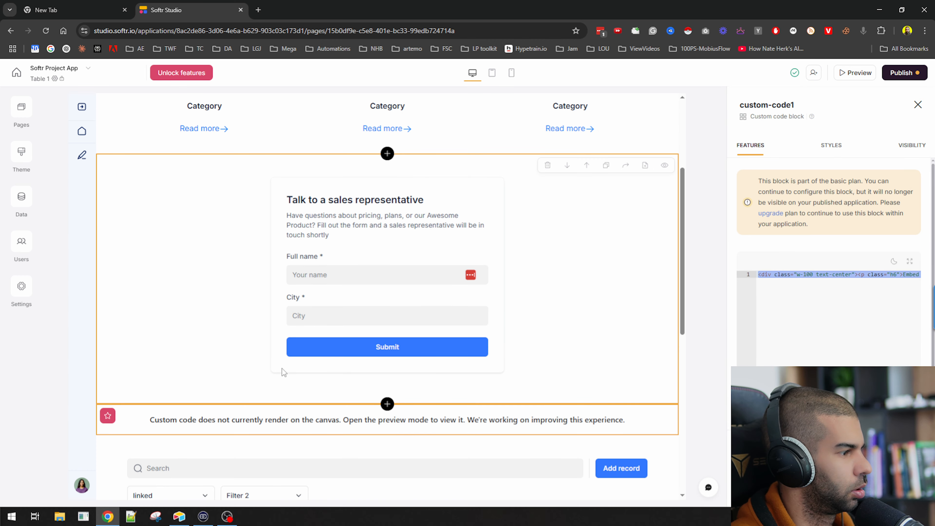
{"action": "scroll", "coordinate": [424, 405], "scroll_direction": "down", "scroll_amount": 2}
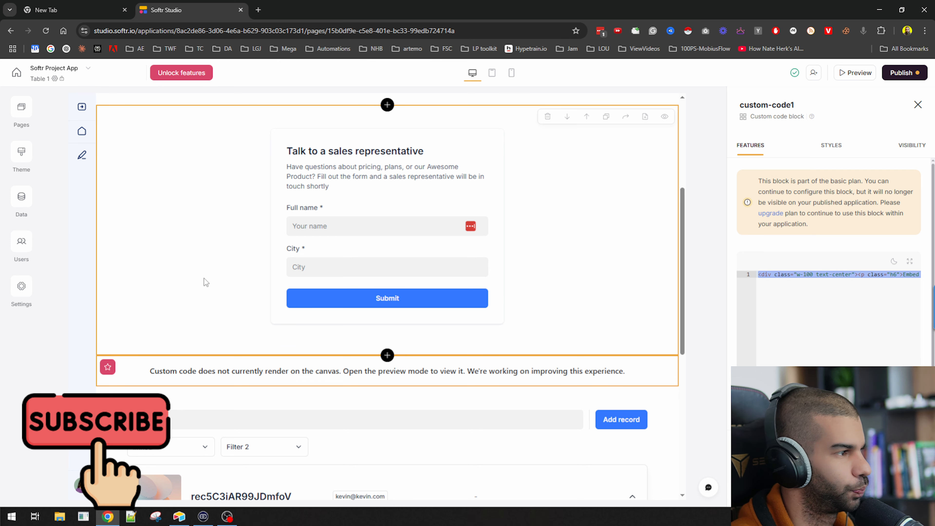
{"action": "left_click", "coordinate": [839, 302]}
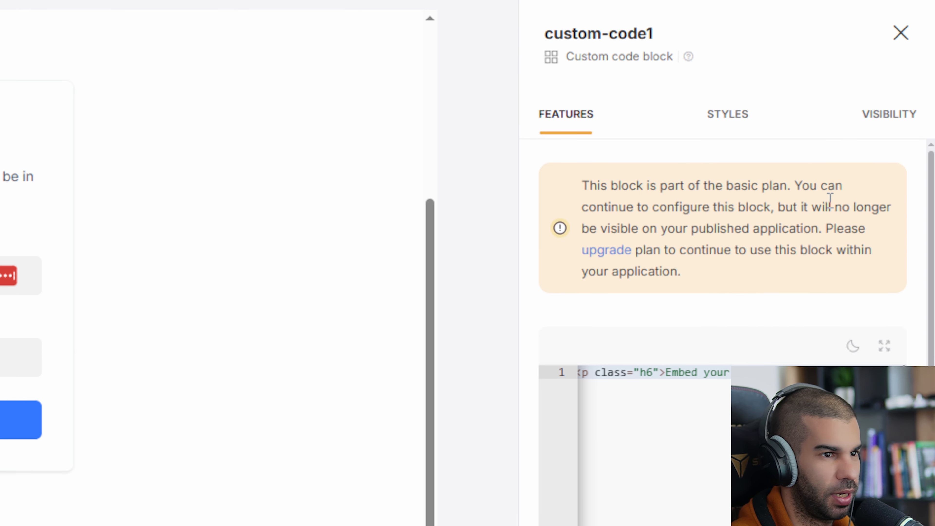
{"action": "left_click_drag", "start_coordinate": [619, 207], "coordinate": [792, 207]}
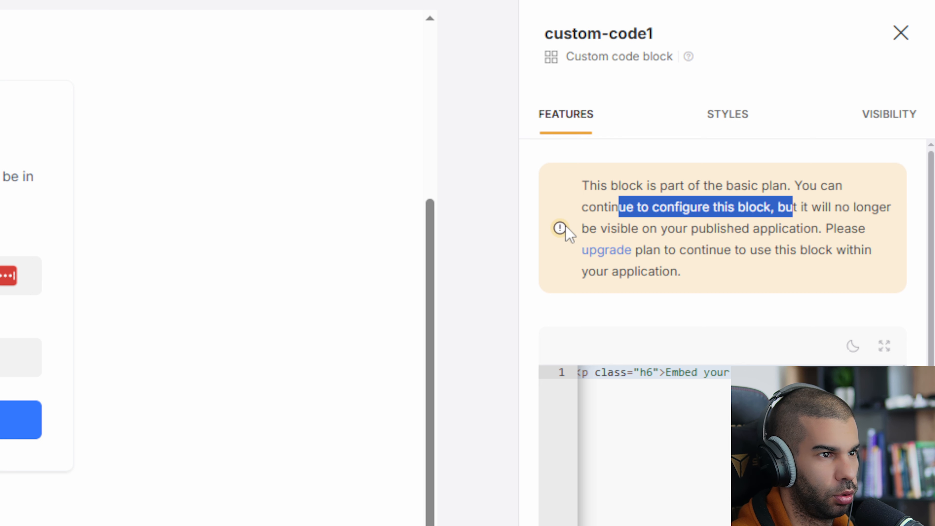
{"action": "left_click_drag", "start_coordinate": [699, 229], "coordinate": [796, 238]}
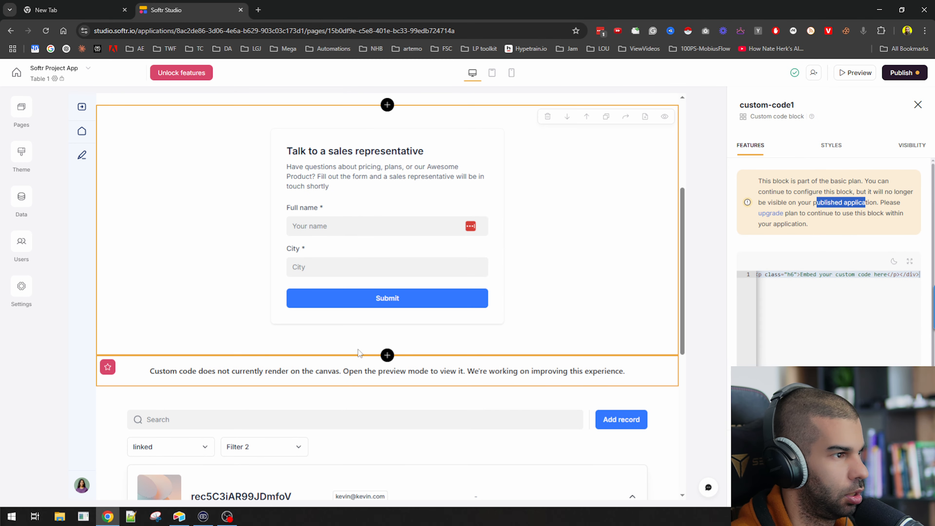
Delete the custom code block, confirming the deletion, and select the sales form
{"action": "left_click", "coordinate": [497, 375]}
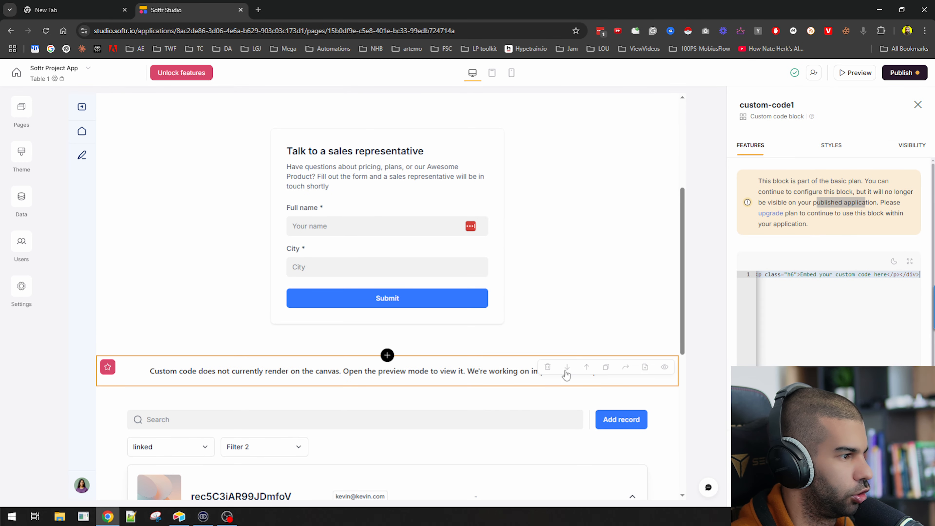
{"action": "left_click", "coordinate": [547, 367]}
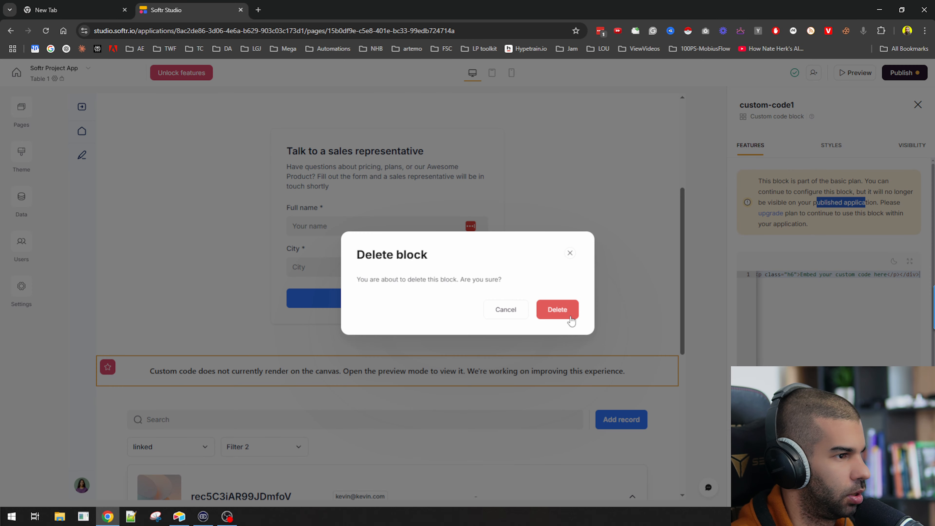
{"action": "left_click", "coordinate": [557, 310]}
{"action": "scroll", "coordinate": [676, 298], "scroll_direction": "up", "scroll_amount": 2}
{"action": "left_click", "coordinate": [677, 299]}
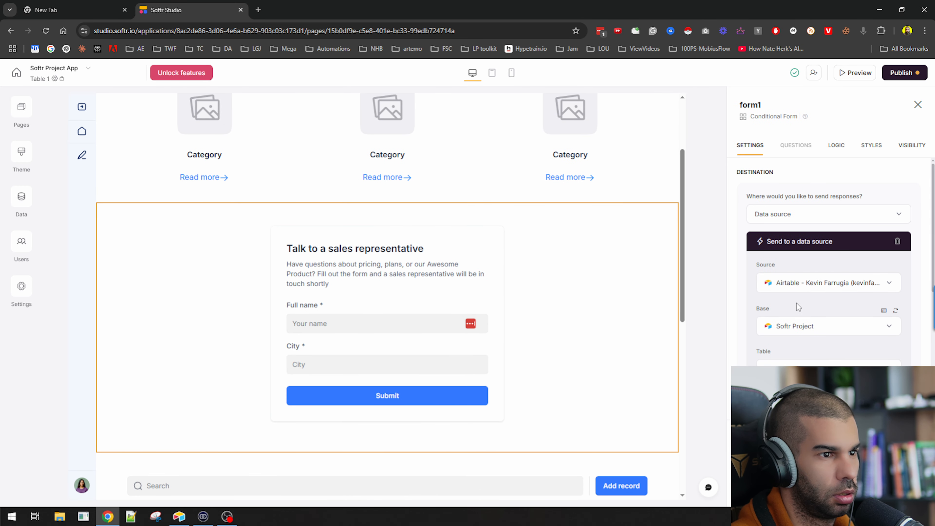
Save the sales form's responses to the Content table, then bring up Airtable
{"action": "scroll", "coordinate": [710, 390], "scroll_direction": "down", "scroll_amount": 1}
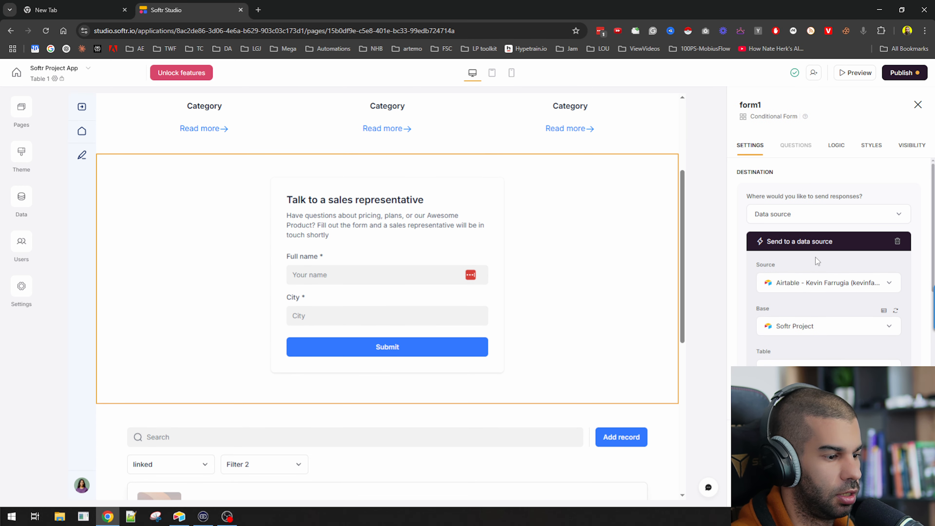
{"action": "scroll", "coordinate": [817, 261], "scroll_direction": "down", "scroll_amount": 1}
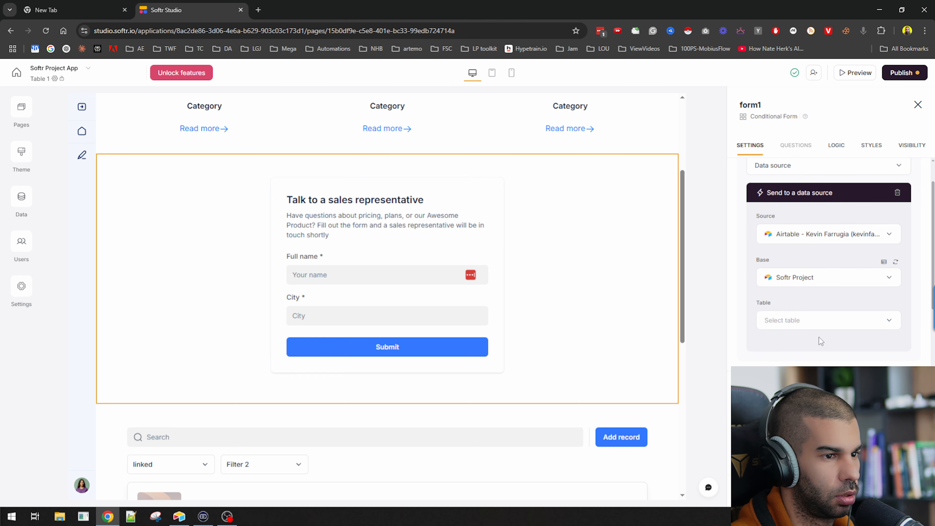
{"action": "left_click", "coordinate": [817, 321]}
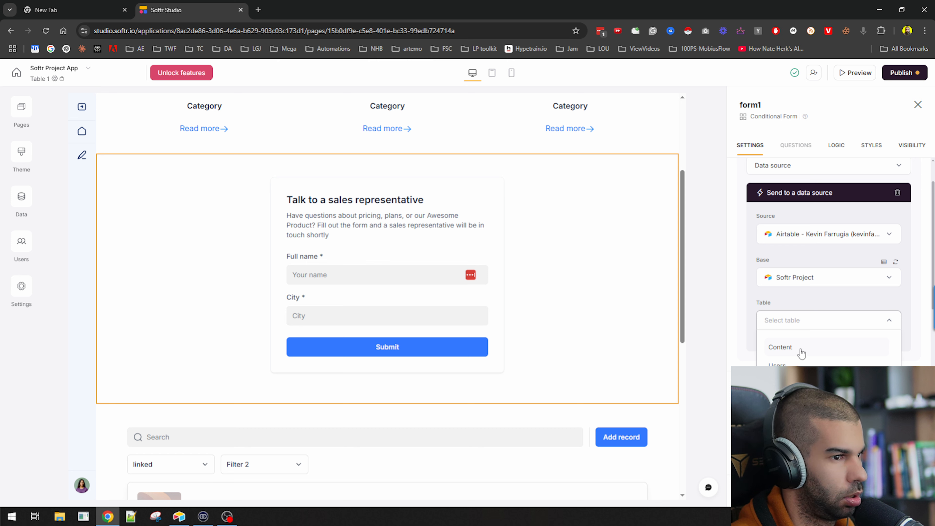
{"action": "left_click", "coordinate": [801, 348]}
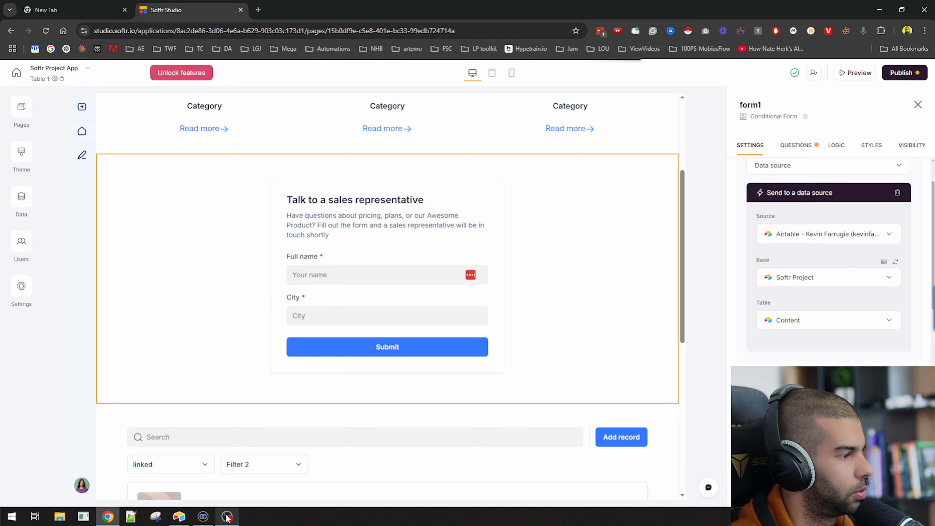
{"action": "left_click", "coordinate": [179, 516]}
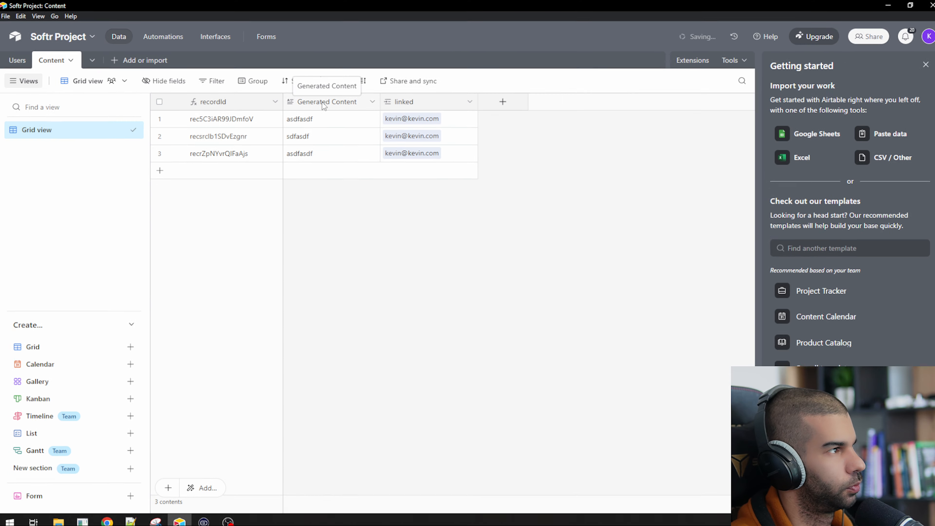
Insert a Long text field named 'User Request' left of Generated Content in Airtable's Content table
{"action": "right_click", "coordinate": [473, 206]}
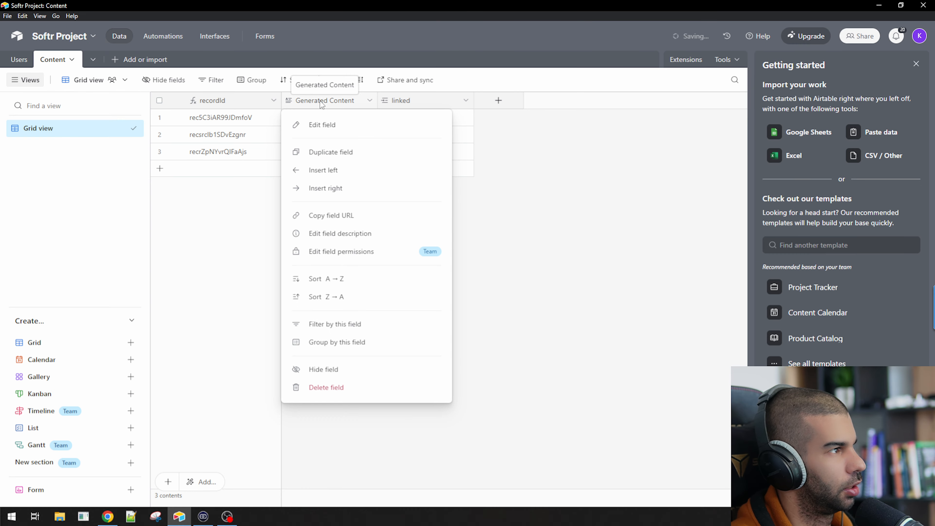
{"action": "left_click", "coordinate": [329, 173]}
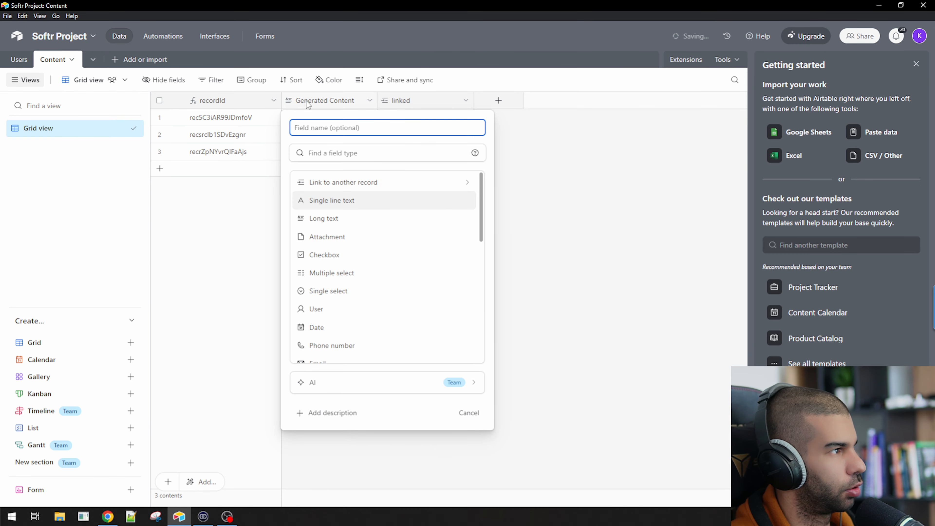
{"action": "type", "text": "usder"}
{"action": "key", "text": "BackSpace"}
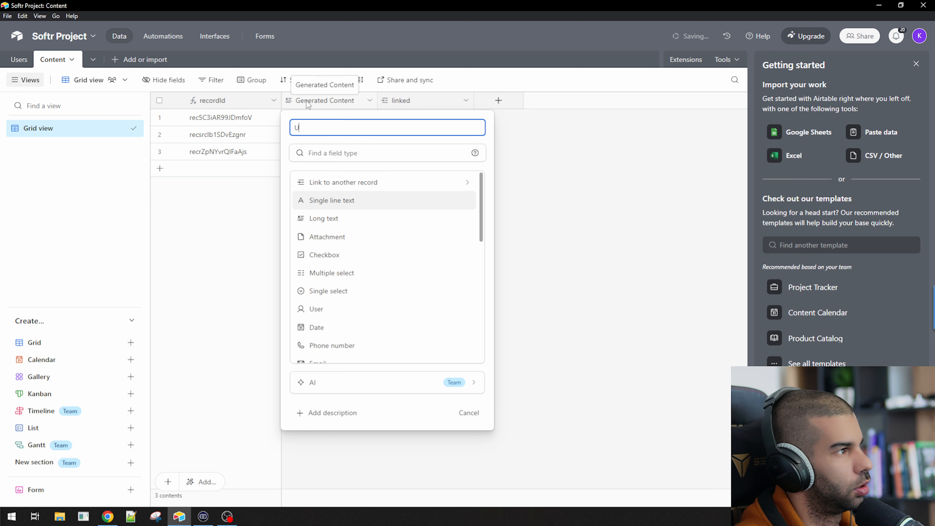
{"action": "type", "text": "ser Request"}
{"action": "key", "text": "Tab"}
{"action": "type", "text": "long"}
{"action": "key", "text": "Return"}
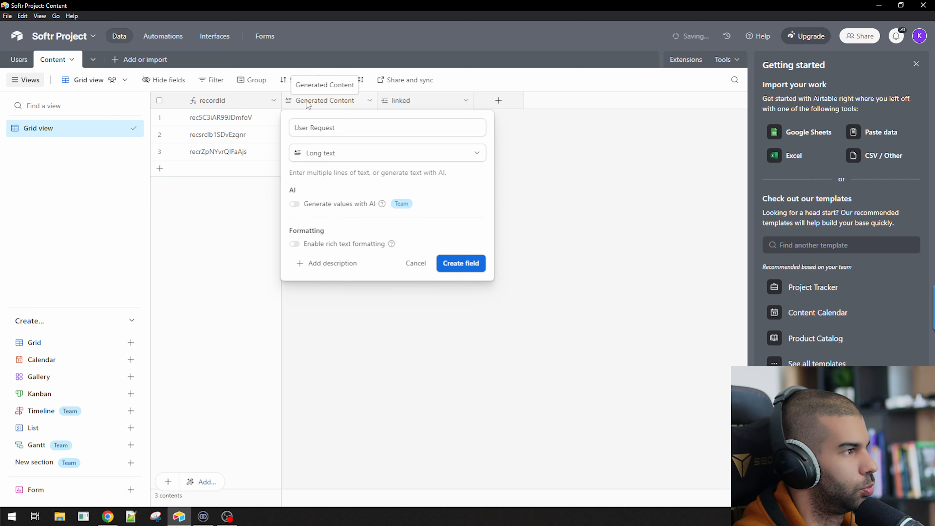
{"action": "left_click", "coordinate": [456, 268]}
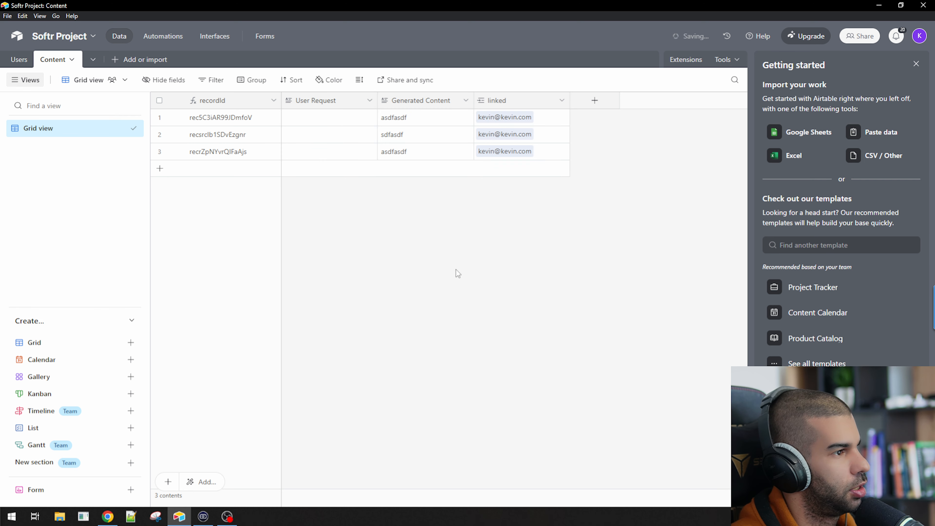
{"action": "left_click", "coordinate": [322, 117]}
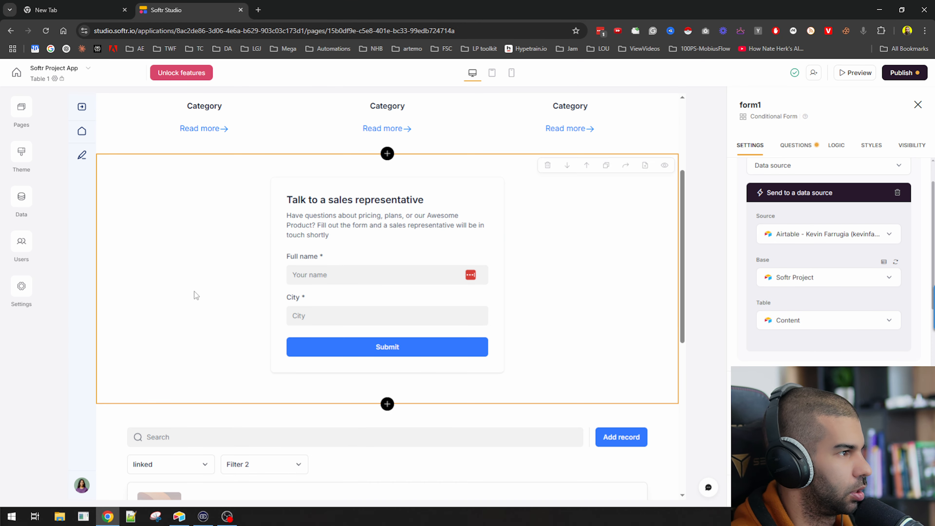
Switch the form1 layout from Centered form to Half image
{"action": "scroll", "coordinate": [846, 258], "scroll_direction": "down", "scroll_amount": 10}
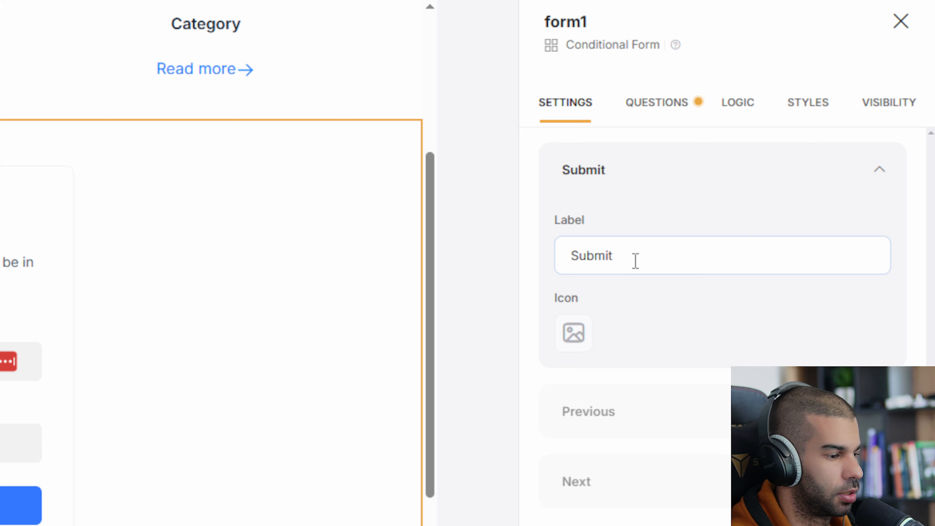
{"action": "scroll", "coordinate": [651, 299], "scroll_direction": "down", "scroll_amount": 9}
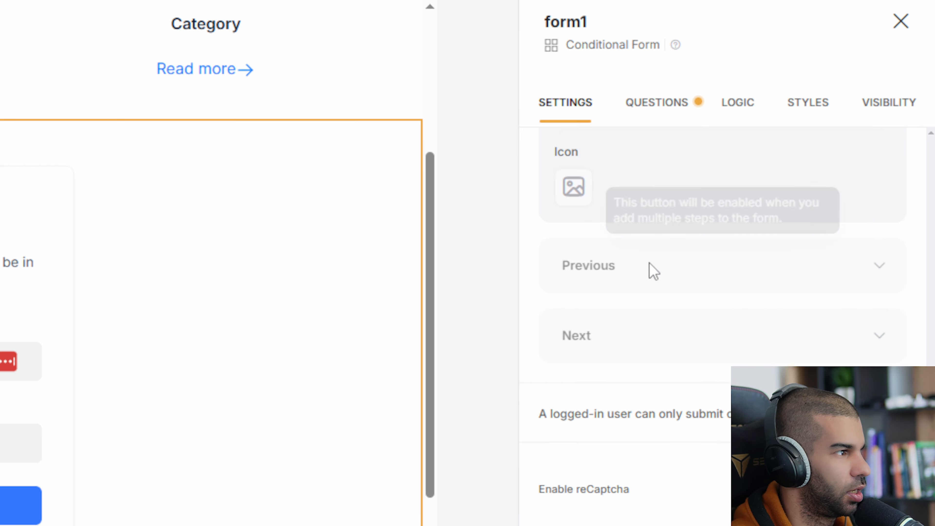
{"action": "scroll", "coordinate": [683, 225], "scroll_direction": "up", "scroll_amount": 2}
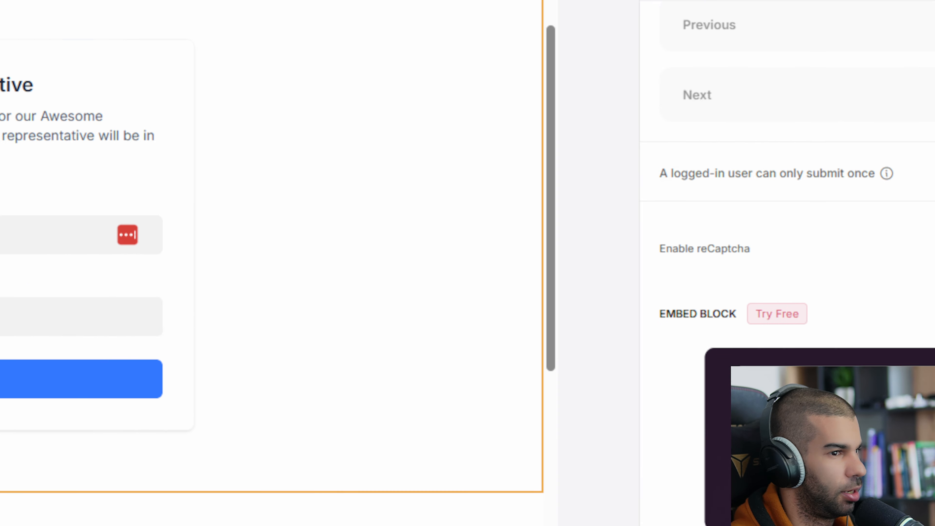
{"action": "scroll", "coordinate": [697, 340], "scroll_direction": "up", "scroll_amount": 10}
{"action": "scroll", "coordinate": [613, 229], "scroll_direction": "up", "scroll_amount": 2}
{"action": "left_click", "coordinate": [873, 330]}
{"action": "scroll", "coordinate": [663, 272], "scroll_direction": "down", "scroll_amount": 2}
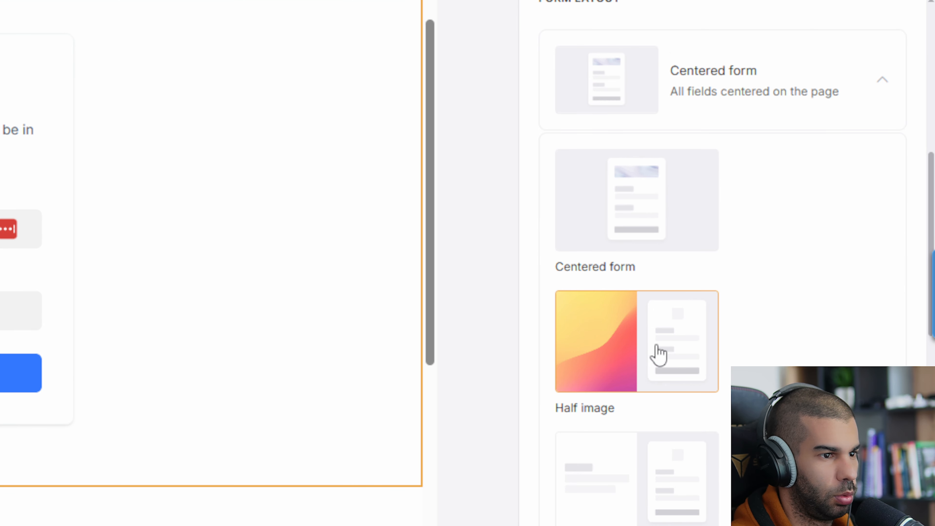
{"action": "left_click", "coordinate": [639, 351]}
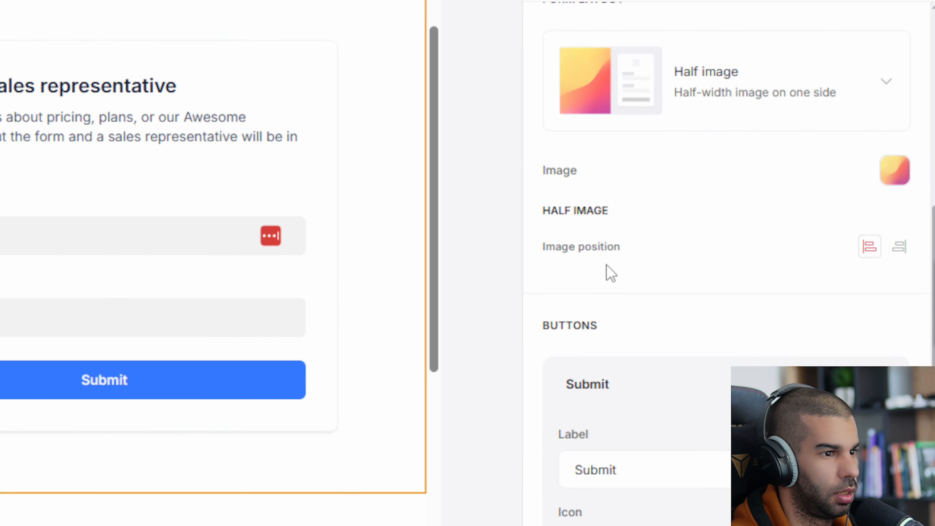
{"action": "scroll", "coordinate": [609, 271], "scroll_direction": "down", "scroll_amount": 5}
Open the Full name question from the form's Questions list
{"action": "scroll", "coordinate": [607, 266], "scroll_direction": "up", "scroll_amount": 2}
{"action": "left_click", "coordinate": [659, 134]}
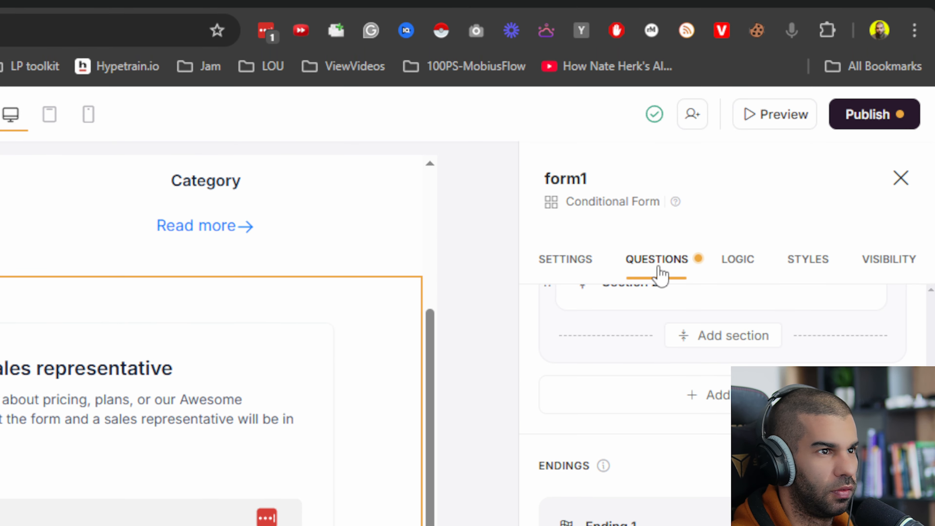
{"action": "scroll", "coordinate": [707, 148], "scroll_direction": "up", "scroll_amount": 5}
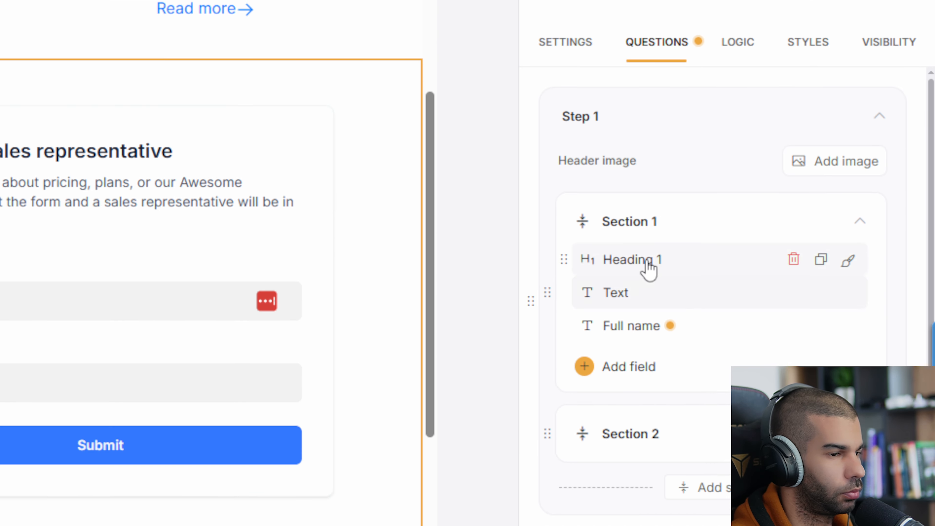
{"action": "scroll", "coordinate": [649, 483], "scroll_direction": "down", "scroll_amount": 6}
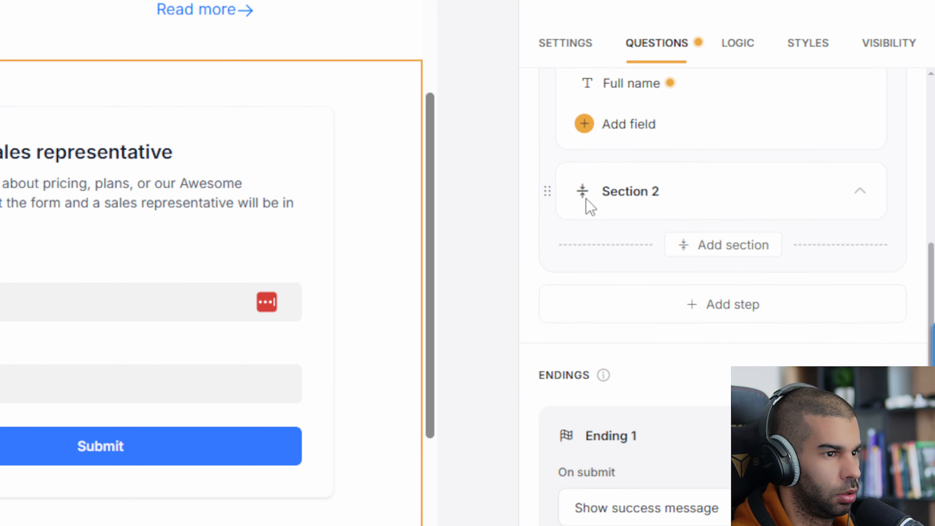
{"action": "scroll", "coordinate": [604, 239], "scroll_direction": "down", "scroll_amount": 3}
{"action": "scroll", "coordinate": [626, 265], "scroll_direction": "up", "scroll_amount": 8}
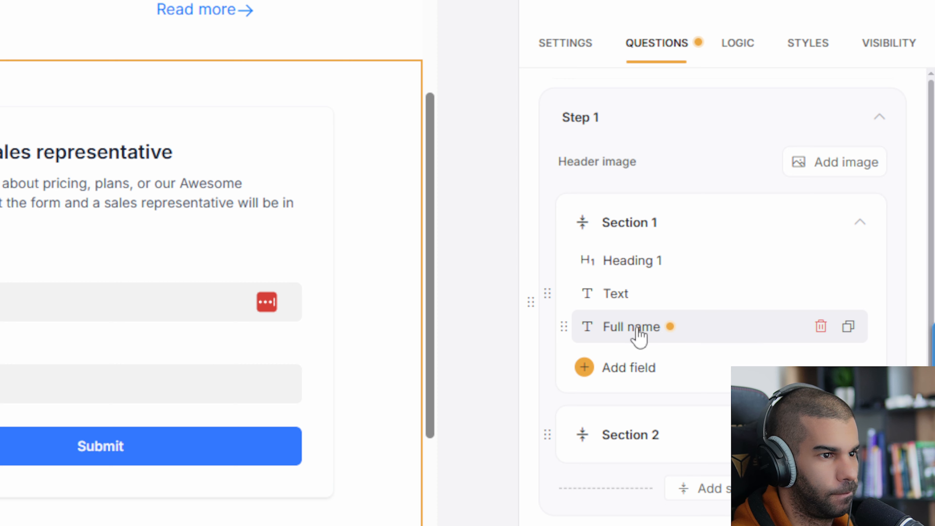
{"action": "left_click", "coordinate": [640, 327]}
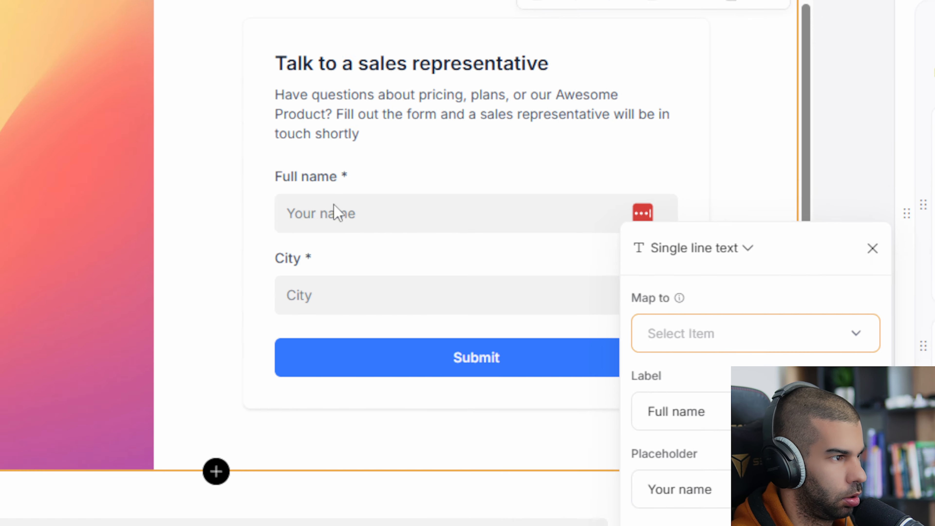
Relabel the question 'Keyword' with placeholder 'keyword'
{"action": "left_click", "coordinate": [710, 415]}
{"action": "key", "text": "ctrl+a"}
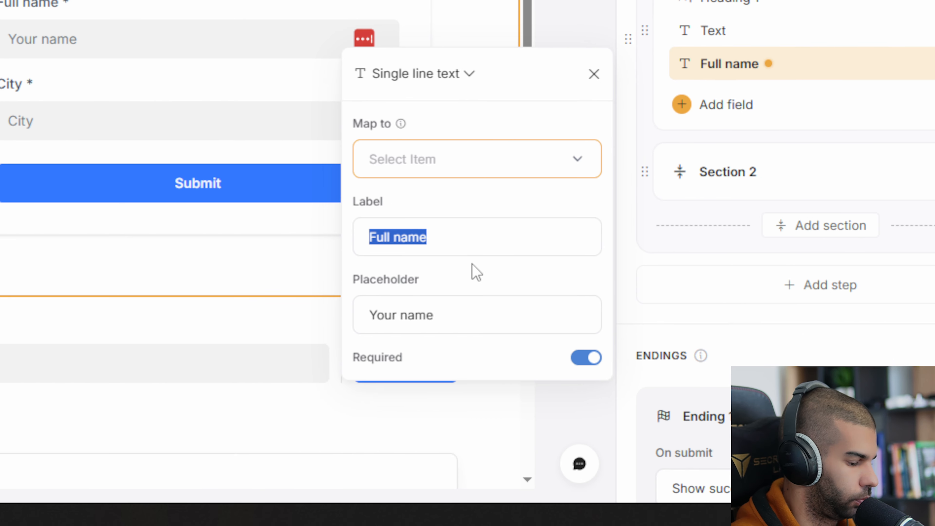
{"action": "type", "text": "Keyword"}
{"action": "left_click", "coordinate": [465, 315]}
{"action": "key", "text": "ctrl+a"}
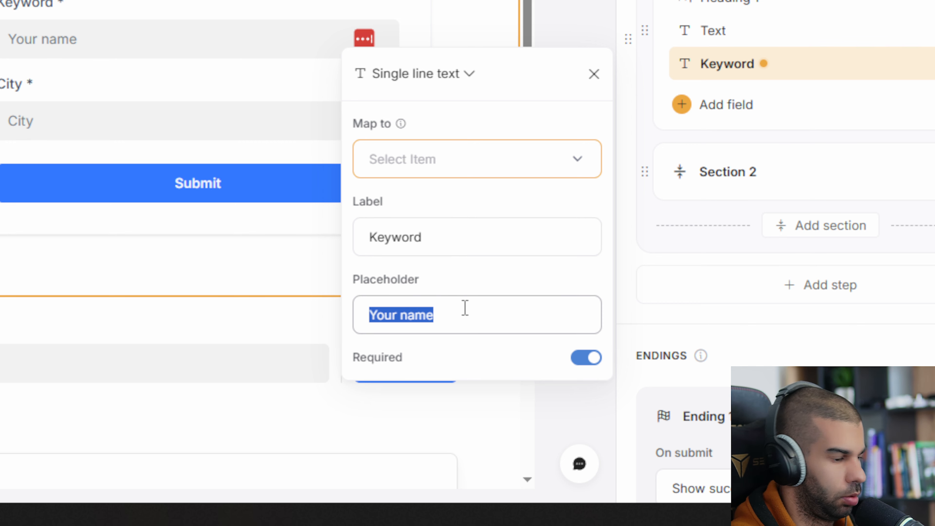
{"action": "type", "text": "keyword"}
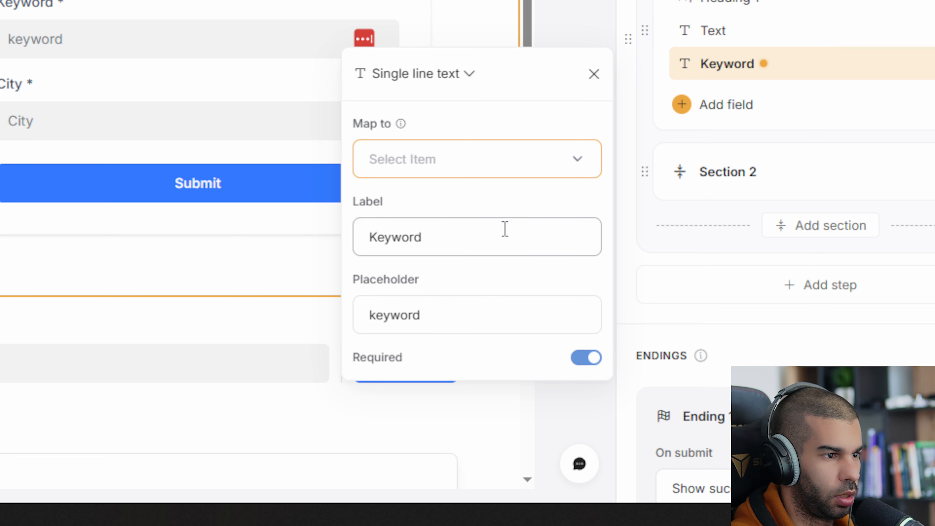
{"action": "left_click", "coordinate": [477, 162]}
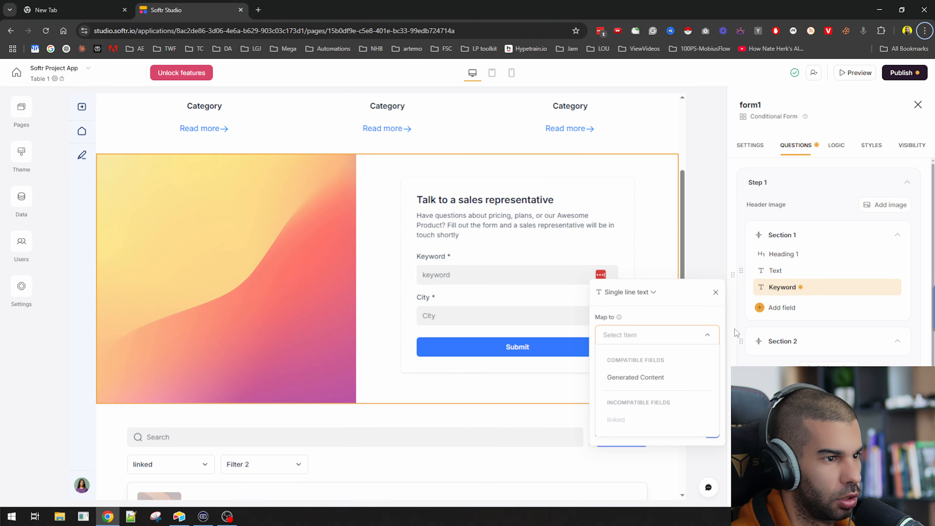
{"action": "left_click", "coordinate": [532, 254]}
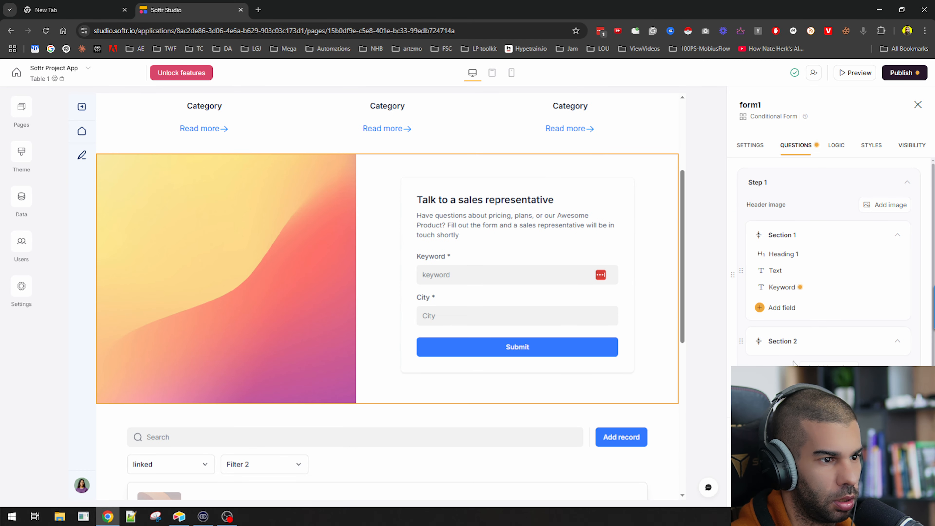
{"action": "left_click", "coordinate": [773, 343]}
{"action": "left_click", "coordinate": [753, 339]}
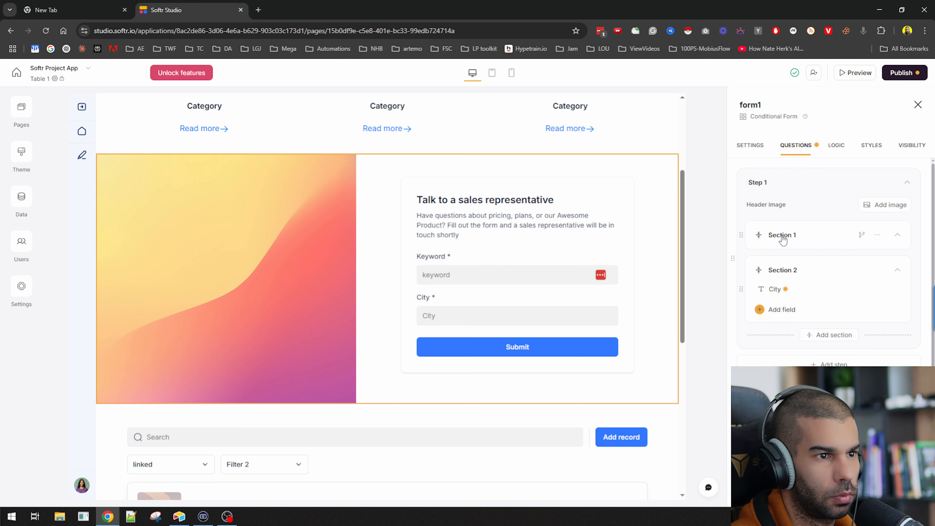
{"action": "left_click", "coordinate": [776, 234]}
{"action": "left_click", "coordinate": [783, 248]}
{"action": "scroll", "coordinate": [823, 262], "scroll_direction": "down", "scroll_amount": 4}
{"action": "scroll", "coordinate": [823, 262], "scroll_direction": "down", "scroll_amount": 2}
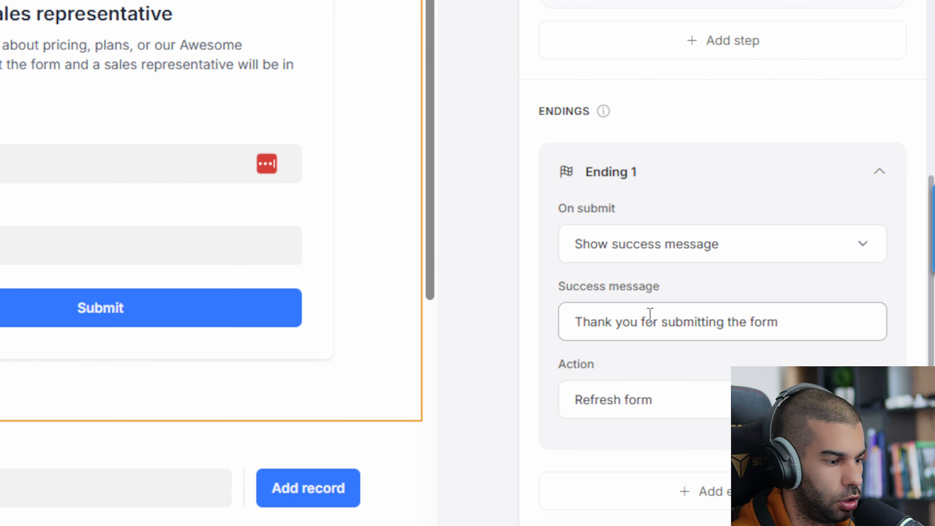
{"action": "left_click", "coordinate": [686, 412]}
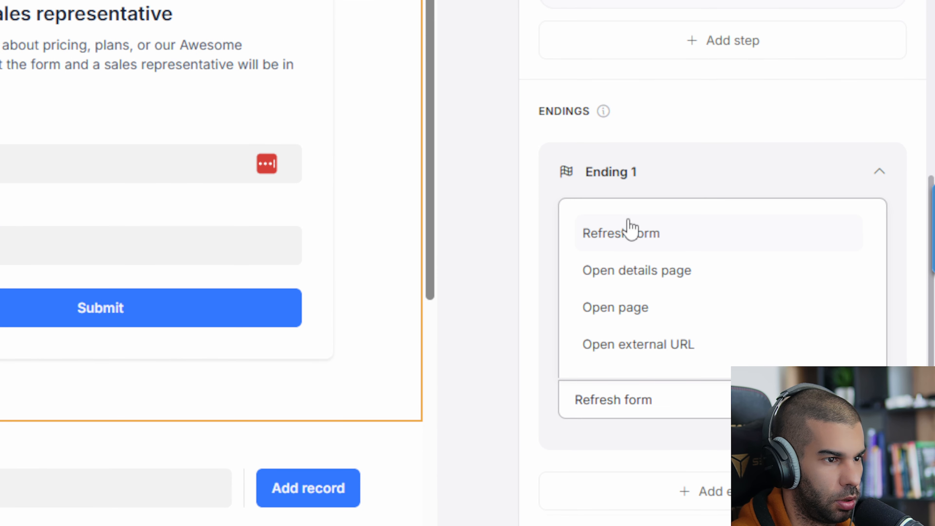
{"action": "left_click", "coordinate": [534, 457]}
{"action": "scroll", "coordinate": [655, 313], "scroll_direction": "up", "scroll_amount": 5}
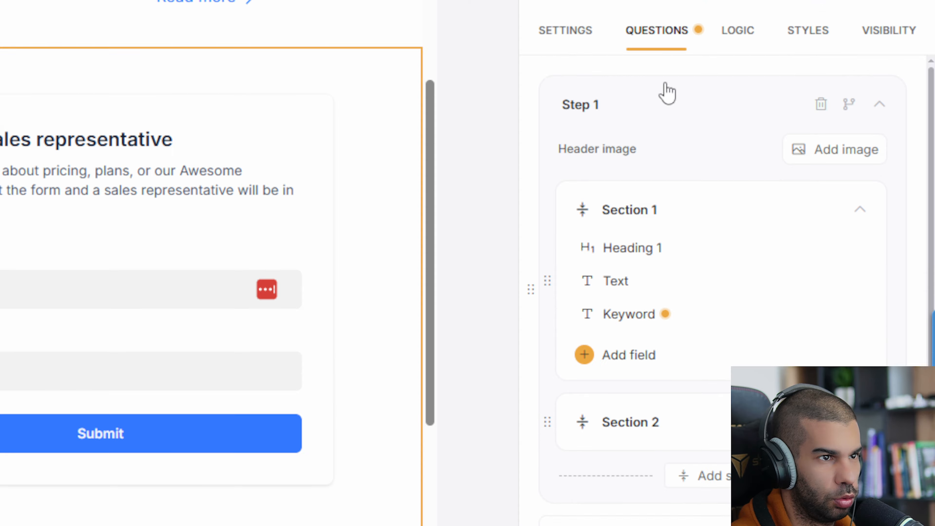
{"action": "left_click", "coordinate": [743, 36]}
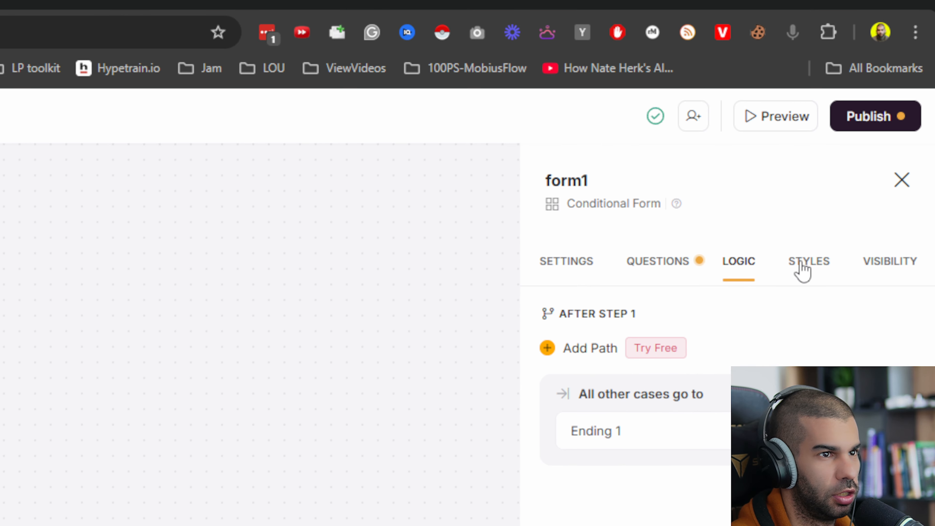
{"action": "left_click", "coordinate": [804, 268]}
{"action": "left_click", "coordinate": [660, 265]}
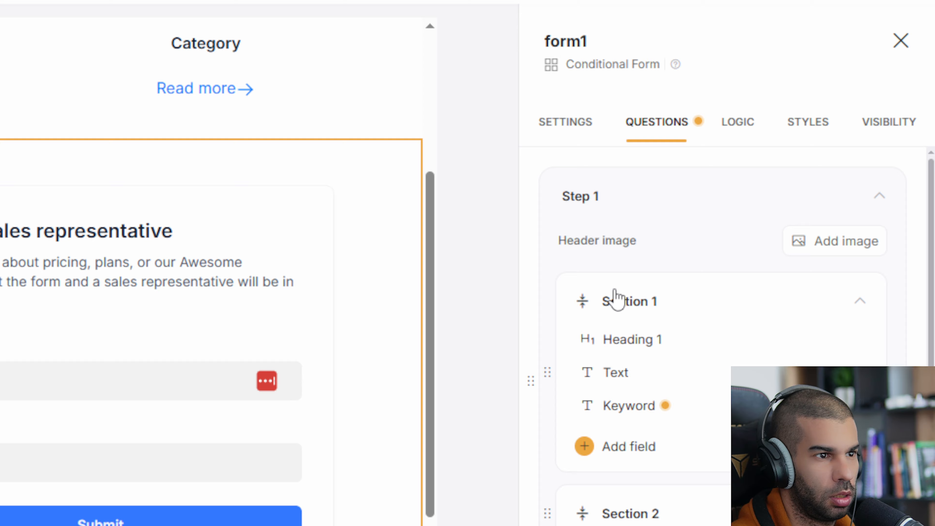
Retitle the form heading to 'Enter Your Keyword Below'
{"action": "scroll", "coordinate": [747, 293], "scroll_direction": "down", "scroll_amount": 2}
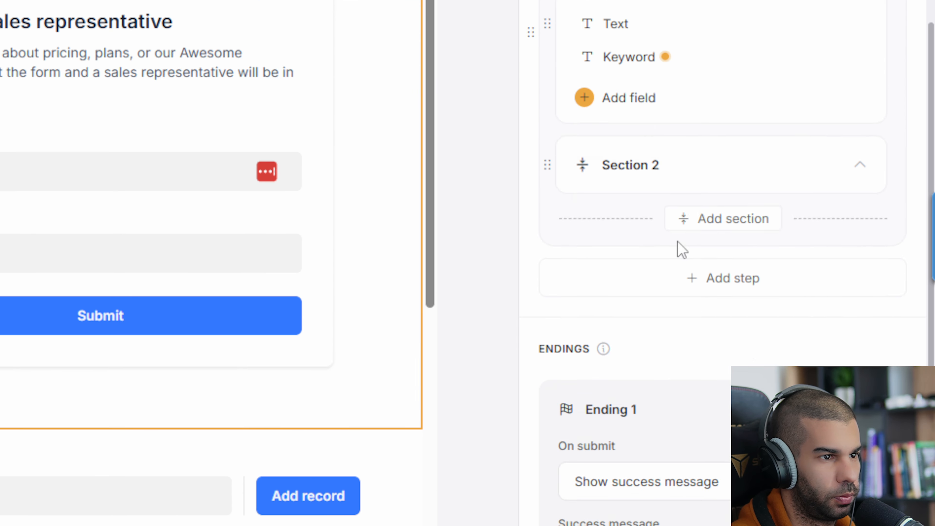
{"action": "scroll", "coordinate": [681, 251], "scroll_direction": "up", "scroll_amount": 4}
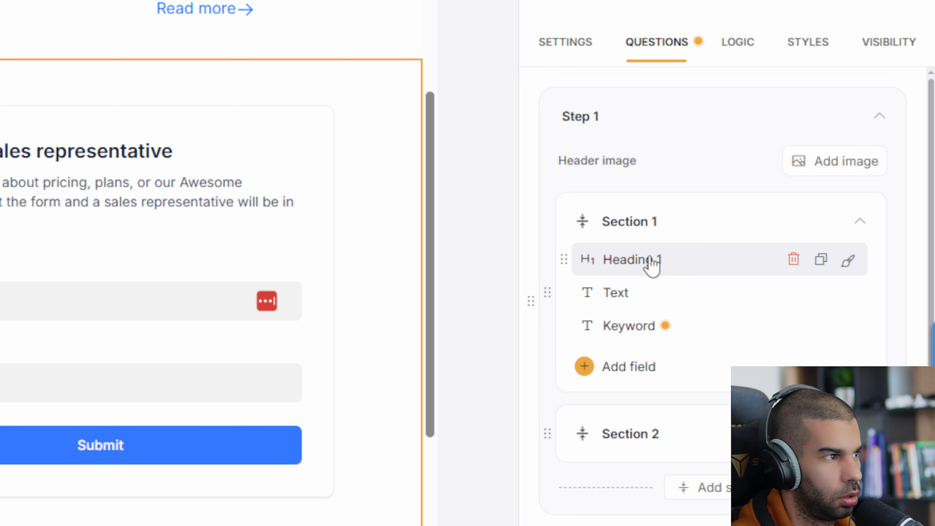
{"action": "left_click", "coordinate": [652, 133]}
{"action": "left_click", "coordinate": [355, 351]}
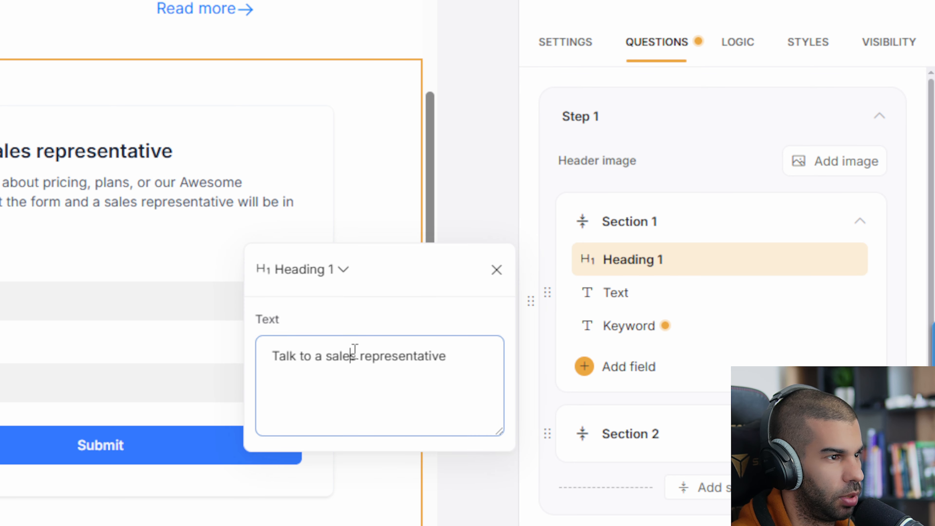
{"action": "key", "text": "ctrl+a"}
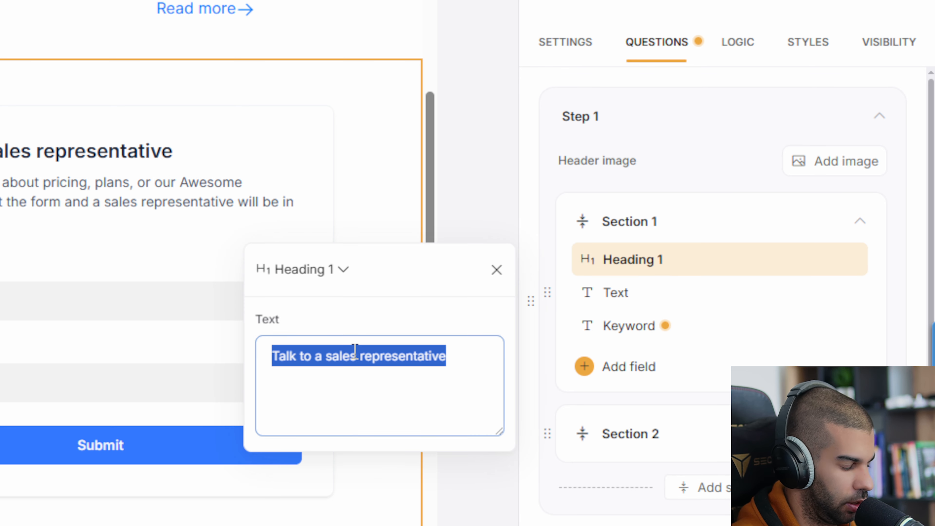
{"action": "type", "text": "Enter Your Keyword Below"}
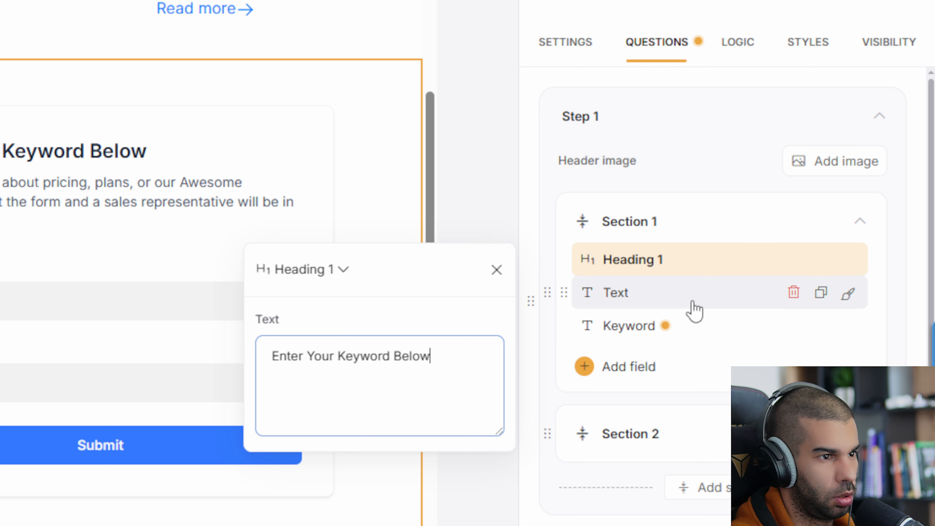
Delete the form's description text field below the heading
{"action": "left_click", "coordinate": [691, 309]}
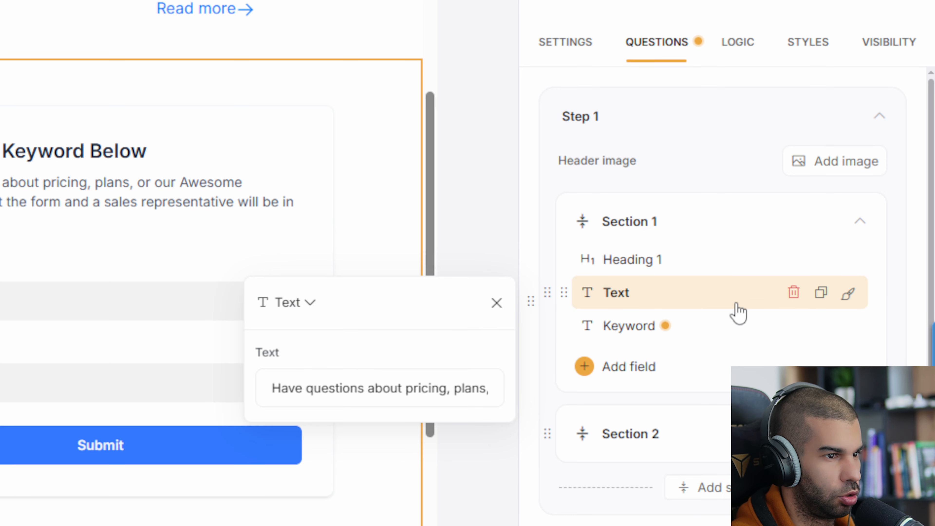
{"action": "left_click", "coordinate": [793, 293]}
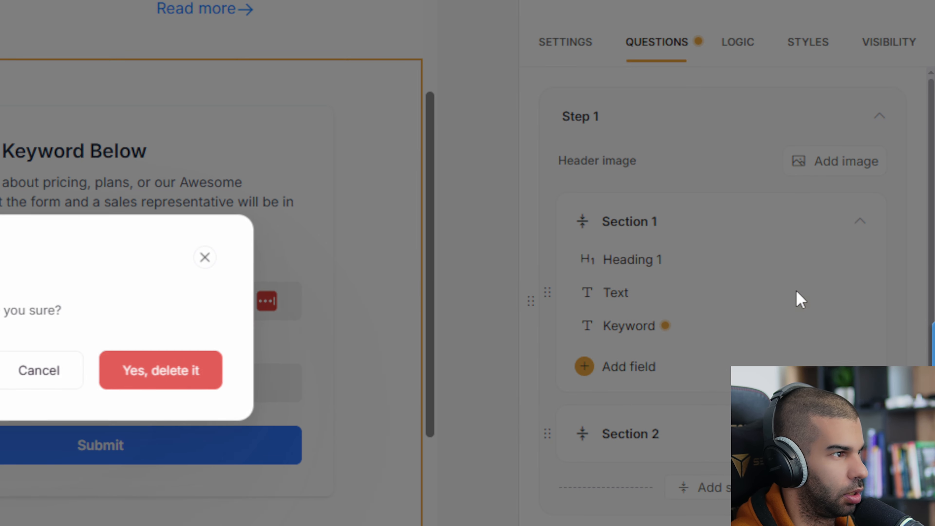
{"action": "left_click", "coordinate": [217, 391]}
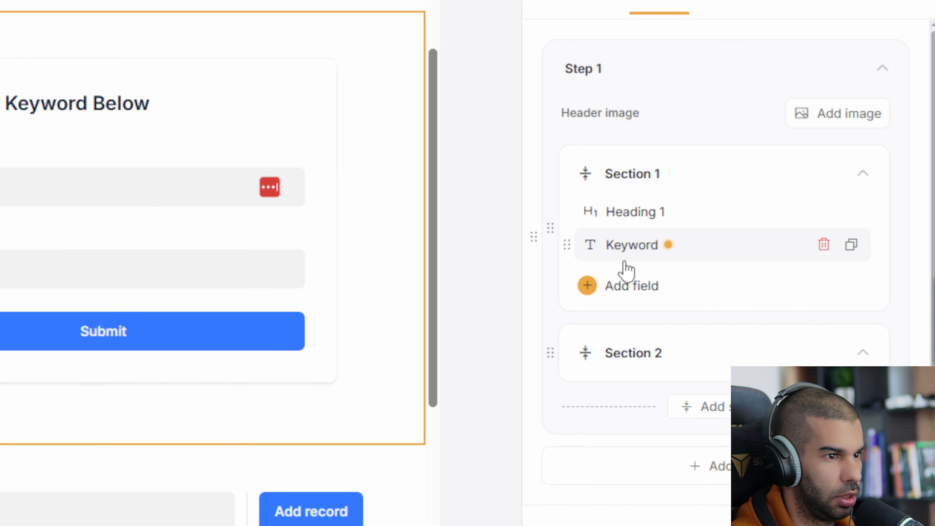
{"action": "left_click", "coordinate": [627, 247]}
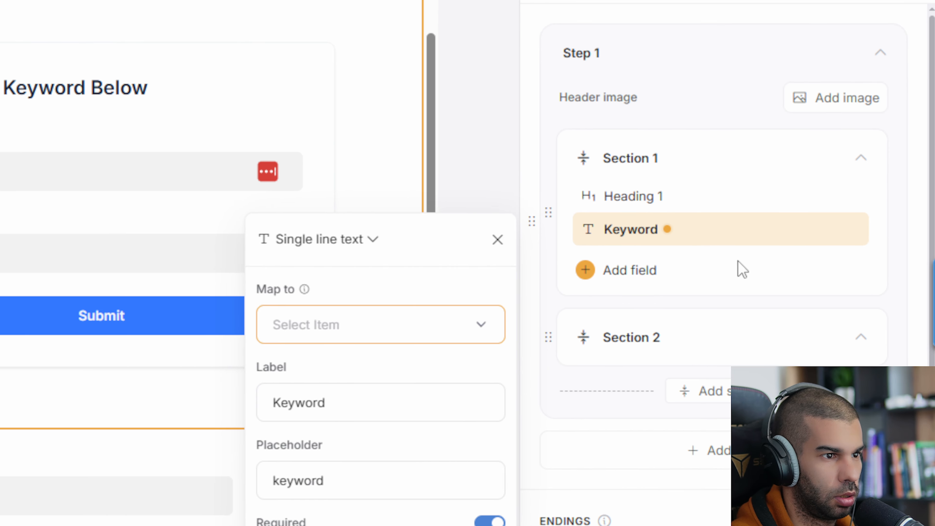
{"action": "left_click", "coordinate": [737, 263]}
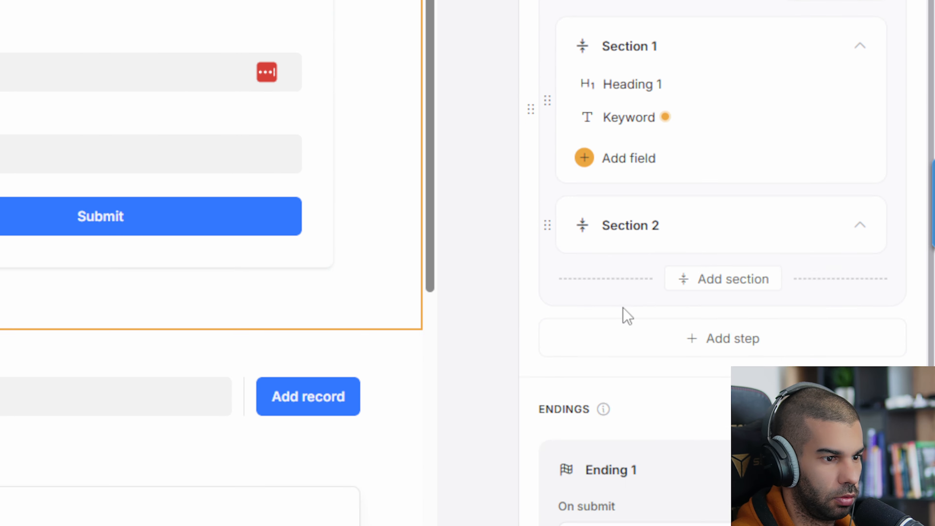
Map the Keyword question to Generated Content and publish the page
{"action": "scroll", "coordinate": [633, 350], "scroll_direction": "down", "scroll_amount": 4}
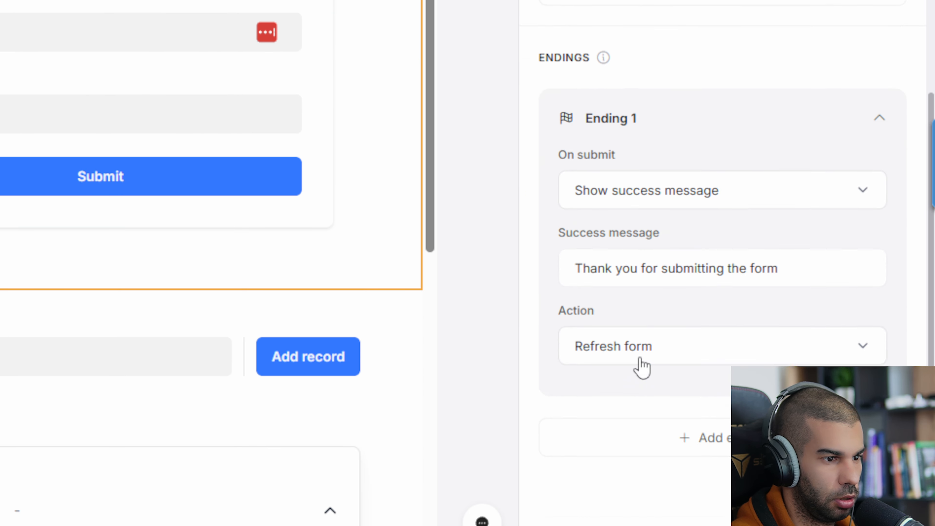
{"action": "scroll", "coordinate": [685, 346], "scroll_direction": "up", "scroll_amount": 3}
{"action": "mouse_move", "coordinate": [666, 86]}
{"action": "left_click", "coordinate": [668, 52]}
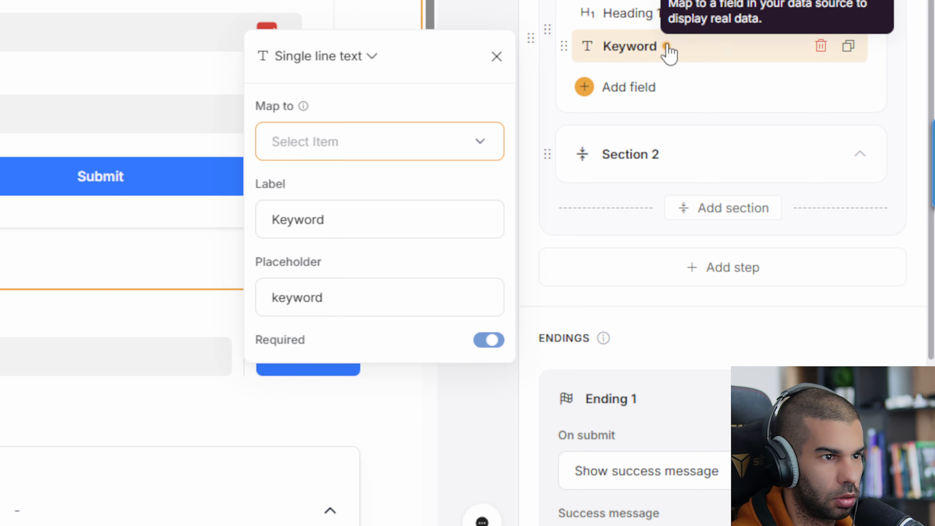
{"action": "left_click", "coordinate": [467, 277]}
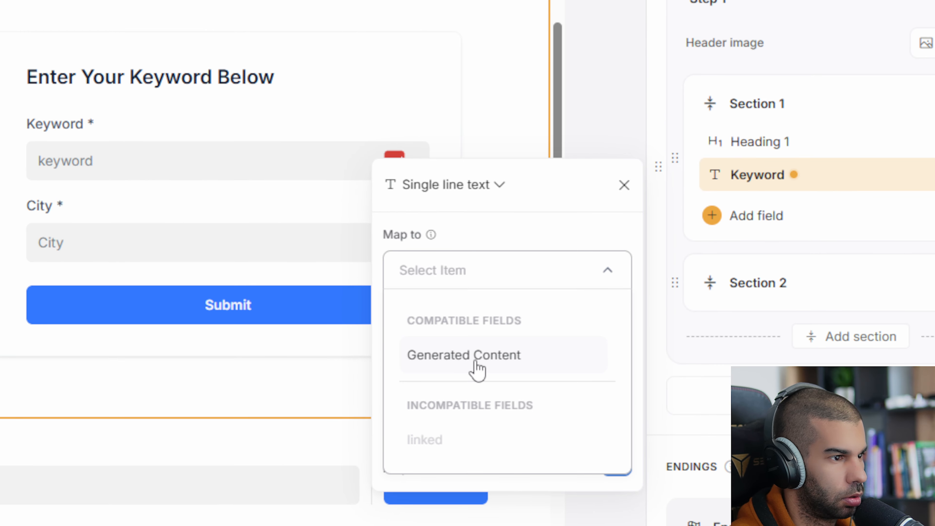
{"action": "left_click", "coordinate": [476, 365]}
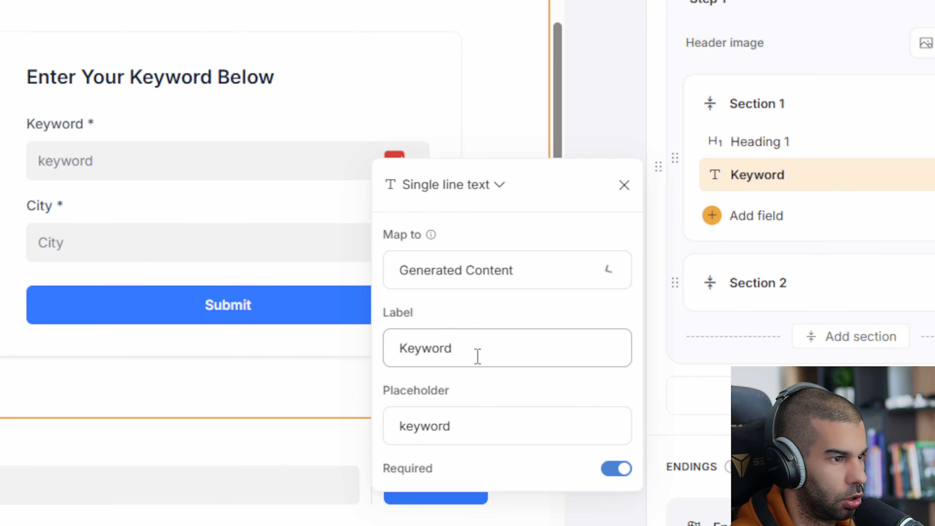
{"action": "left_click", "coordinate": [458, 272]}
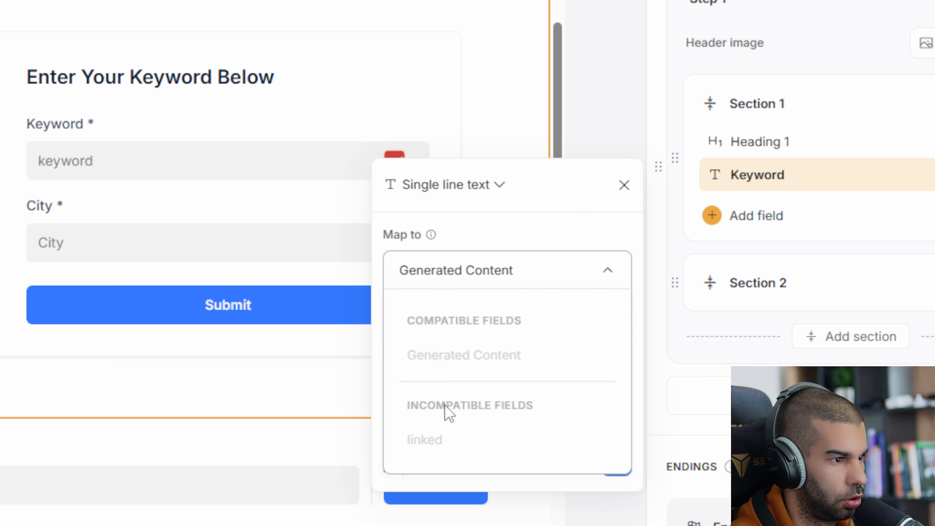
{"action": "left_click", "coordinate": [508, 285]}
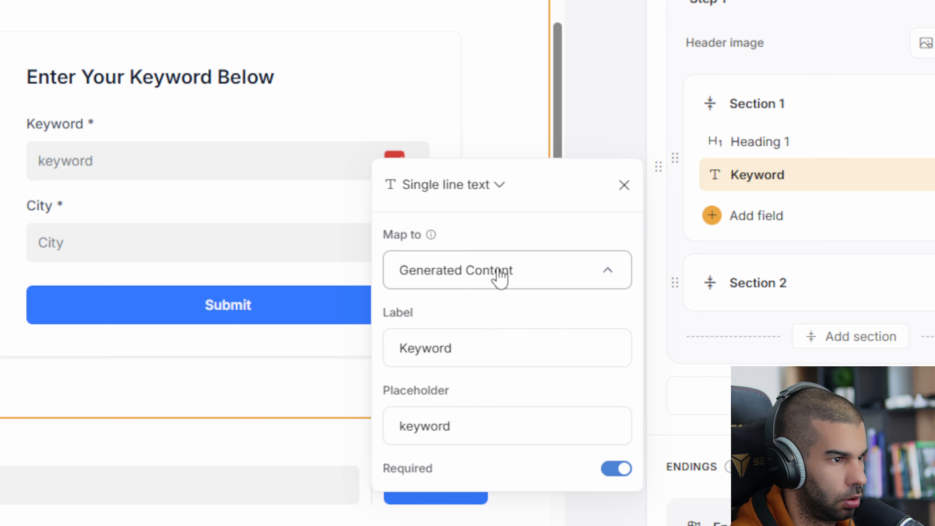
{"action": "left_click", "coordinate": [718, 355]}
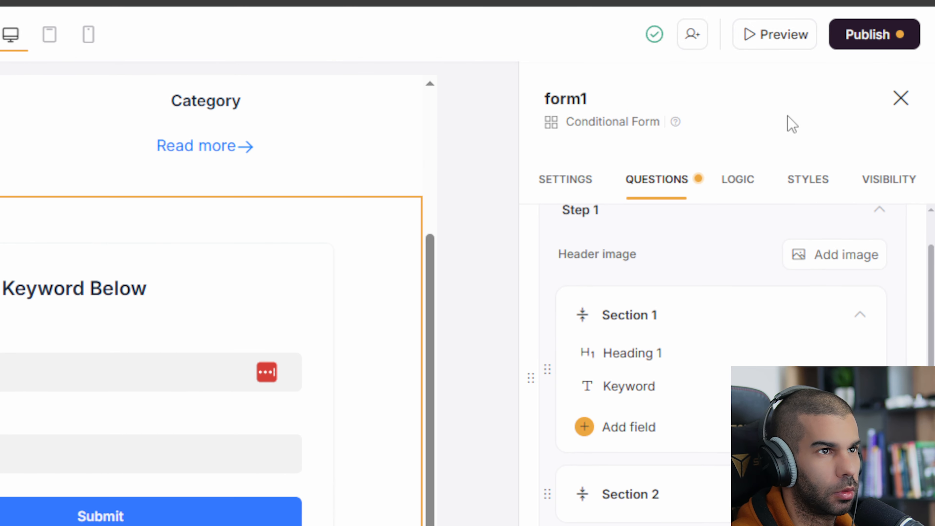
{"action": "left_click", "coordinate": [869, 34]}
{"action": "left_click", "coordinate": [722, 326]}
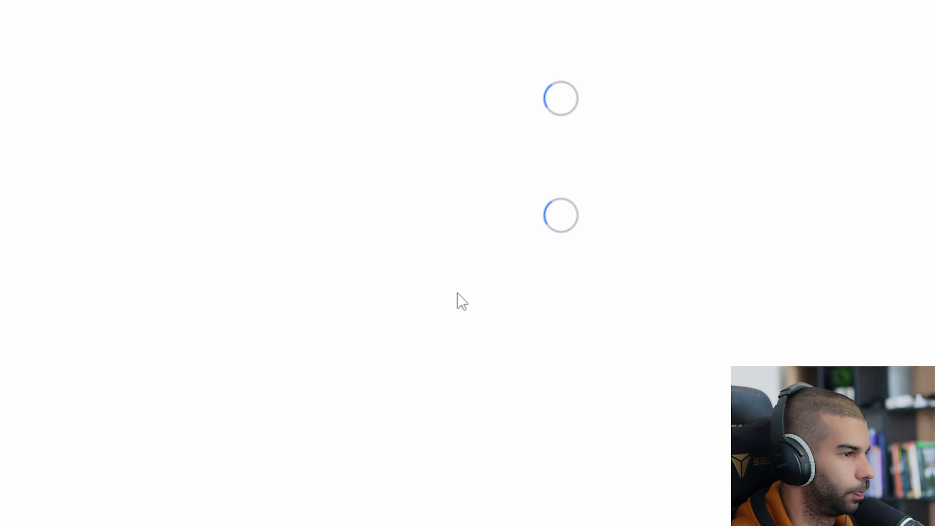
Add a User Request input field to the form and delete the Generated Content keyword field
{"action": "scroll", "coordinate": [335, 196], "scroll_direction": "down", "scroll_amount": 3}
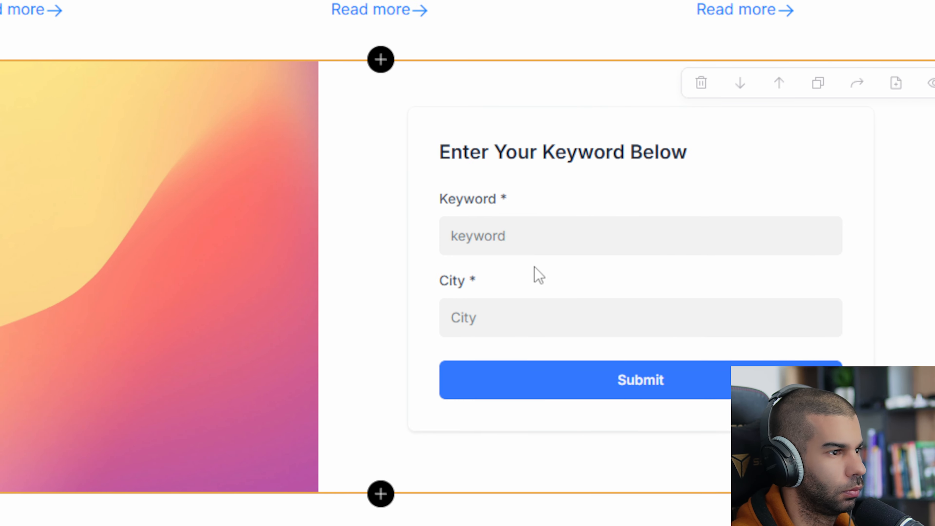
{"action": "left_click", "coordinate": [535, 269]}
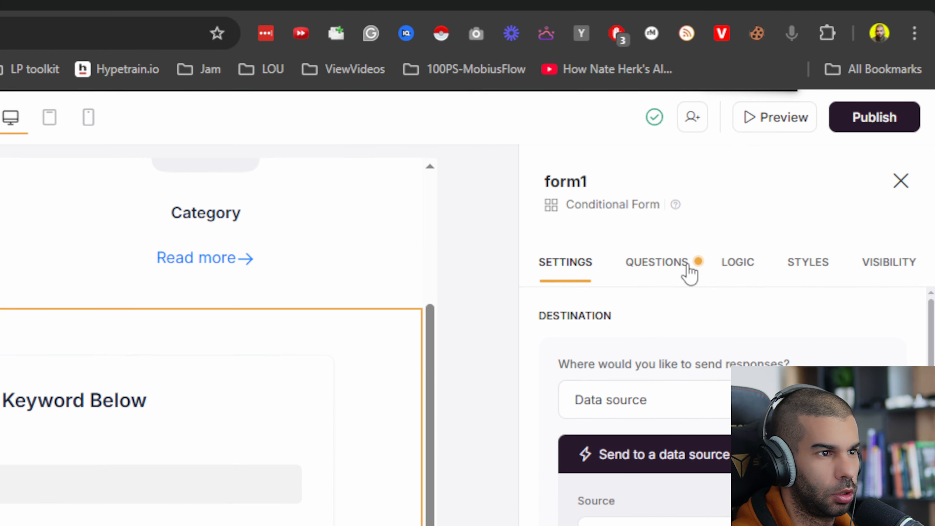
{"action": "left_click", "coordinate": [685, 199]}
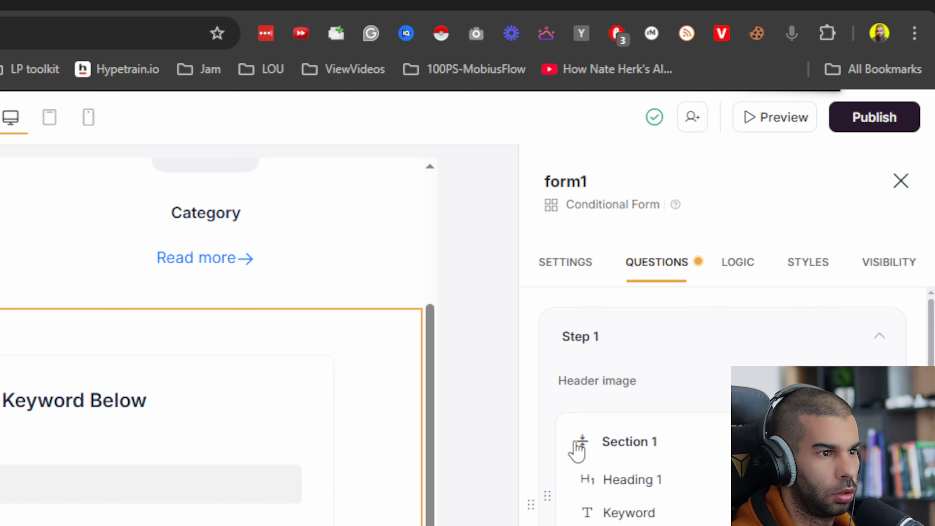
{"action": "left_click", "coordinate": [642, 416]}
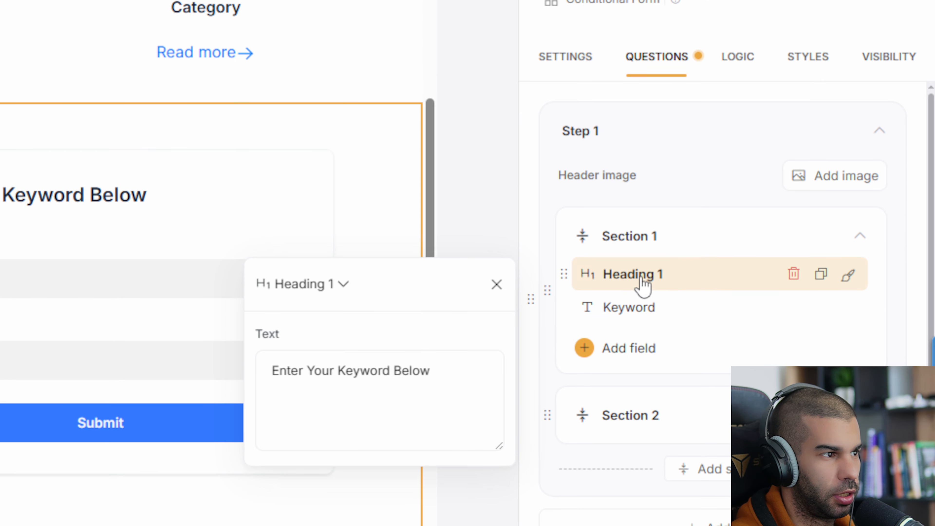
{"action": "left_click", "coordinate": [273, 406]}
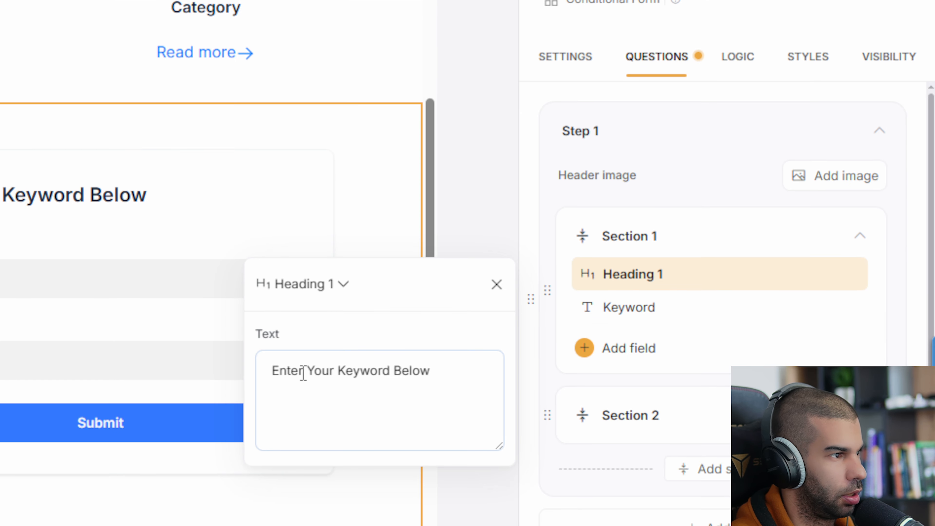
{"action": "left_click", "coordinate": [649, 312]}
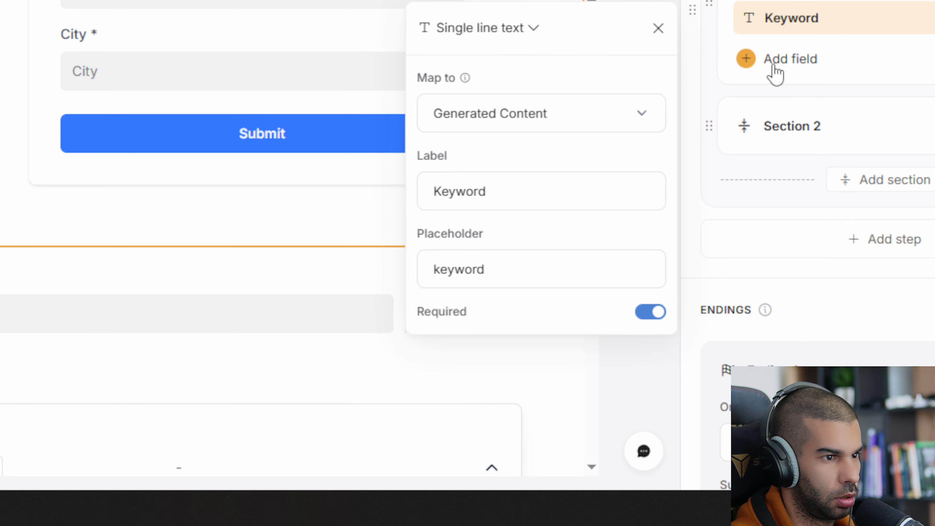
{"action": "left_click", "coordinate": [775, 74]}
{"action": "left_click", "coordinate": [806, 91]}
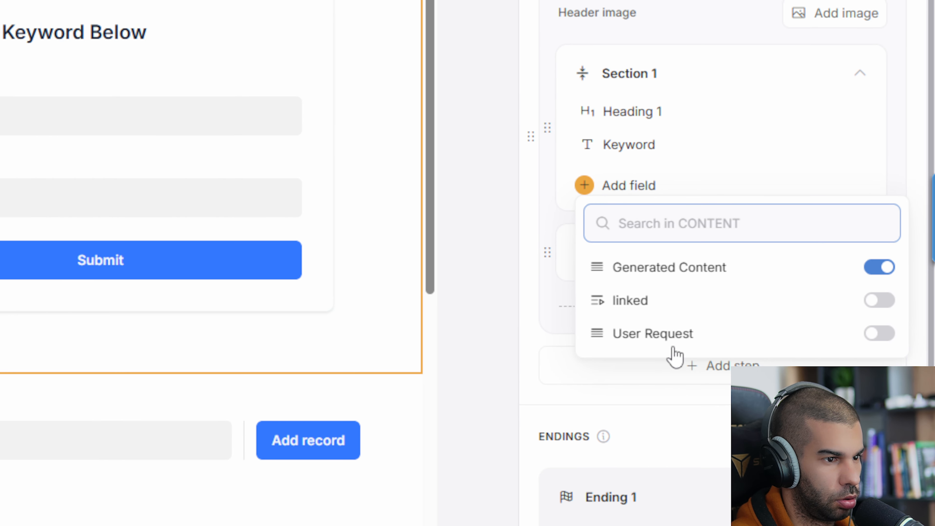
{"action": "left_click", "coordinate": [879, 333]}
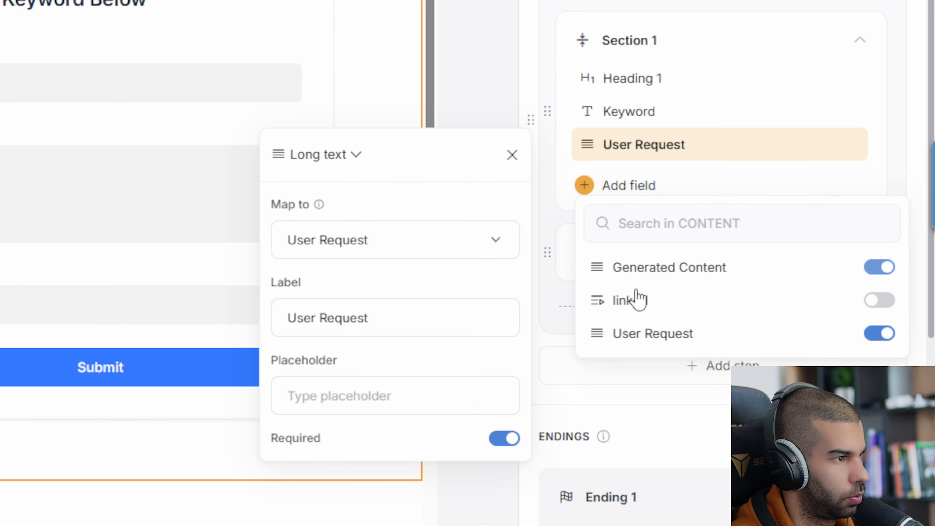
{"action": "left_click", "coordinate": [876, 263]}
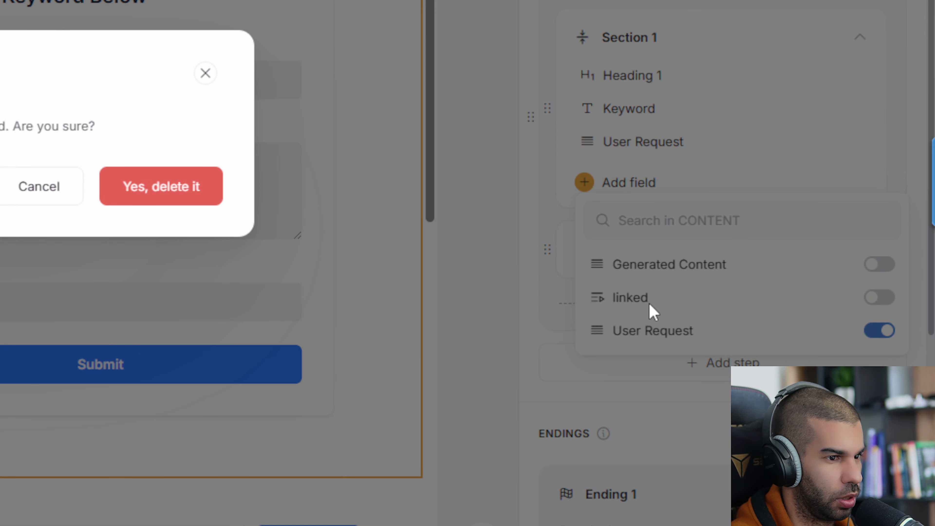
{"action": "left_click", "coordinate": [121, 195]}
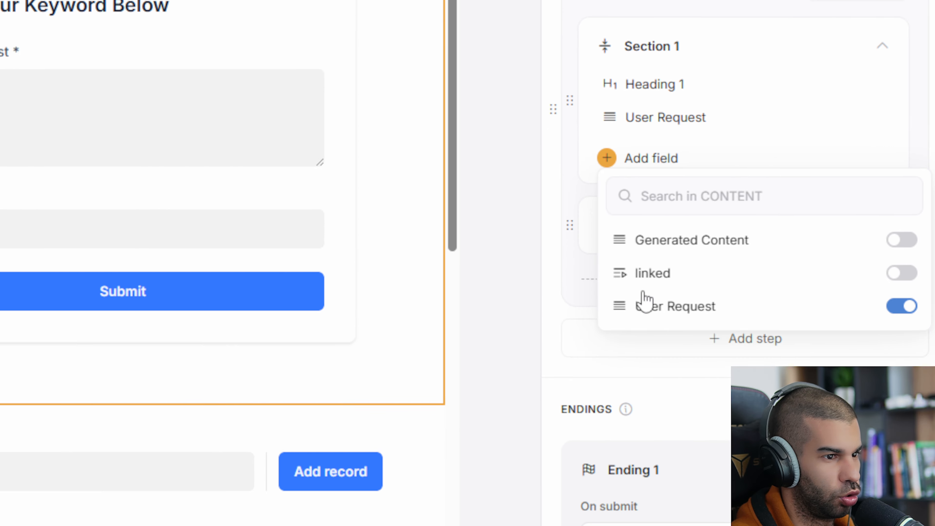
Relabel the User Request question 'Keyword' with placeholder 'Type your keyword here'
{"action": "left_click", "coordinate": [647, 298]}
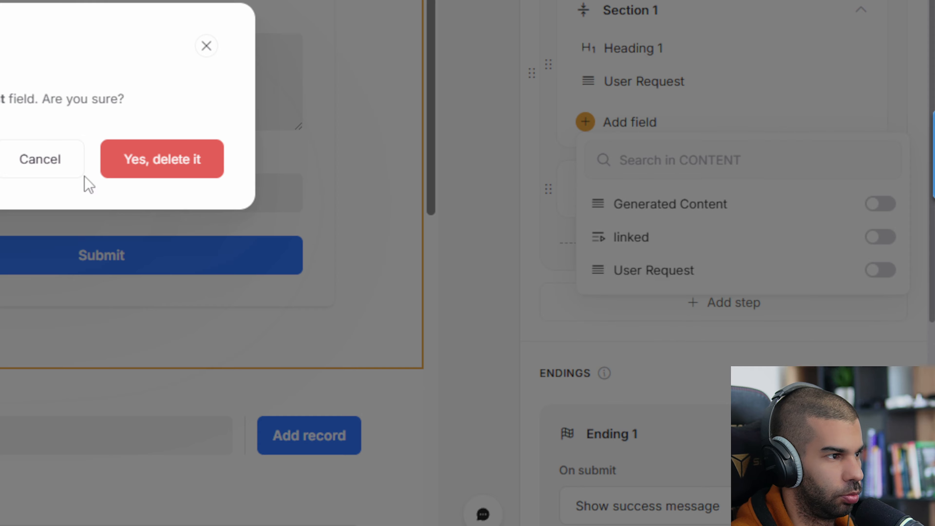
{"action": "left_click", "coordinate": [28, 165]}
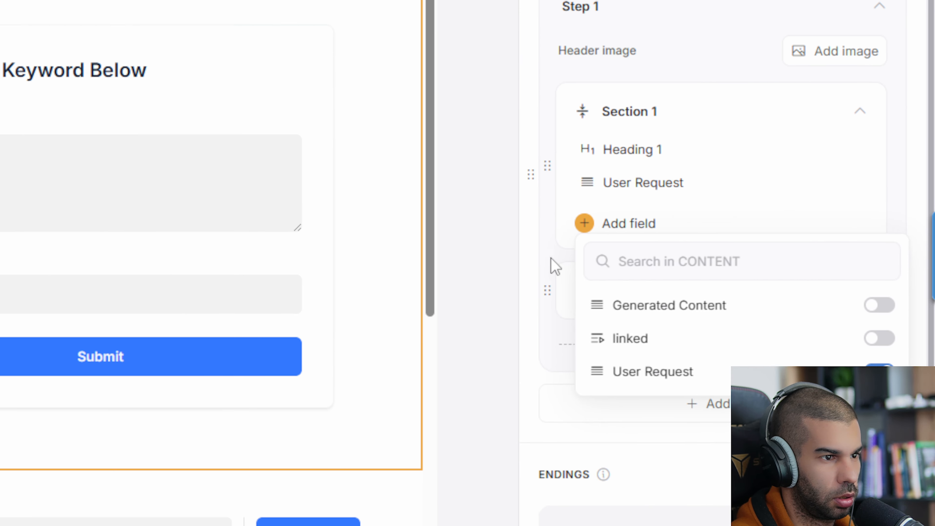
{"action": "left_click", "coordinate": [550, 157]}
{"action": "left_click", "coordinate": [635, 188]}
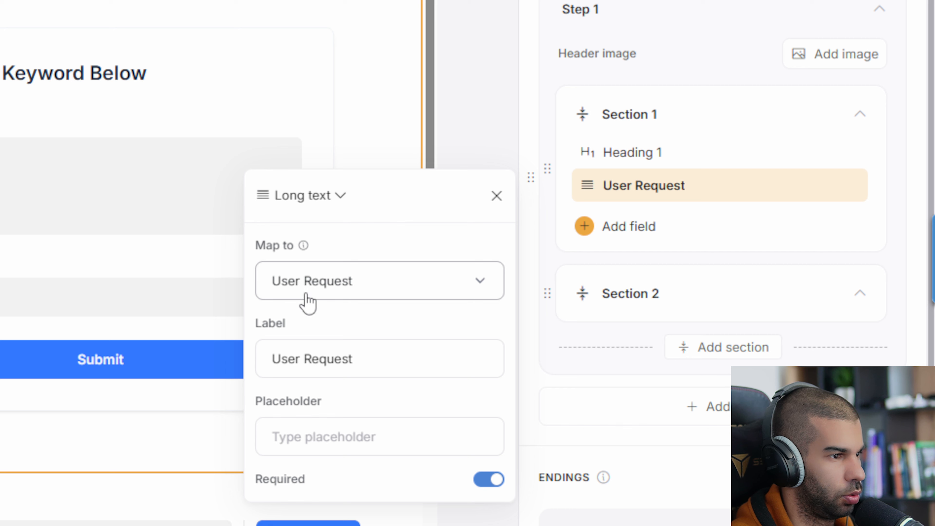
{"action": "triple_click", "coordinate": [313, 358]}
{"action": "type", "text": "Keyword"}
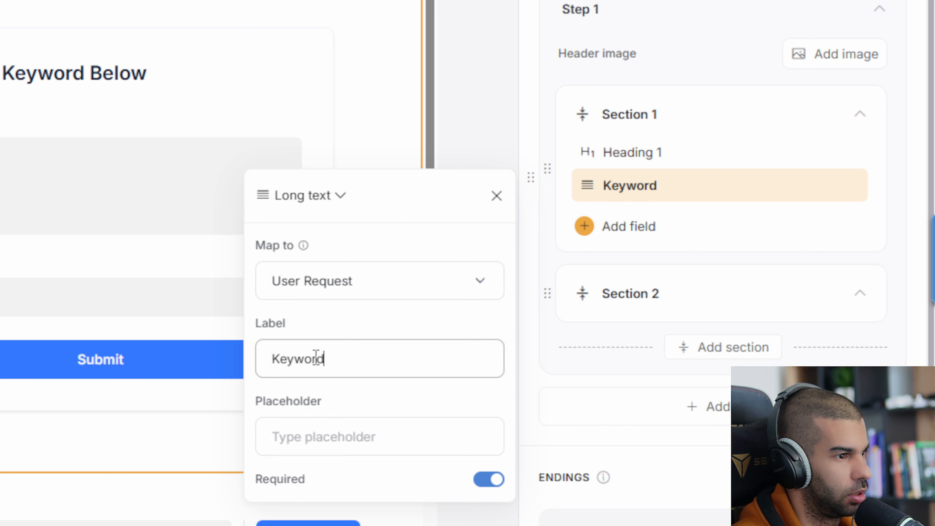
{"action": "left_click", "coordinate": [310, 440]}
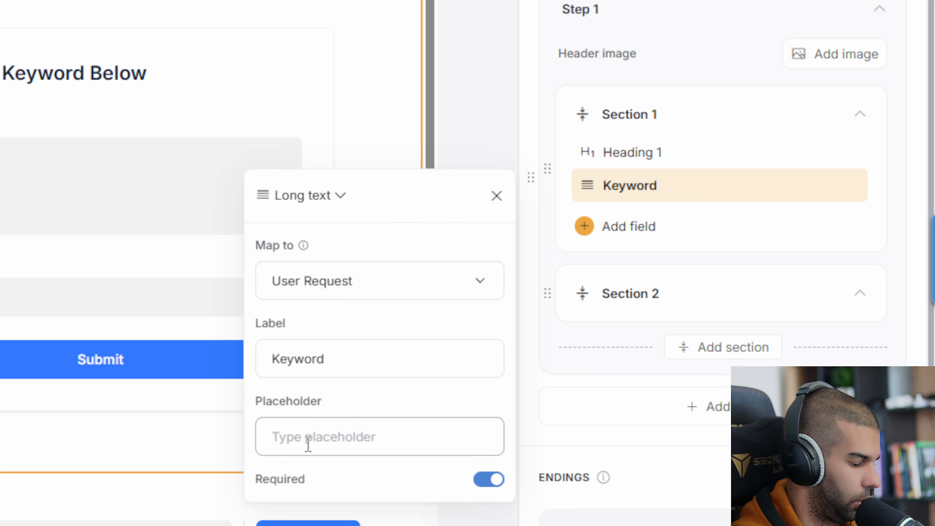
{"action": "type", "text": "Type your keyword"}
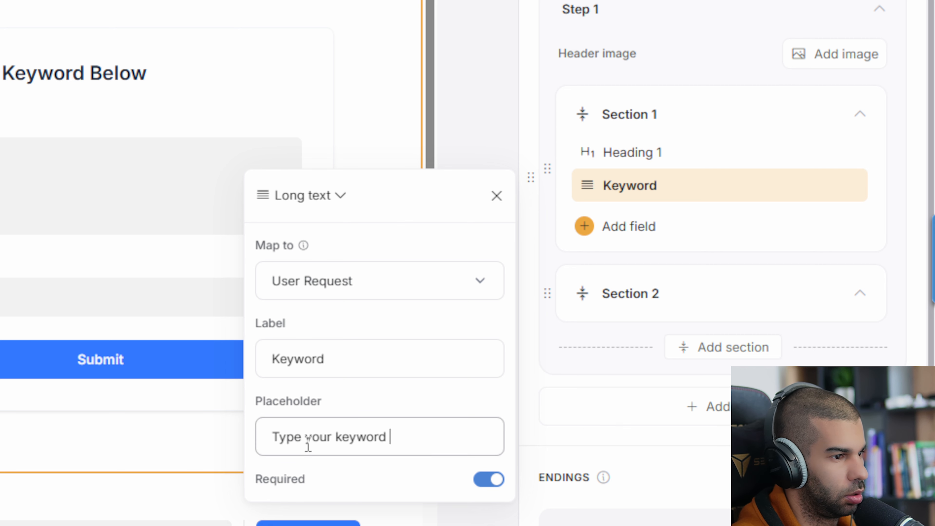
{"action": "type", "text": " here"}
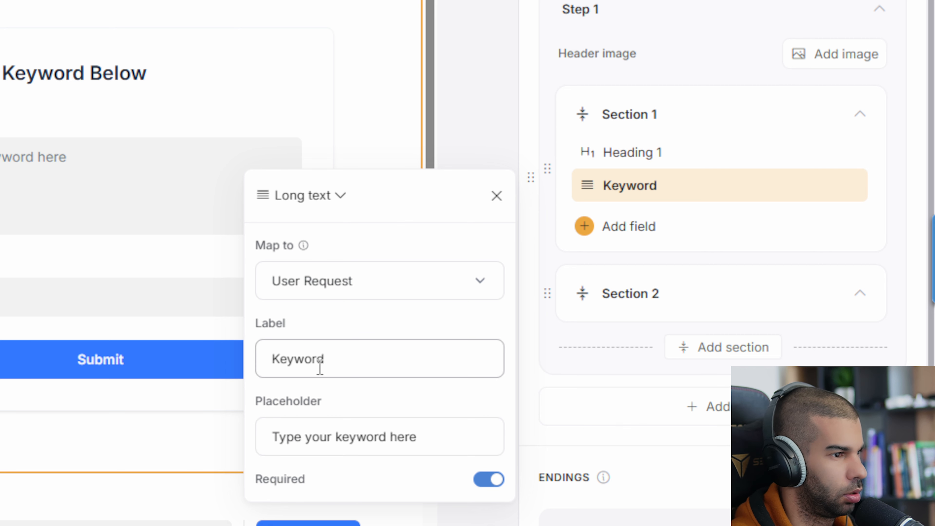
{"action": "left_click", "coordinate": [192, 304]}
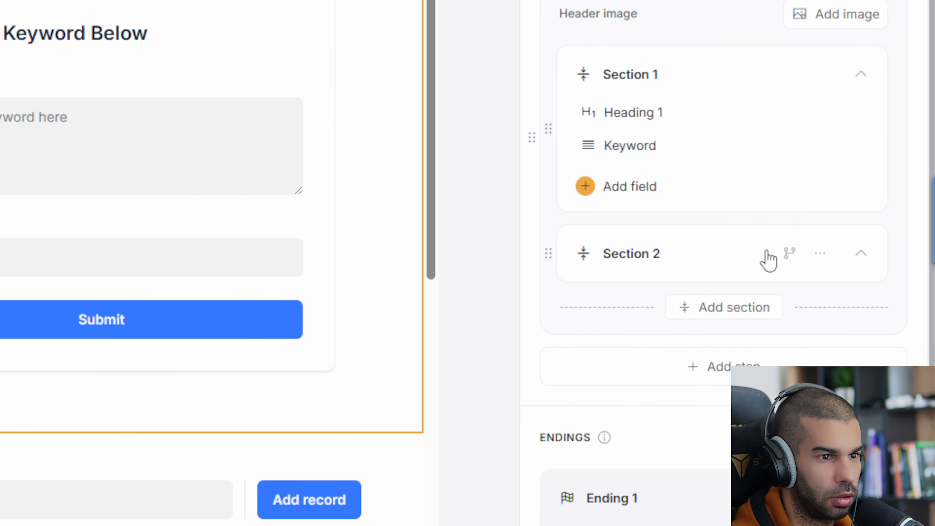
Delete Section 2 along with its City question
{"action": "left_click", "coordinate": [768, 258]}
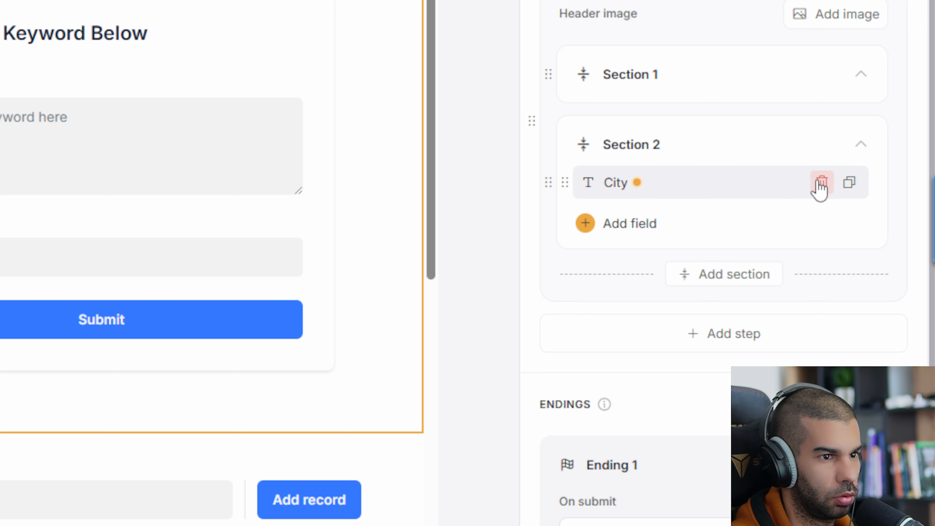
{"action": "left_click", "coordinate": [825, 144]}
{"action": "left_click", "coordinate": [753, 223]}
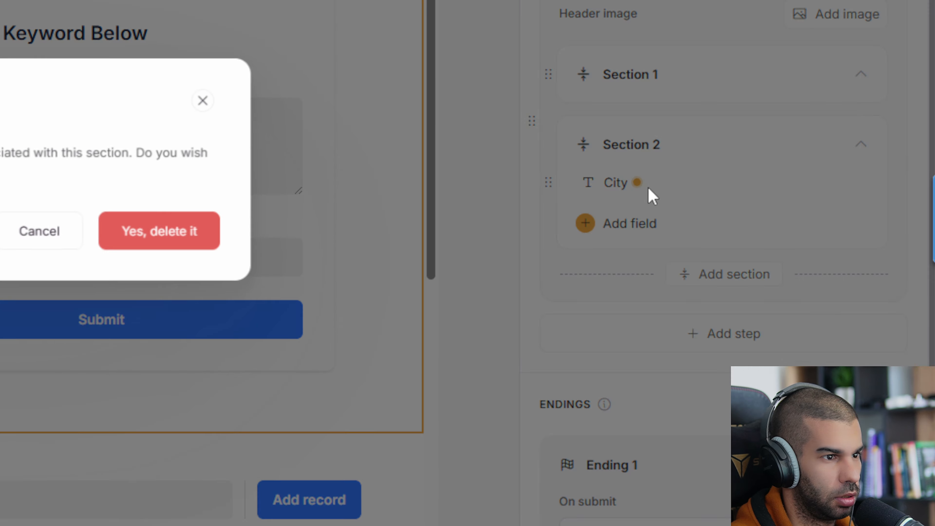
{"action": "left_click", "coordinate": [516, 259]}
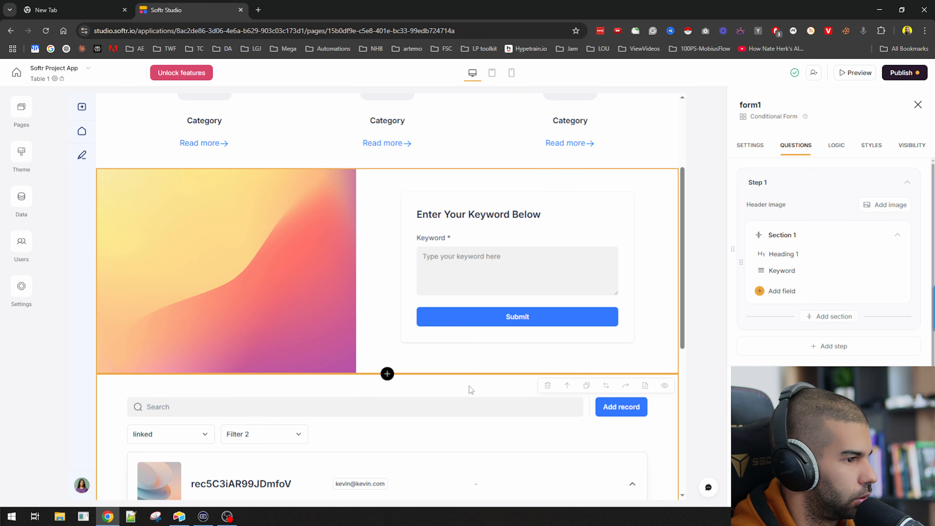
{"action": "scroll", "coordinate": [470, 390], "scroll_direction": "up", "scroll_amount": 4}
Delete the Category cards from the welcome header block
{"action": "left_click", "coordinate": [272, 193]}
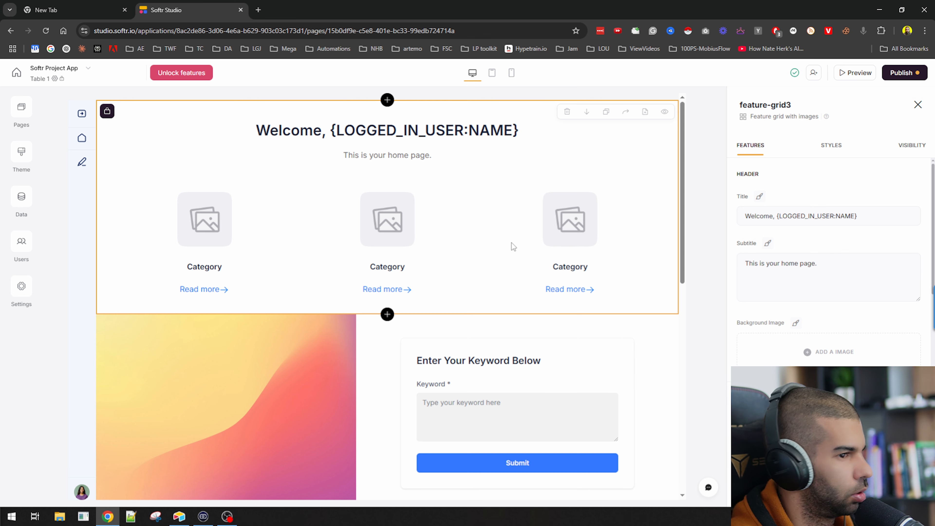
{"action": "scroll", "coordinate": [842, 254], "scroll_direction": "down", "scroll_amount": 5}
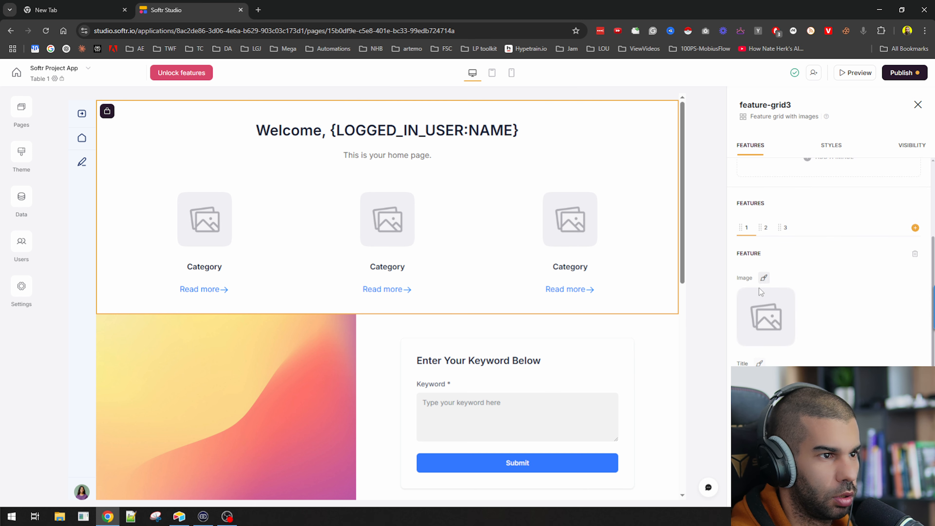
{"action": "left_click", "coordinate": [915, 254]}
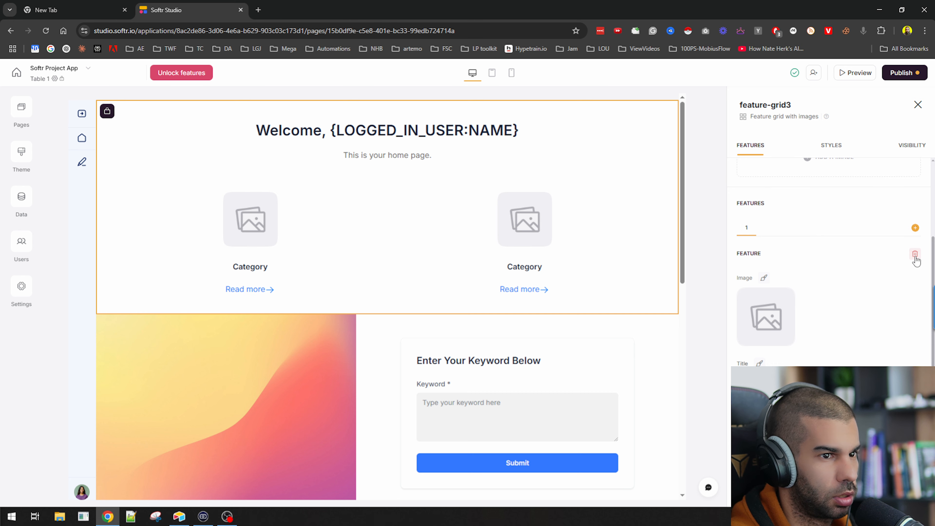
{"action": "left_click", "coordinate": [914, 254]}
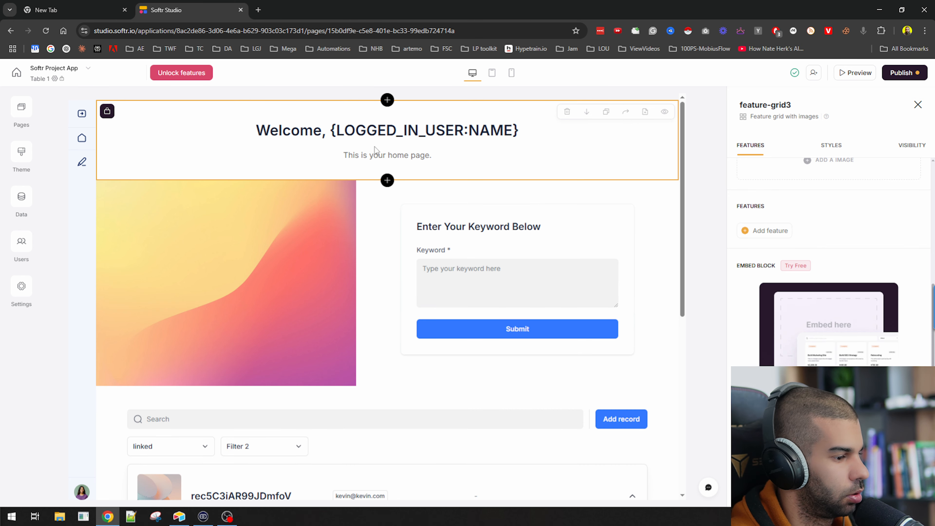
Change the header subtitle to 'Enter your keyword below to get started'
{"action": "scroll", "coordinate": [843, 221], "scroll_direction": "up", "scroll_amount": 5}
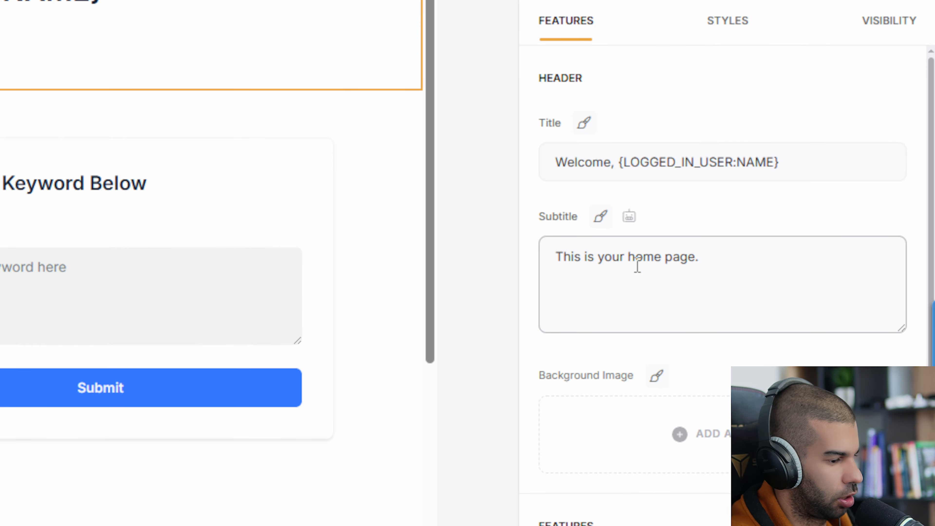
{"action": "triple_click", "coordinate": [786, 268]}
{"action": "type", "text": "Enter your keyword below to get start"}
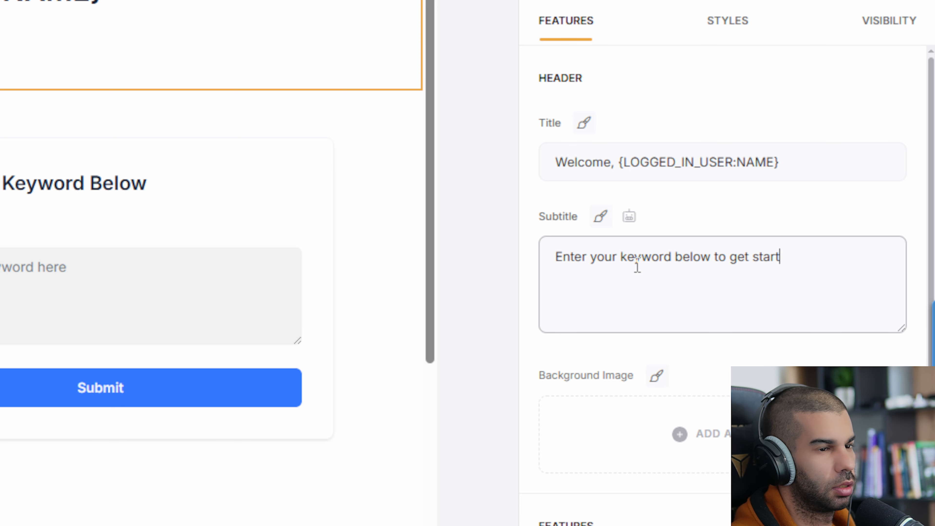
{"action": "scroll", "coordinate": [625, 277], "scroll_direction": "down", "scroll_amount": 1}
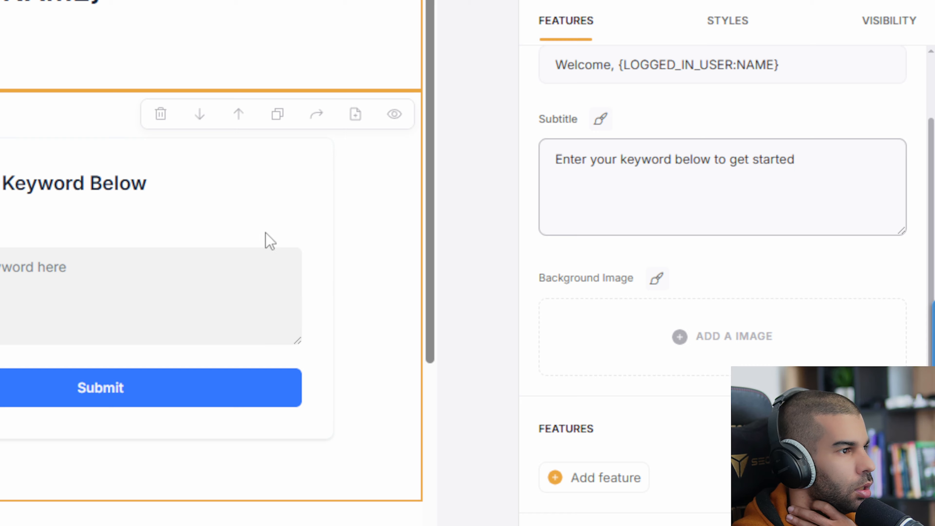
{"action": "left_click", "coordinate": [265, 233]}
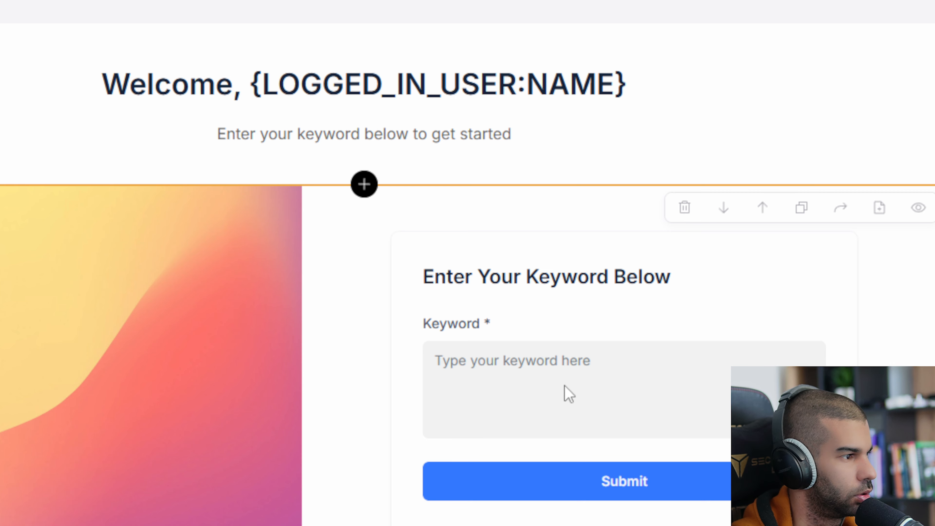
Publish the page updates so the keyword form and new header go live
{"action": "scroll", "coordinate": [541, 389], "scroll_direction": "down", "scroll_amount": 10}
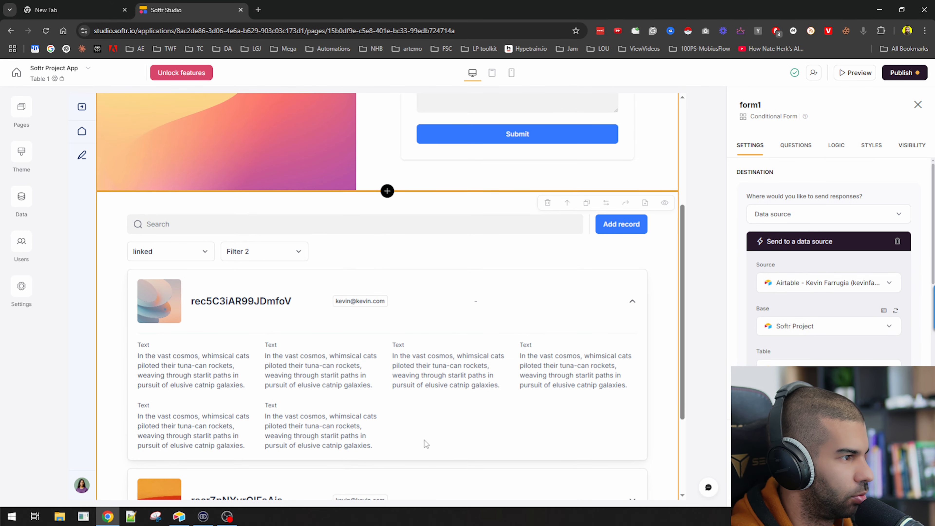
{"action": "scroll", "coordinate": [359, 342], "scroll_direction": "down", "scroll_amount": 4}
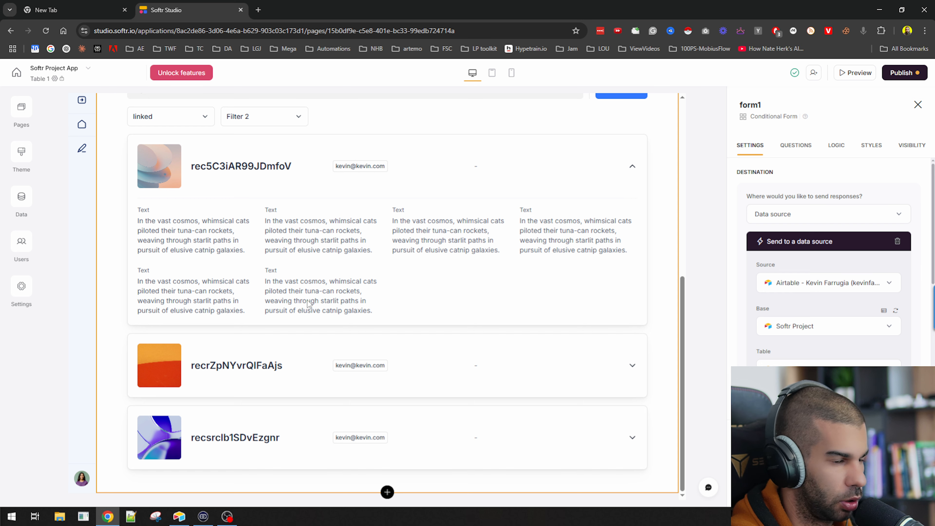
{"action": "scroll", "coordinate": [787, 318], "scroll_direction": "down", "scroll_amount": 10}
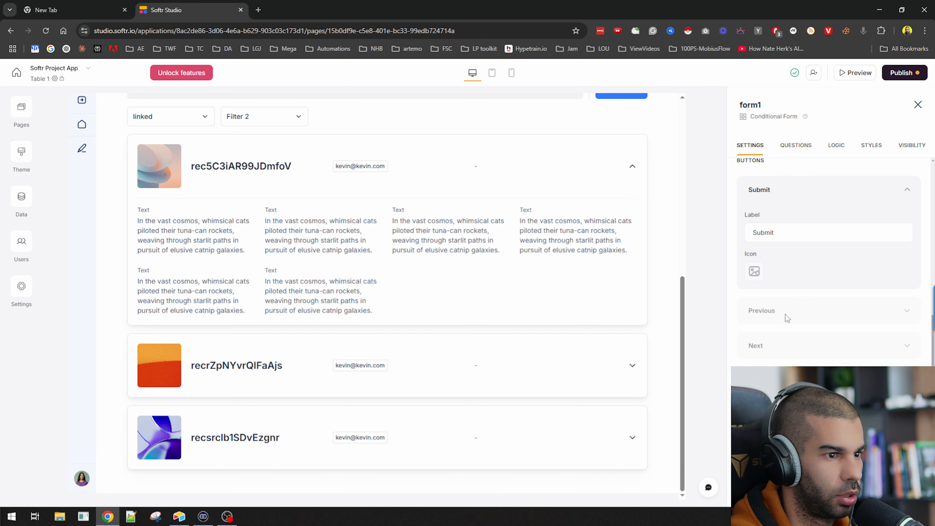
{"action": "left_click", "coordinate": [918, 70]}
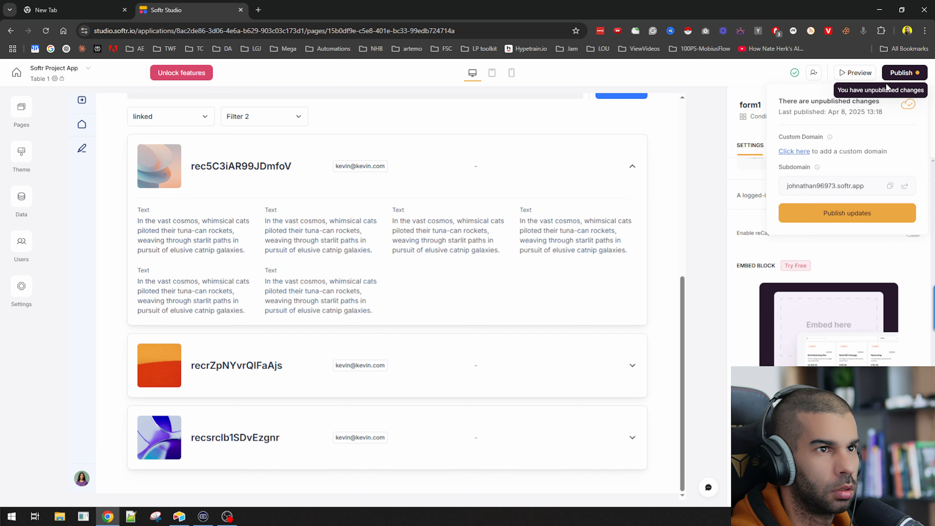
{"action": "left_click", "coordinate": [835, 216]}
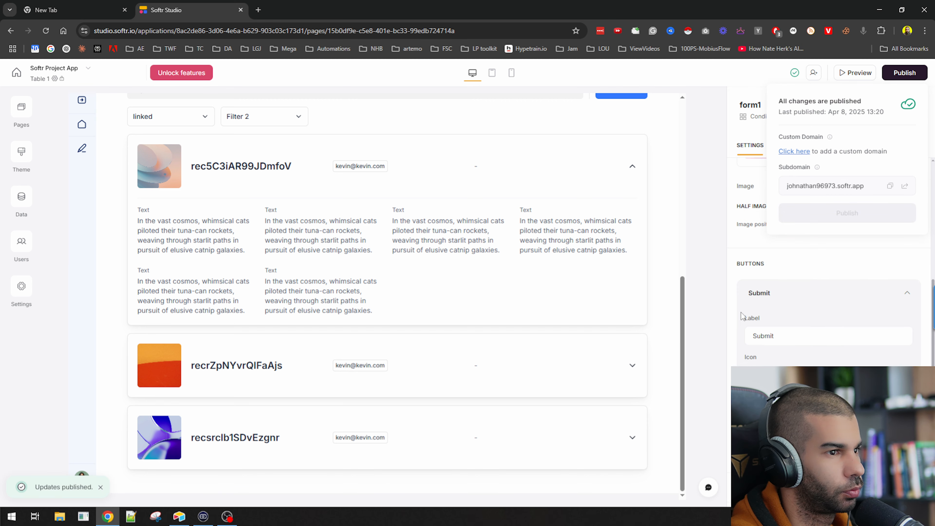
{"action": "scroll", "coordinate": [363, 303], "scroll_direction": "up", "scroll_amount": 3}
{"action": "left_click", "coordinate": [391, 271]}
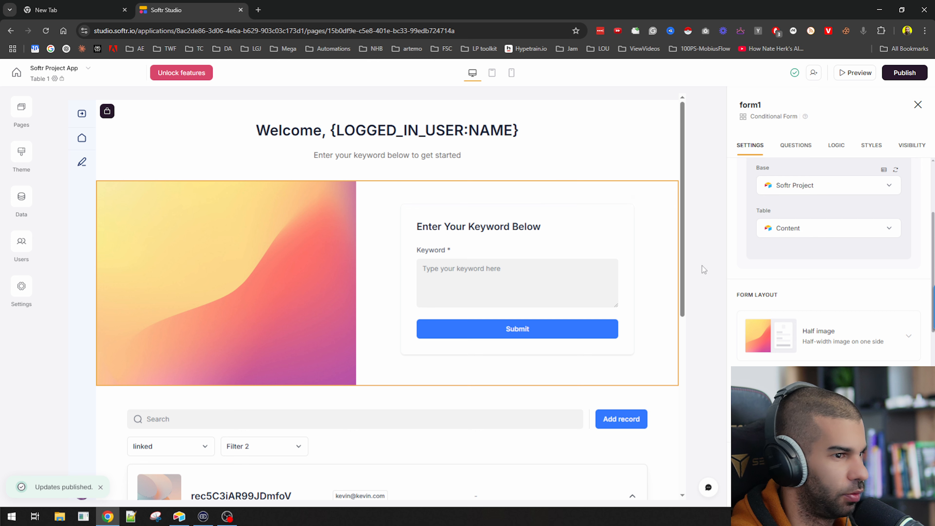
Set form1's response destination to Make instead of Airtable
{"action": "scroll", "coordinate": [764, 274], "scroll_direction": "down", "scroll_amount": 3}
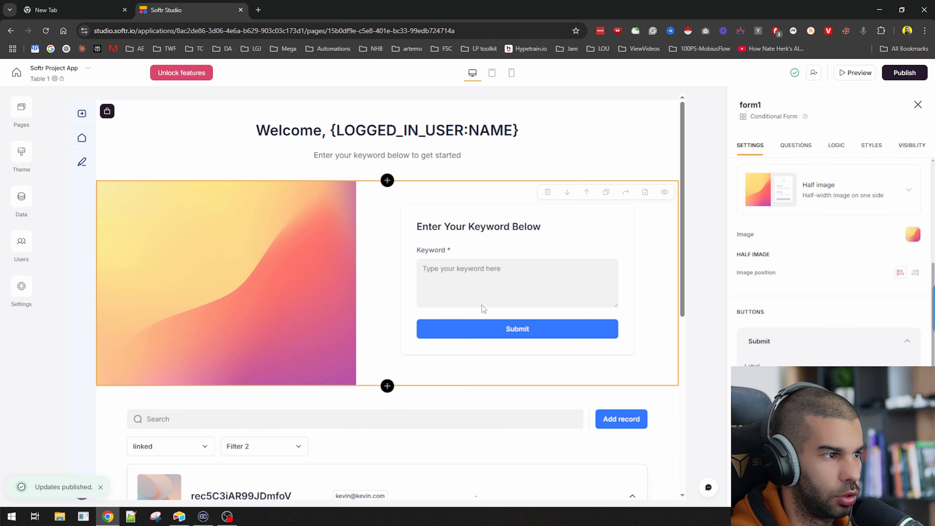
{"action": "scroll", "coordinate": [779, 307], "scroll_direction": "down", "scroll_amount": 3}
{"action": "scroll", "coordinate": [778, 308], "scroll_direction": "up", "scroll_amount": 7}
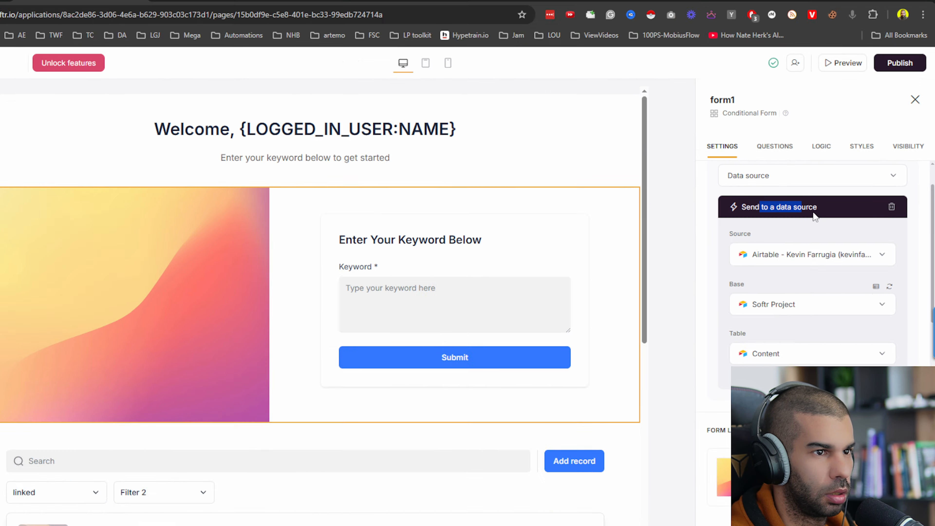
{"action": "scroll", "coordinate": [762, 221], "scroll_direction": "up", "scroll_amount": 2}
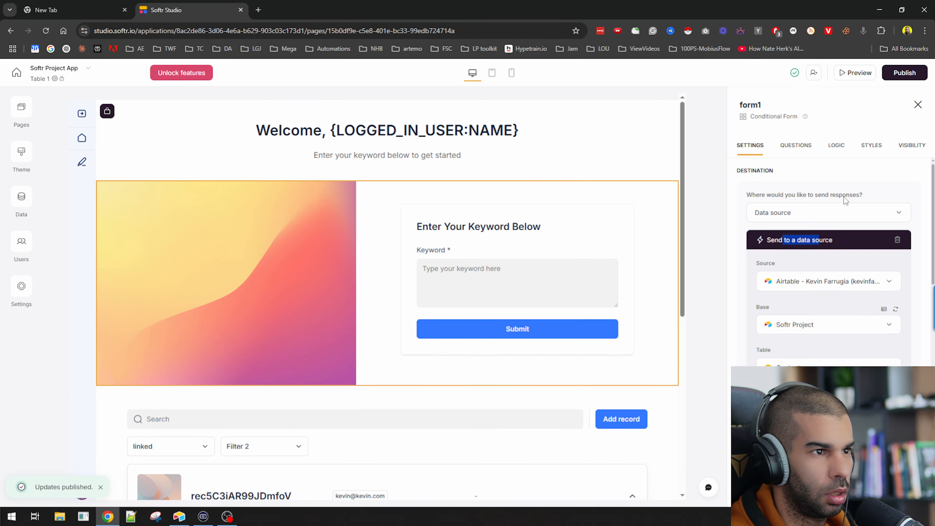
{"action": "left_click", "coordinate": [818, 218]}
{"action": "scroll", "coordinate": [788, 258], "scroll_direction": "down", "scroll_amount": 1}
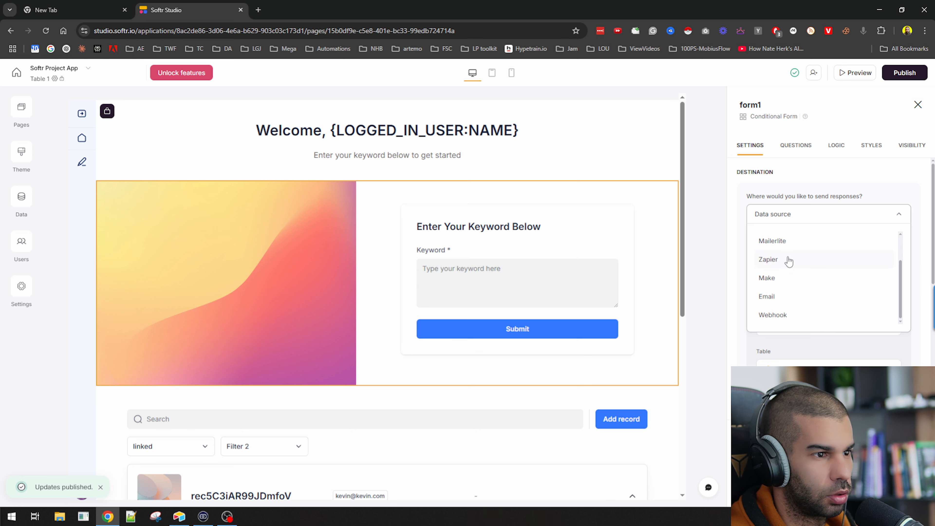
{"action": "left_click", "coordinate": [773, 277]}
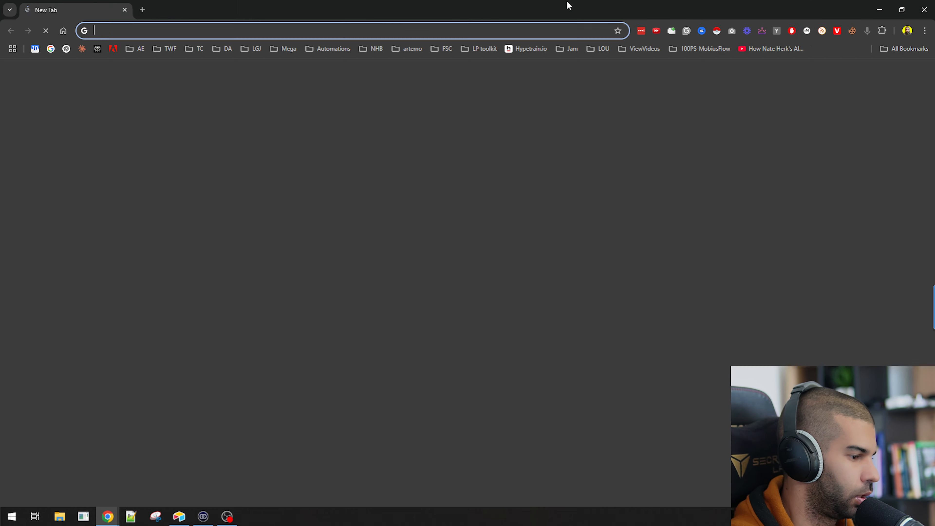
{"action": "type", "text": "m"}
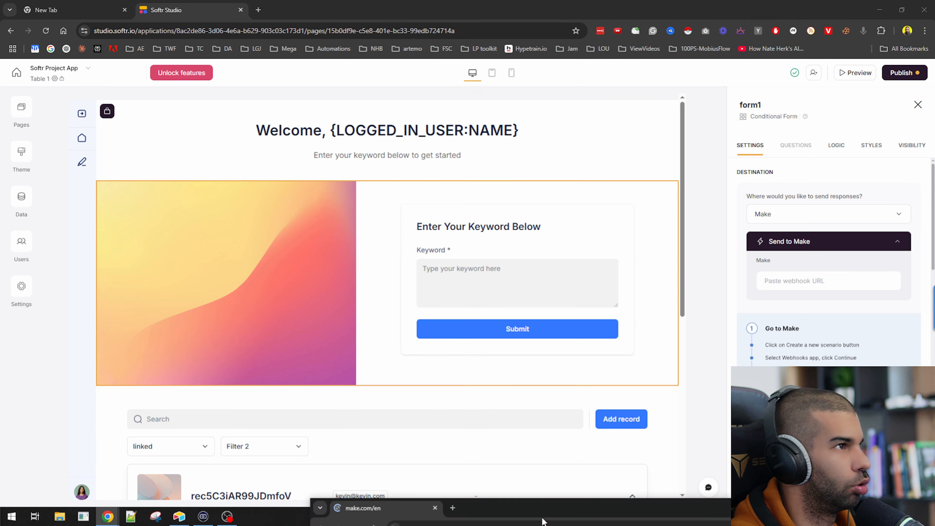
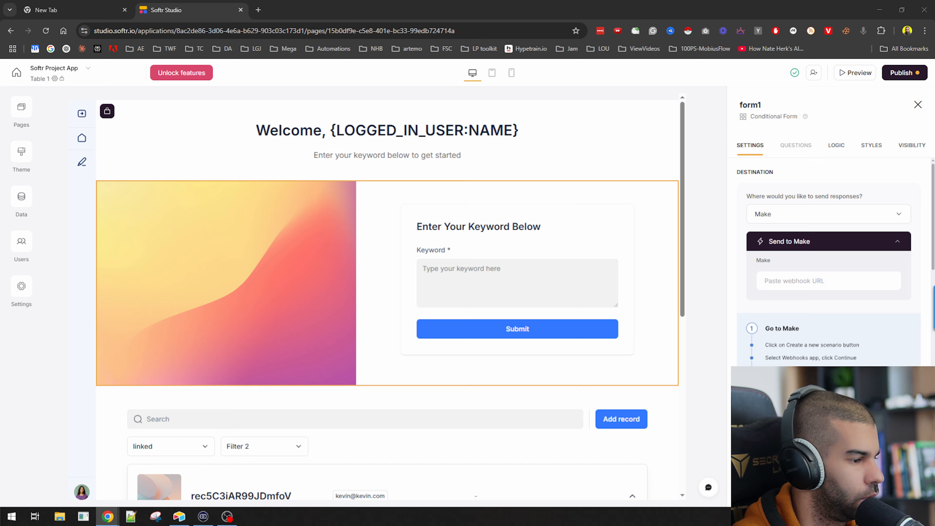
Create a Custom webhook trigger and paste its URL as form1's Softr destination
{"action": "left_click_drag", "start_coordinate": [459, 0], "coordinate": [459, 1]}
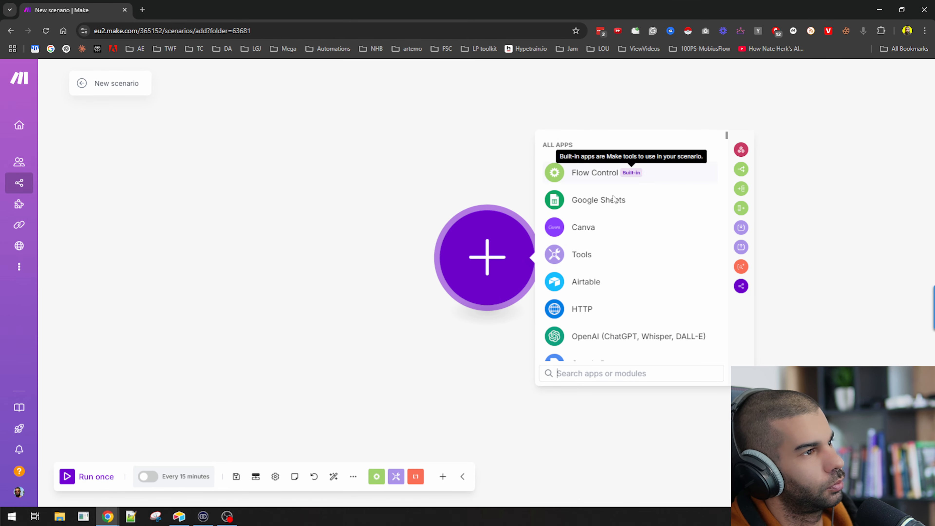
{"action": "left_click", "coordinate": [736, 150]}
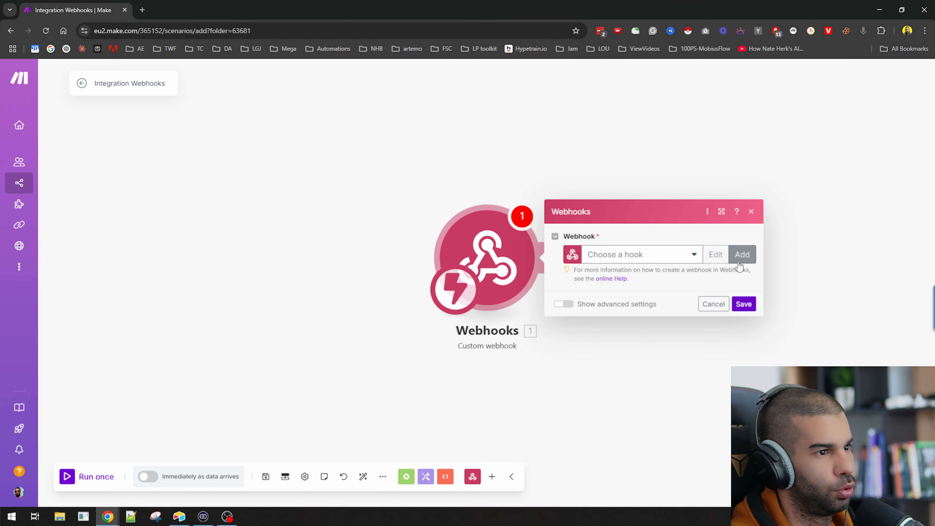
{"action": "left_click", "coordinate": [740, 255]}
{"action": "left_click", "coordinate": [704, 338]}
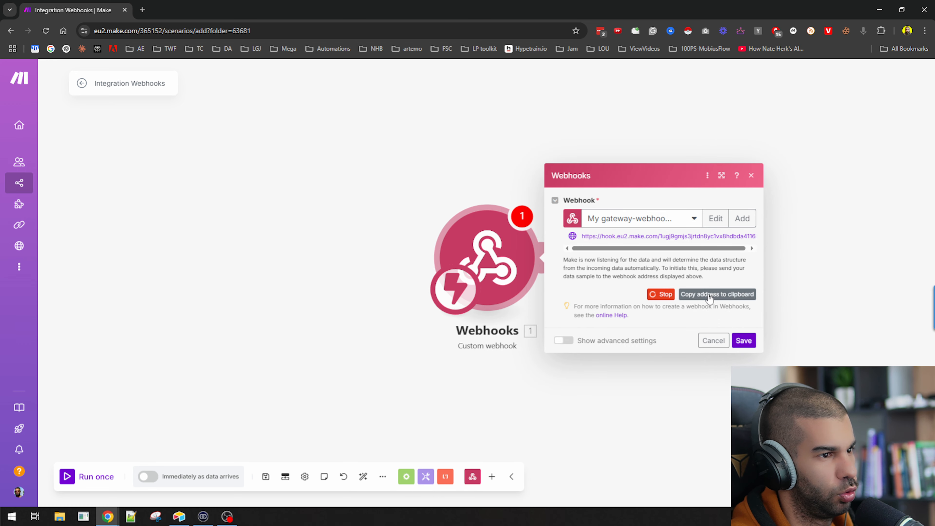
{"action": "left_click", "coordinate": [742, 340]}
{"action": "key", "text": "alt+Tab"}
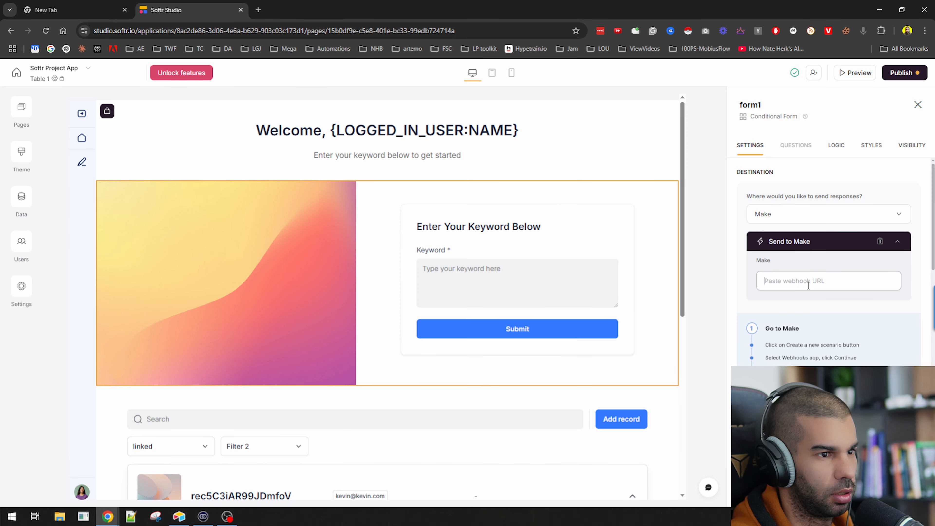
{"action": "key", "text": "ctrl+v"}
{"action": "scroll", "coordinate": [758, 245], "scroll_direction": "down", "scroll_amount": 2}
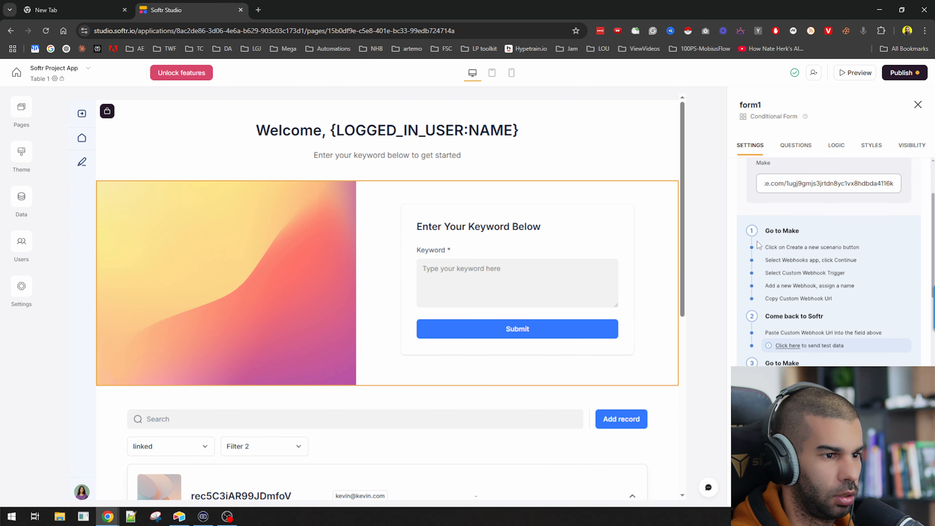
{"action": "left_click", "coordinate": [806, 252]}
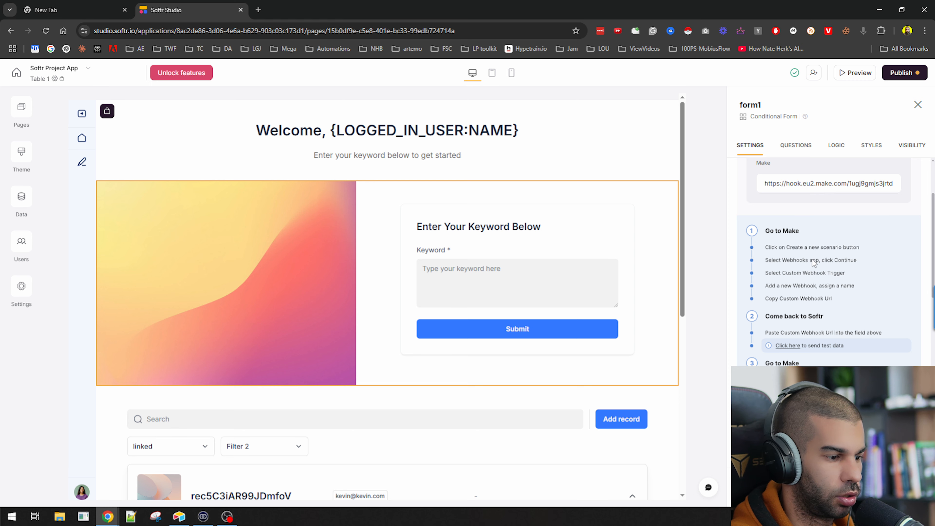
Run the scenario once to capture Softr's test submission with name, email and message fields
{"action": "scroll", "coordinate": [810, 258], "scroll_direction": "down", "scroll_amount": 2}
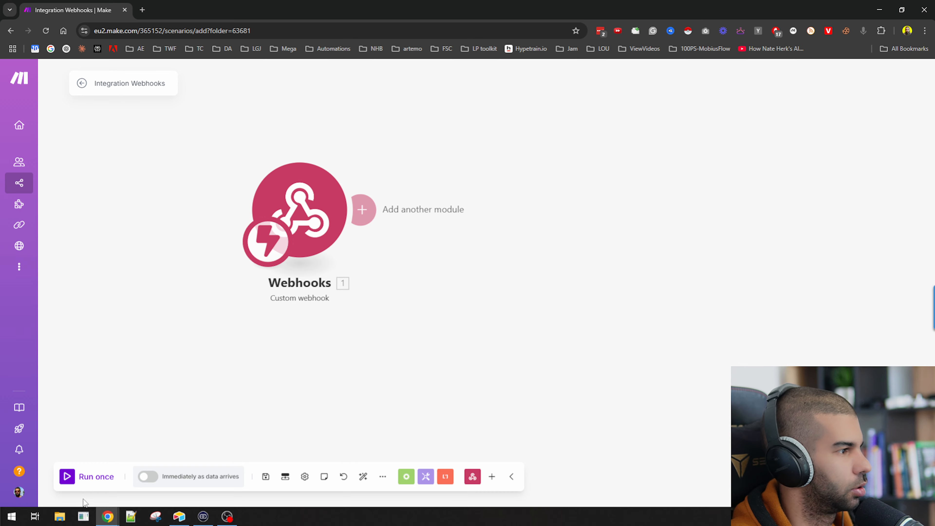
{"action": "left_click", "coordinate": [86, 477]}
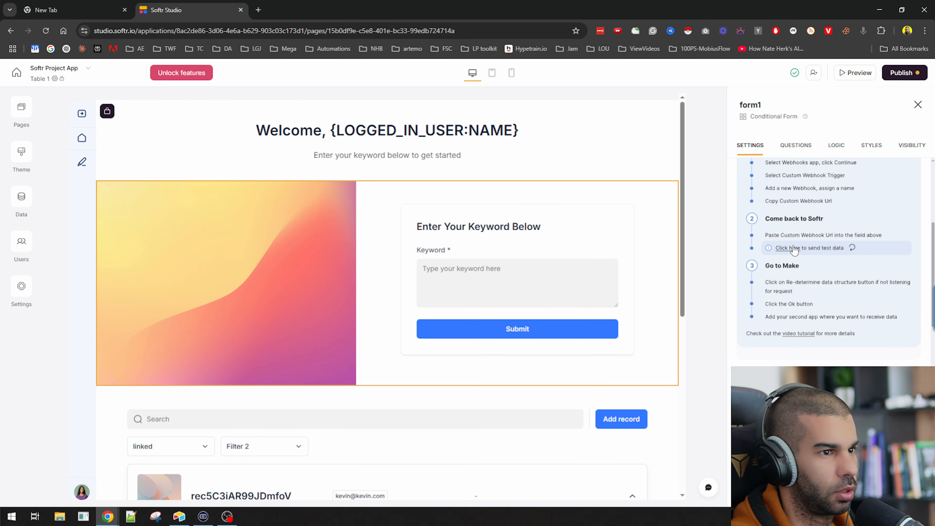
{"action": "key", "text": "alt+Tab"}
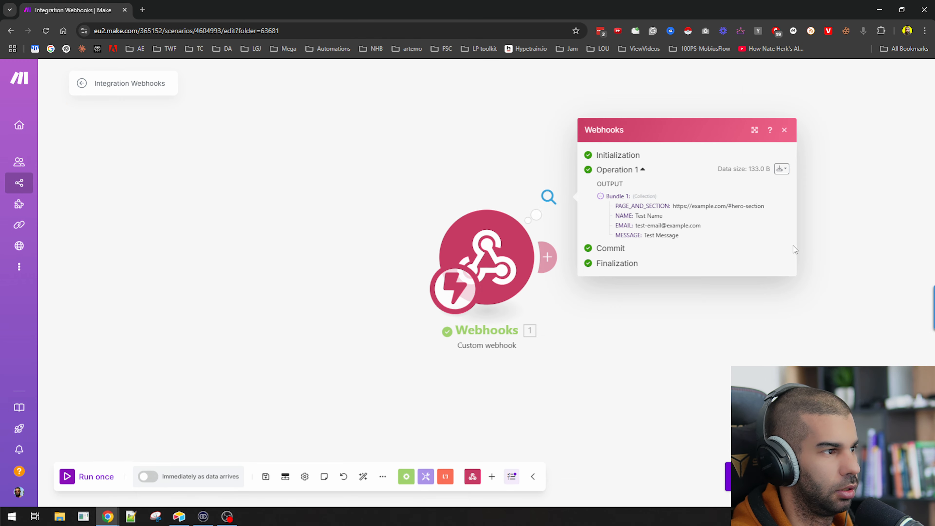
{"action": "left_click", "coordinate": [674, 249]}
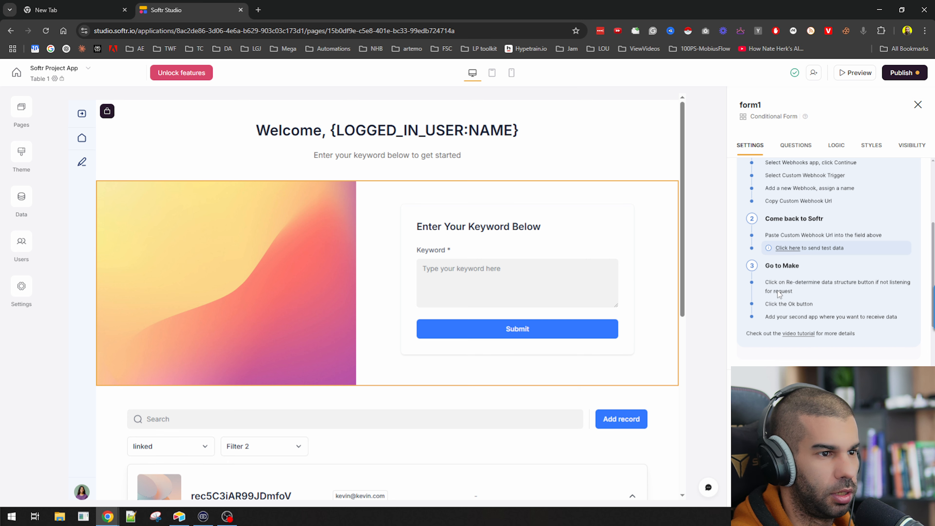
{"action": "scroll", "coordinate": [772, 326], "scroll_direction": "down", "scroll_amount": 5}
{"action": "scroll", "coordinate": [772, 326], "scroll_direction": "up", "scroll_amount": 6}
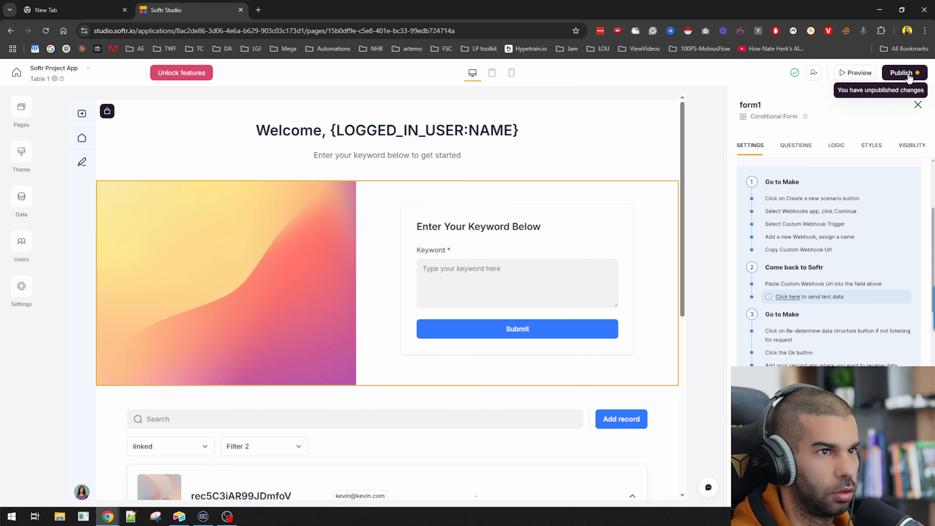
Publish the updated Softr app
{"action": "left_click", "coordinate": [901, 73]}
{"action": "left_click", "coordinate": [855, 213]}
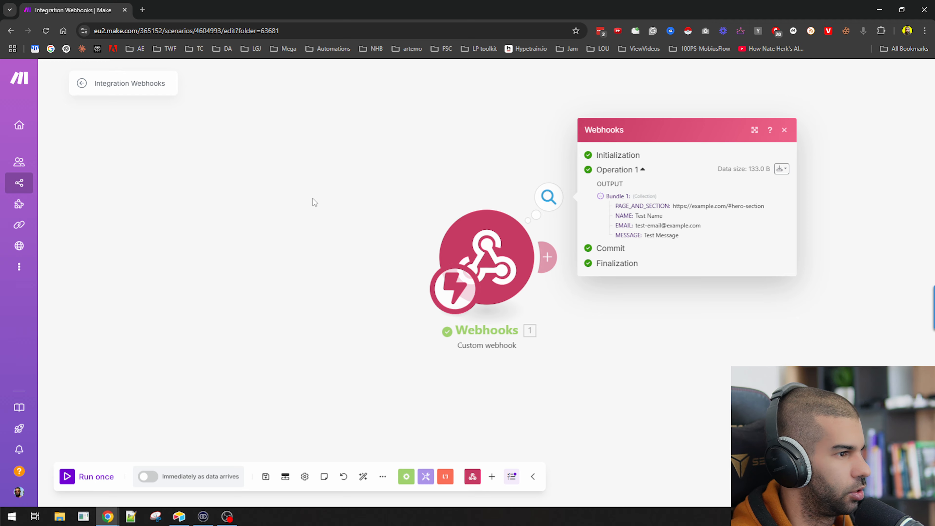
{"action": "left_click_drag", "start_coordinate": [523, 283], "coordinate": [233, 262]}
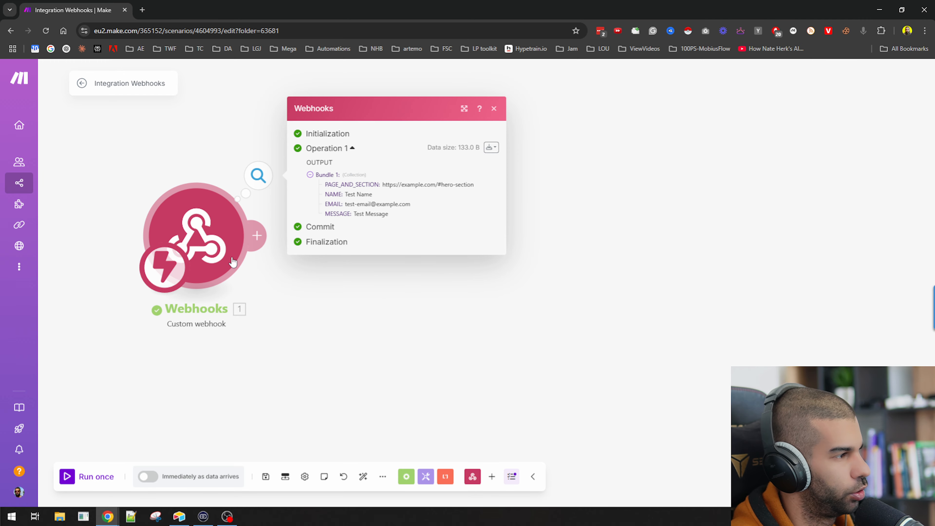
Review the Airtable Content table's User Request and Generated Content fields, then add a module after the webhook
{"action": "key", "text": "alt+Tab"}
{"action": "key", "text": "alt+Tab"}
{"action": "key", "text": "alt+Tab"}
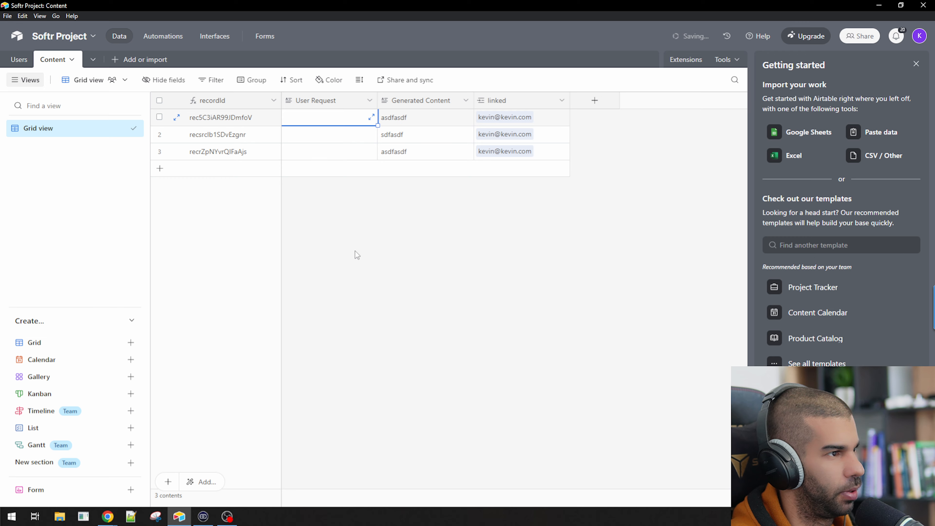
{"action": "left_click", "coordinate": [369, 245]}
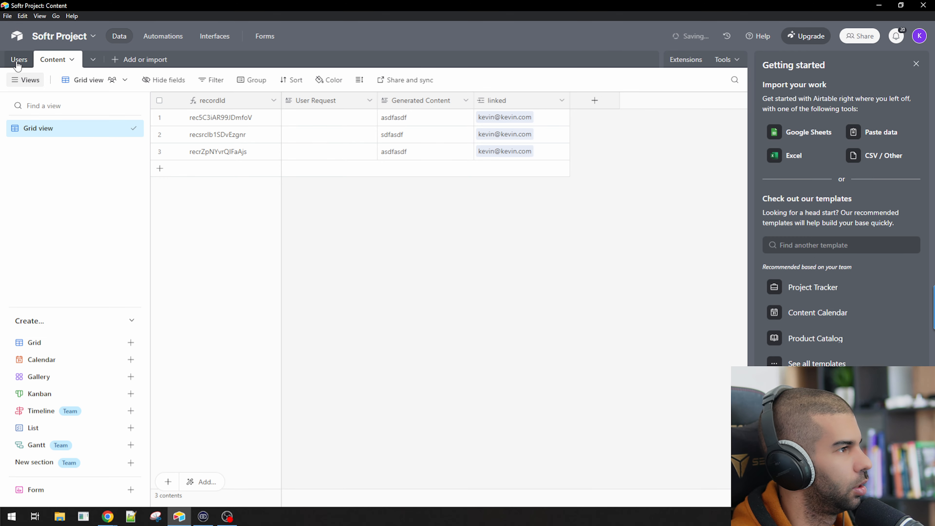
{"action": "key", "text": "alt+Tab"}
{"action": "key", "text": "alt+Tab"}
{"action": "key", "text": "alt+Tab"}
{"action": "key", "text": "alt+Tab"}
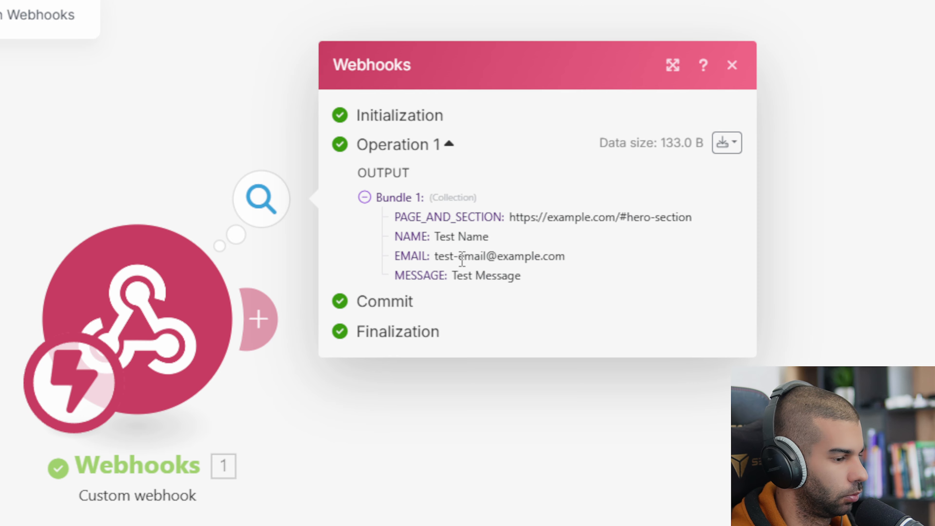
{"action": "key", "text": "alt+Tab"}
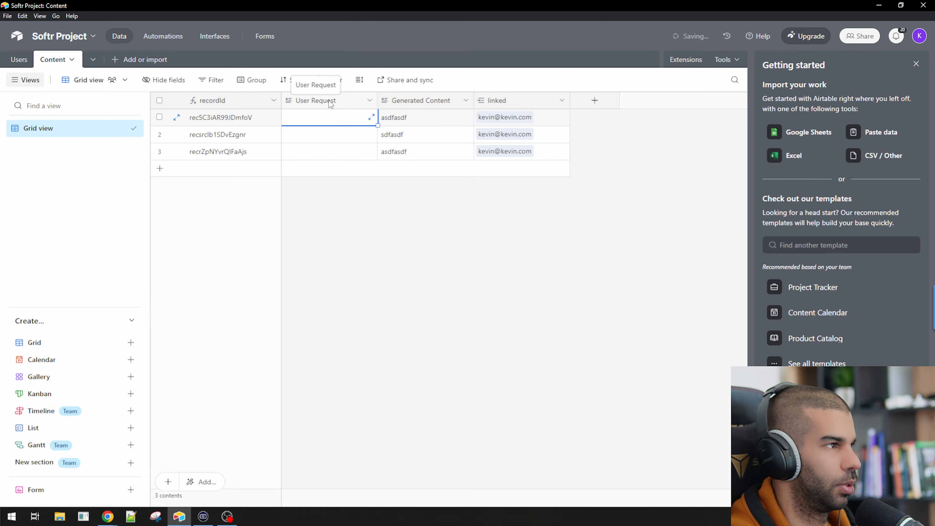
{"action": "key", "text": "alt+Tab"}
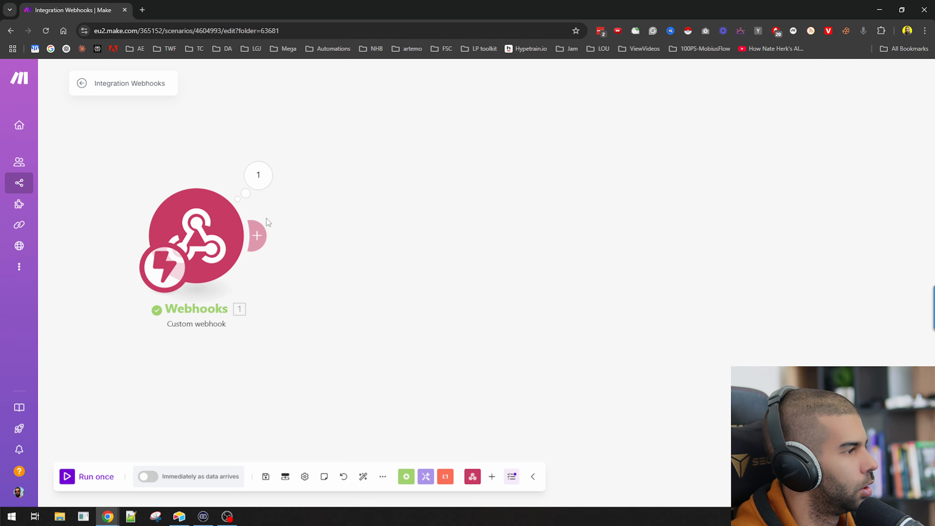
{"action": "left_click", "coordinate": [257, 235]}
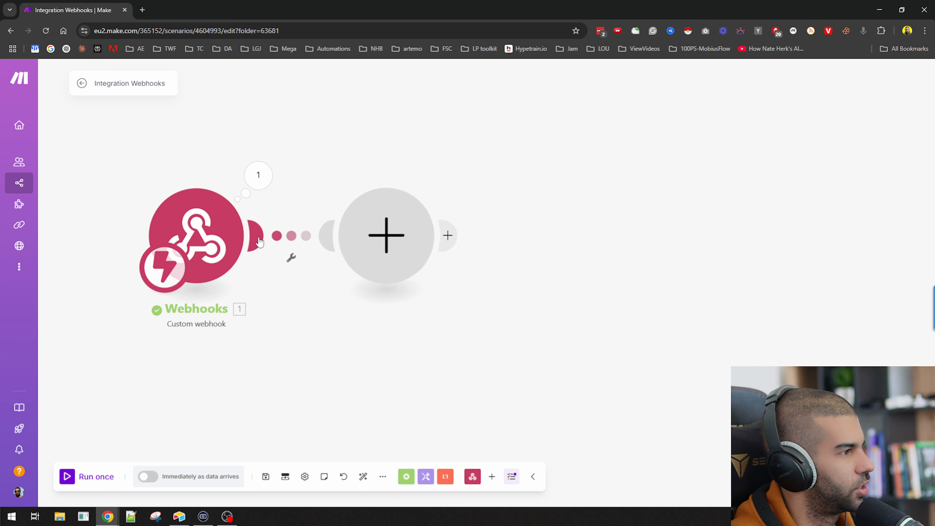
Add a Set multiple variables module with maxUserRequest set to 5
{"action": "type", "text": "set"}
{"action": "left_click", "coordinate": [520, 159]}
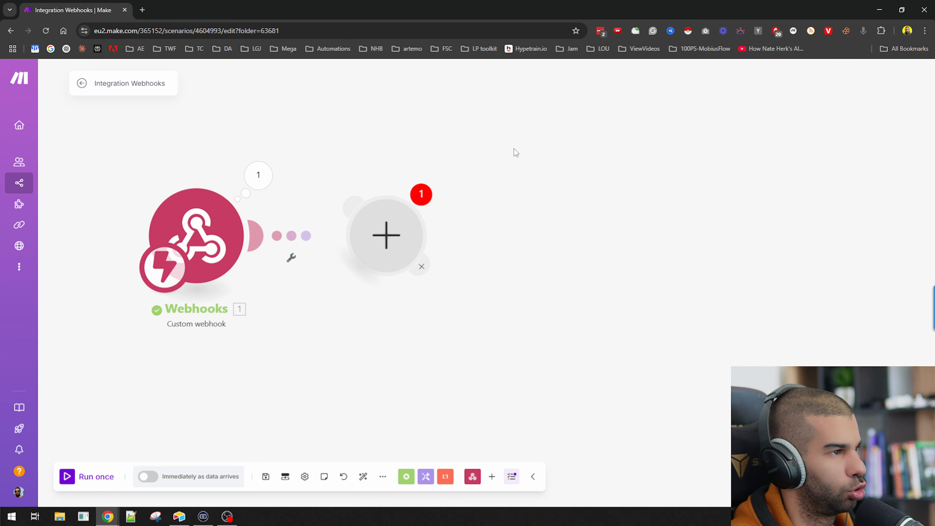
{"action": "left_click", "coordinate": [478, 243]}
{"action": "left_click", "coordinate": [523, 225]}
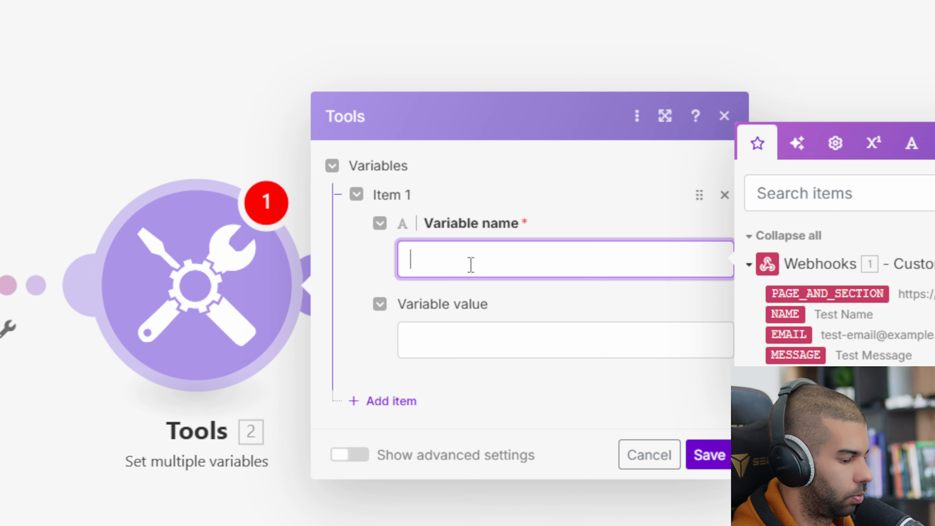
{"action": "type", "text": "maxUserRequests"}
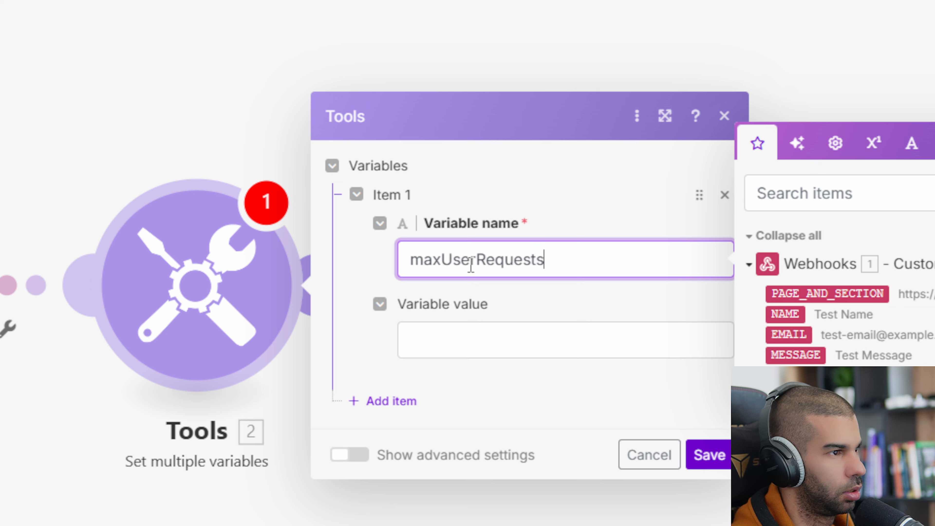
{"action": "key", "text": "Tab"}
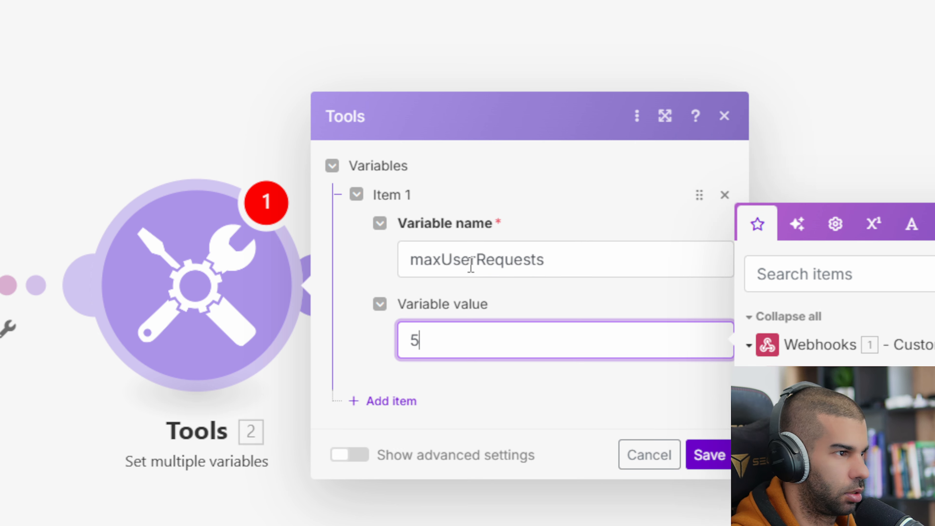
{"action": "left_click", "coordinate": [704, 455]}
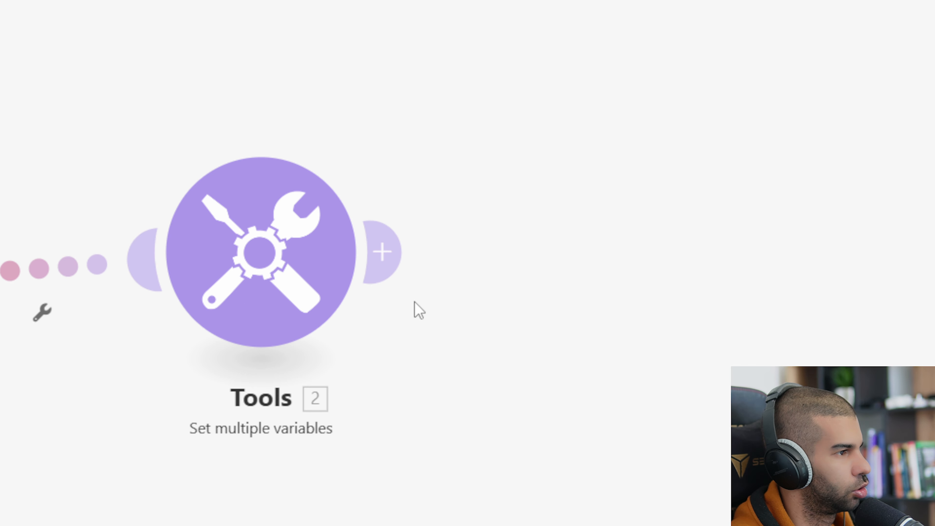
Add an Airtable Search Records module on the Softr Project base's Users table
{"action": "left_click", "coordinate": [390, 268]}
{"action": "type", "text": "airtable"}
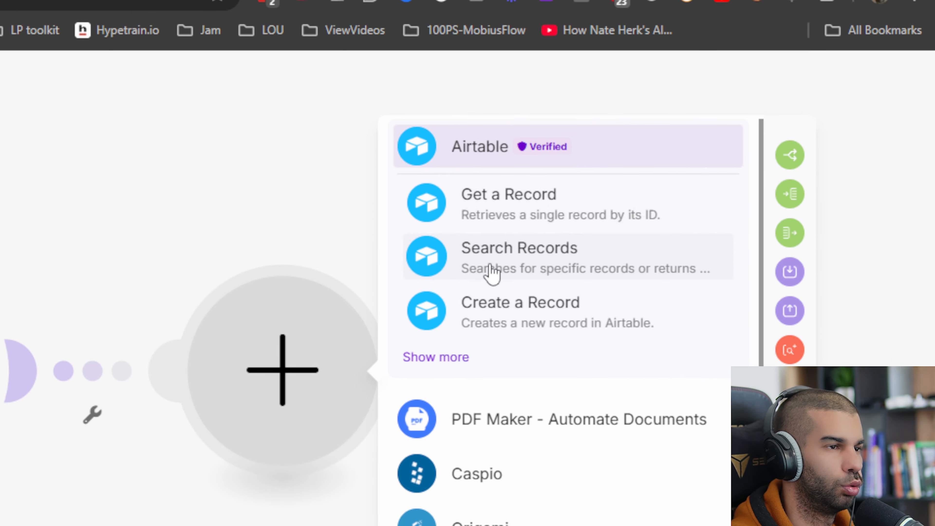
{"action": "left_click", "coordinate": [848, 143]}
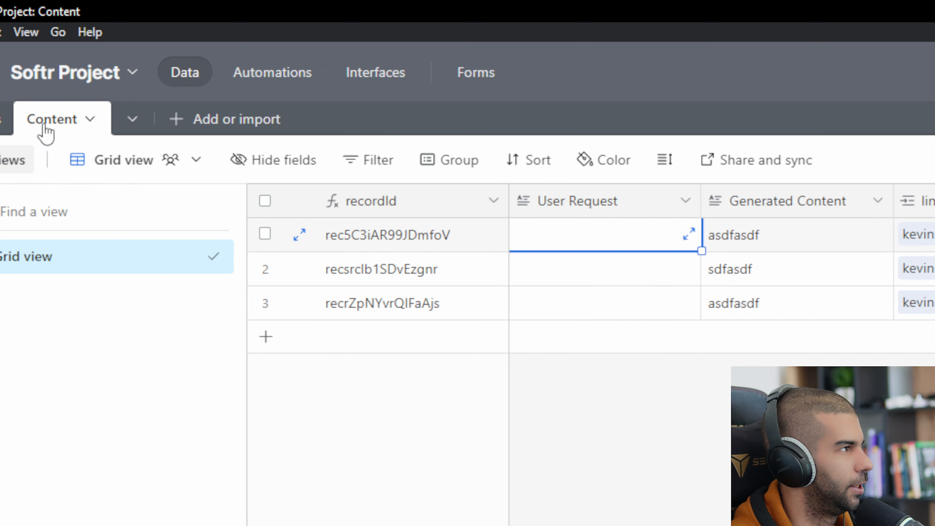
{"action": "left_click", "coordinate": [33, 126]}
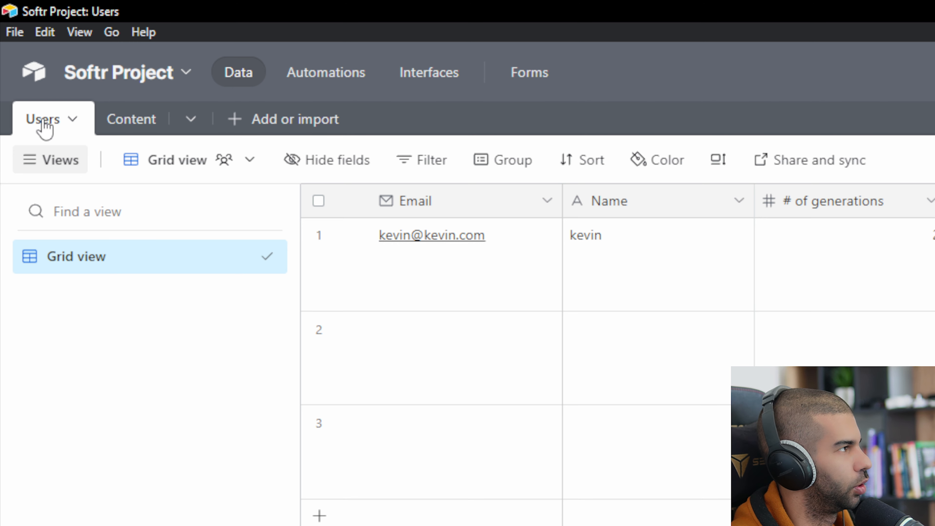
{"action": "left_click", "coordinate": [466, 283]}
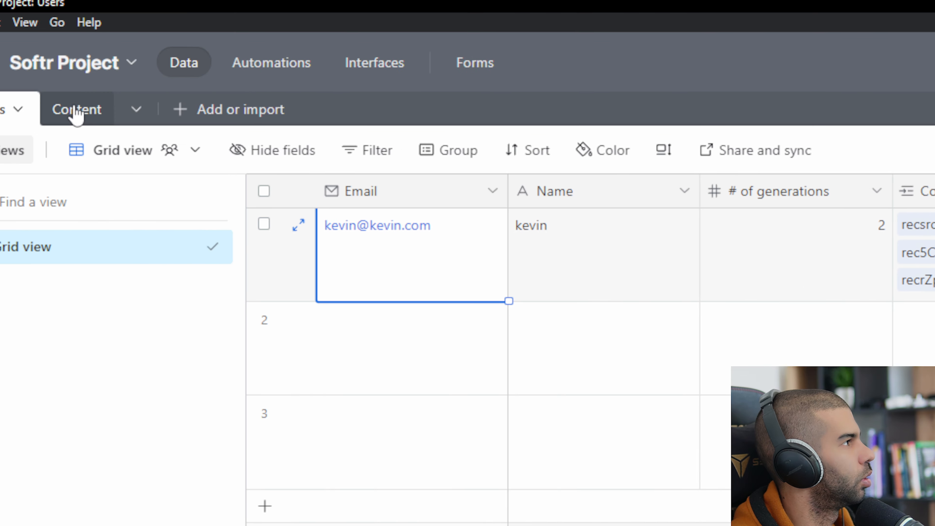
{"action": "left_click", "coordinate": [114, 79]}
{"action": "key", "text": "ctrl+c"}
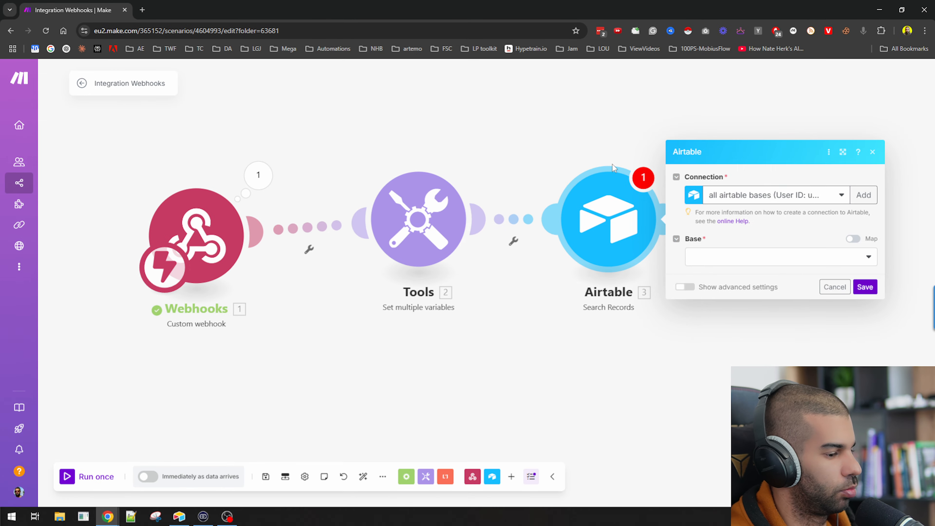
{"action": "left_click", "coordinate": [766, 256]}
{"action": "key", "text": "ctrl+v"}
{"action": "left_click", "coordinate": [721, 292]}
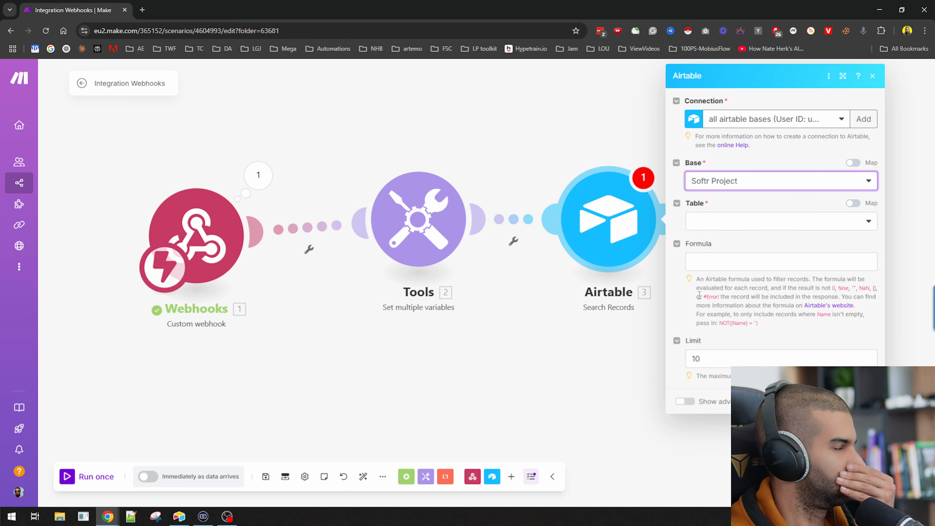
{"action": "left_click", "coordinate": [713, 223]}
{"action": "left_click", "coordinate": [721, 239]}
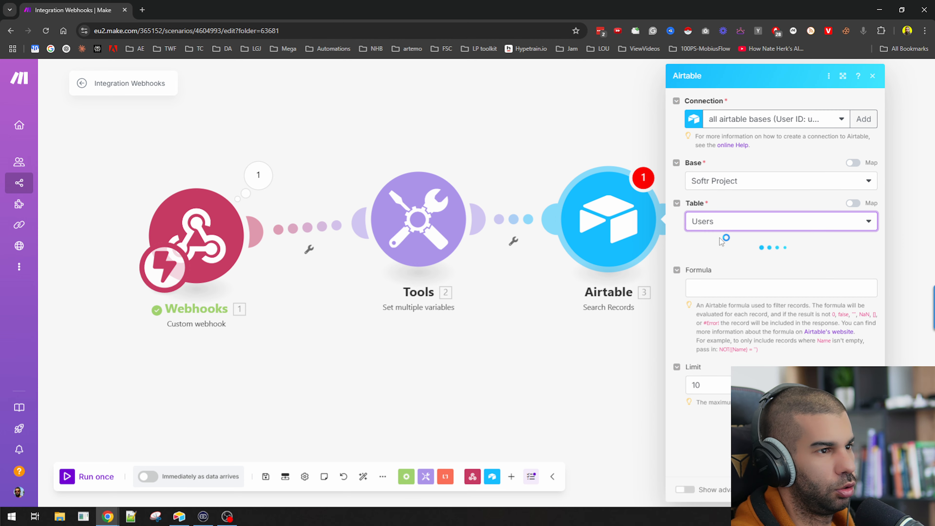
Set the search formula to {Email}="<1. EMAIL>" with a result limit of 1
{"action": "key", "text": "alt+Tab"}
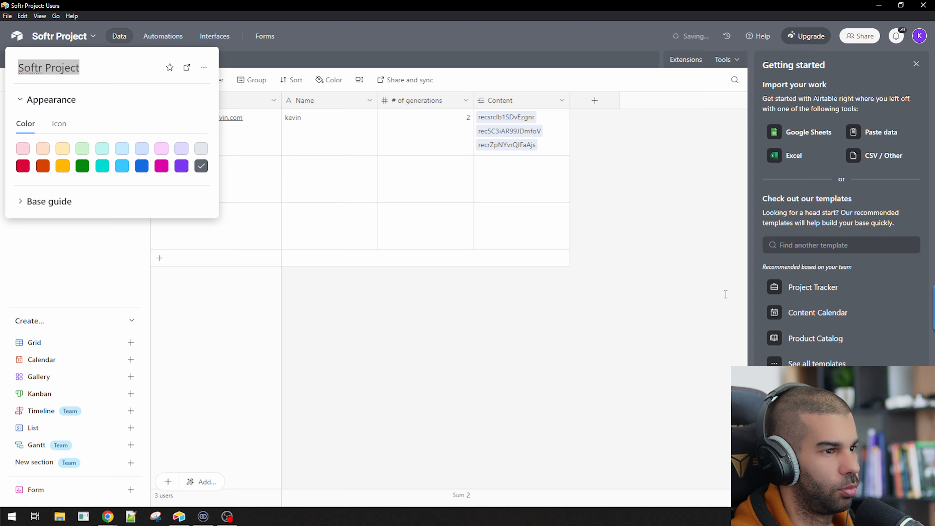
{"action": "key", "text": "Escape"}
{"action": "double_click", "coordinate": [208, 100]}
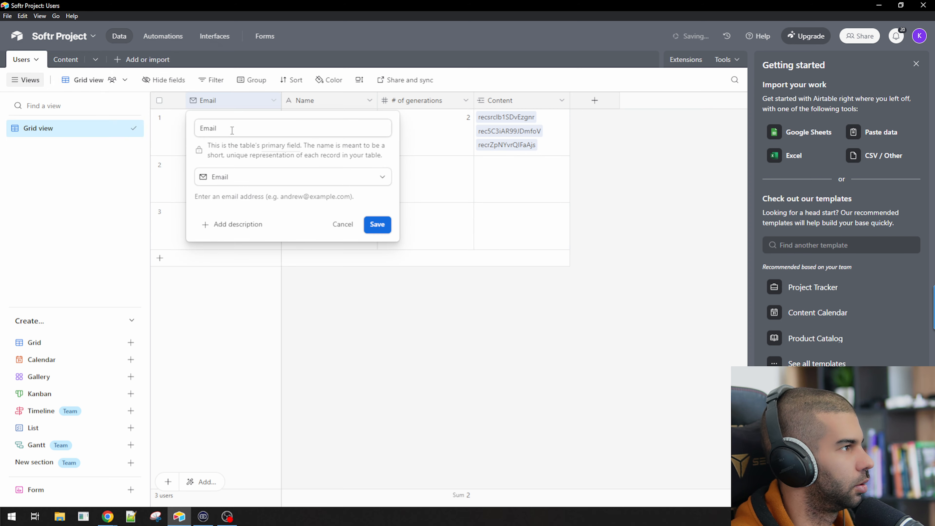
{"action": "key", "text": "alt+Tab"}
{"action": "left_click", "coordinate": [771, 297]}
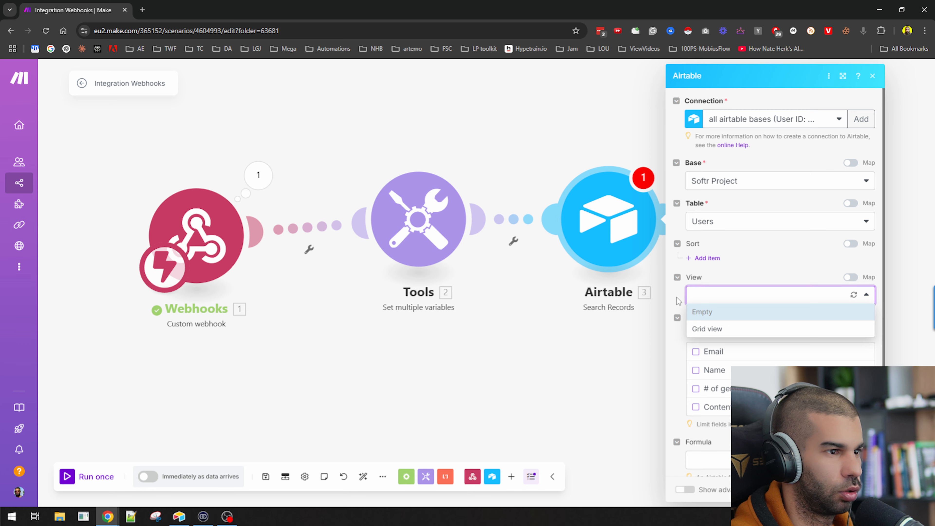
{"action": "scroll", "coordinate": [728, 366], "scroll_direction": "down", "scroll_amount": 3}
{"action": "left_click", "coordinate": [724, 351]}
{"action": "type", "text": "{Email"}
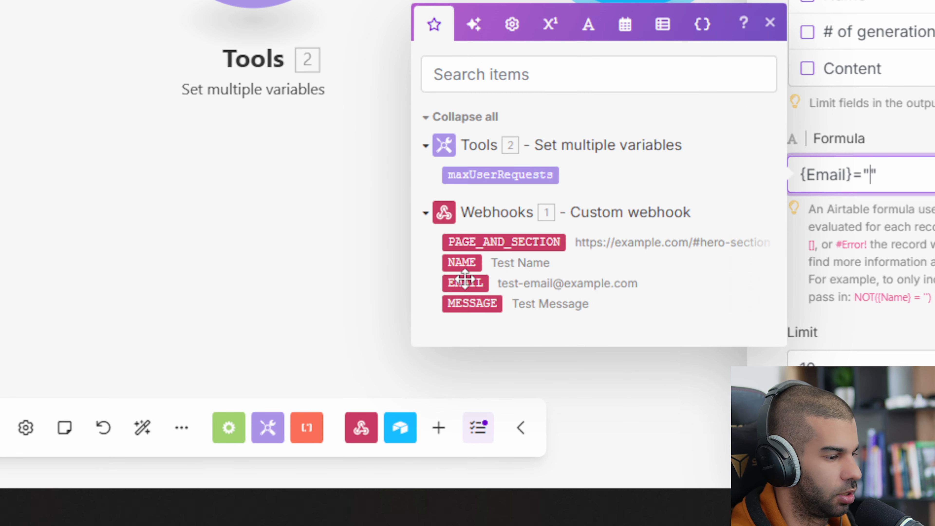
{"action": "type", "text": "}=\""}
{"action": "left_click", "coordinate": [464, 281]}
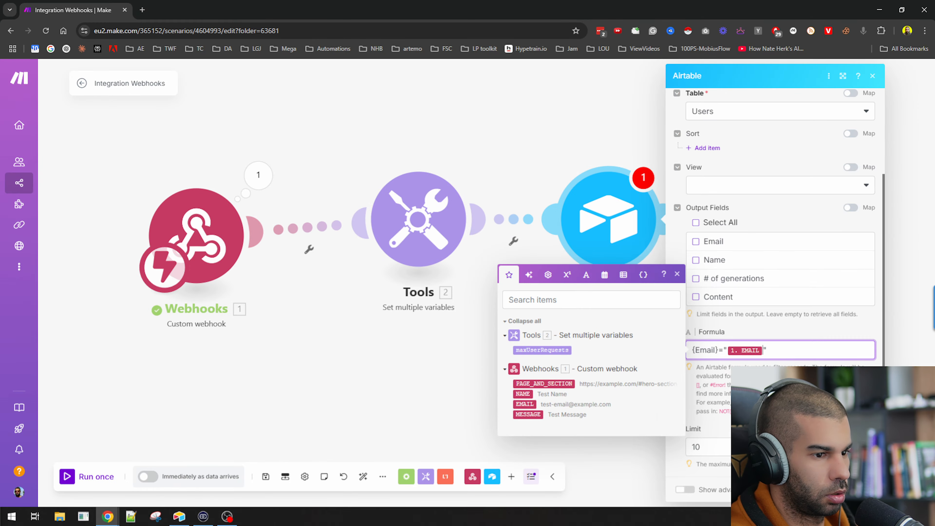
{"action": "left_click", "coordinate": [700, 446]}
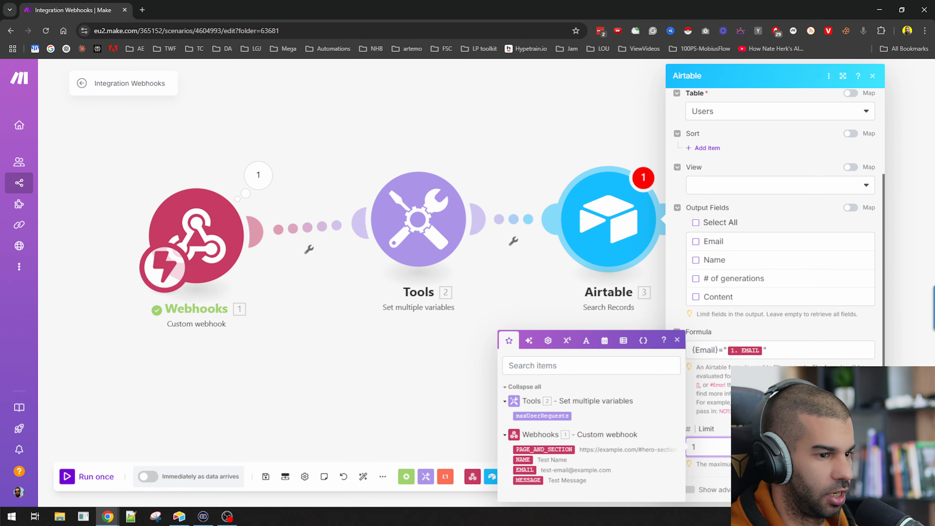
{"action": "scroll", "coordinate": [543, 358], "scroll_direction": "down", "scroll_amount": 1}
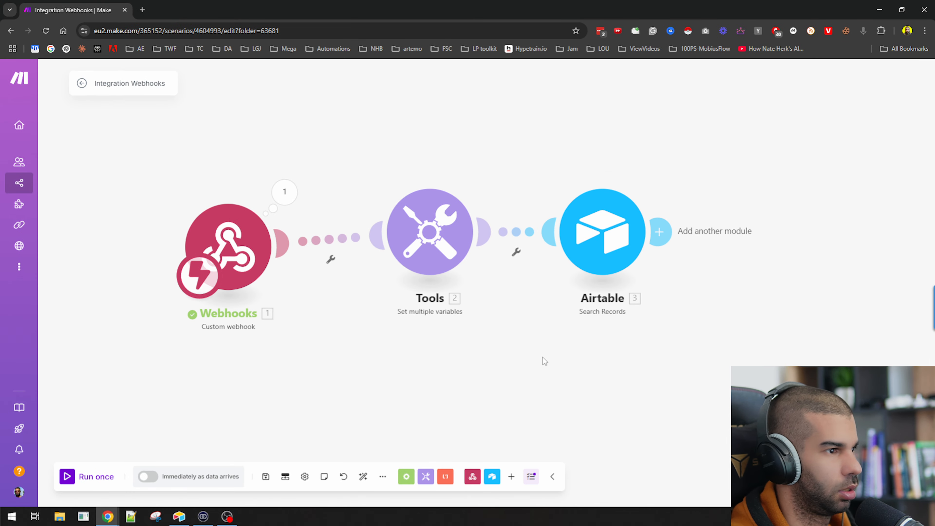
{"action": "left_click_drag", "start_coordinate": [561, 389], "coordinate": [522, 336]}
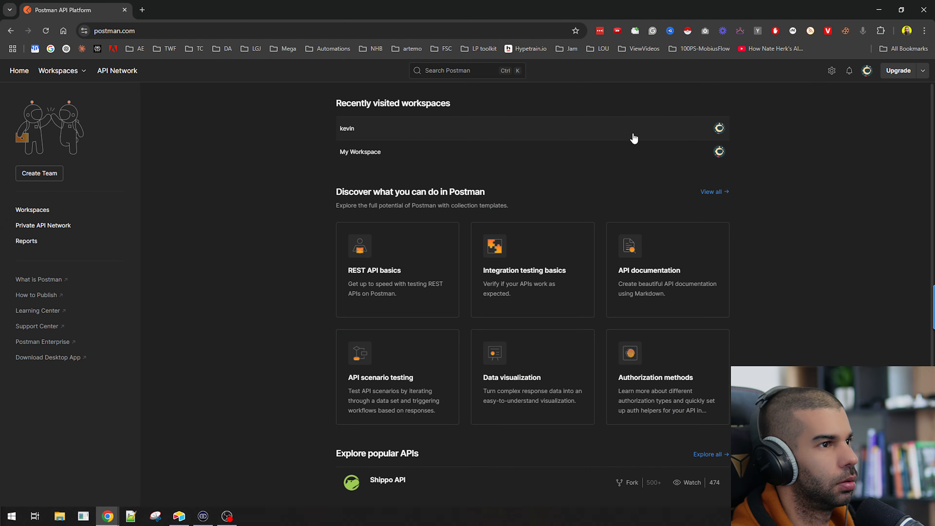
Start a new Postman request with a raw body, addressed to the copied webhook URL
{"action": "left_click", "coordinate": [621, 135]}
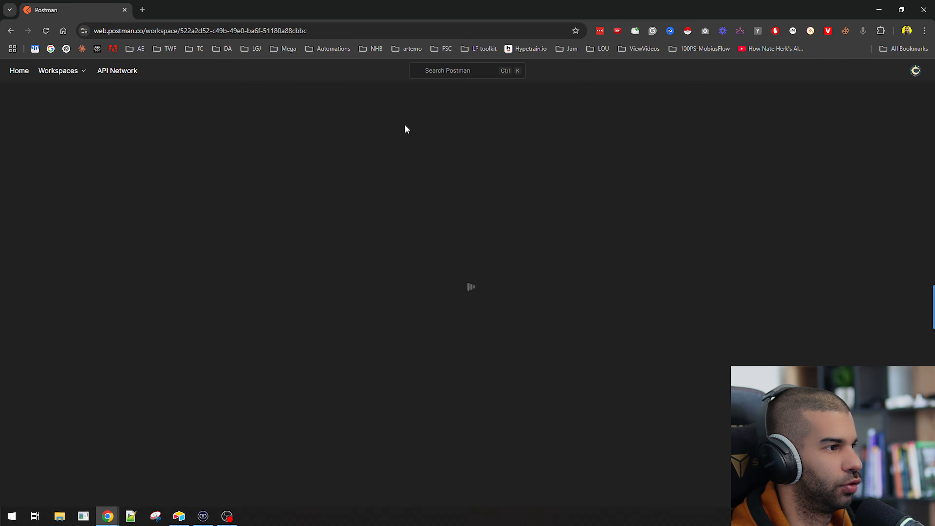
{"action": "key", "text": "alt+Tab"}
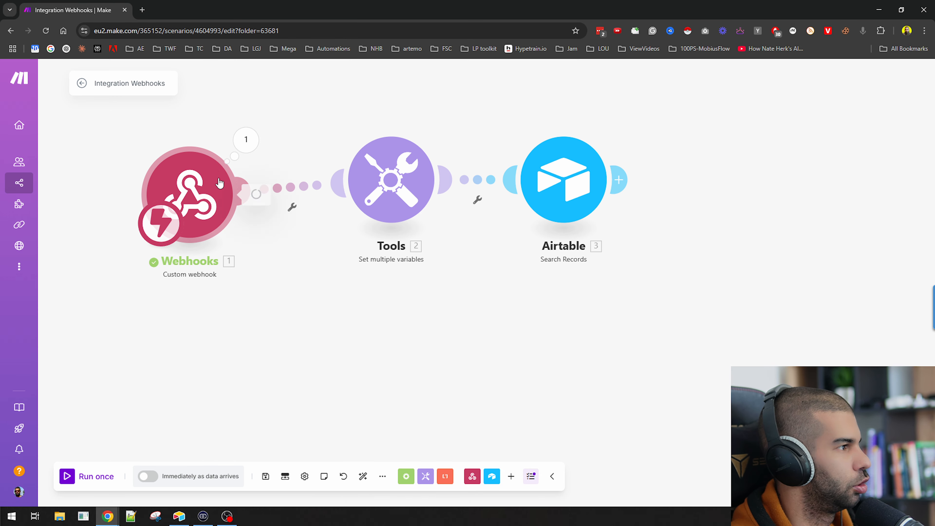
{"action": "left_click", "coordinate": [213, 170]}
{"action": "left_click", "coordinate": [440, 262]}
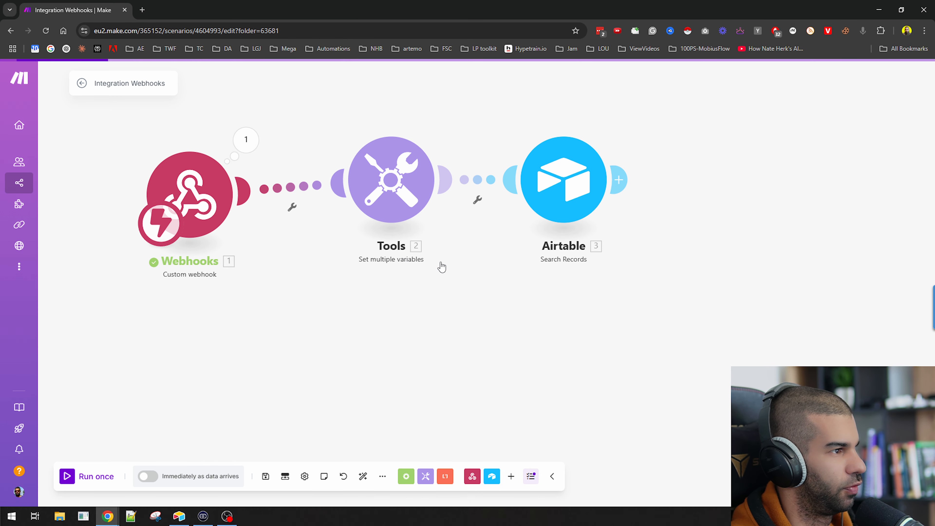
{"action": "key", "text": "alt+Tab"}
{"action": "left_click", "coordinate": [278, 92]}
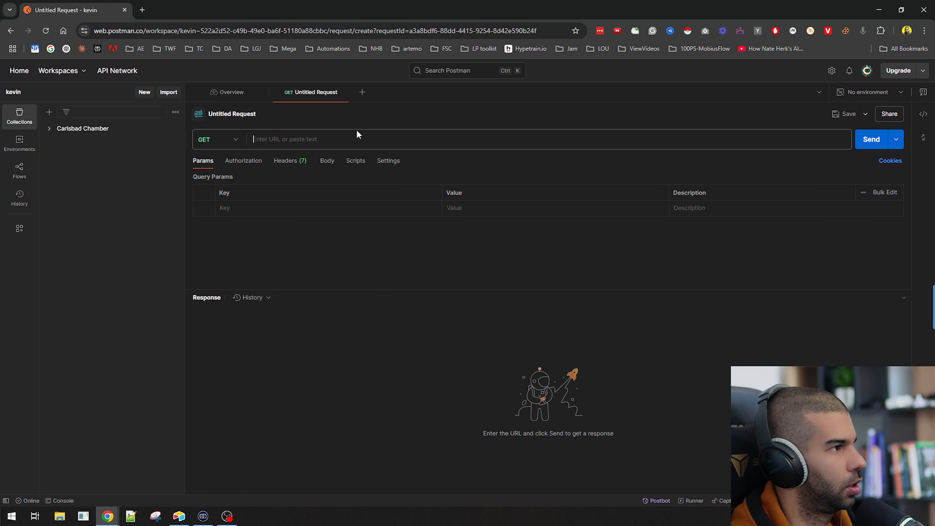
{"action": "left_click", "coordinate": [326, 162]}
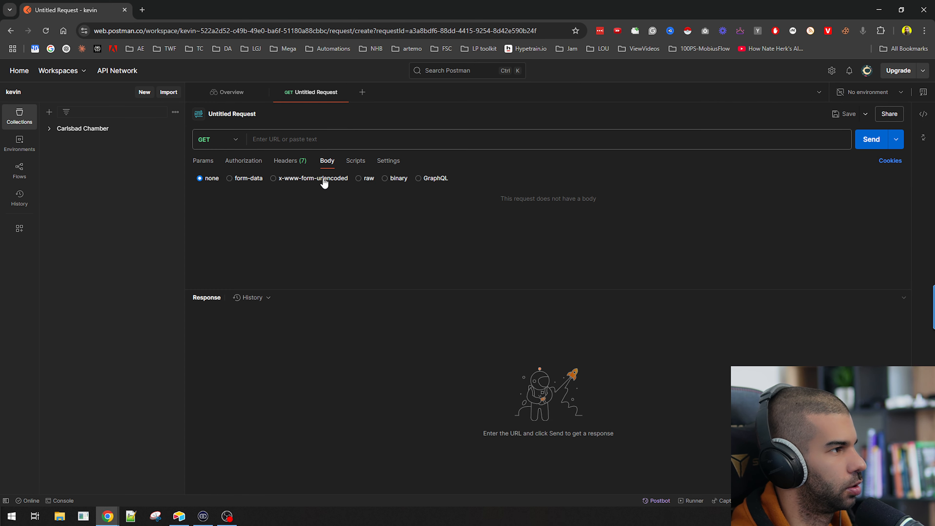
{"action": "left_click", "coordinate": [358, 178]}
{"action": "left_click", "coordinate": [341, 143]}
Copy the webhook's last output bundle as JSON and run the scenario once
{"action": "key", "text": "alt+Tab"}
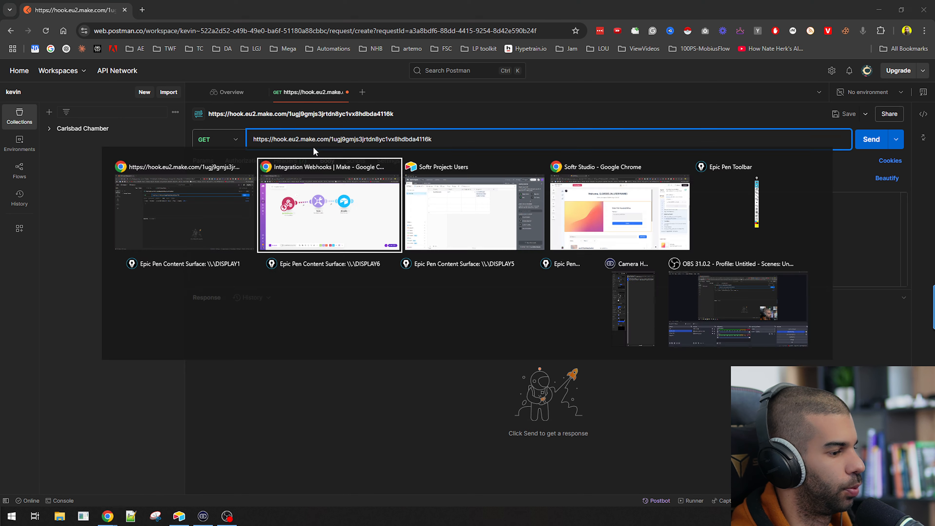
{"action": "left_click", "coordinate": [247, 140]}
{"action": "left_click", "coordinate": [476, 114]}
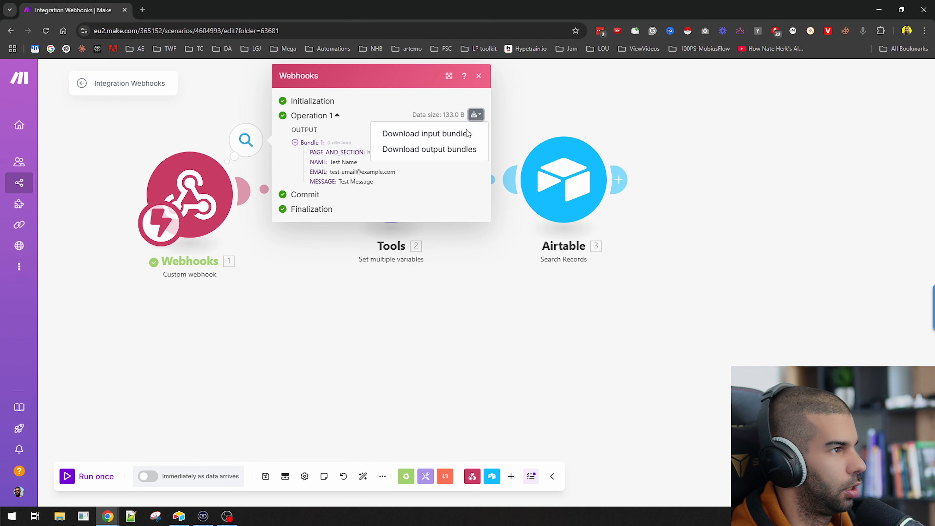
{"action": "left_click", "coordinate": [411, 150]}
{"action": "left_click_drag", "start_coordinate": [289, 171], "coordinate": [271, 102]}
{"action": "key", "text": "ctrl+c"}
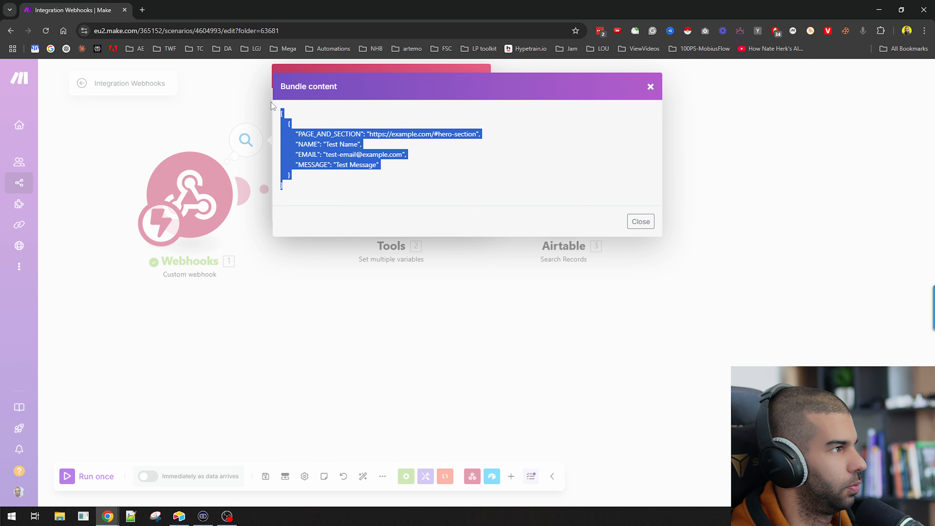
{"action": "left_click", "coordinate": [277, 306]}
{"action": "left_click", "coordinate": [295, 332]}
{"action": "left_click", "coordinate": [290, 204]}
{"action": "left_click", "coordinate": [223, 328]}
{"action": "left_click", "coordinate": [92, 478]}
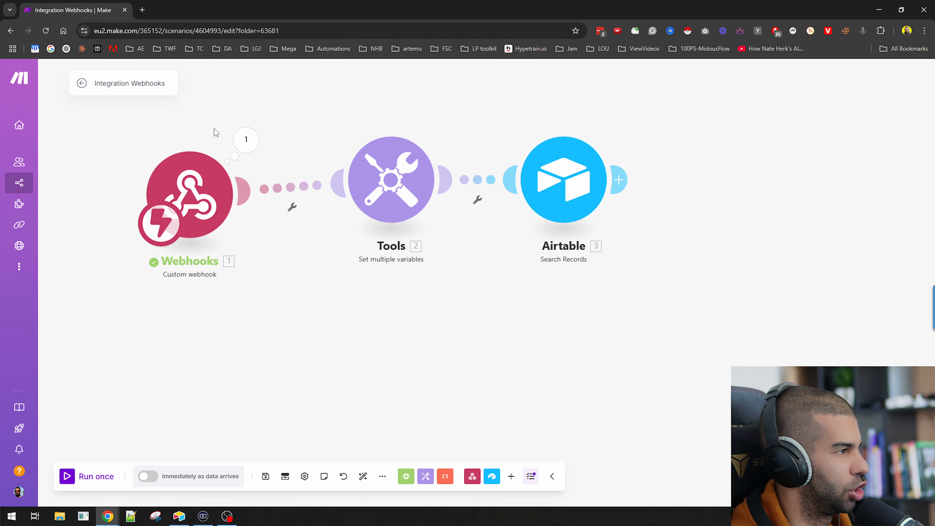
Paste the bundle JSON as the request body, changing EMAIL to the Airtable user's email address
{"action": "key", "text": "alt+Tab"}
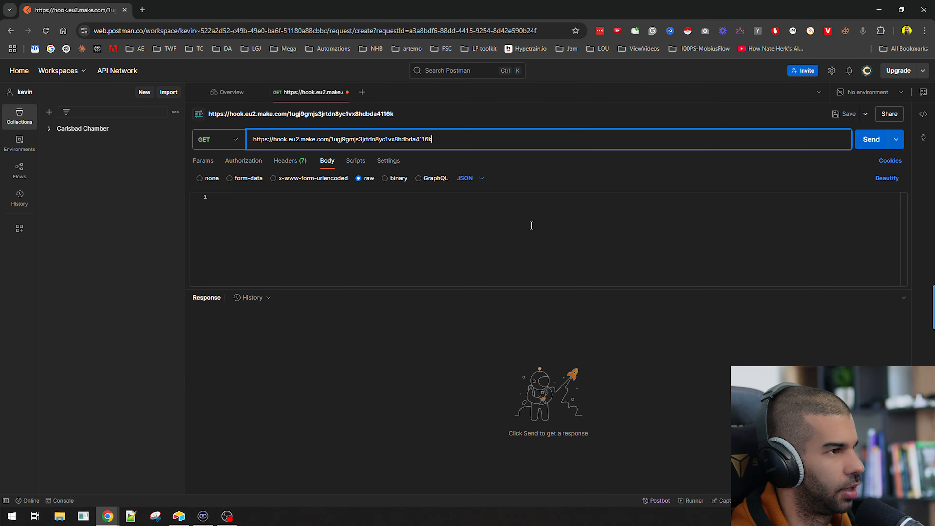
{"action": "left_click", "coordinate": [332, 233]}
{"action": "key", "text": "ctrl+v"}
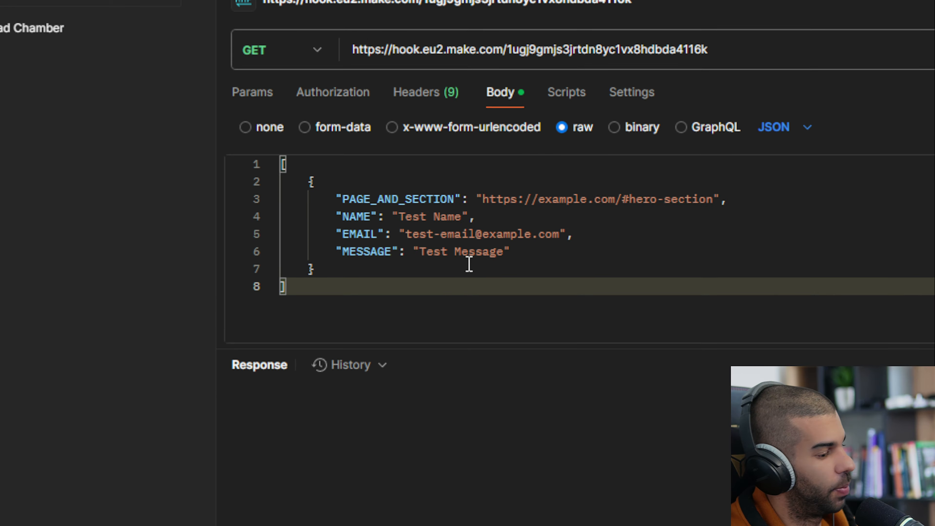
{"action": "left_click", "coordinate": [287, 231]}
{"action": "double_click", "coordinate": [421, 234]}
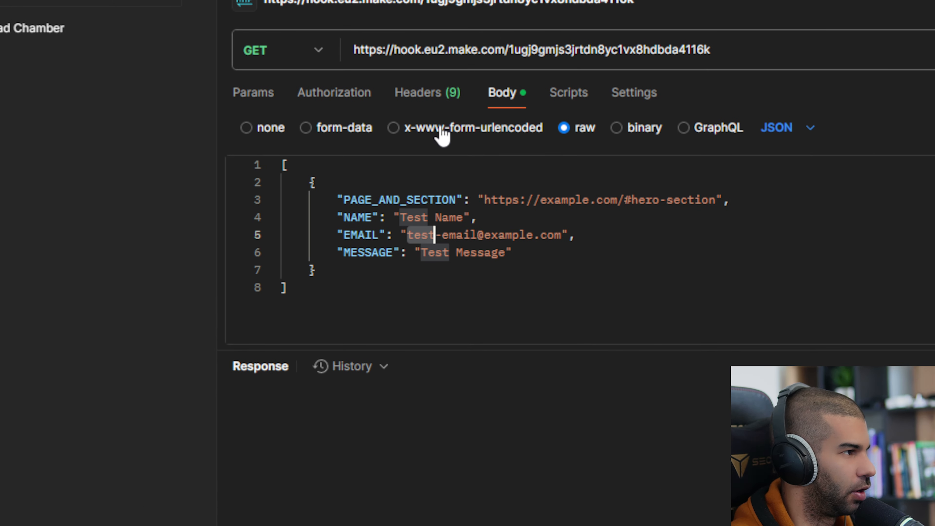
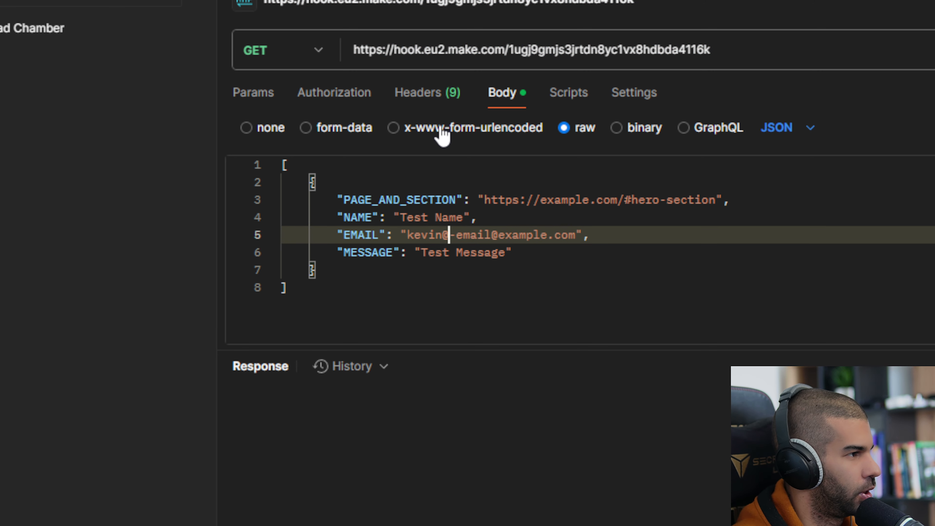
{"action": "key", "text": "Delete"}
{"action": "key", "text": "Delete"}
{"action": "key", "text": "Delete"}
{"action": "key", "text": "Delete"}
{"action": "key", "text": "Delete"}
{"action": "key", "text": "Delete"}
{"action": "key", "text": "Delete"}
{"action": "key", "text": "Delete"}
{"action": "key", "text": "Delete"}
{"action": "key", "text": "Delete"}
{"action": "key", "text": "Delete"}
{"action": "key", "text": "Delete"}
{"action": "key", "text": "Delete"}
{"action": "key", "text": "Delete"}
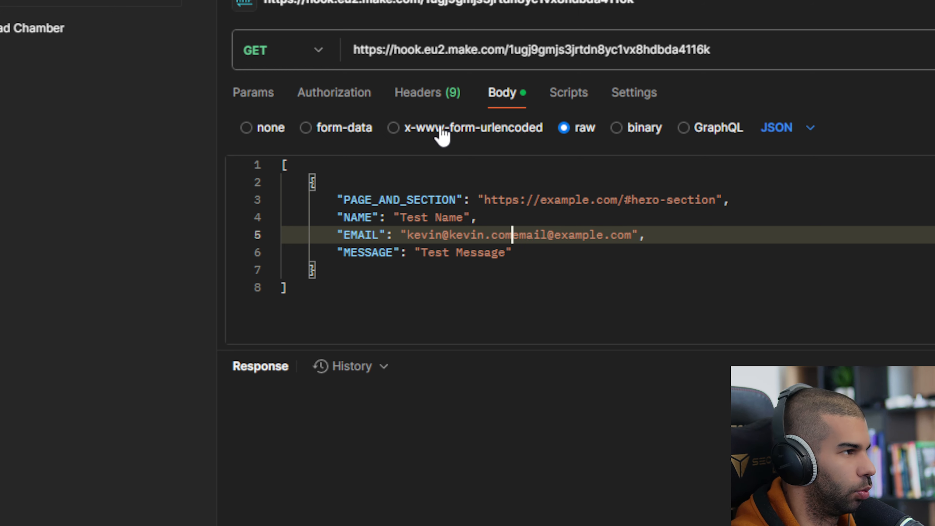
{"action": "key", "text": "alt+Tab"}
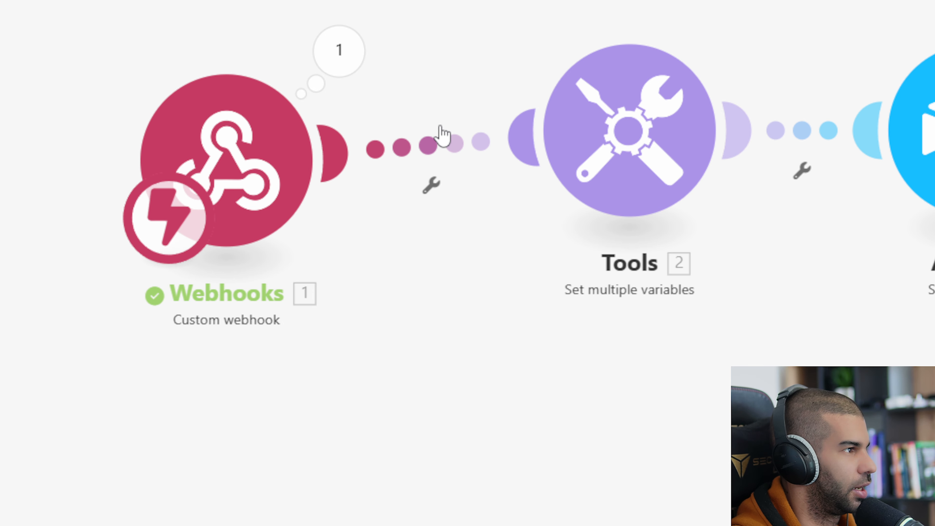
{"action": "key", "text": "alt+Tab"}
{"action": "key", "text": "alt+Tab"}
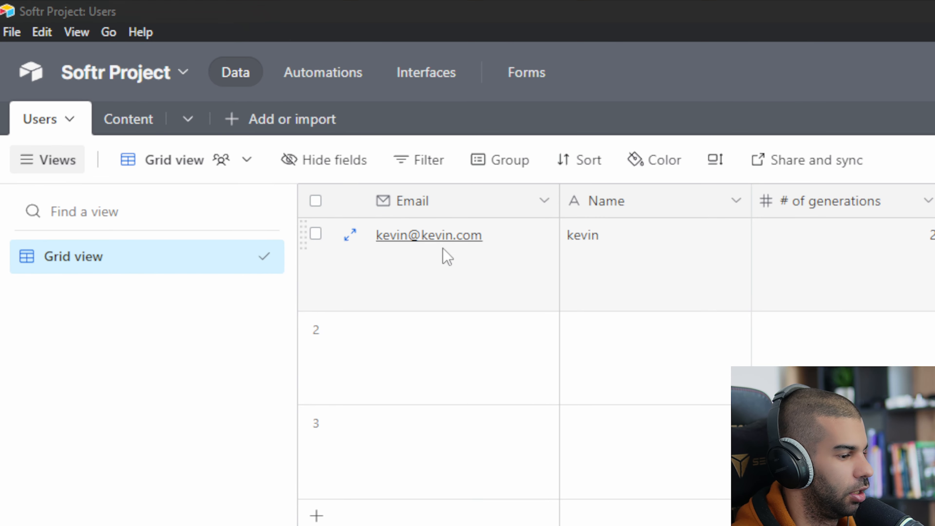
{"action": "key", "text": "alt+Tab"}
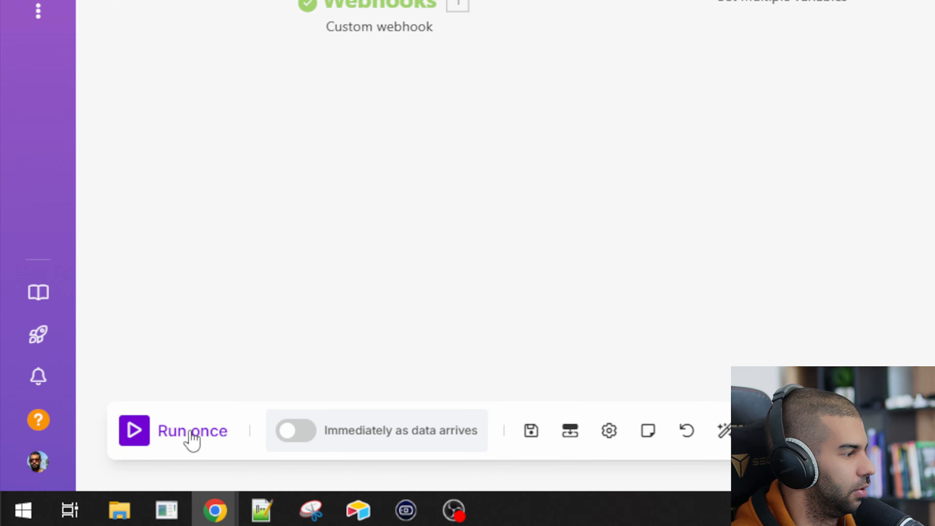
Send the Postman test during a scenario run and confirm Airtable returns the user's 2 generations
{"action": "left_click", "coordinate": [190, 438]}
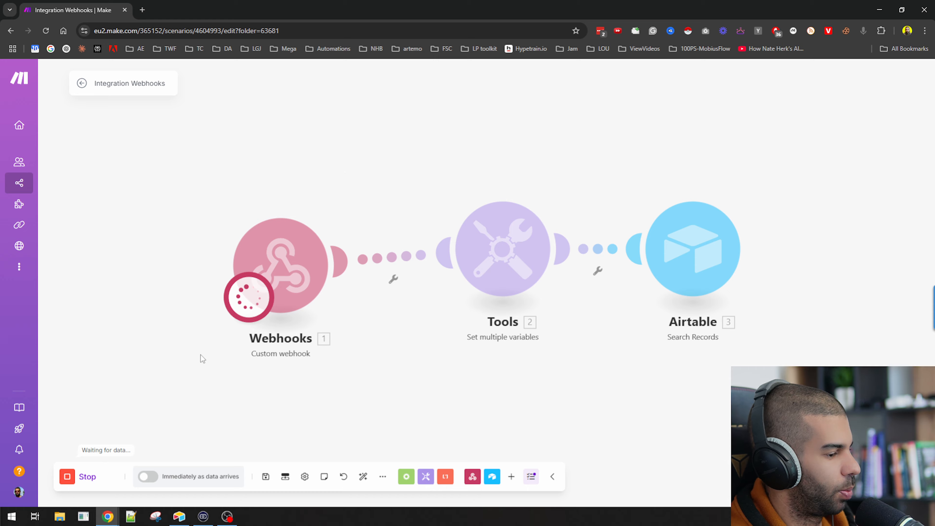
{"action": "key", "text": "alt+Tab"}
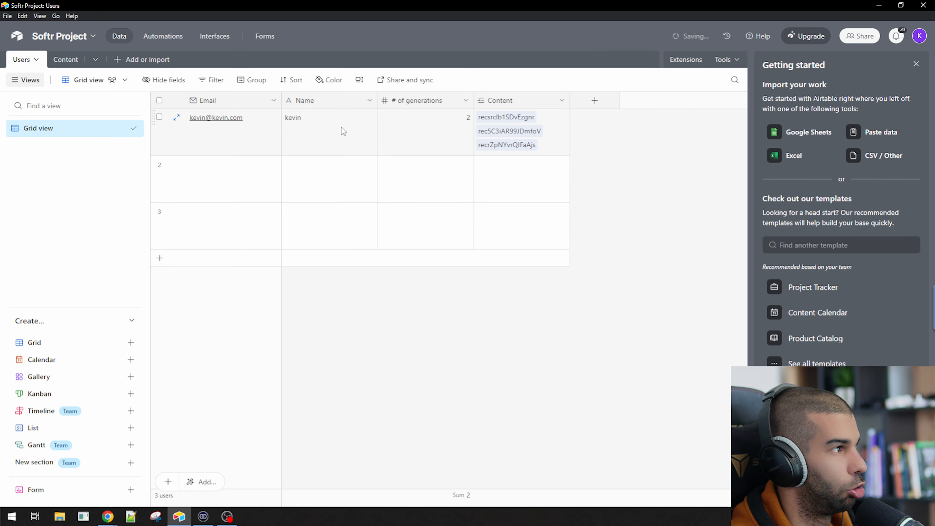
{"action": "key", "text": "alt+Tab"}
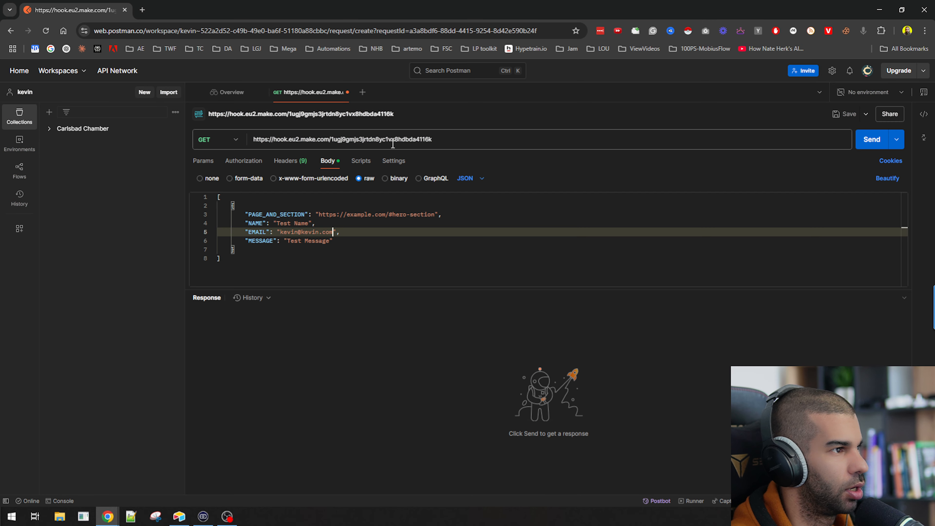
{"action": "left_click", "coordinate": [872, 142]}
{"action": "key", "text": "alt+Tab"}
{"action": "key", "text": "alt+Tab"}
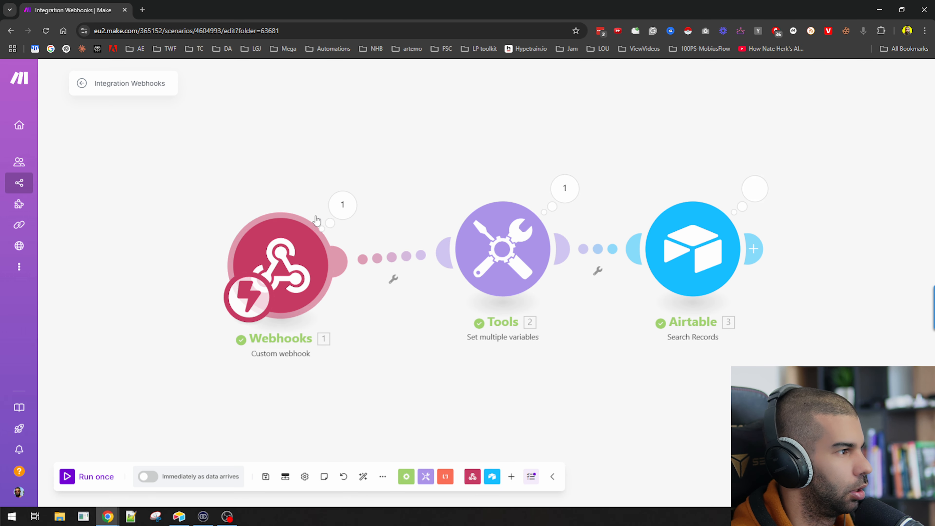
{"action": "left_click", "coordinate": [340, 208]}
{"action": "left_click_drag", "start_coordinate": [432, 234], "coordinate": [464, 233]}
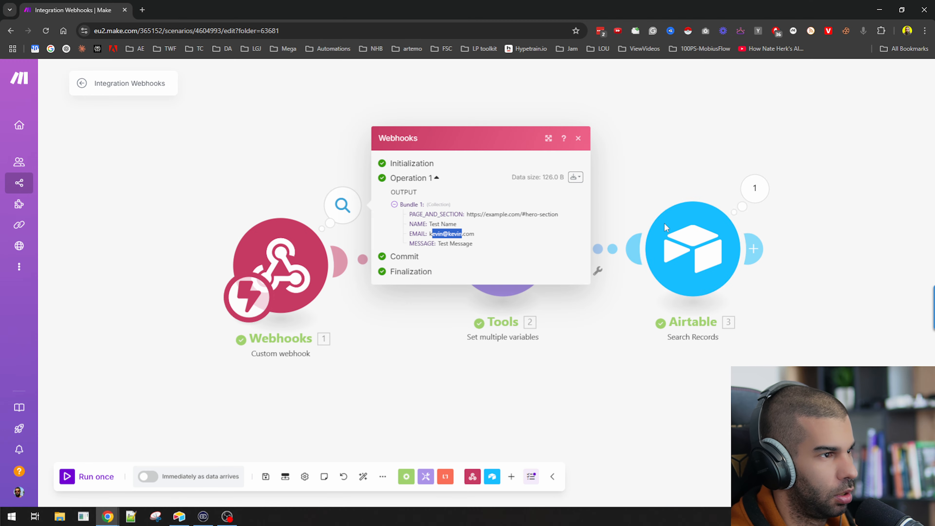
{"action": "left_click", "coordinate": [754, 188]}
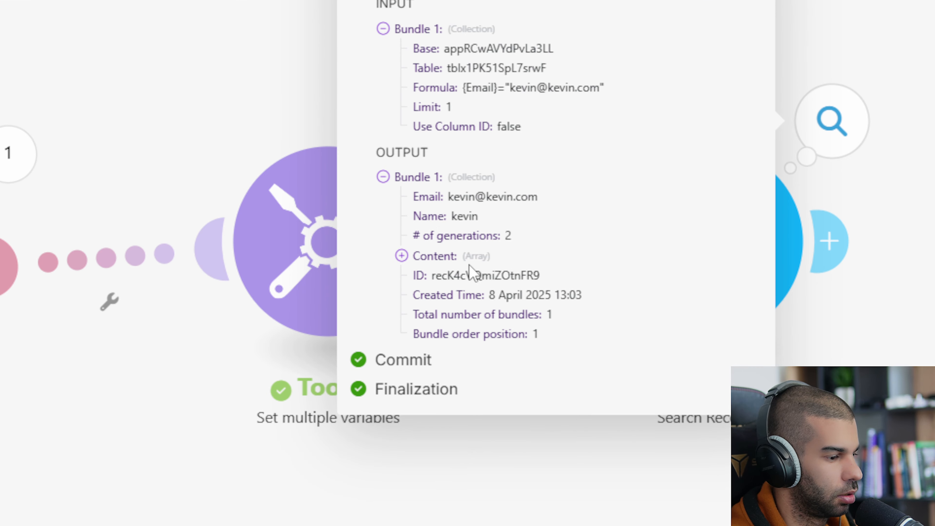
{"action": "left_click", "coordinate": [435, 257]}
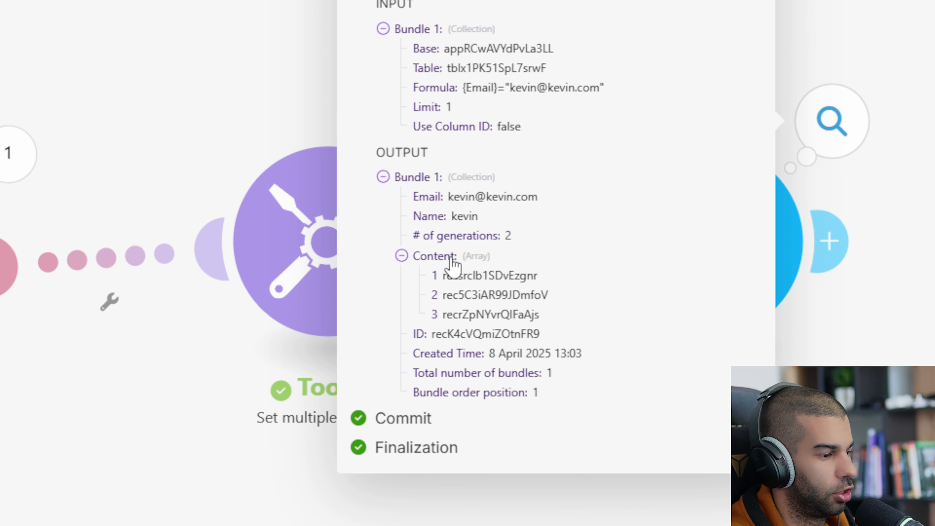
{"action": "left_click_drag", "start_coordinate": [438, 236], "coordinate": [530, 249]}
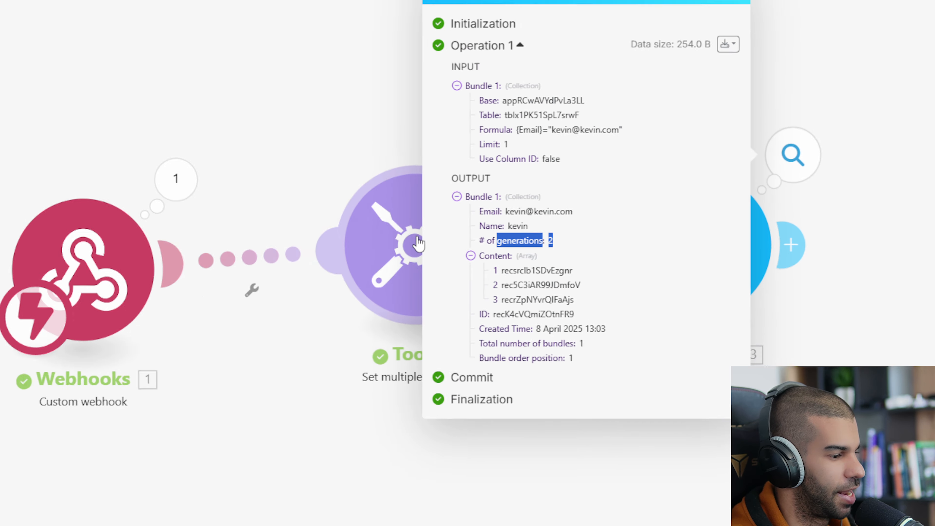
Check maxUserRequests is 5 in the Tools variables module and recentre the canvas
{"action": "left_click", "coordinate": [326, 241]}
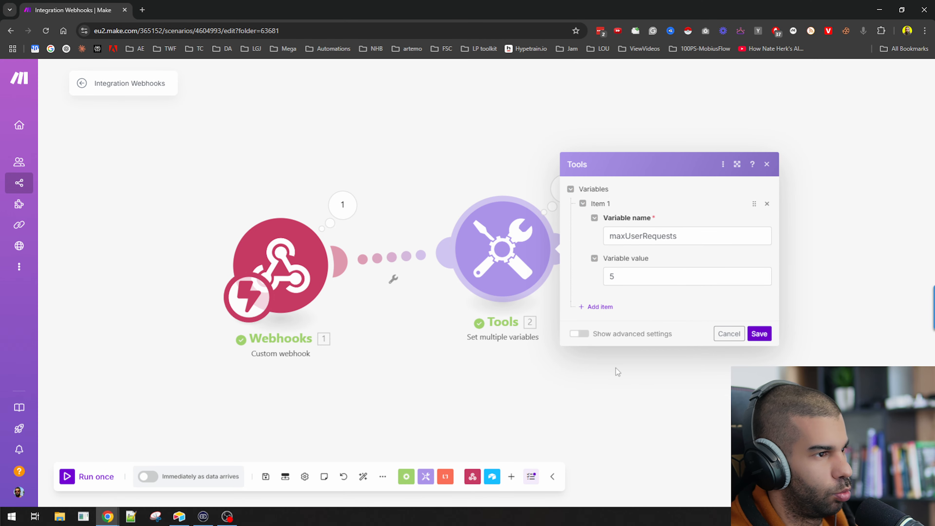
{"action": "left_click", "coordinate": [489, 438]}
{"action": "left_click_drag", "start_coordinate": [702, 454], "coordinate": [304, 414]}
{"action": "scroll", "coordinate": [523, 355], "scroll_direction": "down", "scroll_amount": 2}
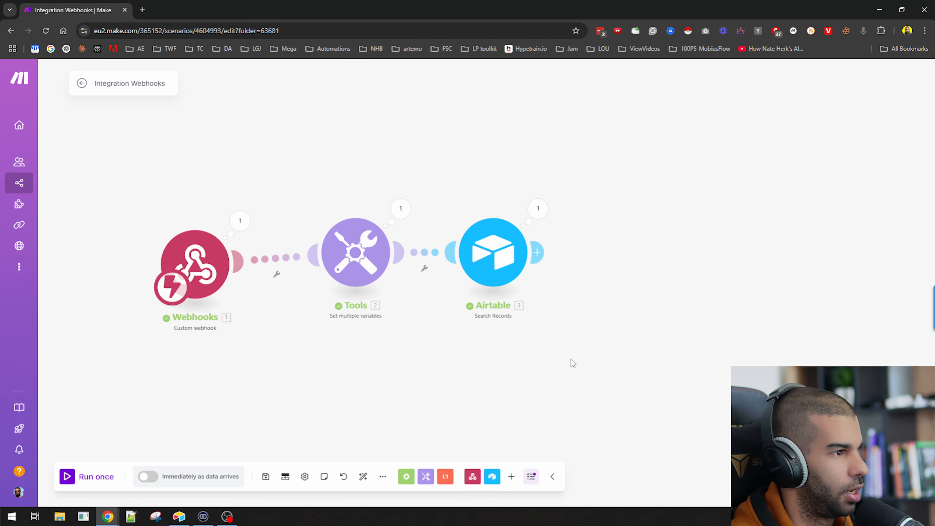
{"action": "left_click_drag", "start_coordinate": [576, 365], "coordinate": [528, 346]}
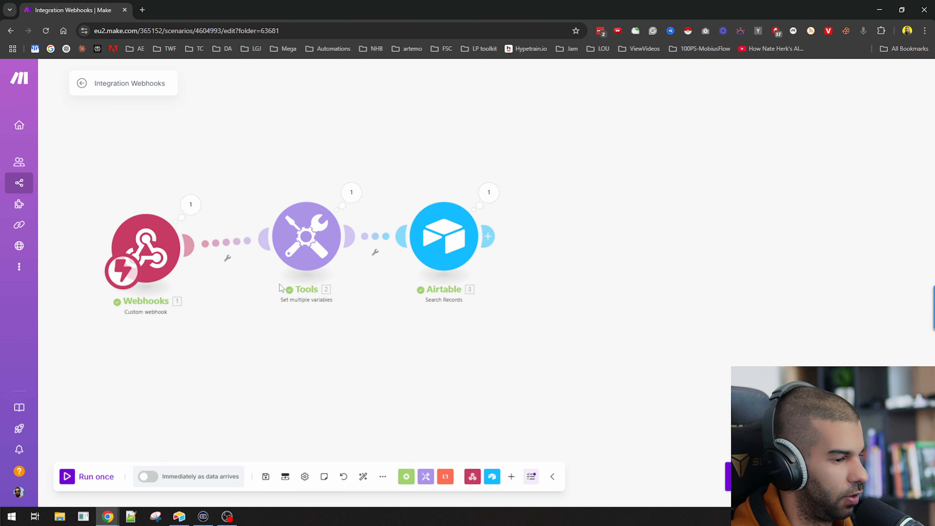
Rename the scenario to 'Softr youtube example'
{"action": "left_click", "coordinate": [128, 84]}
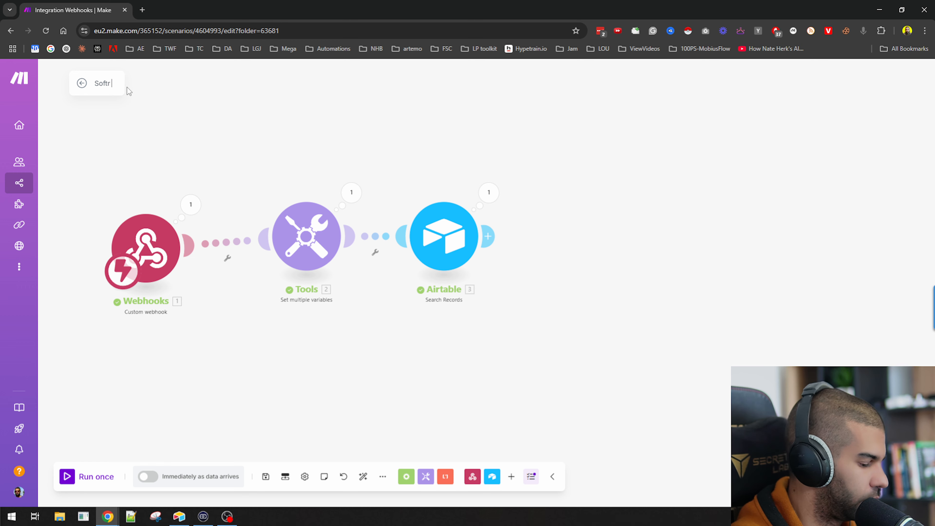
{"action": "type", "text": "Softr youtube "}
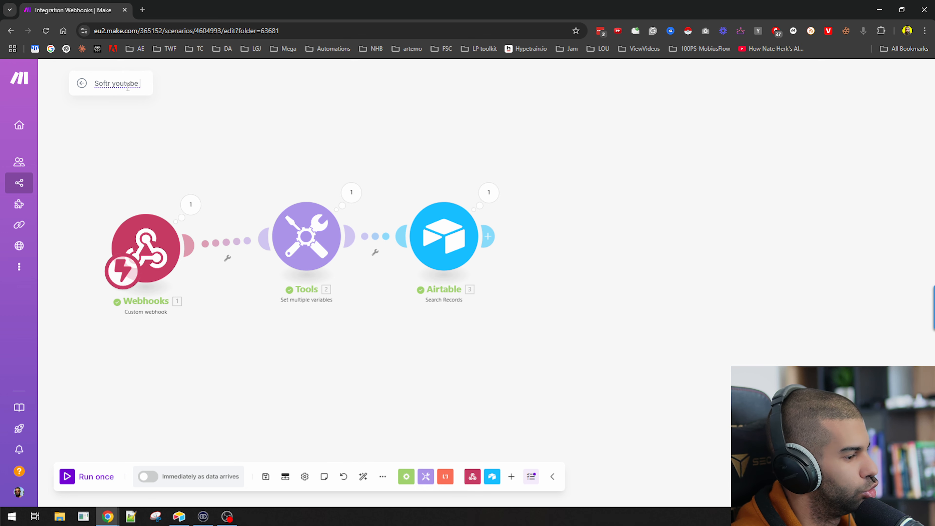
{"action": "type", "text": "example"}
{"action": "left_click", "coordinate": [444, 239]}
Add a Flow Control Router after the Airtable search and start the first route's filter
{"action": "left_click", "coordinate": [406, 166]}
{"action": "left_click", "coordinate": [489, 237]}
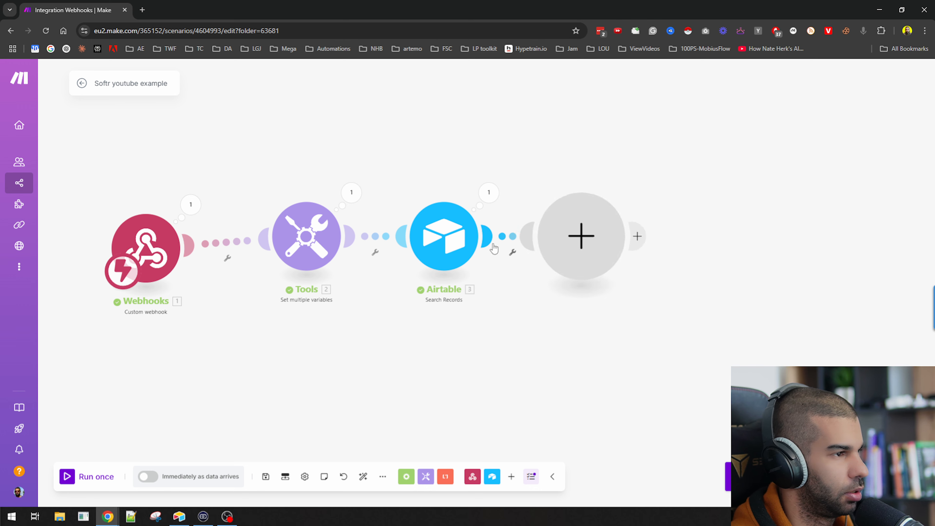
{"action": "left_click", "coordinate": [667, 233]}
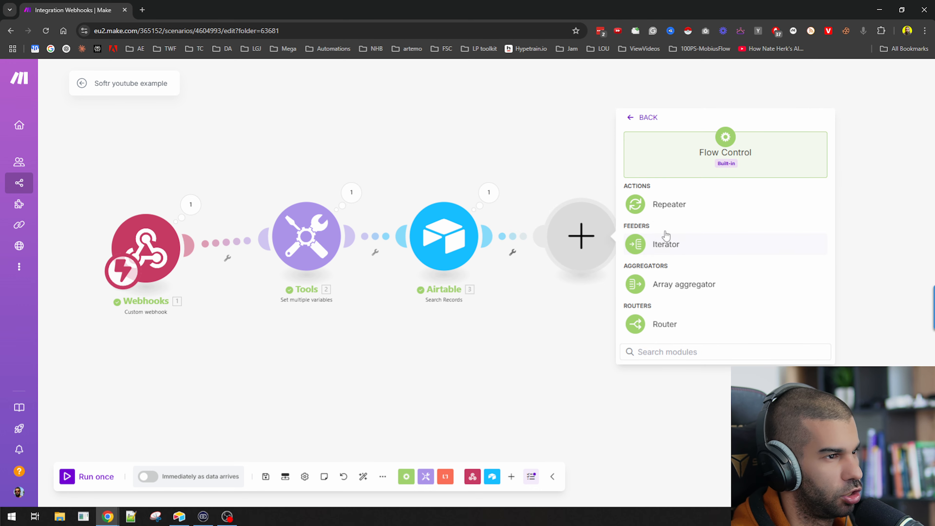
{"action": "left_click", "coordinate": [665, 324]}
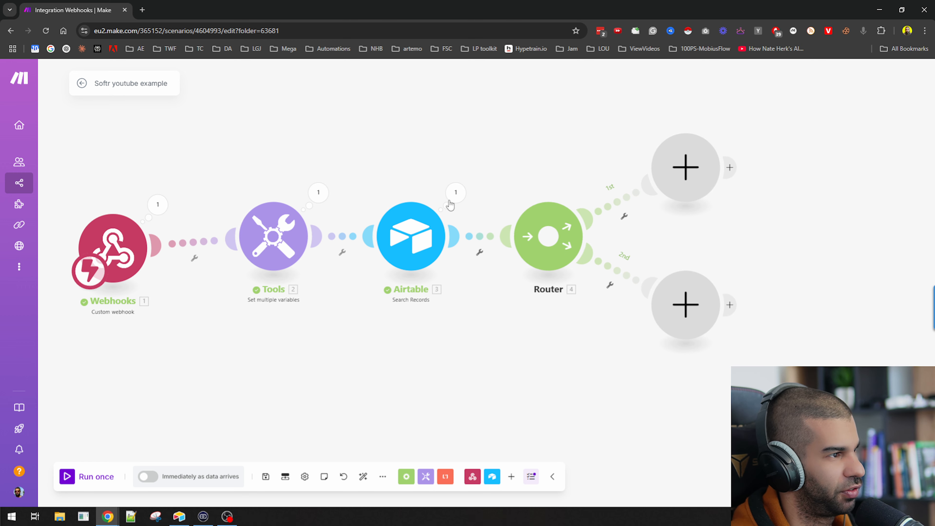
{"action": "left_click", "coordinate": [621, 202]}
Filter the first route 'requests exceeded?' on # of generations greater than or equal to maxUserRequests
{"action": "left_click", "coordinate": [665, 134]}
{"action": "type", "text": "r"}
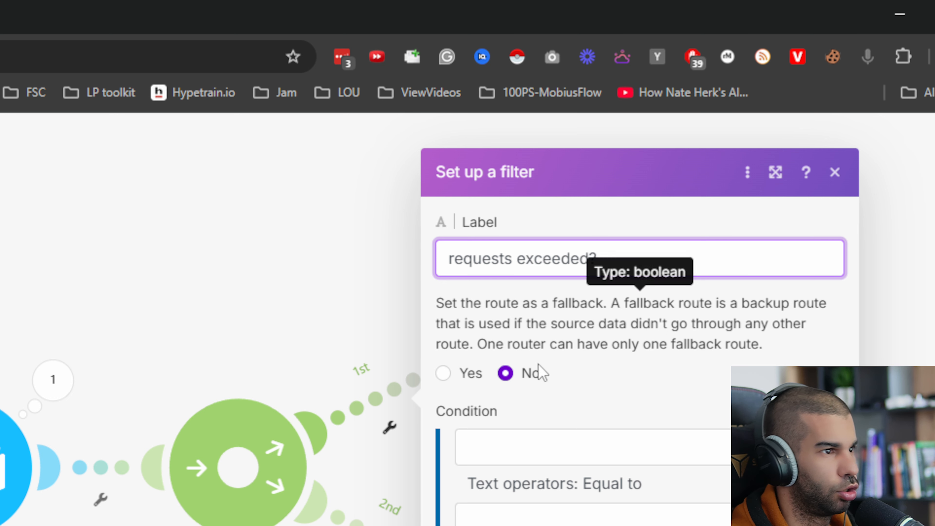
{"action": "left_click", "coordinate": [555, 456]}
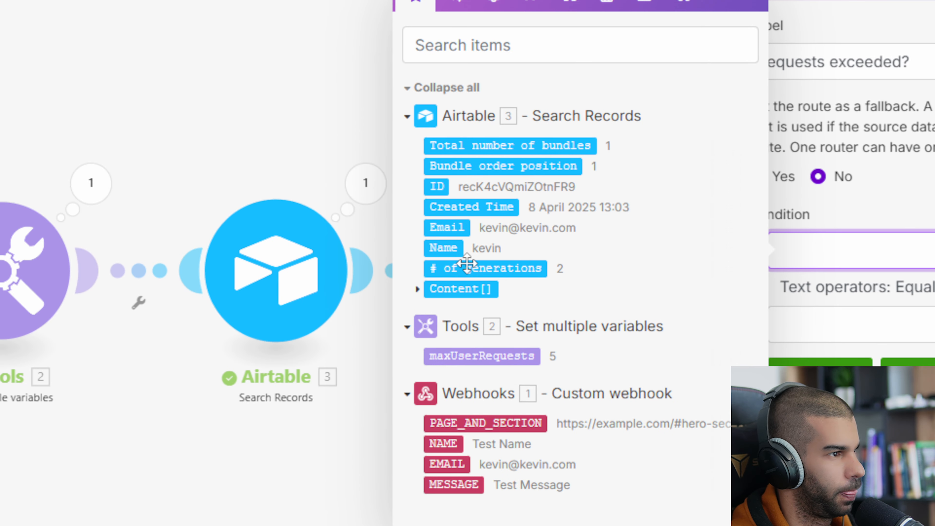
{"action": "left_click", "coordinate": [450, 217]}
{"action": "left_click", "coordinate": [846, 298]}
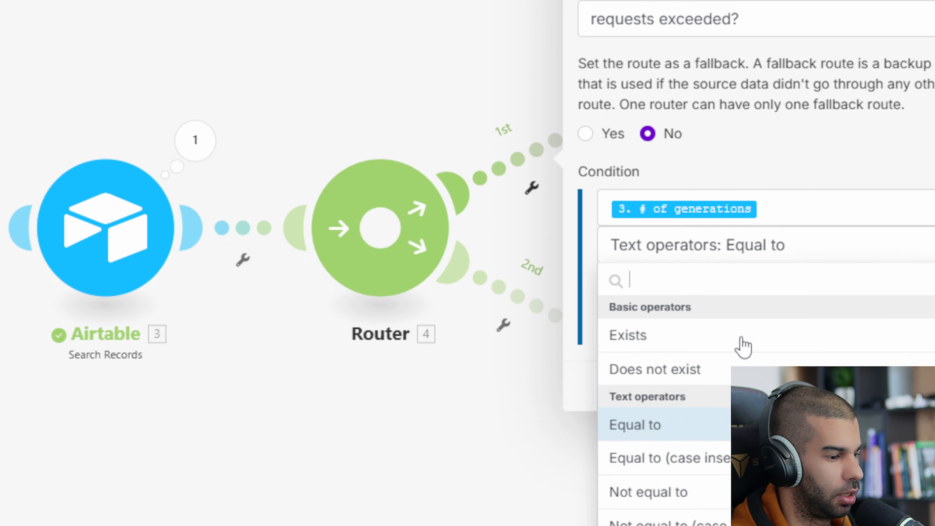
{"action": "scroll", "coordinate": [897, 431], "scroll_direction": "down", "scroll_amount": 10}
{"action": "scroll", "coordinate": [508, 272], "scroll_direction": "up", "scroll_amount": 8}
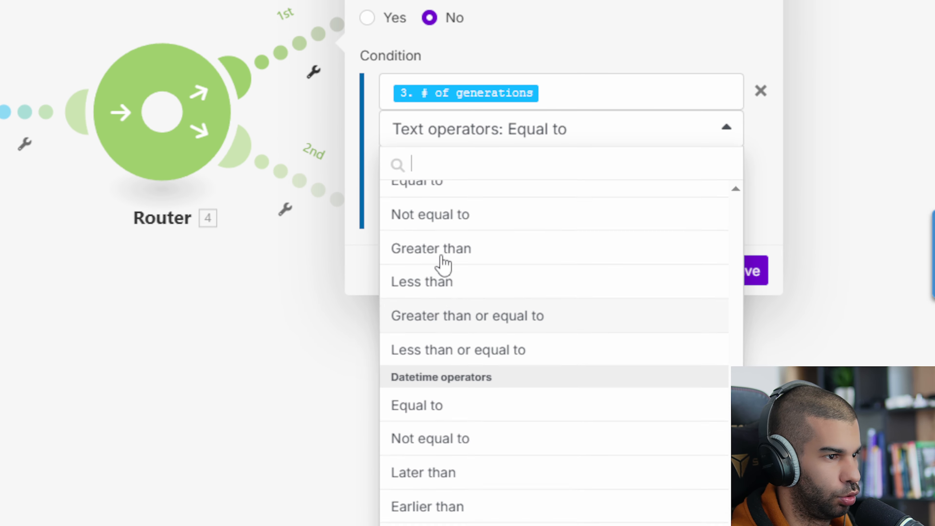
{"action": "scroll", "coordinate": [449, 234], "scroll_direction": "down", "scroll_amount": 5}
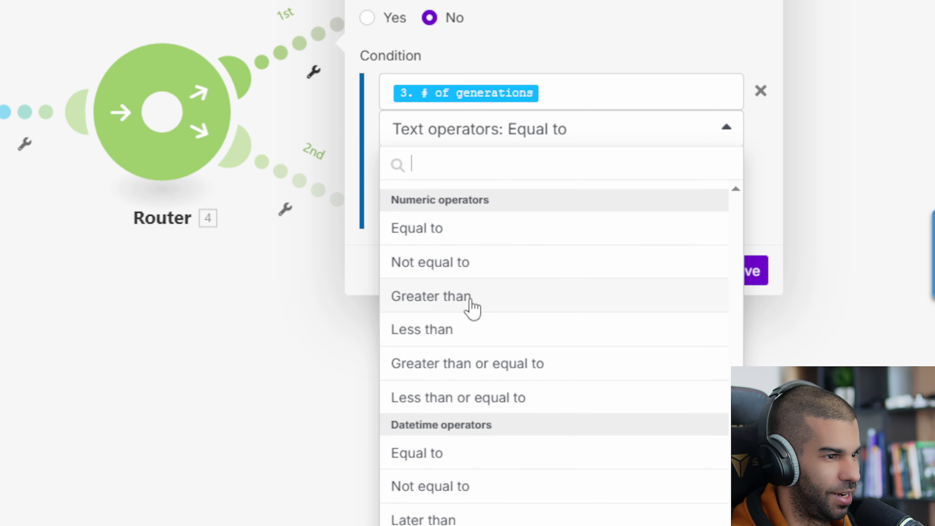
{"action": "left_click", "coordinate": [472, 364]}
{"action": "left_click", "coordinate": [427, 173]}
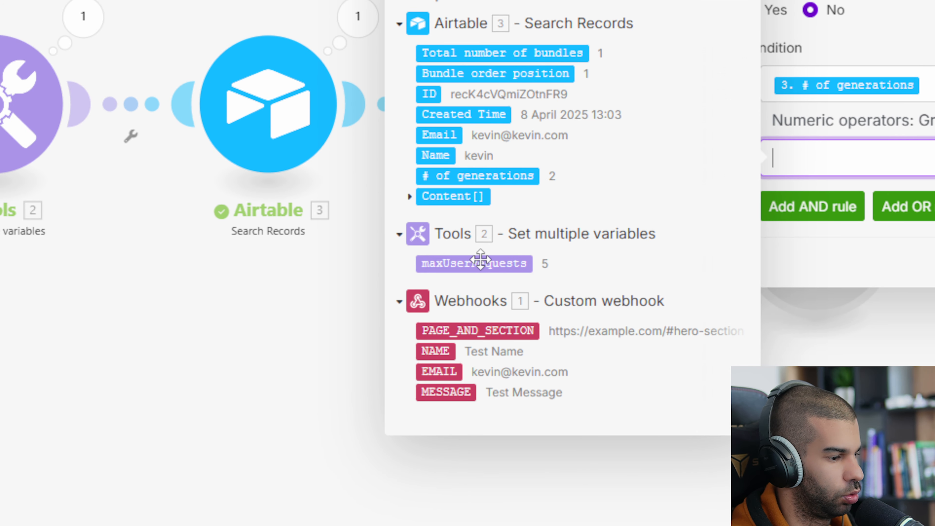
{"action": "left_click", "coordinate": [94, 271]}
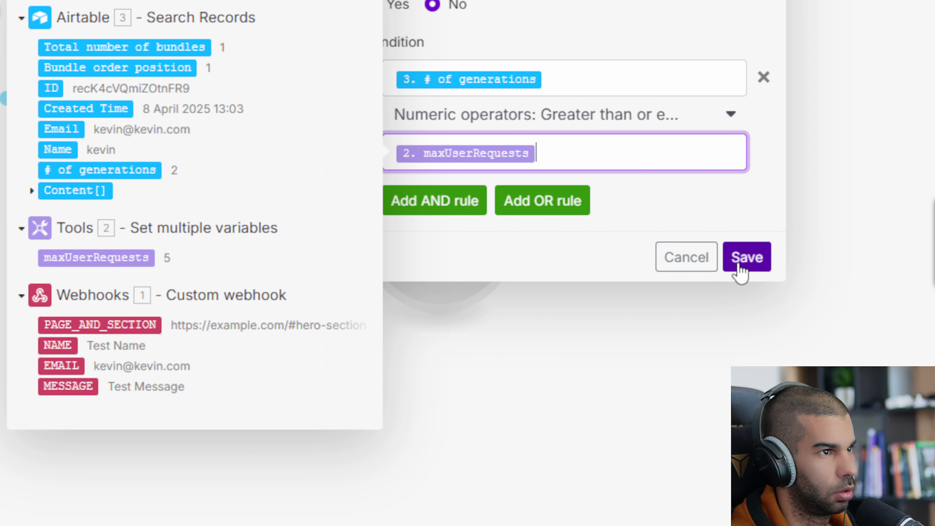
{"action": "left_click", "coordinate": [741, 265]}
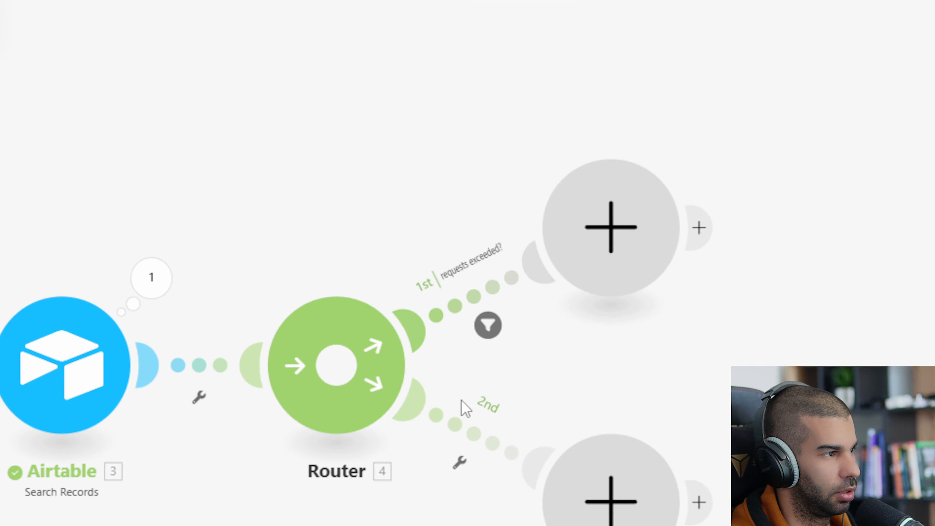
Relabel the first route 'requests exceeded' and make the second a fallback 'requests NOT exceeded'
{"action": "left_click", "coordinate": [461, 431]}
{"action": "left_click", "coordinate": [580, 295]}
{"action": "left_click", "coordinate": [472, 305]}
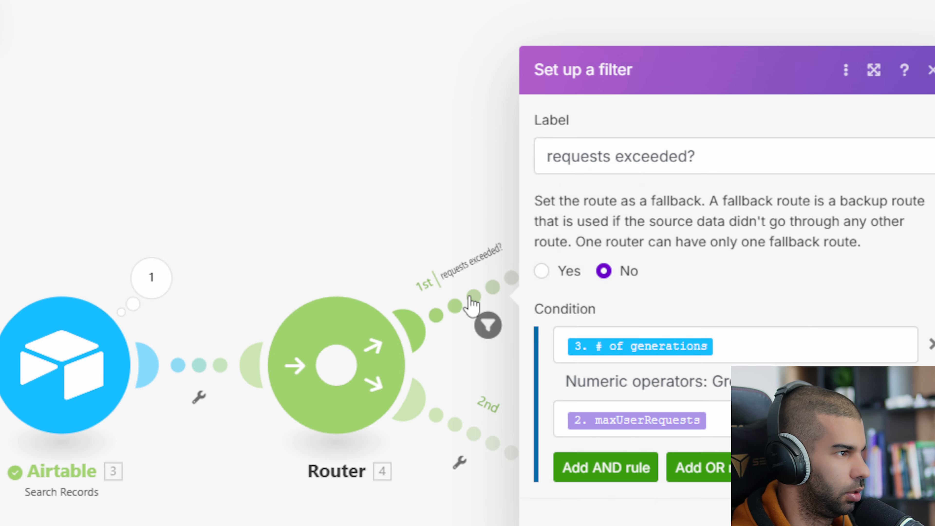
{"action": "left_click", "coordinate": [770, 161]}
{"action": "key", "text": "BackSpace"}
{"action": "key", "text": "ctrl+a"}
{"action": "key", "text": "ctrl+c"}
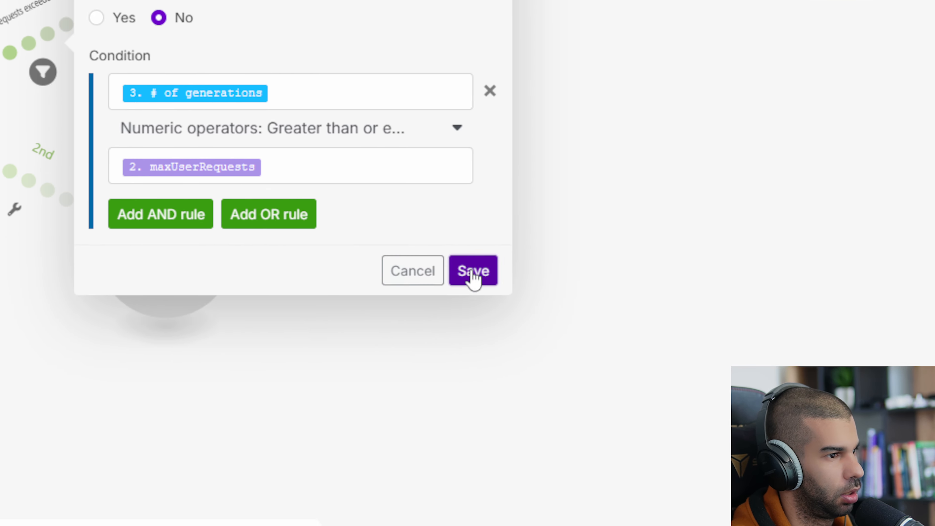
{"action": "left_click", "coordinate": [600, 416]}
{"action": "left_click", "coordinate": [156, 332]}
{"action": "key", "text": "ctrl+v"}
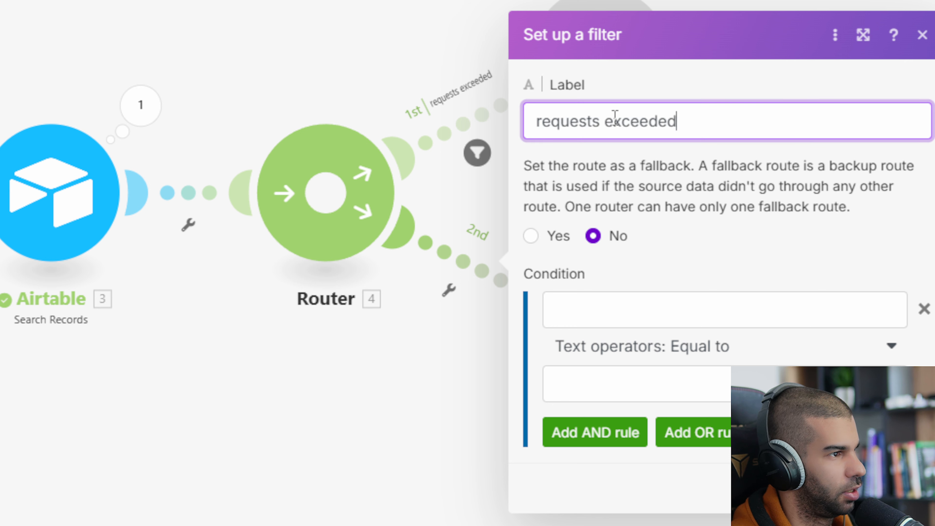
{"action": "type", "text": "NOT"}
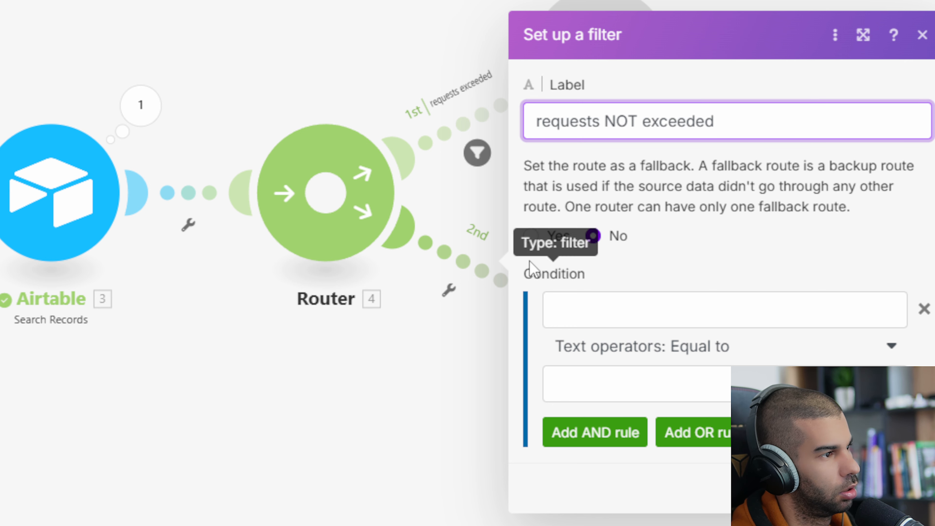
{"action": "left_click", "coordinate": [530, 235]}
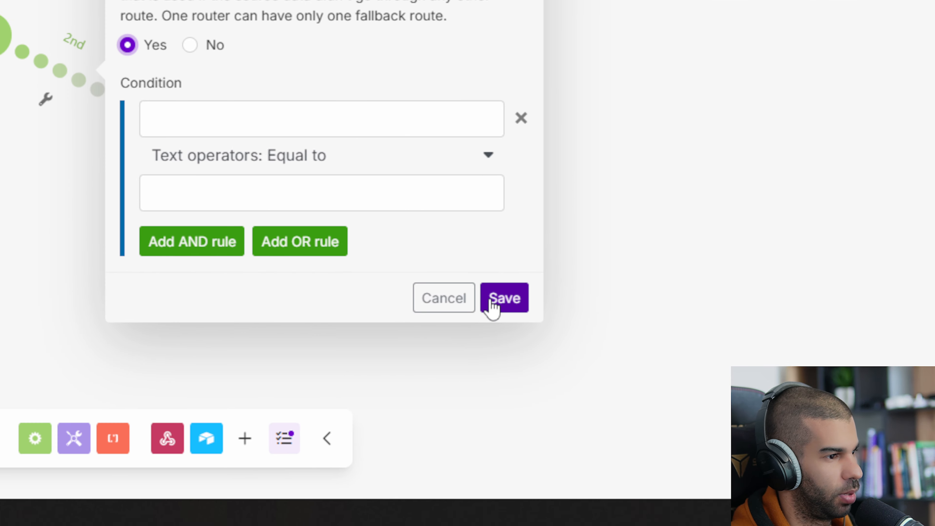
{"action": "left_click", "coordinate": [503, 297]}
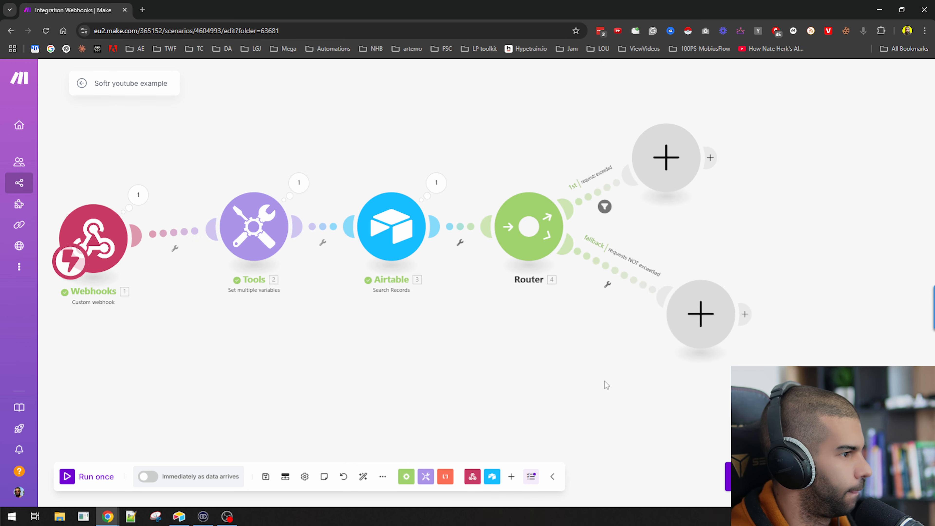
Inspect the webhook's received data and its sample message value
{"action": "left_click", "coordinate": [130, 197]}
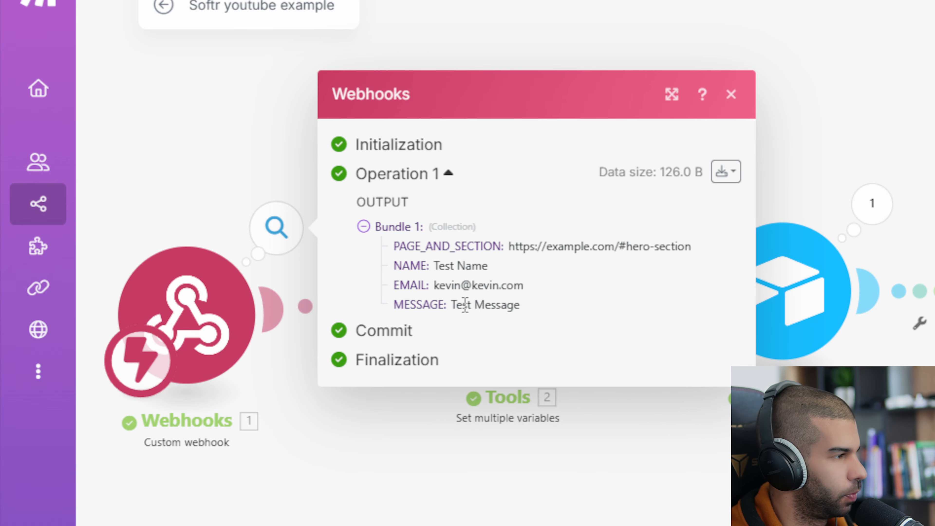
{"action": "left_click_drag", "start_coordinate": [452, 305], "coordinate": [495, 303]}
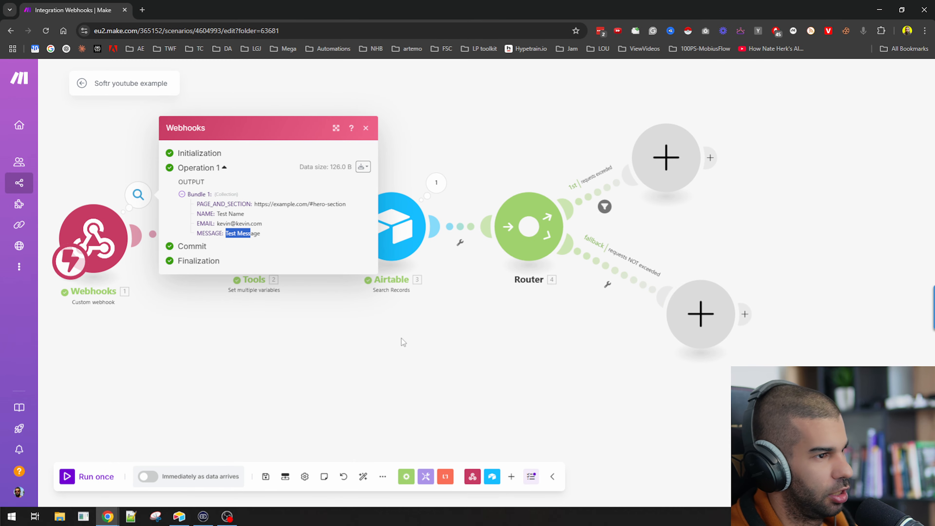
{"action": "left_click", "coordinate": [402, 343]}
Add an OpenAI Create a Completion step on the fallback route using GPT-4o, clearing max tokens
{"action": "left_click_drag", "start_coordinate": [709, 364], "coordinate": [497, 317]}
{"action": "left_click", "coordinate": [498, 319]}
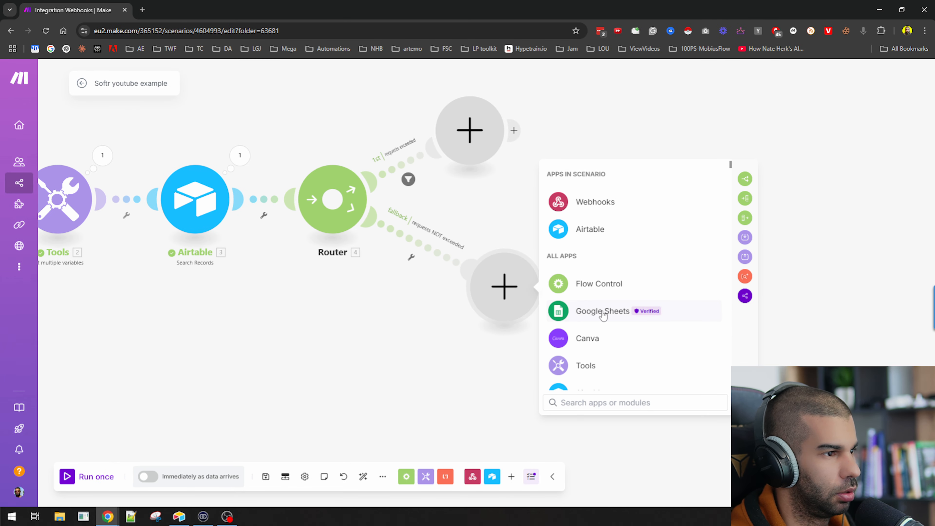
{"action": "type", "text": "openai"}
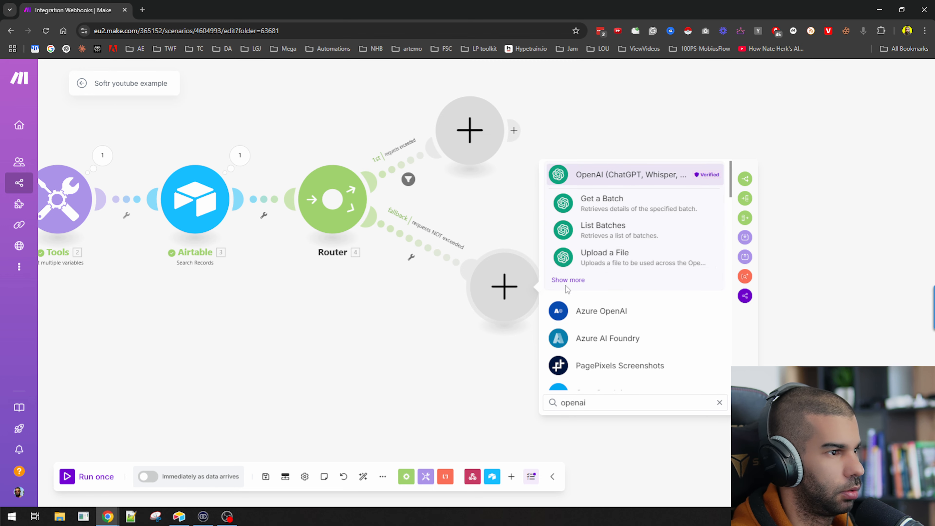
{"action": "left_click", "coordinate": [576, 279]}
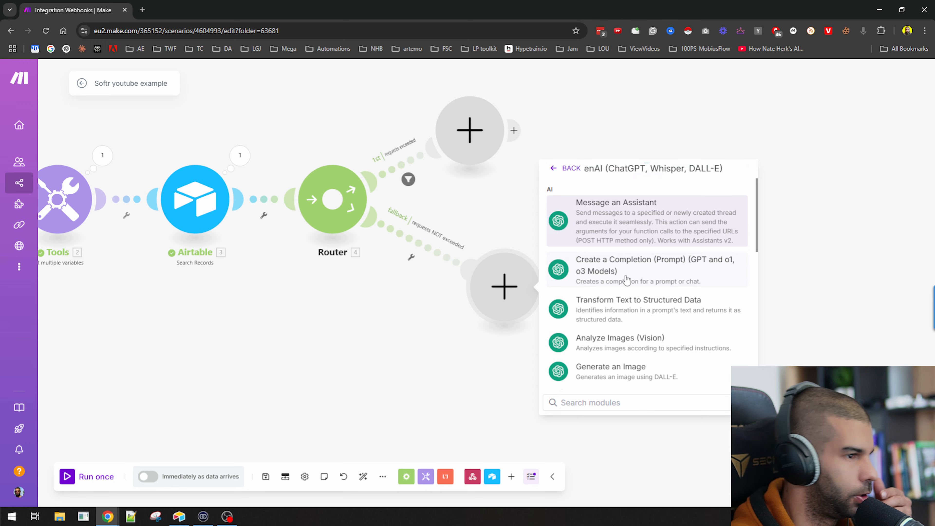
{"action": "left_click", "coordinate": [626, 280]}
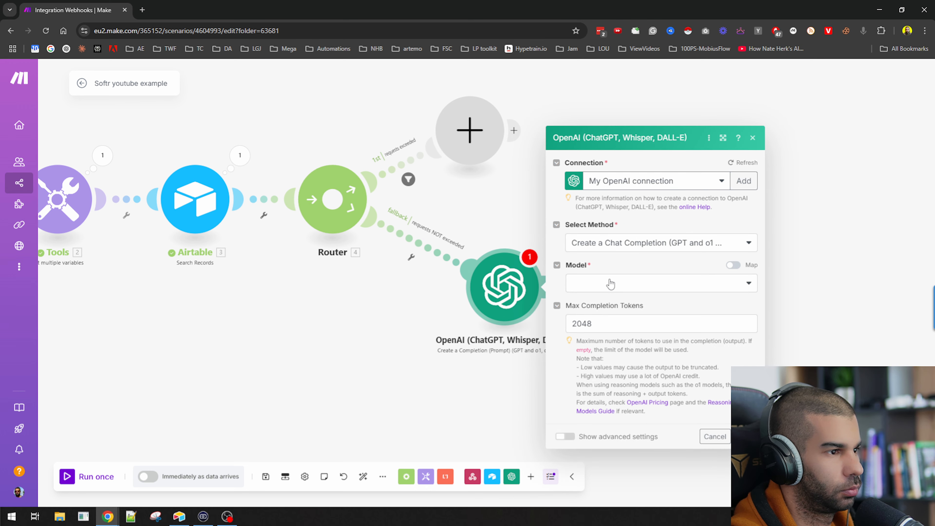
{"action": "left_click", "coordinate": [610, 284]}
{"action": "scroll", "coordinate": [636, 400], "scroll_direction": "down", "scroll_amount": 5}
{"action": "left_click", "coordinate": [617, 401]}
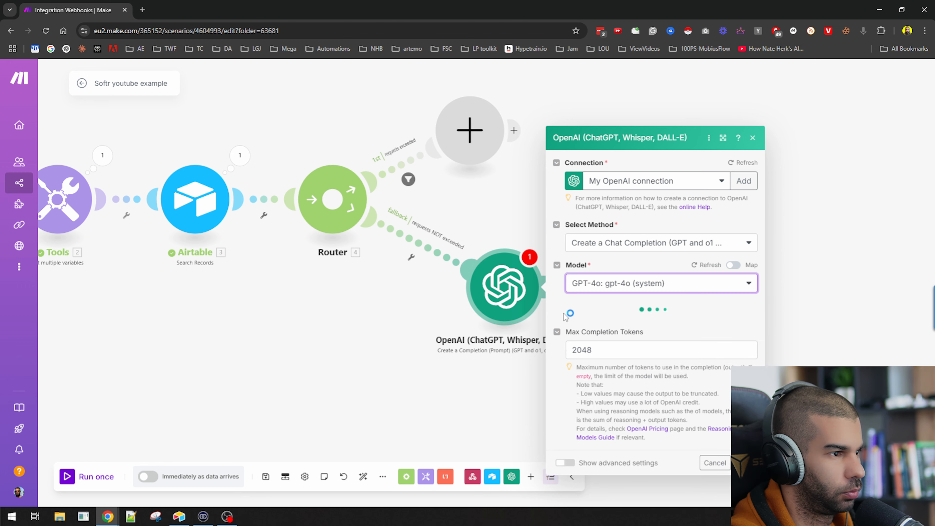
{"action": "double_click", "coordinate": [605, 354]}
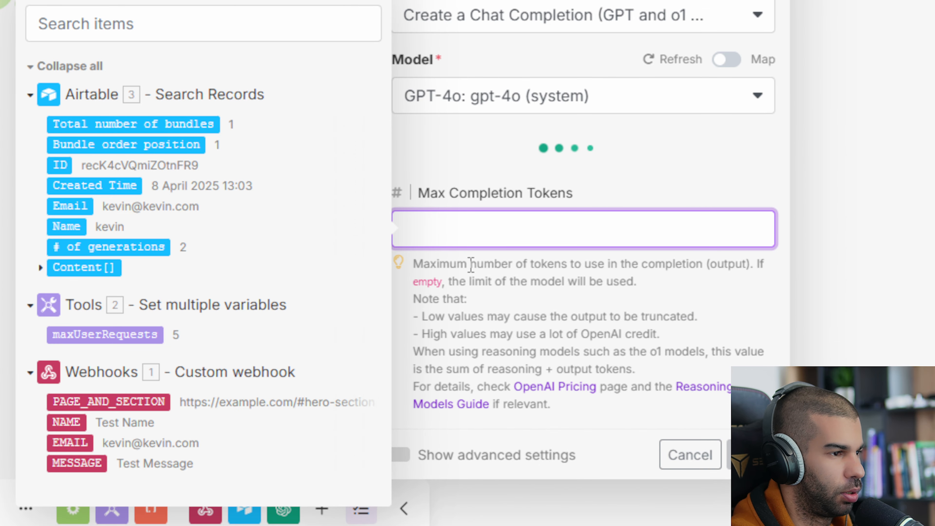
Add a Developer/System message holding the content-creator system prompt
{"action": "left_click", "coordinate": [455, 152]}
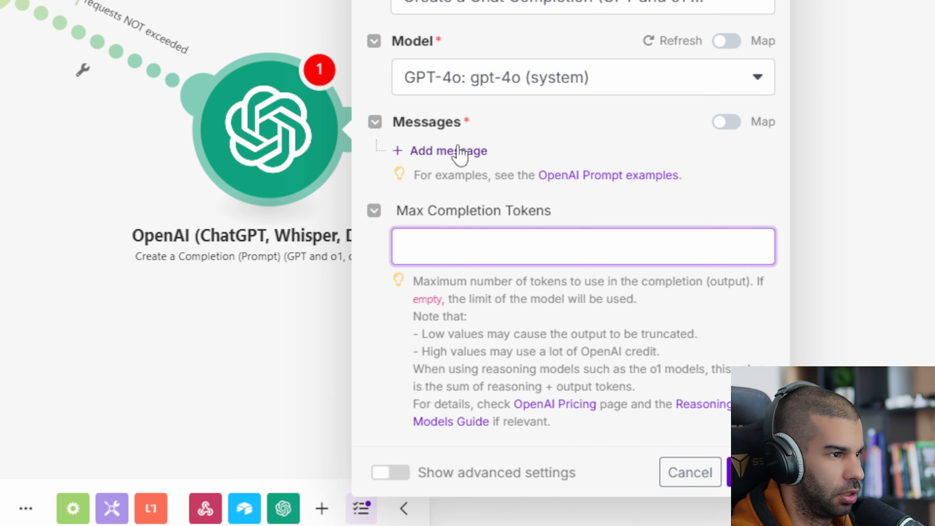
{"action": "left_click", "coordinate": [486, 162]}
{"action": "left_click", "coordinate": [492, 251]}
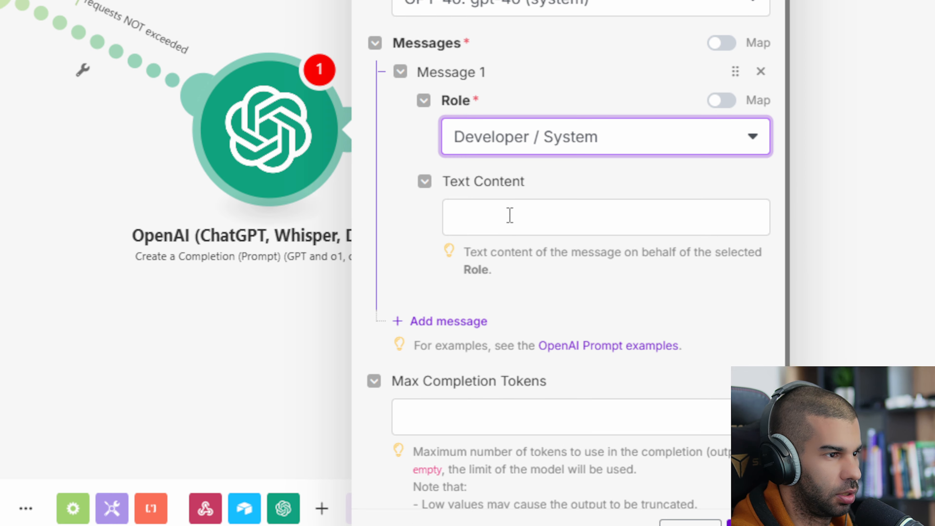
{"action": "left_click", "coordinate": [510, 215]}
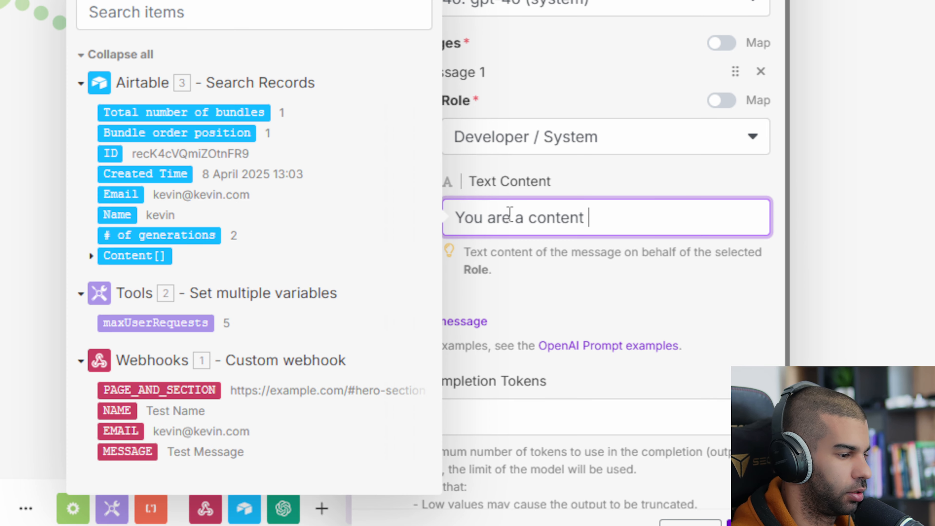
{"action": "type", "text": "a user keyword and provides an indepth d"}
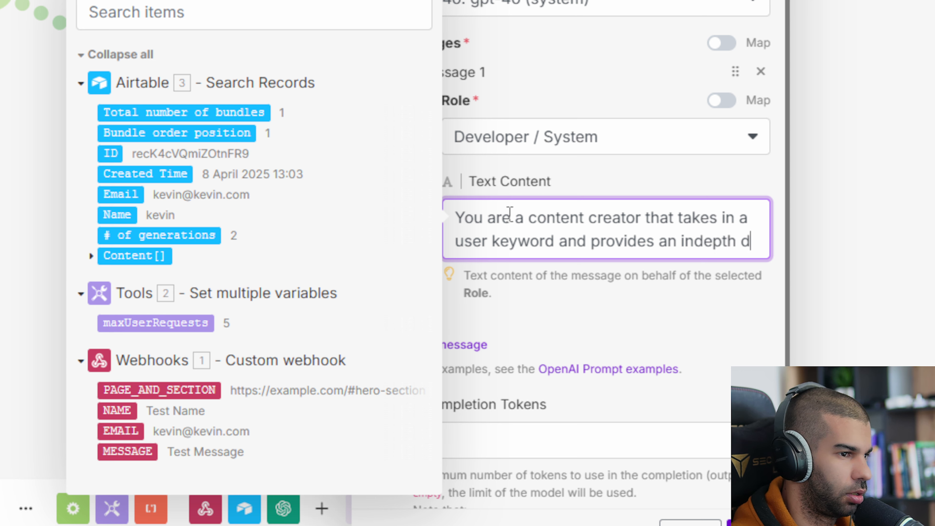
{"action": "key", "text": "BackSpace"}
{"action": "type", "text": "paragarph about"}
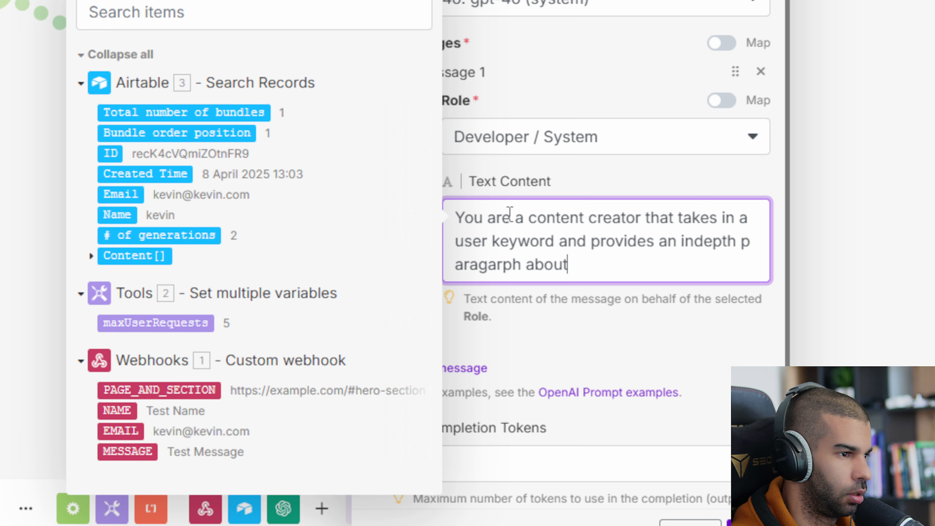
{"action": "key", "text": "BackSpace"}
{"action": "key", "text": "BackSpace"}
{"action": "key", "text": "BackSpace"}
{"action": "key", "text": "BackSpace"}
{"action": "key", "text": "BackSpace"}
{"action": "key", "text": "BackSpace"}
{"action": "type", "text": "around that keyword"}
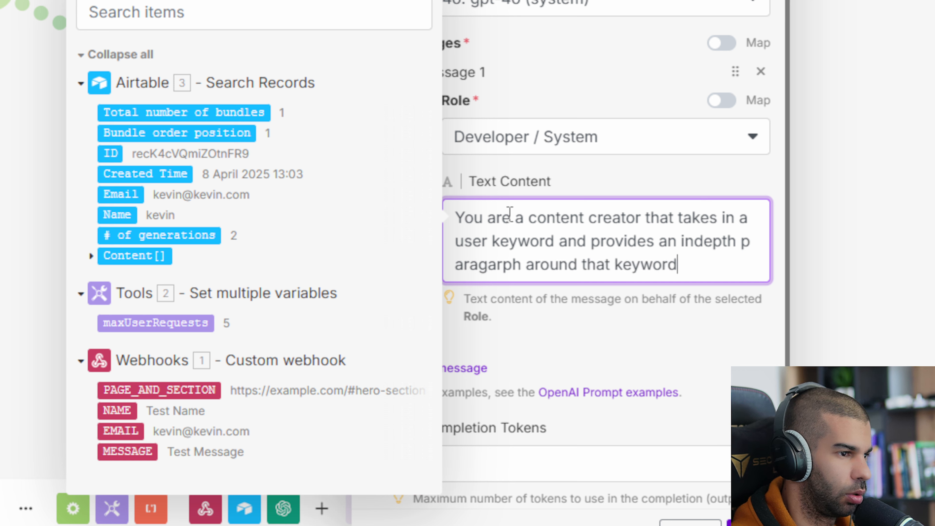
{"action": "type", "text": "output the paragraph,"}
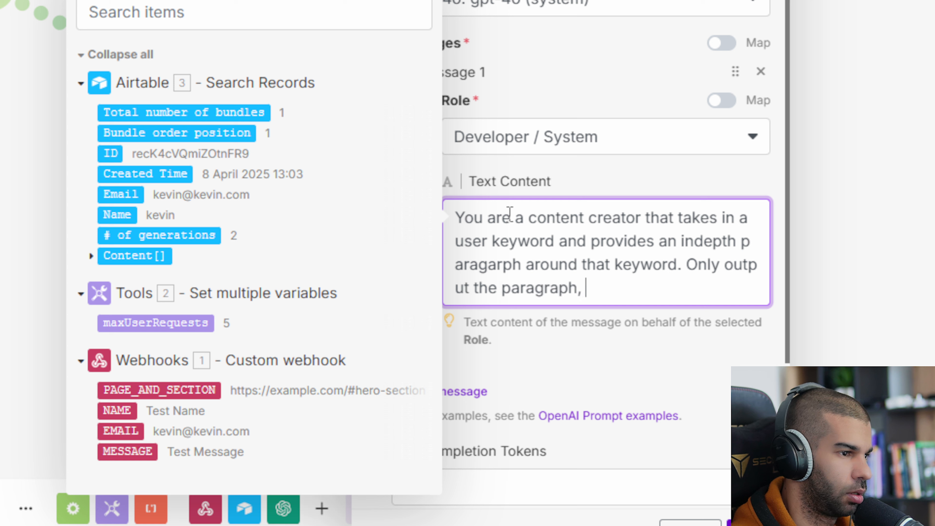
{"action": "left_click", "coordinate": [522, 348]}
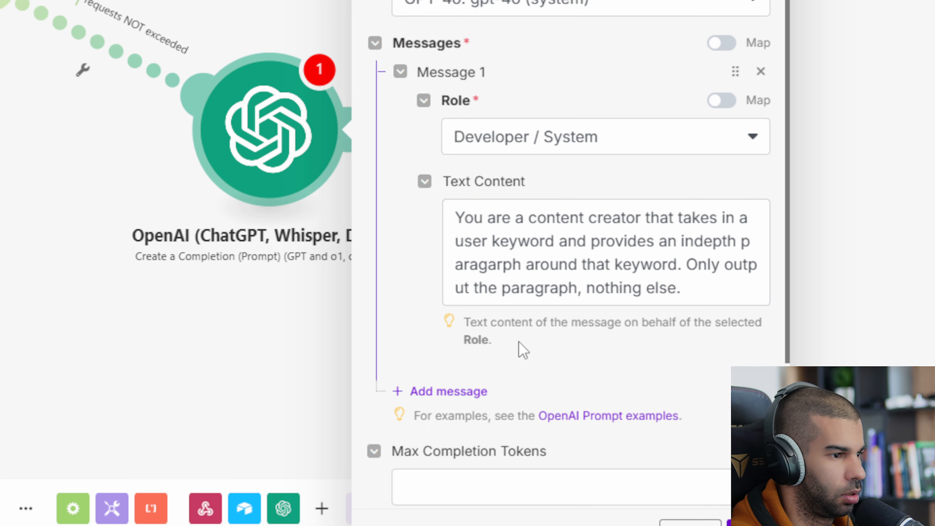
Add a User message mapped to the webhook MESSAGE and save the module
{"action": "scroll", "coordinate": [522, 349], "scroll_direction": "down", "scroll_amount": 5}
{"action": "left_click", "coordinate": [467, 213]}
{"action": "left_click", "coordinate": [523, 290]}
{"action": "left_click", "coordinate": [503, 311]}
{"action": "scroll", "coordinate": [478, 258], "scroll_direction": "up", "scroll_amount": 5}
{"action": "left_click", "coordinate": [472, 254]}
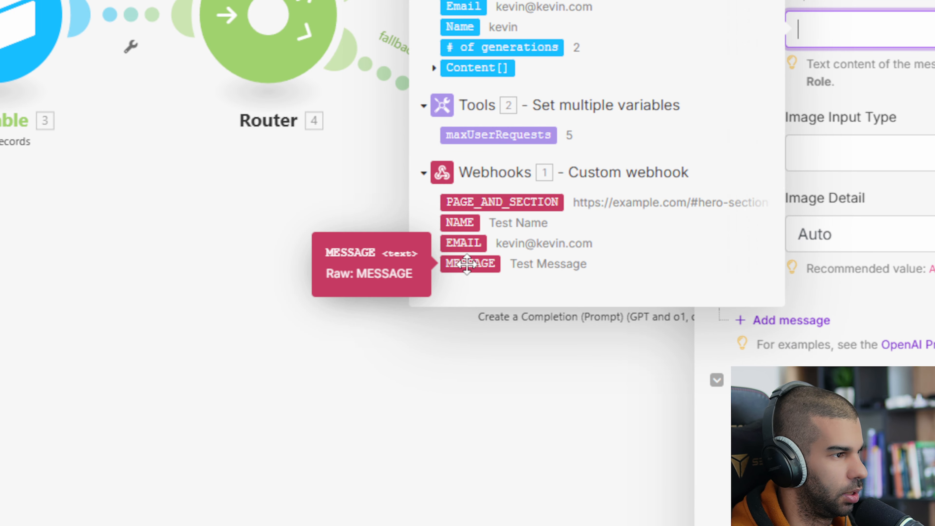
{"action": "left_click", "coordinate": [466, 264]}
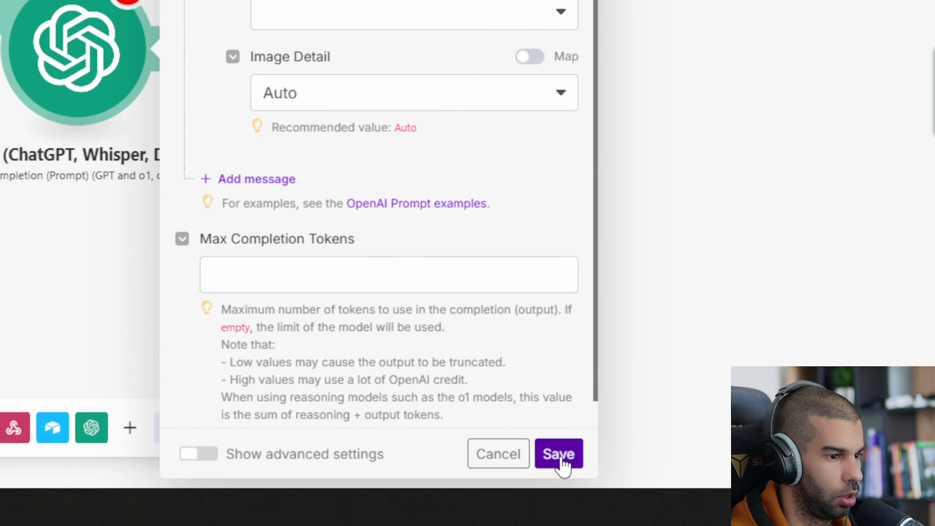
{"action": "left_click", "coordinate": [934, 525]}
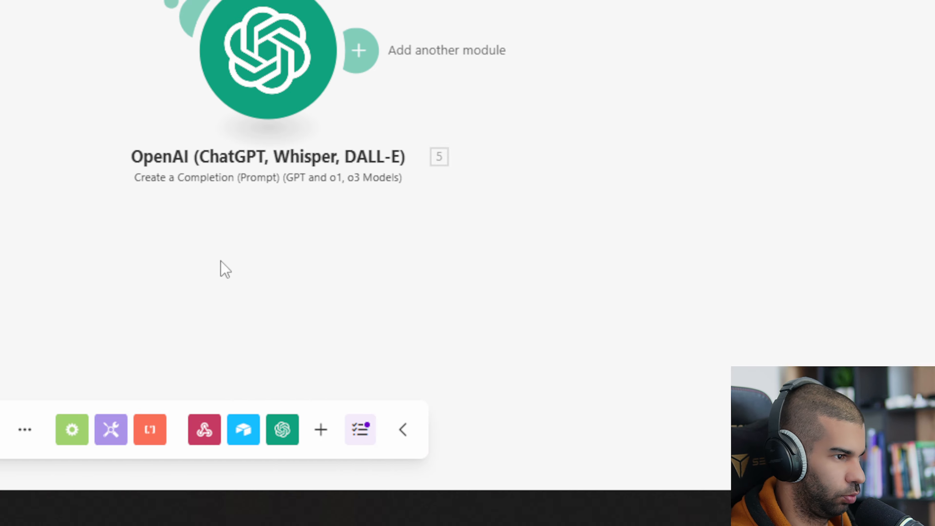
Rename the OpenAI module on the fallback route to 'Generate paragarph'
{"action": "right_click", "coordinate": [57, 46]}
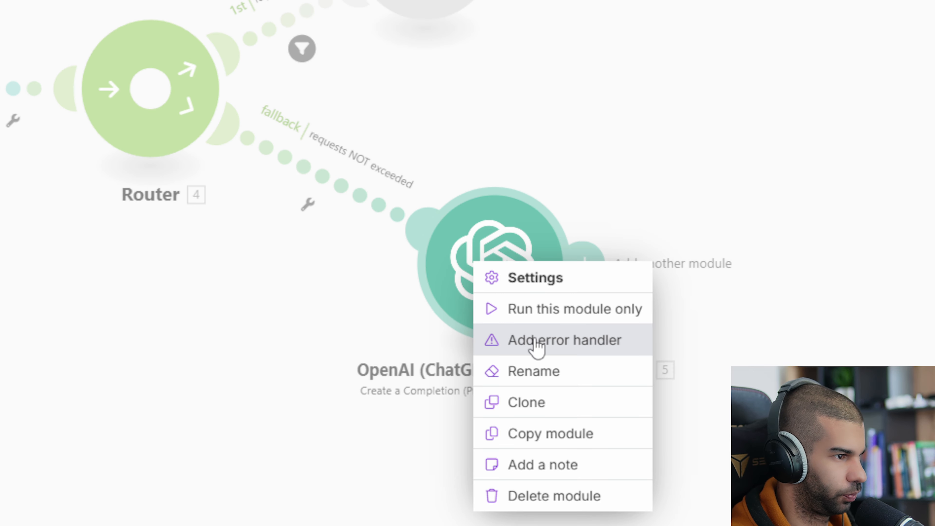
{"action": "left_click", "coordinate": [538, 380]}
{"action": "type", "text": "Ge"}
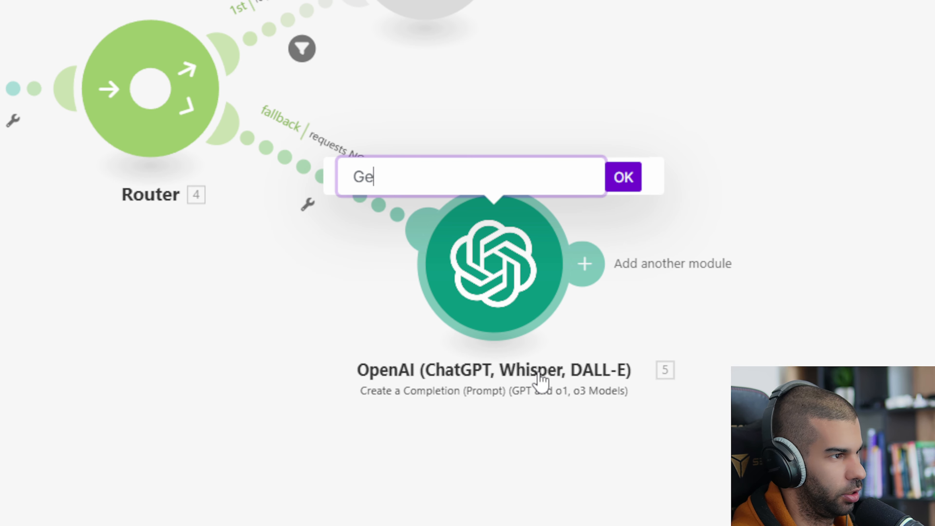
{"action": "type", "text": "nerate paragarph"}
{"action": "key", "text": "Return"}
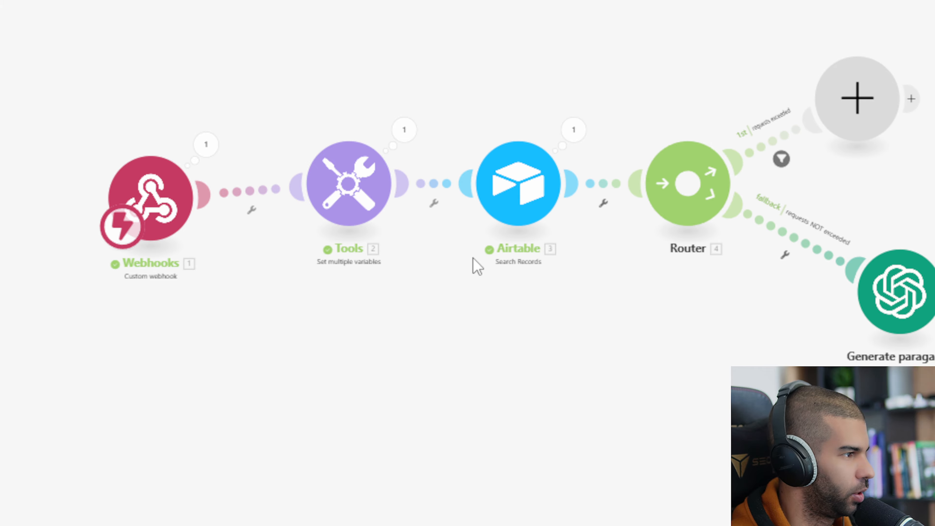
Review row 3's User Request, Generated Content and linked user cells, then add a module after Generate paragarph
{"action": "key", "text": "alt+Tab"}
{"action": "key", "text": "Tab"}
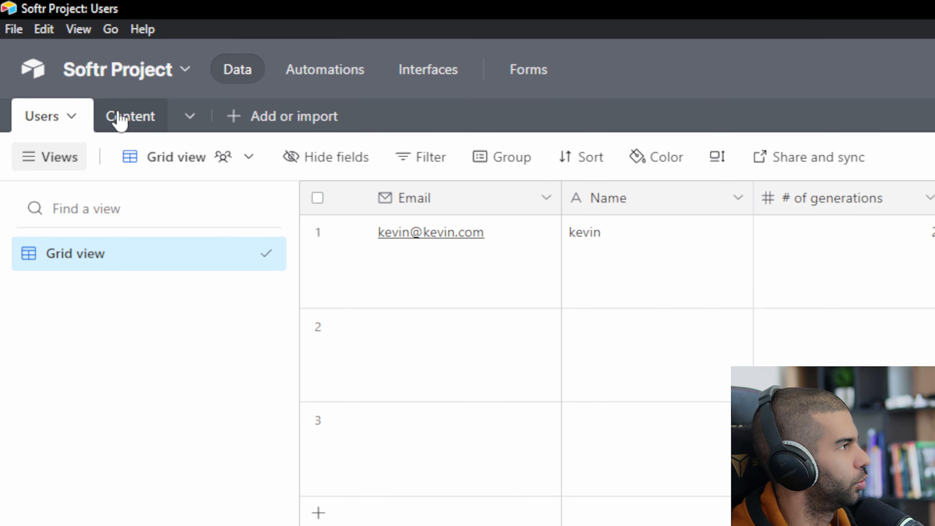
{"action": "left_click", "coordinate": [119, 122]}
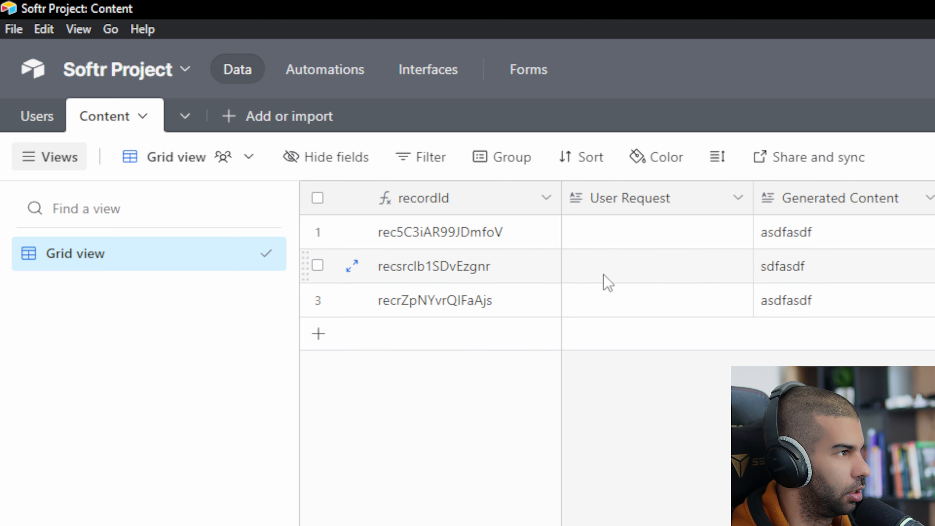
{"action": "left_click", "coordinate": [657, 302]}
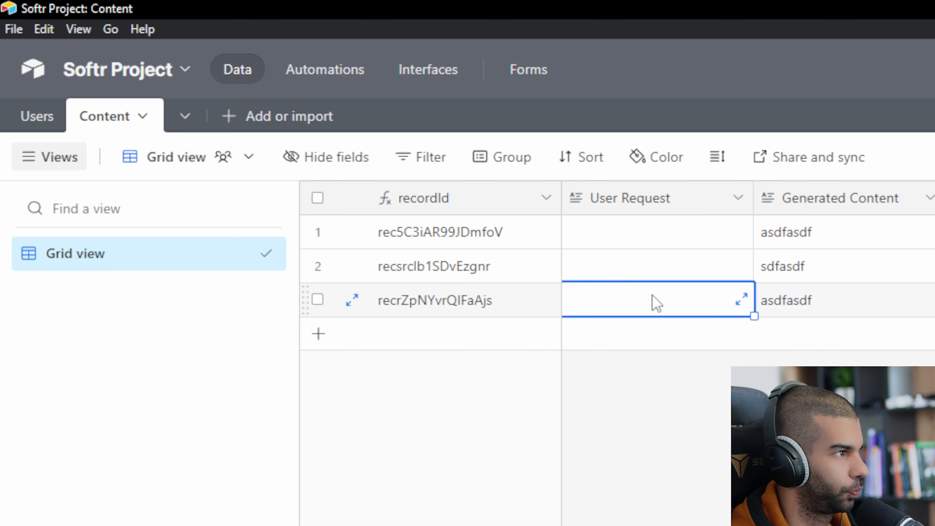
{"action": "left_click", "coordinate": [820, 305]}
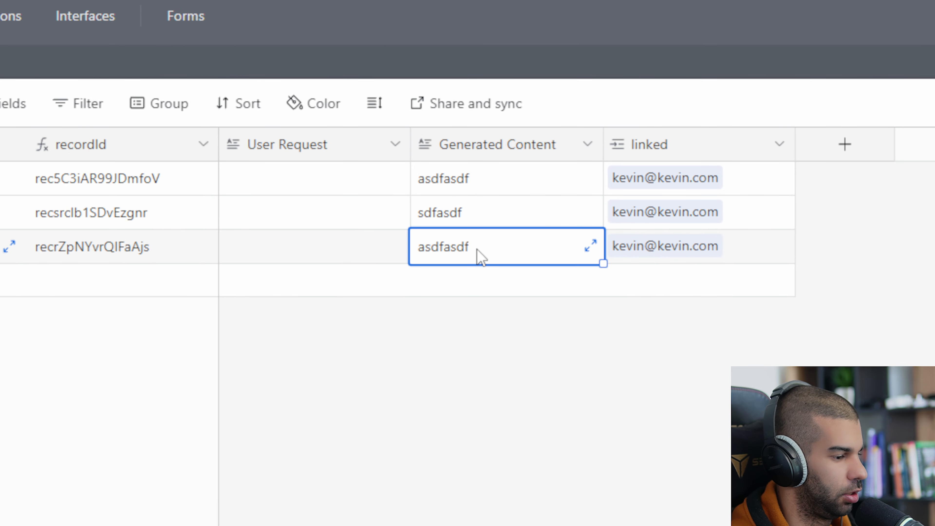
{"action": "left_click", "coordinate": [714, 260]}
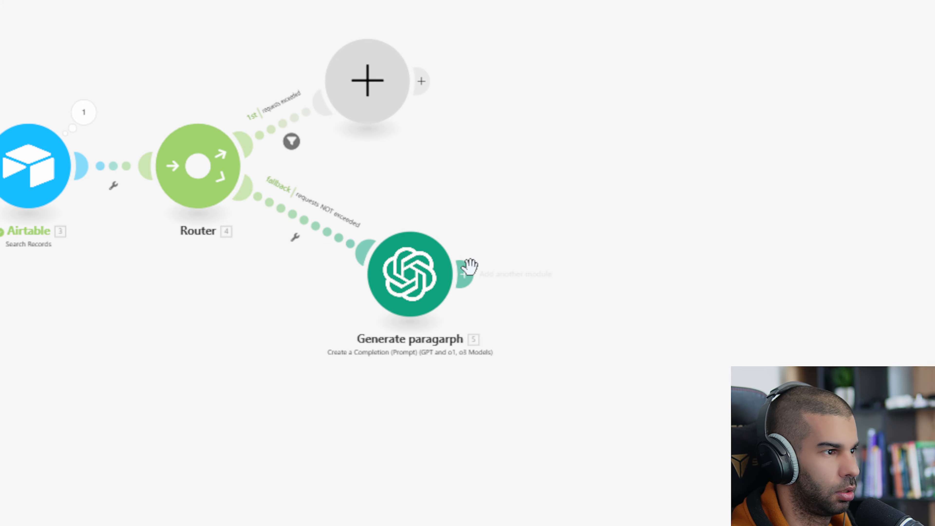
{"action": "left_click", "coordinate": [464, 270]}
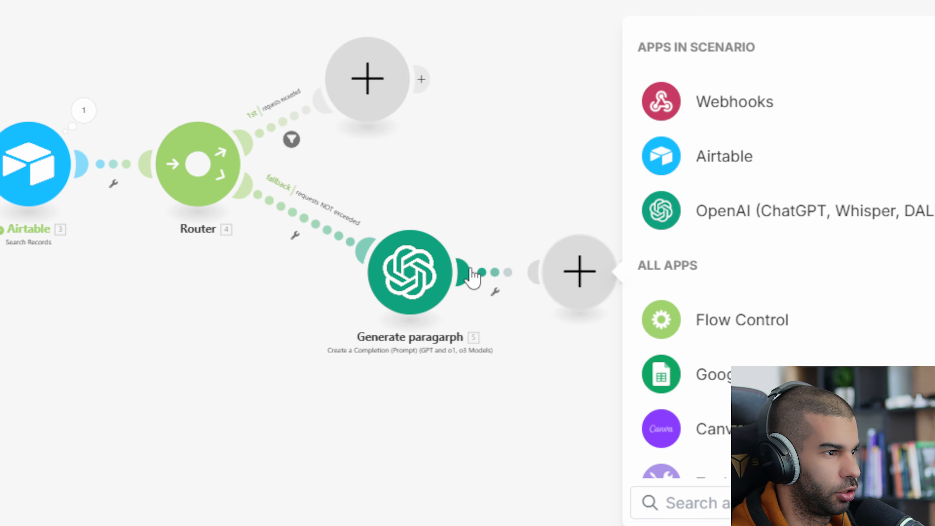
Add an Airtable Create a Record step targeting the Softr Project base's Content table
{"action": "left_click", "coordinate": [755, 167]}
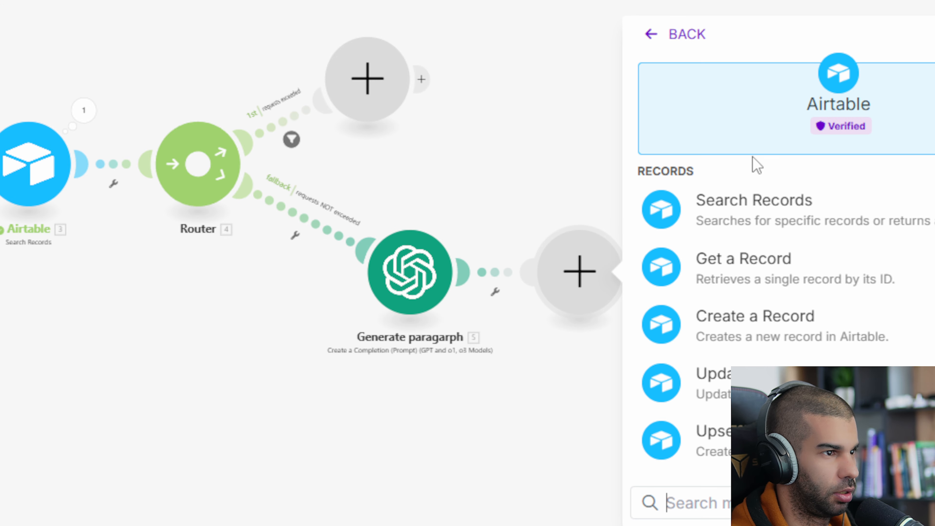
{"action": "left_click", "coordinate": [772, 338]}
{"action": "key", "text": "alt+Tab"}
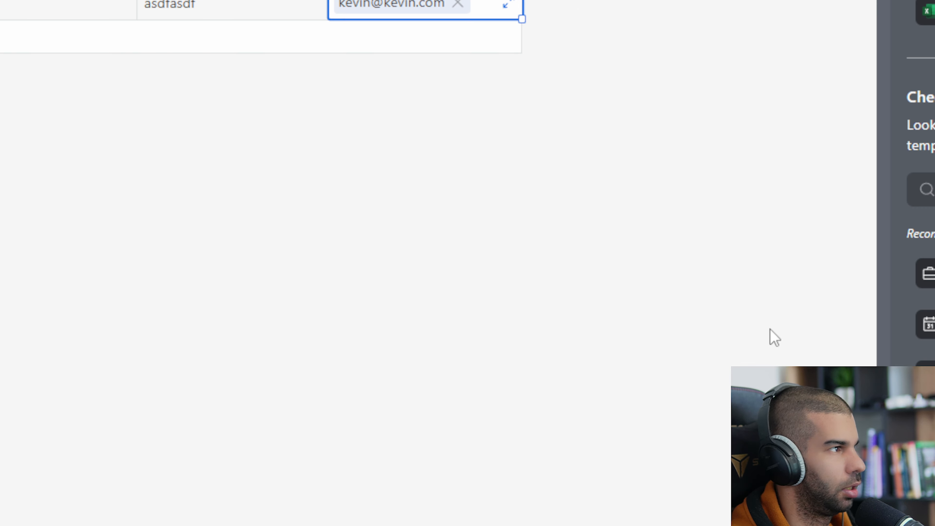
{"action": "key", "text": "alt+Tab"}
{"action": "left_click", "coordinate": [763, 240]}
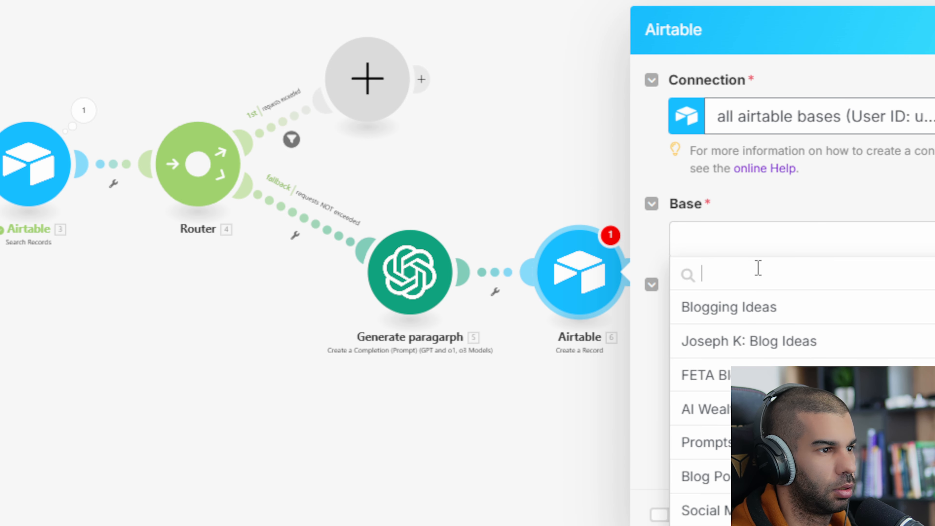
{"action": "key", "text": "super+v"}
{"action": "key", "text": "Down"}
{"action": "key", "text": "Down"}
{"action": "scroll", "coordinate": [469, 282], "scroll_direction": "down", "scroll_amount": 1}
{"action": "left_click", "coordinate": [514, 260]}
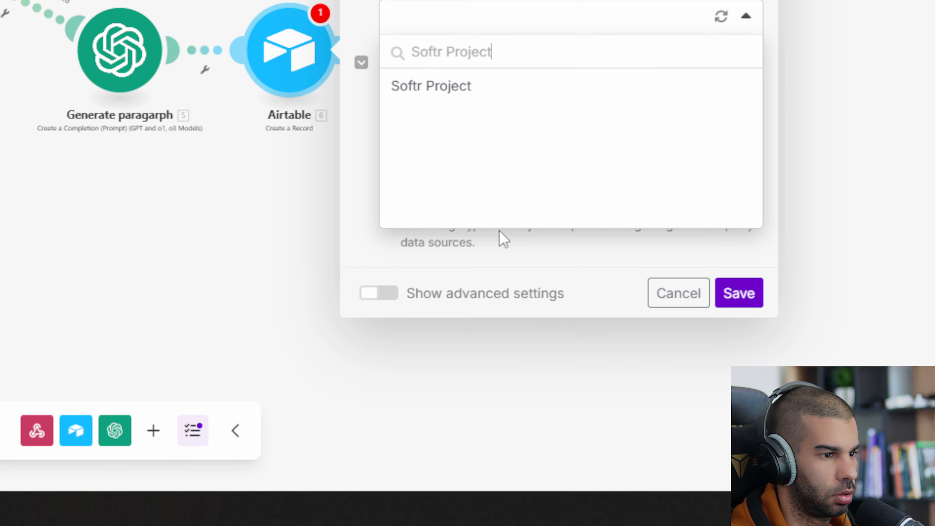
{"action": "left_click", "coordinate": [497, 97]}
{"action": "key", "text": "alt+Tab"}
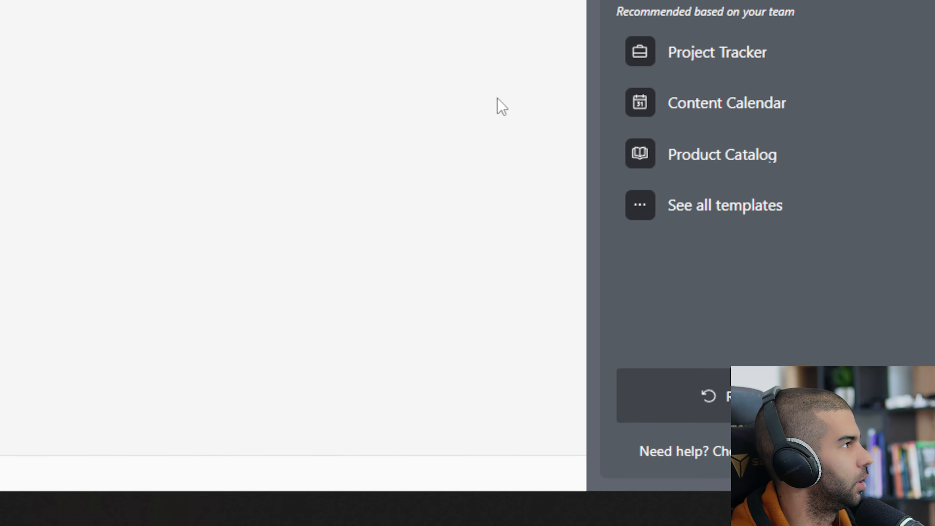
{"action": "key", "text": "alt+Tab"}
{"action": "left_click", "coordinate": [497, 99]}
{"action": "left_click", "coordinate": [424, 127]}
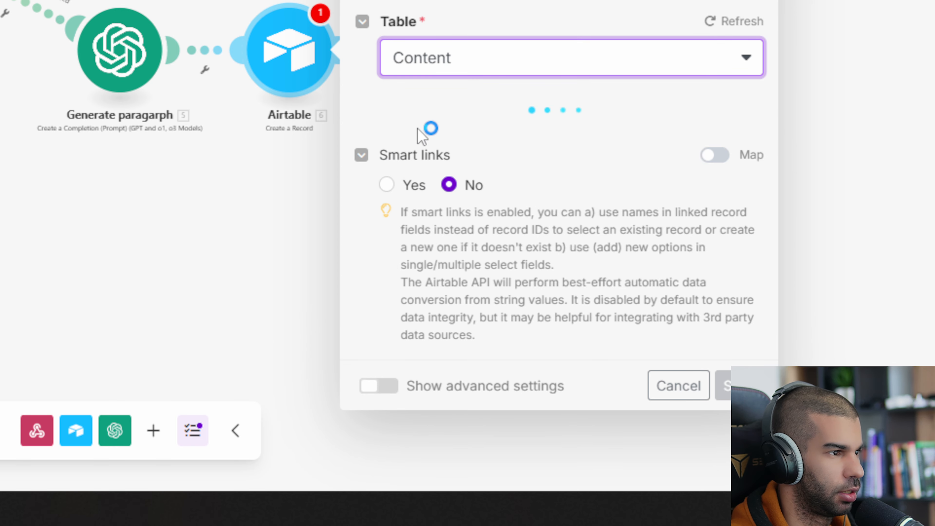
Map 1. MESSAGE to User Request and 5. Result to Generated Content, adding a linked item
{"action": "left_click", "coordinate": [470, 32]}
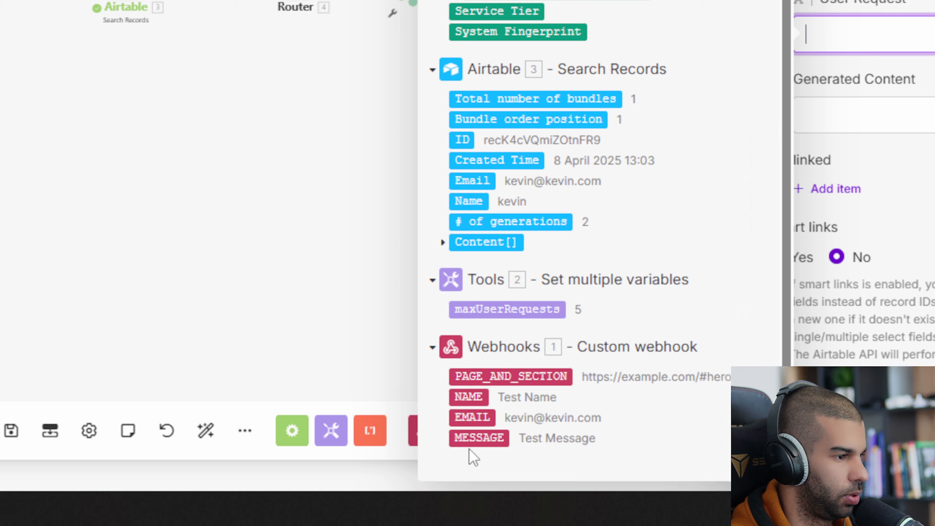
{"action": "left_click", "coordinate": [478, 441]}
{"action": "left_click", "coordinate": [844, 116]}
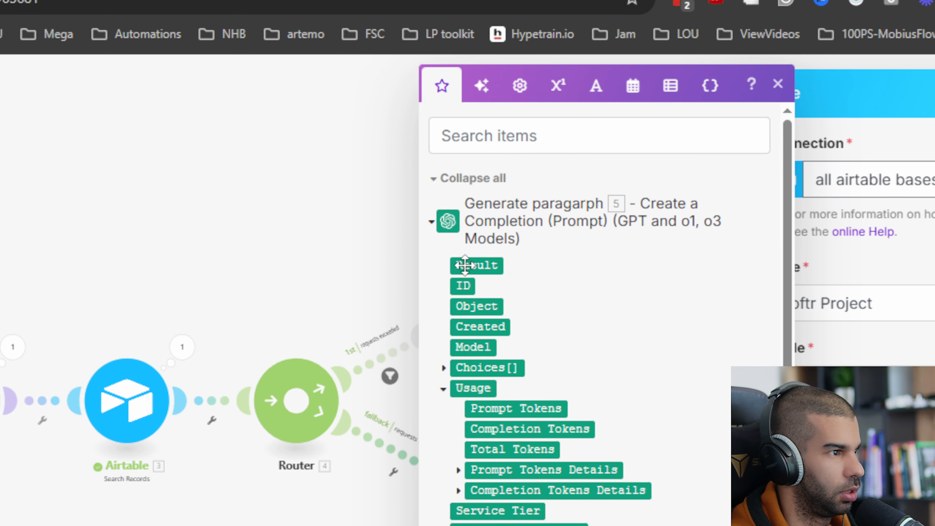
{"action": "left_click", "coordinate": [464, 266]}
{"action": "left_click", "coordinate": [494, 328]}
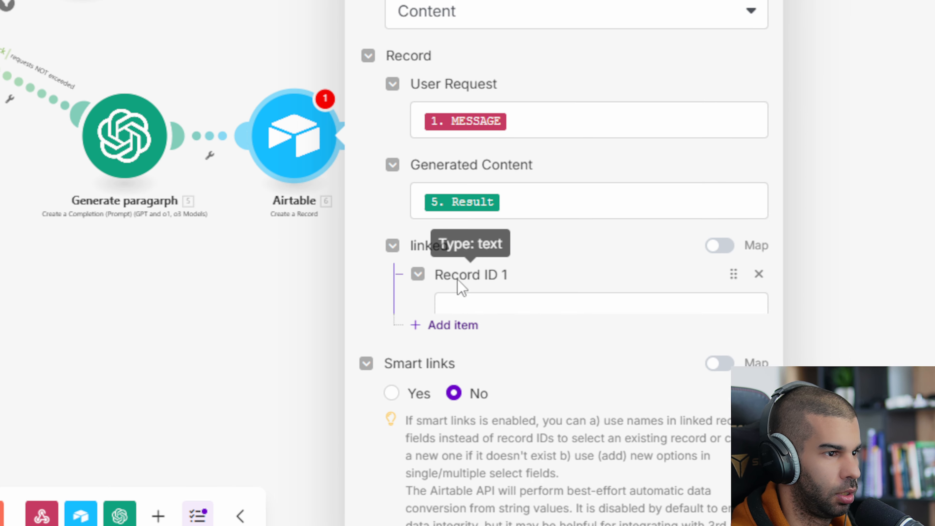
{"action": "scroll", "coordinate": [475, 278], "scroll_direction": "down", "scroll_amount": 2}
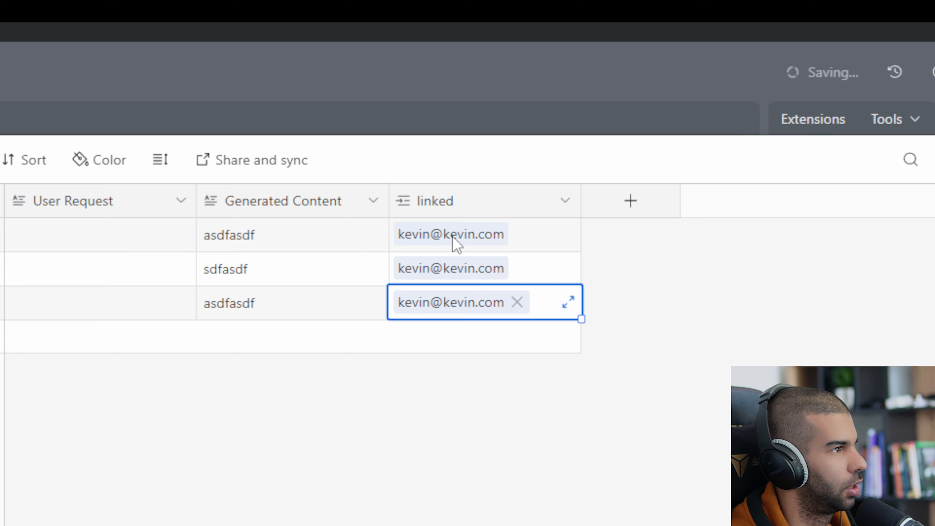
Check row 1's linked user and select the first record in Airtable's Users table
{"action": "left_click", "coordinate": [538, 242]}
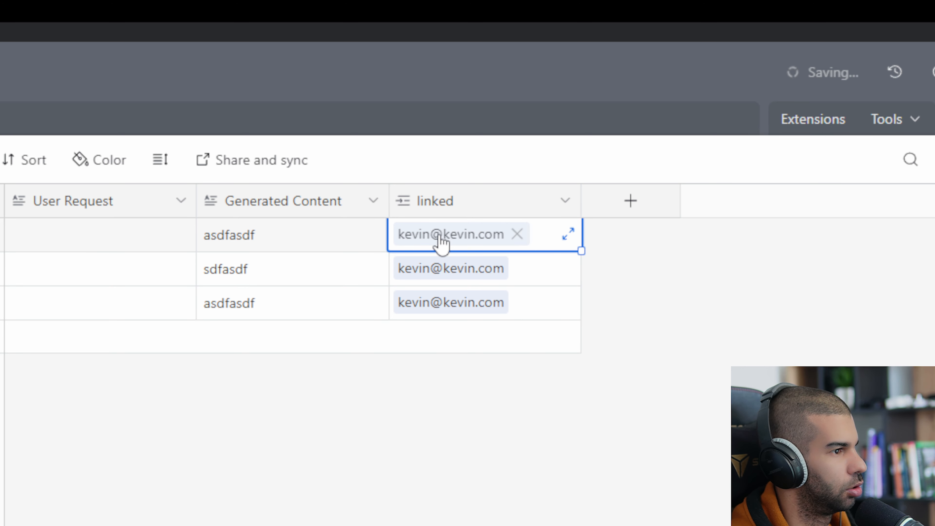
{"action": "left_click", "coordinate": [48, 120]}
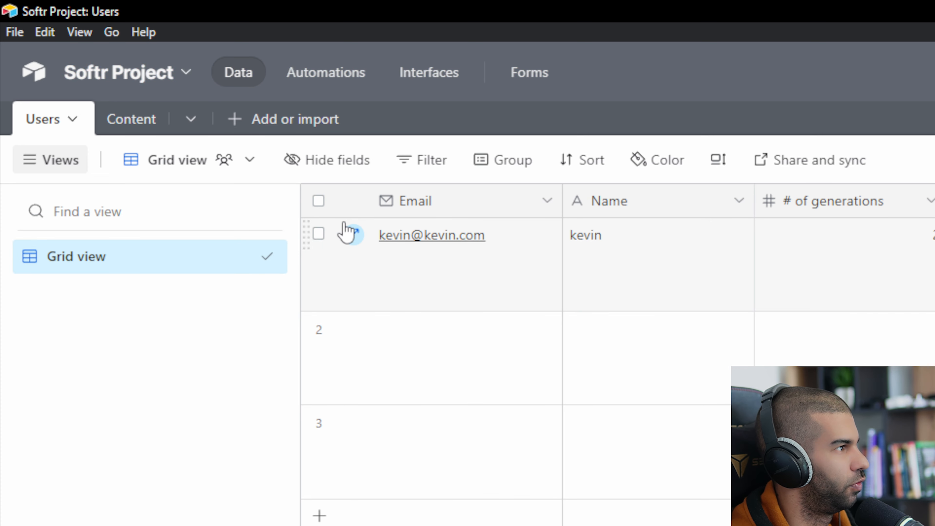
{"action": "left_click", "coordinate": [319, 233]}
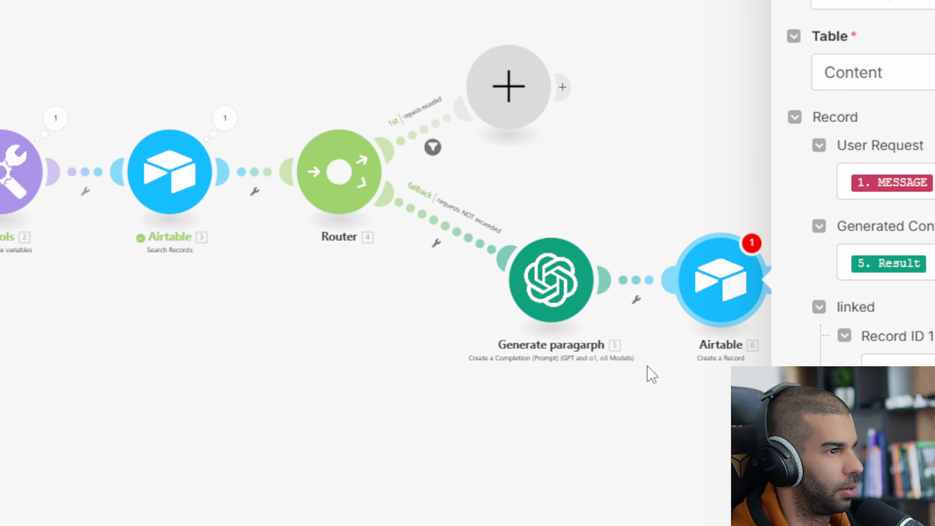
Enter placeholder 'x' as linked Record ID, save, and find the user ID in Search Records output
{"action": "left_click", "coordinate": [710, 341]}
{"action": "type", "text": "x"}
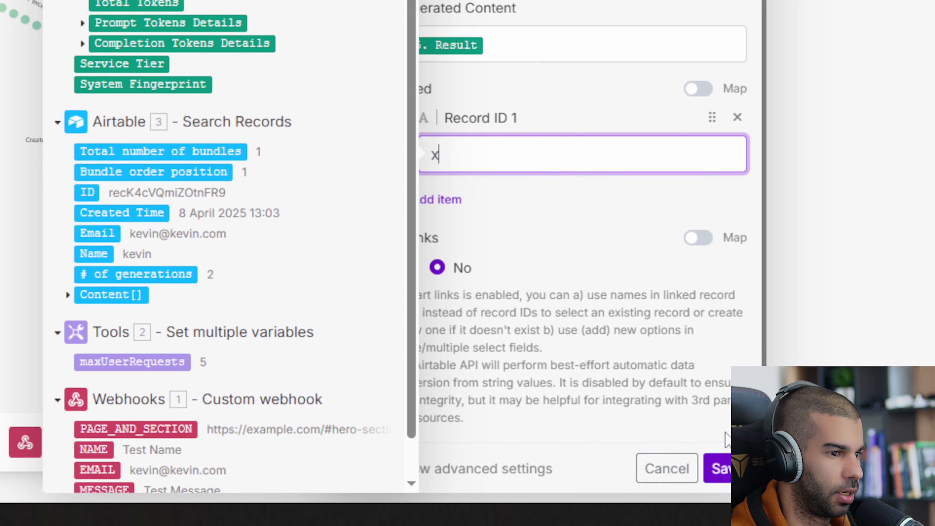
{"action": "left_click", "coordinate": [719, 466]}
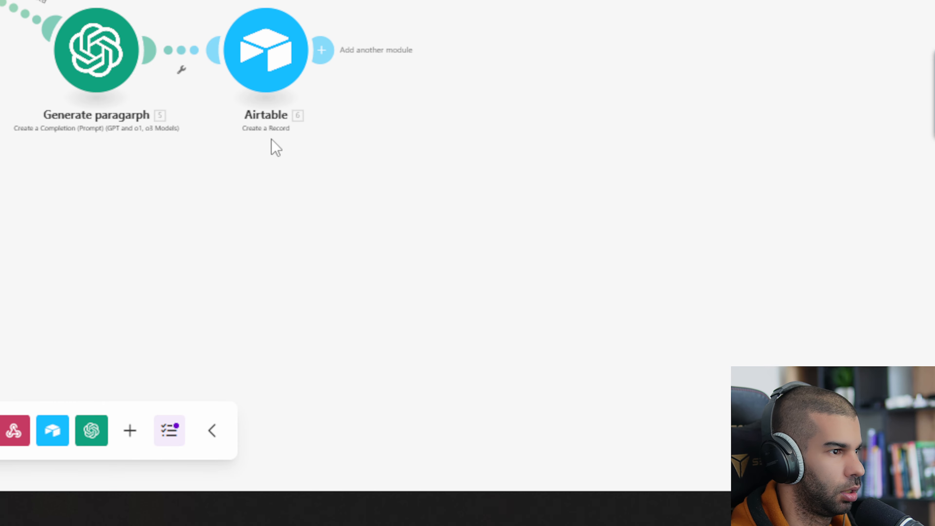
{"action": "left_click_drag", "start_coordinate": [272, 49], "coordinate": [475, 54]}
{"action": "left_click", "coordinate": [266, 52]}
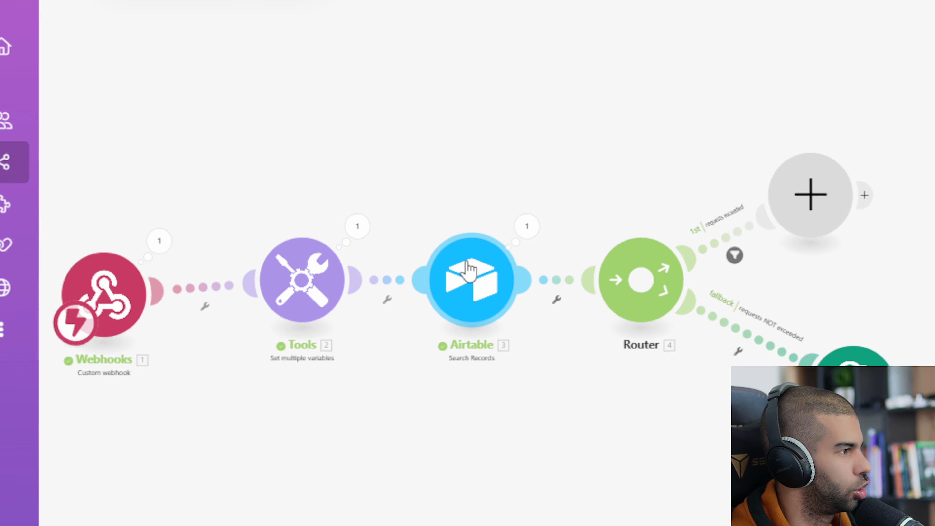
{"action": "left_click", "coordinate": [526, 226]}
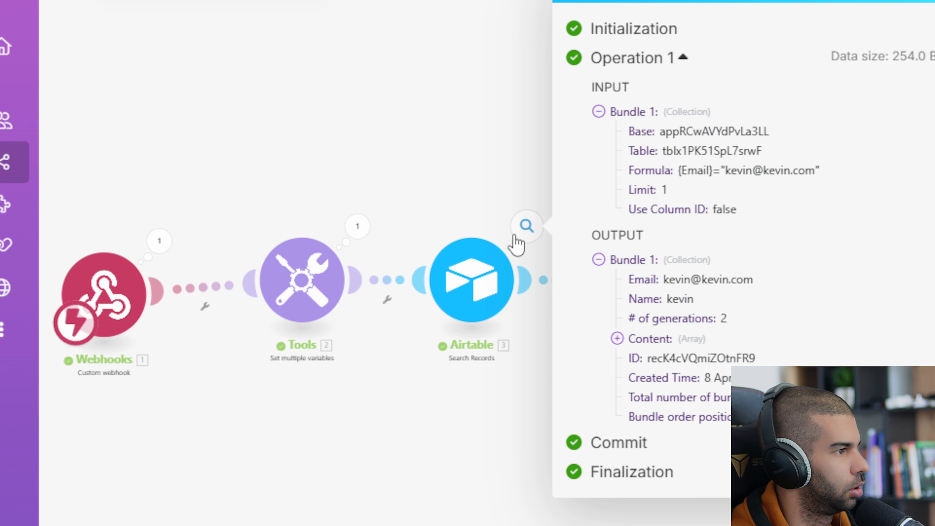
{"action": "double_click", "coordinate": [668, 359]}
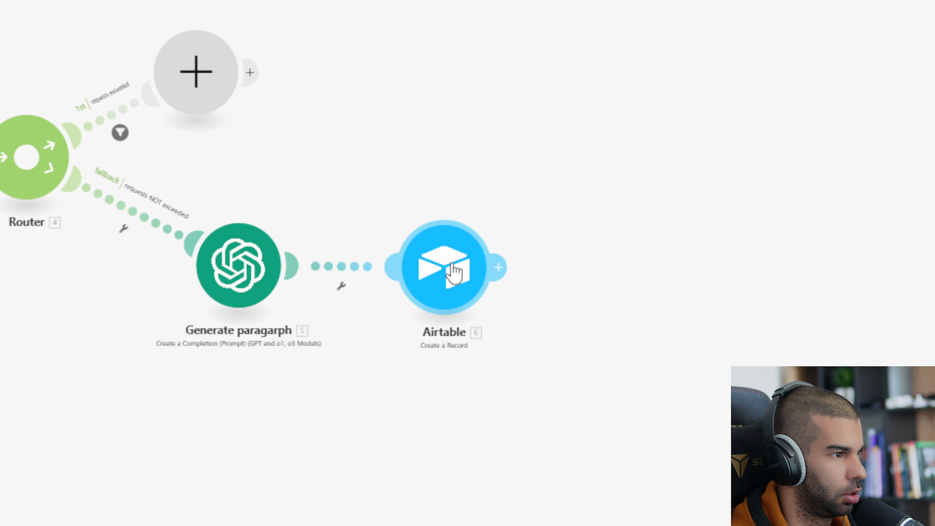
Replace the 'x' in linked Record ID 1 with the 3. ID mapping and save
{"action": "left_click", "coordinate": [442, 271]}
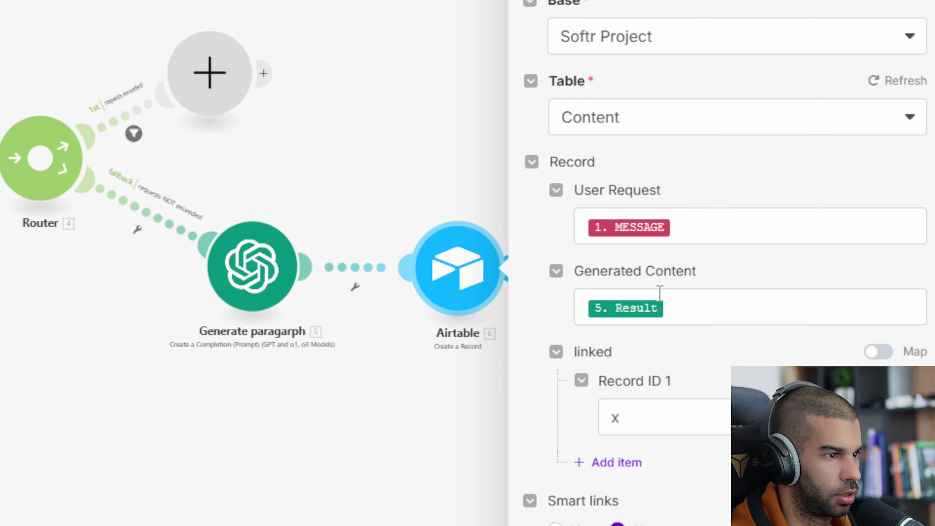
{"action": "left_click", "coordinate": [653, 419]}
{"action": "key", "text": "BackSpace"}
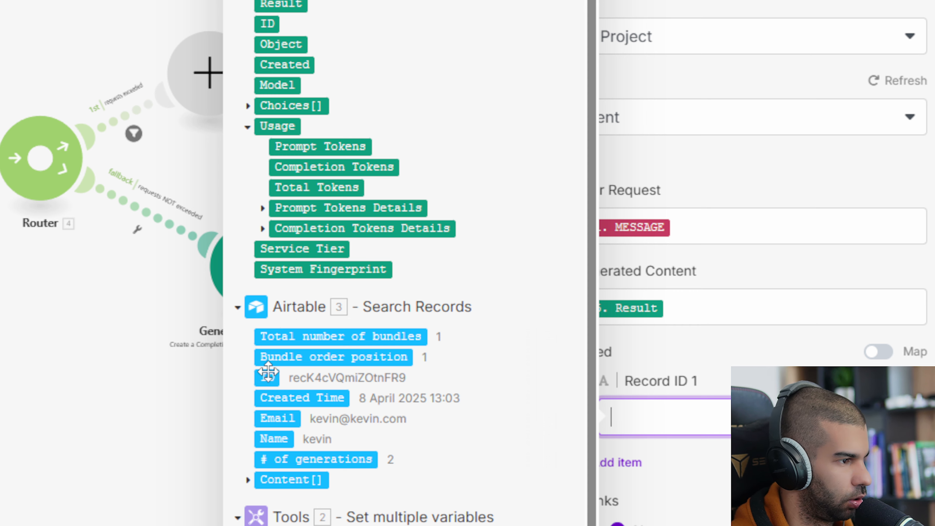
{"action": "left_click", "coordinate": [264, 378]}
{"action": "left_click", "coordinate": [632, 468]}
Rename the Airtable Create a Record module to 'saving user content'
{"action": "right_click", "coordinate": [185, 116]}
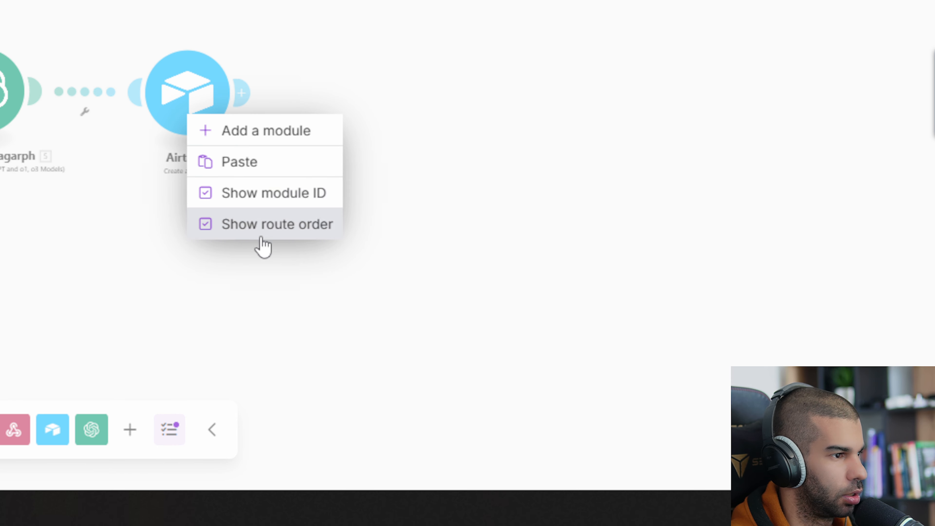
{"action": "left_click", "coordinate": [111, 151]}
{"action": "right_click", "coordinate": [176, 97]}
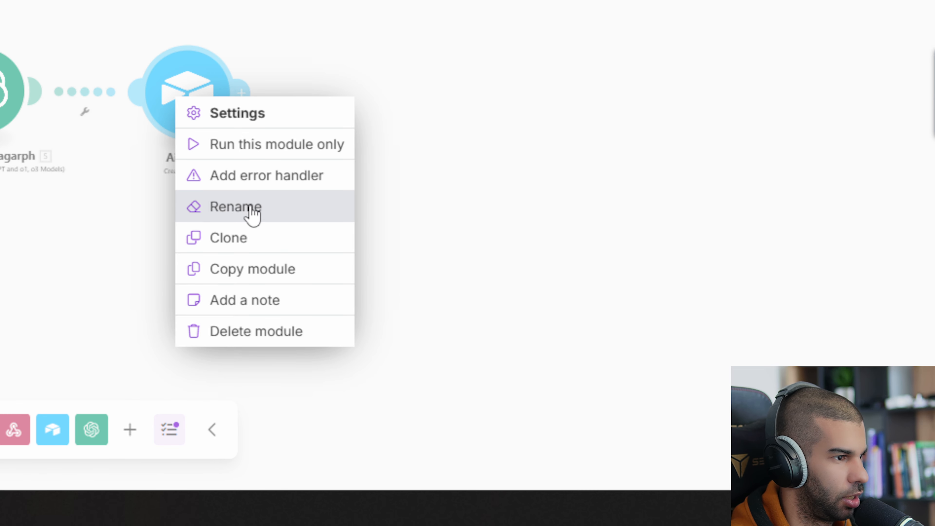
{"action": "left_click", "coordinate": [246, 208]}
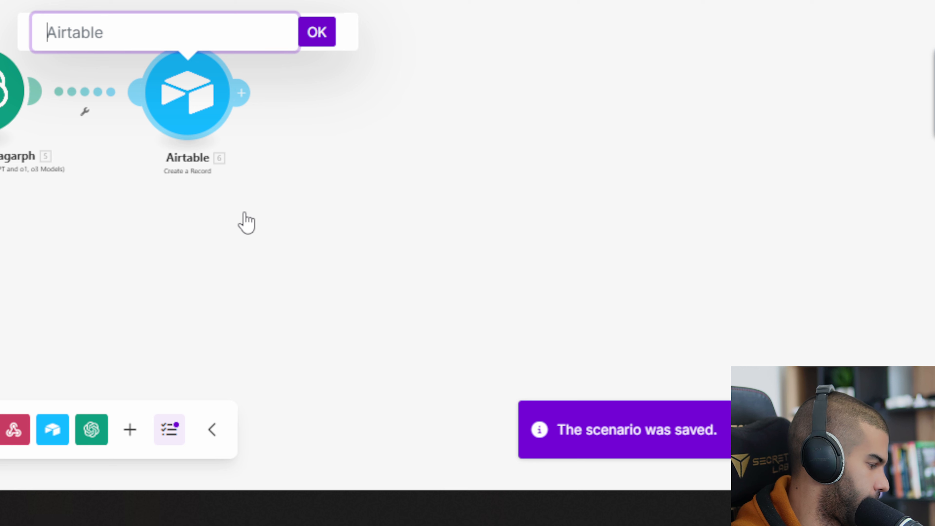
{"action": "type", "text": "saving user"}
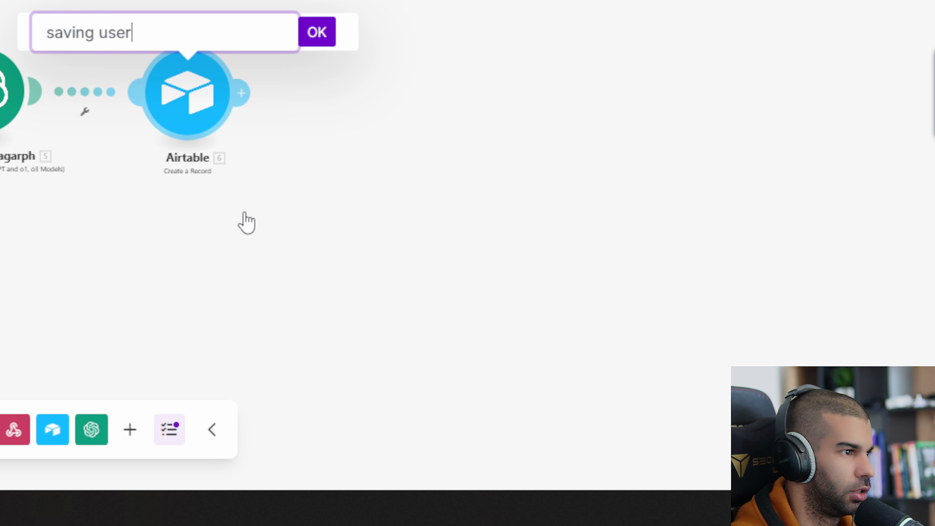
{"action": "type", "text": " content"}
{"action": "key", "text": "Return"}
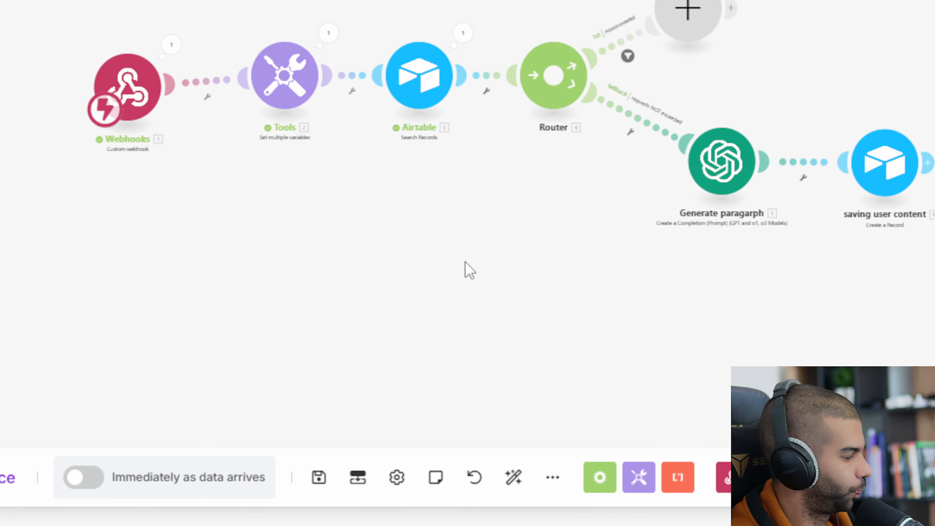
{"action": "key", "text": "alt+Tab"}
{"action": "key", "text": "alt+Tab"}
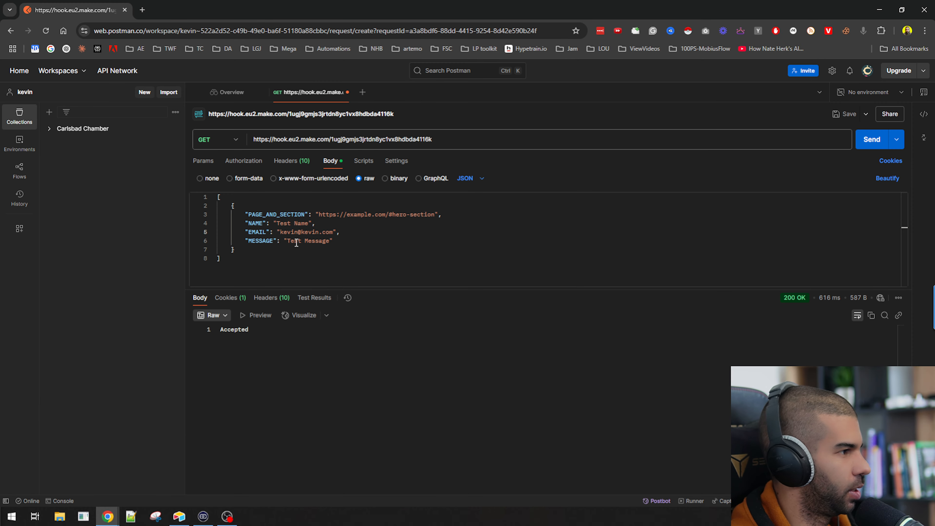
Replace 'Test Message' with 'dog training' as the MESSAGE value in Postman's JSON body
{"action": "double_click", "coordinate": [297, 242]}
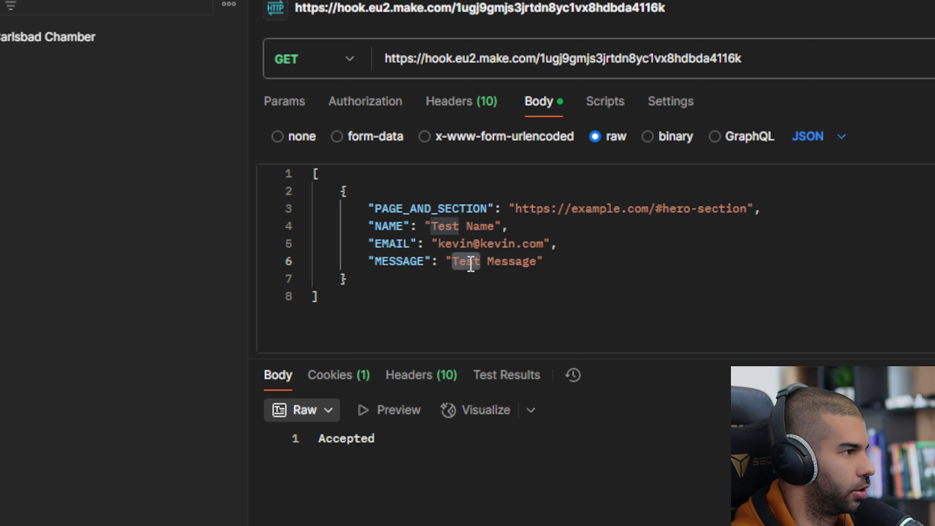
{"action": "key", "text": "ctrl+shift+Right"}
{"action": "key", "text": "BackSpace"}
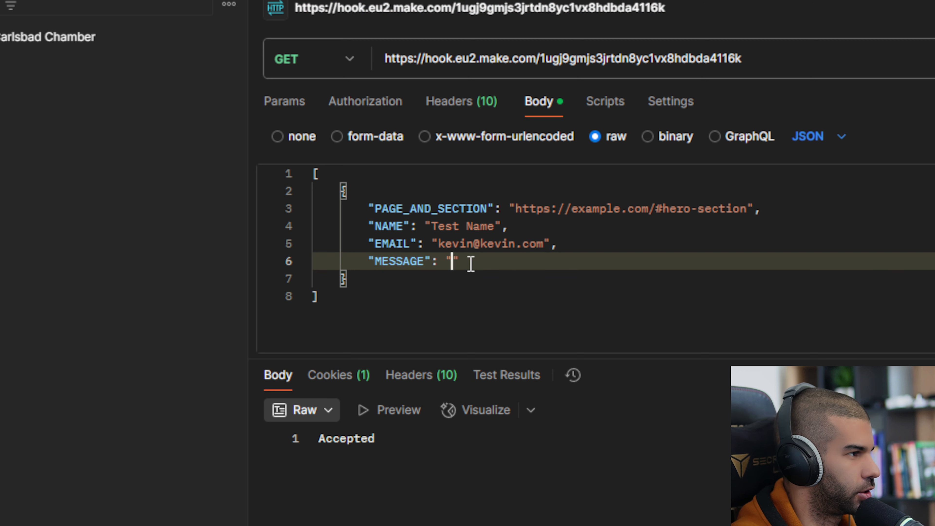
{"action": "type", "text": "dog training"}
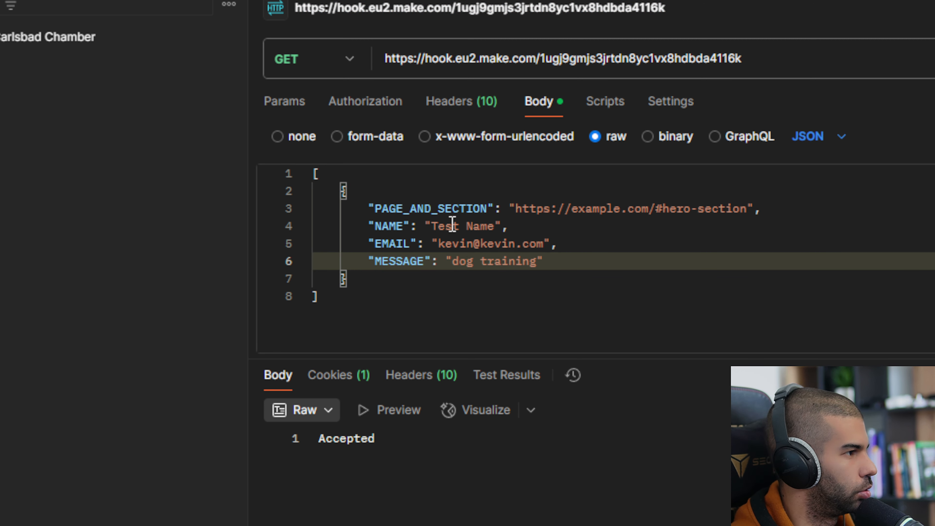
Back in Make, show the whole scenario and run it once to wait for a request
{"action": "key", "text": "alt+Tab"}
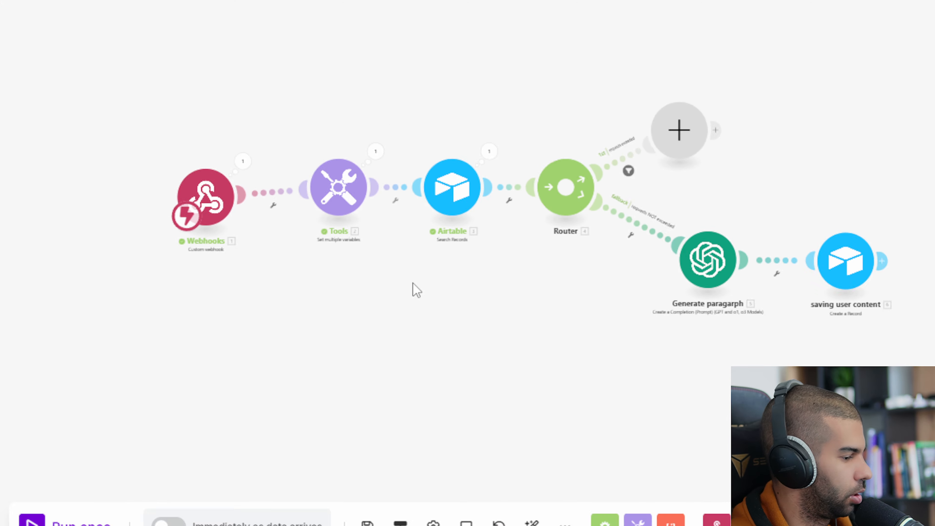
{"action": "scroll", "coordinate": [238, 286], "scroll_direction": "up", "scroll_amount": 3}
{"action": "left_click_drag", "start_coordinate": [277, 397], "coordinate": [364, 353]}
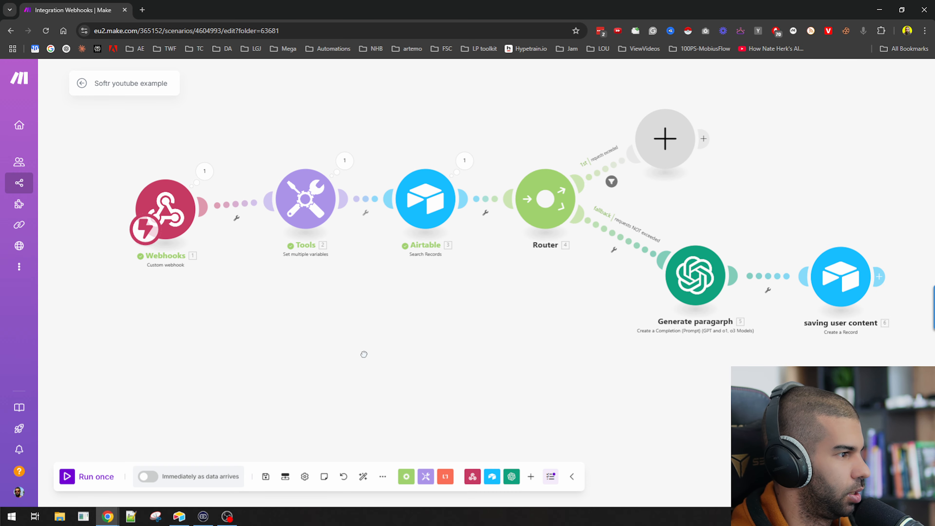
{"action": "left_click", "coordinate": [94, 475]}
Send the dog training request, watch the Make run finish through all modules, and stop it
{"action": "key", "text": "alt+Tab"}
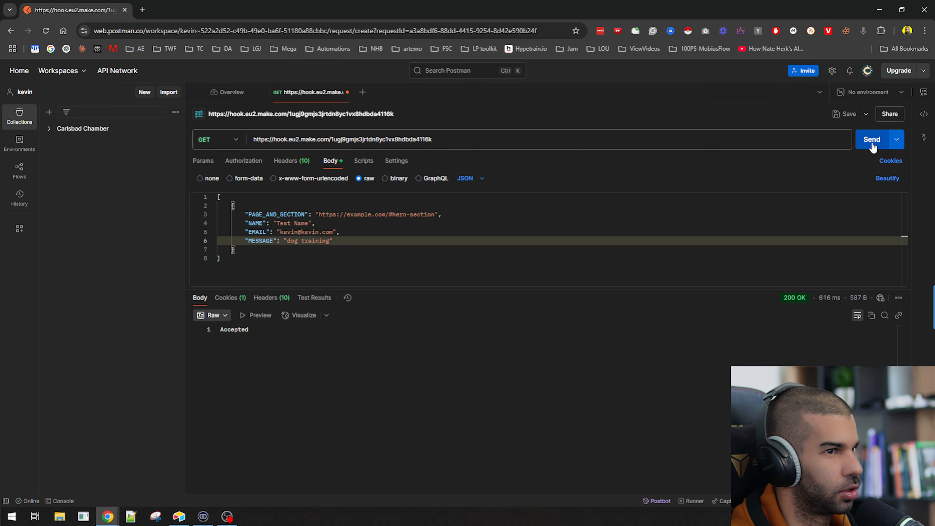
{"action": "key", "text": "alt+Tab"}
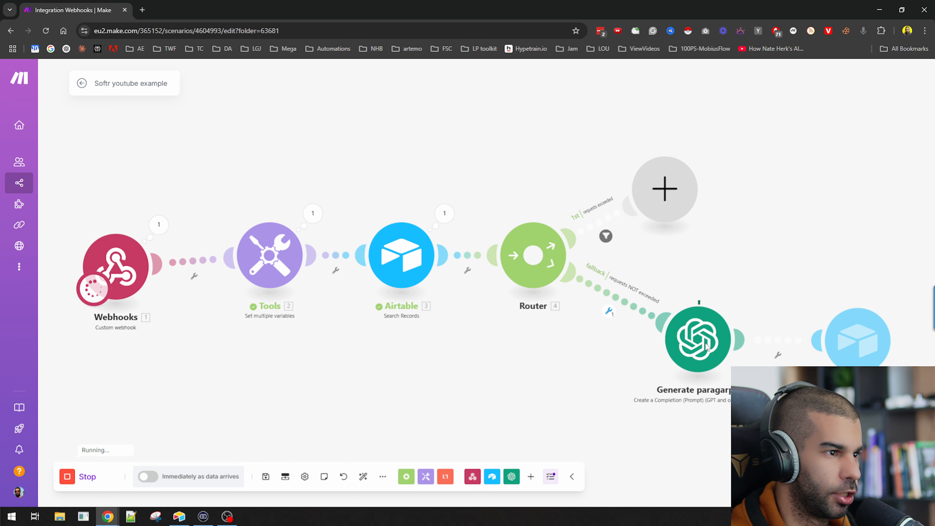
{"action": "scroll", "coordinate": [656, 341], "scroll_direction": "up", "scroll_amount": 2}
{"action": "scroll", "coordinate": [583, 276], "scroll_direction": "down", "scroll_amount": 4}
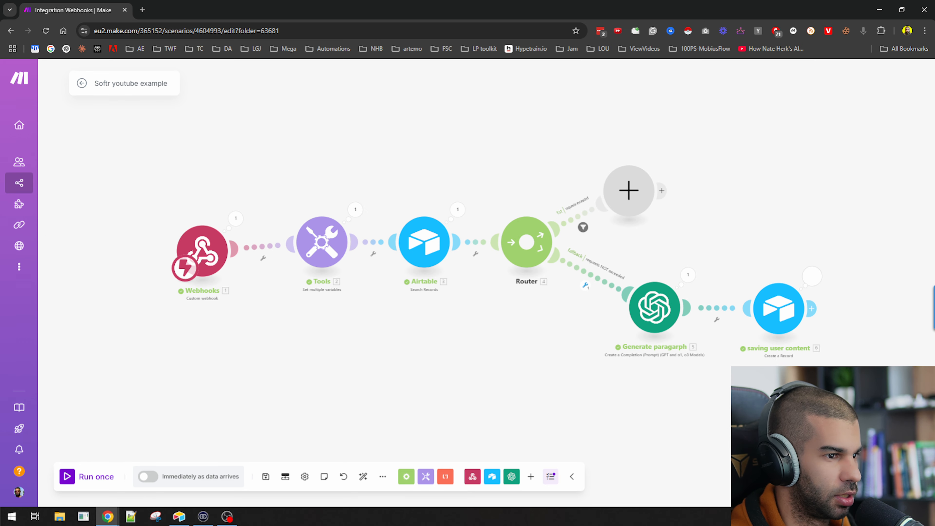
{"action": "left_click_drag", "start_coordinate": [766, 399], "coordinate": [482, 355]}
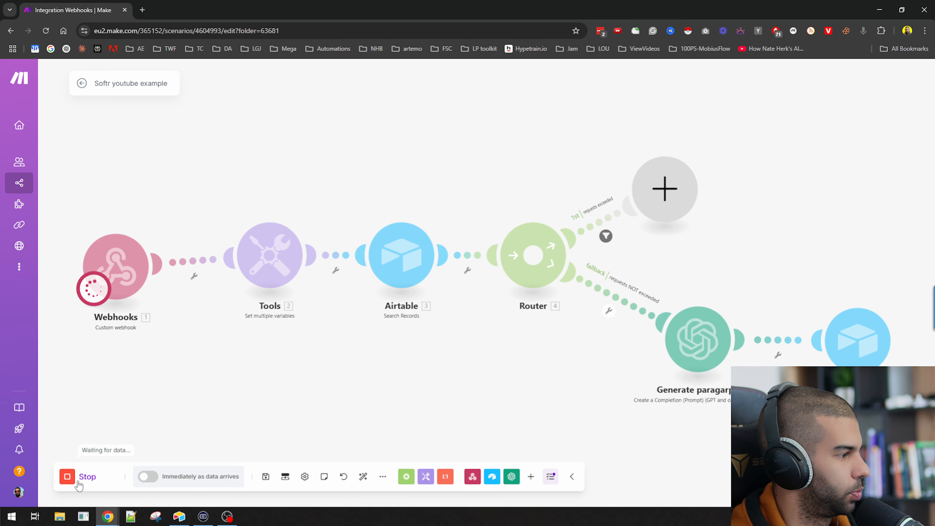
{"action": "left_click", "coordinate": [79, 486]}
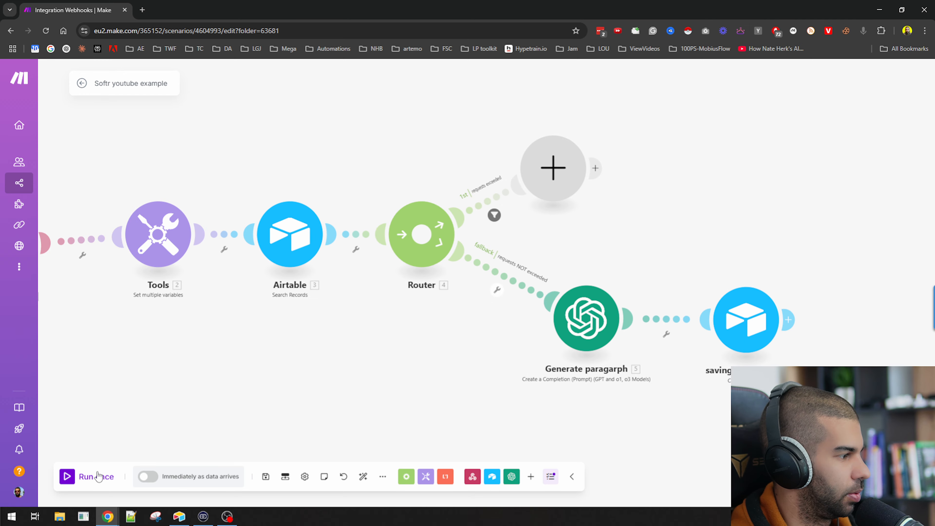
{"action": "key", "text": "alt+Tab"}
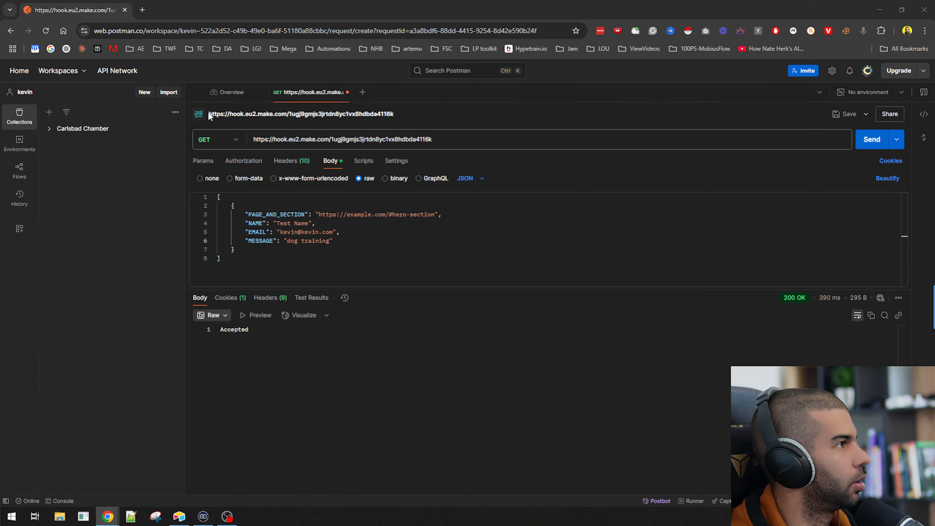
{"action": "key", "text": "alt+Tab"}
{"action": "key", "text": "Tab"}
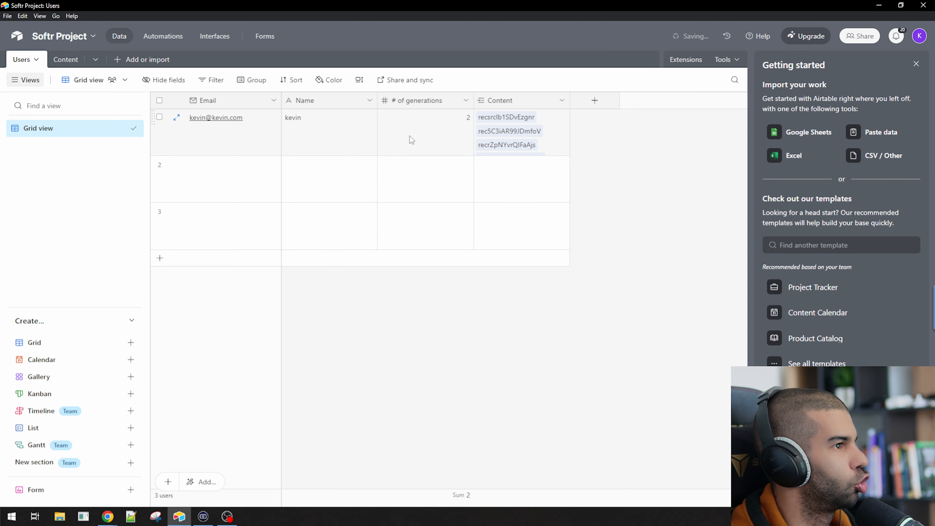
Open Airtable's Content table and switch the row height to Tall
{"action": "left_click", "coordinate": [563, 122]}
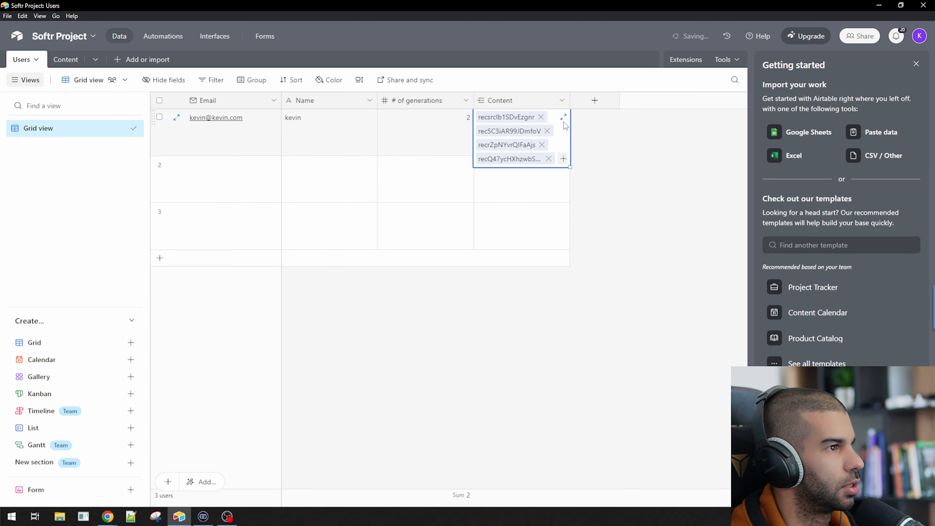
{"action": "left_click", "coordinate": [63, 61]}
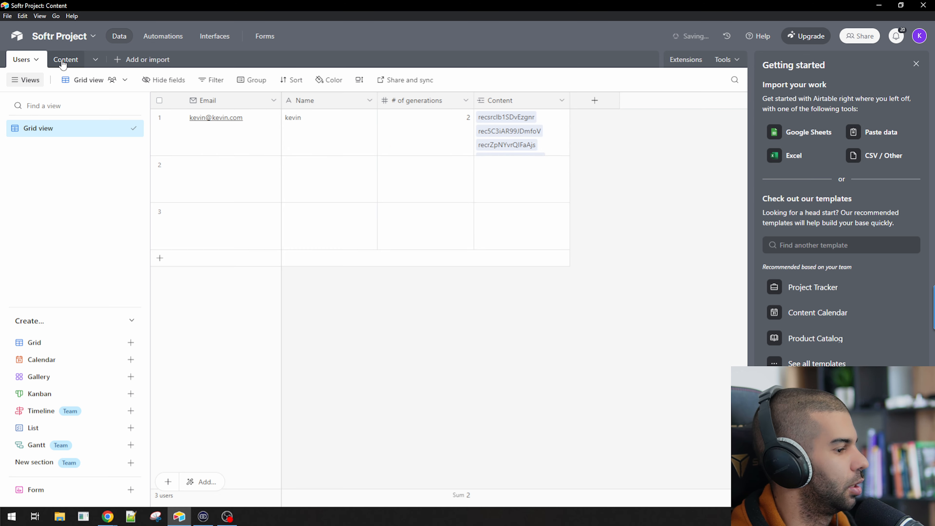
{"action": "left_click", "coordinate": [401, 174]}
{"action": "left_click", "coordinate": [359, 79]}
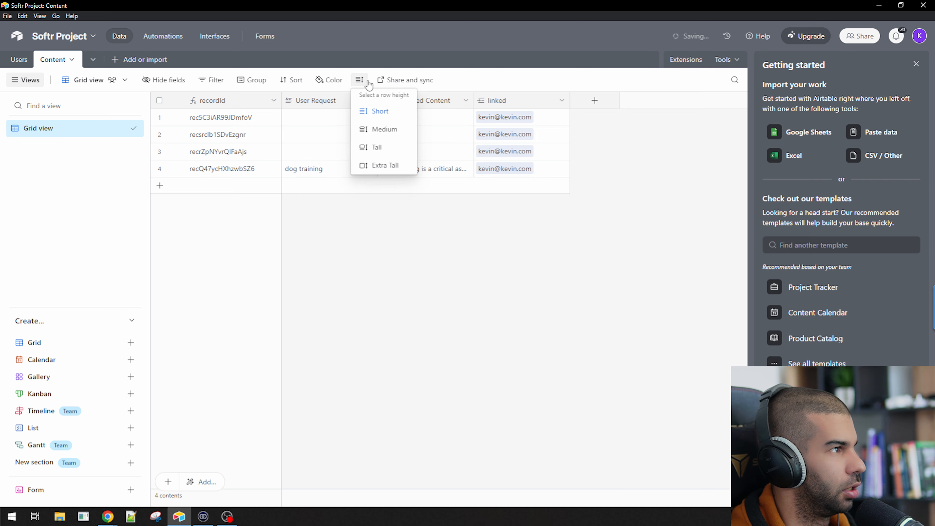
{"action": "left_click", "coordinate": [381, 147]}
{"action": "left_click_drag", "start_coordinate": [473, 100], "coordinate": [626, 100]}
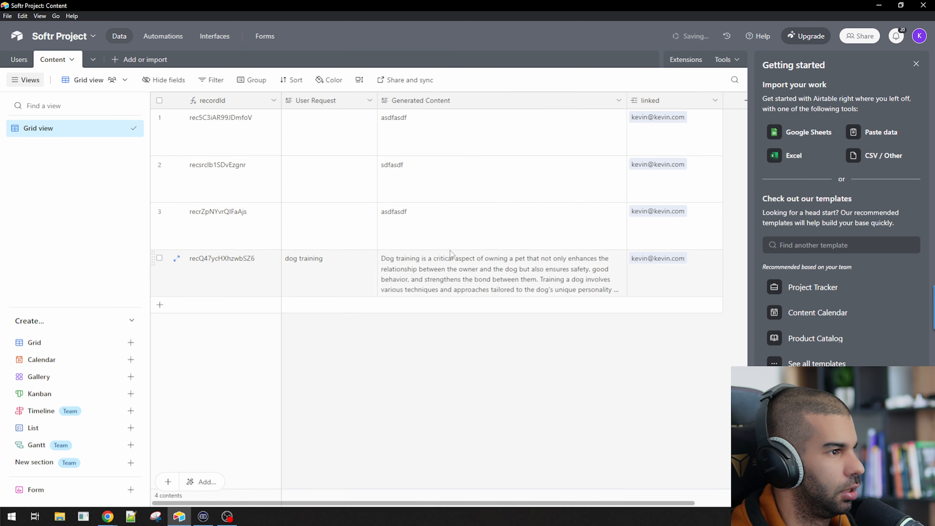
Read the new 'dog training' record's full generated paragraph in the expanded cell
{"action": "left_click", "coordinate": [302, 266]}
{"action": "left_click", "coordinate": [589, 278]}
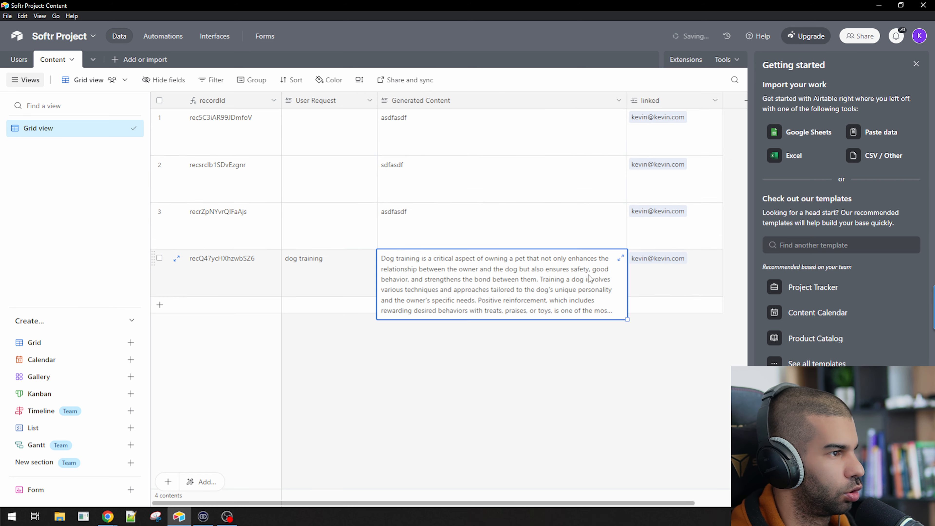
{"action": "left_click", "coordinate": [620, 258]}
{"action": "left_click_drag", "start_coordinate": [172, 151], "coordinate": [197, 244]}
{"action": "scroll", "coordinate": [201, 254], "scroll_direction": "down", "scroll_amount": 2}
{"action": "left_click", "coordinate": [501, 340]}
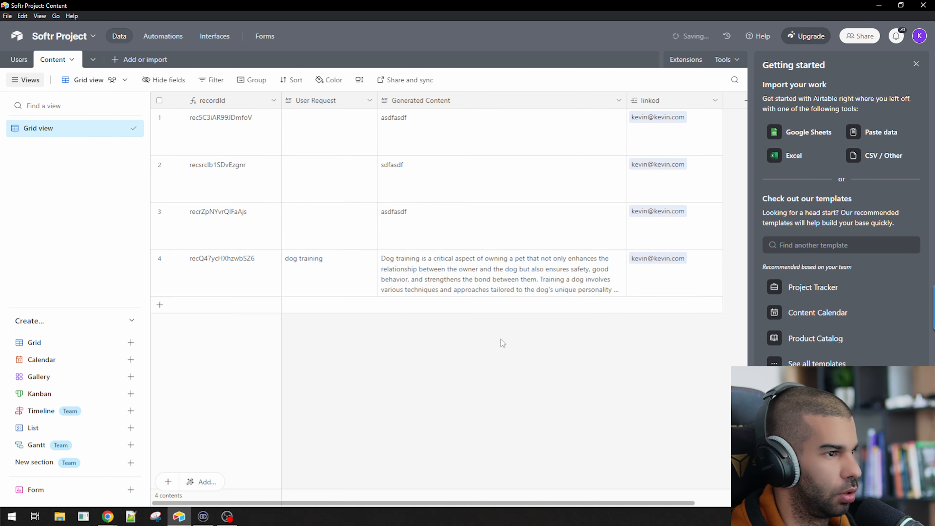
{"action": "key", "text": "alt+Tab"}
{"action": "key", "text": "alt+Tab"}
{"action": "key", "text": "alt+Tab"}
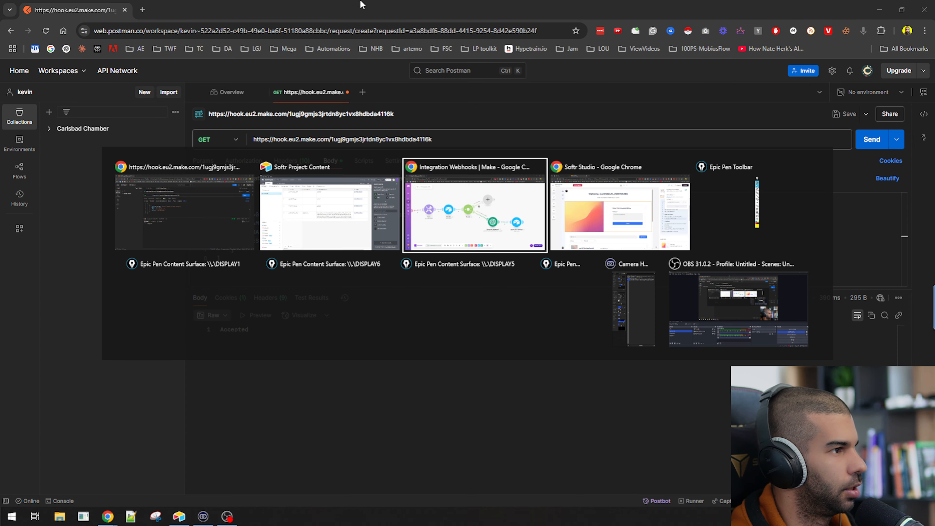
Check Airtable's Users table, then pan the Make canvas to the saving user content step
{"action": "key", "text": "alt+Tab"}
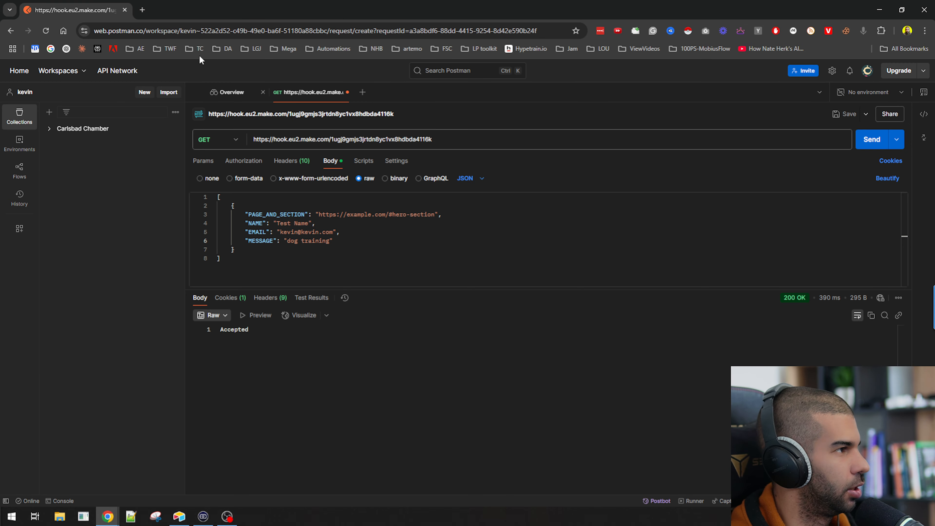
{"action": "key", "text": "alt+Tab"}
{"action": "key", "text": "alt+Tab"}
{"action": "left_click", "coordinate": [18, 60]}
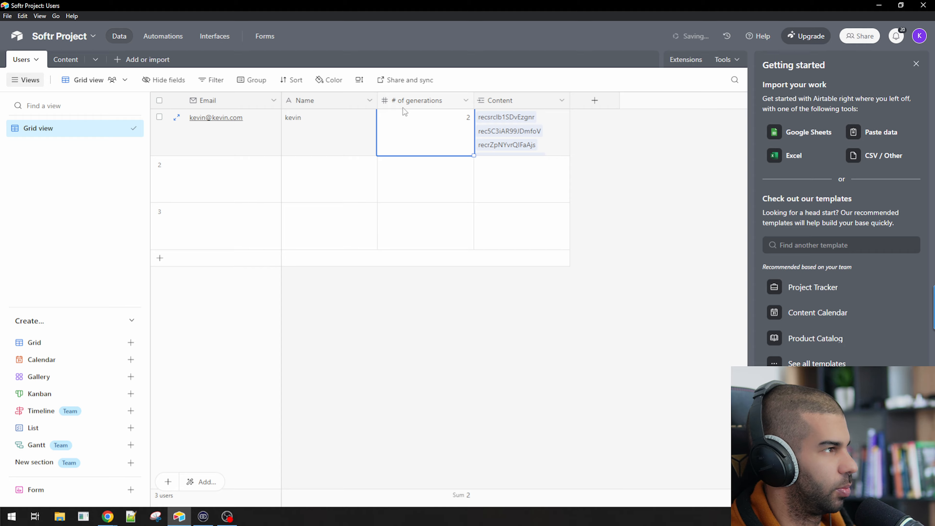
{"action": "key", "text": "alt+Tab"}
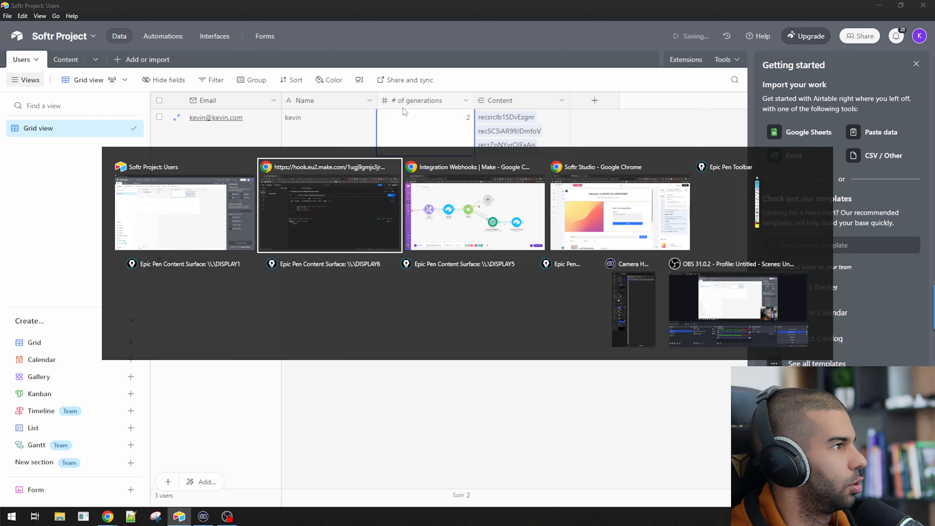
{"action": "key", "text": "alt+Tab"}
{"action": "key", "text": "alt+Tab"}
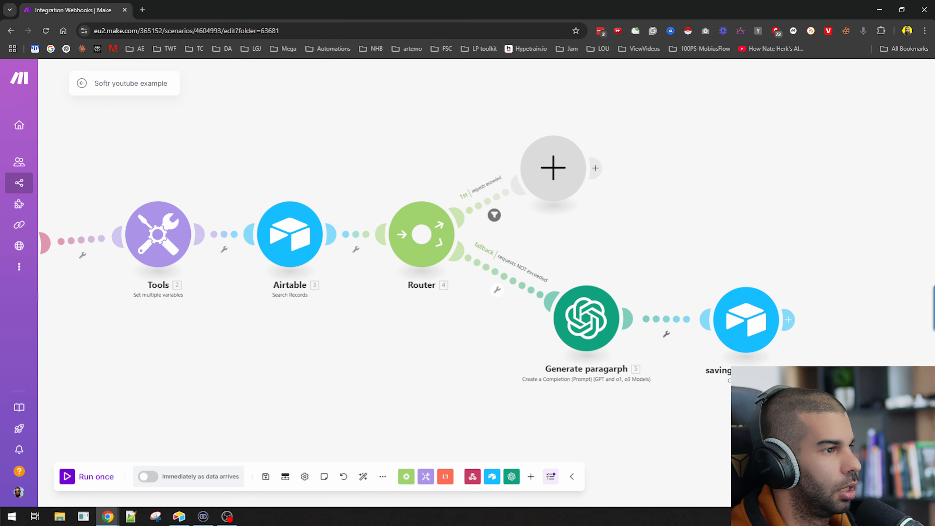
{"action": "left_click_drag", "start_coordinate": [763, 393], "coordinate": [462, 293]}
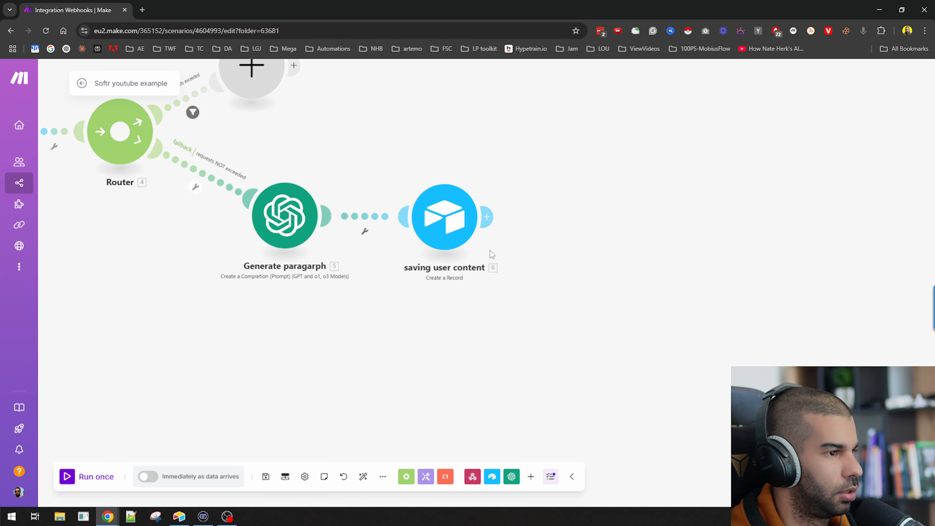
Add an Airtable Update a Record module after 'saving user content' using the Softr Project base
{"action": "left_click", "coordinate": [492, 220]}
{"action": "left_click", "coordinate": [664, 157]}
{"action": "left_click", "coordinate": [684, 279]}
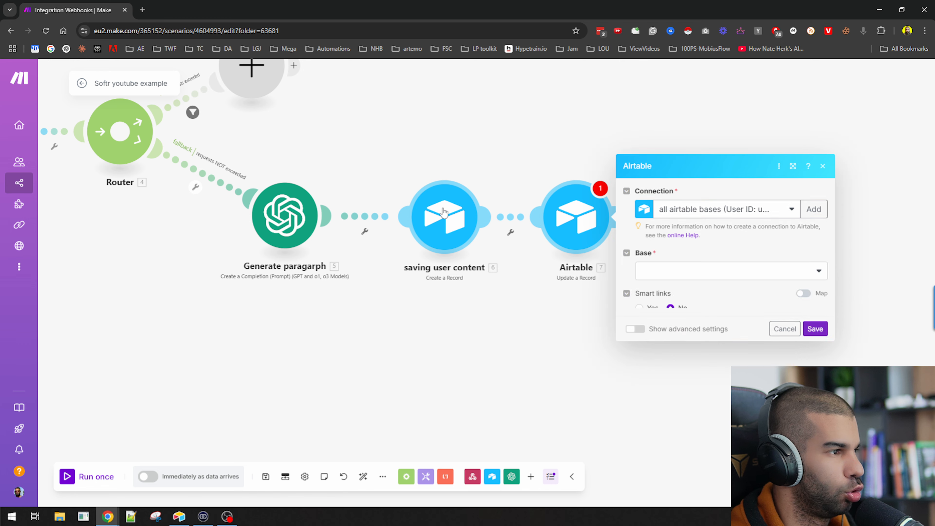
{"action": "left_click", "coordinate": [679, 211]}
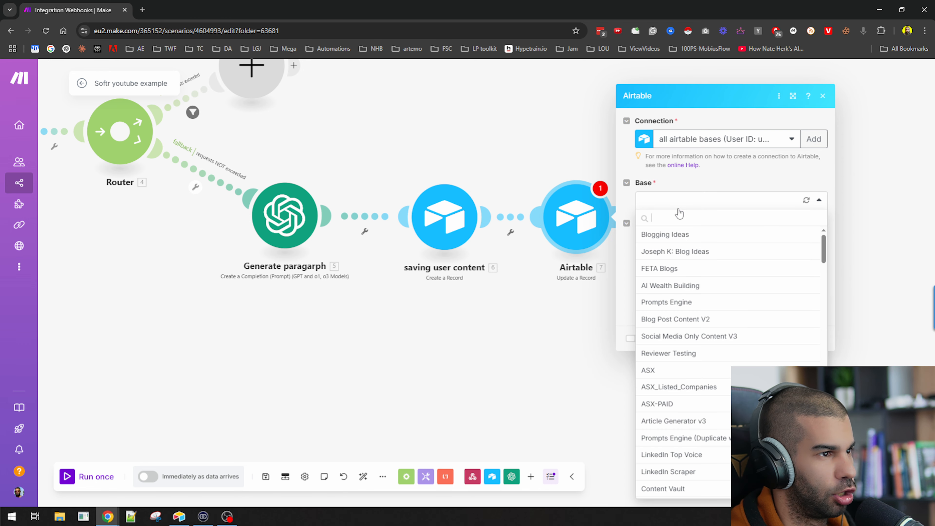
{"action": "key", "text": "super+v"}
{"action": "left_click", "coordinate": [688, 311]}
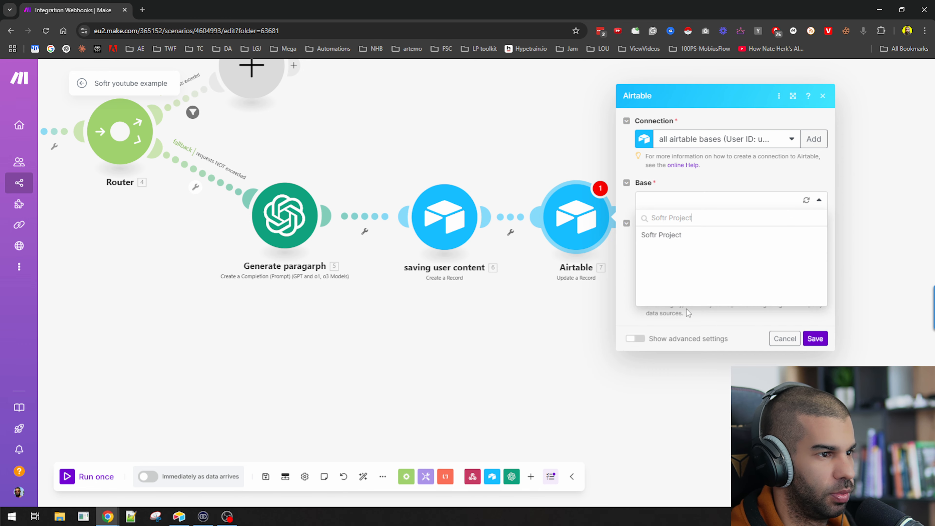
{"action": "left_click", "coordinate": [674, 232]}
After checking the Airtable Users table, set the module's table to Users
{"action": "key", "text": "alt+Tab"}
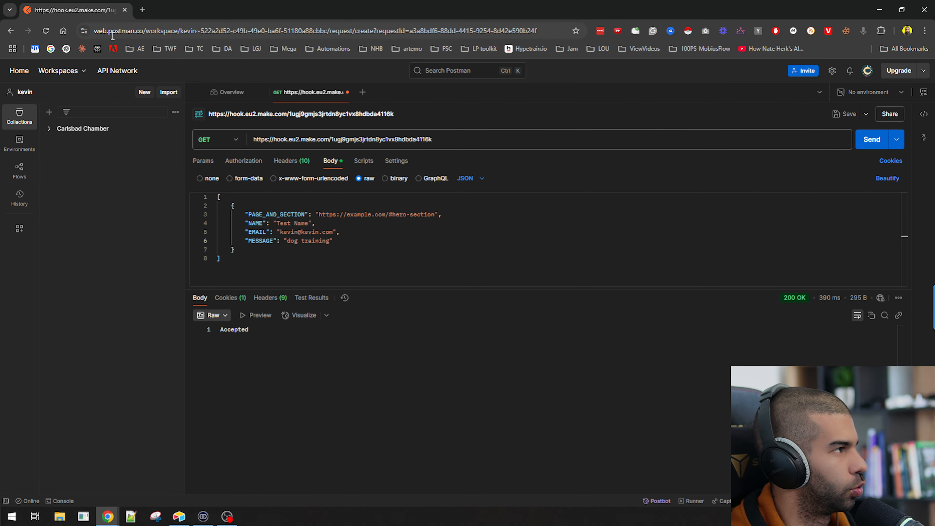
{"action": "key", "text": "alt+Tab"}
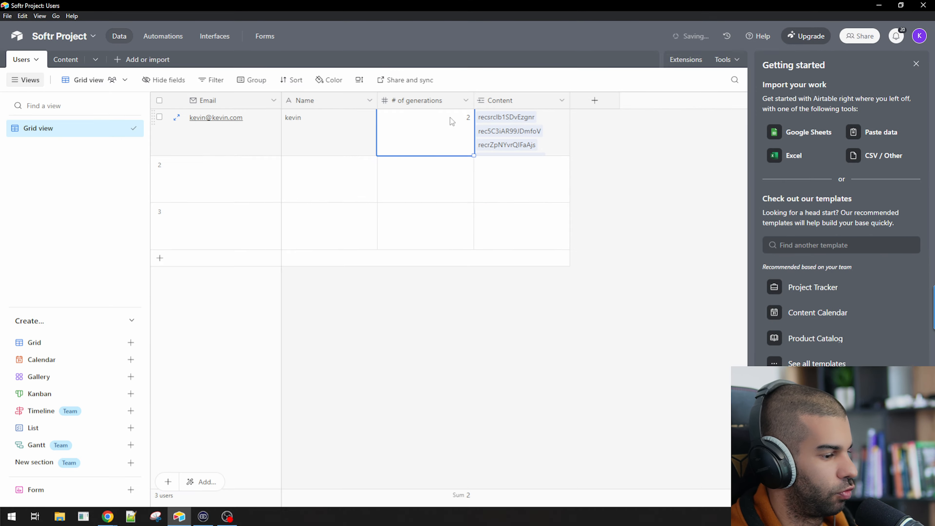
{"action": "key", "text": "alt+Tab"}
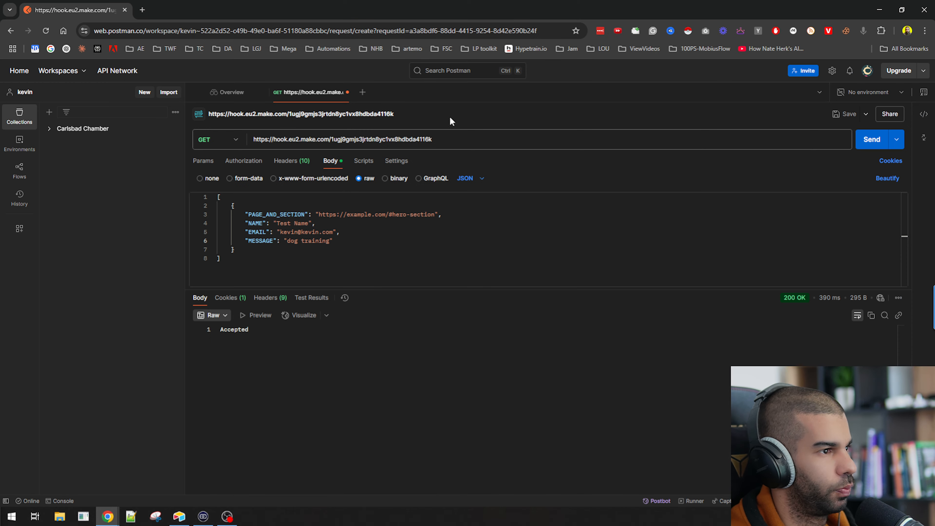
{"action": "key", "text": "alt+Tab"}
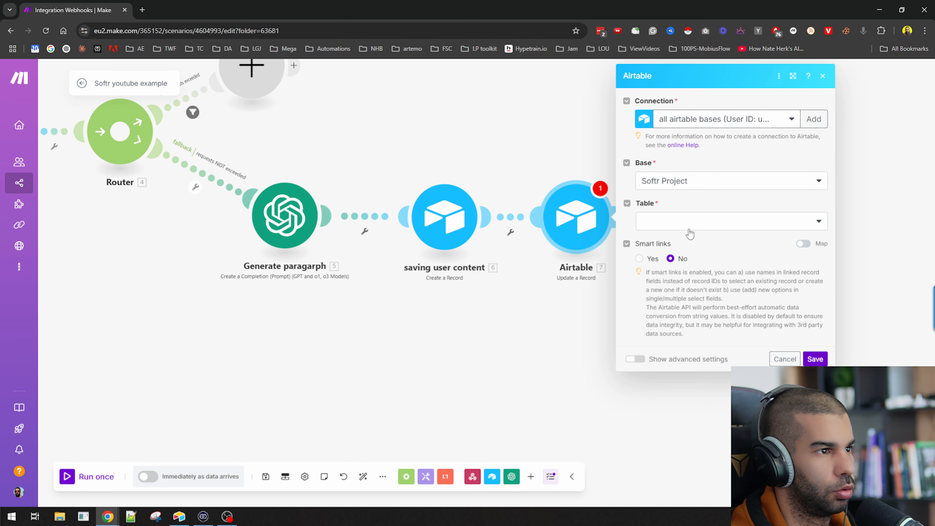
{"action": "left_click", "coordinate": [688, 222]}
{"action": "left_click", "coordinate": [668, 239]}
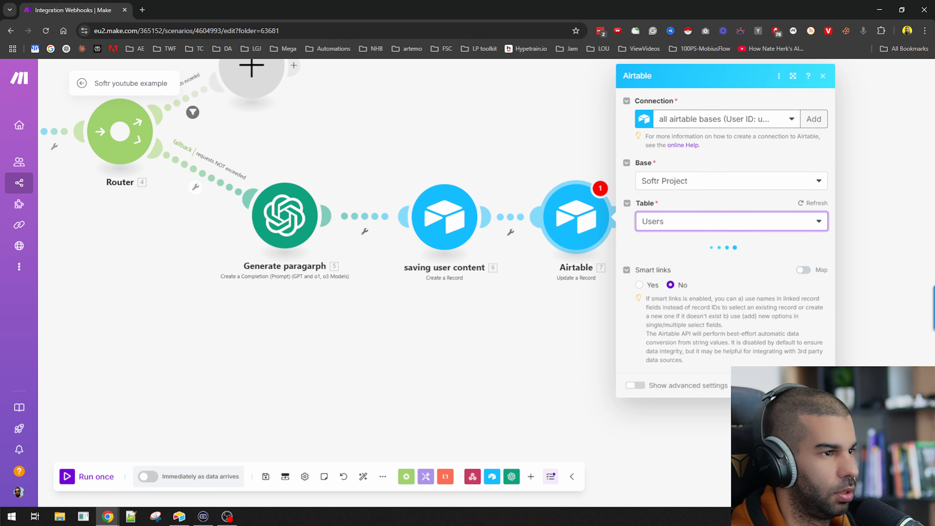
{"action": "left_click", "coordinate": [699, 262]}
{"action": "scroll", "coordinate": [496, 339], "scroll_direction": "down", "scroll_amount": 5}
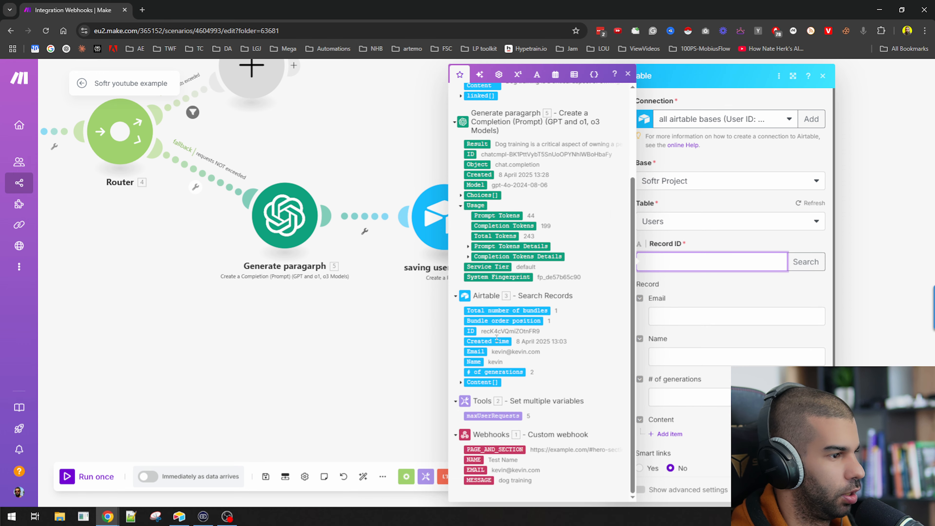
Map 3. ID to Record ID, set # of generations to 3.# of generations + 1, and save
{"action": "left_click", "coordinate": [469, 331]}
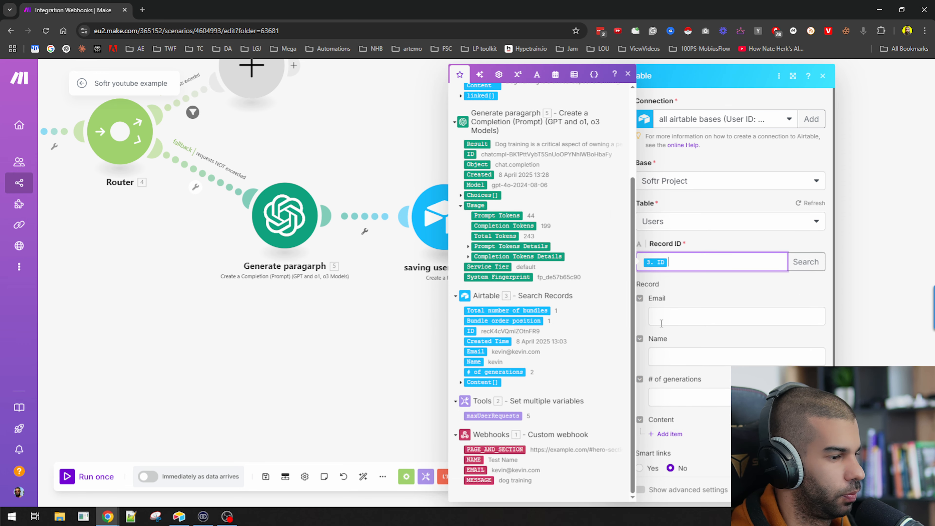
{"action": "left_click", "coordinate": [684, 306]}
{"action": "scroll", "coordinate": [683, 319], "scroll_direction": "down", "scroll_amount": 2}
{"action": "left_click", "coordinate": [672, 313]}
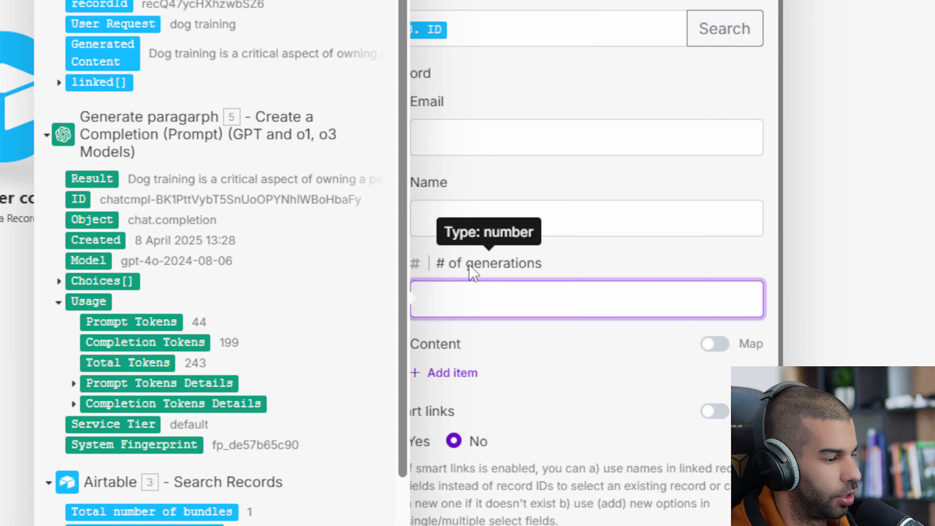
{"action": "scroll", "coordinate": [282, 299], "scroll_direction": "down", "scroll_amount": 5}
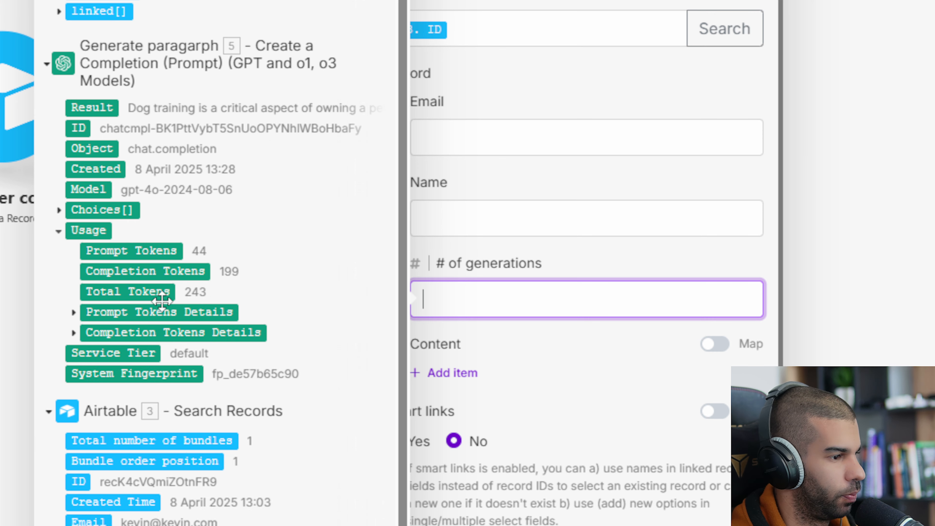
{"action": "left_click", "coordinate": [128, 404]}
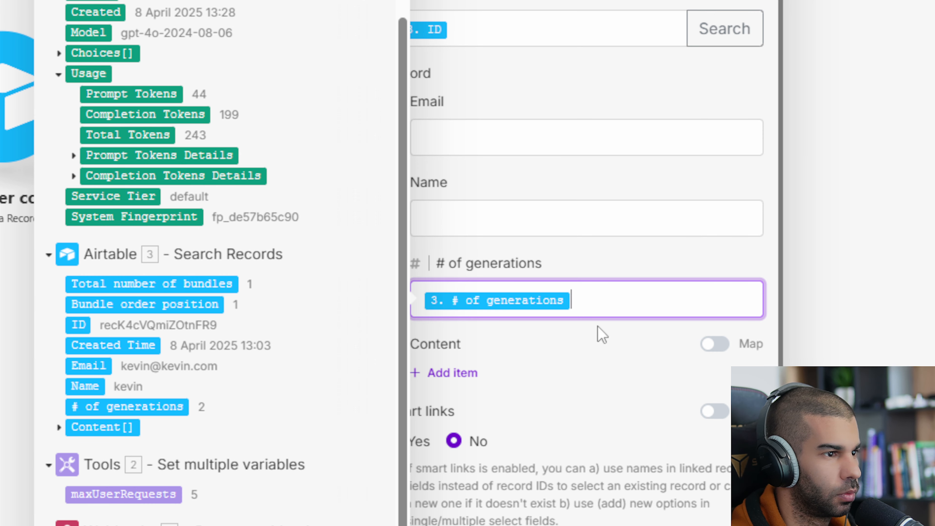
{"action": "type", "text": "{{"}
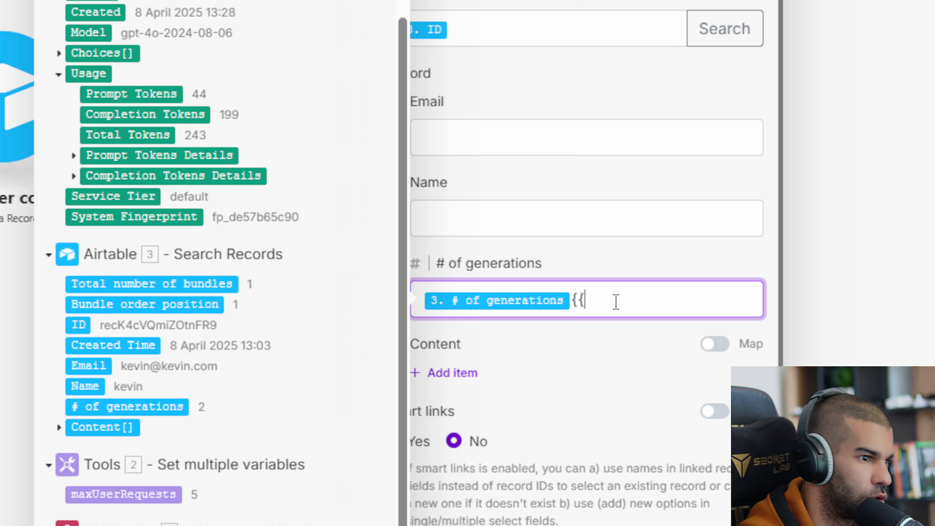
{"action": "type", "text": "+}}1"}
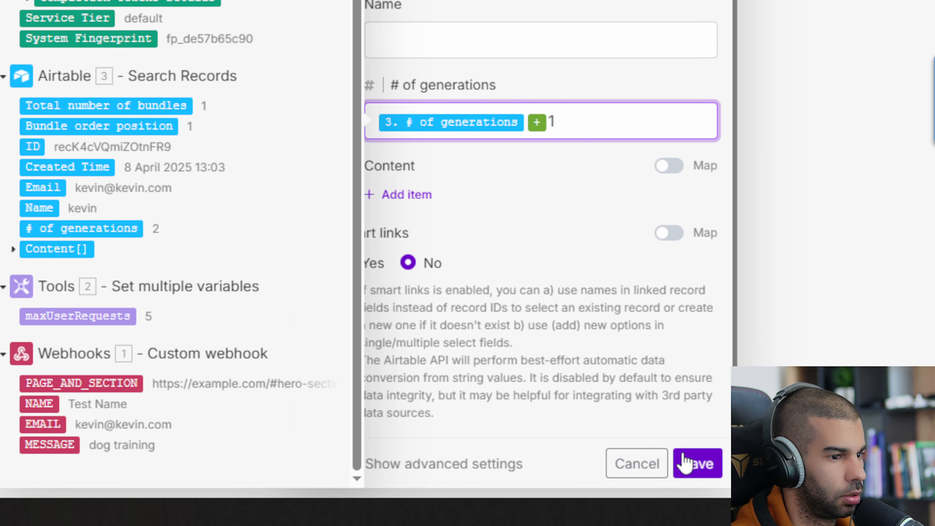
{"action": "left_click", "coordinate": [695, 461]}
Rename the Airtable module to 'increment # of user requests'
{"action": "right_click", "coordinate": [458, 236]}
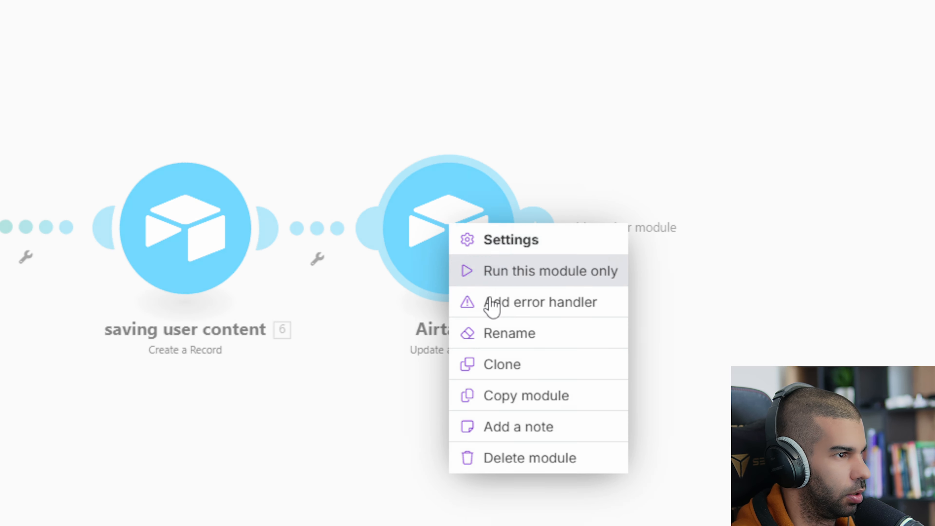
{"action": "left_click", "coordinate": [474, 306]}
{"action": "type", "text": "increment #"}
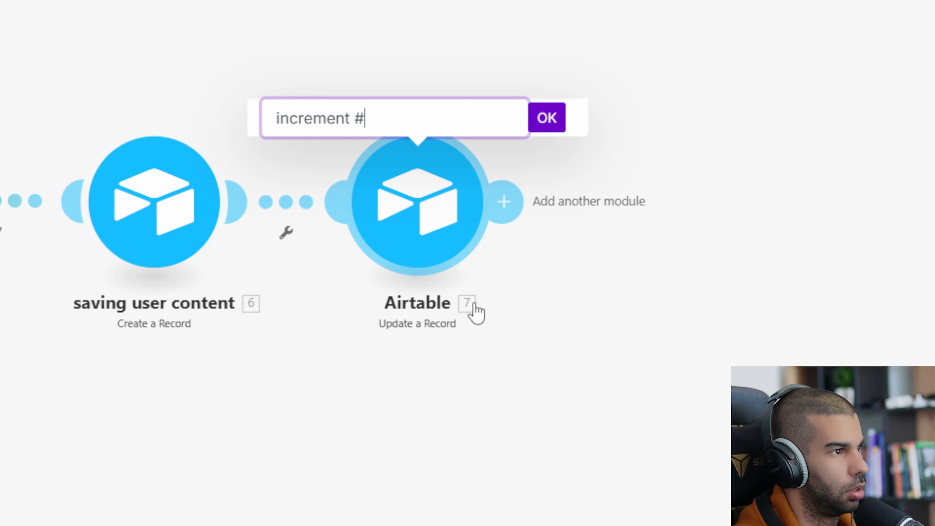
{"action": "type", "text": " of user requ"}
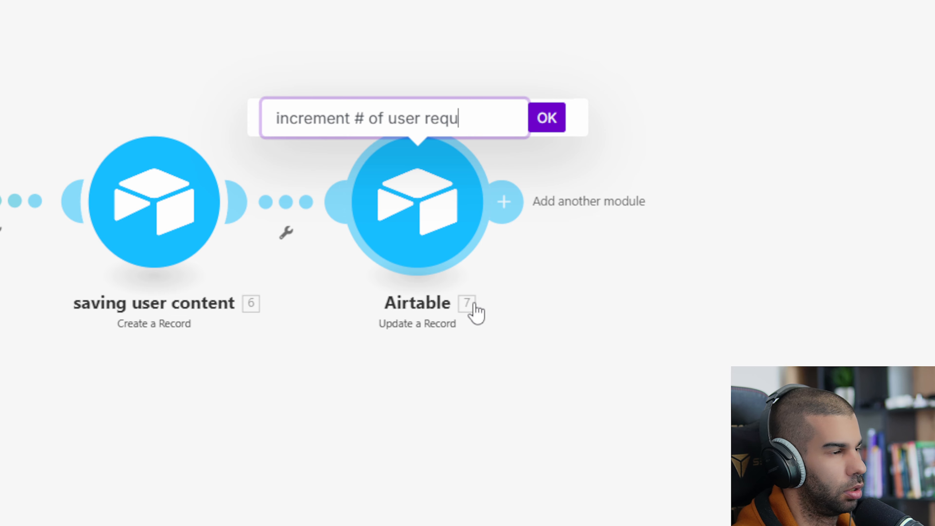
{"action": "type", "text": "ests"}
{"action": "key", "text": "Return"}
{"action": "scroll", "coordinate": [476, 313], "scroll_direction": "down", "scroll_amount": 3}
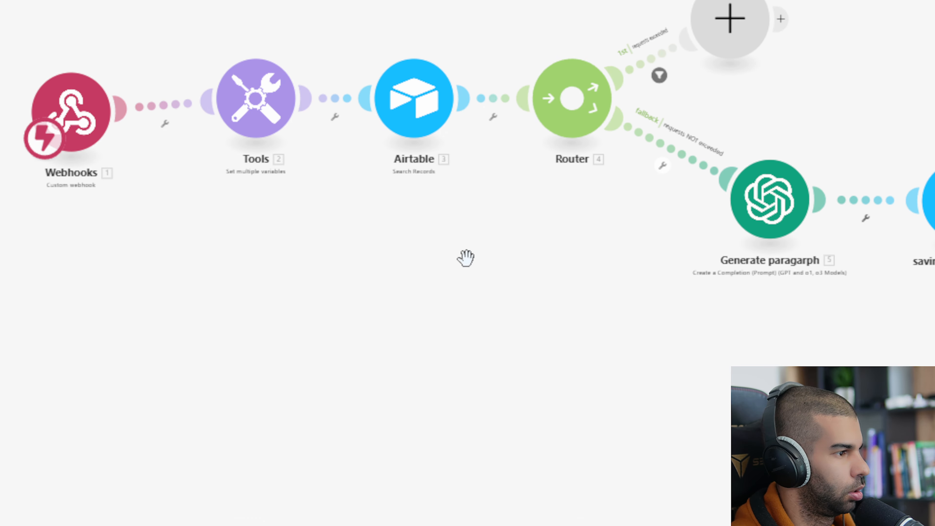
Run the scenario once, send Postman's test request to the webhook, and view Airtable's Content table
{"action": "left_click", "coordinate": [182, 439]}
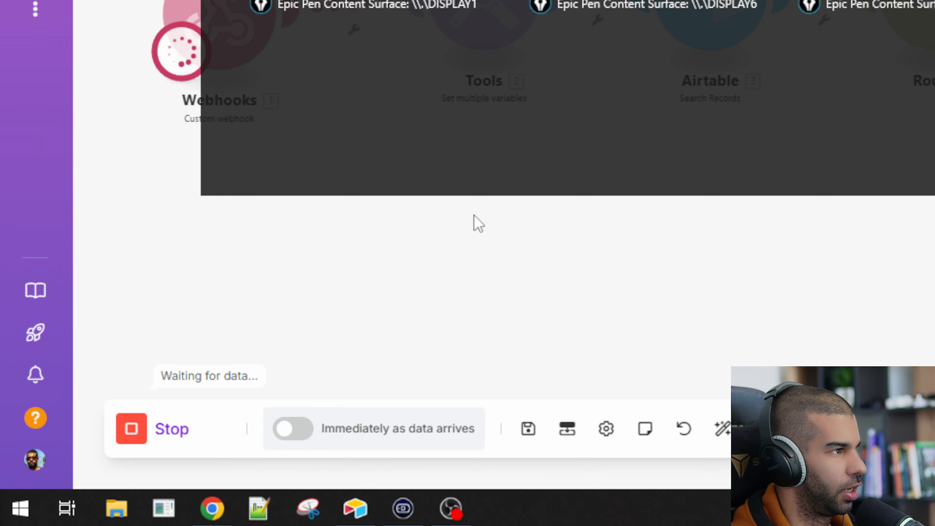
{"action": "key", "text": "alt+Tab"}
{"action": "key", "text": "alt+Tab"}
{"action": "key", "text": "alt+Tab"}
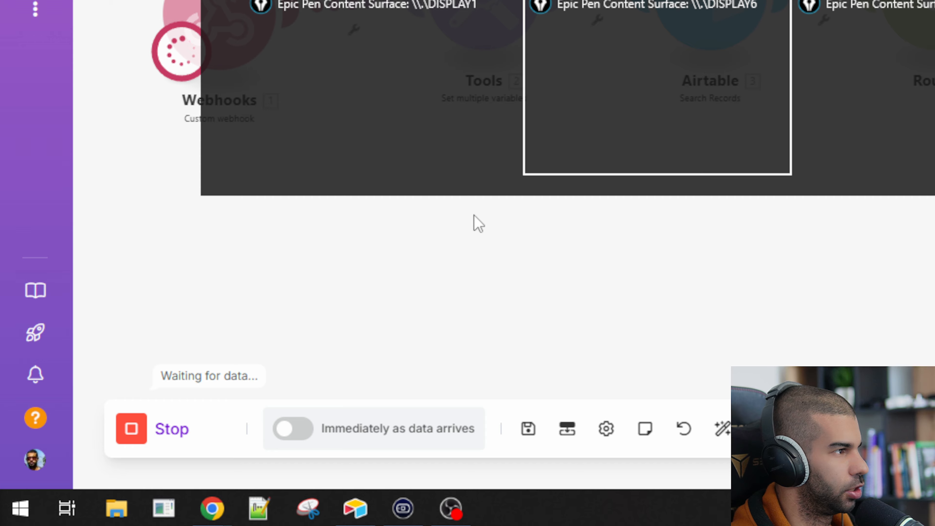
{"action": "left_click", "coordinate": [344, 217]}
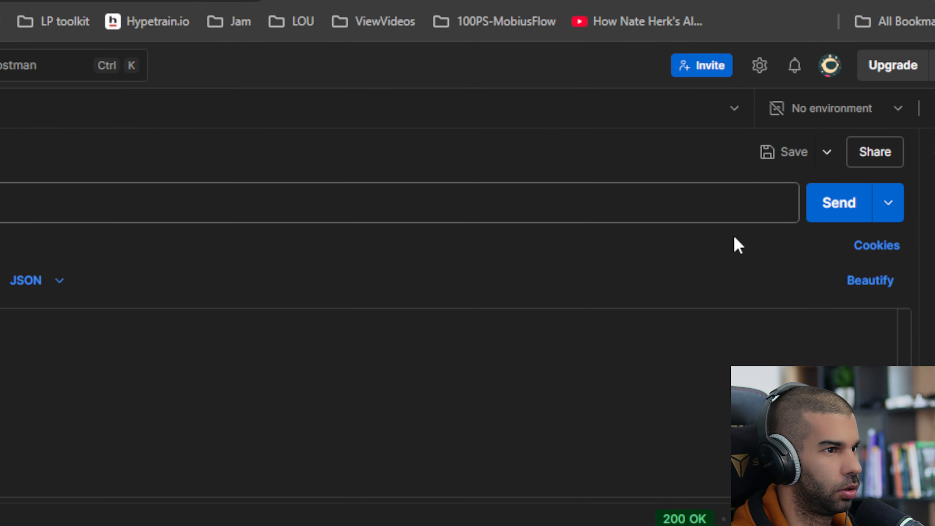
{"action": "left_click", "coordinate": [802, 272]}
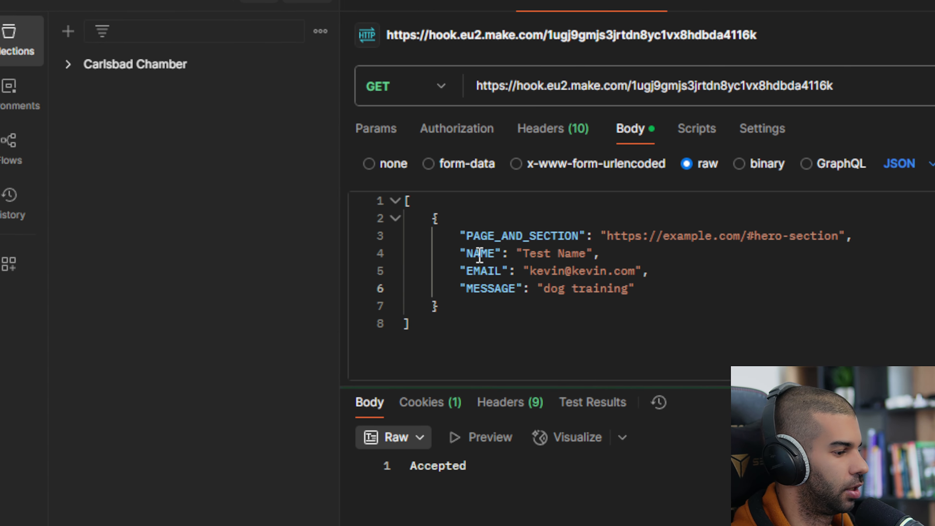
{"action": "key", "text": "alt+Tab"}
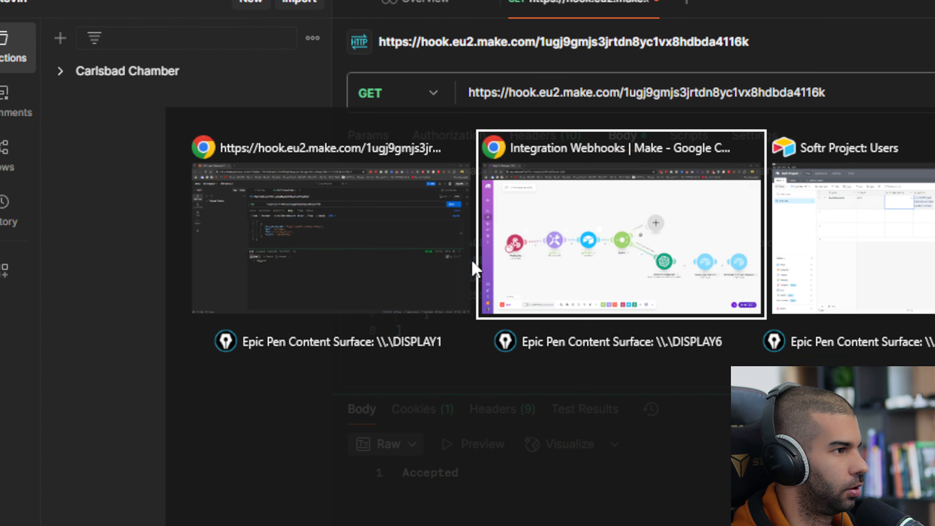
{"action": "key", "text": "alt+Tab"}
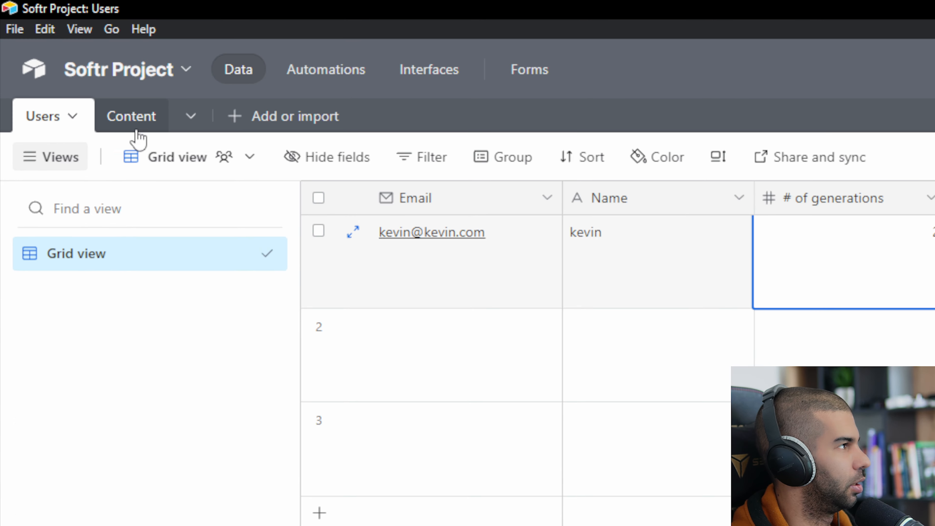
{"action": "left_click", "coordinate": [136, 125]}
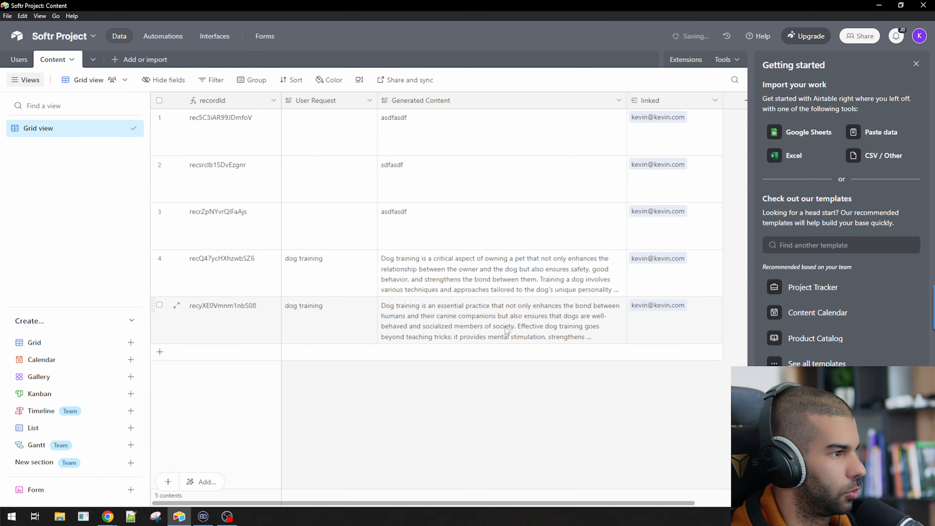
Verify the new Content record and the user's # of generations rising to 3, then return to Softr Studio
{"action": "left_click", "coordinate": [566, 326]}
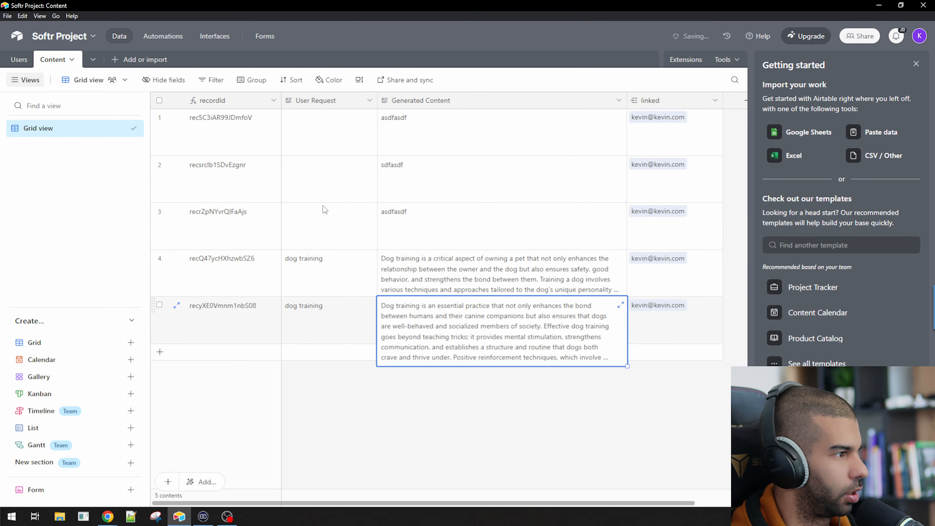
{"action": "left_click", "coordinate": [19, 59]}
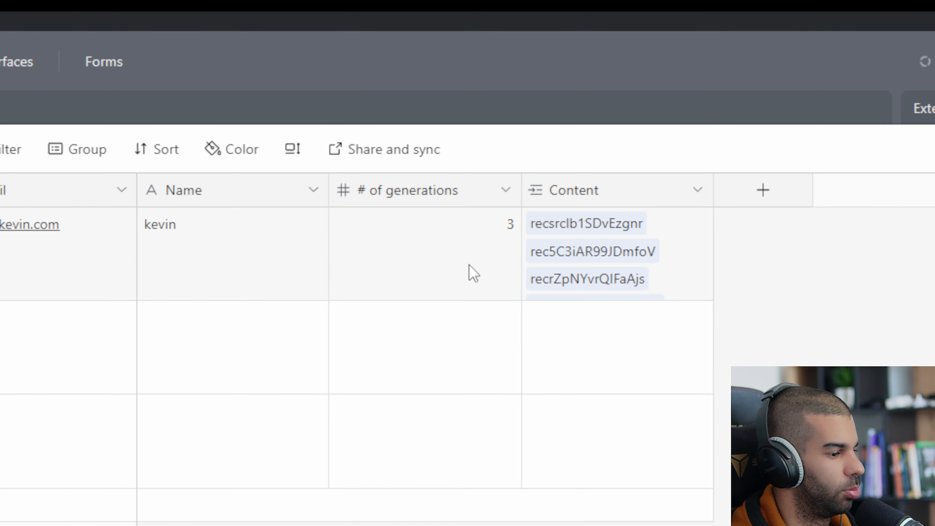
{"action": "left_click", "coordinate": [474, 273]}
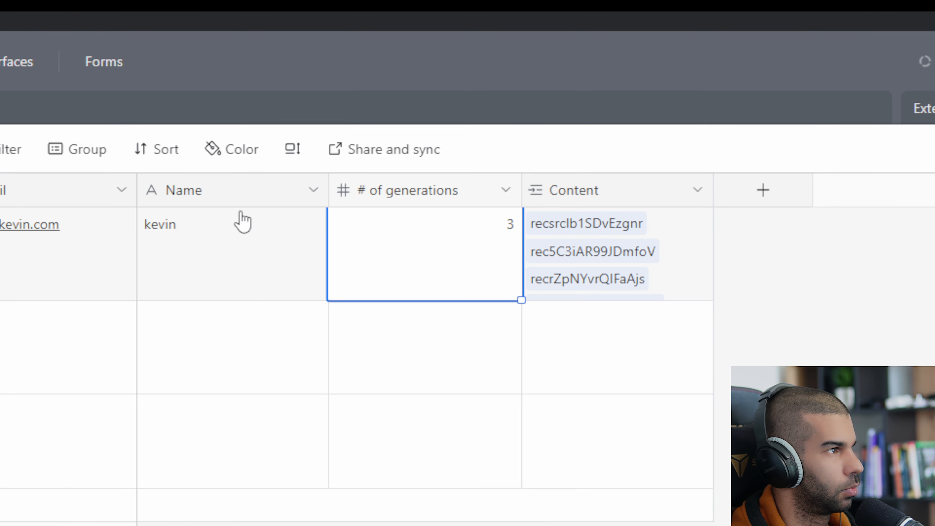
{"action": "left_click", "coordinate": [349, 236]}
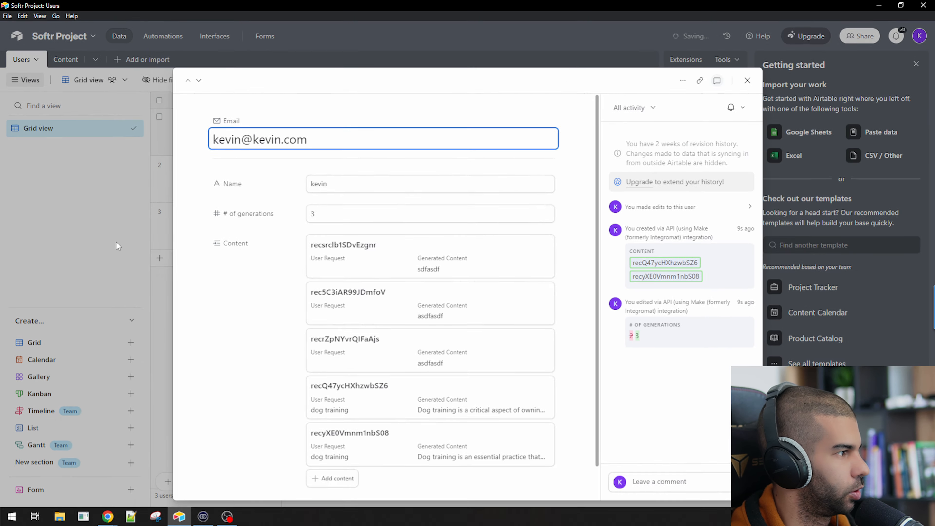
{"action": "left_click", "coordinate": [117, 242]}
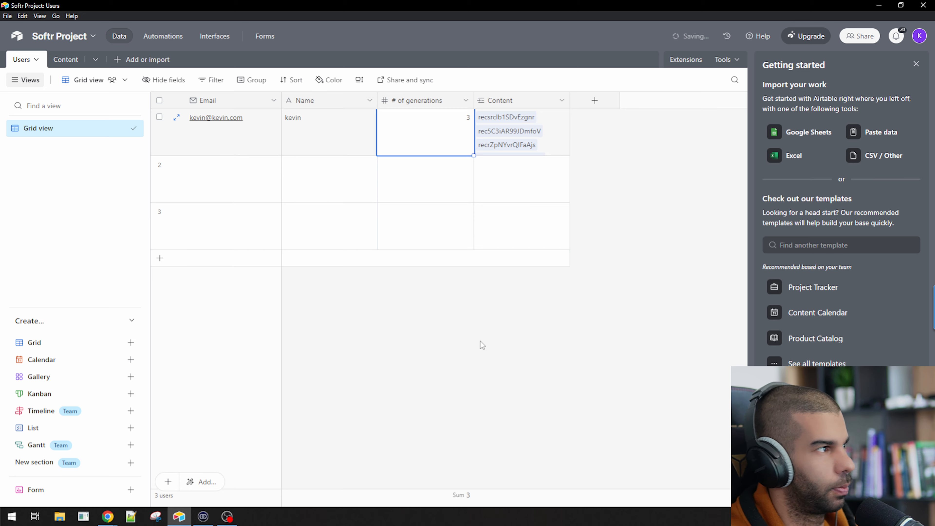
{"action": "key", "text": "alt+Tab"}
{"action": "key", "text": "alt+Tab"}
{"action": "key", "text": "alt+Tab"}
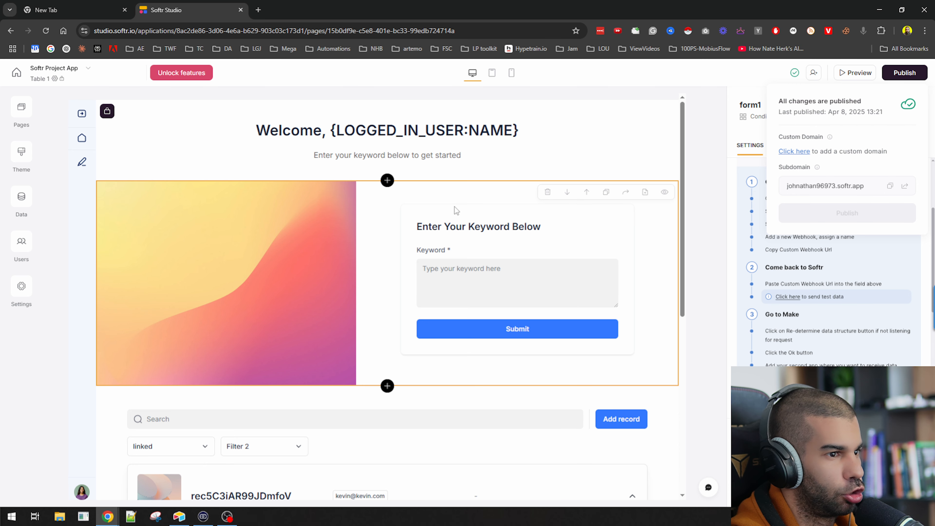
Open the published app from the publish details, then close it
{"action": "left_click", "coordinate": [900, 74]}
{"action": "left_click", "coordinate": [901, 74]}
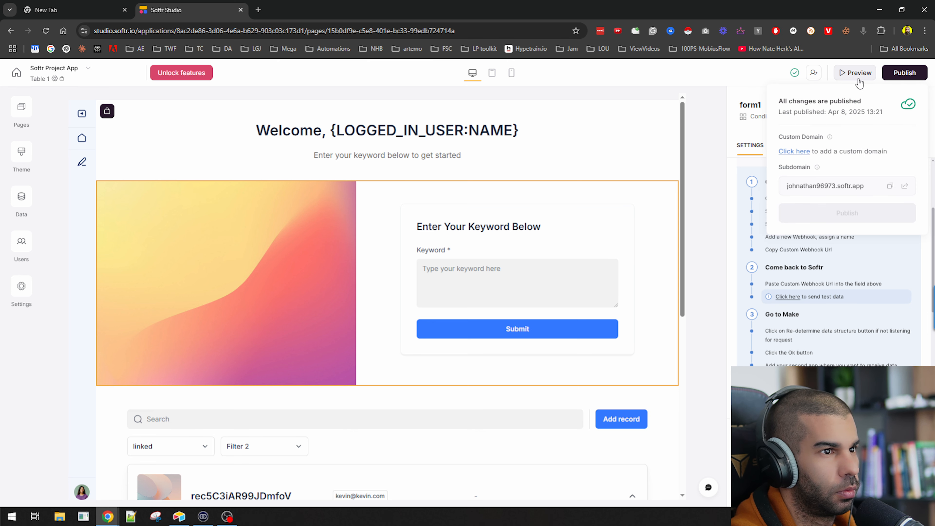
{"action": "left_click", "coordinate": [904, 186]}
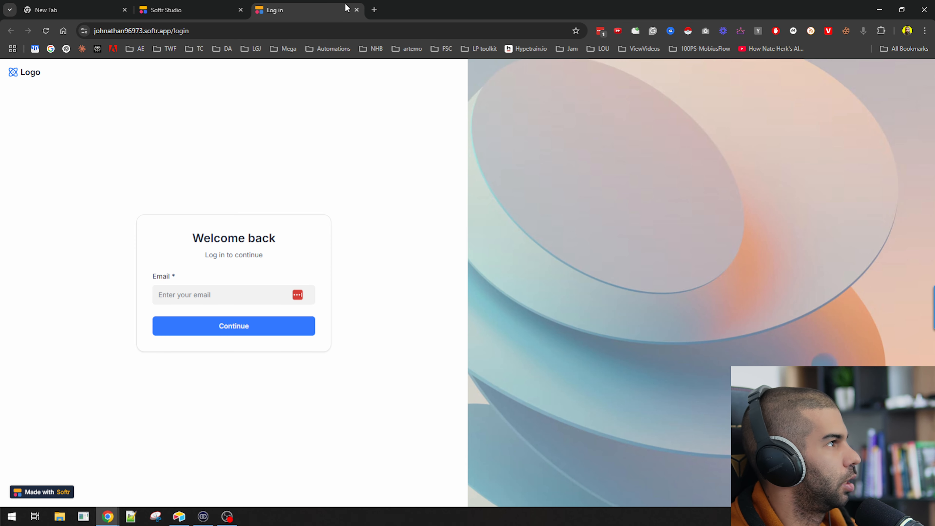
{"action": "left_click", "coordinate": [356, 10]}
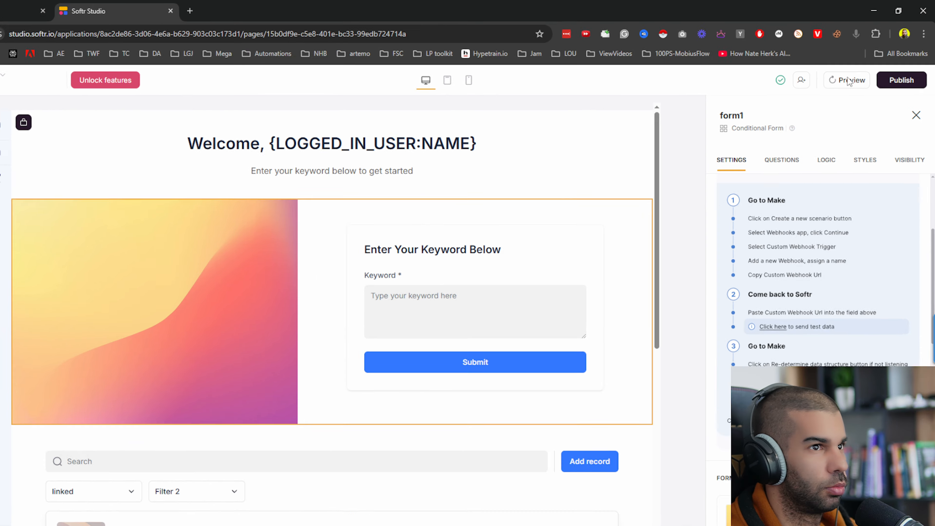
Preview the app, check the Preview as user and Form page, then go to the Users page
{"action": "left_click", "coordinate": [854, 72]}
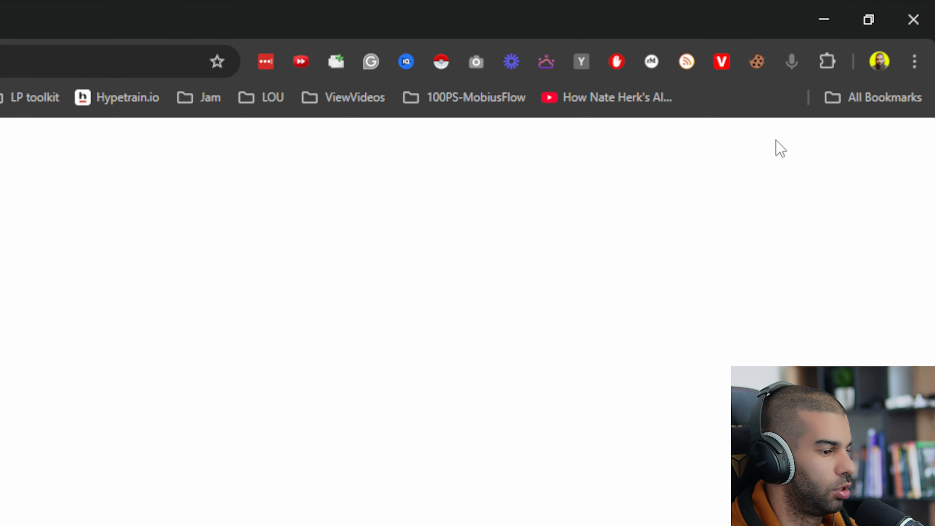
{"action": "left_click", "coordinate": [190, 146]}
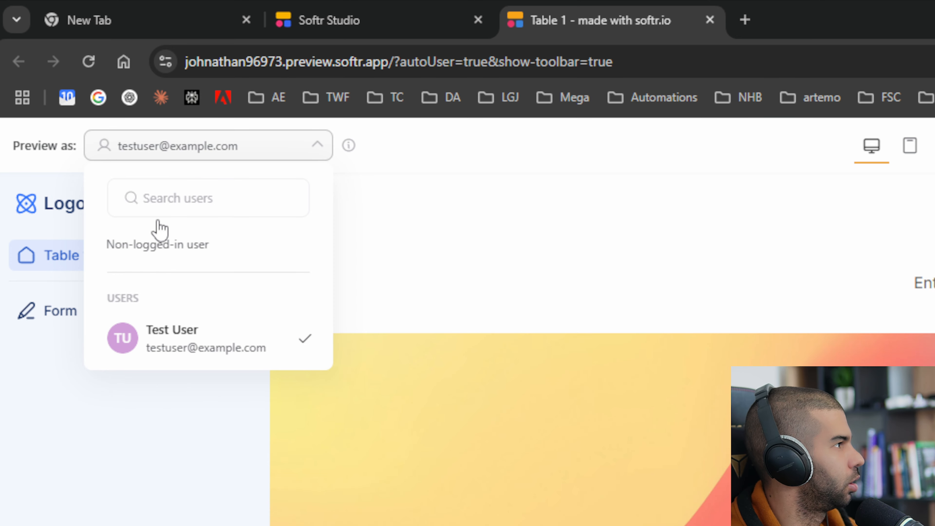
{"action": "left_click", "coordinate": [177, 470]}
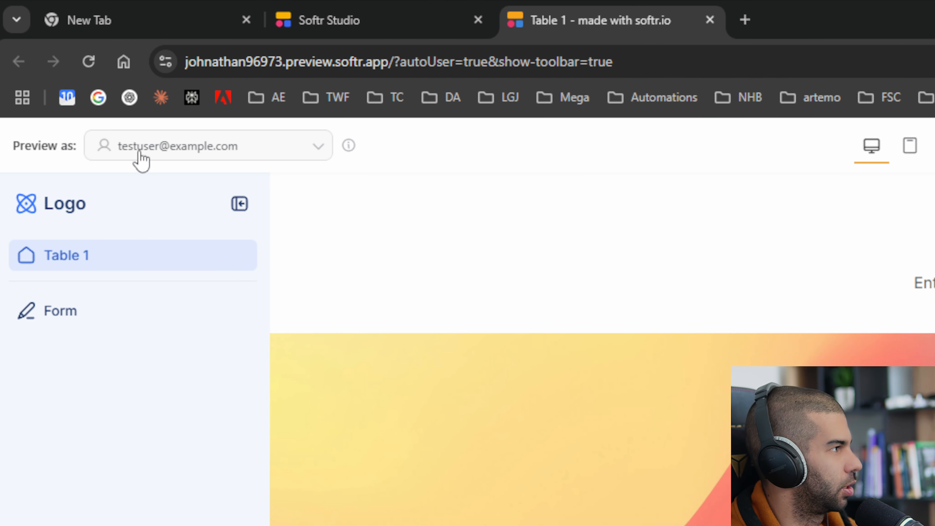
{"action": "left_click", "coordinate": [110, 319]}
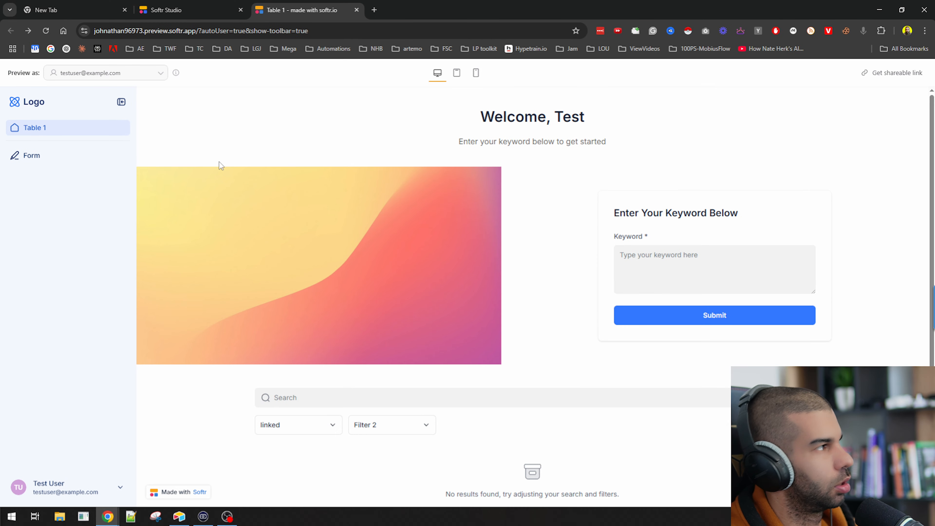
{"action": "left_click", "coordinate": [123, 74]}
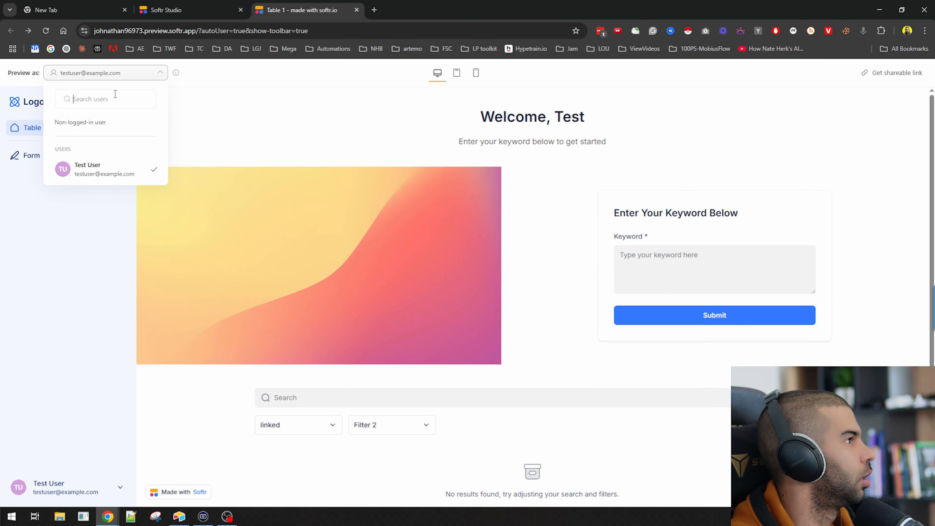
{"action": "left_click", "coordinate": [198, 5]}
{"action": "left_click", "coordinate": [24, 249]}
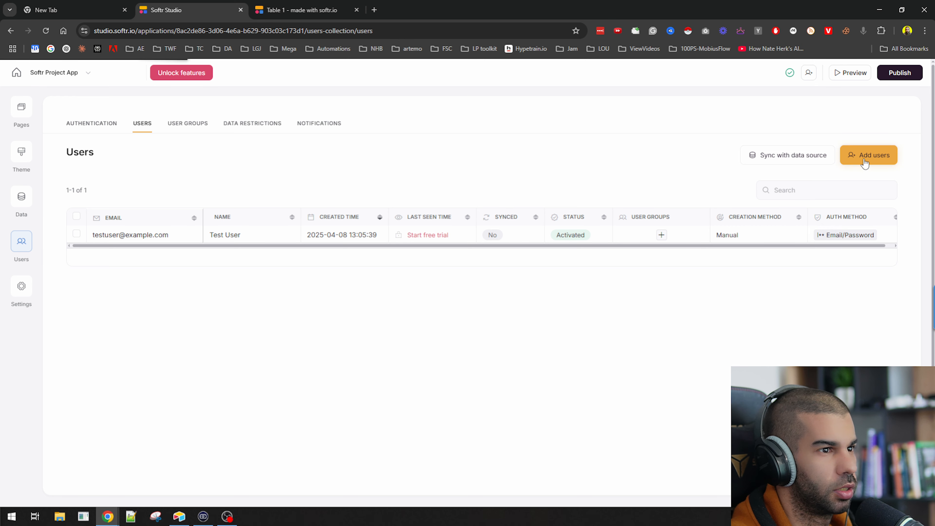
Sync app users with the Airtable source, using the Softr Project base and Users table
{"action": "left_click", "coordinate": [776, 159]}
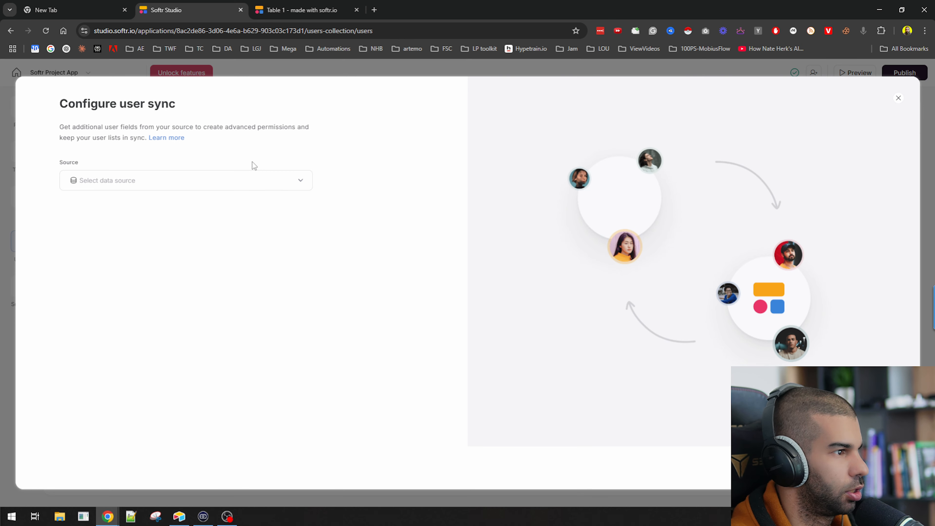
{"action": "left_click", "coordinate": [125, 180]}
{"action": "scroll", "coordinate": [221, 262], "scroll_direction": "down", "scroll_amount": 1}
{"action": "scroll", "coordinate": [221, 261], "scroll_direction": "down", "scroll_amount": 2}
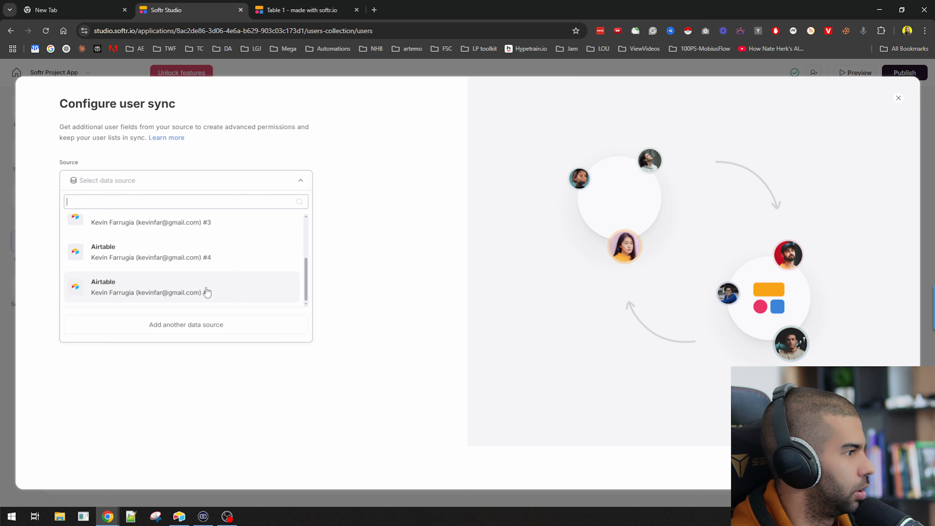
{"action": "left_click", "coordinate": [123, 293]}
{"action": "left_click", "coordinate": [90, 231]}
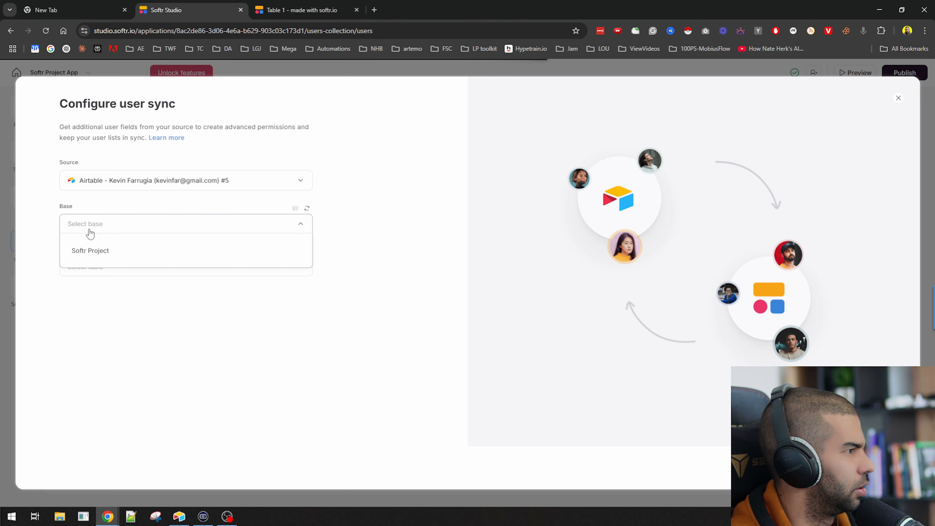
{"action": "left_click", "coordinate": [91, 250]}
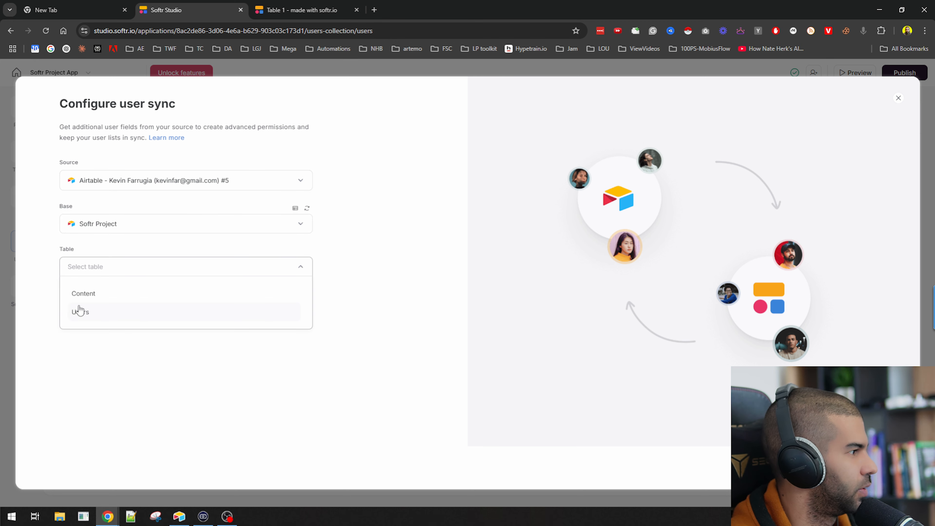
{"action": "left_click", "coordinate": [82, 320]}
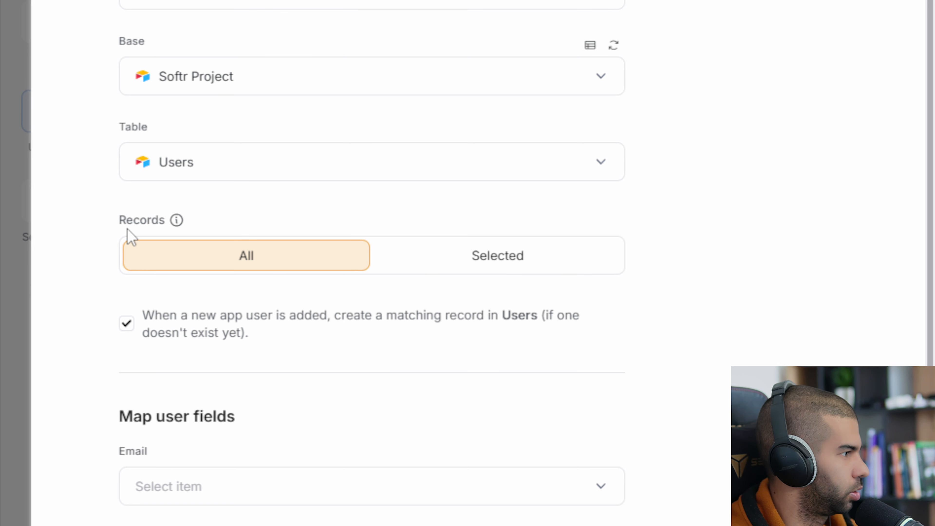
Map the Email field and Name as profile name, leaving avatar and created time unchanged
{"action": "left_click", "coordinate": [224, 493]}
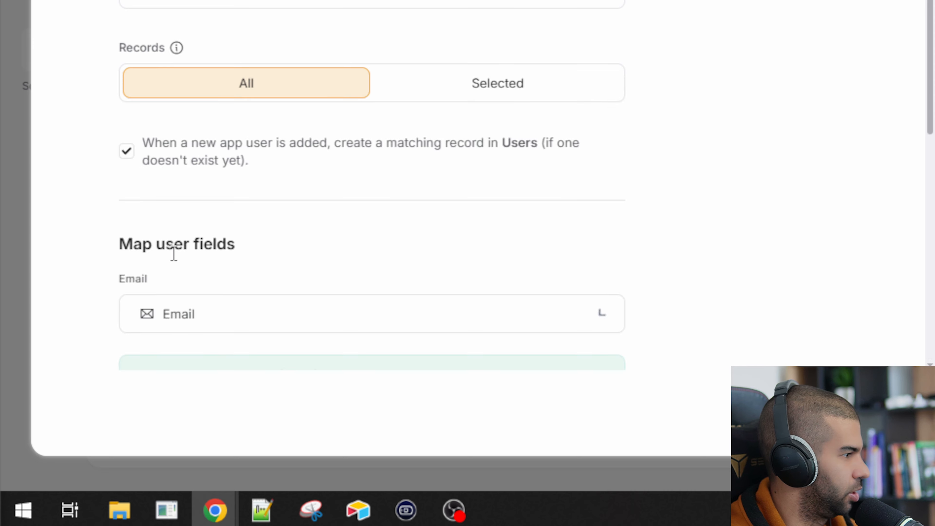
{"action": "scroll", "coordinate": [98, 307], "scroll_direction": "down", "scroll_amount": 5}
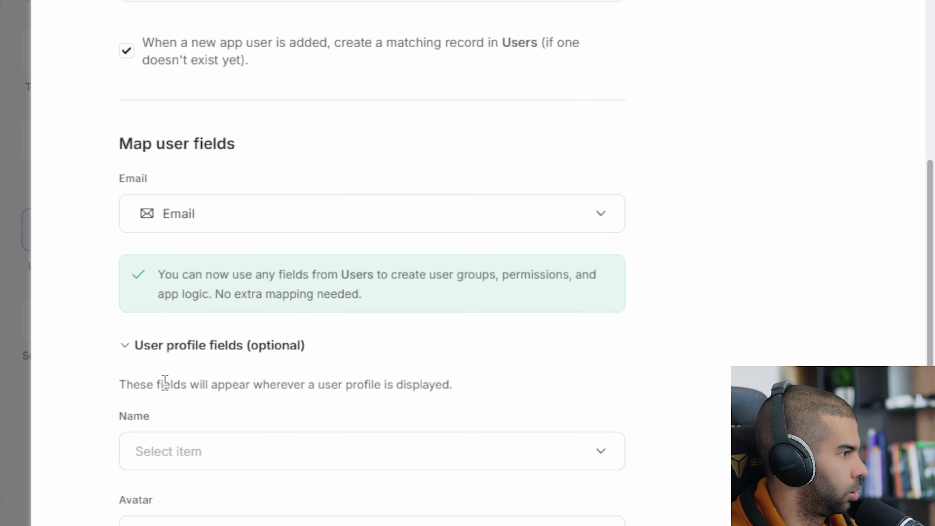
{"action": "left_click_drag", "start_coordinate": [149, 381], "coordinate": [387, 378]}
{"action": "left_click", "coordinate": [231, 457]}
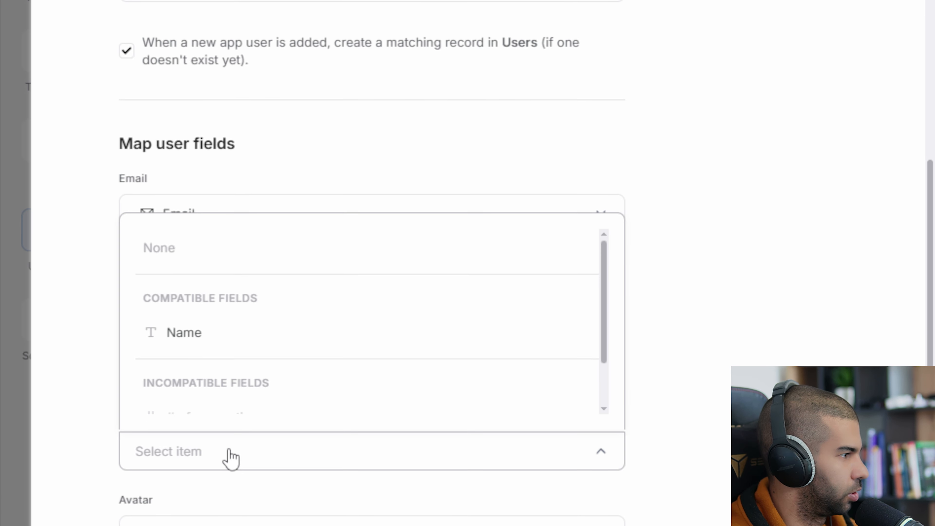
{"action": "left_click", "coordinate": [187, 328]}
{"action": "left_click", "coordinate": [204, 286]}
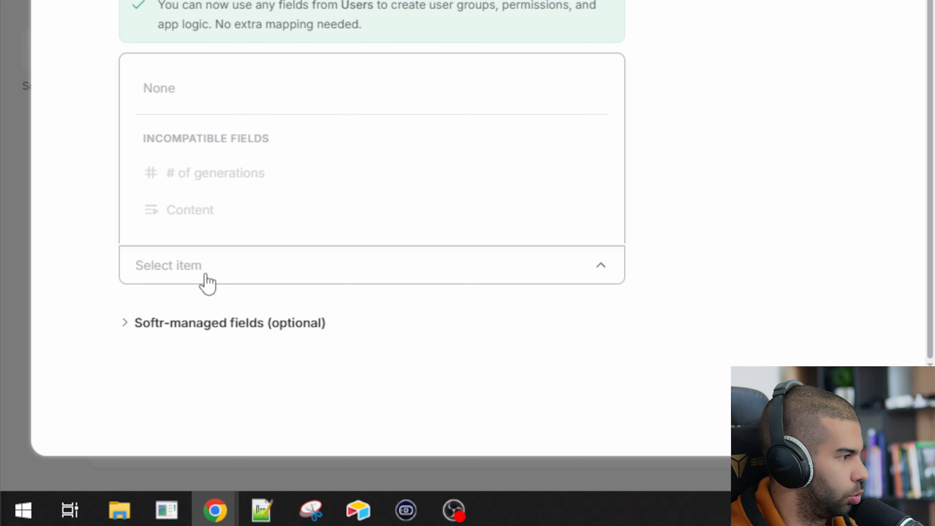
{"action": "left_click", "coordinate": [204, 274]}
{"action": "left_click", "coordinate": [125, 323]}
{"action": "scroll", "coordinate": [125, 334], "scroll_direction": "down", "scroll_amount": 2}
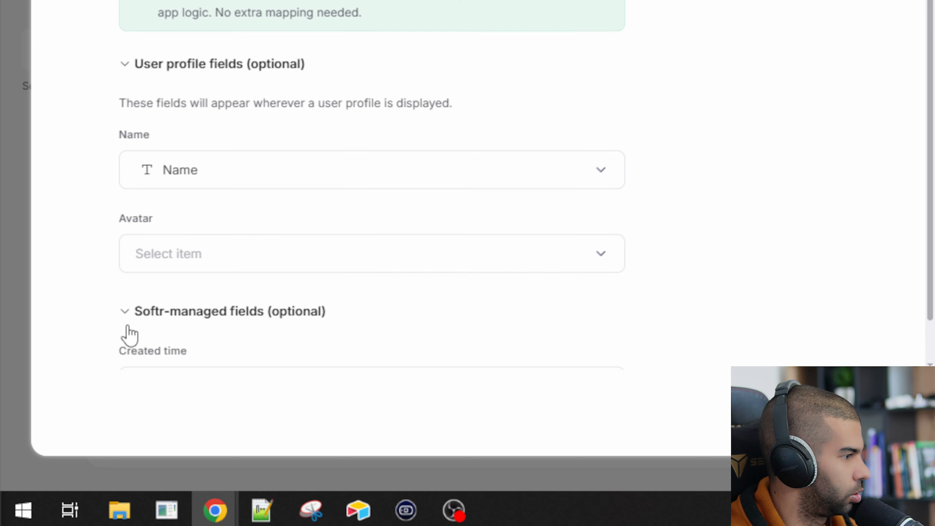
{"action": "left_click", "coordinate": [215, 315]}
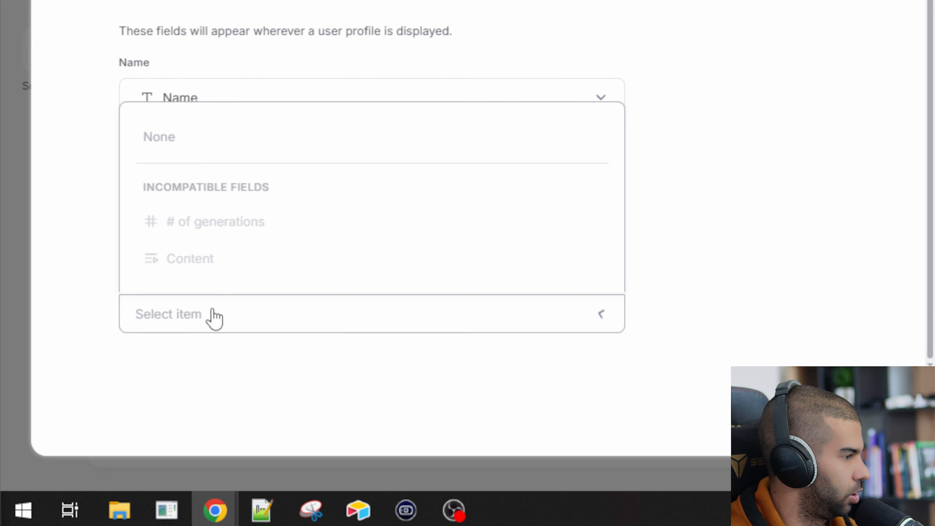
{"action": "left_click", "coordinate": [92, 294]}
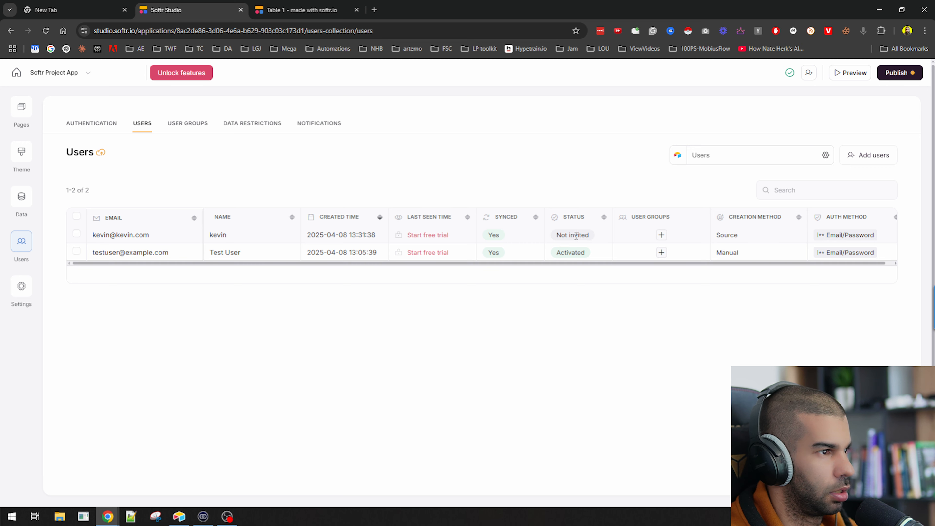
Preview the app as the synced Airtable user, acknowledging the warning
{"action": "left_click", "coordinate": [860, 73]}
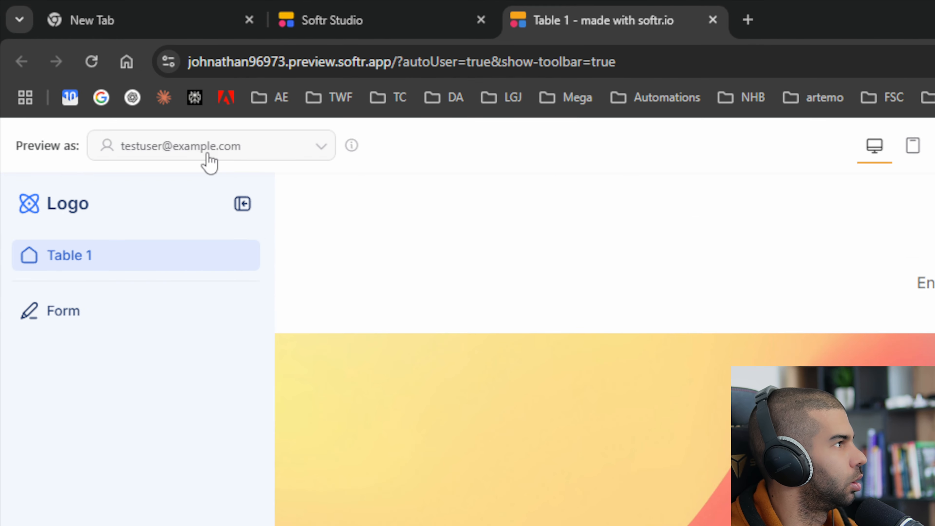
{"action": "left_click", "coordinate": [103, 76]}
{"action": "left_click", "coordinate": [87, 167]}
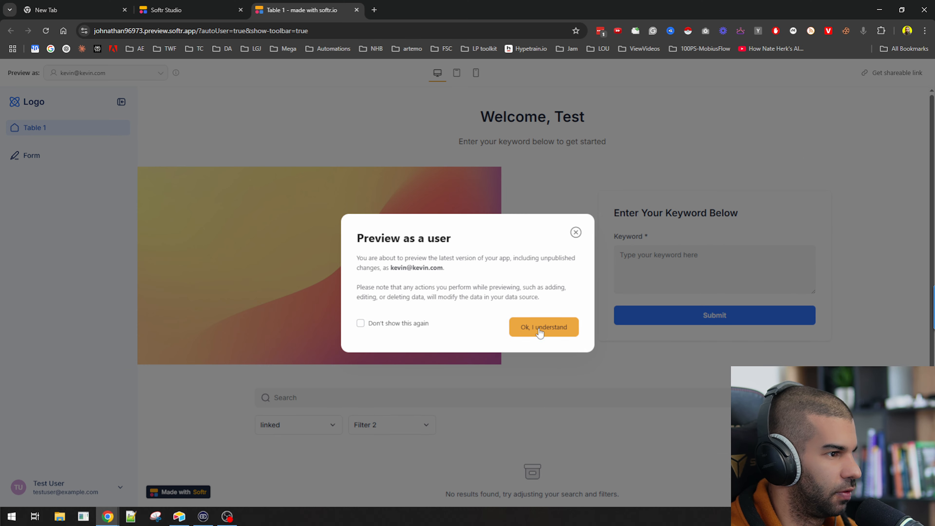
{"action": "left_click", "coordinate": [692, 361]}
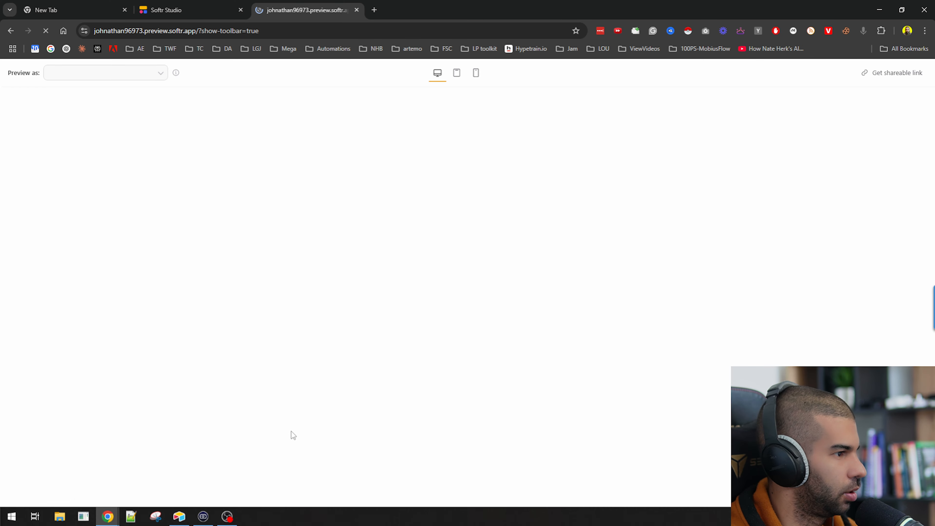
Expand each of the user's five content records to read the generated text, then return to Airtable
{"action": "scroll", "coordinate": [276, 251], "scroll_direction": "down", "scroll_amount": 8}
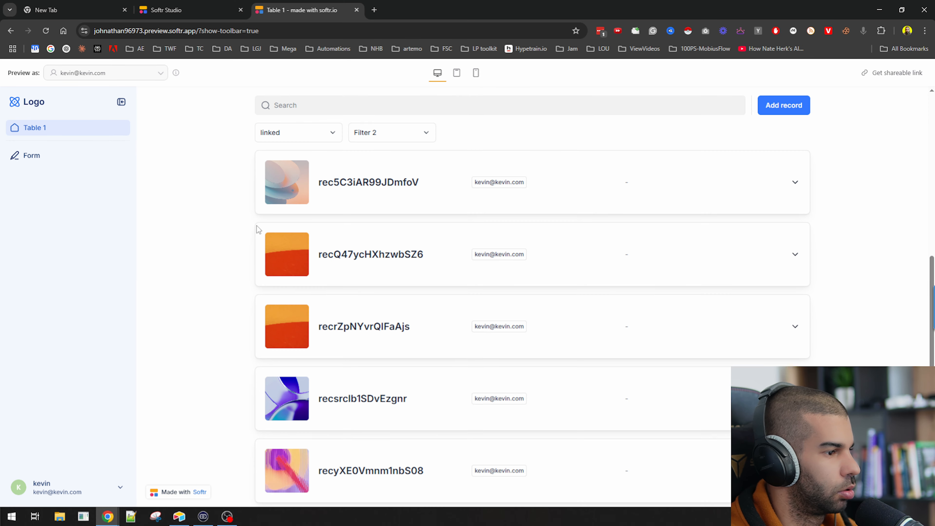
{"action": "scroll", "coordinate": [239, 221], "scroll_direction": "down", "scroll_amount": 1}
{"action": "left_click", "coordinate": [395, 167]}
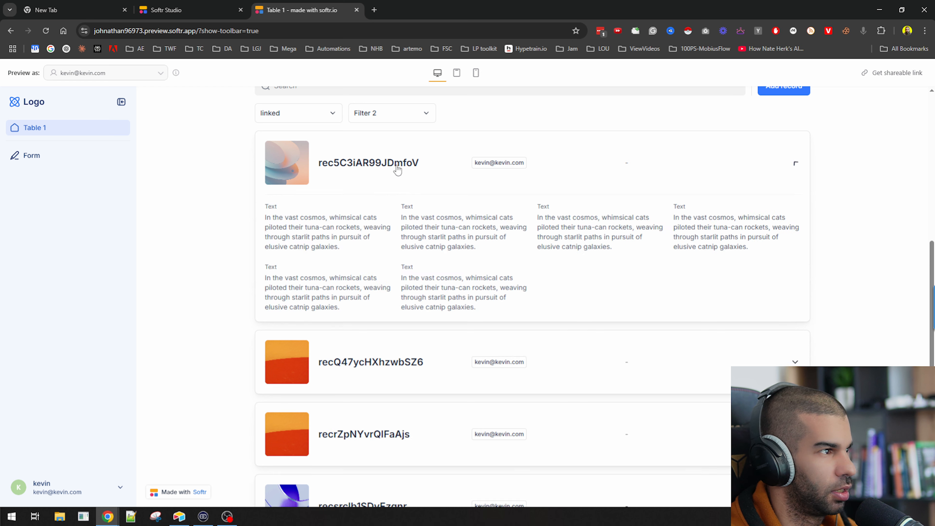
{"action": "left_click", "coordinate": [395, 362]}
{"action": "scroll", "coordinate": [331, 295], "scroll_direction": "down", "scroll_amount": 6}
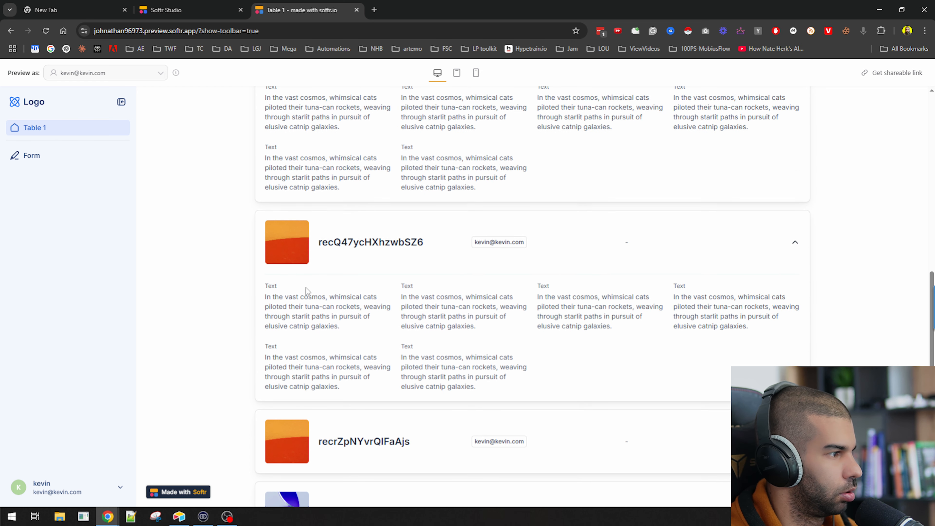
{"action": "left_click", "coordinate": [352, 305]}
{"action": "scroll", "coordinate": [376, 375], "scroll_direction": "down", "scroll_amount": 4}
{"action": "left_click", "coordinate": [349, 351]}
{"action": "scroll", "coordinate": [368, 386], "scroll_direction": "down", "scroll_amount": 2}
{"action": "left_click", "coordinate": [396, 434]}
{"action": "scroll", "coordinate": [396, 434], "scroll_direction": "down", "scroll_amount": 3}
{"action": "scroll", "coordinate": [405, 419], "scroll_direction": "up", "scroll_amount": 10}
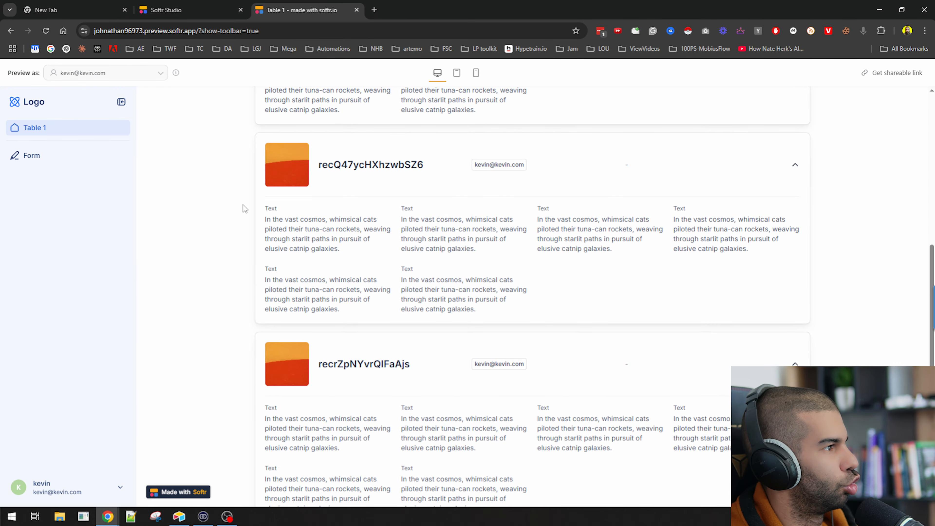
{"action": "scroll", "coordinate": [243, 204], "scroll_direction": "up", "scroll_amount": 15}
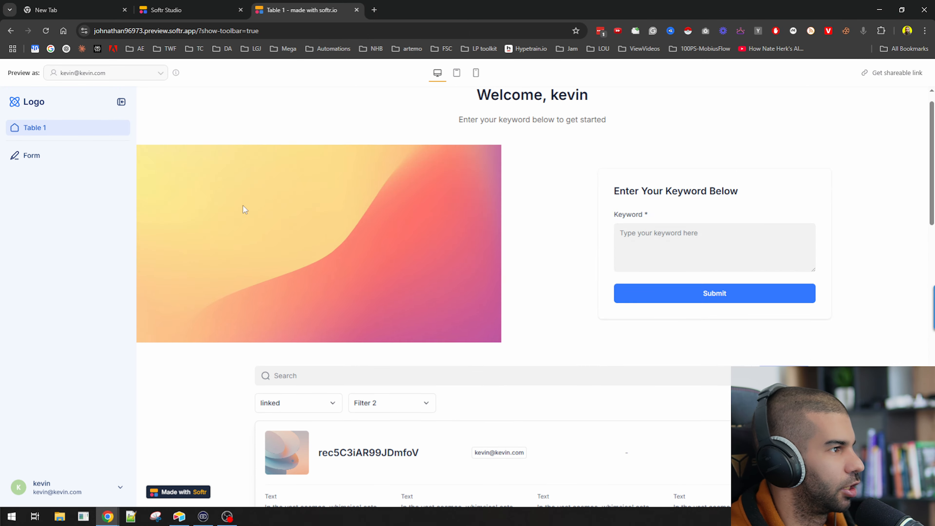
{"action": "key", "text": "alt+Tab"}
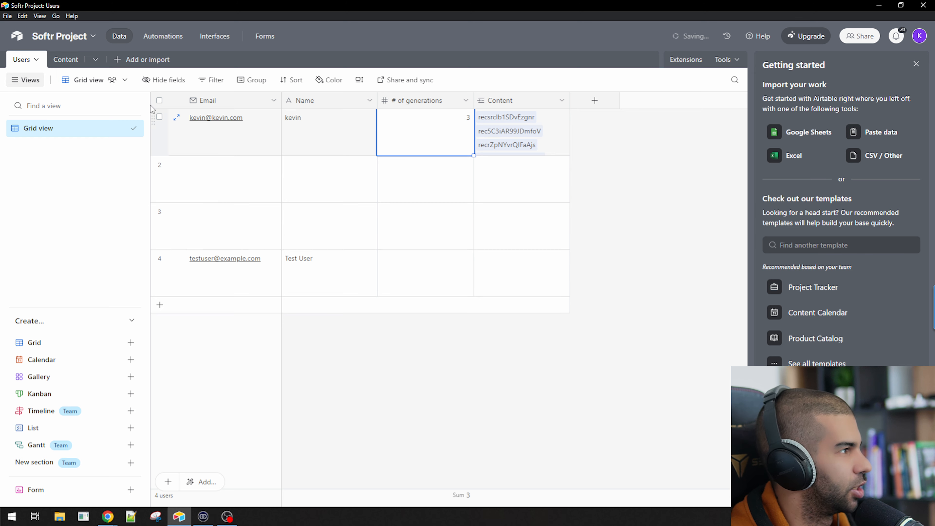
Delete Content records 1–3 in Airtable, then bring the Chrome browser back to the front
{"action": "left_click", "coordinate": [65, 60]}
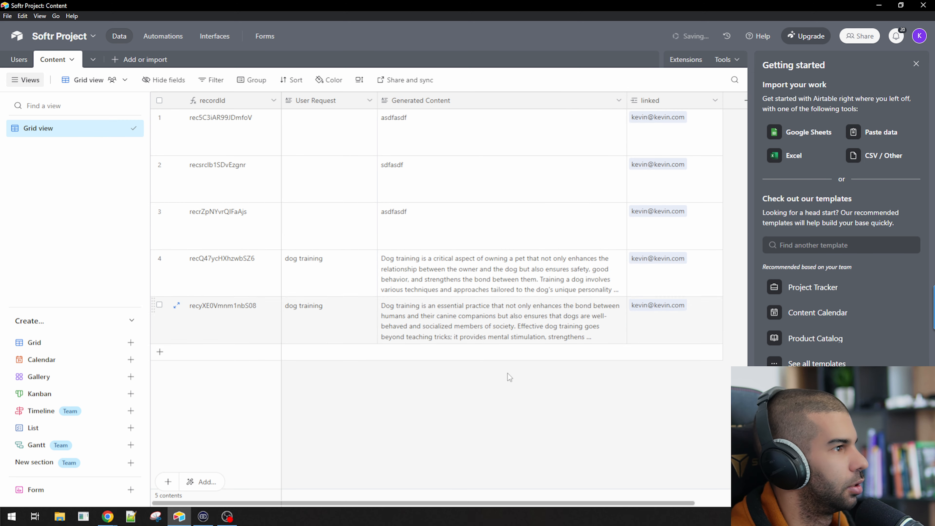
{"action": "left_click", "coordinate": [160, 211], "text": "shift"}
{"action": "right_click", "coordinate": [273, 215]}
{"action": "left_click", "coordinate": [314, 264]}
{"action": "key", "text": "alt+Tab"}
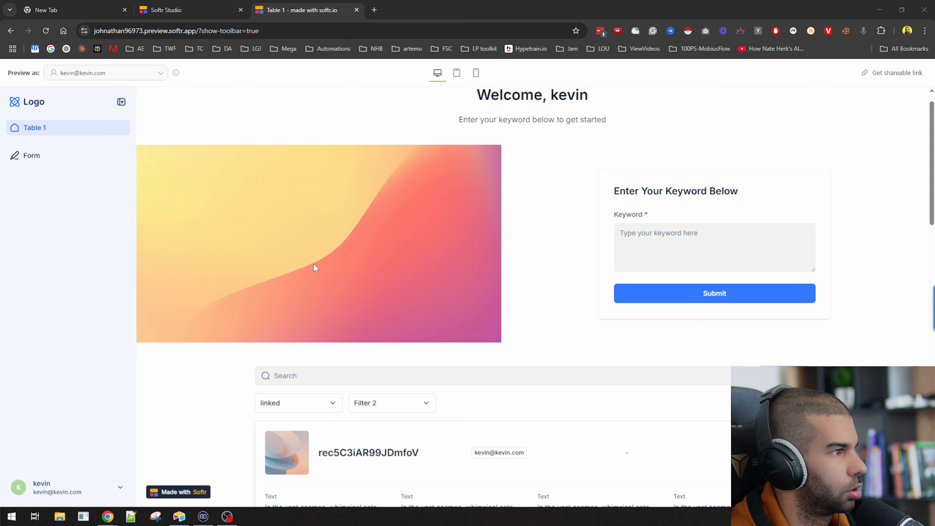
{"action": "left_click", "coordinate": [151, 5]}
{"action": "left_click", "coordinate": [114, 3]}
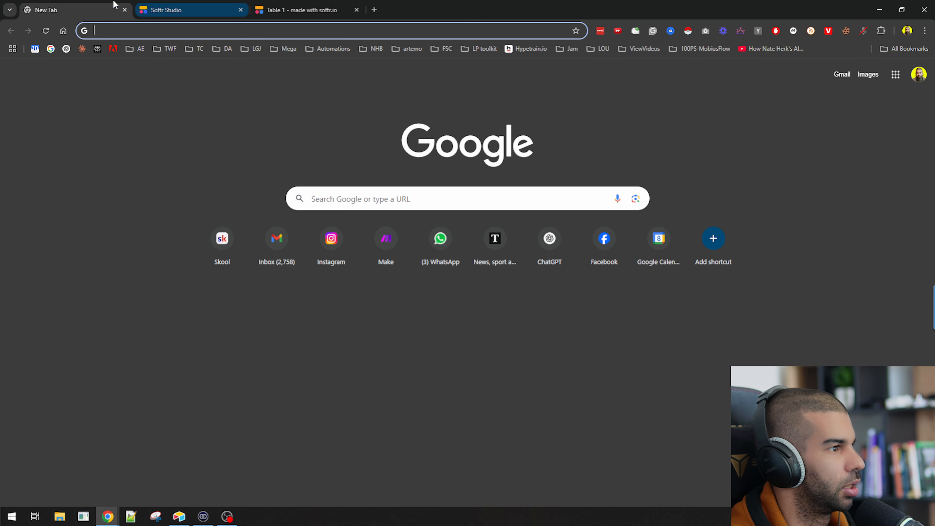
Open the Table 1 page's content list settings and scroll to its Conditional Filters on the linked user
{"action": "left_click", "coordinate": [220, 4]}
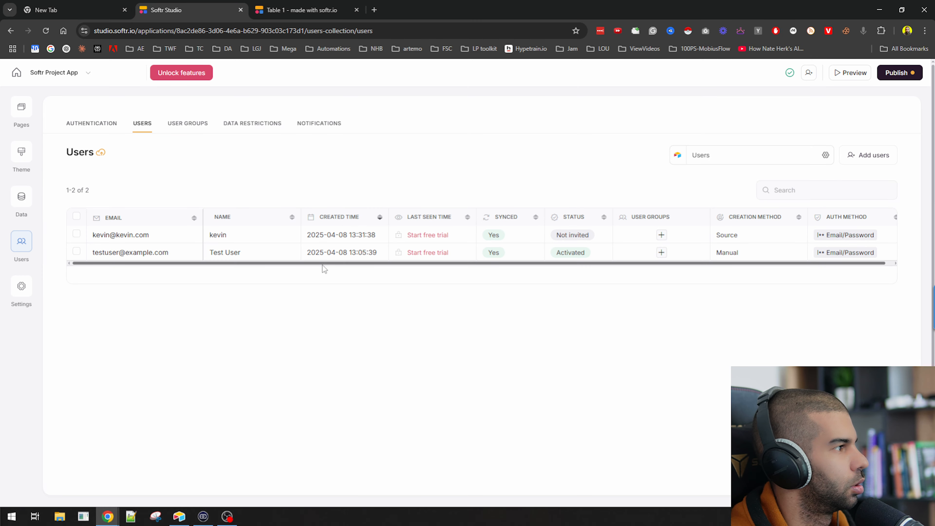
{"action": "left_click", "coordinate": [17, 110]}
{"action": "left_click", "coordinate": [73, 186]}
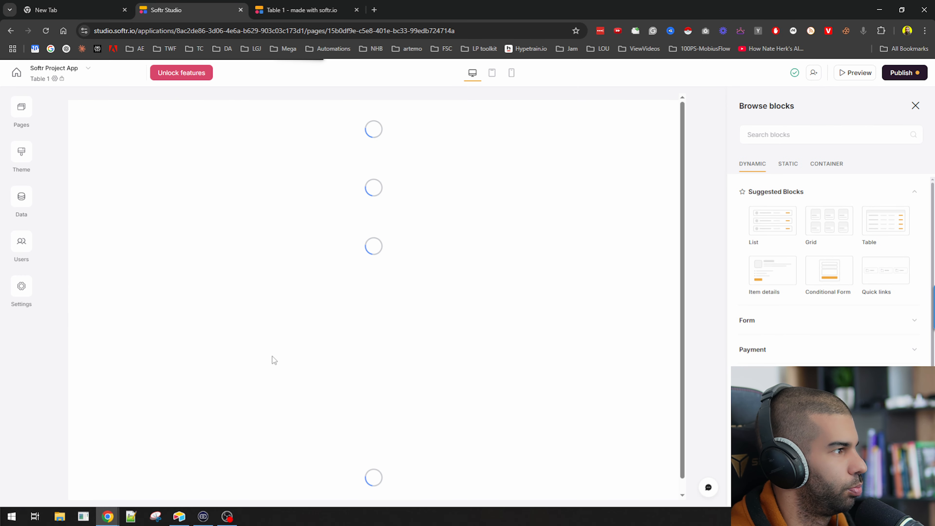
{"action": "scroll", "coordinate": [309, 195], "scroll_direction": "down", "scroll_amount": 7}
{"action": "left_click", "coordinate": [262, 311]}
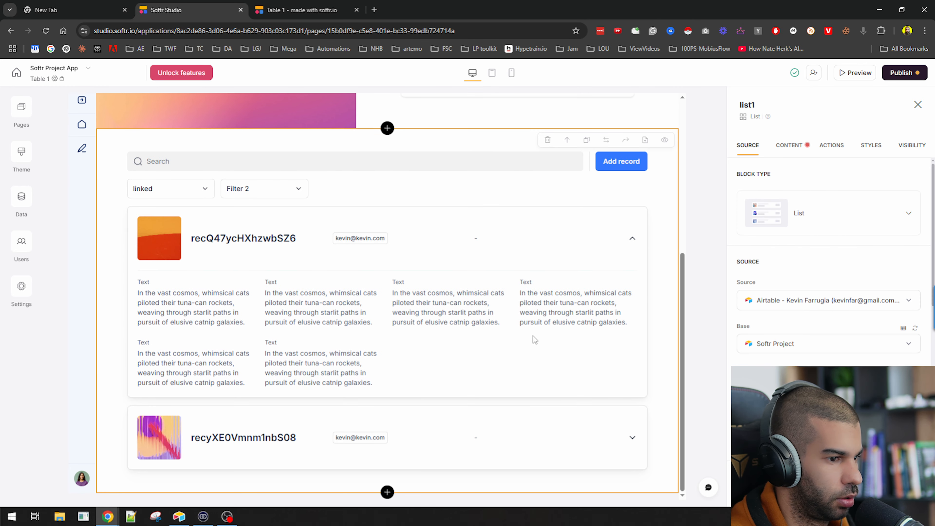
{"action": "scroll", "coordinate": [843, 299], "scroll_direction": "down", "scroll_amount": 8}
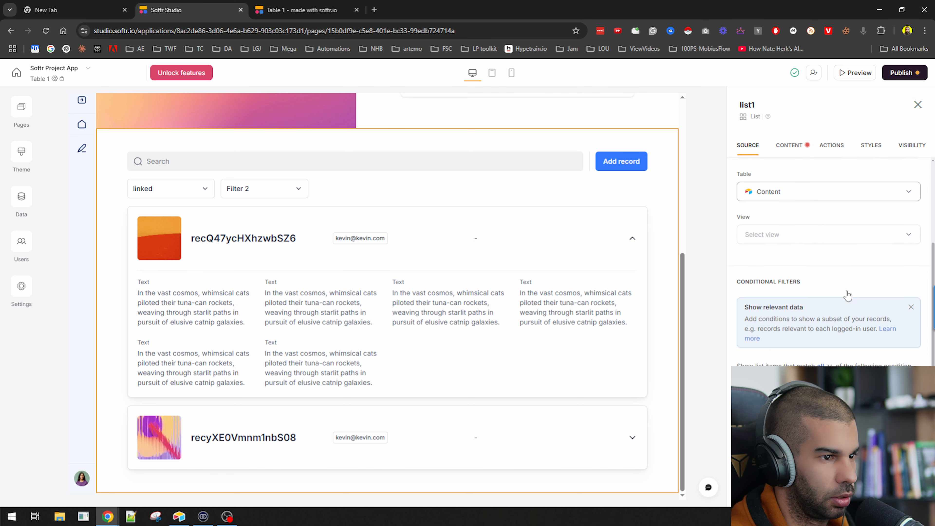
{"action": "scroll", "coordinate": [838, 302], "scroll_direction": "down", "scroll_amount": 5}
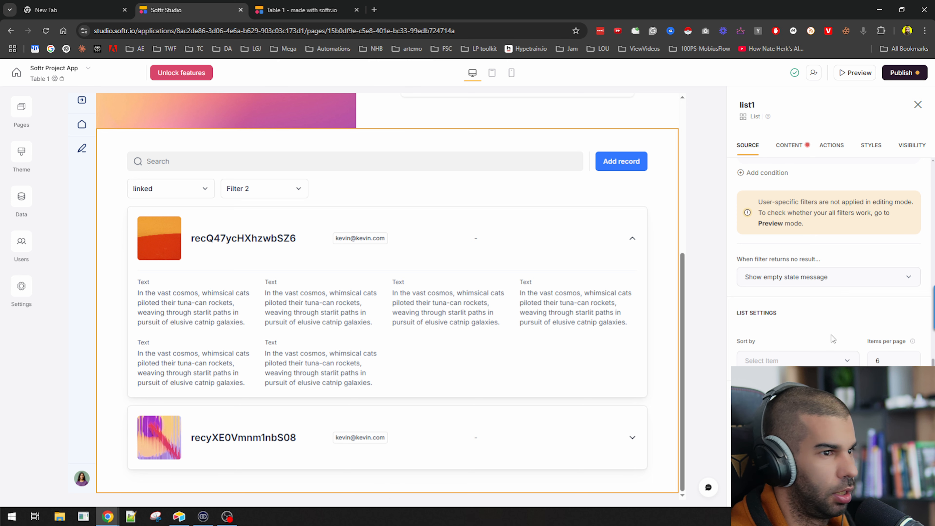
{"action": "scroll", "coordinate": [860, 249], "scroll_direction": "up", "scroll_amount": 3}
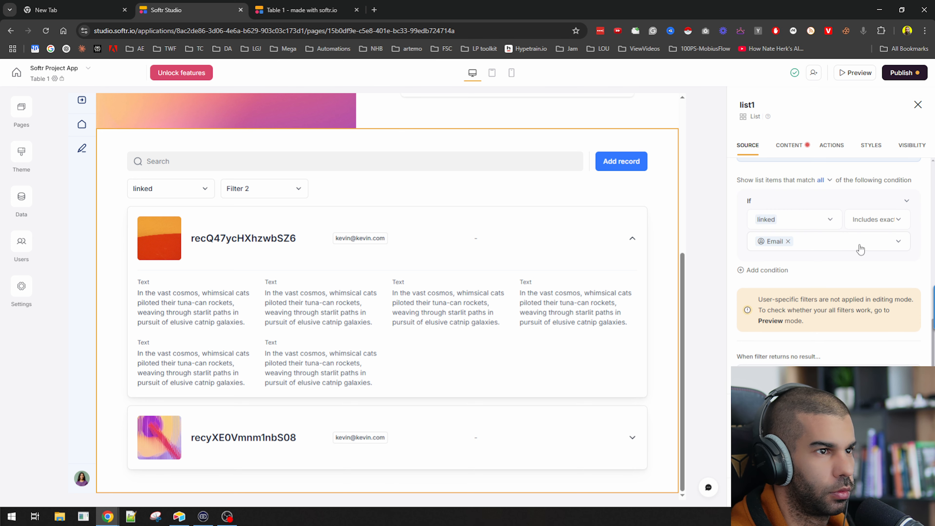
Remove recordId from list items, map User Request and Generated Content, and turn off the secondary section
{"action": "left_click", "coordinate": [788, 146]}
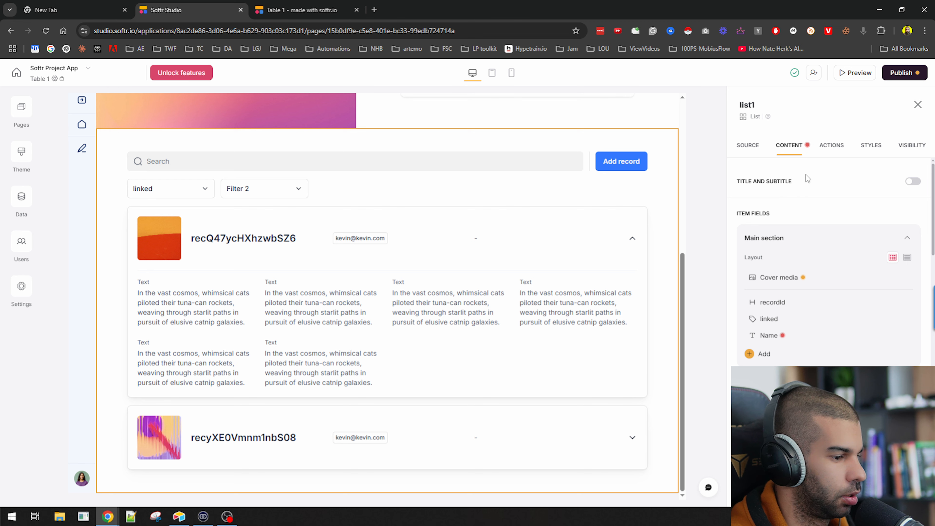
{"action": "scroll", "coordinate": [772, 195], "scroll_direction": "down", "scroll_amount": 1}
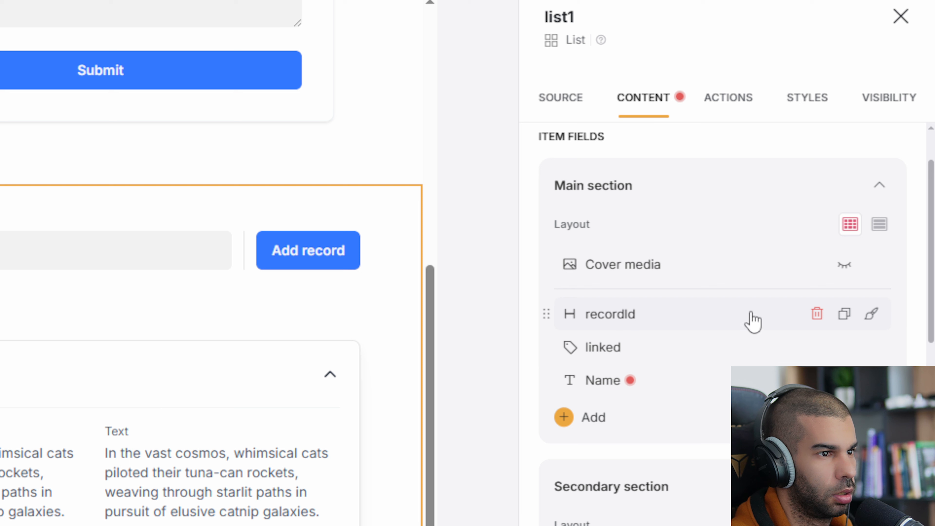
{"action": "left_click", "coordinate": [817, 314]}
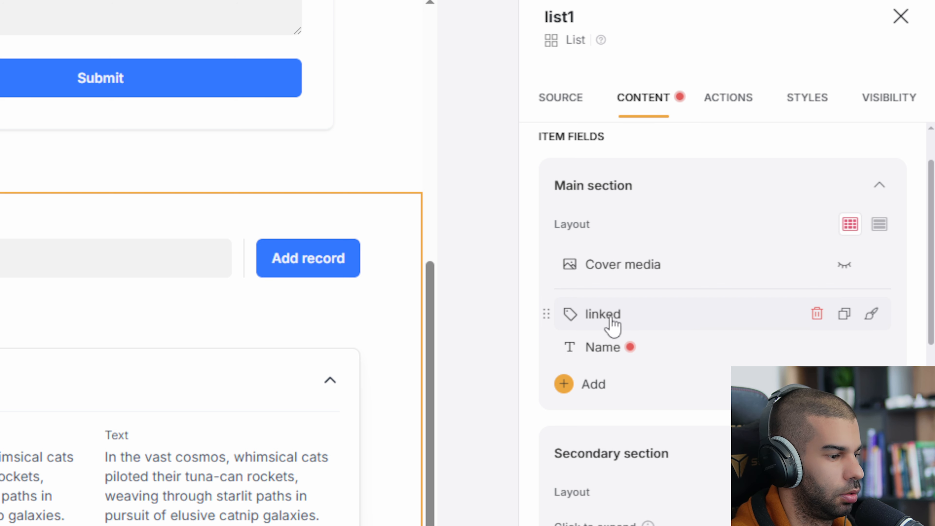
{"action": "left_click", "coordinate": [688, 349]}
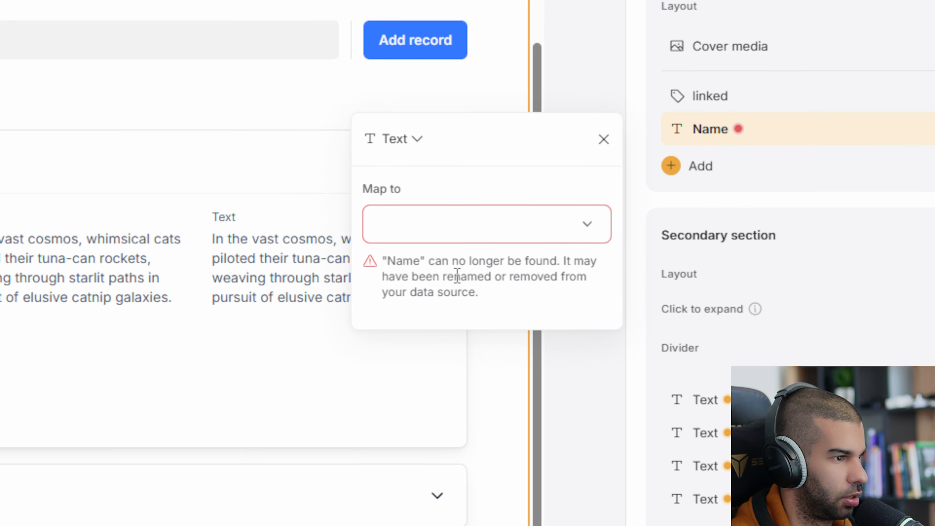
{"action": "left_click", "coordinate": [428, 242]}
{"action": "scroll", "coordinate": [510, 386], "scroll_direction": "down", "scroll_amount": 2}
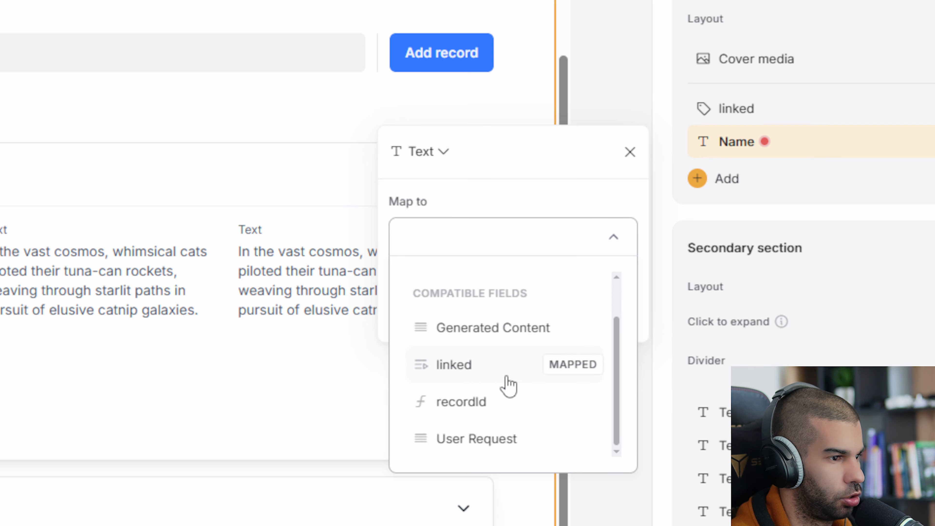
{"action": "left_click", "coordinate": [473, 439]}
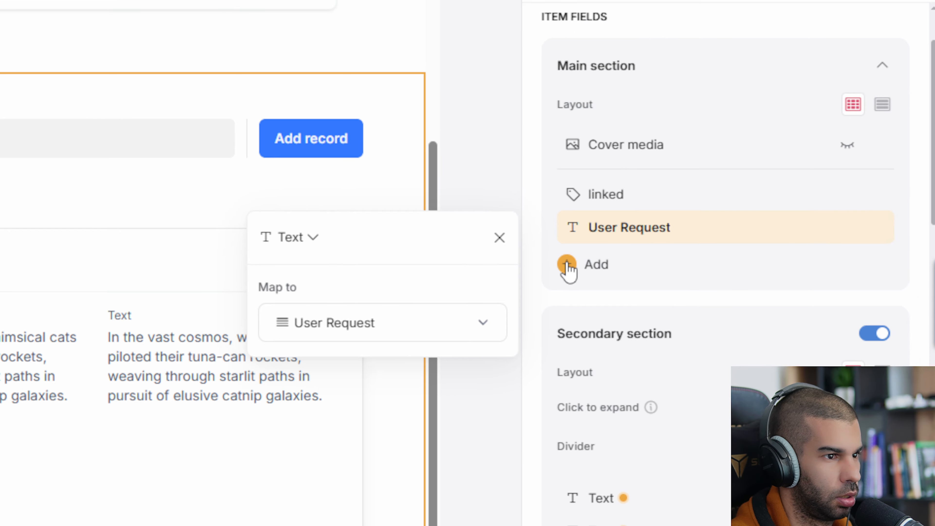
{"action": "left_click", "coordinate": [567, 264]}
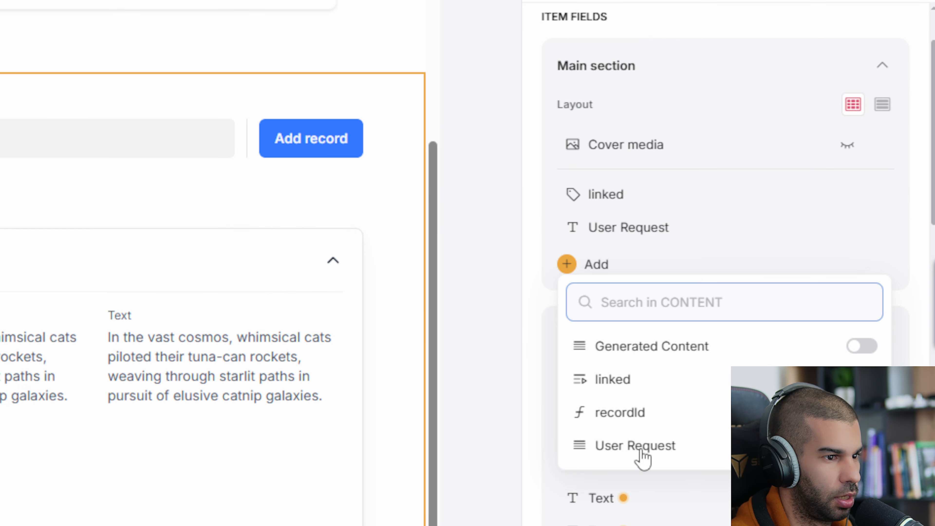
{"action": "left_click", "coordinate": [861, 269]}
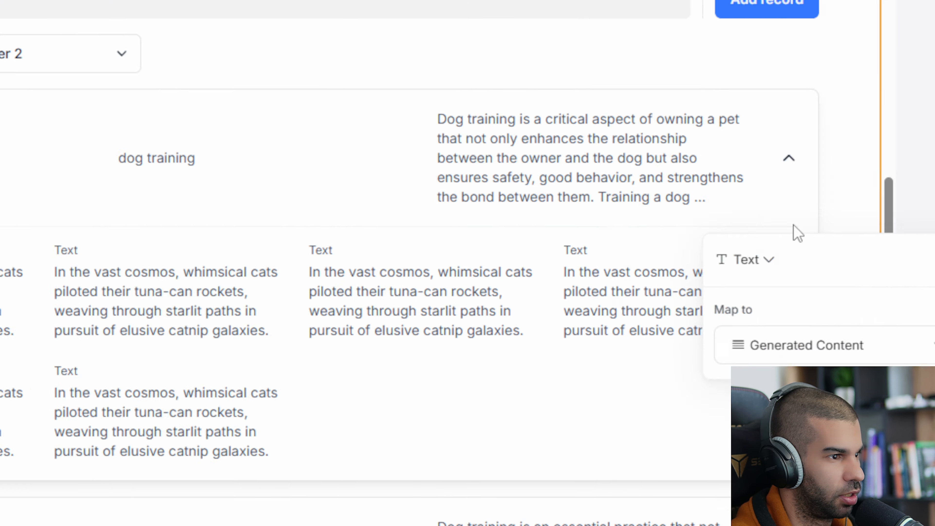
{"action": "left_click", "coordinate": [480, 265]}
{"action": "scroll", "coordinate": [673, 265], "scroll_direction": "down", "scroll_amount": 2}
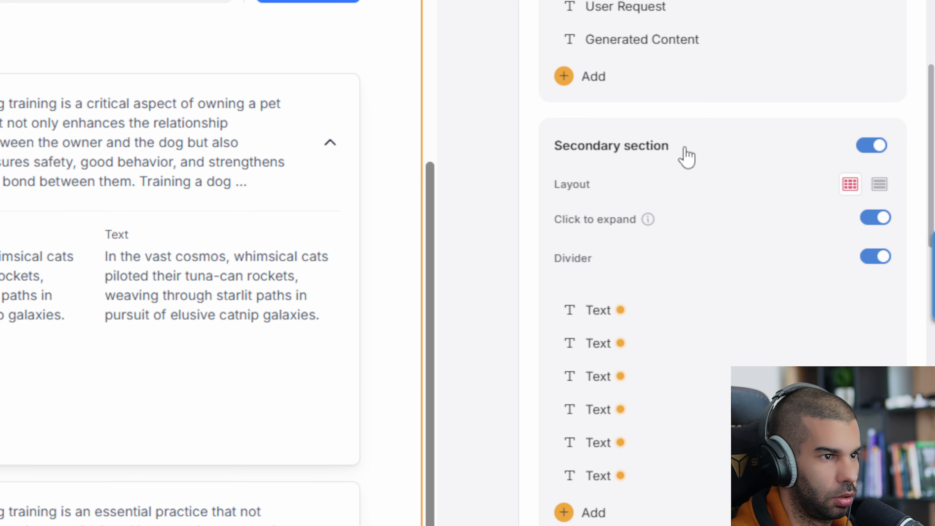
{"action": "left_click", "coordinate": [879, 150]}
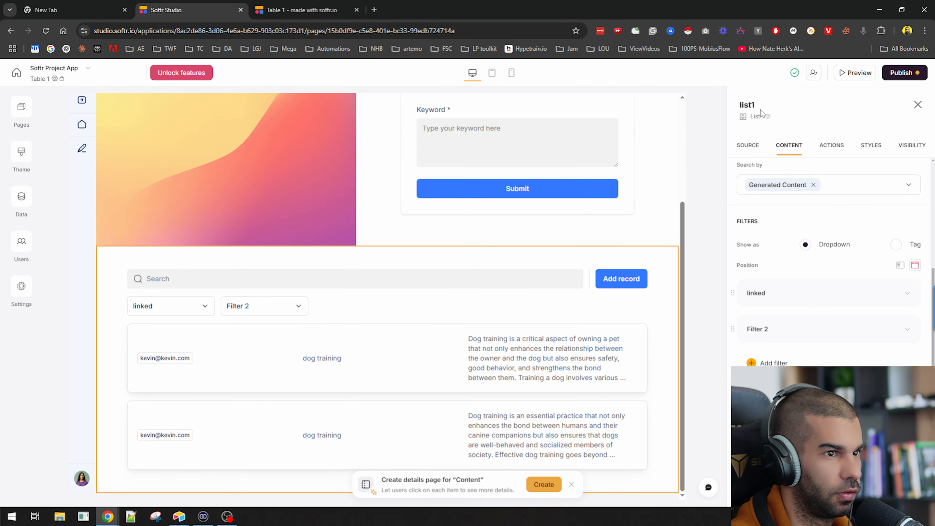
Publish the app's latest changes and preview it as a logged-in user
{"action": "left_click", "coordinate": [902, 73]}
{"action": "left_click", "coordinate": [843, 212]}
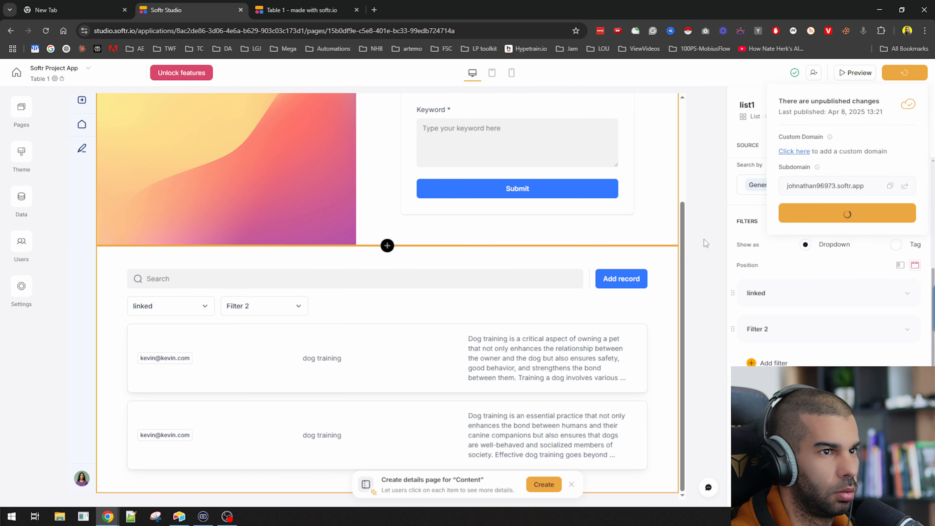
{"action": "left_click", "coordinate": [855, 73]}
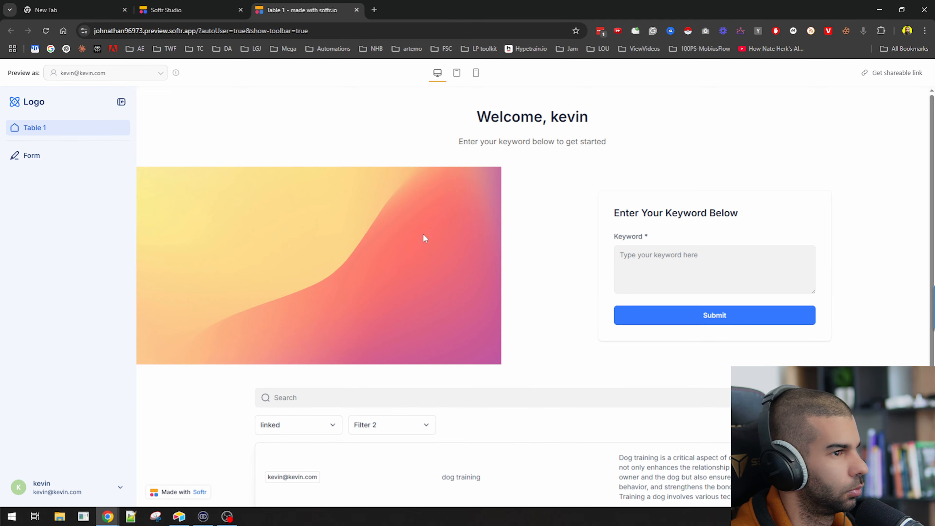
Scroll through the content list and select the first record's email
{"action": "scroll", "coordinate": [265, 246], "scroll_direction": "down", "scroll_amount": 3}
{"action": "scroll", "coordinate": [257, 239], "scroll_direction": "up", "scroll_amount": 2}
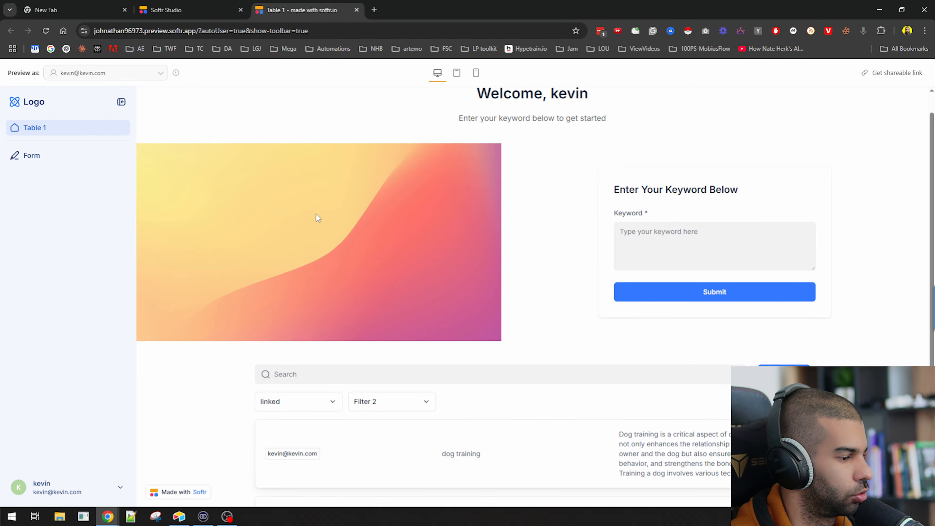
{"action": "scroll", "coordinate": [317, 215], "scroll_direction": "down", "scroll_amount": 2}
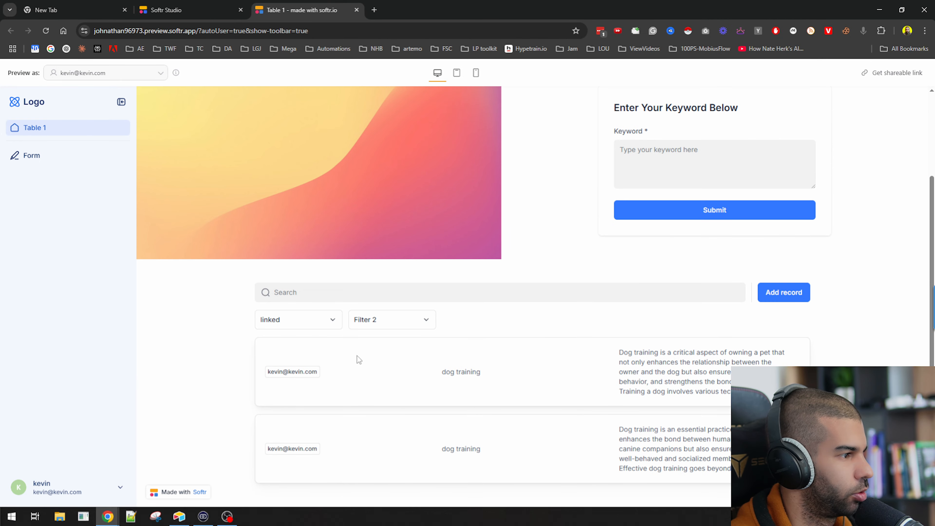
{"action": "left_click_drag", "start_coordinate": [280, 373], "coordinate": [349, 375]}
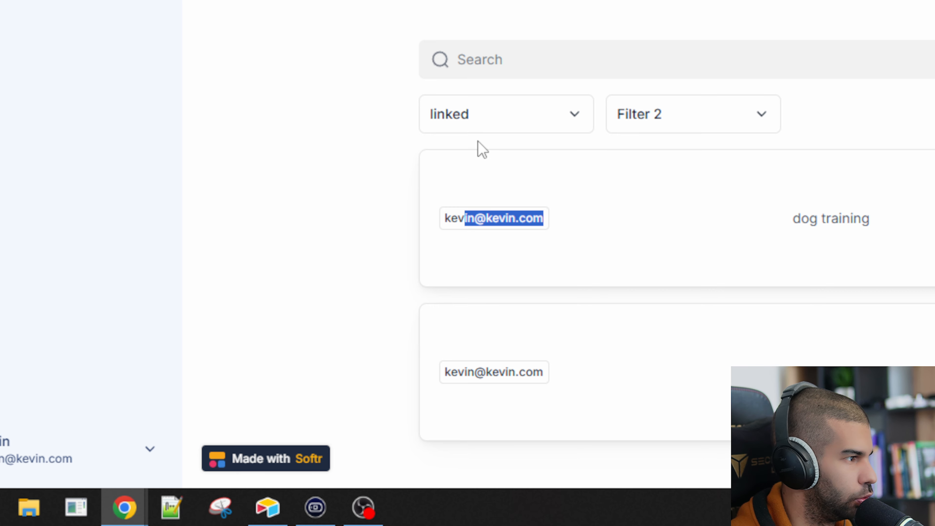
{"action": "triple_click", "coordinate": [486, 212]}
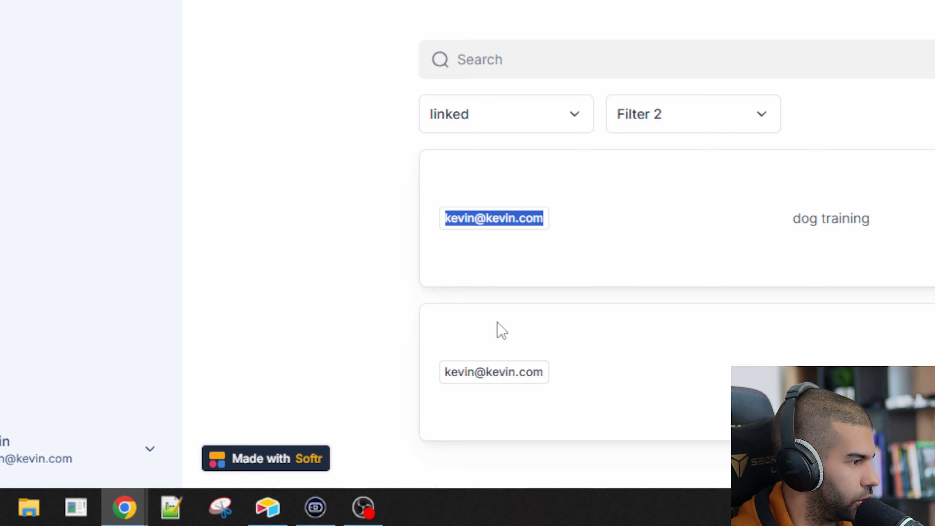
Filter the content list by linked user so it shows only the logged-in user's records
{"action": "left_click", "coordinate": [477, 123]}
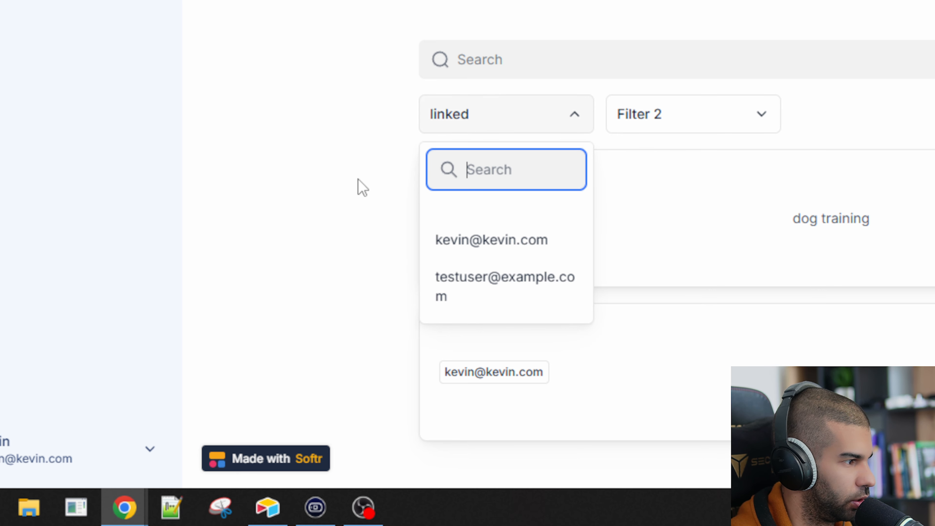
{"action": "left_click", "coordinate": [359, 220]}
{"action": "left_click", "coordinate": [500, 129]}
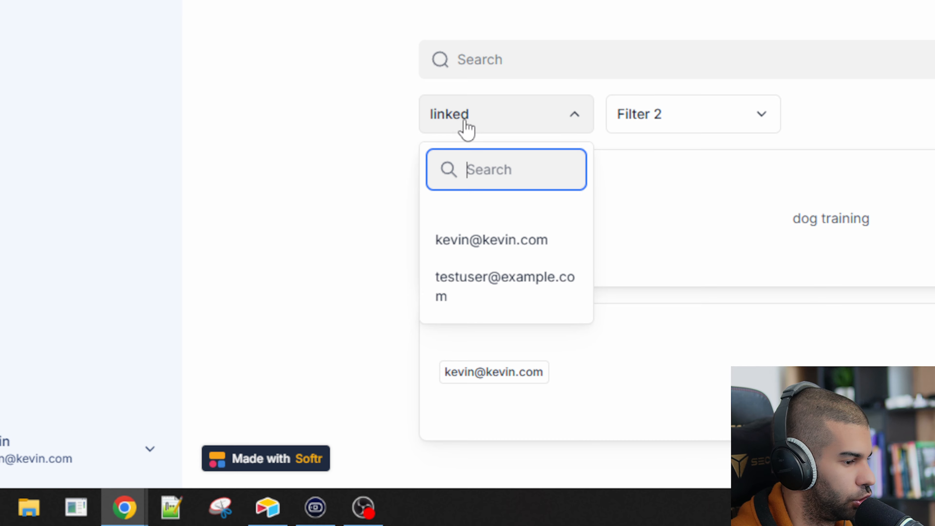
{"action": "left_click", "coordinate": [477, 297]}
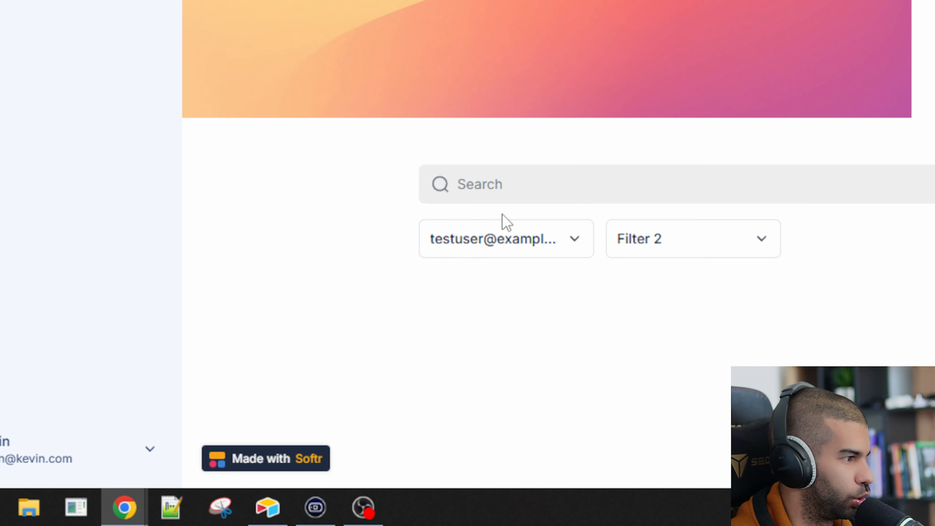
{"action": "left_click", "coordinate": [537, 250]}
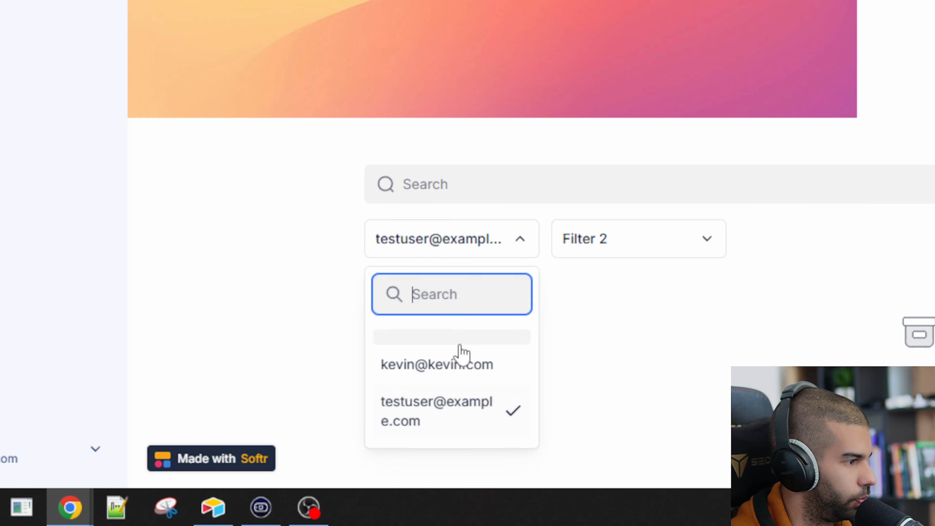
{"action": "left_click", "coordinate": [460, 345]}
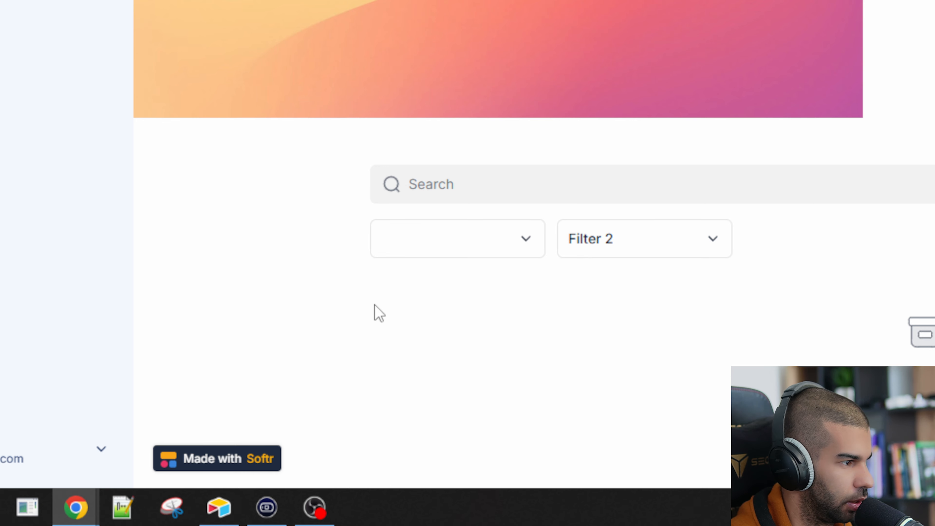
{"action": "left_click", "coordinate": [448, 239]}
{"action": "left_click", "coordinate": [449, 384]}
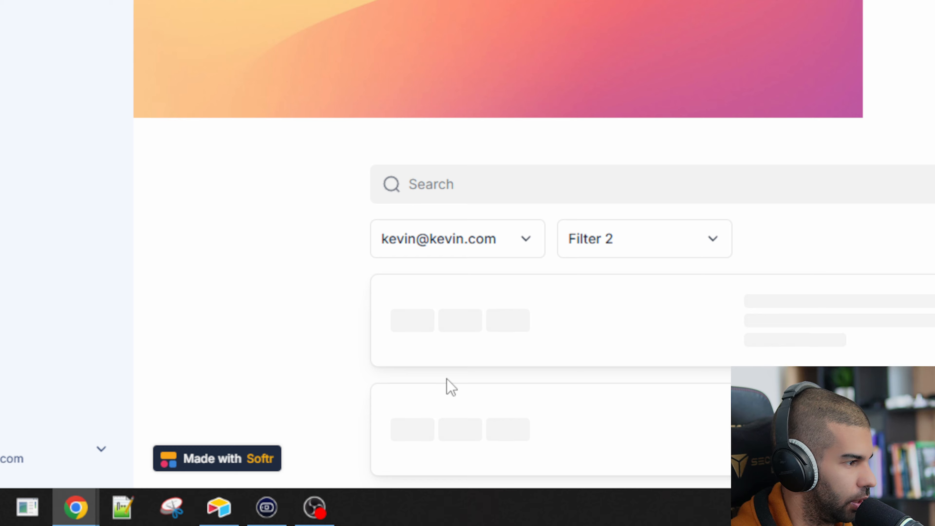
{"action": "scroll", "coordinate": [469, 295], "scroll_direction": "down", "scroll_amount": 3}
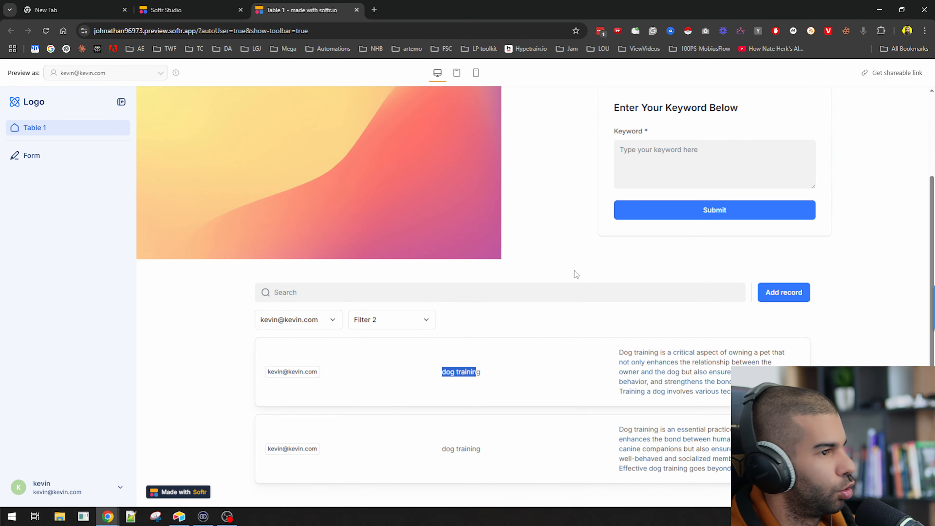
{"action": "scroll", "coordinate": [696, 170], "scroll_direction": "up", "scroll_amount": 3}
Enter the keyword 'b' in the Keyword field and submit the form
{"action": "left_click", "coordinate": [653, 264]}
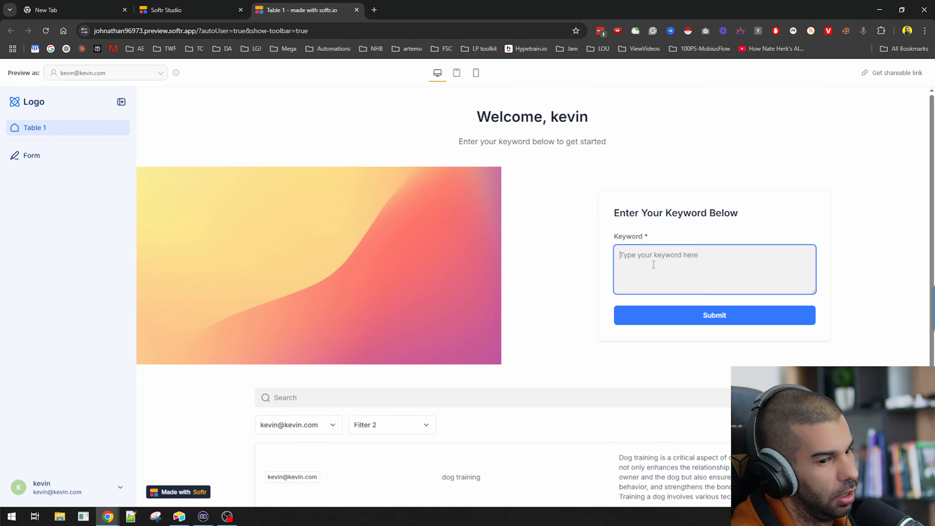
{"action": "type", "text": "best laptops"}
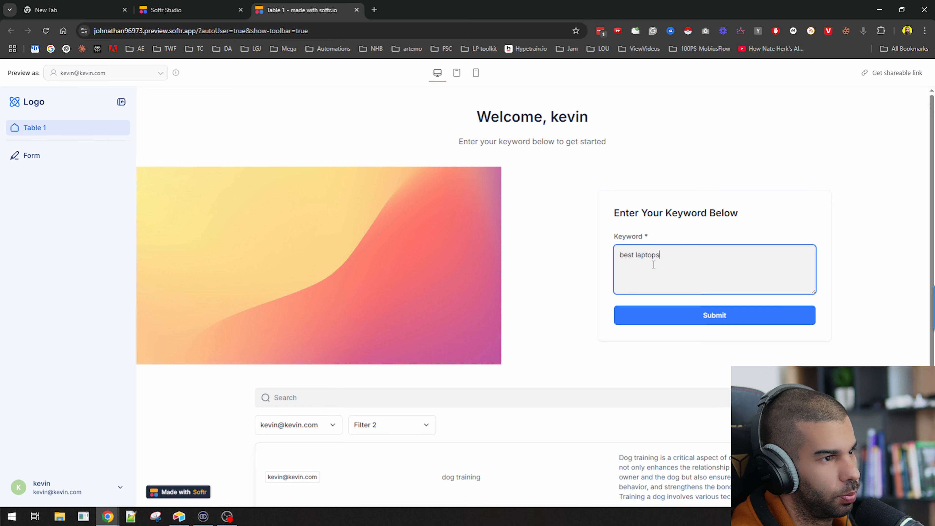
{"action": "left_click", "coordinate": [651, 316]}
{"action": "key", "text": "alt+Tab"}
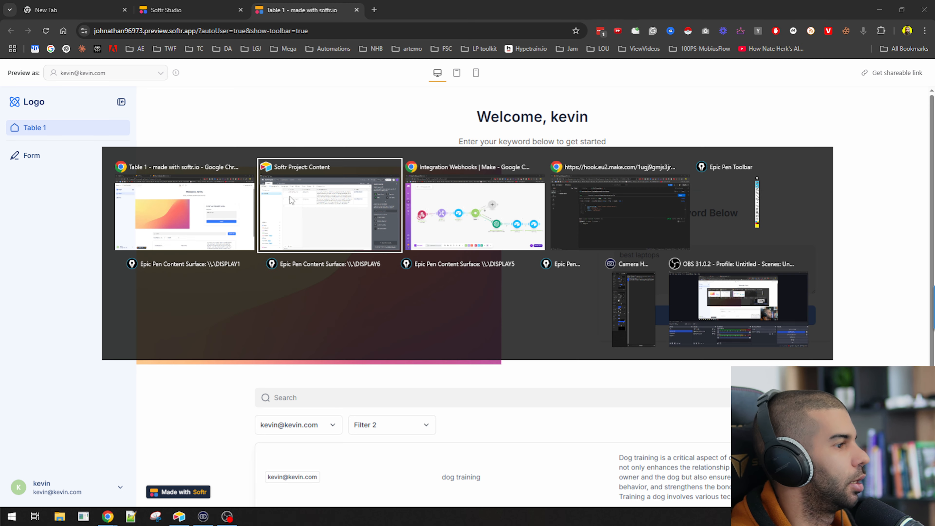
Run the scenario, submit the keyword from Softr, and inspect the webhook's received data
{"action": "left_click", "coordinate": [97, 482]}
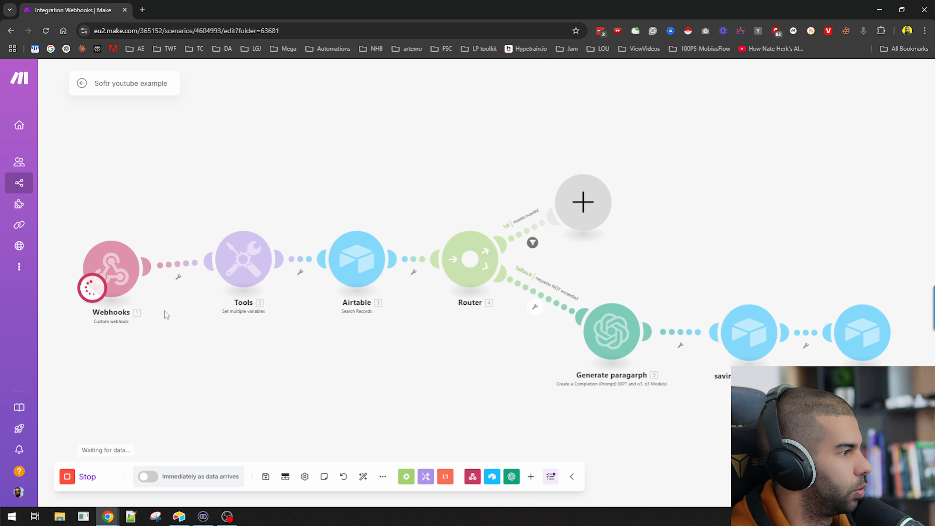
{"action": "key", "text": "alt+Tab"}
{"action": "left_click", "coordinate": [706, 317]}
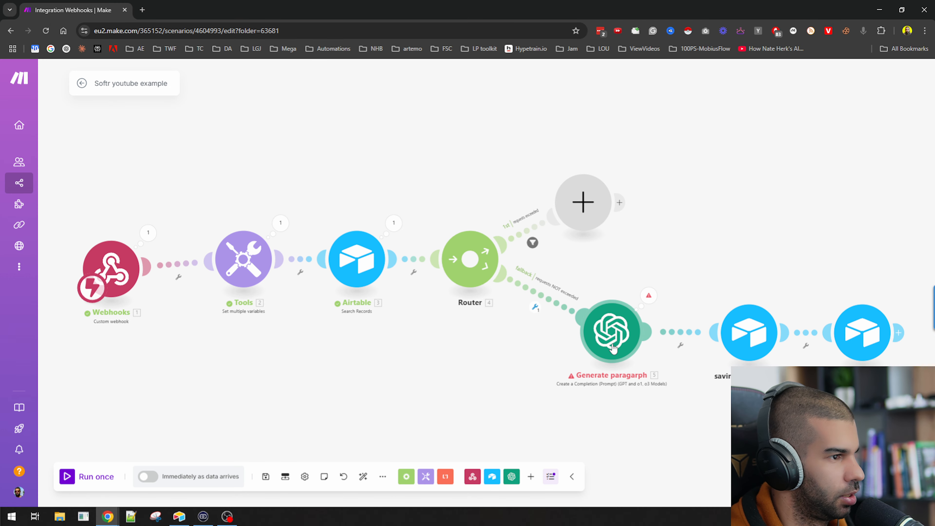
{"action": "left_click", "coordinate": [148, 234]}
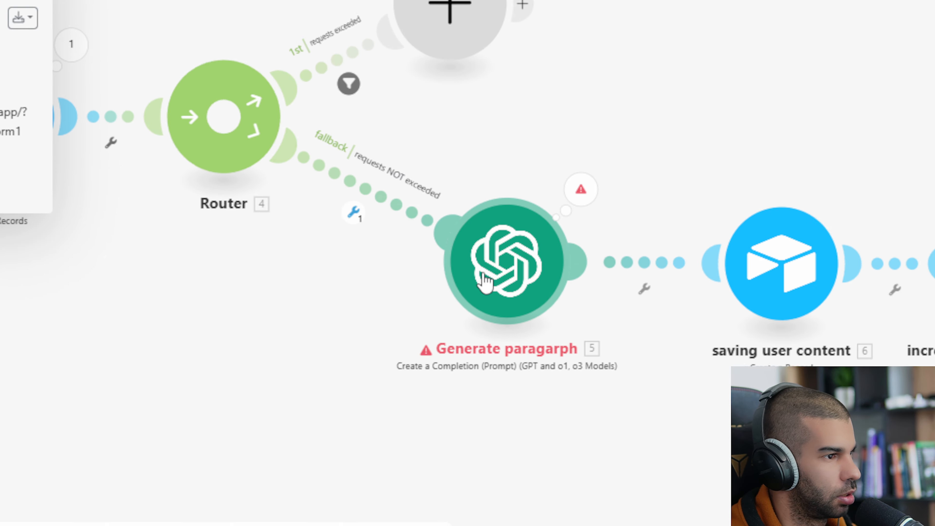
Replace 1.MESSAGE with the webhook's User Request in the OpenAI Message 2 prompt
{"action": "left_click", "coordinate": [478, 270]}
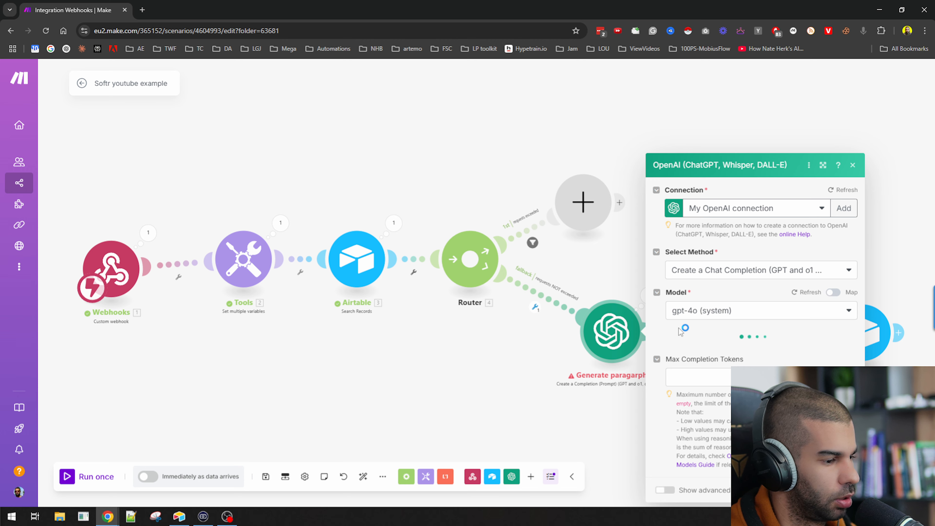
{"action": "scroll", "coordinate": [699, 323], "scroll_direction": "down", "scroll_amount": 6}
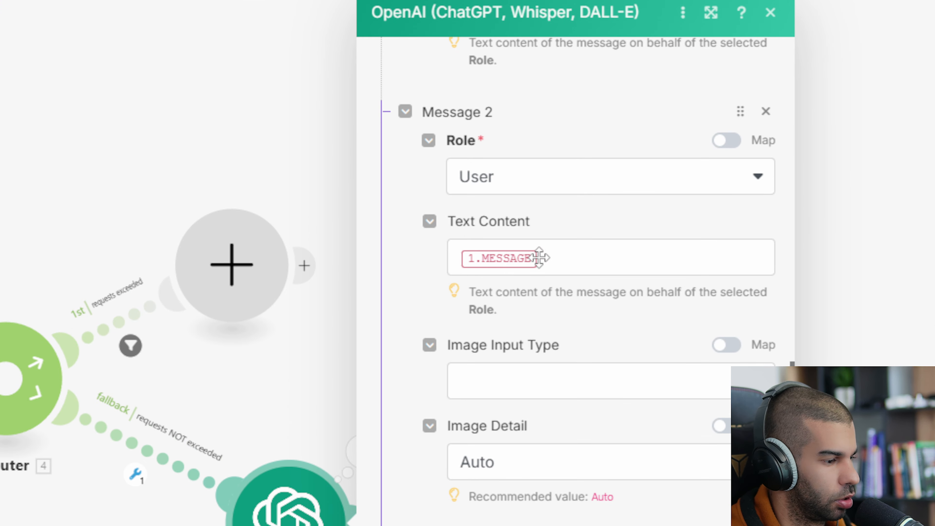
{"action": "left_click", "coordinate": [738, 199]}
{"action": "key", "text": "BackSpace"}
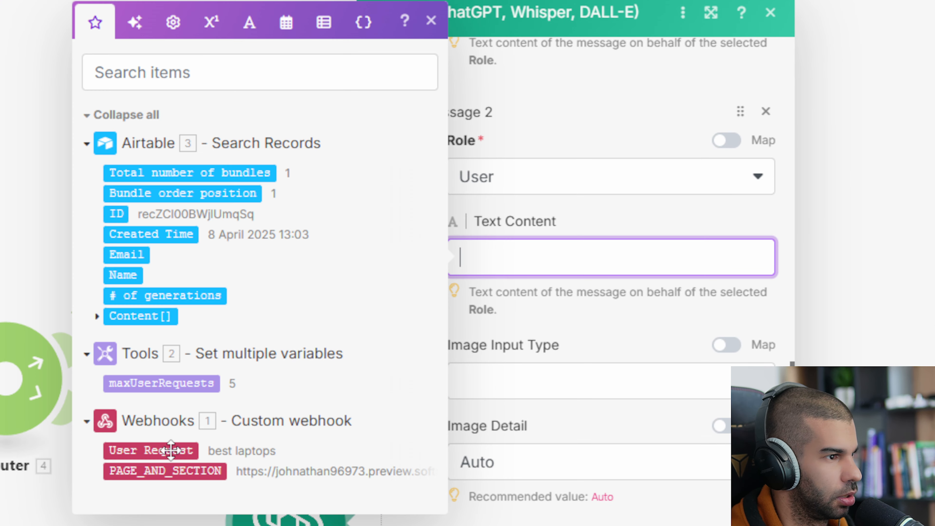
{"action": "left_click", "coordinate": [167, 450]}
{"action": "left_click", "coordinate": [758, 471]}
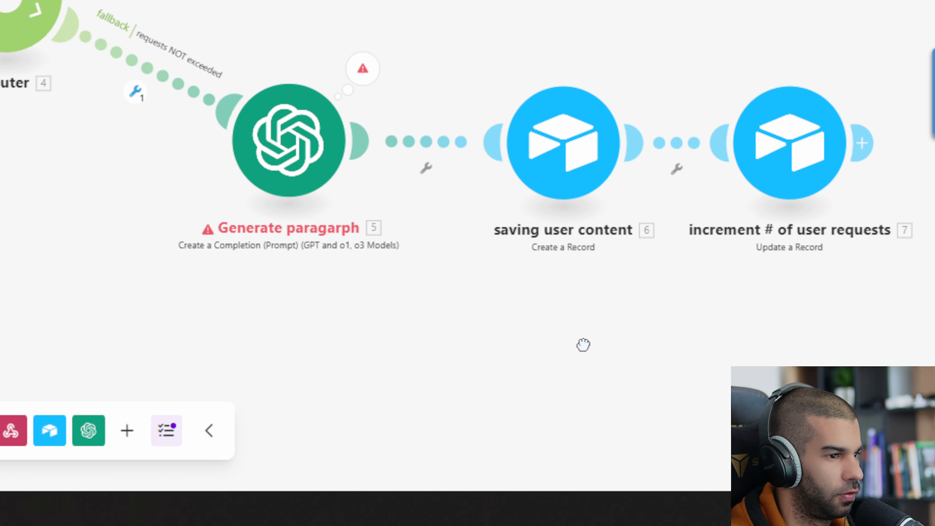
Map User Request into the saving user content User Request field, save, and run once
{"action": "left_click", "coordinate": [571, 157]}
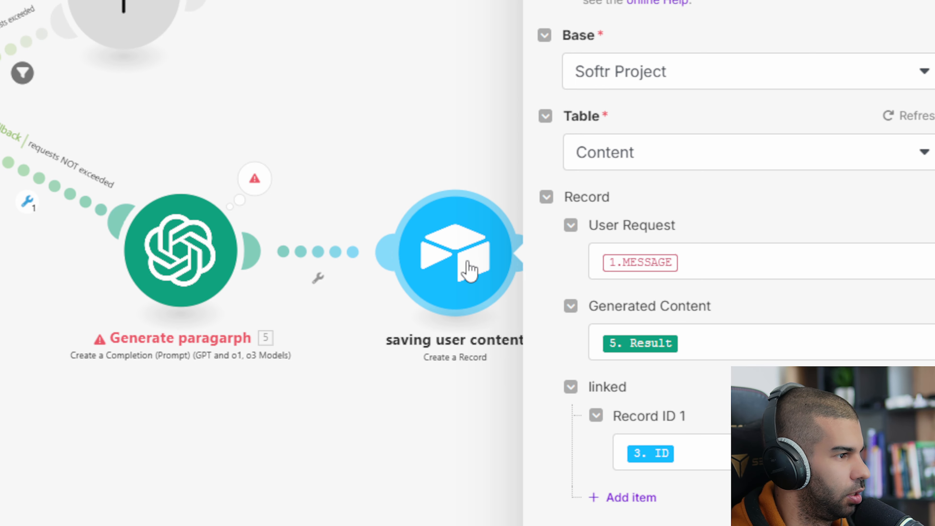
{"action": "left_click", "coordinate": [716, 261]}
{"action": "key", "text": "BackSpace"}
{"action": "left_click", "coordinate": [515, 398]}
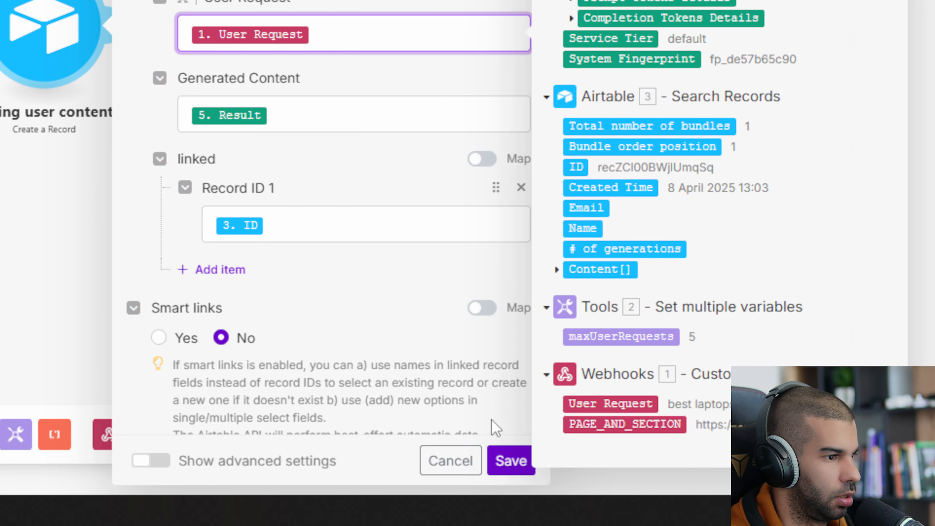
{"action": "left_click", "coordinate": [507, 460]}
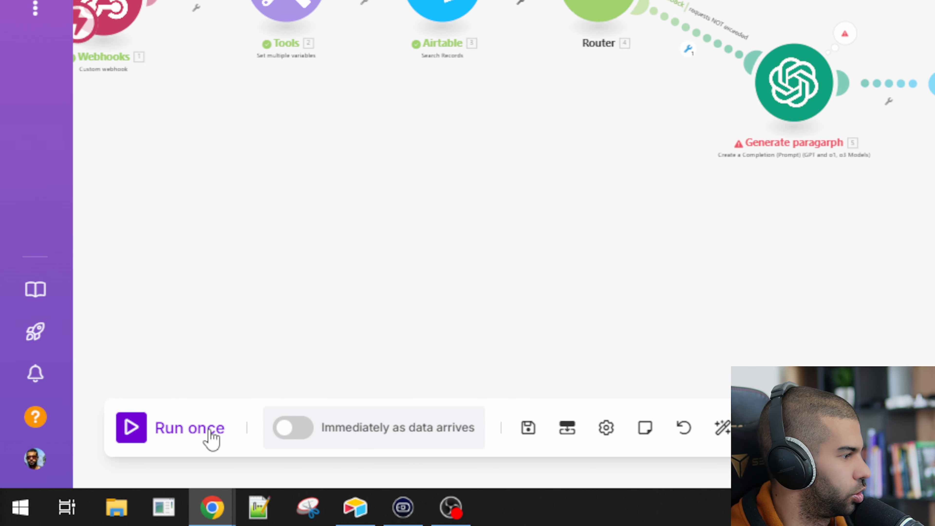
{"action": "left_click", "coordinate": [191, 436]}
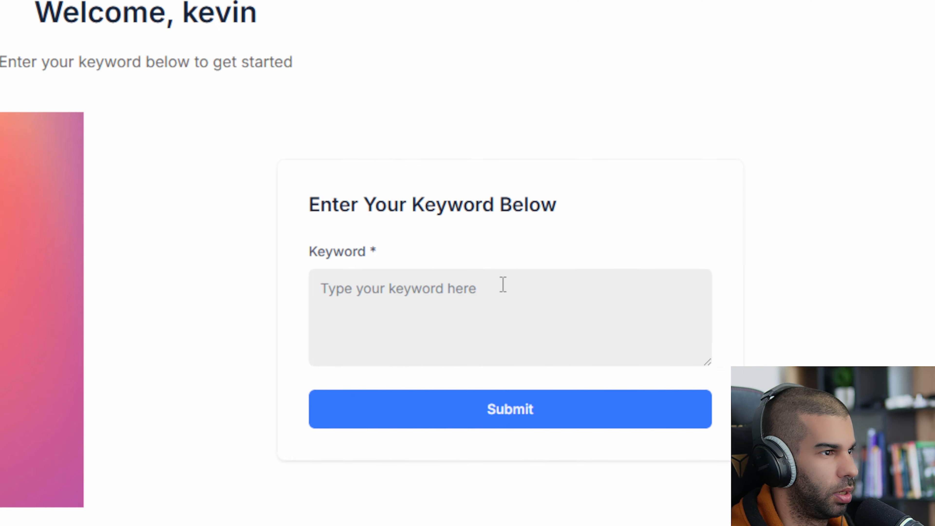
Submit the keyword 'best laptops' from the Softr keyword form
{"action": "left_click", "coordinate": [470, 267]}
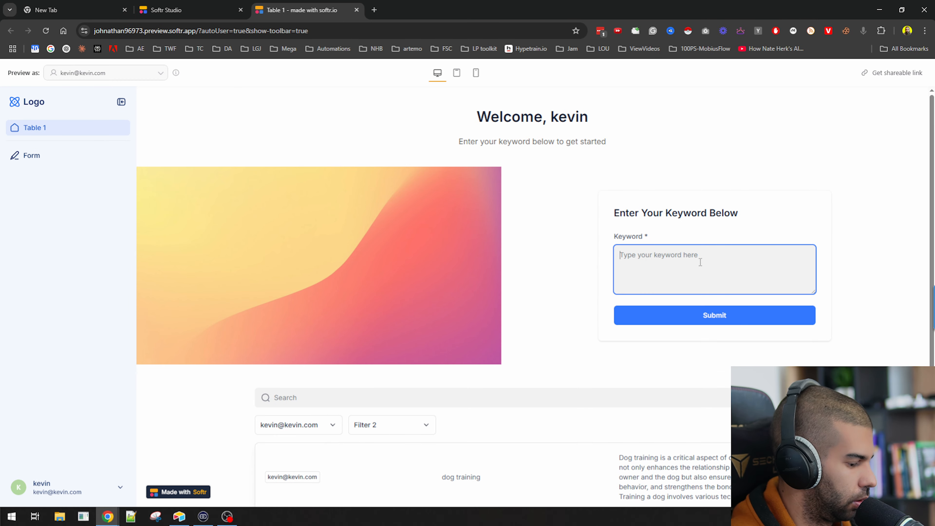
{"action": "type", "text": "bes"}
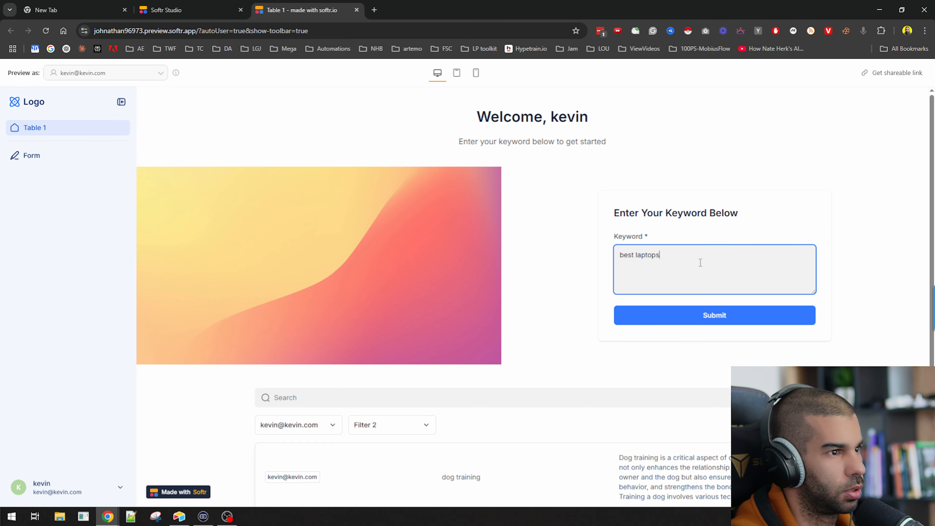
{"action": "type", "text": "t laptops"}
{"action": "left_click", "coordinate": [692, 317]}
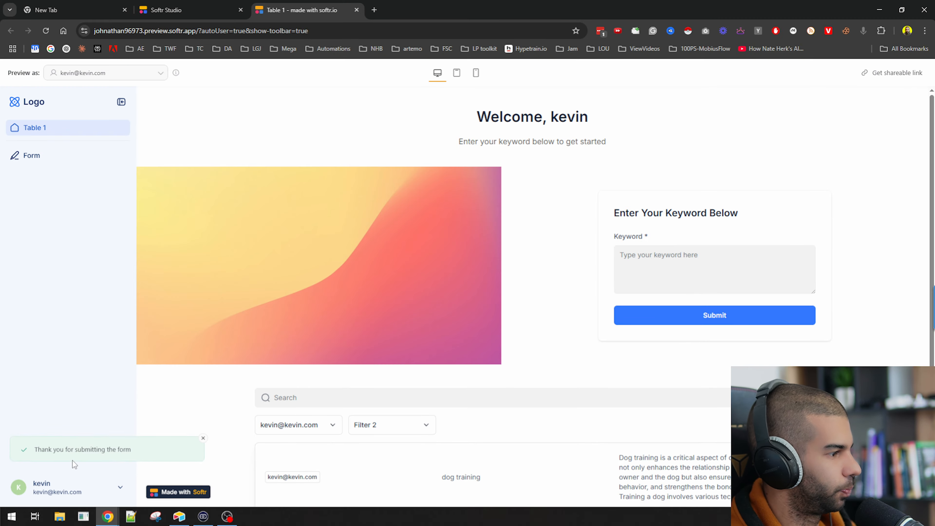
{"action": "key", "text": "alt+Tab"}
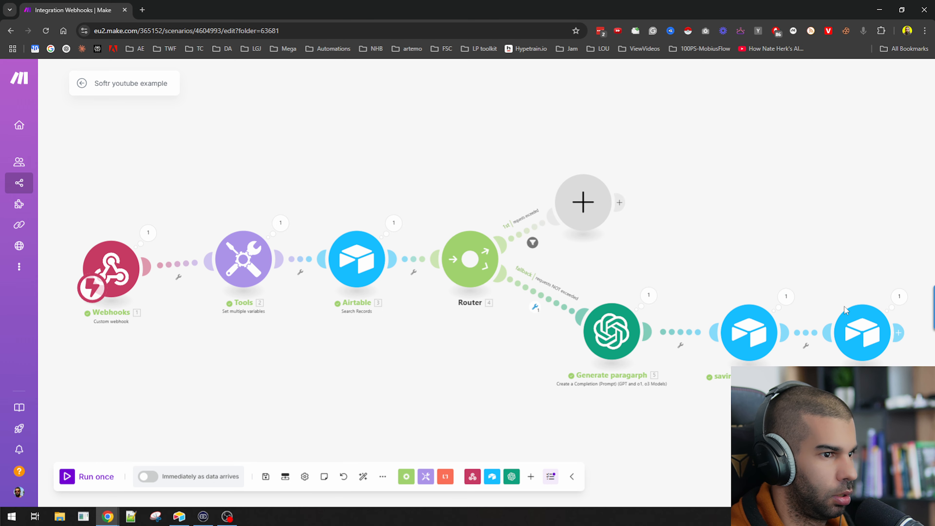
{"action": "key", "text": "alt+Tab"}
Check the Make run, then reload the Softr preview to refresh the content list
{"action": "scroll", "coordinate": [203, 339], "scroll_direction": "down", "scroll_amount": 3}
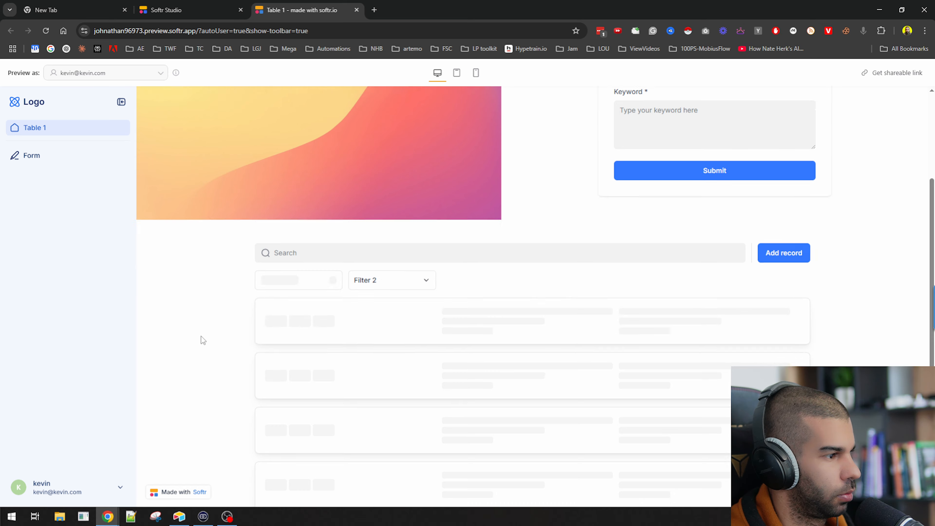
{"action": "scroll", "coordinate": [201, 336], "scroll_direction": "down", "scroll_amount": 1}
{"action": "scroll", "coordinate": [201, 336], "scroll_direction": "up", "scroll_amount": 2}
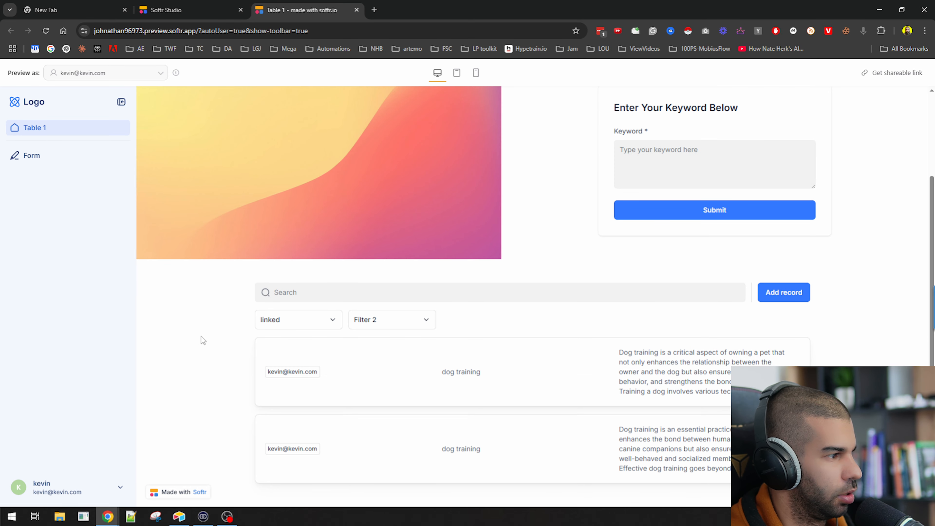
{"action": "left_click_drag", "start_coordinate": [438, 368], "coordinate": [545, 456]}
{"action": "left_click", "coordinate": [510, 440]}
{"action": "key", "text": "alt+Tab"}
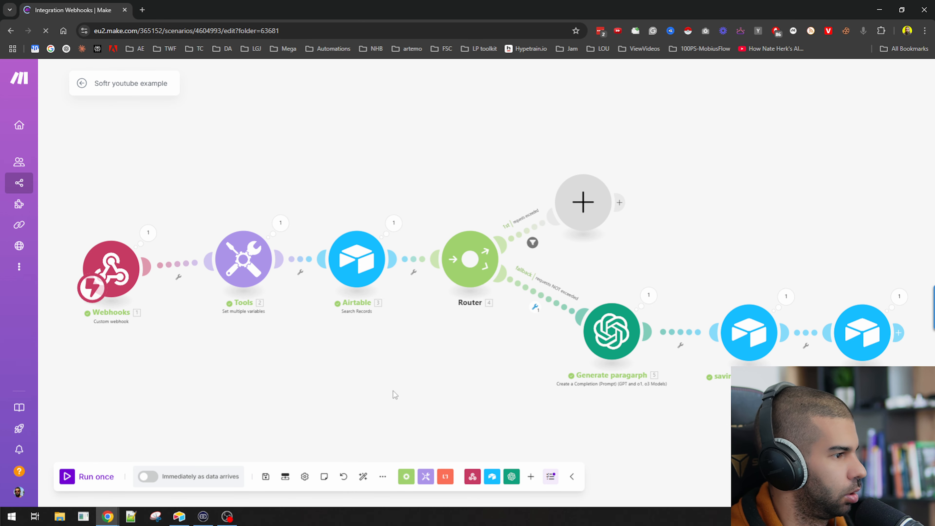
{"action": "key", "text": "alt+Tab"}
{"action": "key", "text": "F5"}
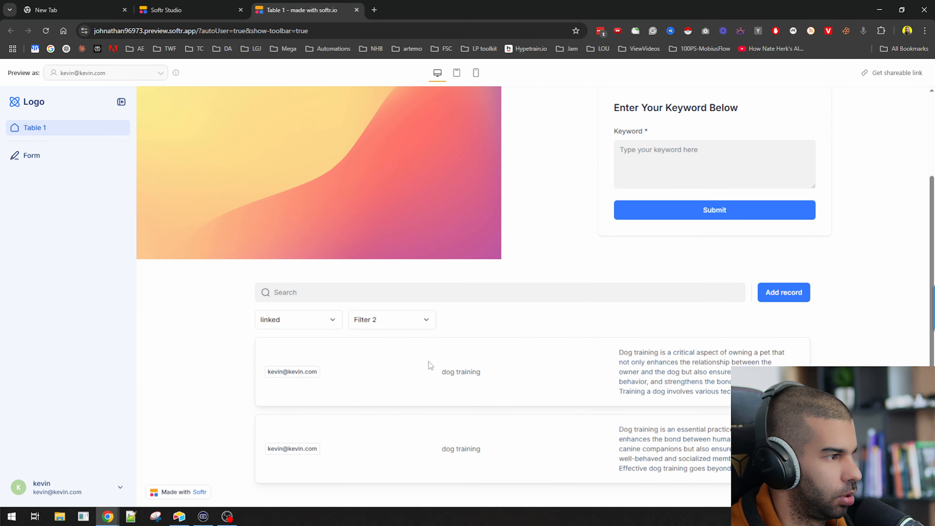
{"action": "key", "text": "alt+Tab"}
{"action": "key", "text": "alt+Tab"}
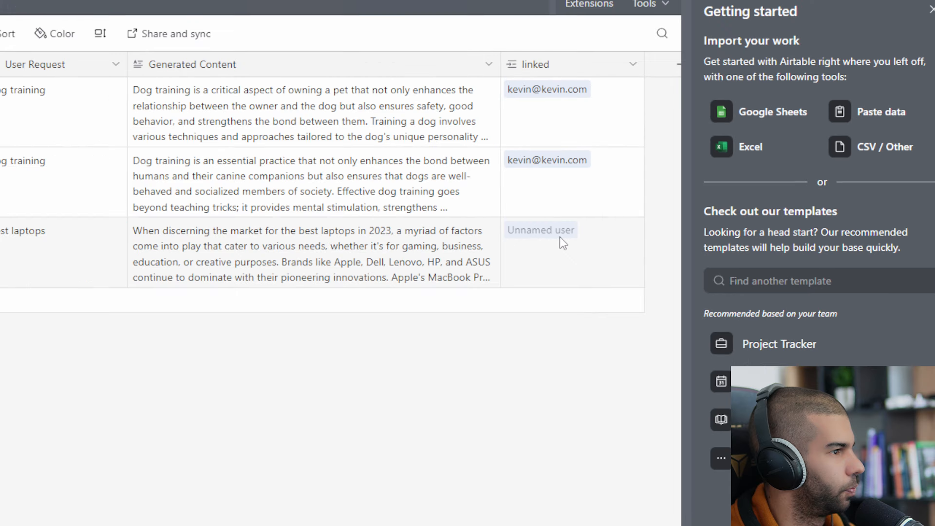
Check the Record ID mapping in the saving user content module
{"action": "key", "text": "alt+Tab"}
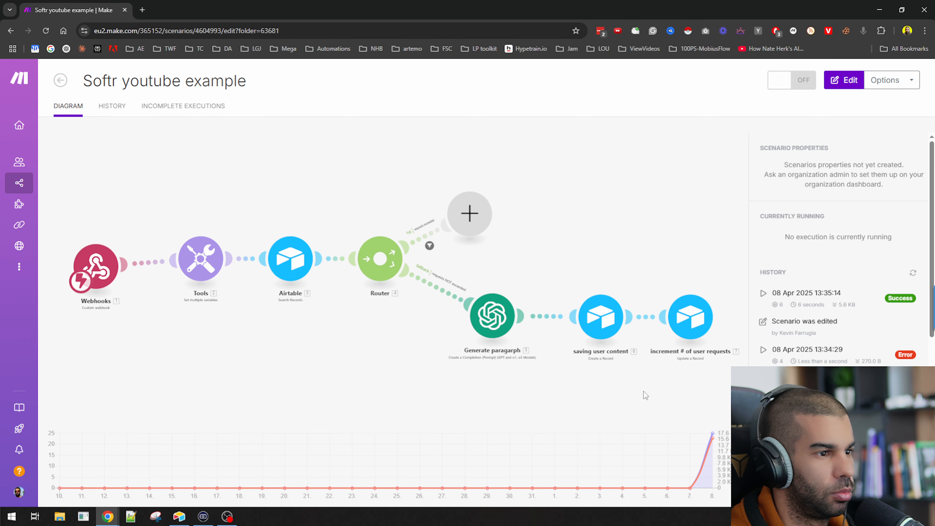
{"action": "left_click_drag", "start_coordinate": [564, 403], "coordinate": [300, 318]}
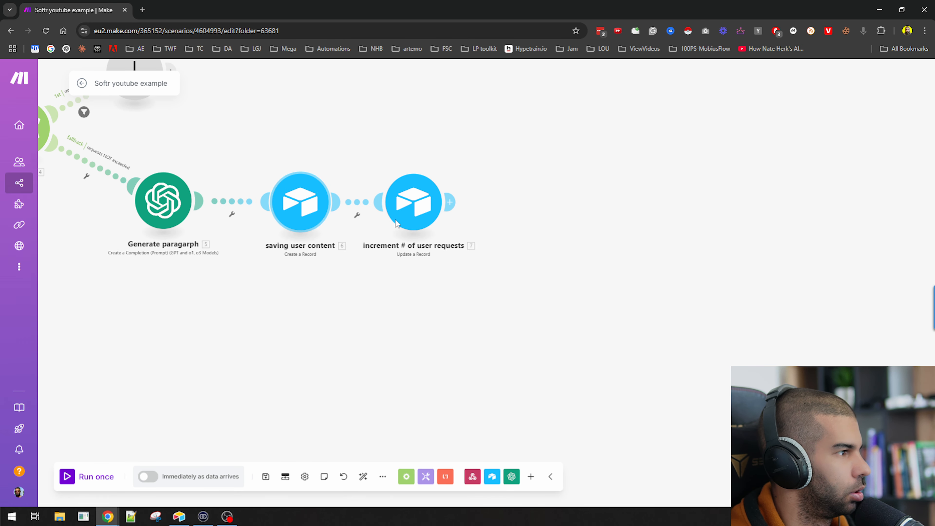
{"action": "left_click", "coordinate": [294, 204]}
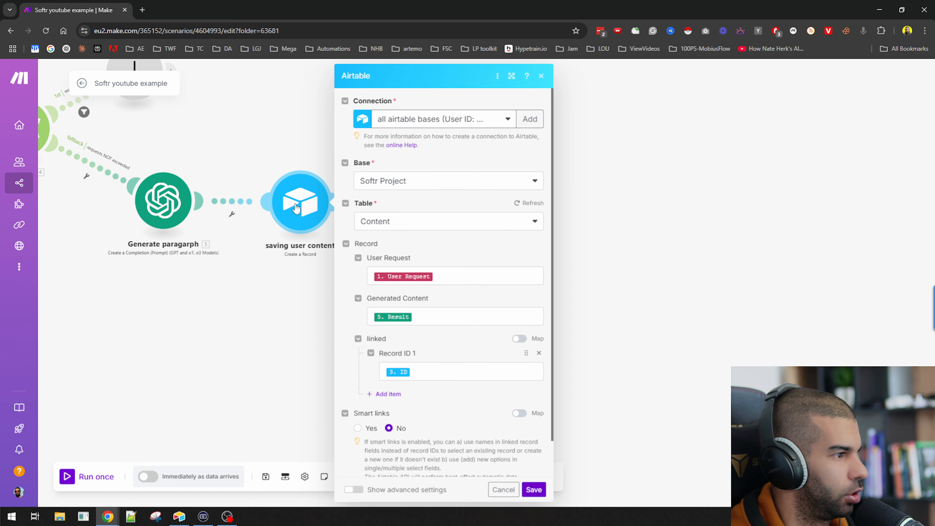
{"action": "scroll", "coordinate": [470, 307], "scroll_direction": "down", "scroll_amount": 1}
{"action": "left_click", "coordinate": [426, 338]}
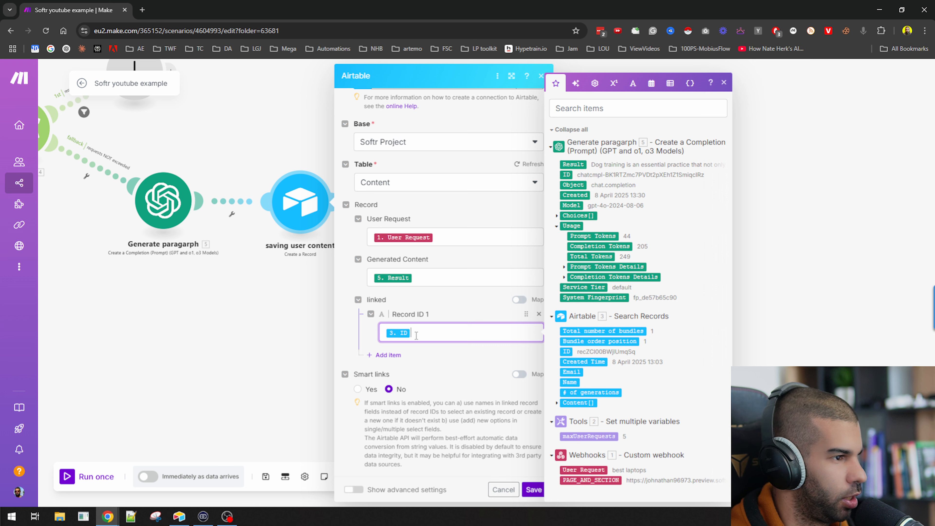
{"action": "left_click", "coordinate": [287, 198]}
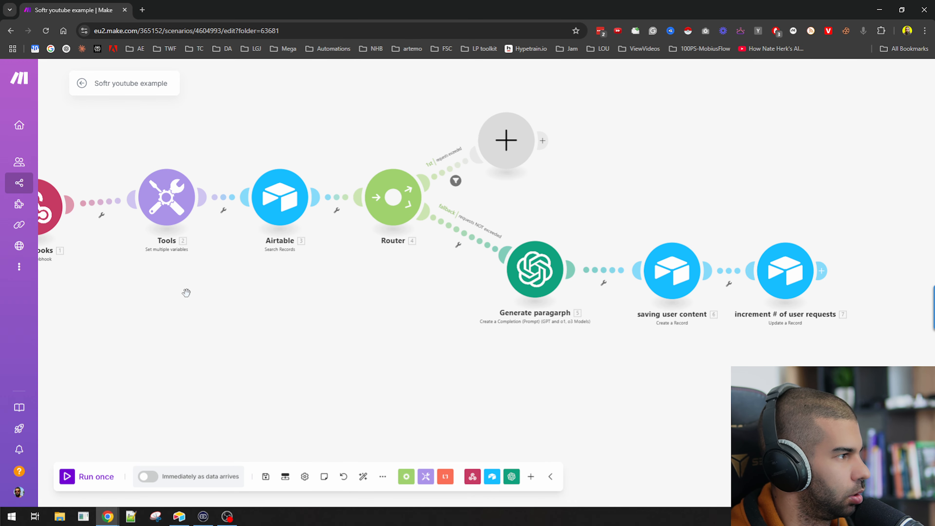
Open the scenario history and view details of the latest successful 6-operation run
{"action": "left_click", "coordinate": [81, 89]}
{"action": "left_click", "coordinate": [112, 105]}
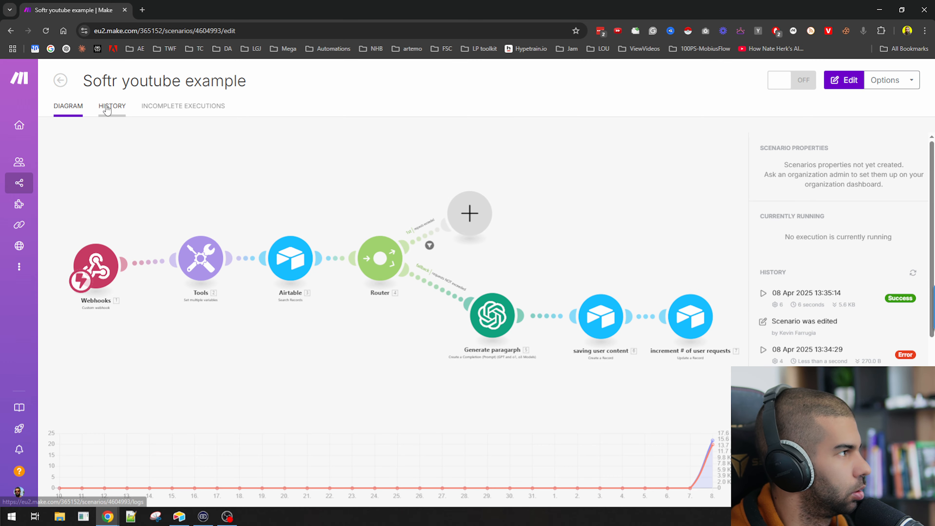
{"action": "left_click", "coordinate": [894, 167]}
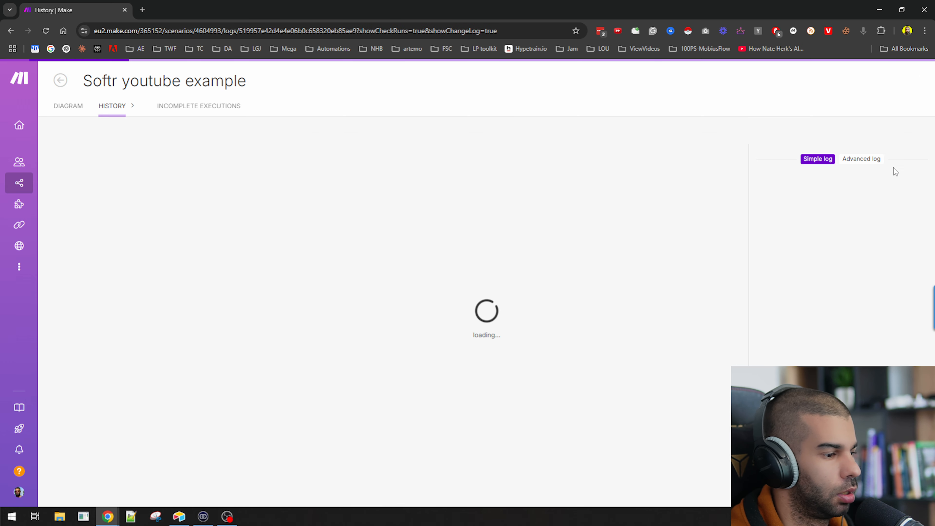
{"action": "left_click_drag", "start_coordinate": [571, 408], "coordinate": [461, 348]}
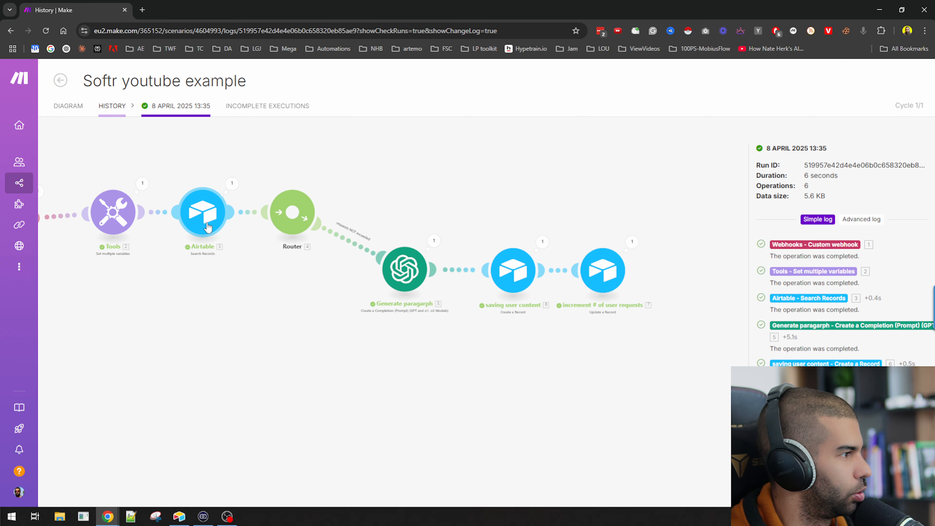
Show the Users table in the Softr Project Content Airtable base
{"action": "key", "text": "alt+Tab"}
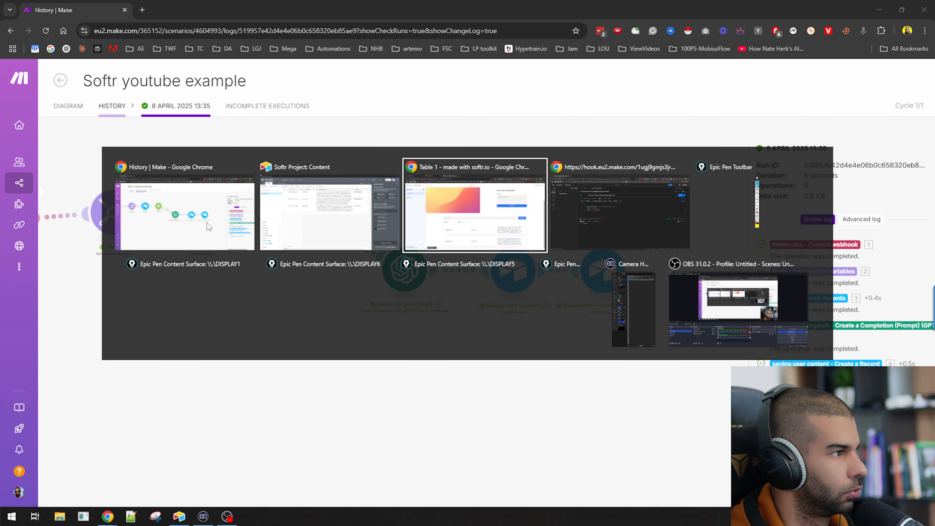
{"action": "left_click", "coordinate": [325, 216]}
{"action": "left_click", "coordinate": [19, 59]}
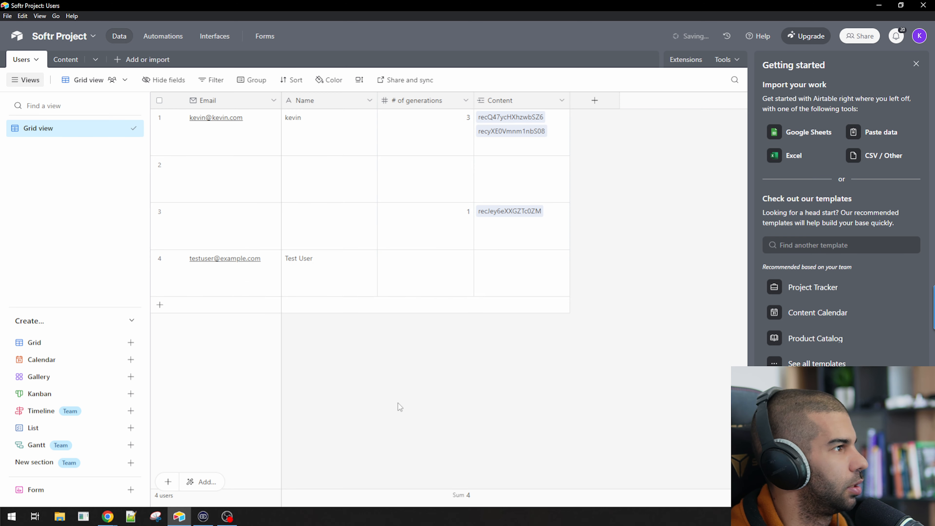
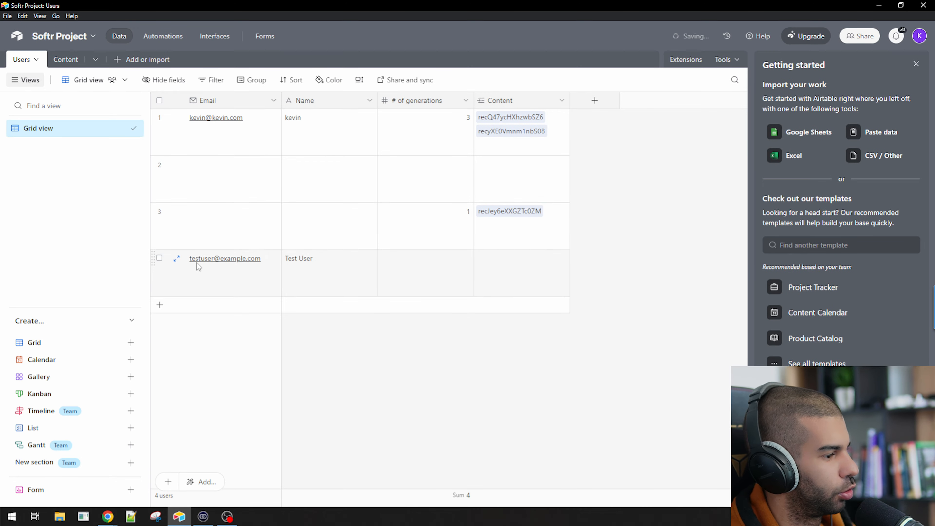
Check the list of users the Softr app preview can be viewed as
{"action": "key", "text": "alt+Tab"}
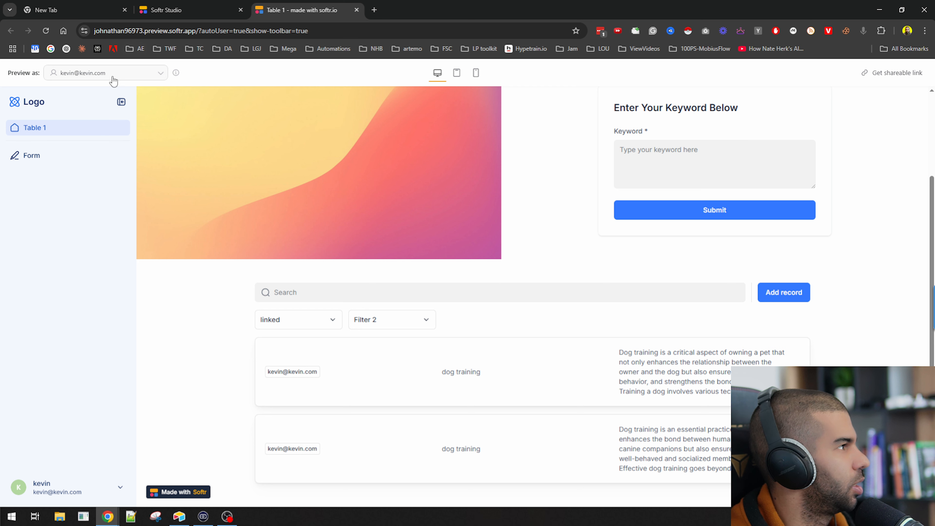
{"action": "left_click", "coordinate": [114, 78]}
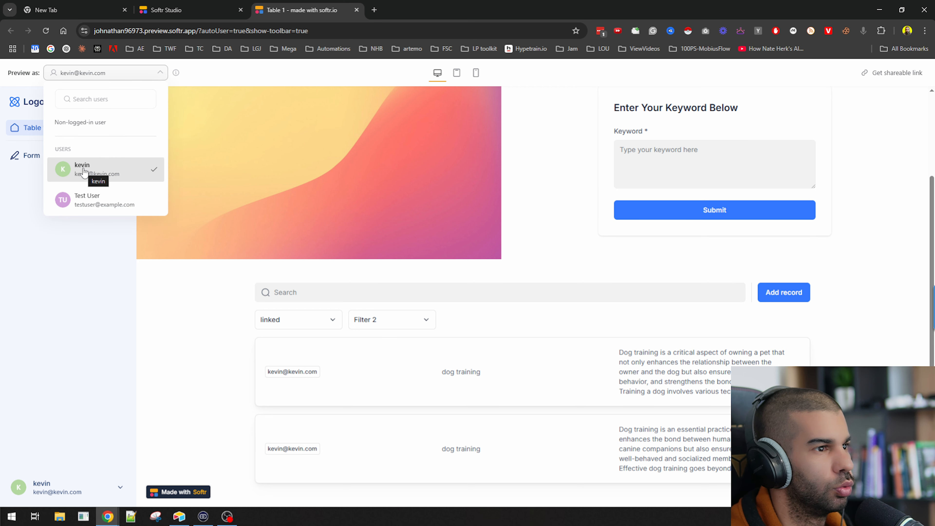
{"action": "left_click", "coordinate": [186, 324]}
{"action": "scroll", "coordinate": [140, 199], "scroll_direction": "up", "scroll_amount": 3}
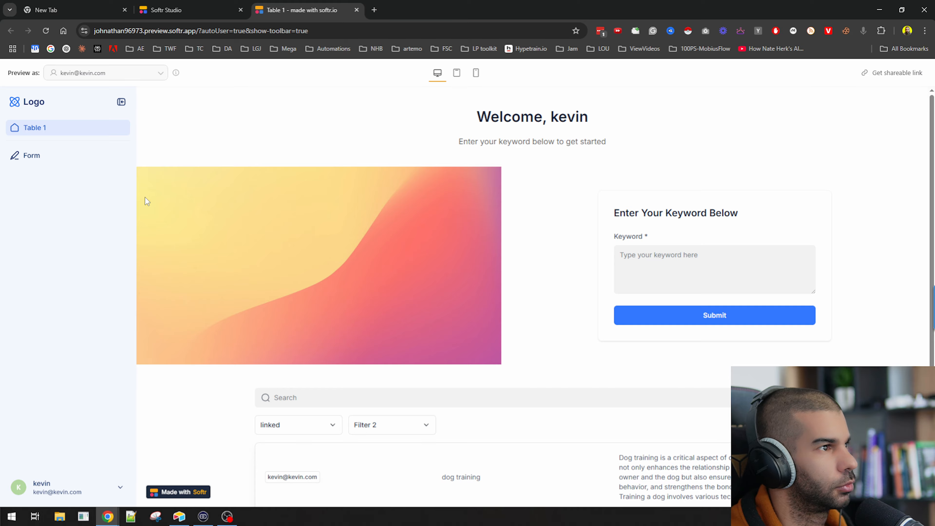
Delete the two empty rows and the test user from the Airtable Users table
{"action": "key", "text": "alt+Tab"}
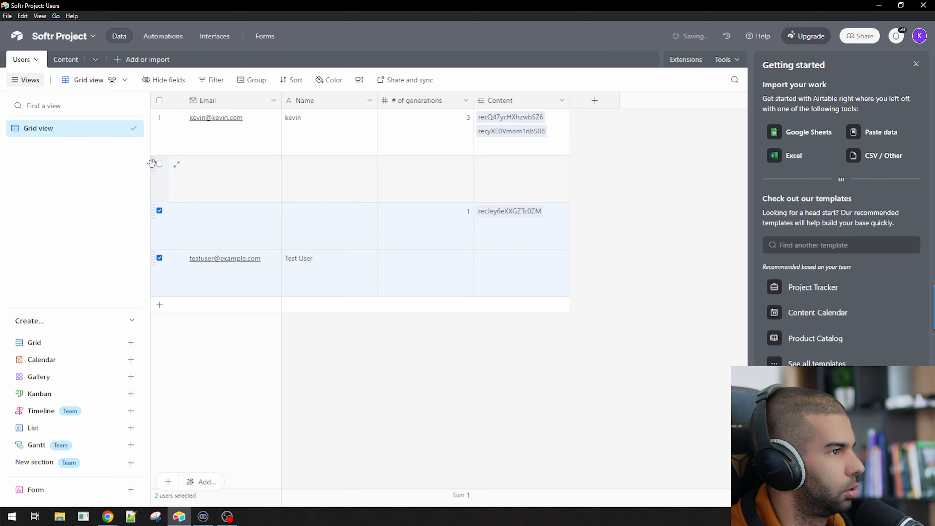
{"action": "left_click", "coordinate": [162, 166]}
{"action": "right_click", "coordinate": [271, 290]}
{"action": "left_click", "coordinate": [271, 244]}
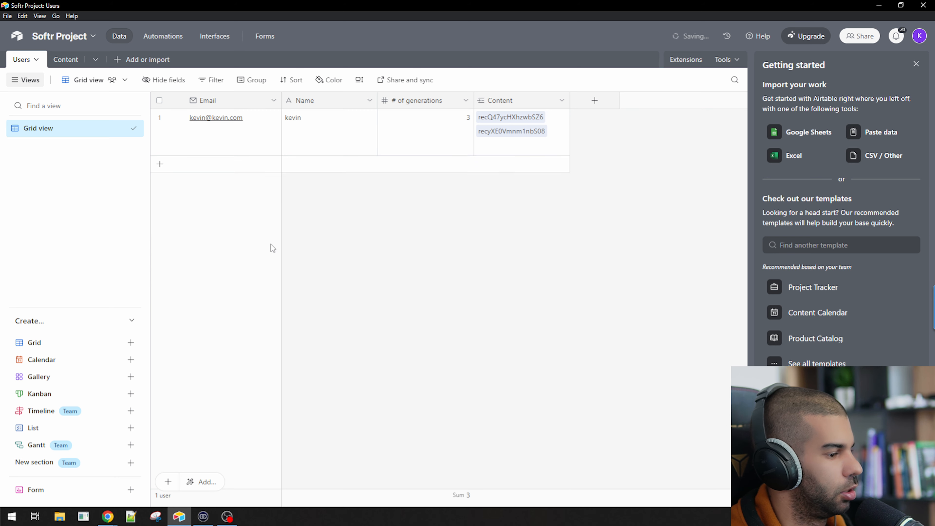
{"action": "key", "text": "alt+Tab"}
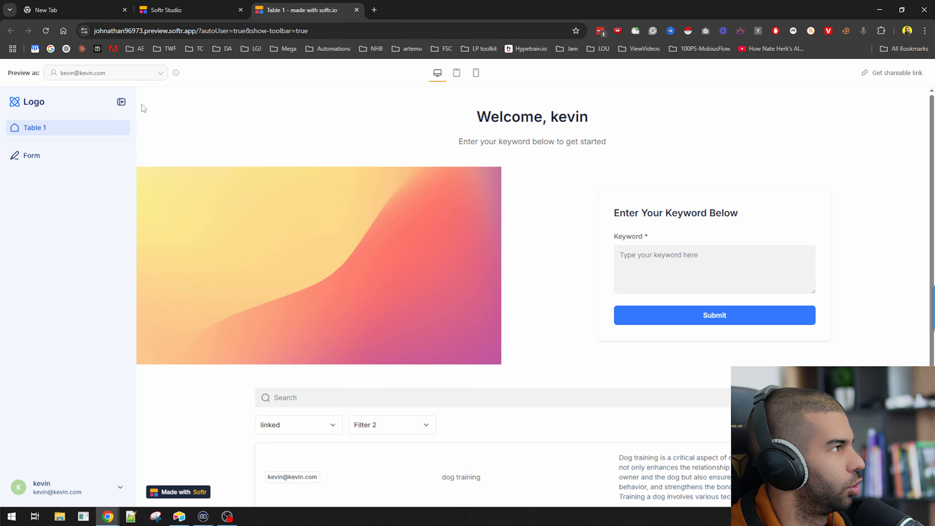
Open the published app's subdomain, submit a login email, then view Softr's synced Users list
{"action": "left_click", "coordinate": [355, 9]}
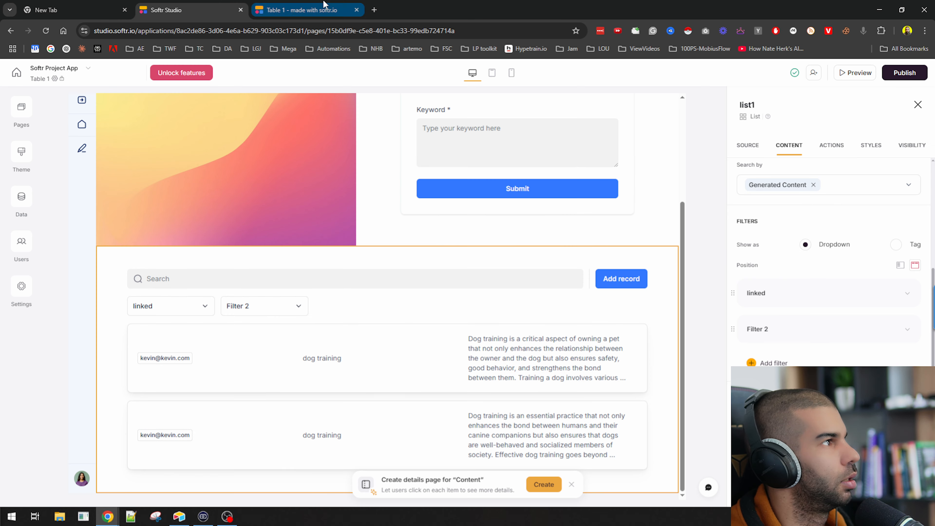
{"action": "left_click", "coordinate": [909, 74]}
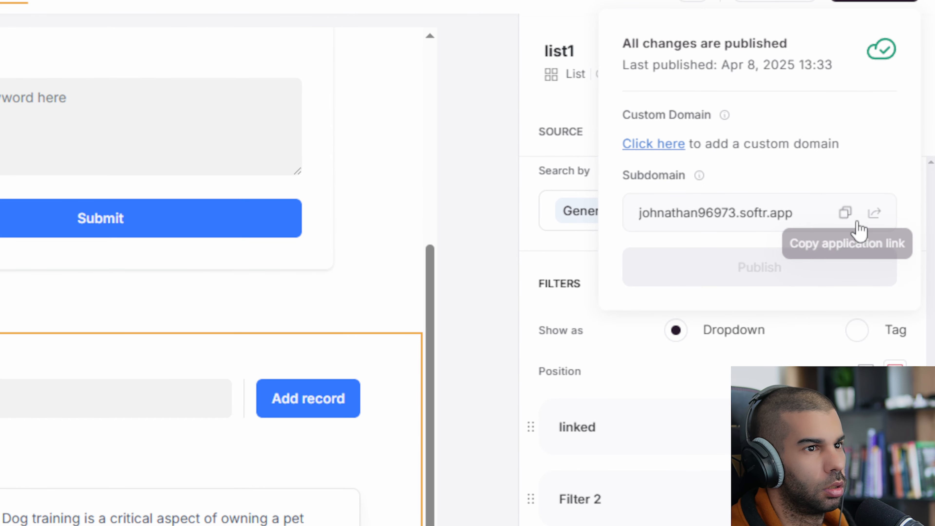
{"action": "left_click", "coordinate": [874, 212]}
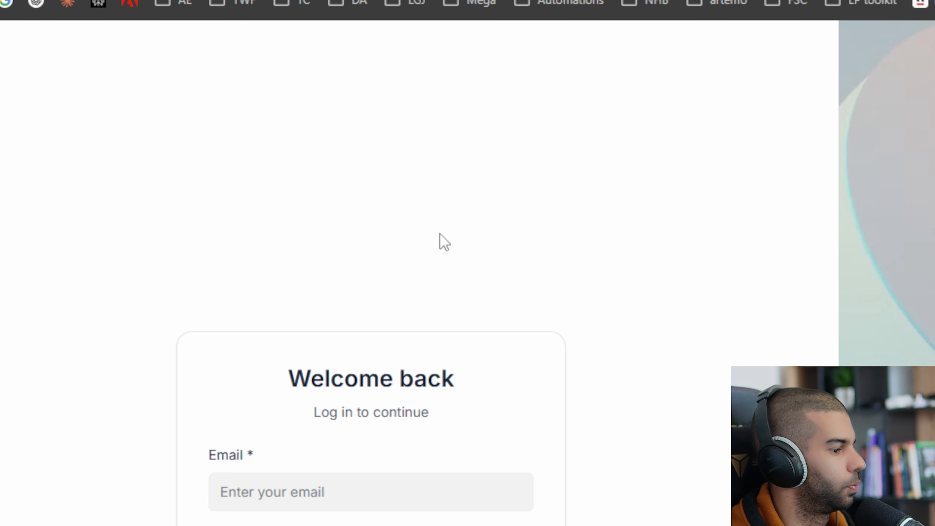
{"action": "left_click", "coordinate": [290, 496]}
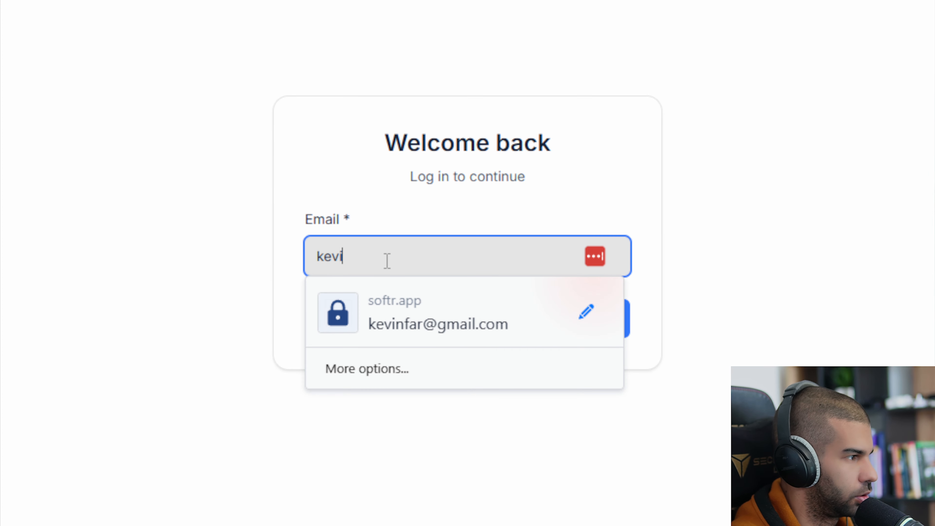
{"action": "key", "text": "Return"}
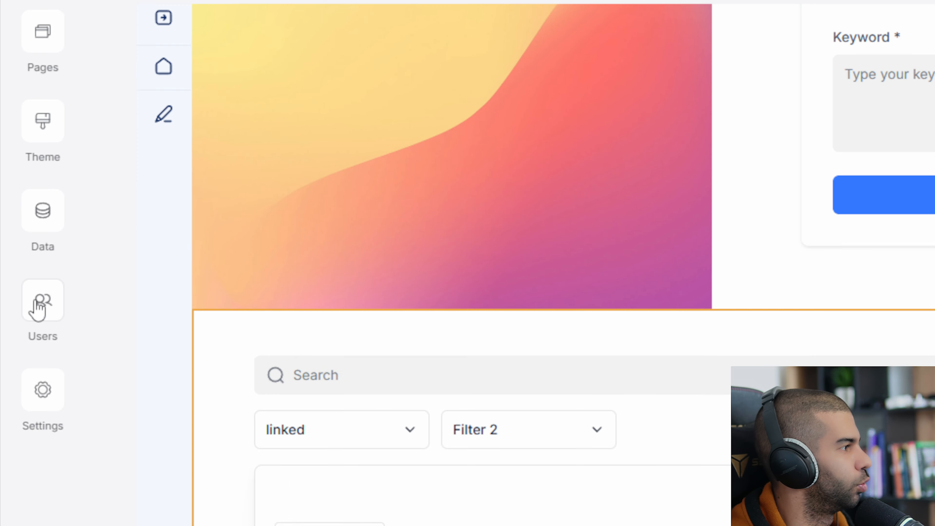
{"action": "left_click", "coordinate": [38, 305]}
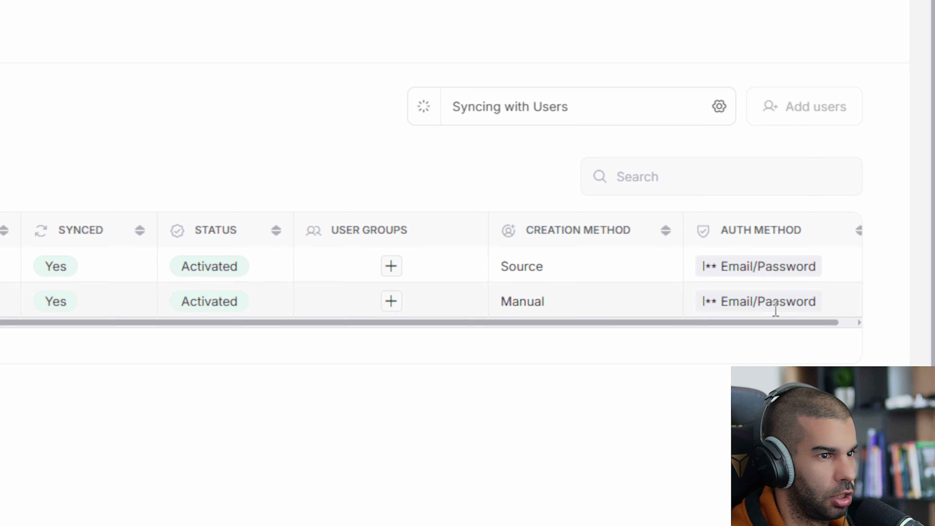
Select the first synced user, then view the email/password Authentication settings
{"action": "mouse_move", "coordinate": [820, 322]}
{"action": "left_mouse_down"}
{"action": "mouse_move", "coordinate": [852, 324]}
{"action": "mouse_move", "coordinate": [813, 334]}
{"action": "left_mouse_up"}
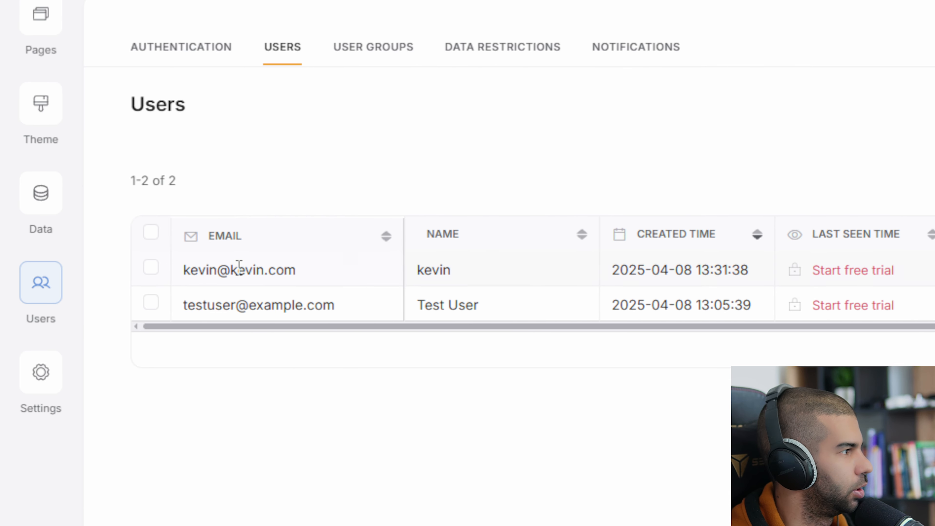
{"action": "left_click", "coordinate": [150, 269]}
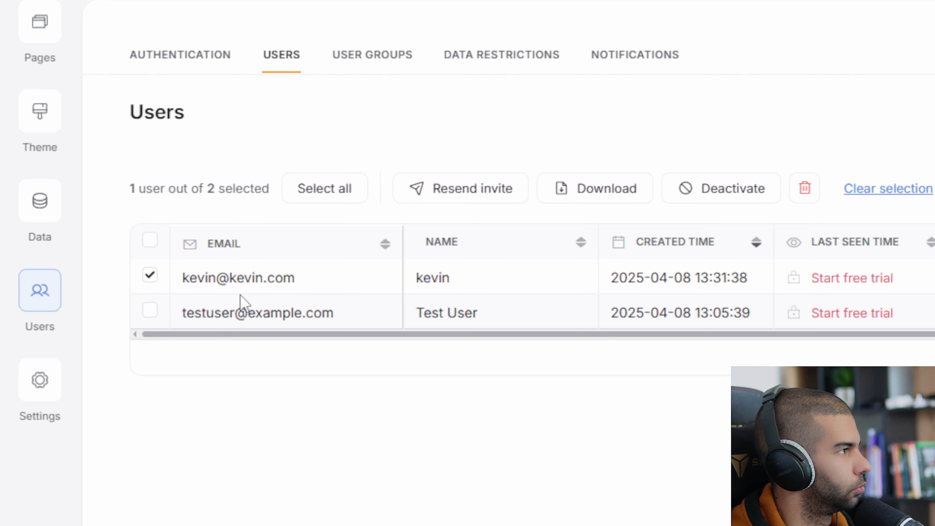
{"action": "left_click", "coordinate": [174, 58]}
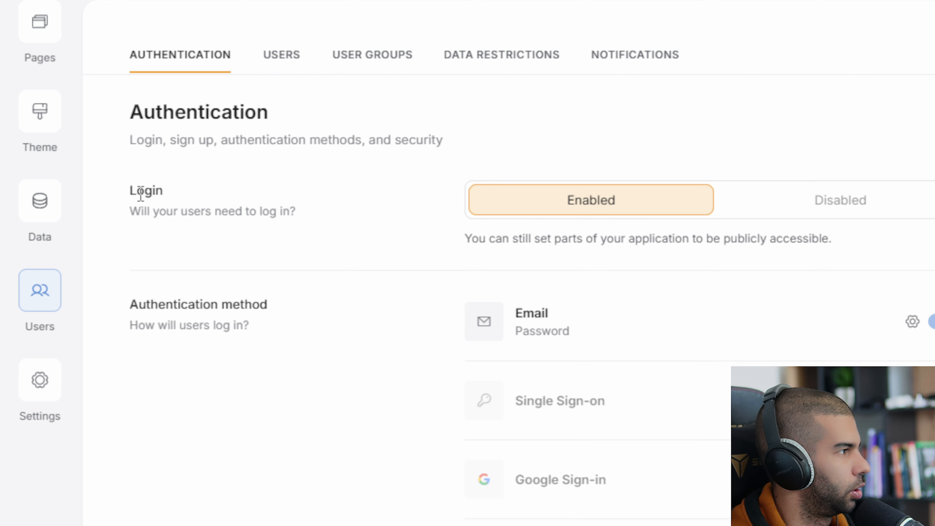
Enable magic-link login, confirming with the phrase 'I understand the risk'
{"action": "left_click_drag", "start_coordinate": [145, 211], "coordinate": [299, 217]}
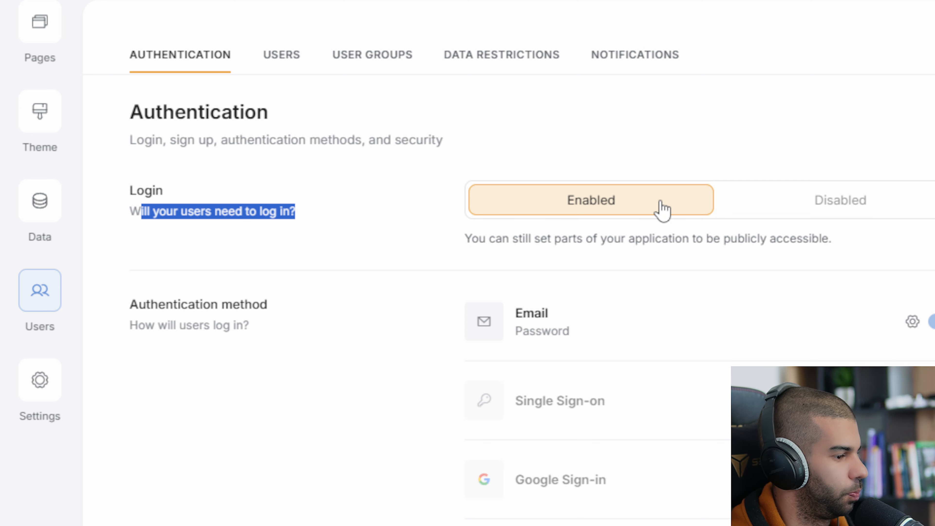
{"action": "scroll", "coordinate": [661, 210], "scroll_direction": "down", "scroll_amount": 3}
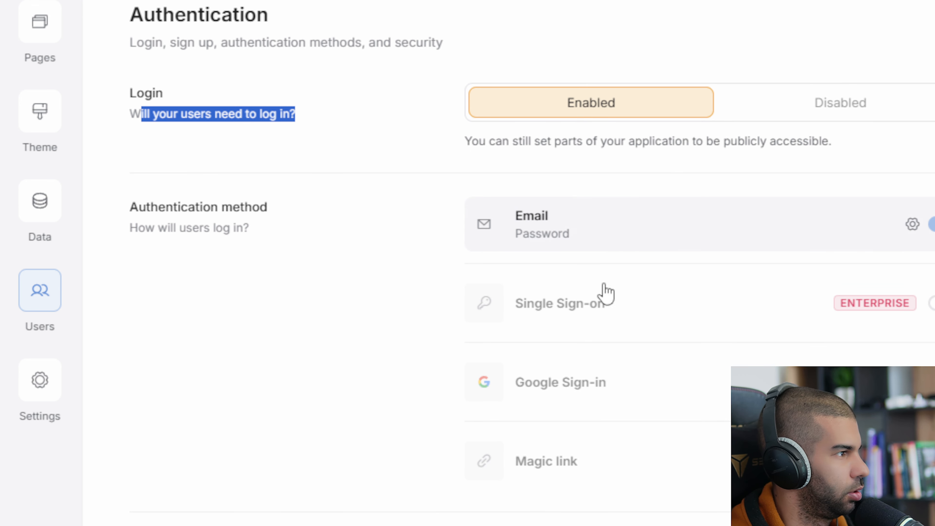
{"action": "mouse_move", "coordinate": [877, 305]}
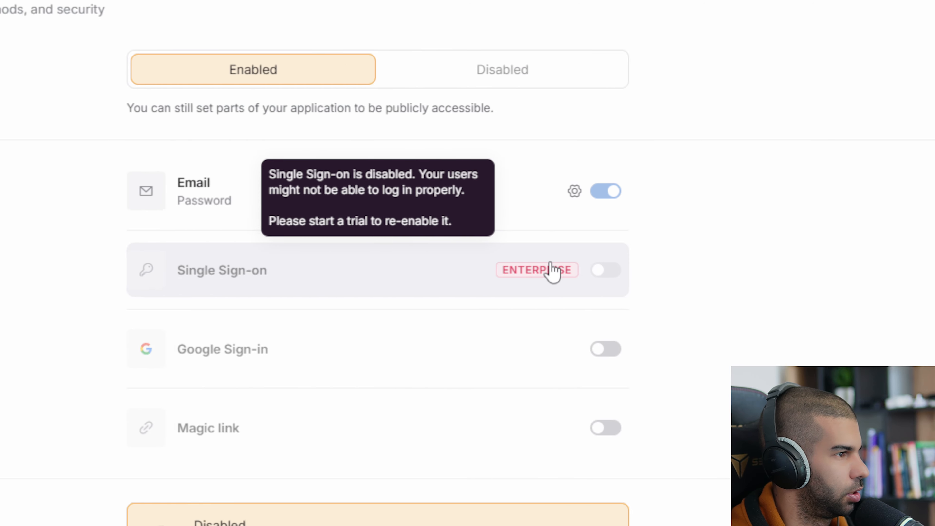
{"action": "left_click", "coordinate": [630, 428]}
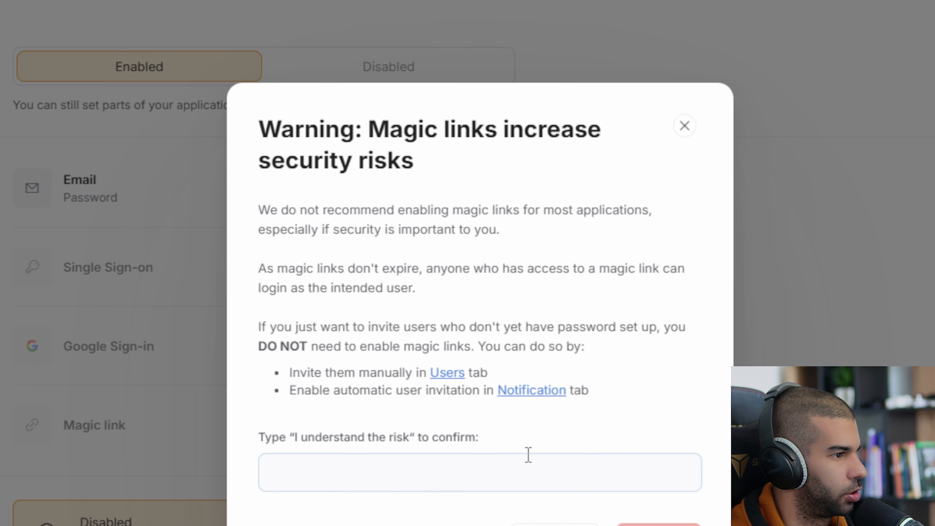
{"action": "left_click_drag", "start_coordinate": [296, 437], "coordinate": [412, 436]}
{"action": "key", "text": "ctrl+c"}
{"action": "left_click", "coordinate": [456, 475]}
{"action": "key", "text": "ctrl+v"}
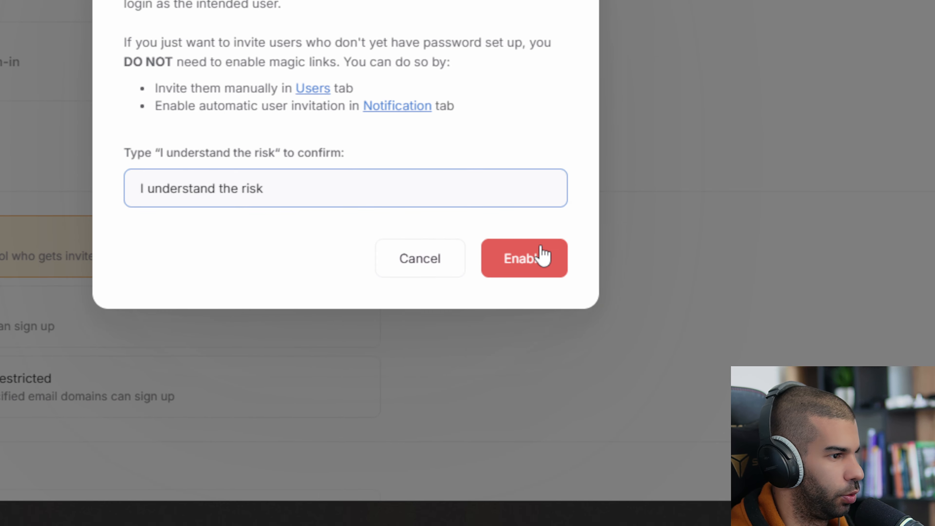
{"action": "left_click", "coordinate": [674, 353]}
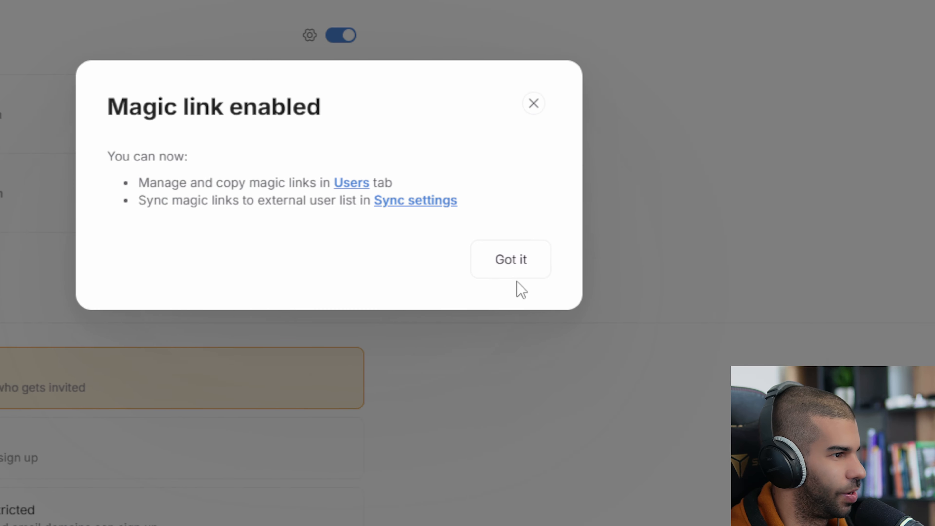
{"action": "left_click", "coordinate": [515, 273]}
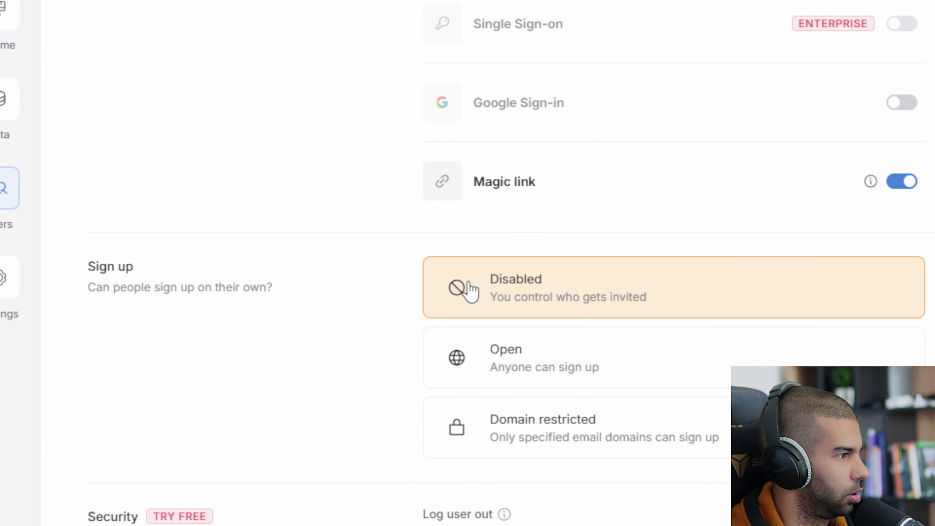
Set Sign up to Open so anyone can register, and return to the Users list
{"action": "left_click_drag", "start_coordinate": [96, 265], "coordinate": [304, 288]}
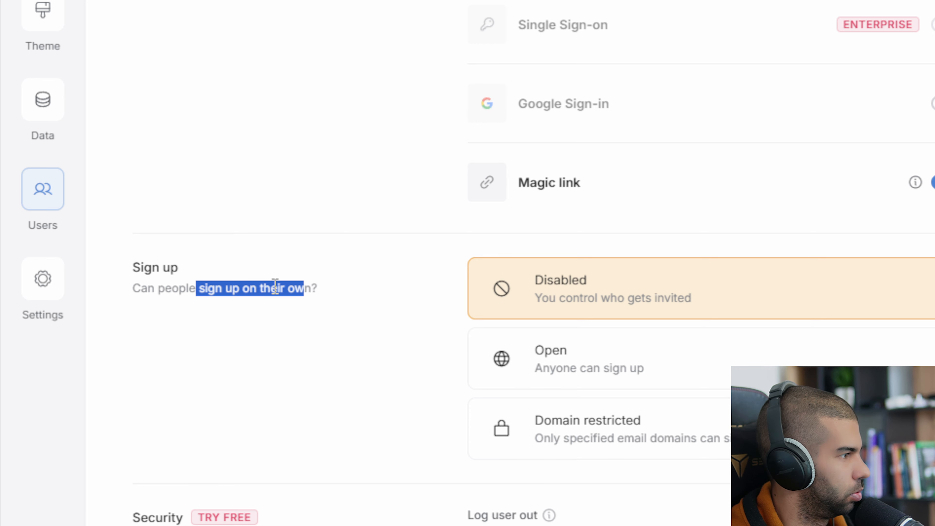
{"action": "left_click", "coordinate": [611, 370]}
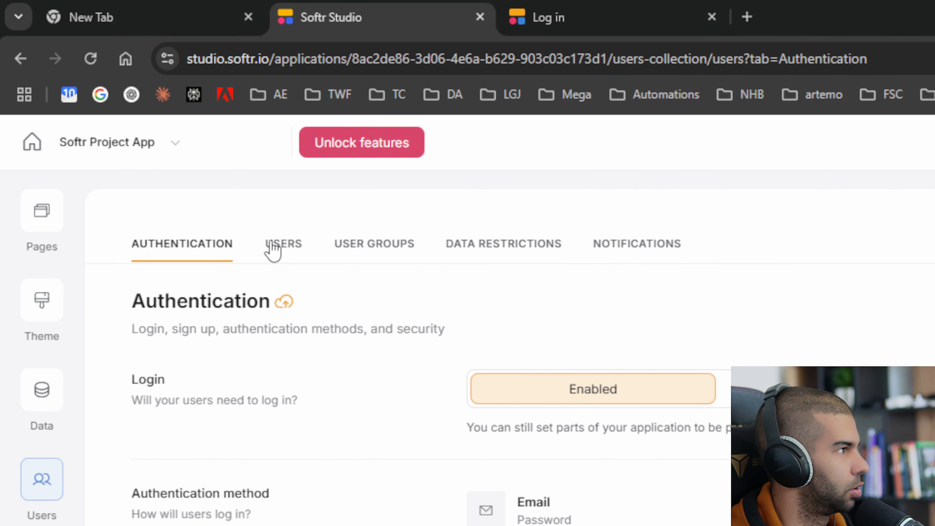
{"action": "left_click", "coordinate": [272, 246]}
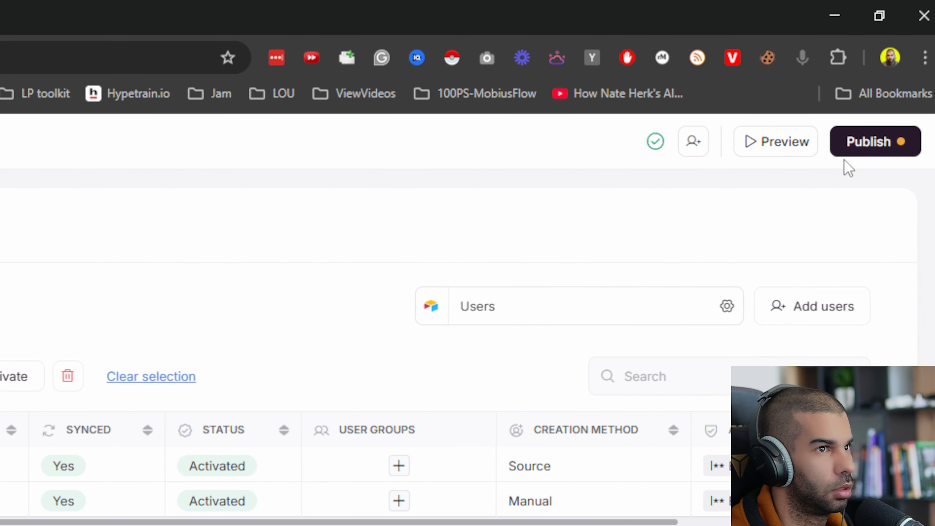
Publish the latest app version, generate and copy a magic link for the first user
{"action": "left_click", "coordinate": [854, 145]}
{"action": "left_click", "coordinate": [710, 424]}
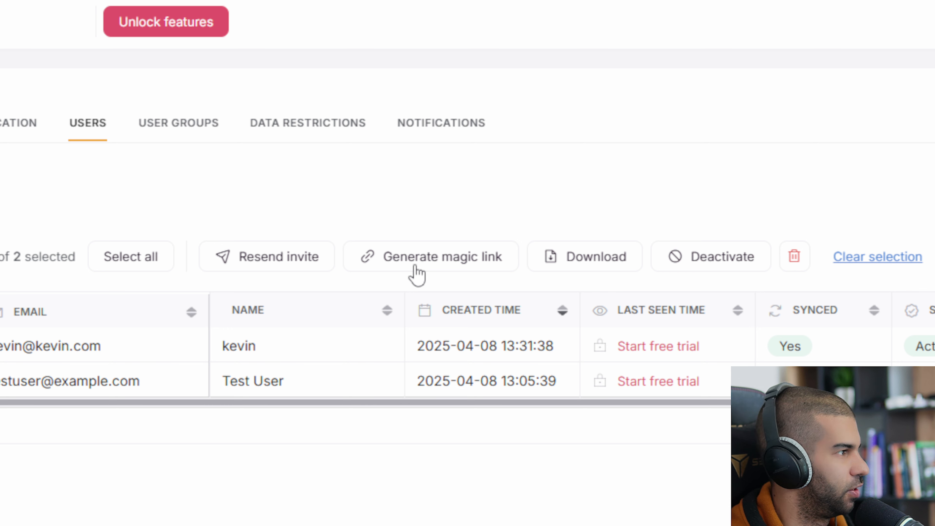
{"action": "left_click", "coordinate": [149, 265]}
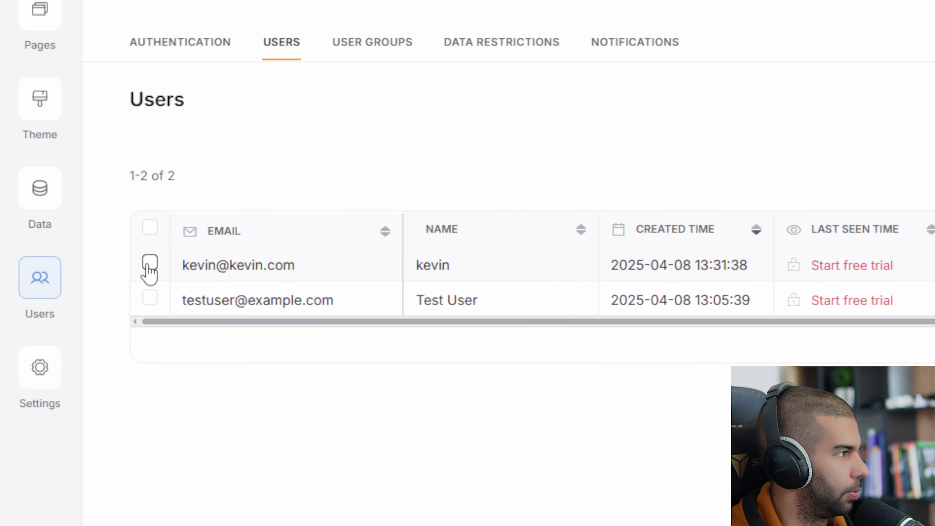
{"action": "left_click", "coordinate": [149, 265]}
{"action": "left_click", "coordinate": [641, 176]}
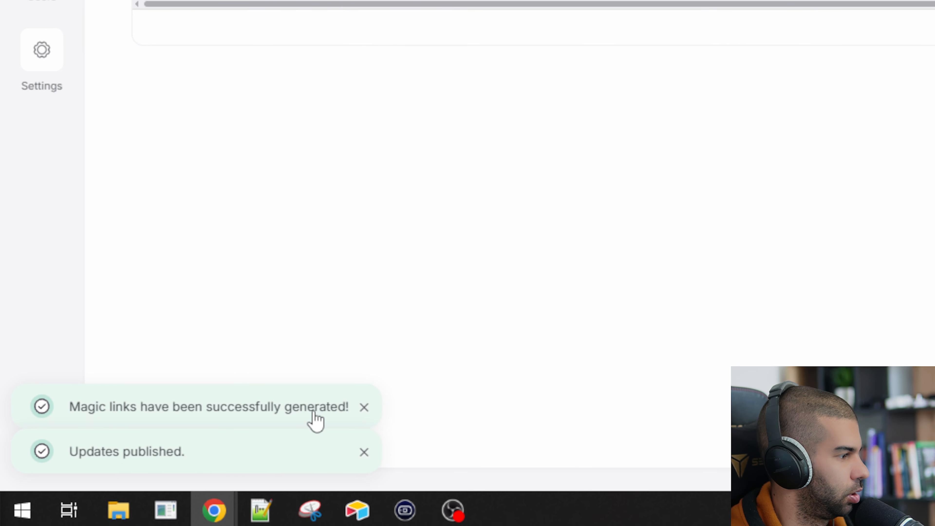
{"action": "left_click_drag", "start_coordinate": [472, 262], "coordinate": [686, 270]}
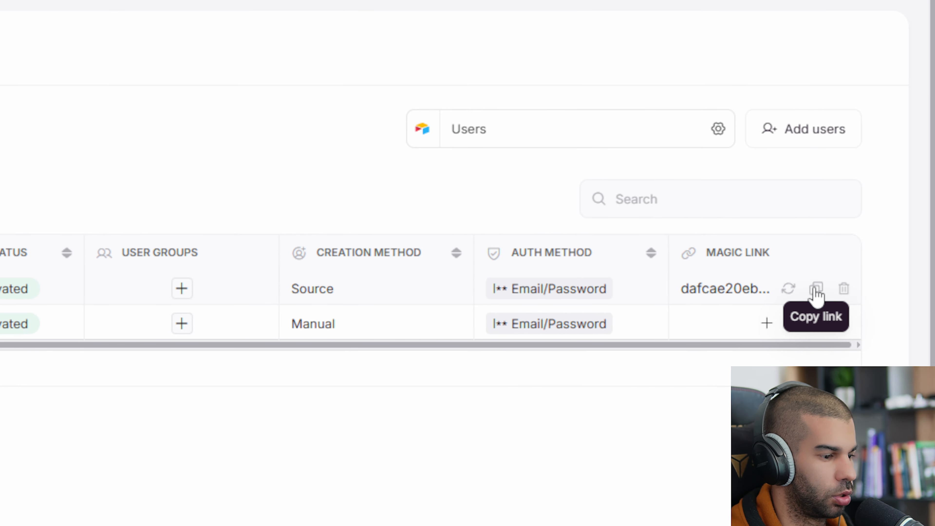
{"action": "key", "text": "ctrl+t"}
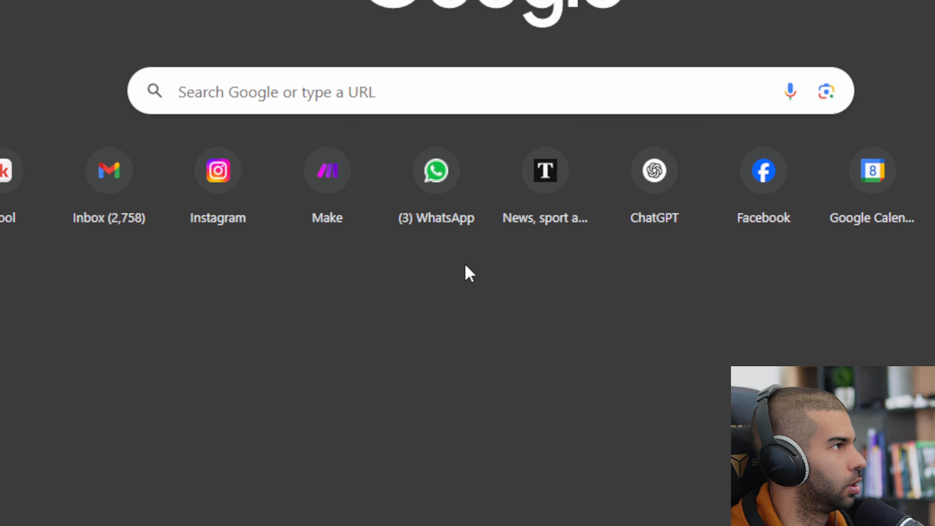
Log into the published app through the pasted magic link and check the welcome greeting
{"action": "key", "text": "ctrl+v"}
{"action": "key", "text": "Return"}
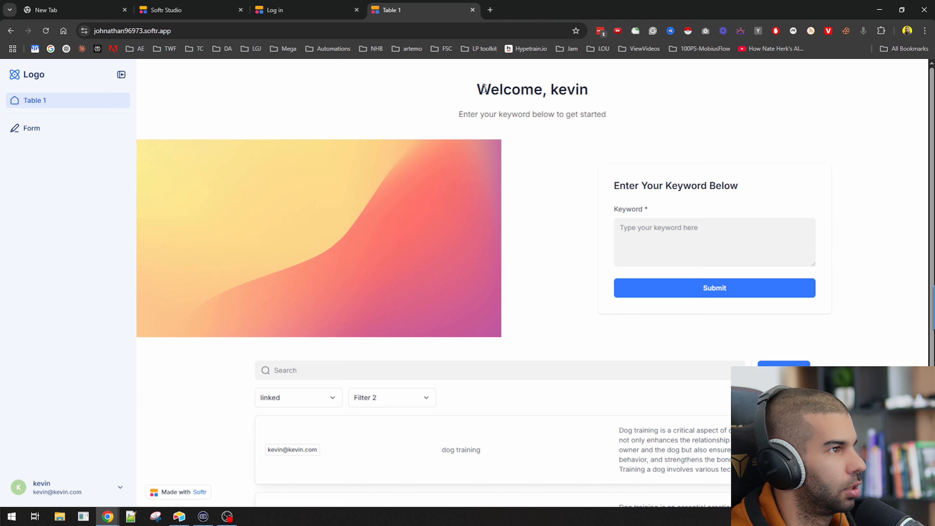
{"action": "left_click_drag", "start_coordinate": [483, 86], "coordinate": [592, 99]}
{"action": "scroll", "coordinate": [597, 146], "scroll_direction": "down", "scroll_amount": 2}
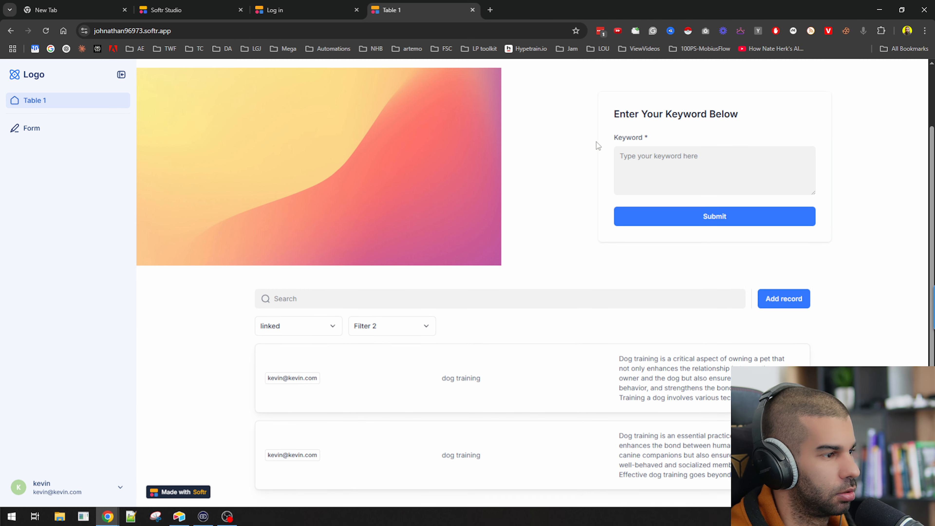
{"action": "scroll", "coordinate": [457, 417], "scroll_direction": "up", "scroll_amount": 2}
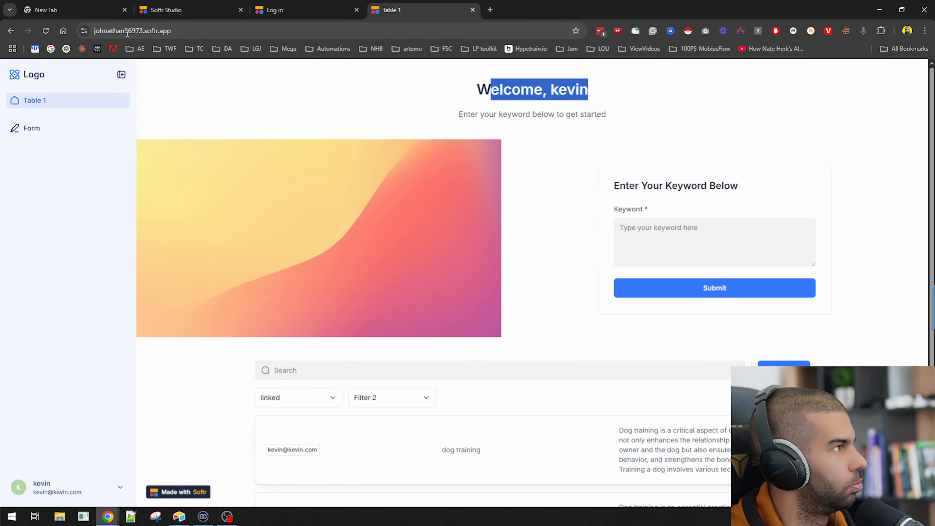
Run the Make scenario once, then submit the keyword 'best laptops' in the app form
{"action": "left_click", "coordinate": [703, 235]}
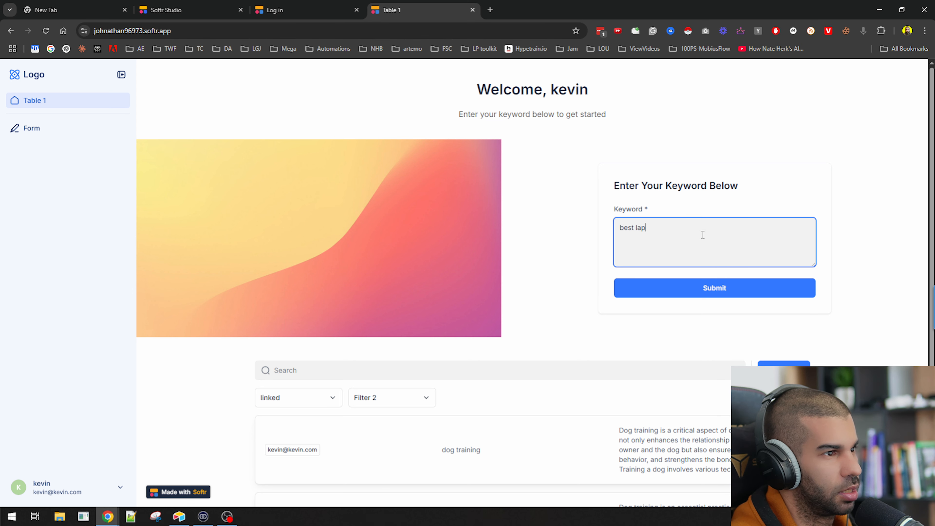
{"action": "key", "text": "alt+Tab"}
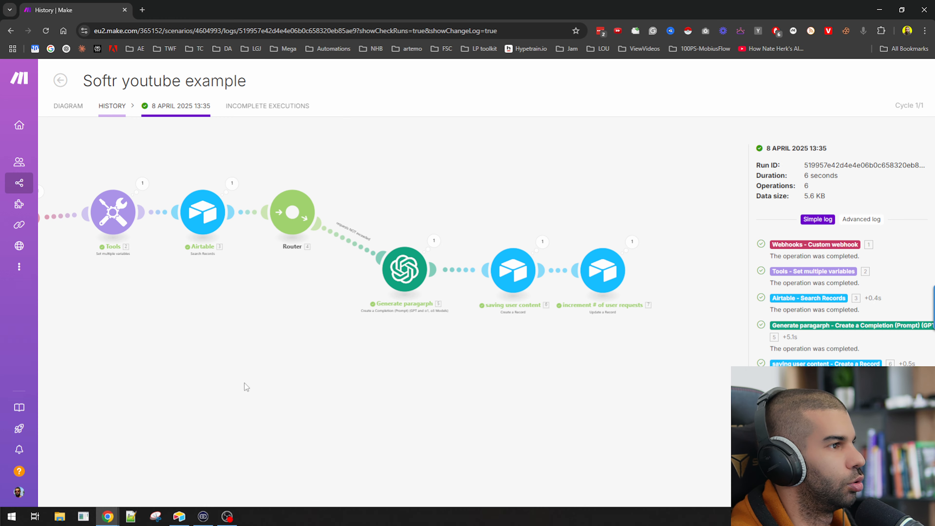
{"action": "left_click", "coordinate": [77, 116]}
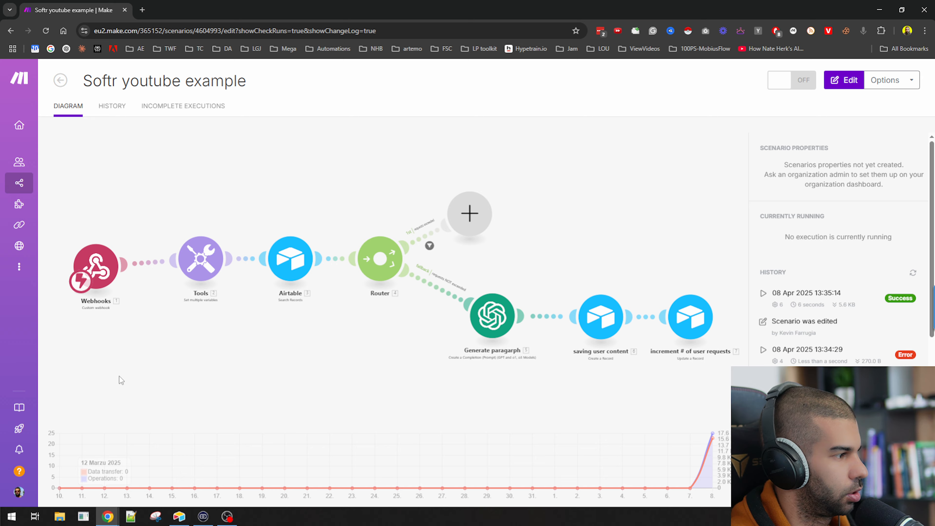
{"action": "left_click", "coordinate": [67, 477]}
{"action": "key", "text": "alt+Tab"}
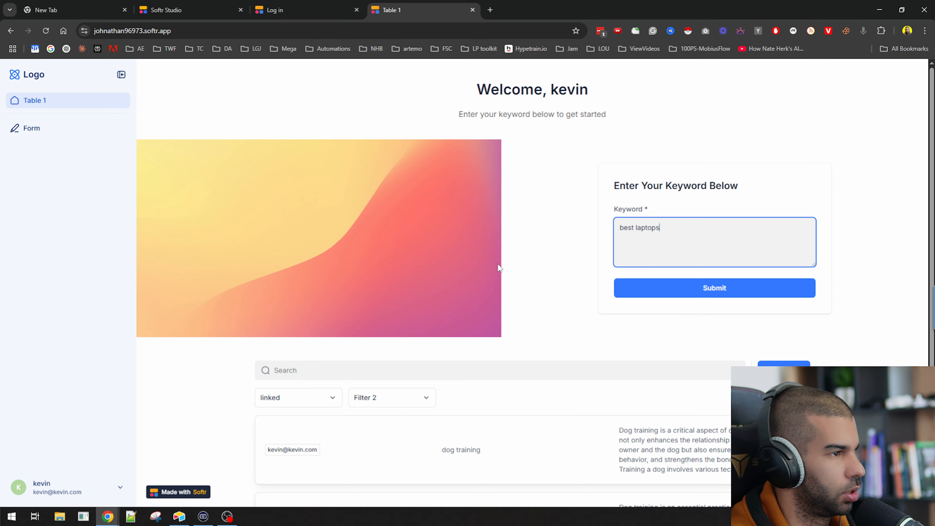
{"action": "left_click", "coordinate": [661, 288]}
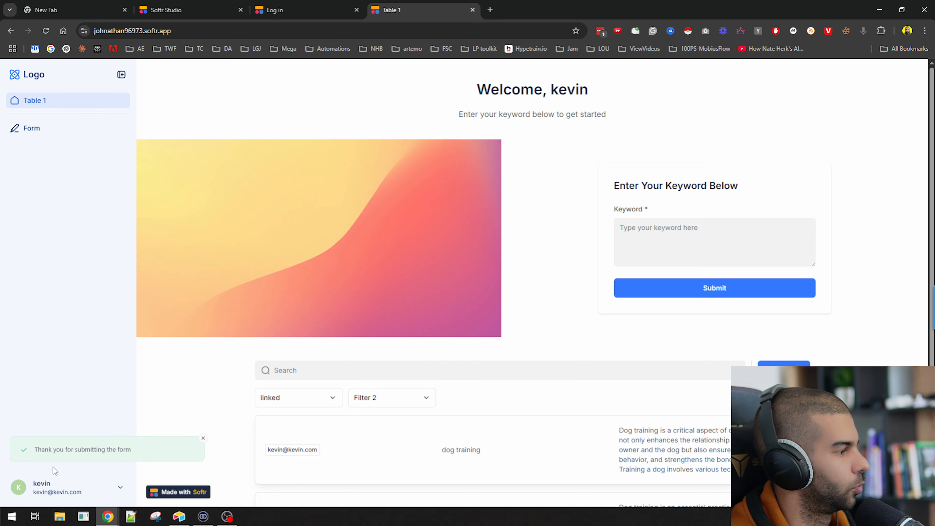
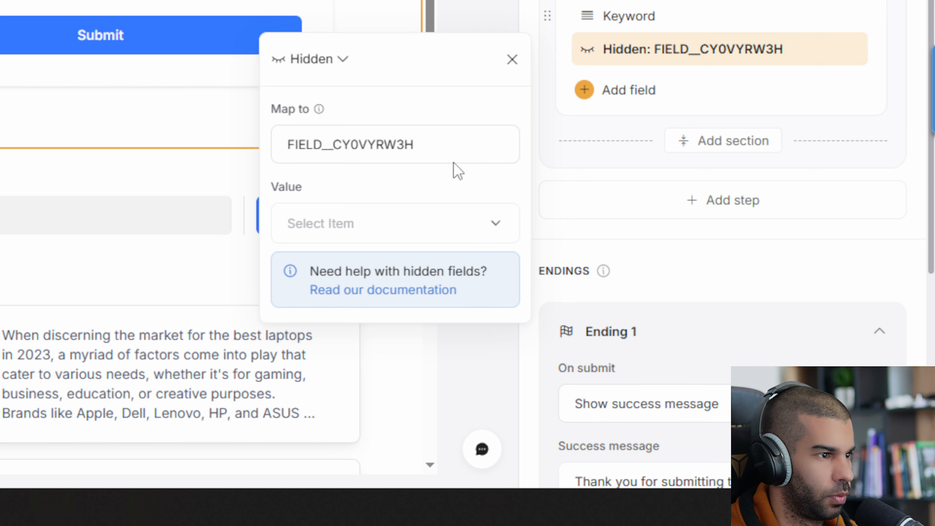
Set the form's hidden field value to the logged-in user's Email
{"action": "left_click", "coordinate": [323, 223]}
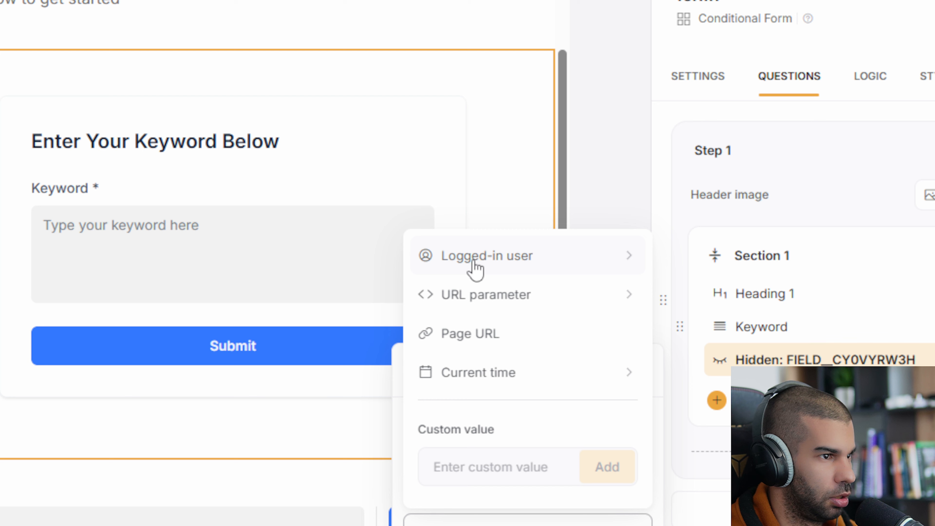
{"action": "left_click", "coordinate": [445, 159]}
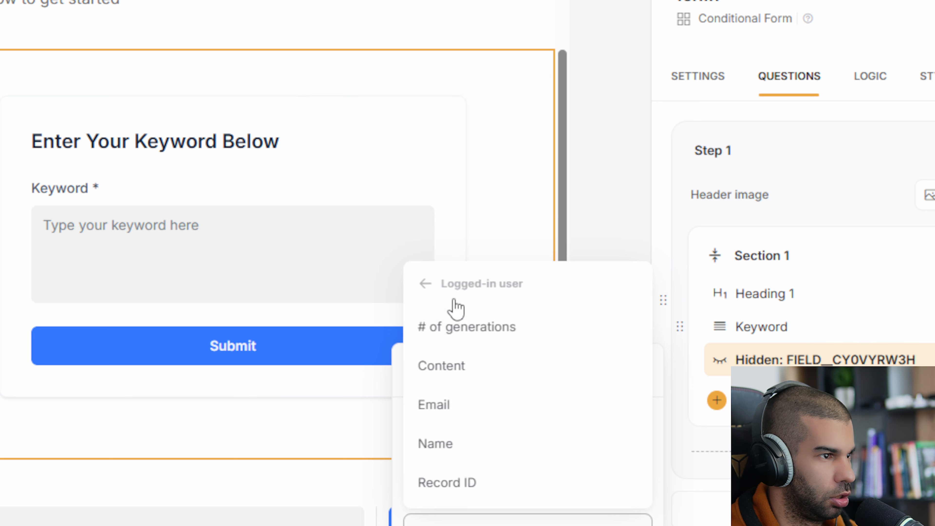
{"action": "left_click", "coordinate": [444, 405]}
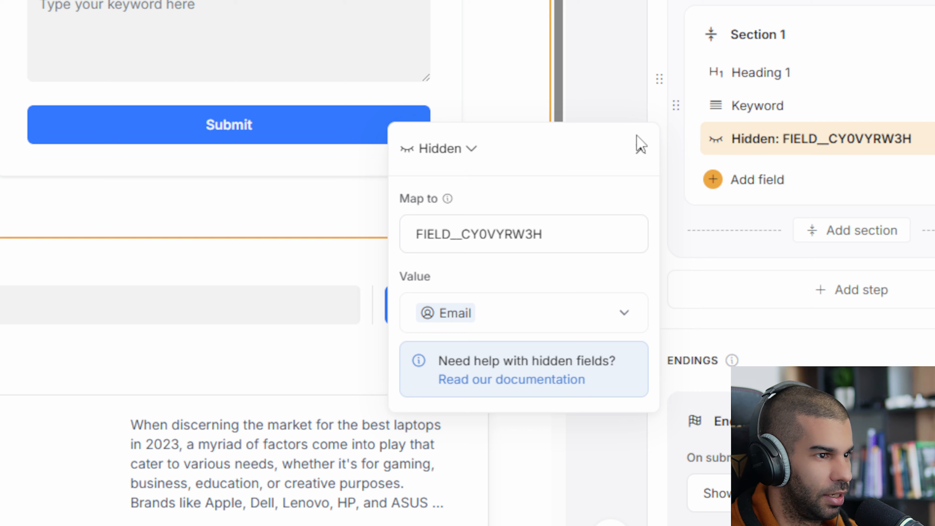
{"action": "left_click", "coordinate": [621, 108]}
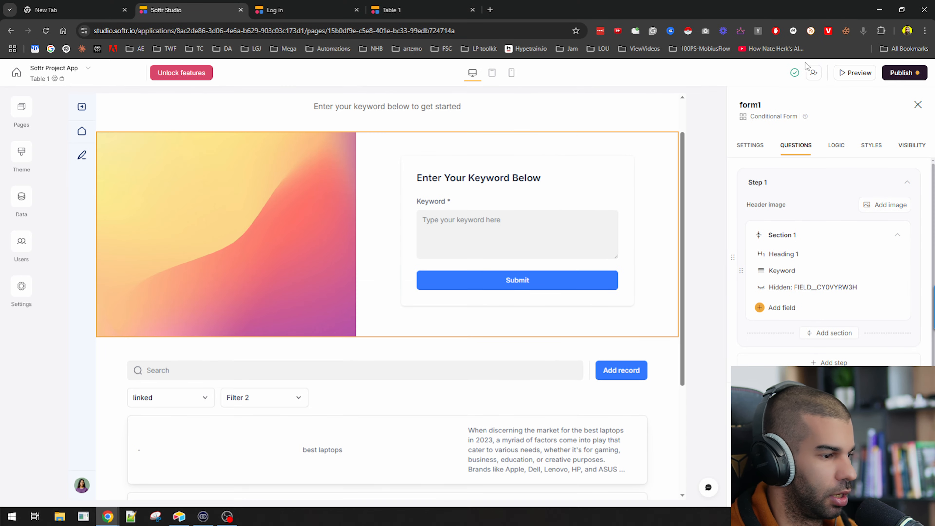
Publish the Softr app changes
{"action": "left_click", "coordinate": [901, 73]}
{"action": "left_click", "coordinate": [830, 213]}
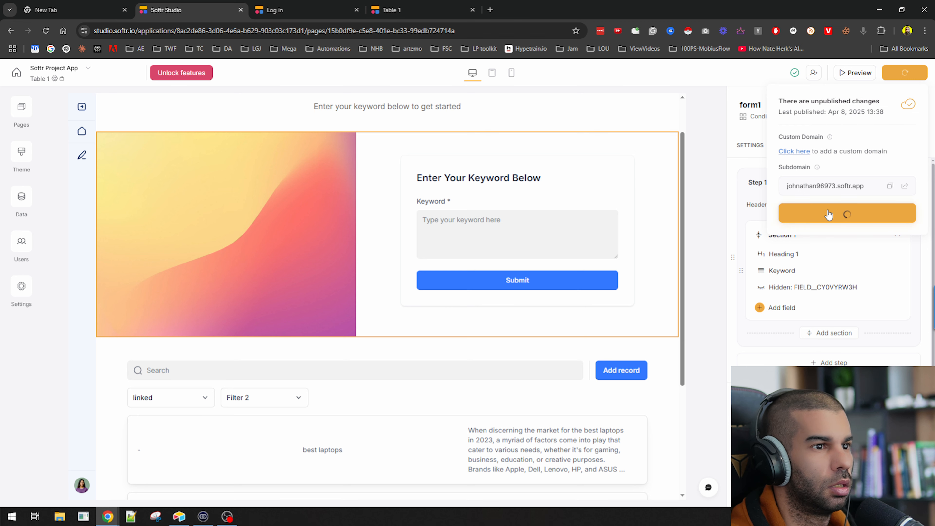
{"action": "key", "text": "alt+Tab"}
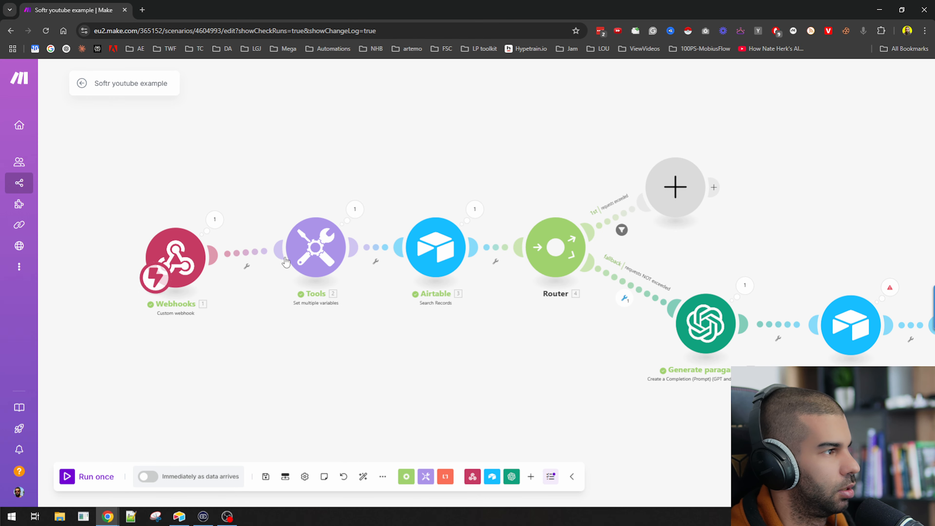
Unlink the webhook from the Tools module and start a single Make run
{"action": "left_click", "coordinate": [246, 266]}
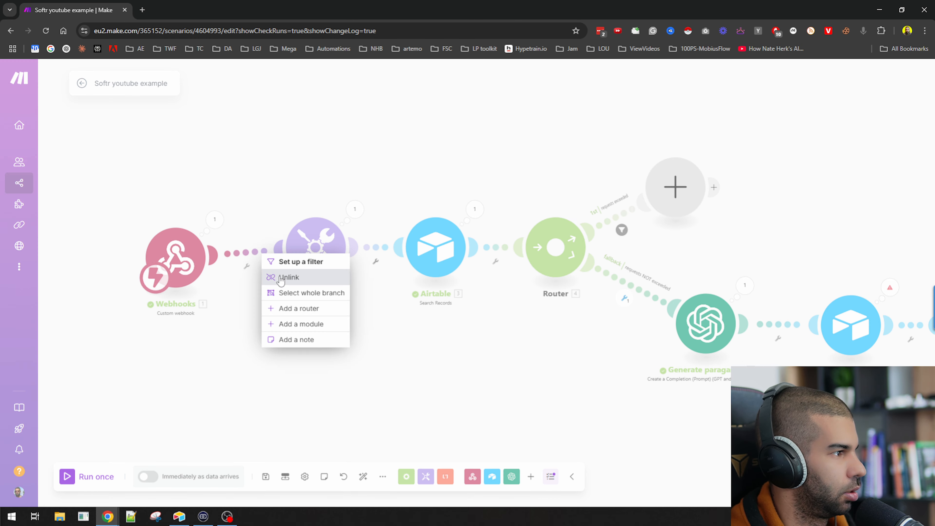
{"action": "left_click", "coordinate": [289, 275]}
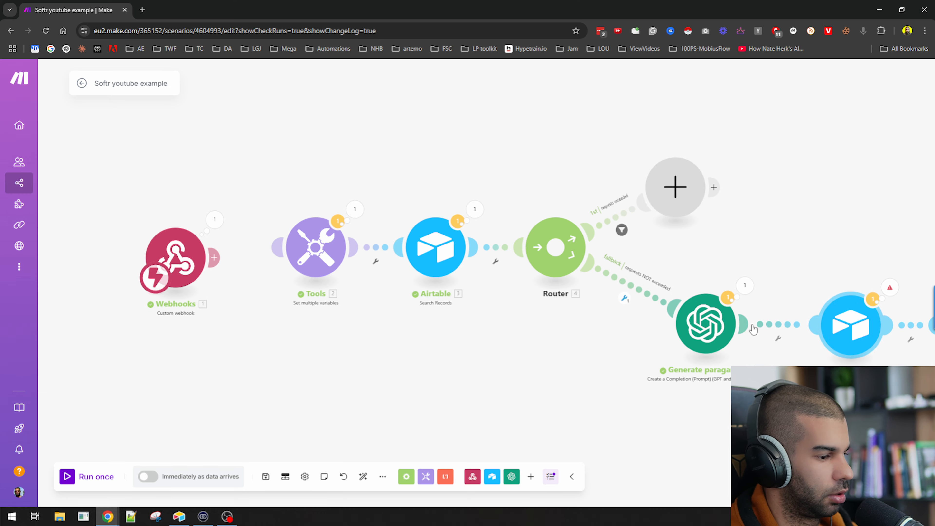
{"action": "left_click", "coordinate": [67, 476]}
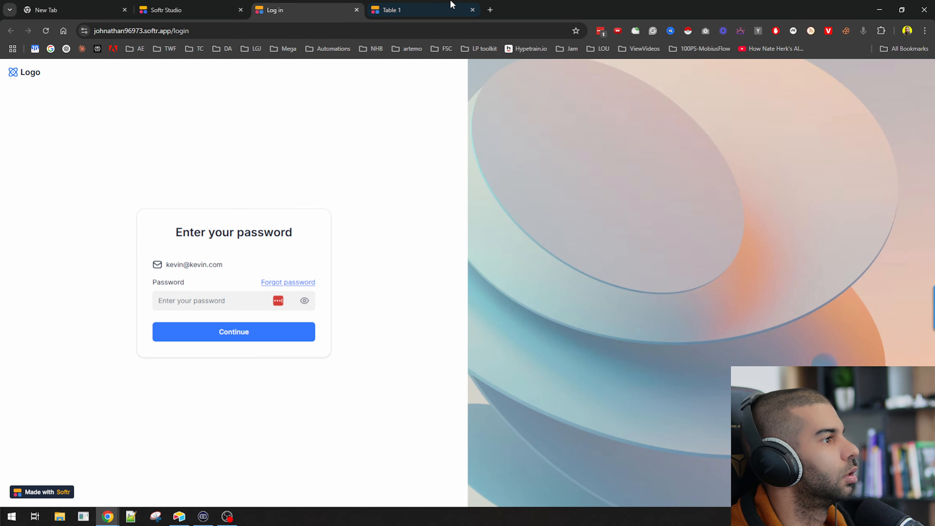
Submit the test keyword 'aasdfasdf' in the live app and inspect the received webhook fields
{"action": "left_click", "coordinate": [452, 5]}
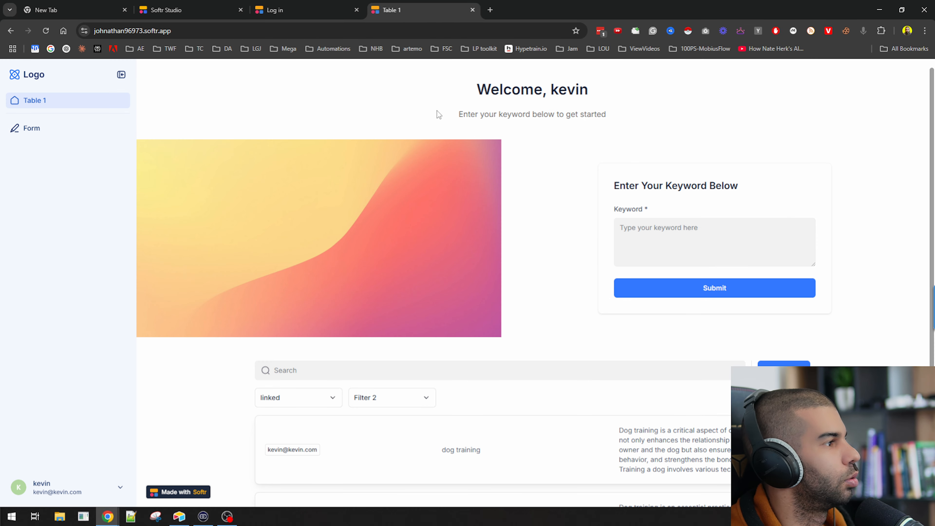
{"action": "left_click", "coordinate": [733, 251]}
{"action": "type", "text": "aasdfasdf"}
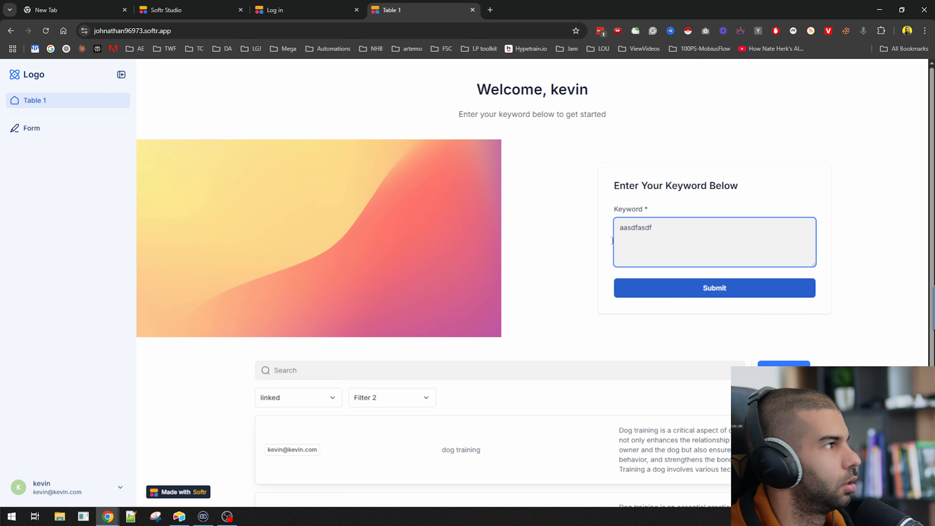
{"action": "left_click", "coordinate": [694, 291]}
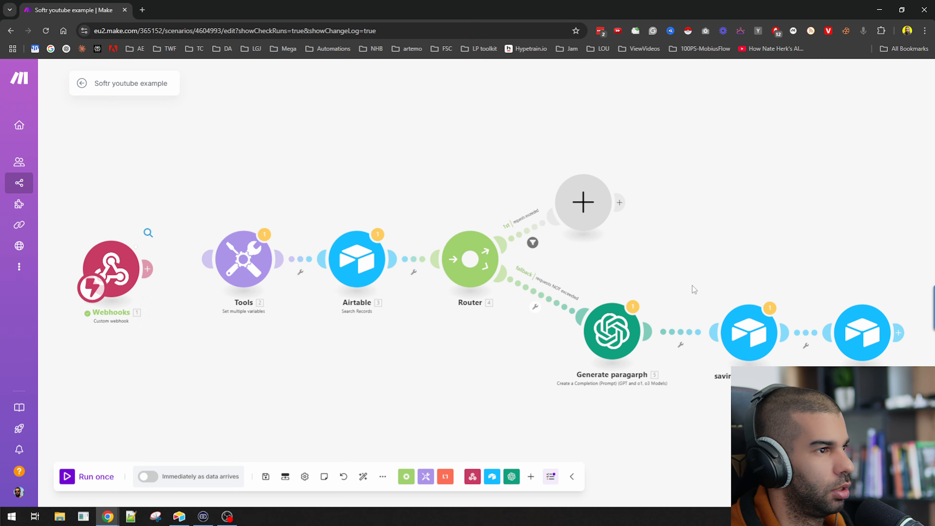
{"action": "left_click_drag", "start_coordinate": [216, 252], "coordinate": [275, 260]}
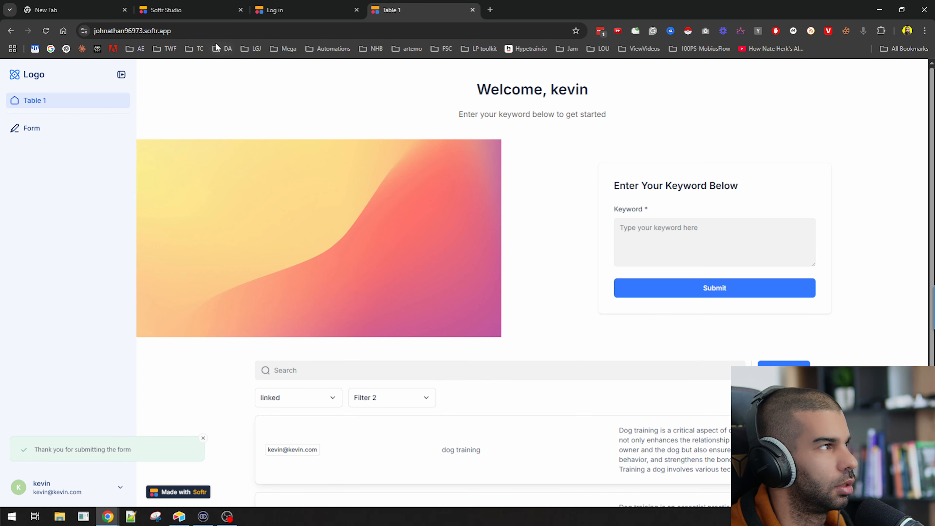
Reopen the live app in a fresh tab from Softr Studio's publish panel
{"action": "left_click", "coordinate": [184, 10]}
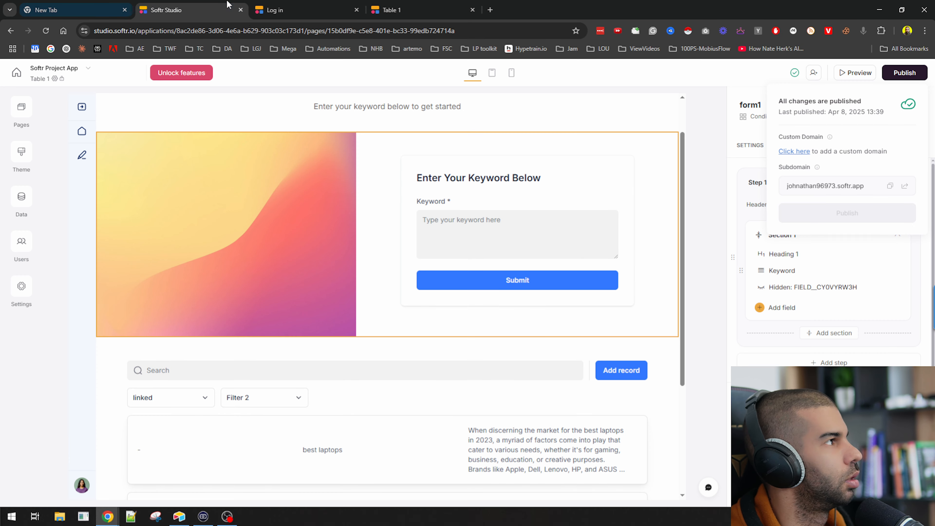
{"action": "left_click", "coordinate": [904, 72]}
{"action": "left_click", "coordinate": [917, 74]}
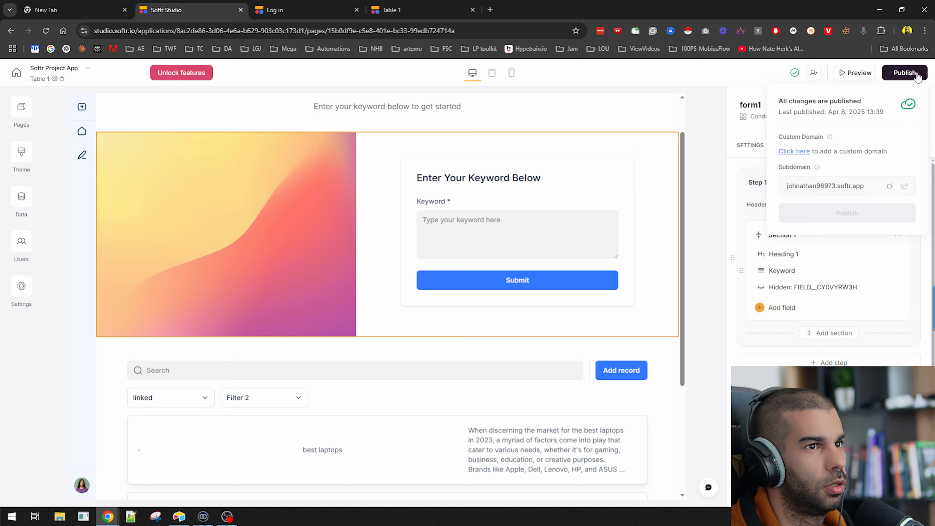
{"action": "left_click", "coordinate": [905, 185]}
{"action": "left_click", "coordinate": [412, 5]}
{"action": "middle_click", "coordinate": [412, 5]}
{"action": "middle_click", "coordinate": [412, 5]}
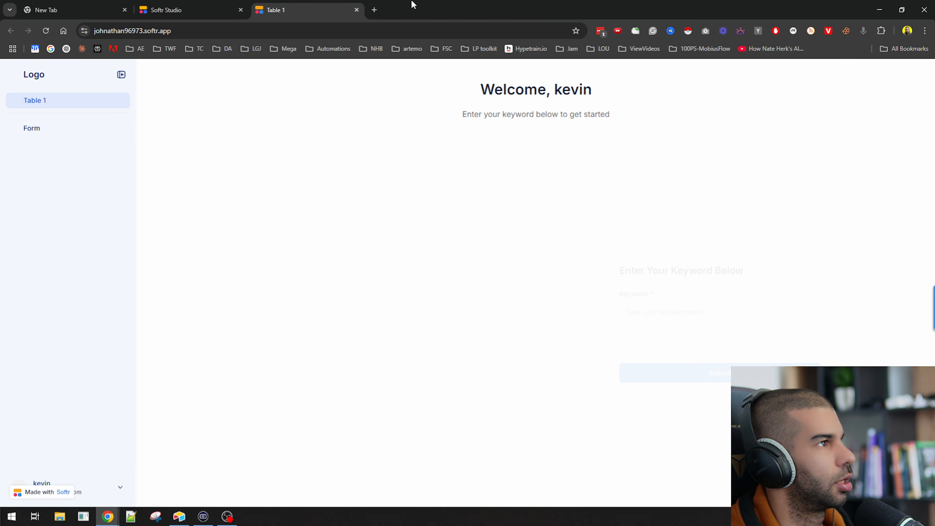
Submit keyword 'as' during a new single run and check the hidden field's key in the output
{"action": "left_click", "coordinate": [679, 237]}
{"action": "type", "text": "asdfasdf"}
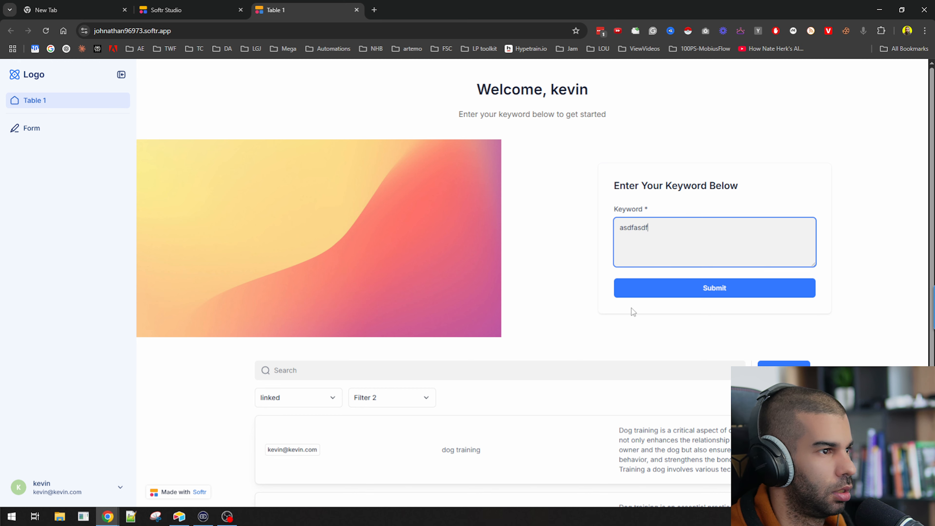
{"action": "left_click", "coordinate": [662, 289]}
{"action": "key", "text": "alt+Tab"}
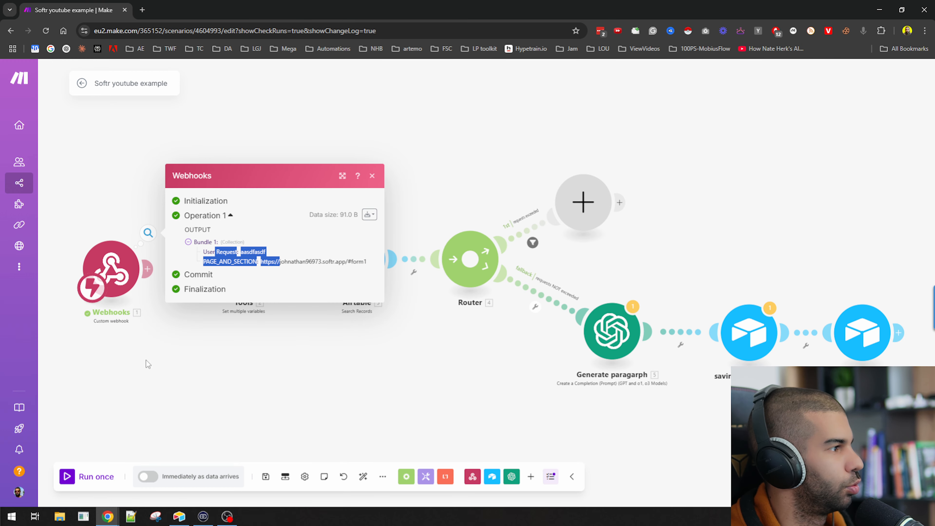
{"action": "left_click", "coordinate": [96, 476]}
{"action": "key", "text": "alt+Tab"}
{"action": "left_click", "coordinate": [693, 289]}
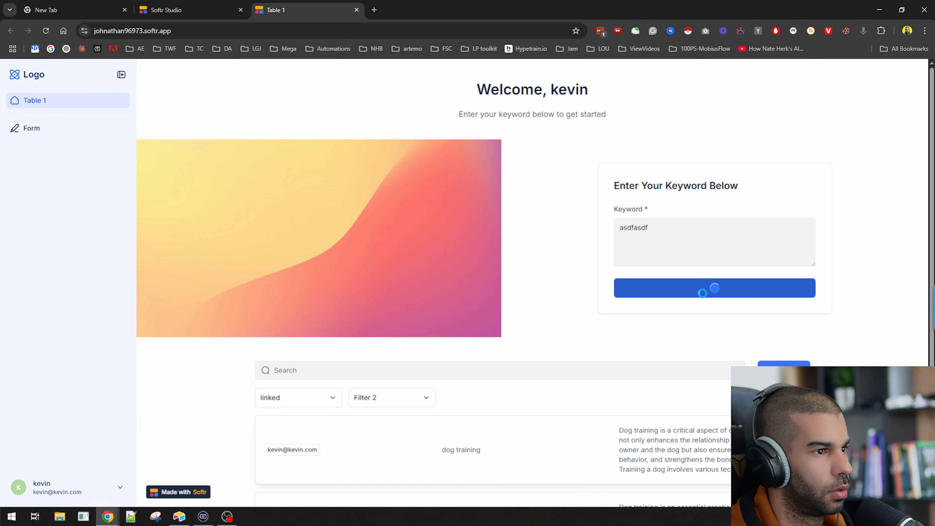
{"action": "key", "text": "alt+Tab"}
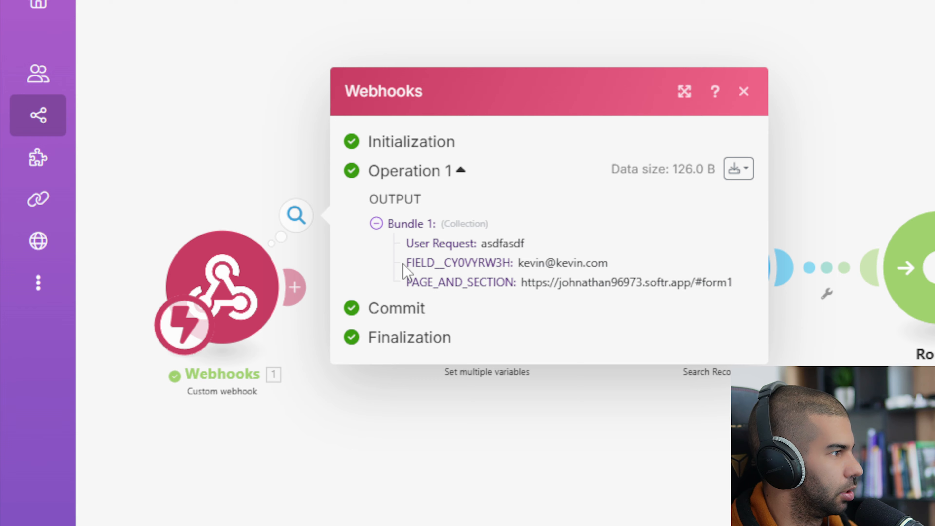
{"action": "left_click_drag", "start_coordinate": [202, 256], "coordinate": [258, 256]}
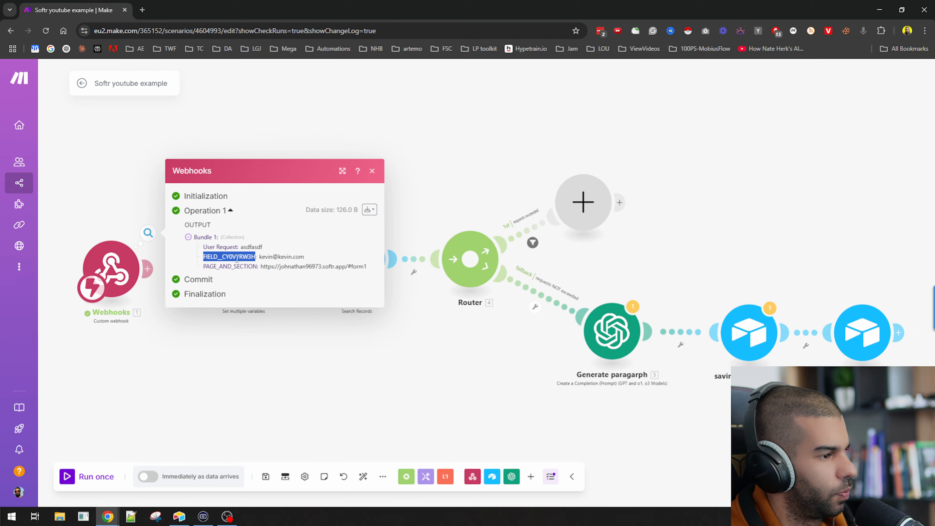
{"action": "key", "text": "alt+Tab"}
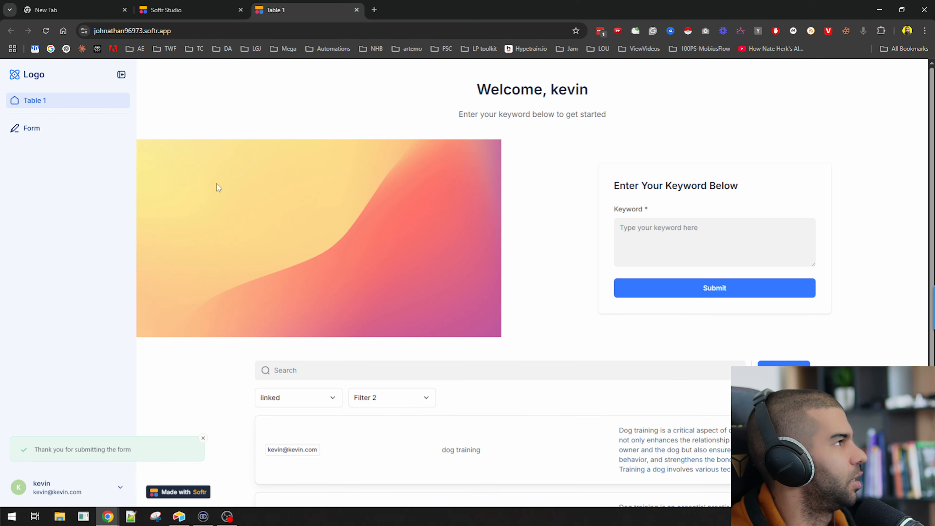
{"action": "left_click", "coordinate": [196, 7]}
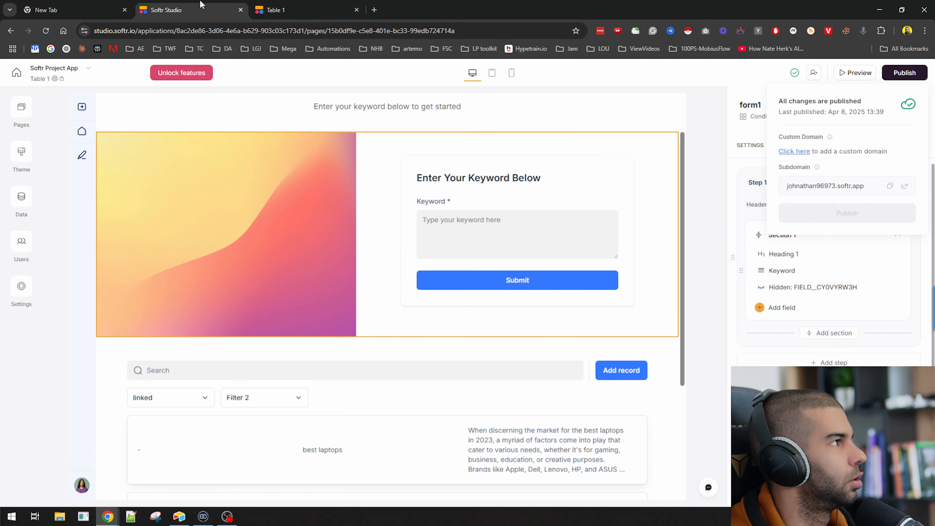
Rename the hidden field's mapping to 'email' and publish the form
{"action": "left_click", "coordinate": [810, 289]}
{"action": "left_click", "coordinate": [628, 335]}
{"action": "key", "text": "ctrl+a"}
{"action": "type", "text": "email"}
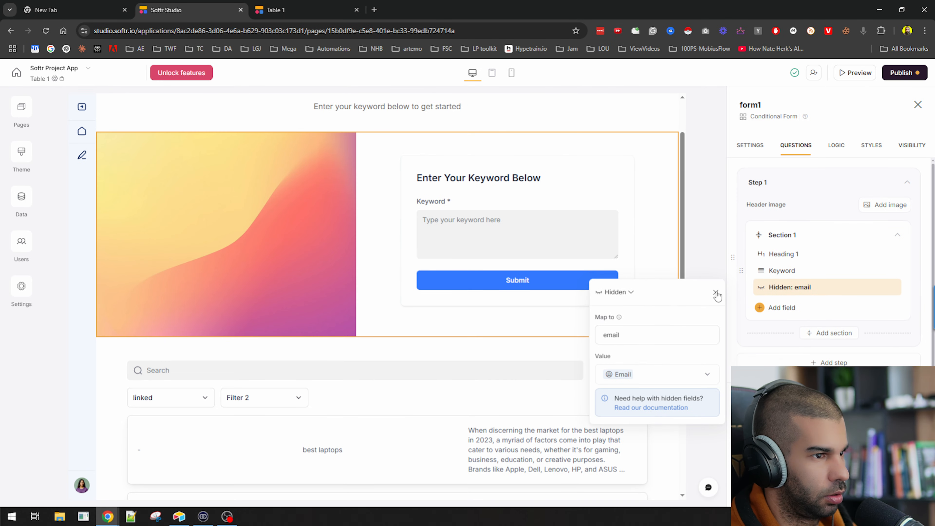
{"action": "left_click", "coordinate": [716, 293]}
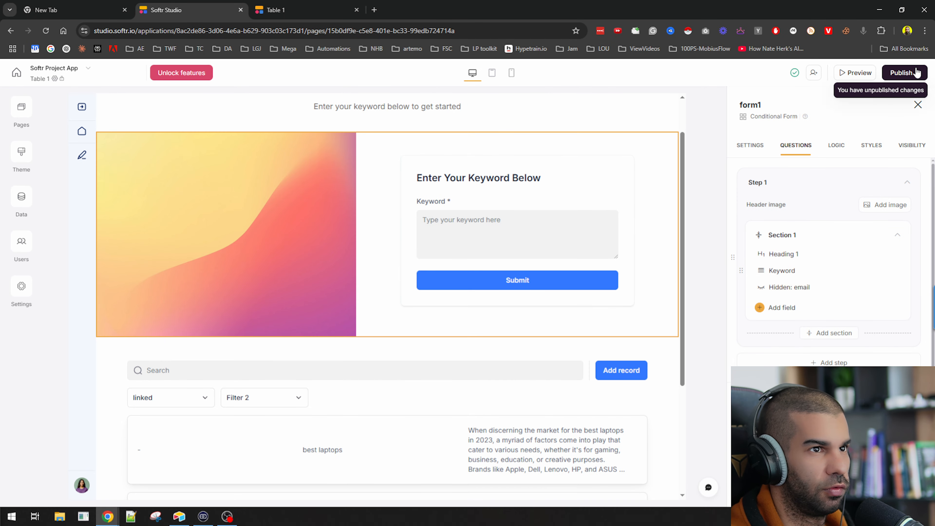
{"action": "left_click", "coordinate": [901, 73]}
{"action": "left_click", "coordinate": [832, 215]}
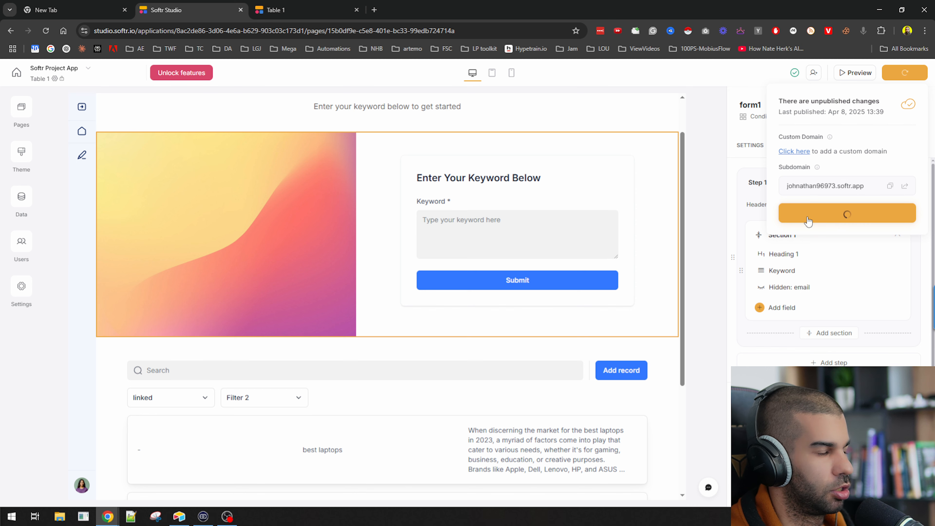
Start a single run, submit keyword 'testing' in the live app, and review the webhook output
{"action": "left_click", "coordinate": [324, 6]}
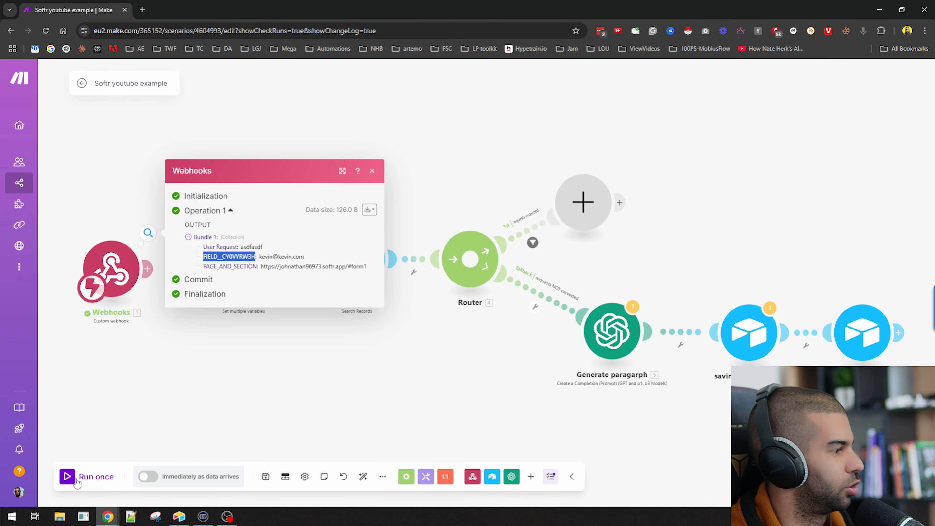
{"action": "left_click", "coordinate": [76, 479]}
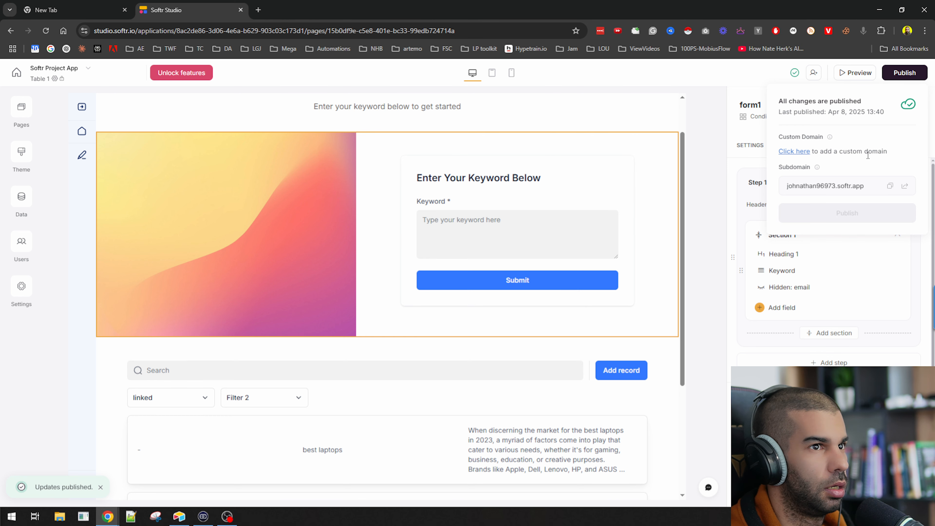
{"action": "left_click", "coordinate": [903, 186]}
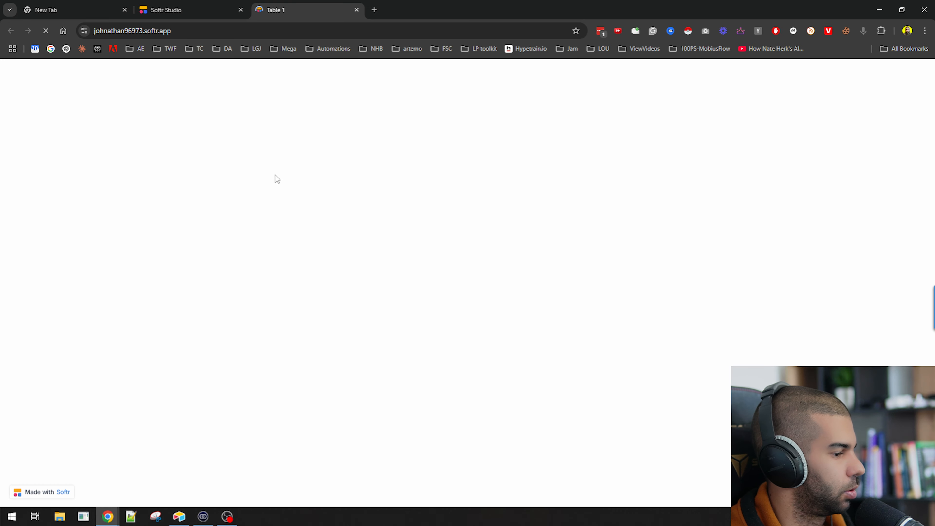
{"action": "left_click_drag", "start_coordinate": [511, 89], "coordinate": [665, 89]}
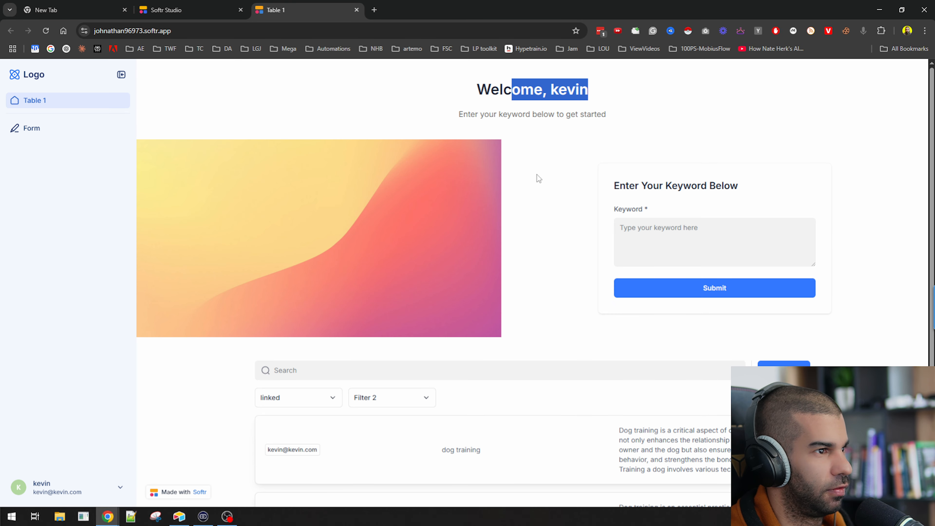
{"action": "left_click", "coordinate": [649, 236]}
{"action": "type", "text": "testing"}
{"action": "left_click", "coordinate": [662, 297]}
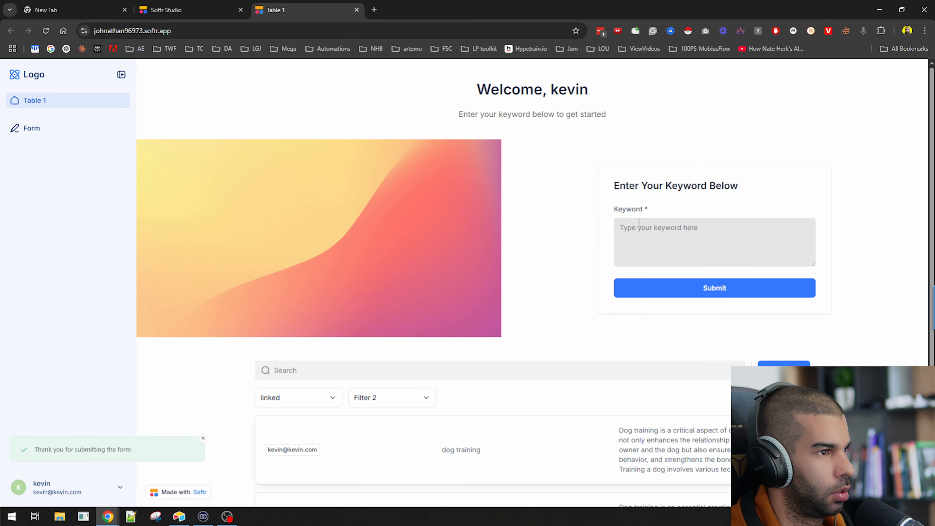
{"action": "key", "text": "alt+Tab"}
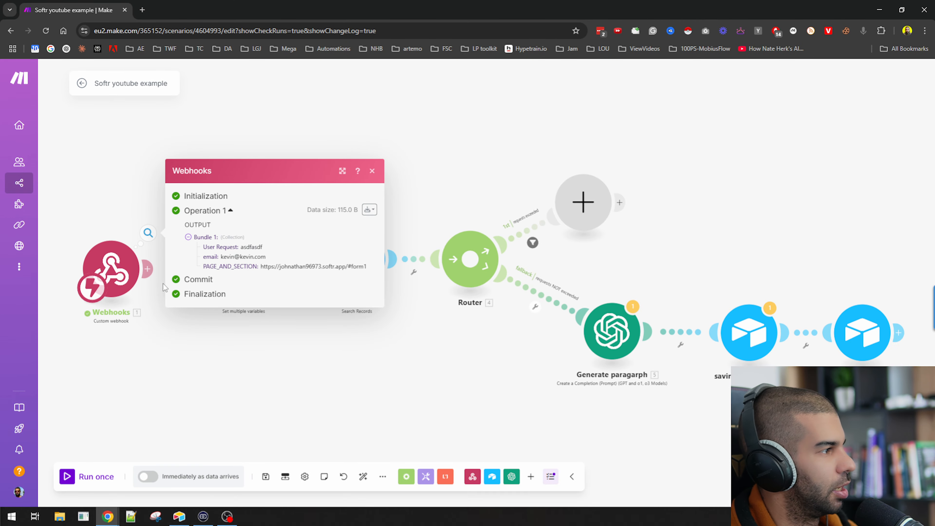
{"action": "left_click", "coordinate": [323, 350]}
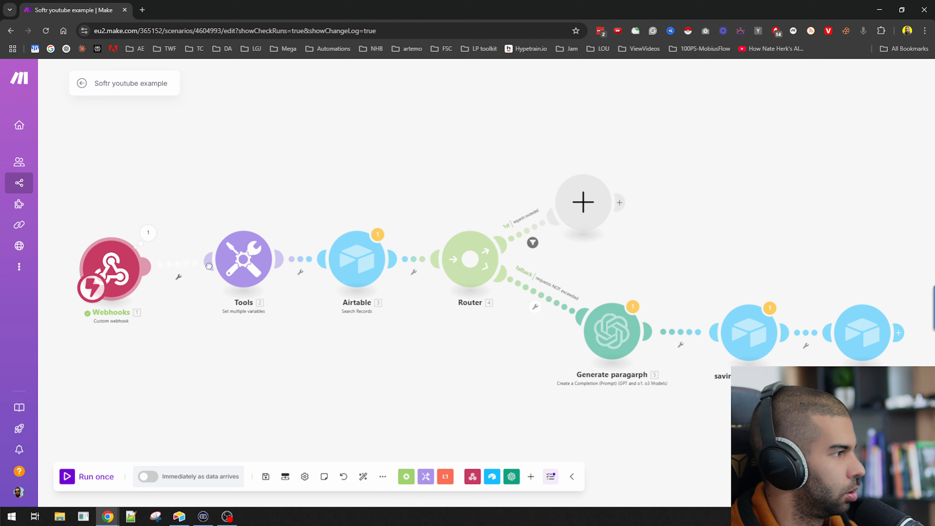
Replace the old email pill in the Airtable search formula with the webhook's email and save
{"action": "left_click", "coordinate": [346, 264]}
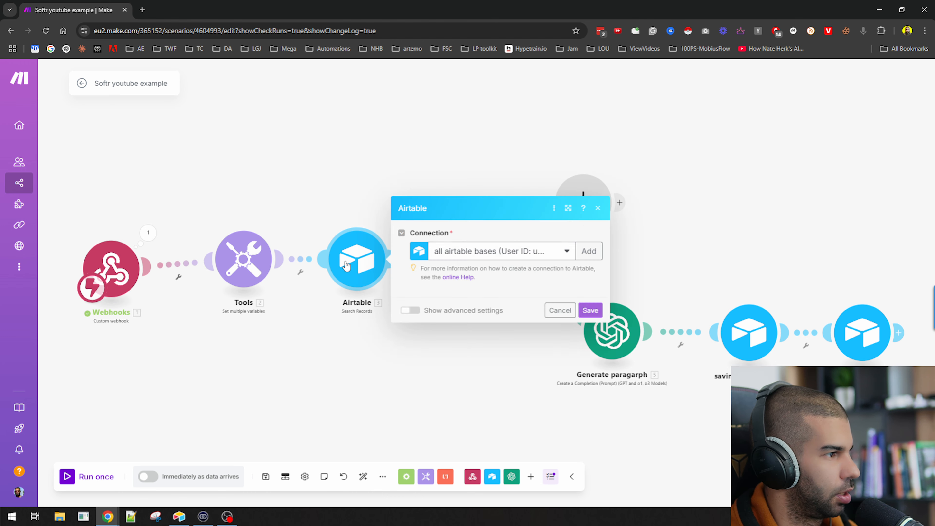
{"action": "left_click", "coordinate": [502, 291]}
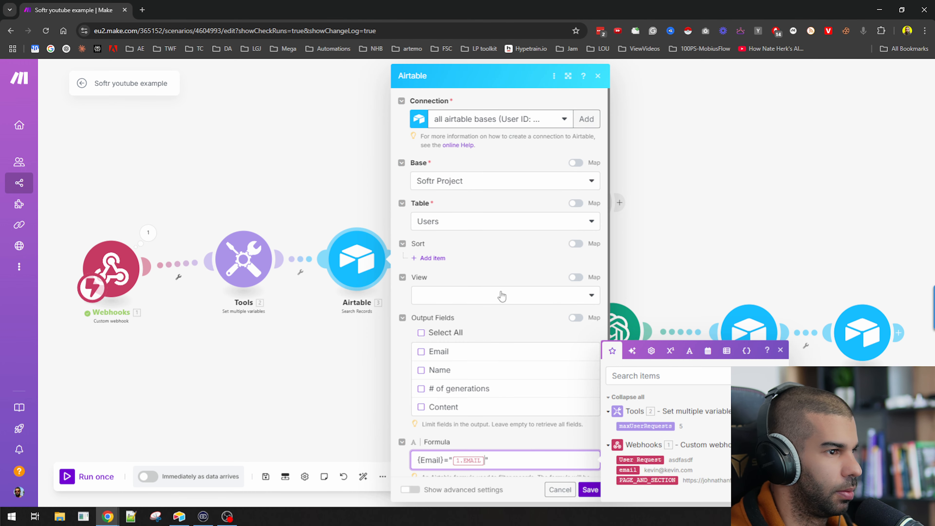
{"action": "scroll", "coordinate": [524, 390], "scroll_direction": "down", "scroll_amount": 2}
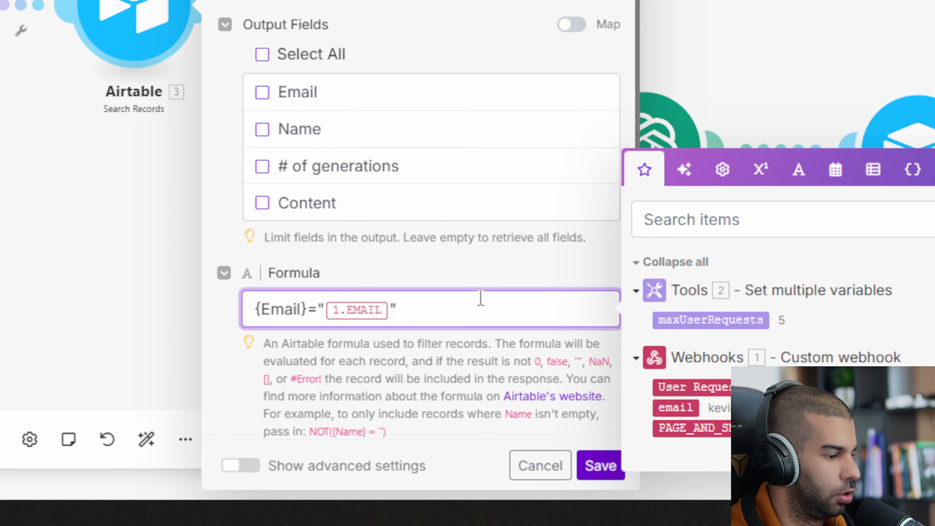
{"action": "left_click", "coordinate": [371, 303]}
{"action": "key", "text": "BackSpace"}
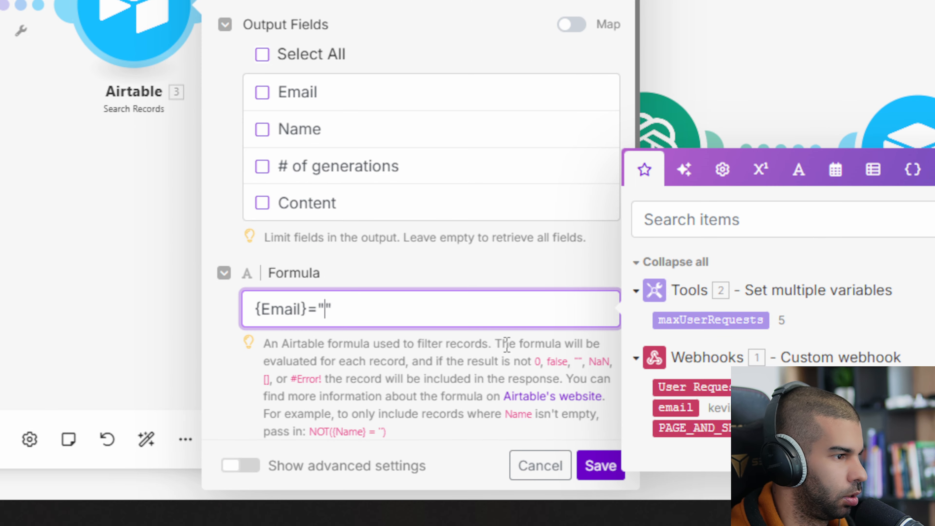
{"action": "left_click", "coordinate": [666, 405]}
{"action": "left_click", "coordinate": [600, 467]}
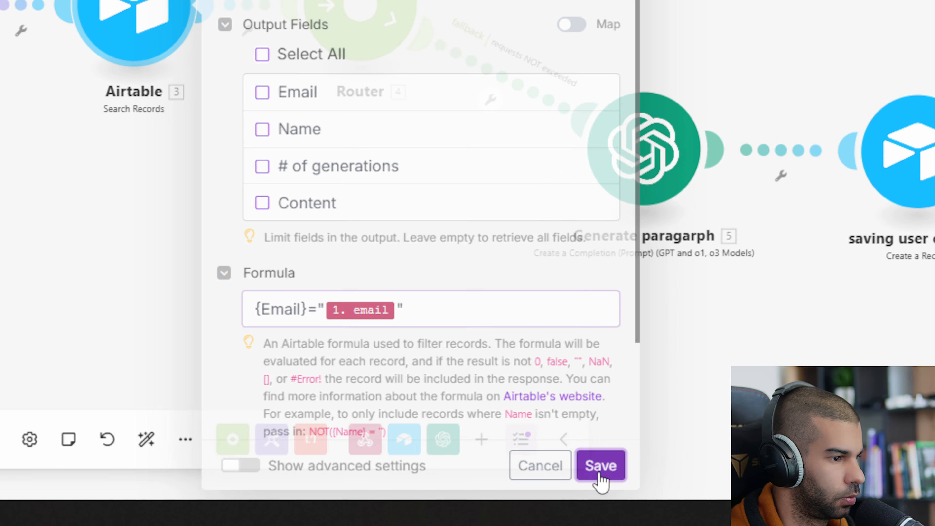
{"action": "left_click_drag", "start_coordinate": [89, 280], "coordinate": [87, 193]}
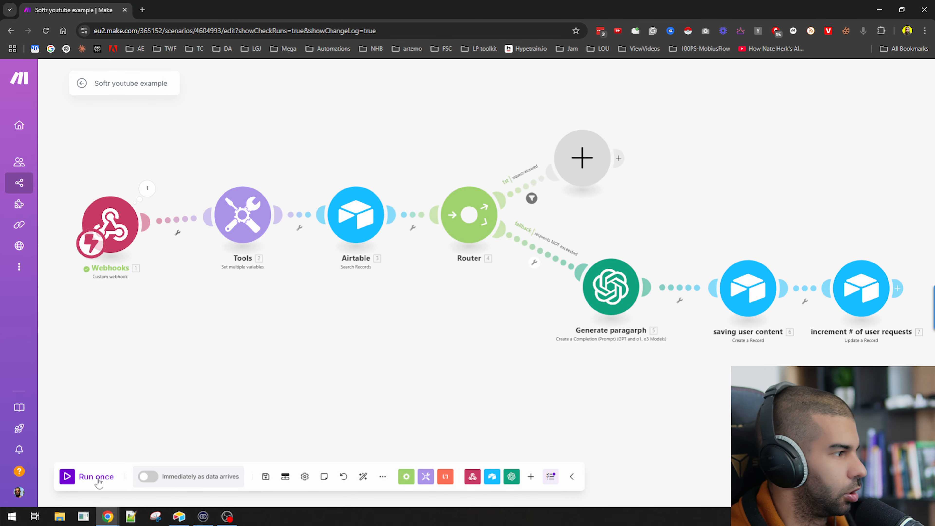
Run the scenario with a 'best laptops' submission and confirm the search returns the user's generations count
{"action": "left_click", "coordinate": [96, 477]}
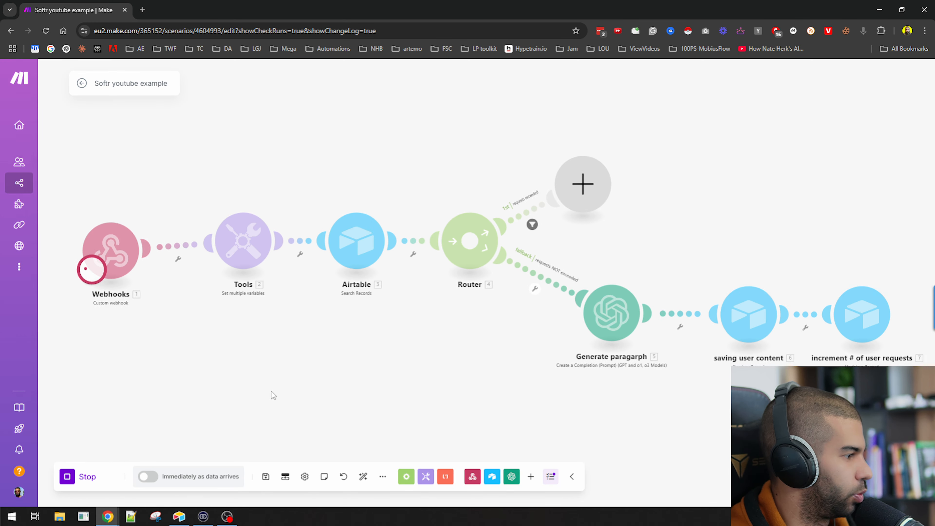
{"action": "key", "text": "alt+Tab"}
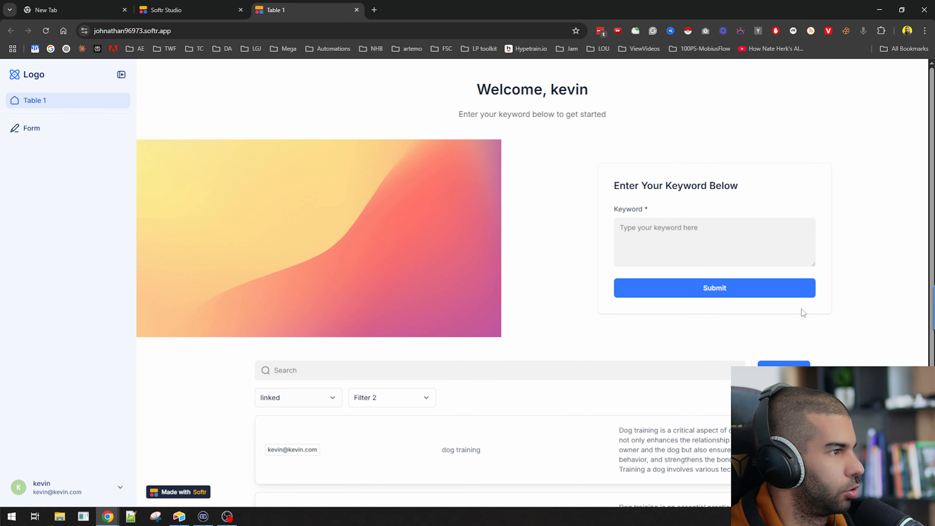
{"action": "left_click", "coordinate": [675, 243]}
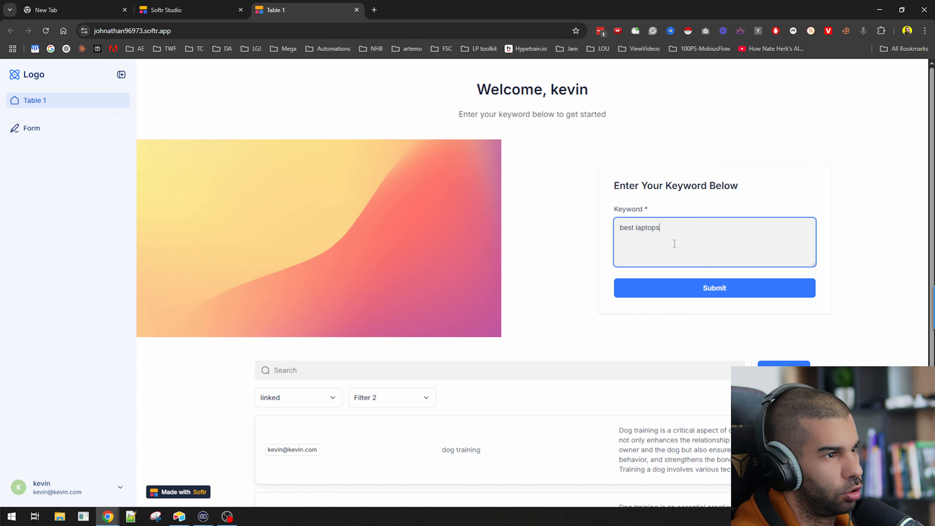
{"action": "left_click", "coordinate": [663, 288]}
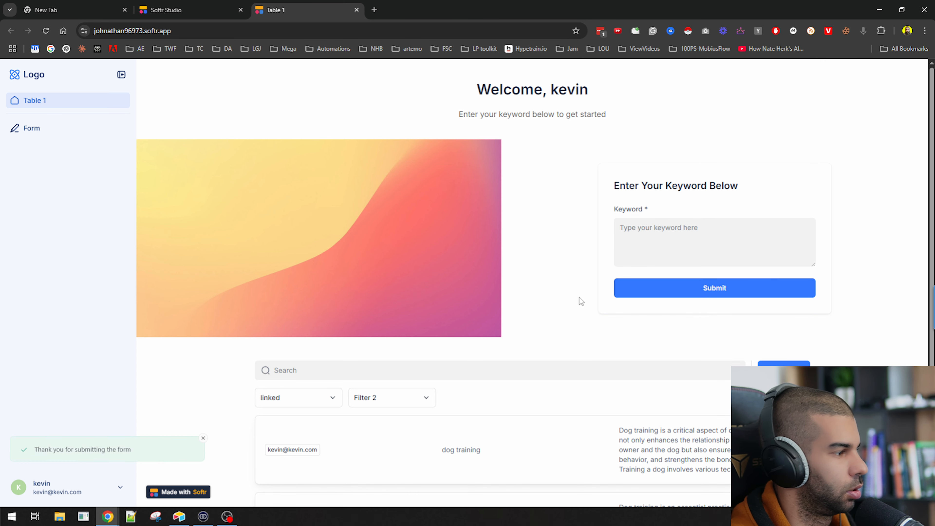
{"action": "key", "text": "alt+Tab"}
{"action": "left_click_drag", "start_coordinate": [492, 350], "coordinate": [408, 312]}
{"action": "left_click", "coordinate": [330, 173]}
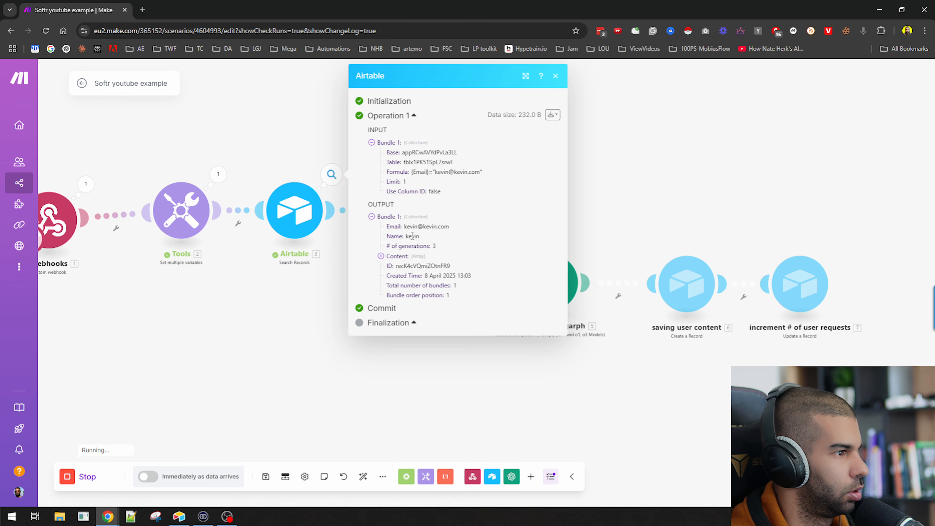
{"action": "left_click_drag", "start_coordinate": [416, 246], "coordinate": [470, 247]}
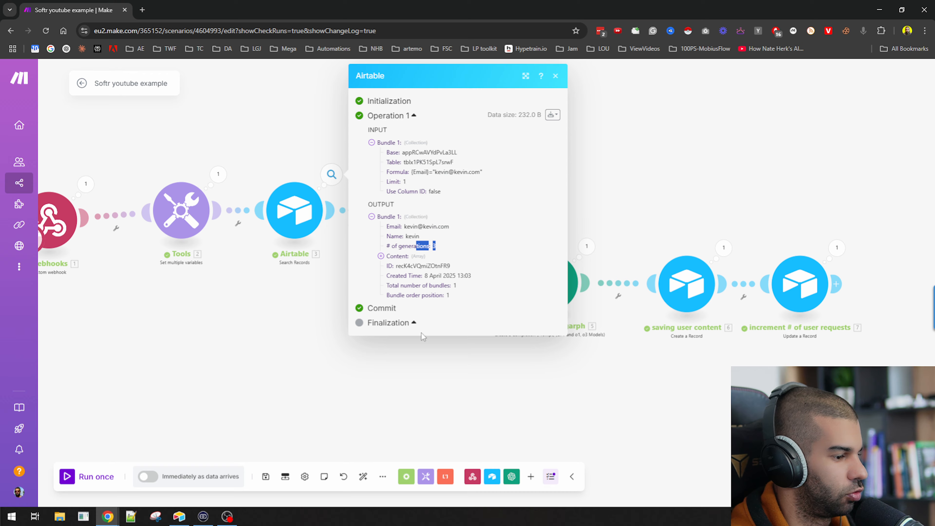
{"action": "left_click", "coordinate": [434, 371]}
{"action": "left_click_drag", "start_coordinate": [737, 385], "coordinate": [490, 352]}
Check the user's generation count and the newest 'best laptops' content record with its linked user
{"action": "key", "text": "alt+Tab"}
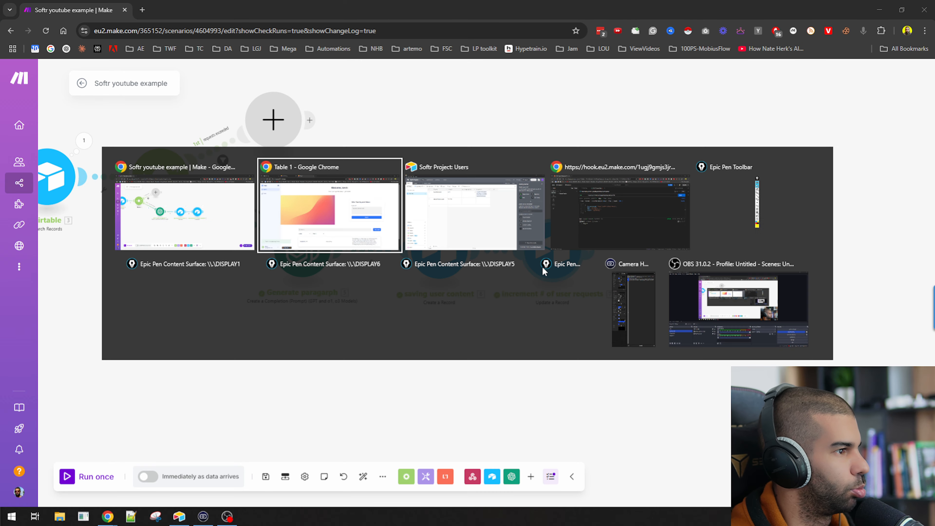
{"action": "key", "text": "Tab"}
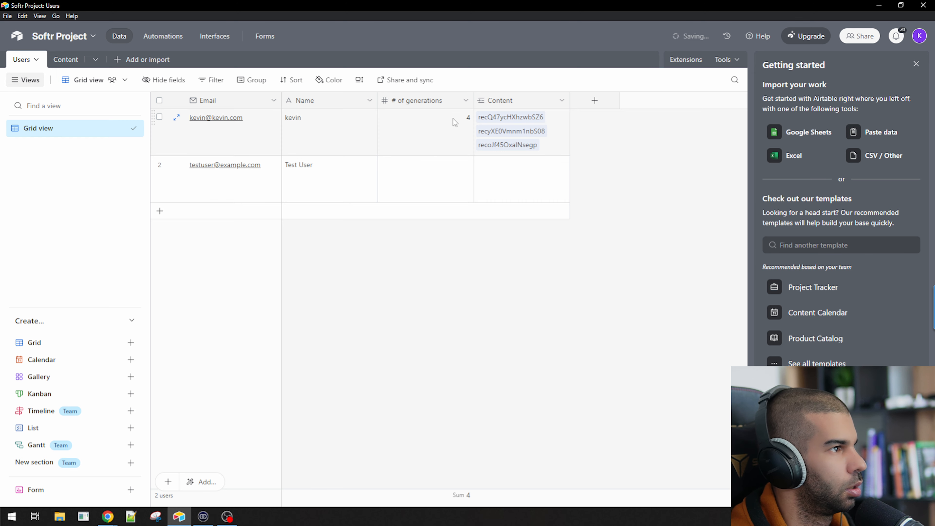
{"action": "left_click", "coordinate": [465, 122]}
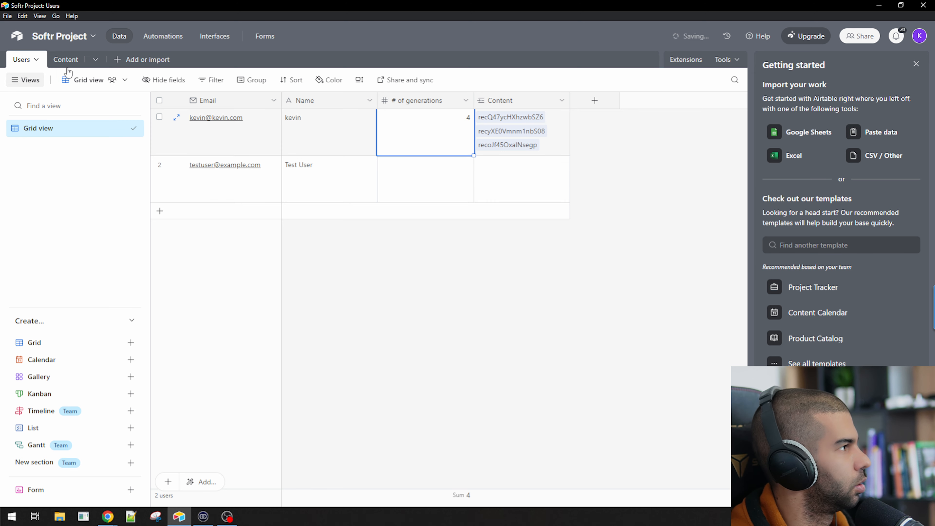
{"action": "left_click", "coordinate": [65, 60]}
{"action": "left_click", "coordinate": [321, 287]}
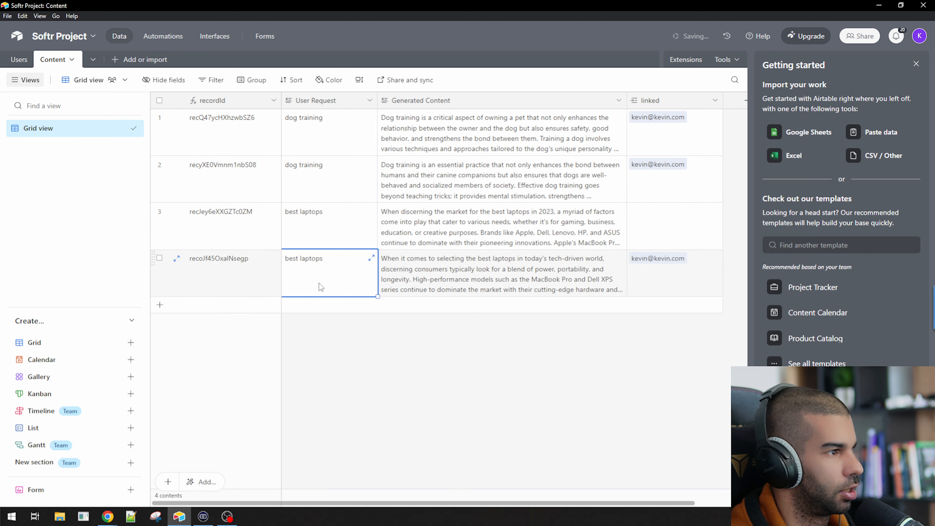
{"action": "left_click", "coordinate": [435, 282]}
{"action": "left_click", "coordinate": [677, 285]}
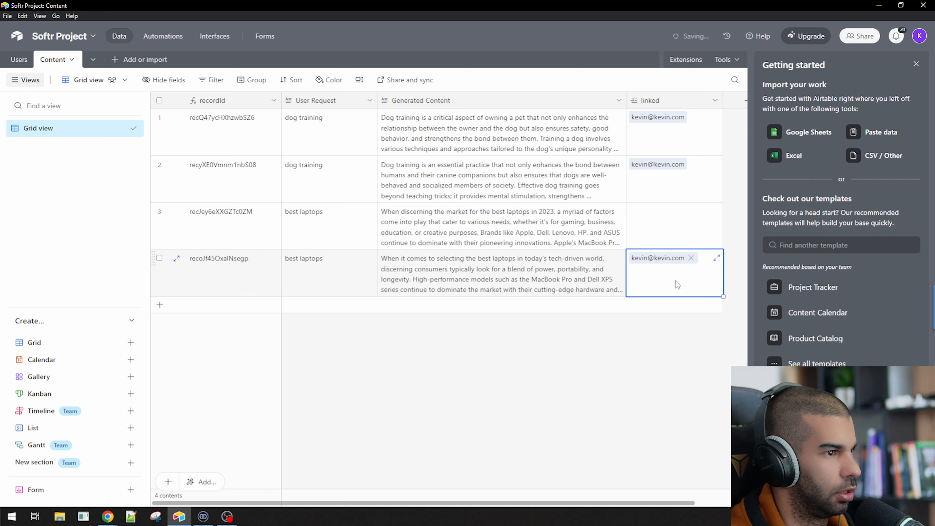
Delete the unlinked 'best laptops' content record
{"action": "left_click", "coordinate": [159, 210]}
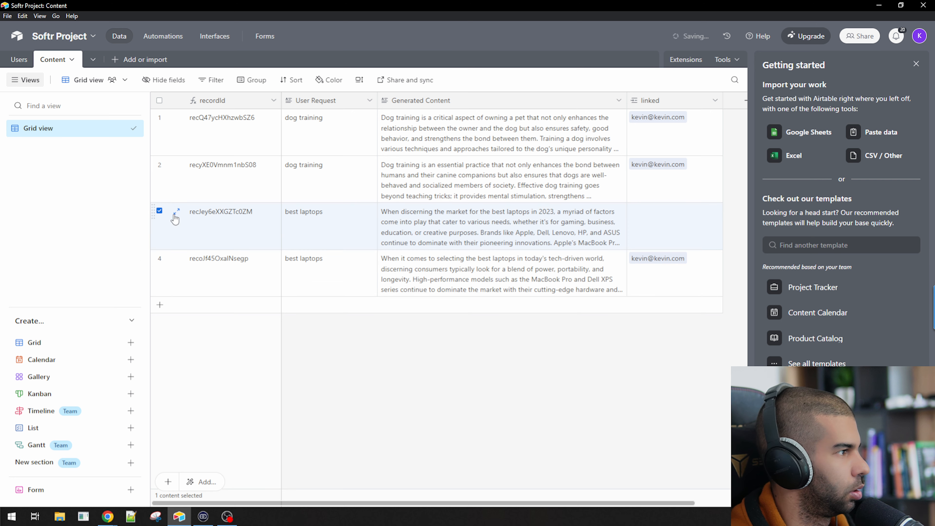
{"action": "right_click", "coordinate": [177, 213]}
{"action": "left_click", "coordinate": [235, 402]}
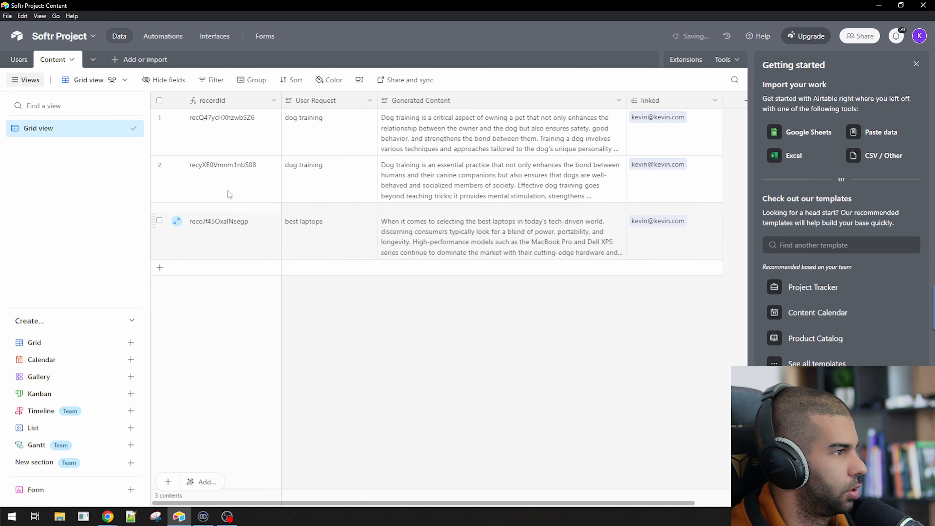
Review the Test User record in the Users table, then return to Make
{"action": "left_click", "coordinate": [19, 59]}
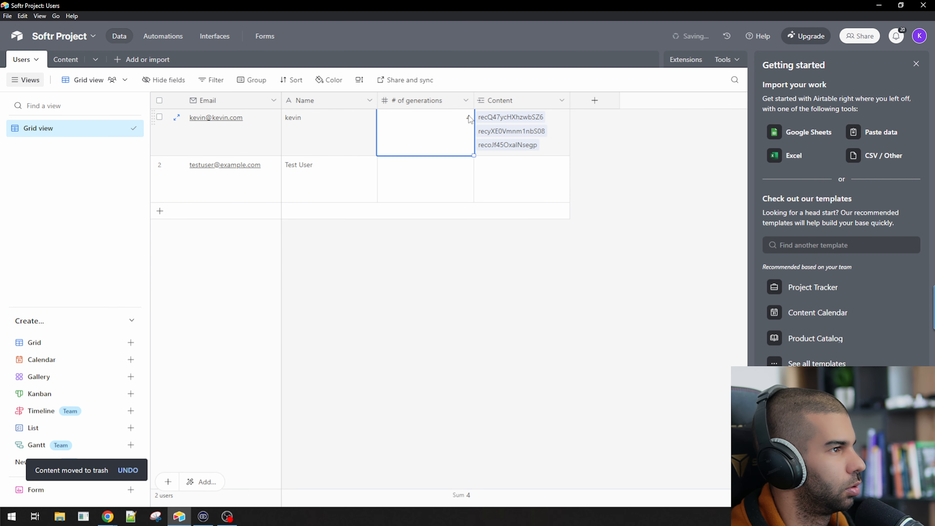
{"action": "left_click", "coordinate": [177, 118]}
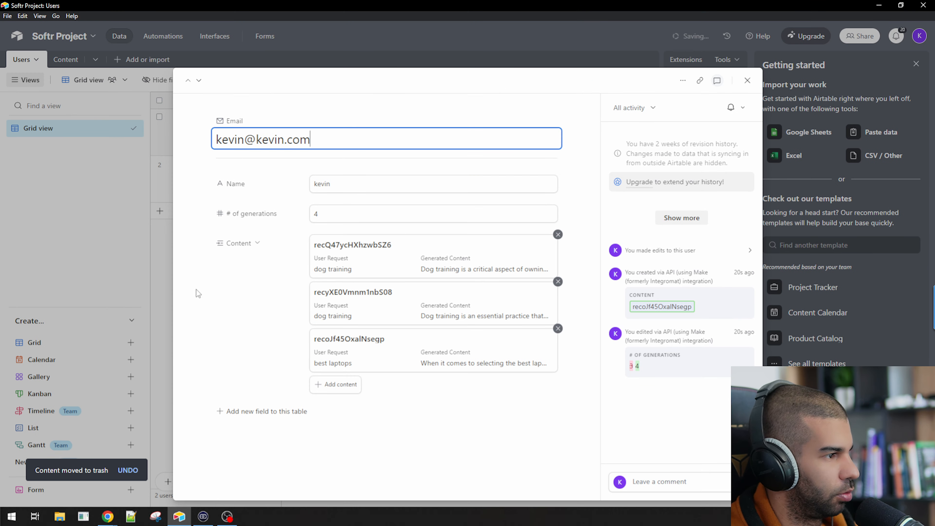
{"action": "left_click", "coordinate": [158, 233]}
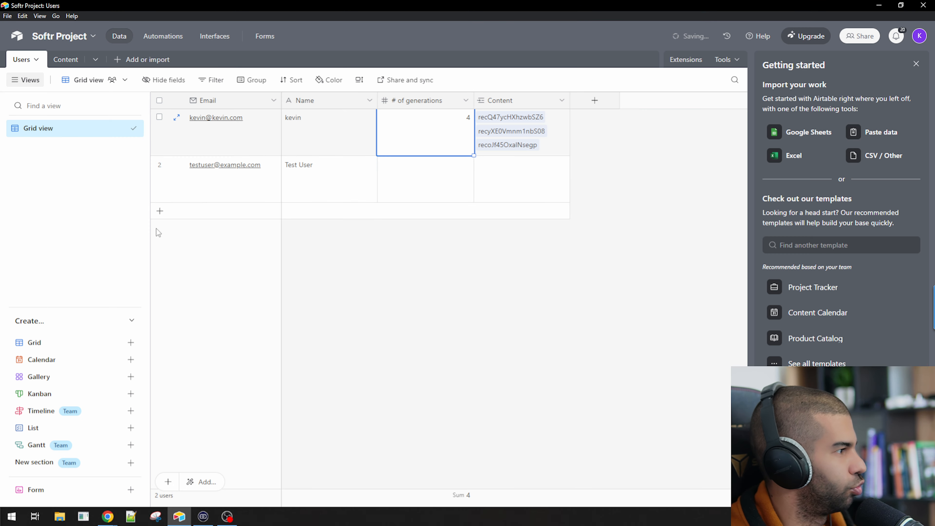
{"action": "left_click", "coordinate": [159, 163]}
{"action": "right_click", "coordinate": [201, 176]}
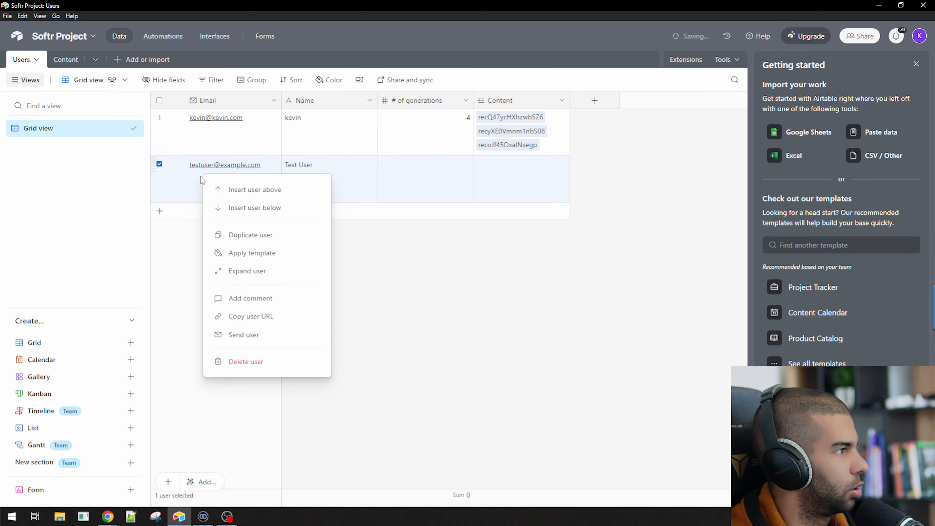
{"action": "left_click", "coordinate": [265, 361]}
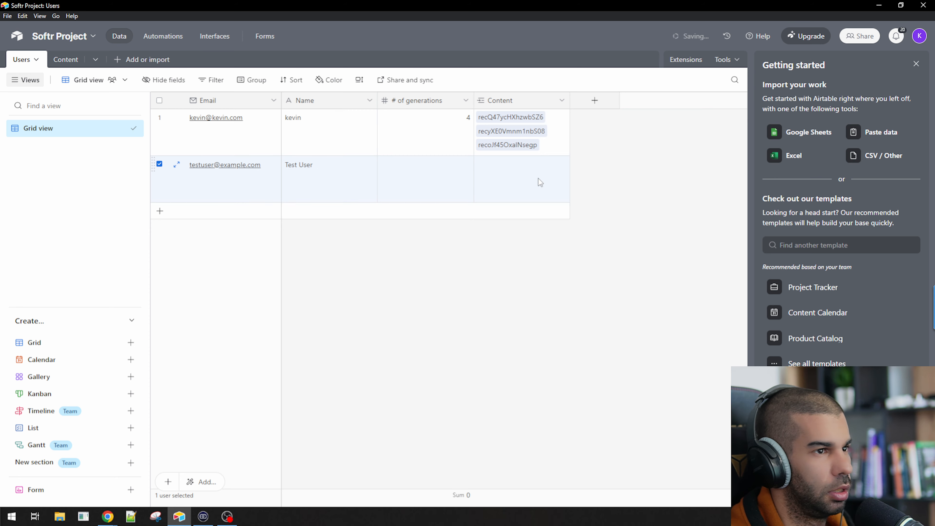
{"action": "key", "text": "alt+Tab"}
{"action": "left_click_drag", "start_coordinate": [189, 294], "coordinate": [445, 313]}
Reload the live Table 1 page and scroll to the user's three generated content entries
{"action": "scroll", "coordinate": [400, 290], "scroll_direction": "down", "scroll_amount": 3}
{"action": "left_click_drag", "start_coordinate": [401, 291], "coordinate": [376, 281]}
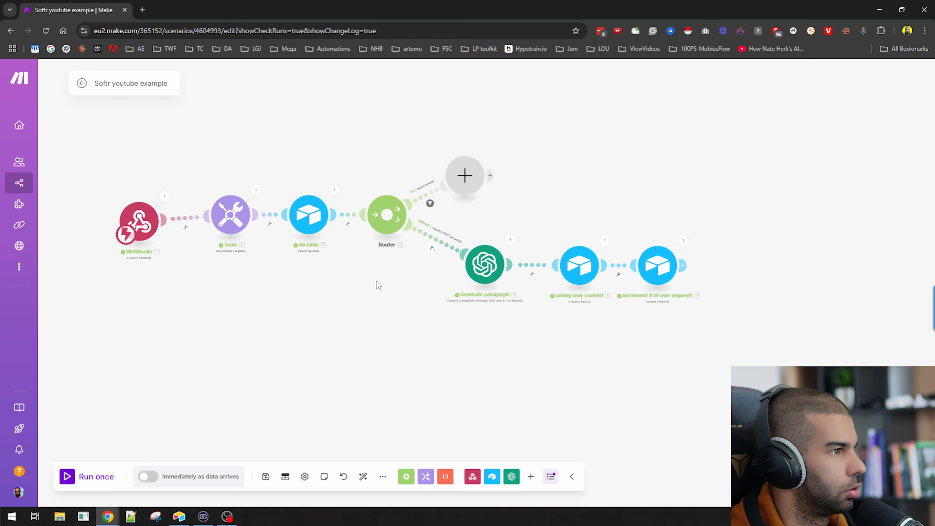
{"action": "key", "text": "alt+Tab"}
{"action": "key", "text": "alt+Tab"}
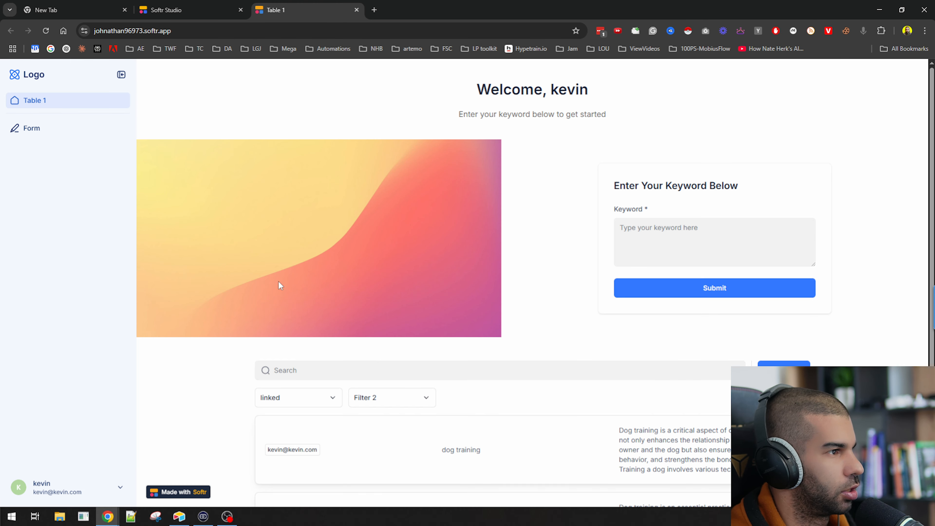
{"action": "scroll", "coordinate": [203, 335], "scroll_direction": "down", "scroll_amount": 2}
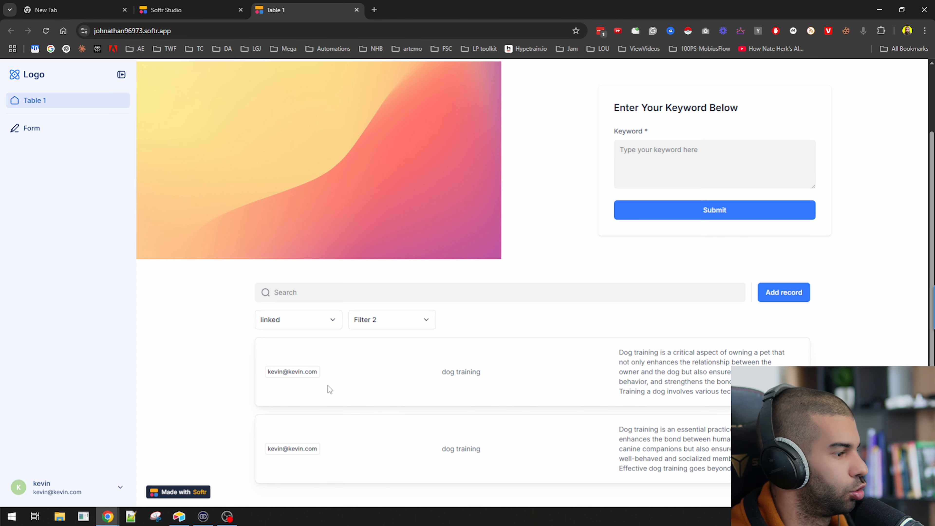
{"action": "key", "text": "F5"}
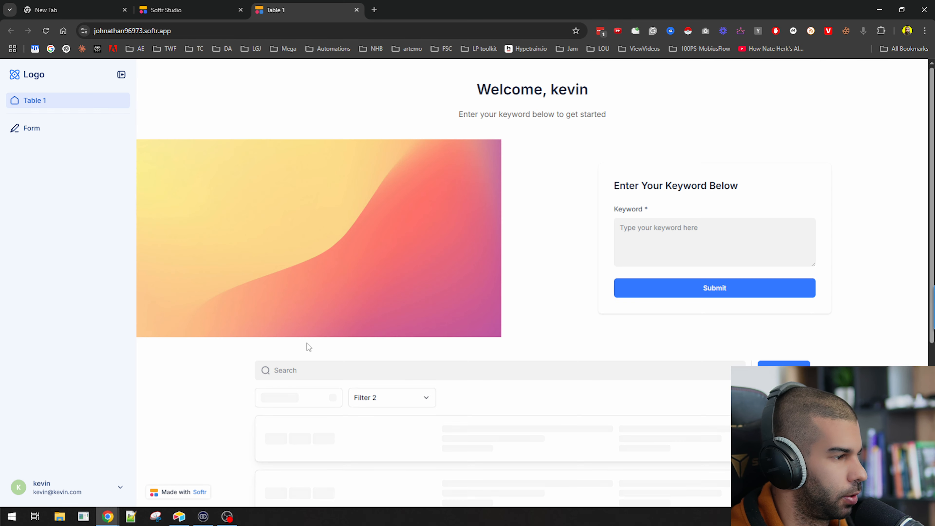
{"action": "scroll", "coordinate": [307, 344], "scroll_direction": "down", "scroll_amount": 4}
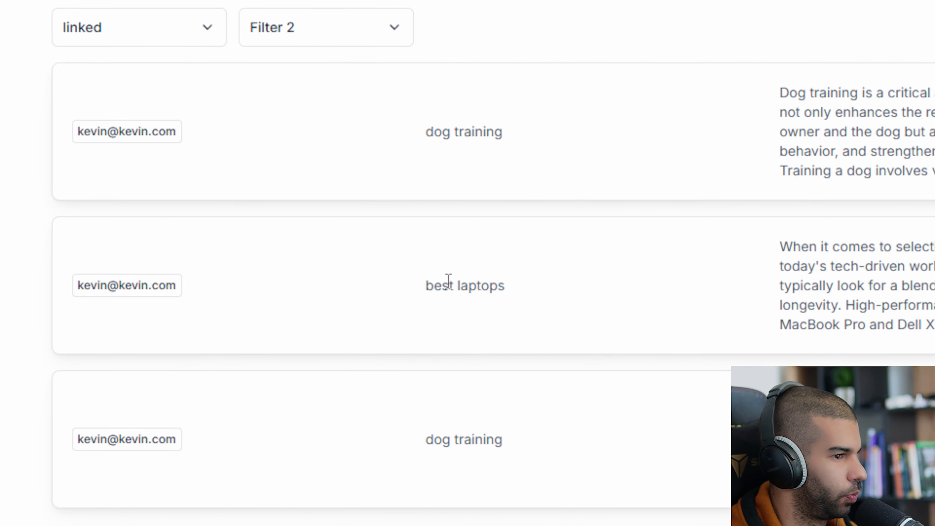
{"action": "key", "text": "alt+Tab"}
{"action": "key", "text": "Tab"}
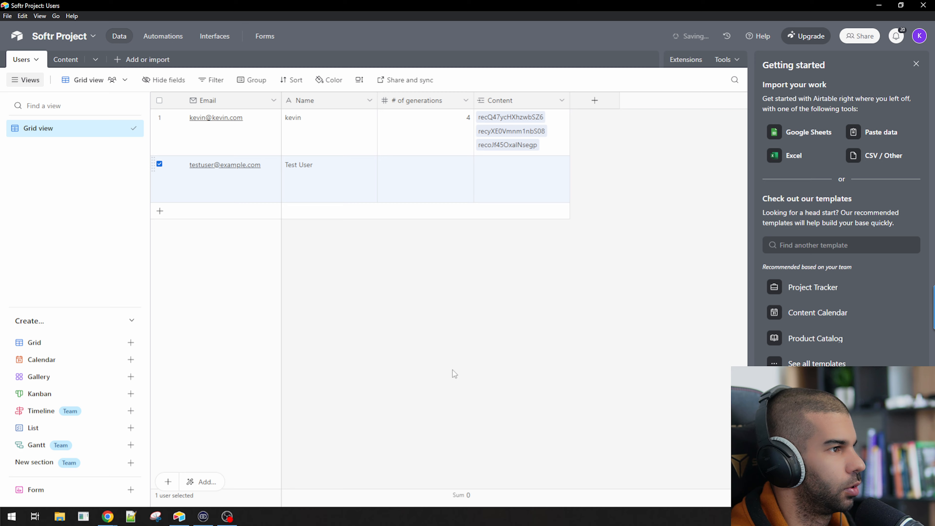
{"action": "left_click", "coordinate": [528, 327]}
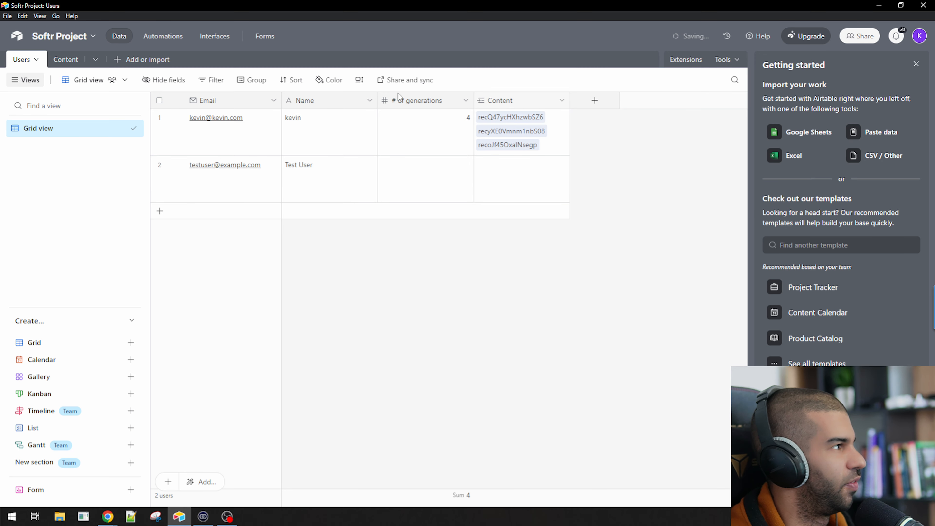
Add a Created time field named 'Created' to the Content table
{"action": "left_click", "coordinate": [65, 59]}
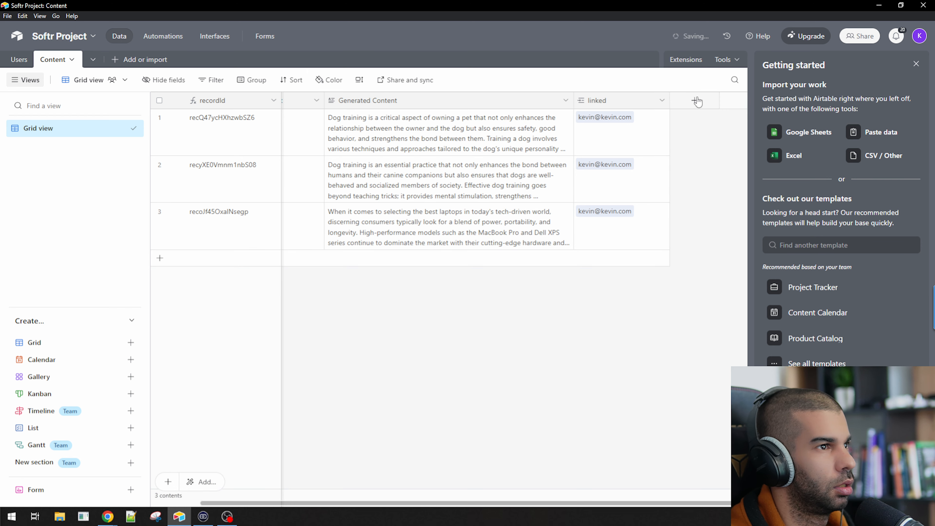
{"action": "left_click", "coordinate": [697, 101]}
{"action": "type", "text": "Created"}
{"action": "key", "text": "ctrl+a"}
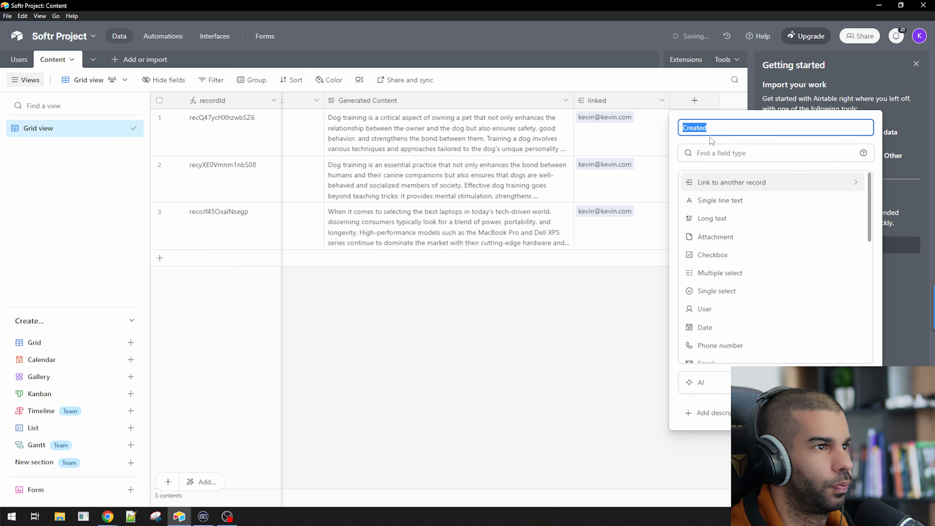
{"action": "key", "text": "ctrl+x"}
{"action": "left_click", "coordinate": [710, 152]}
{"action": "key", "text": "ctrl+v"}
{"action": "left_click", "coordinate": [718, 201]}
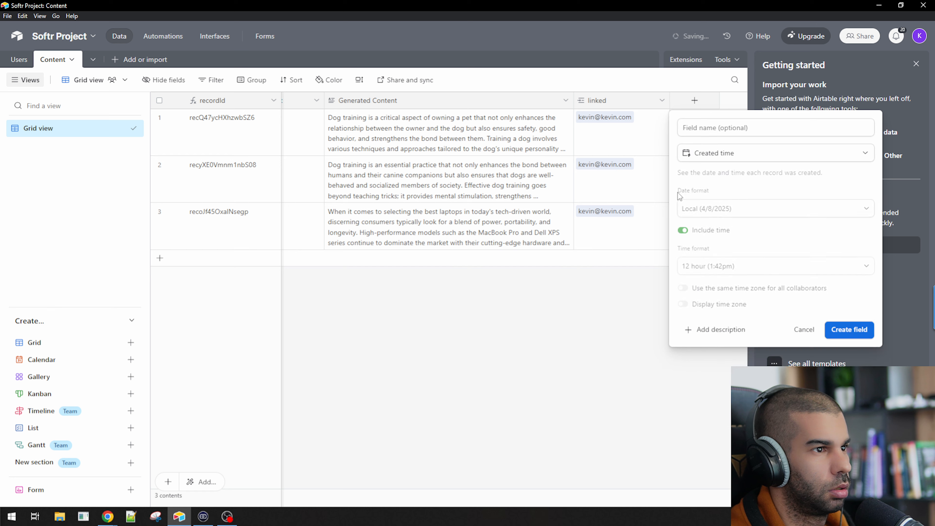
{"action": "left_click", "coordinate": [841, 329]}
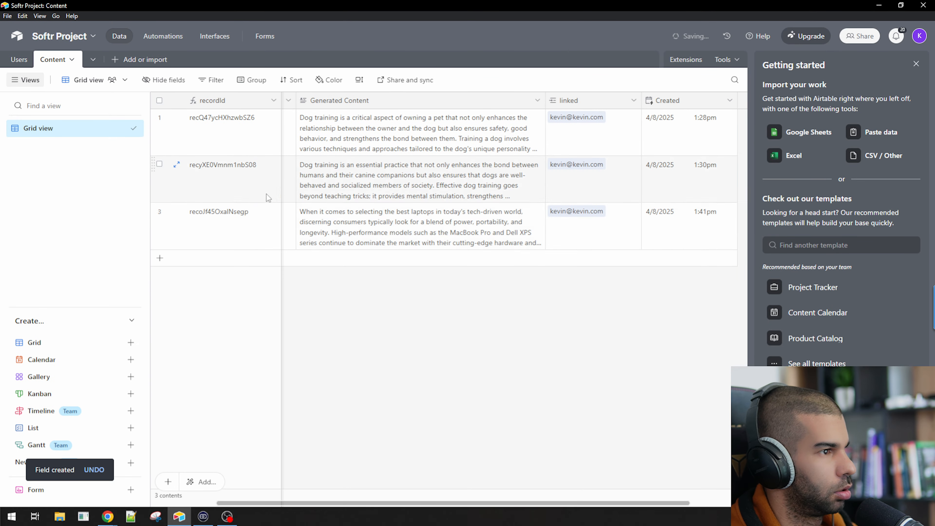
Check the latest content record's request and its new creation timestamp
{"action": "scroll", "coordinate": [388, 244], "scroll_direction": "left", "scroll_amount": 2}
{"action": "left_click", "coordinate": [328, 225]}
{"action": "scroll", "coordinate": [578, 226], "scroll_direction": "right", "scroll_amount": 4}
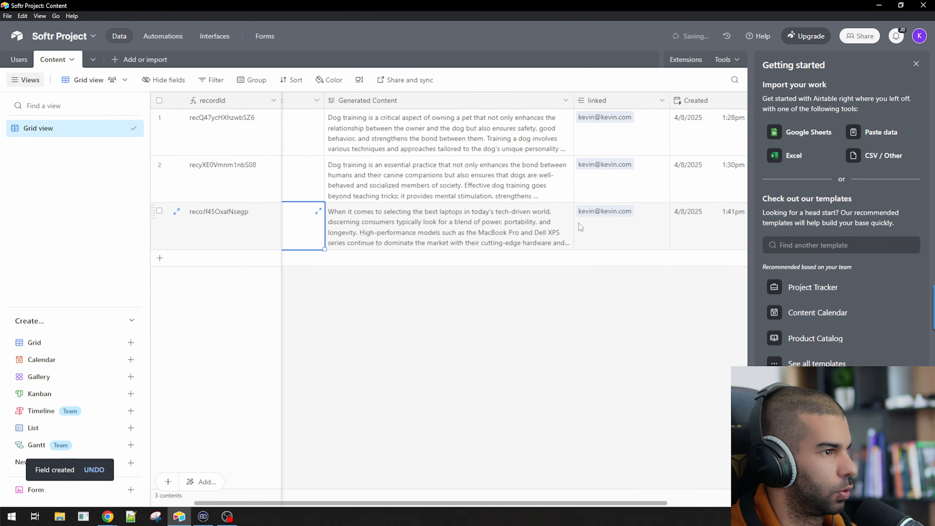
{"action": "left_click", "coordinate": [629, 229]}
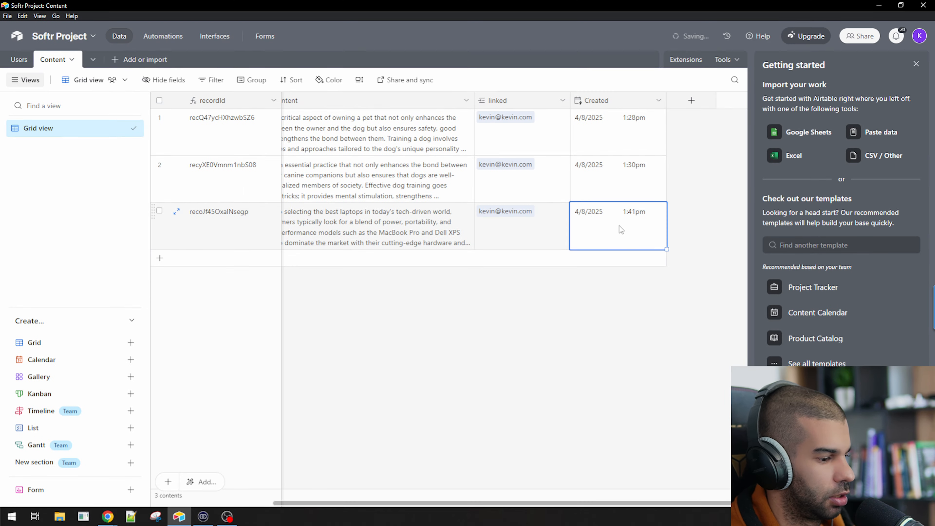
{"action": "key", "text": "alt+Tab"}
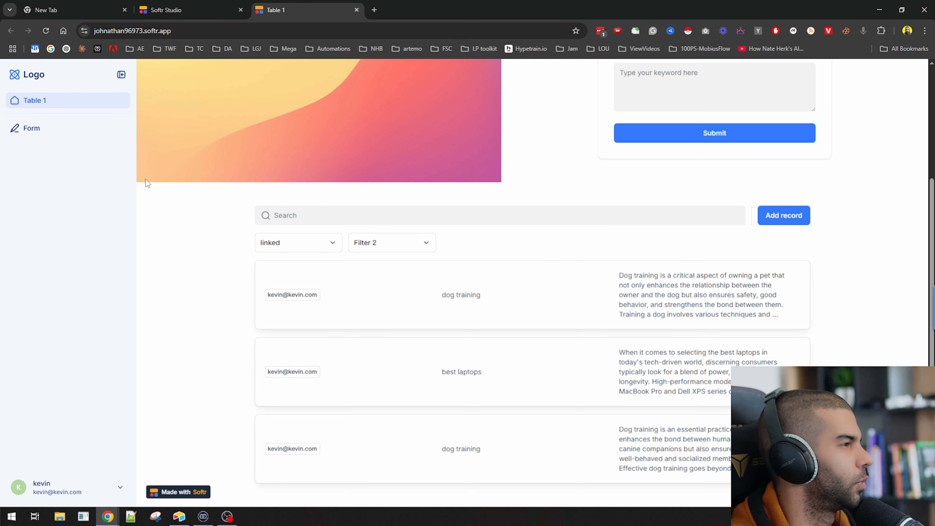
Select list1 and bring up the Sort by options in its List Settings
{"action": "left_click", "coordinate": [151, 4]}
{"action": "scroll", "coordinate": [438, 224], "scroll_direction": "down", "scroll_amount": 5}
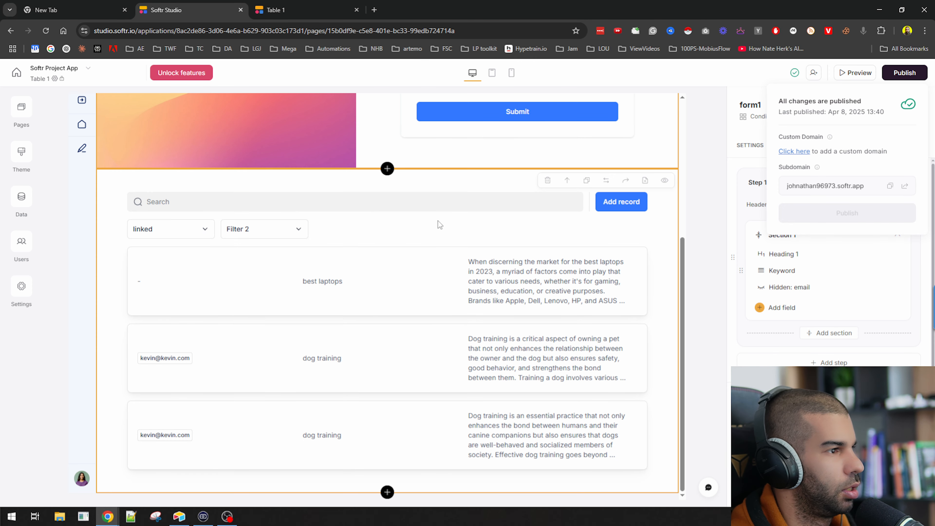
{"action": "left_click", "coordinate": [420, 293]}
{"action": "scroll", "coordinate": [797, 236], "scroll_direction": "down", "scroll_amount": 10}
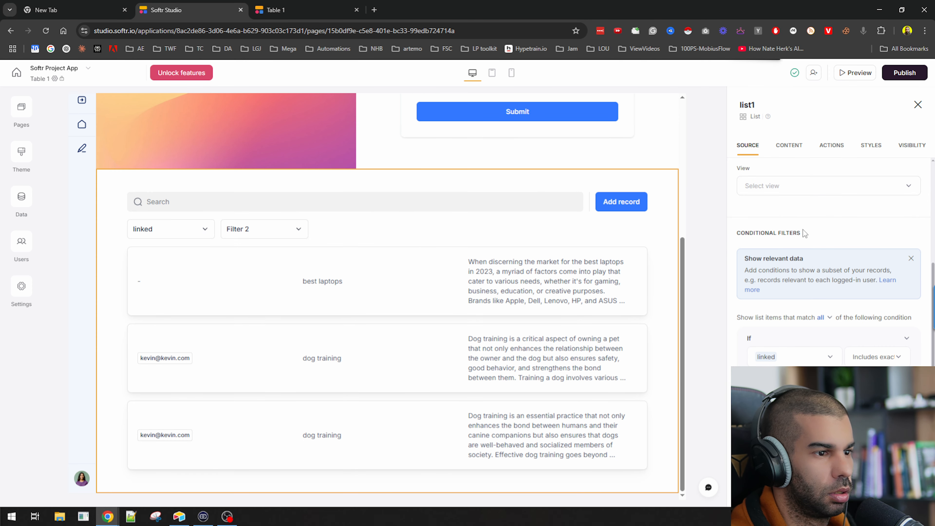
{"action": "scroll", "coordinate": [798, 248], "scroll_direction": "down", "scroll_amount": 3}
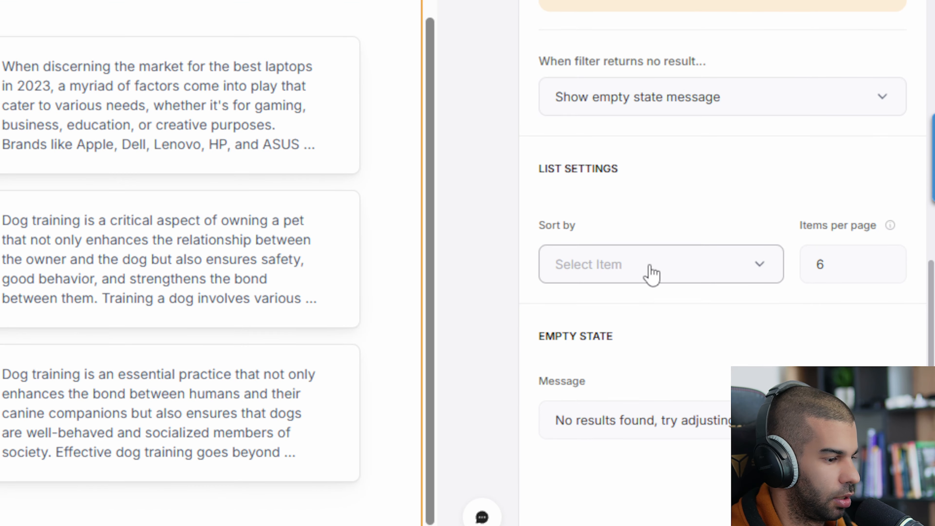
{"action": "left_click", "coordinate": [793, 362]}
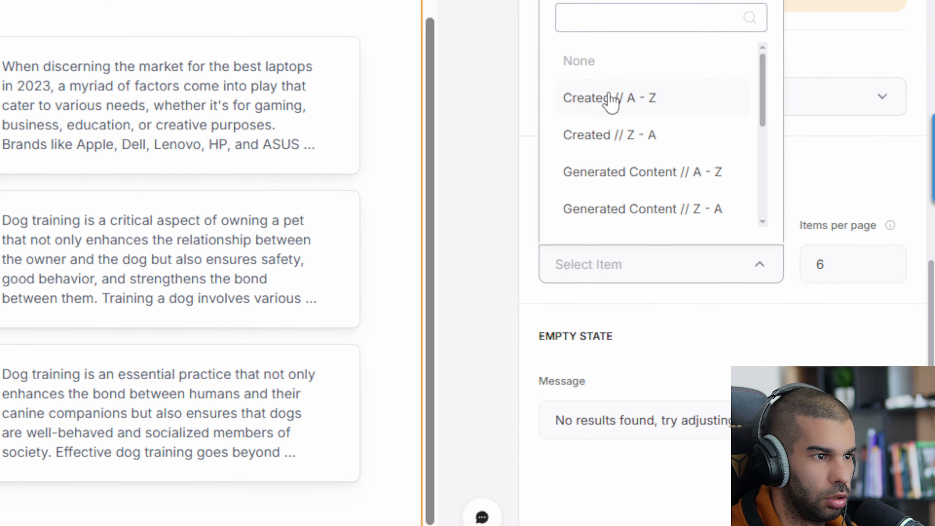
{"action": "scroll", "coordinate": [647, 125], "scroll_direction": "down", "scroll_amount": 6}
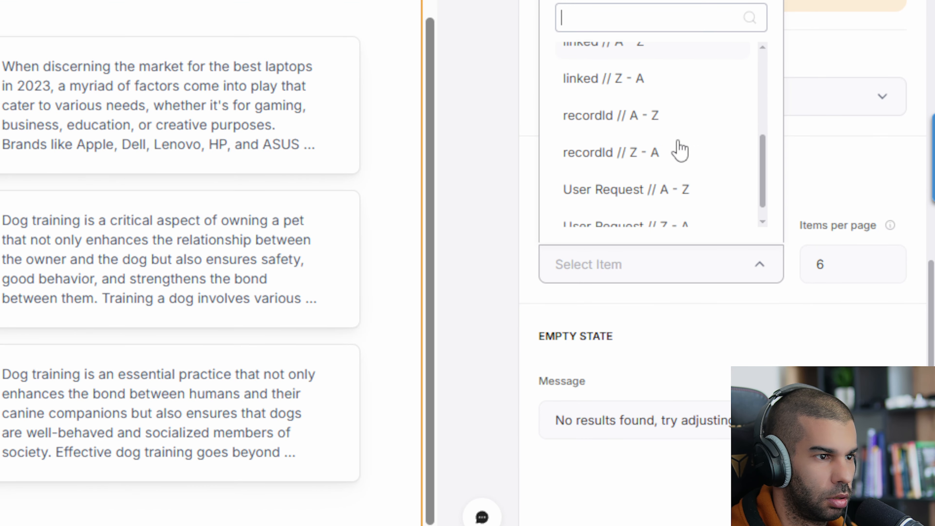
{"action": "left_click", "coordinate": [479, 217]}
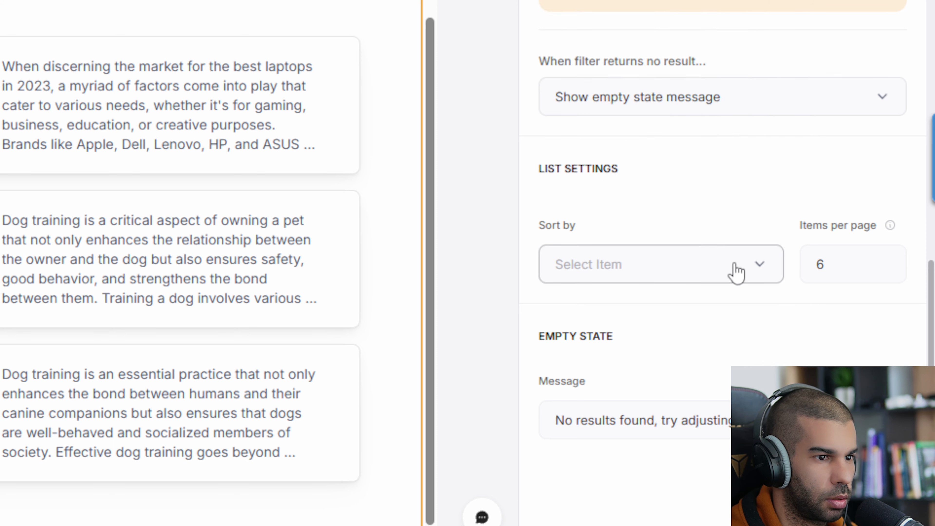
{"action": "left_click", "coordinate": [720, 264]}
{"action": "scroll", "coordinate": [653, 146], "scroll_direction": "up", "scroll_amount": 4}
{"action": "scroll", "coordinate": [563, 298], "scroll_direction": "down", "scroll_amount": 2}
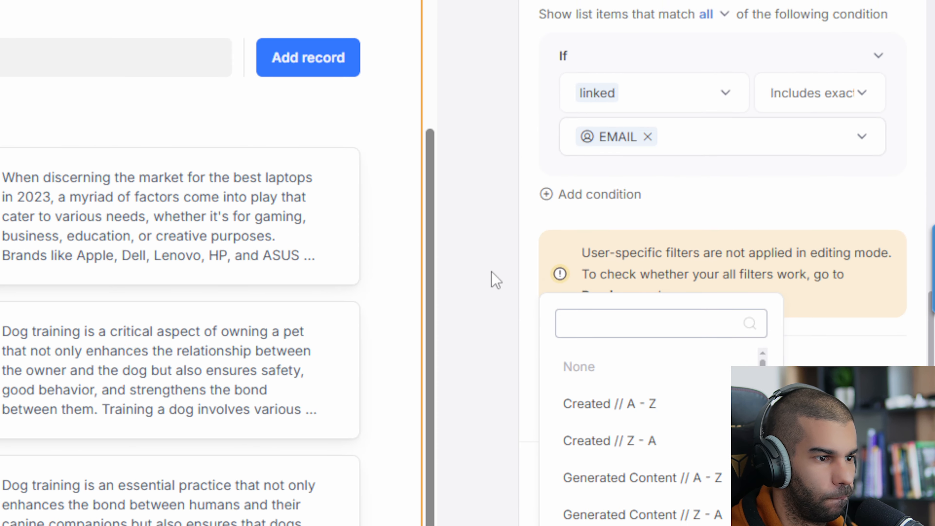
{"action": "left_click", "coordinate": [495, 273]}
{"action": "scroll", "coordinate": [643, 390], "scroll_direction": "down", "scroll_amount": 5}
{"action": "left_click", "coordinate": [625, 309]}
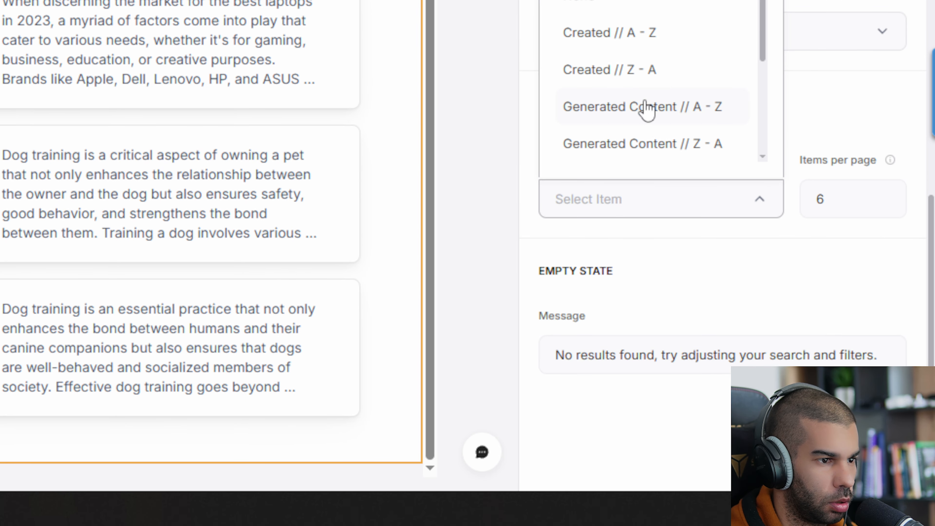
{"action": "scroll", "coordinate": [646, 217], "scroll_direction": "down", "scroll_amount": 5}
{"action": "scroll", "coordinate": [624, 151], "scroll_direction": "down", "scroll_amount": 1}
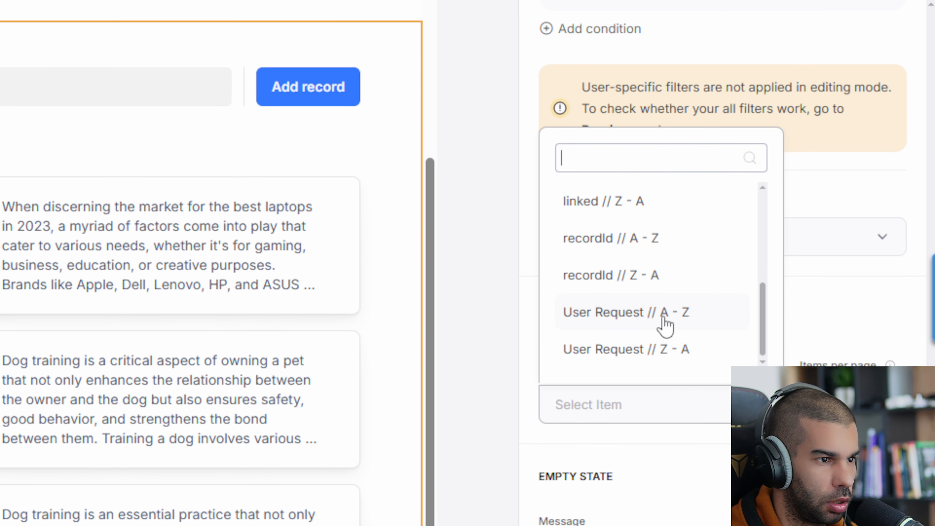
{"action": "scroll", "coordinate": [626, 180], "scroll_direction": "up", "scroll_amount": 4}
{"action": "scroll", "coordinate": [626, 329], "scroll_direction": "up", "scroll_amount": 3}
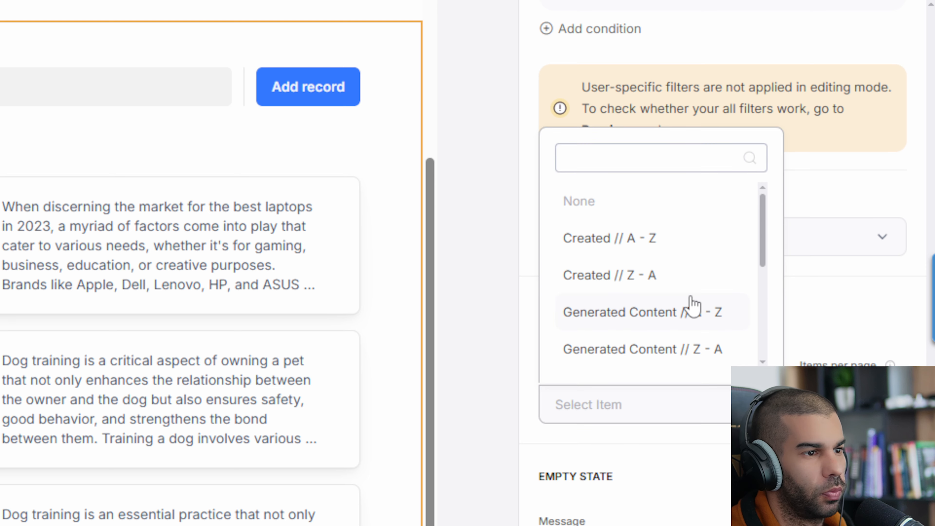
{"action": "scroll", "coordinate": [688, 307], "scroll_direction": "down", "scroll_amount": 5}
Sort the content list by Created // Z - A so the newest entry is first
{"action": "key", "text": "alt+Tab"}
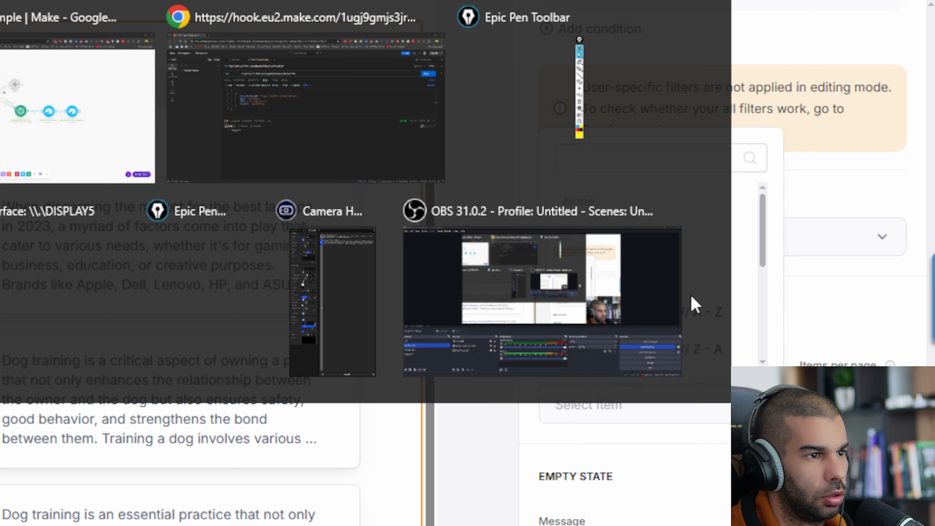
{"action": "key", "text": "alt+Tab"}
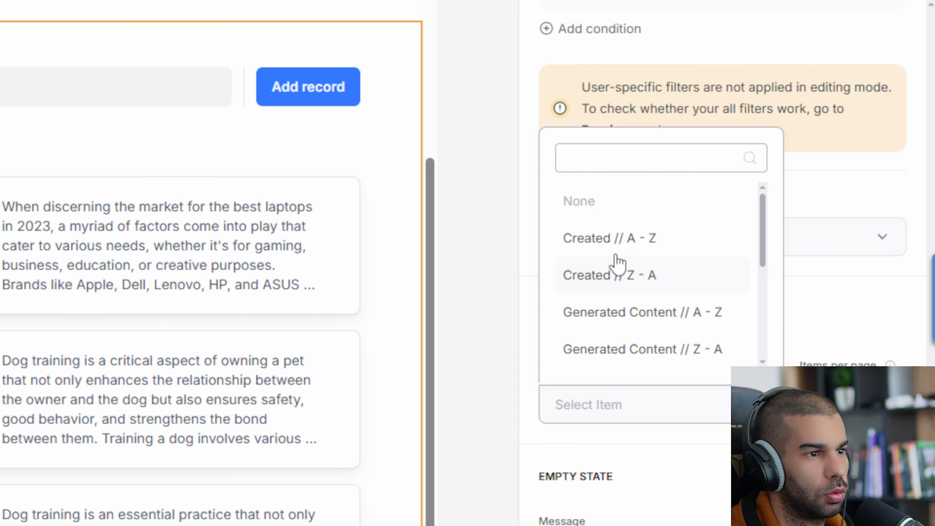
{"action": "left_click", "coordinate": [652, 246]}
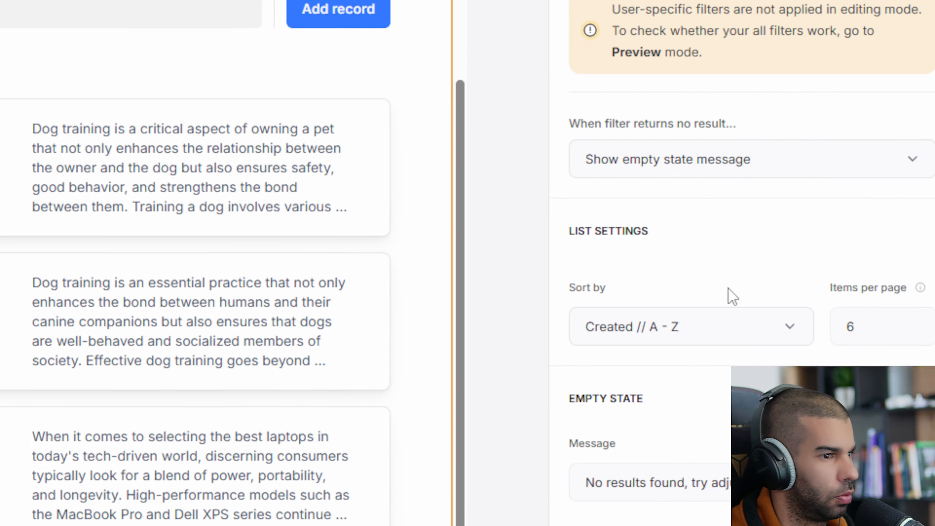
{"action": "left_click", "coordinate": [663, 404]}
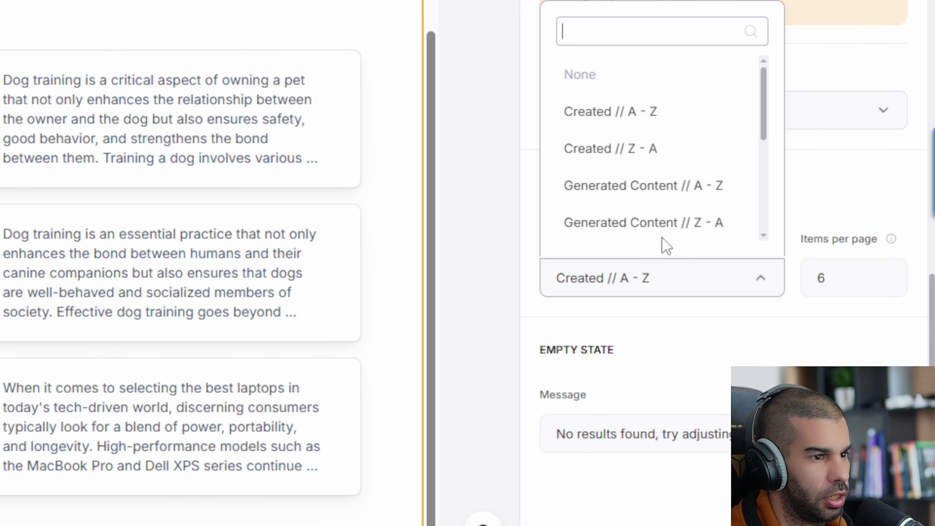
{"action": "left_click", "coordinate": [638, 159]}
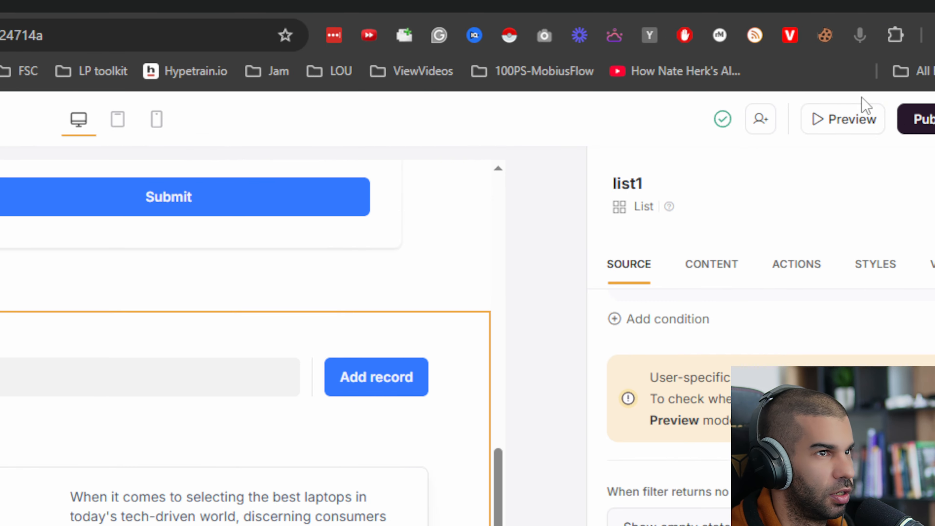
{"action": "left_click", "coordinate": [840, 149]}
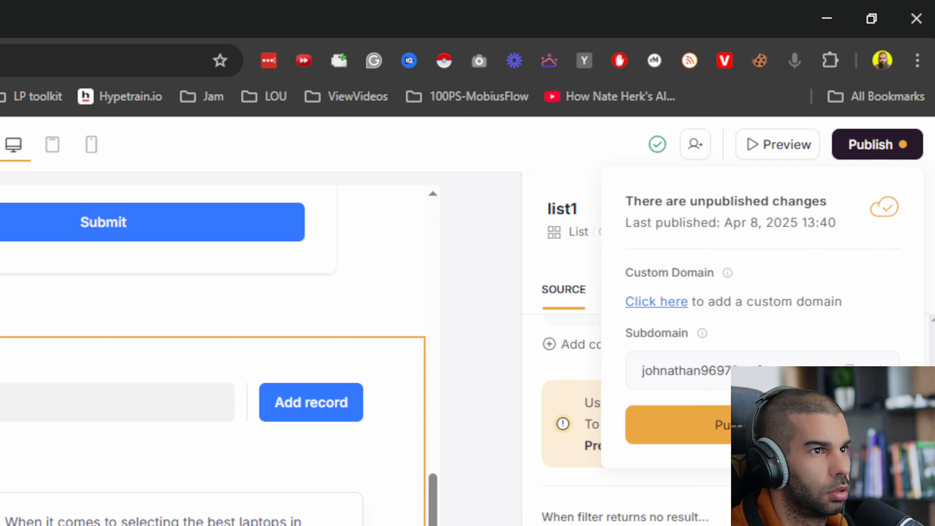
Publish the sort change and confirm the live Table 1 page lists 'best laptops' first
{"action": "left_click", "coordinate": [768, 425]}
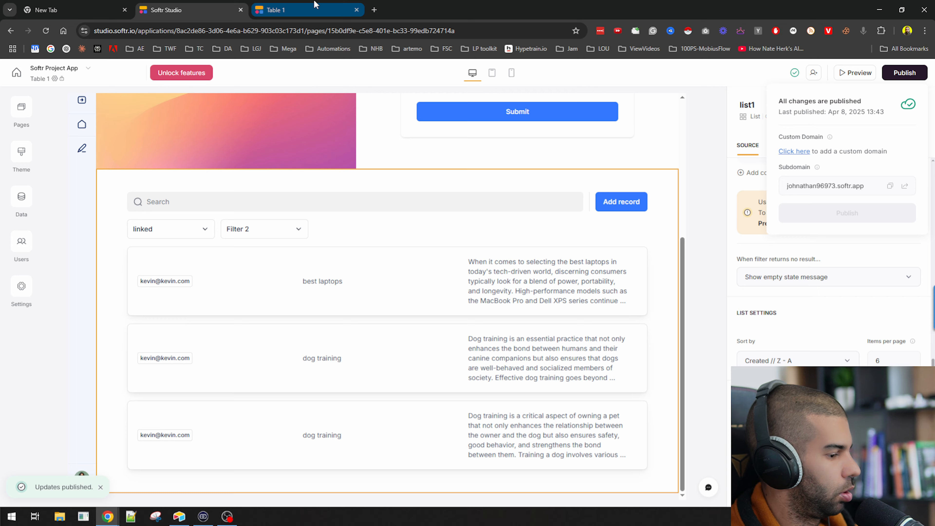
{"action": "left_click", "coordinate": [473, 11]}
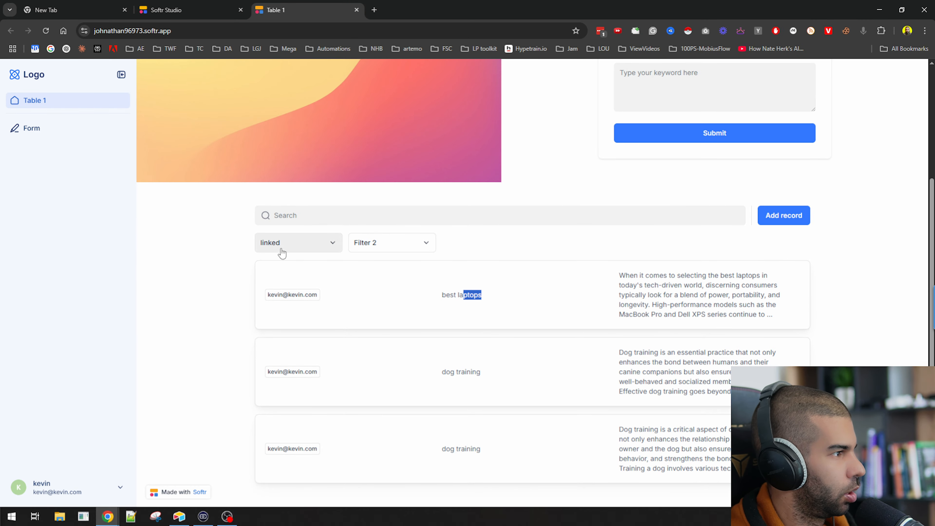
{"action": "left_click", "coordinate": [238, 236]}
{"action": "left_click", "coordinate": [242, 152]}
{"action": "left_click", "coordinate": [201, 5]}
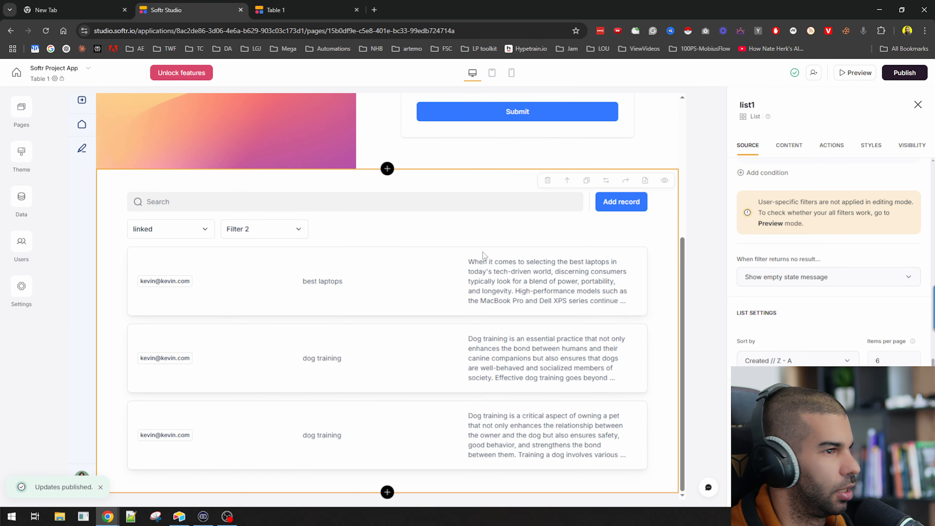
{"action": "scroll", "coordinate": [829, 240], "scroll_direction": "up", "scroll_amount": 8}
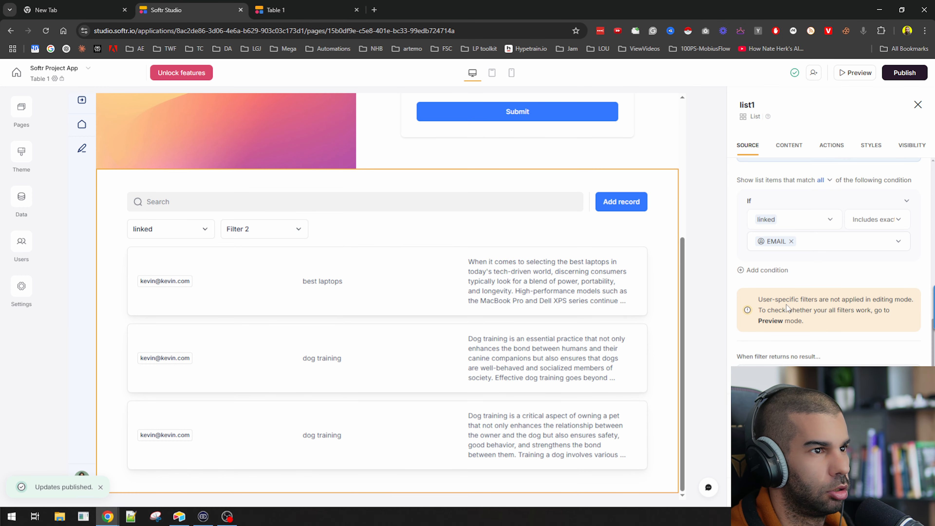
Toggle the content list's Search Bar off and back on in the Content settings
{"action": "left_click", "coordinate": [795, 147]}
{"action": "scroll", "coordinate": [803, 261], "scroll_direction": "down", "scroll_amount": 2}
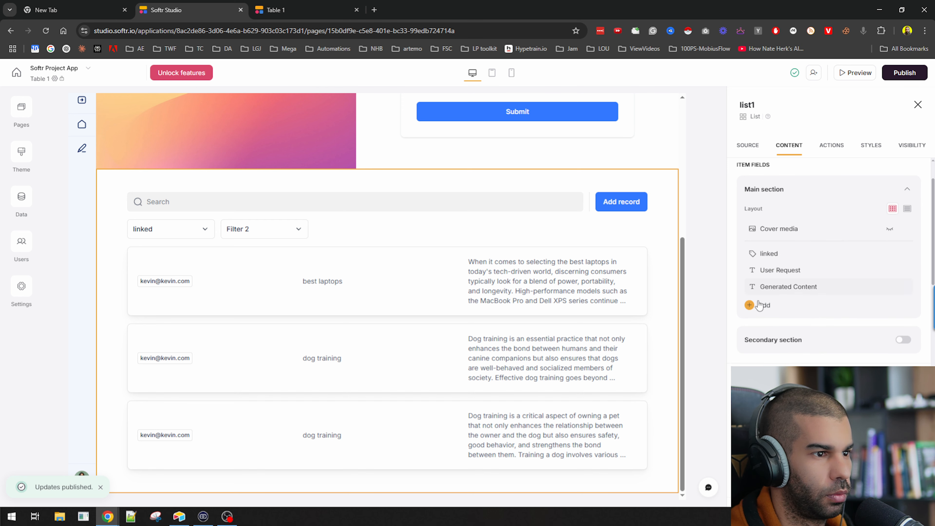
{"action": "scroll", "coordinate": [783, 308], "scroll_direction": "down", "scroll_amount": 4}
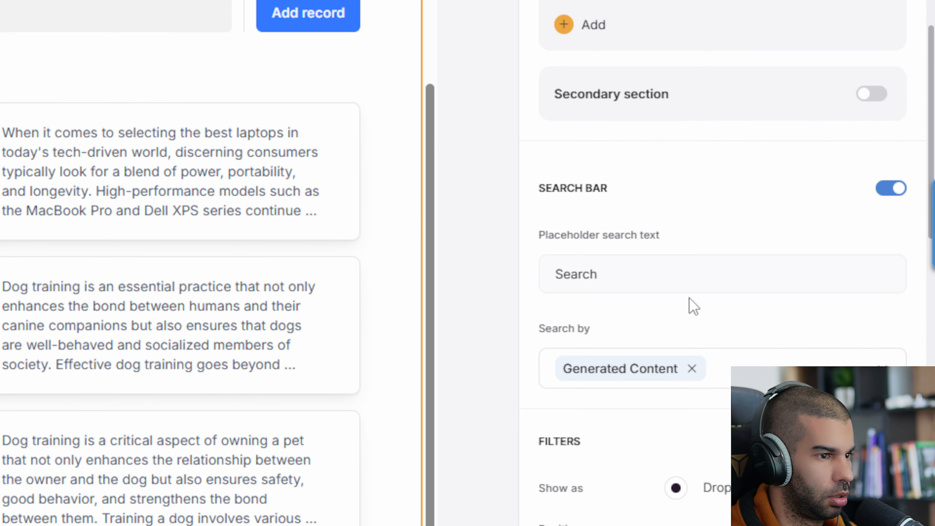
{"action": "scroll", "coordinate": [811, 347], "scroll_direction": "down", "scroll_amount": 2}
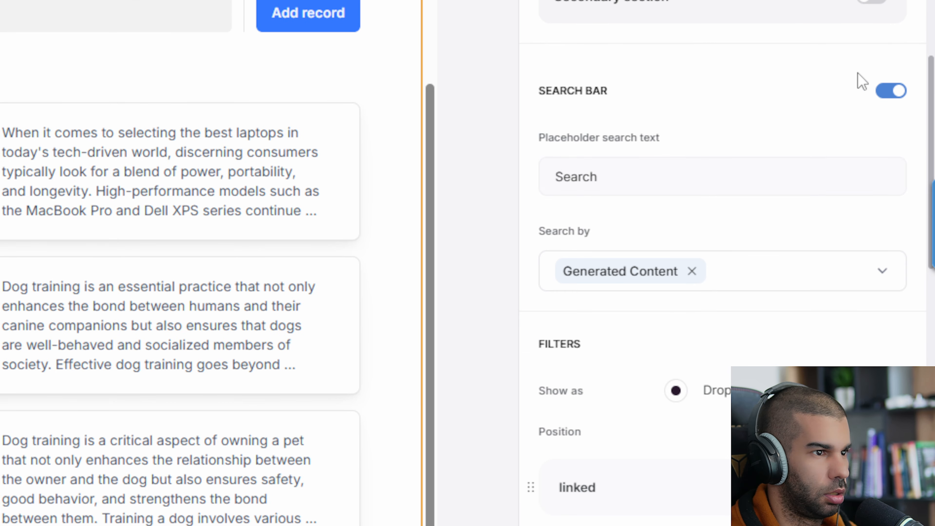
{"action": "left_click", "coordinate": [891, 91]}
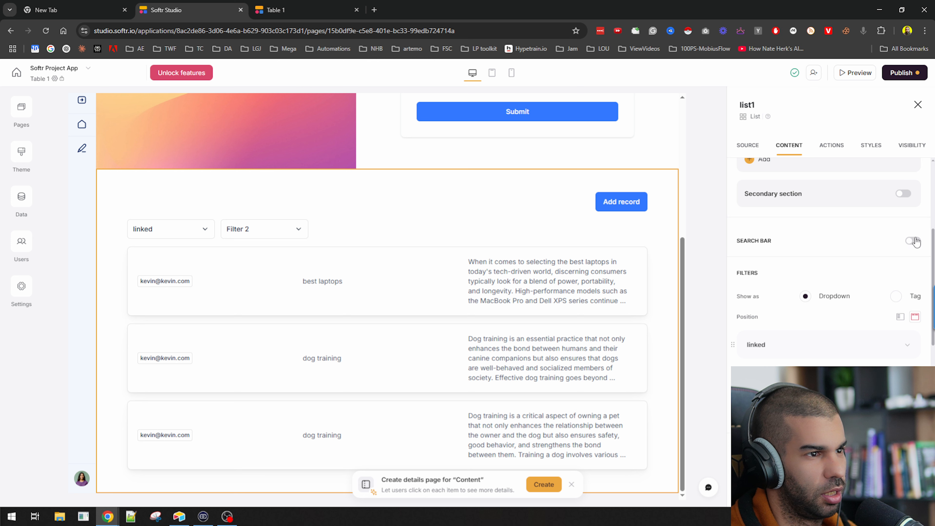
{"action": "left_click", "coordinate": [913, 241]}
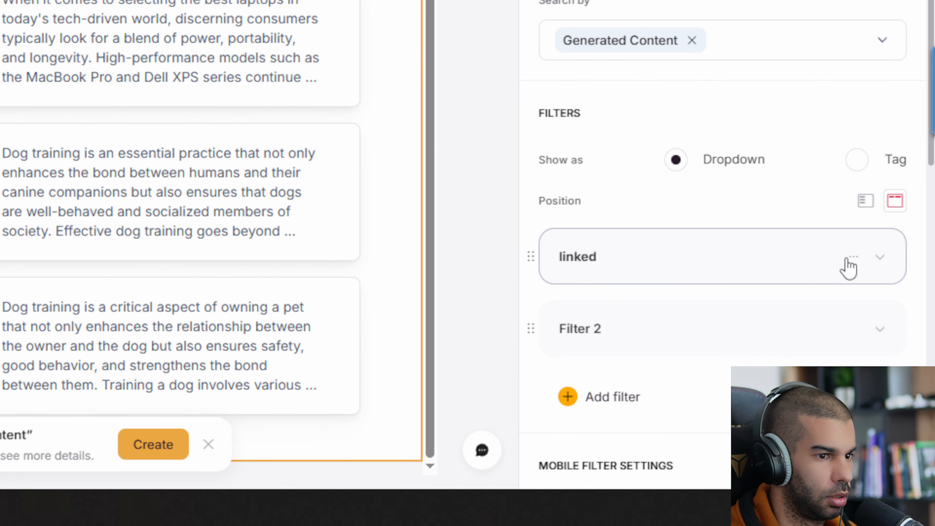
Delete the 'linked' and 'Filter 2' filters from the content list
{"action": "left_click", "coordinate": [849, 265]}
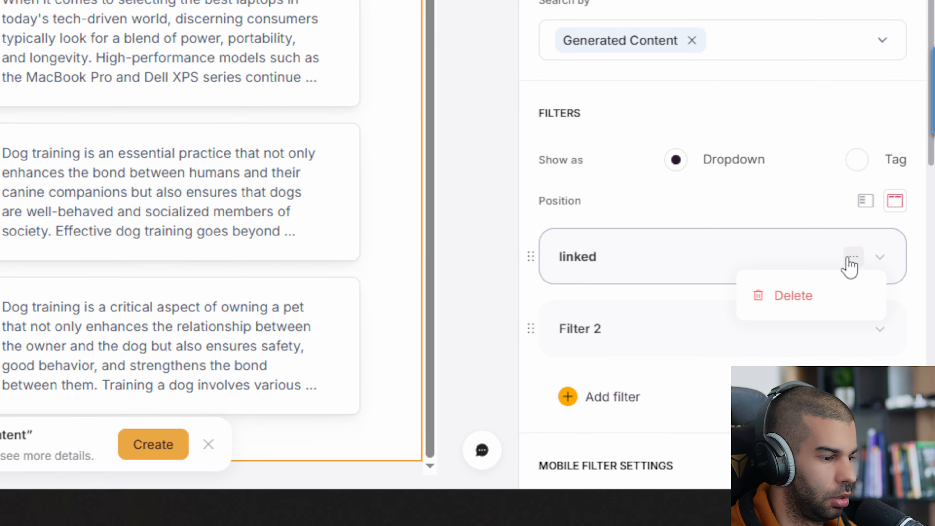
{"action": "left_click", "coordinate": [795, 296]}
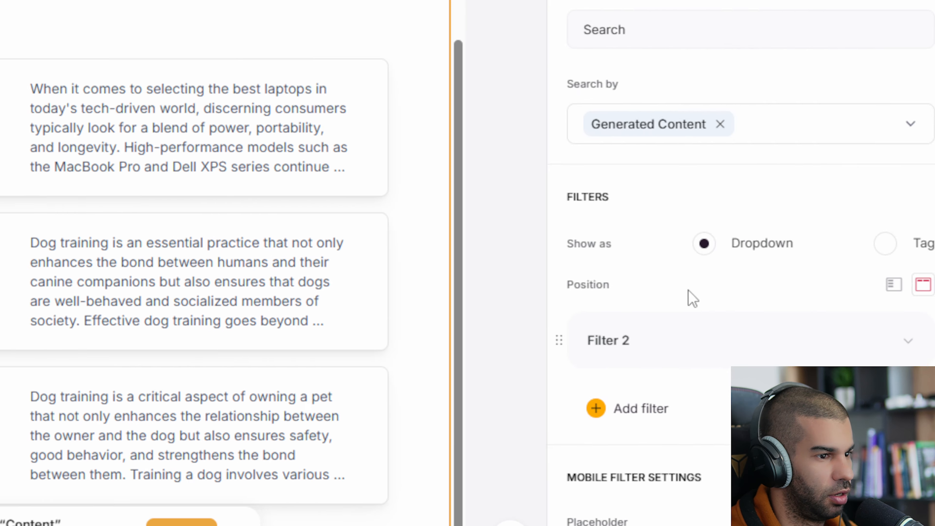
{"action": "left_click", "coordinate": [882, 340]}
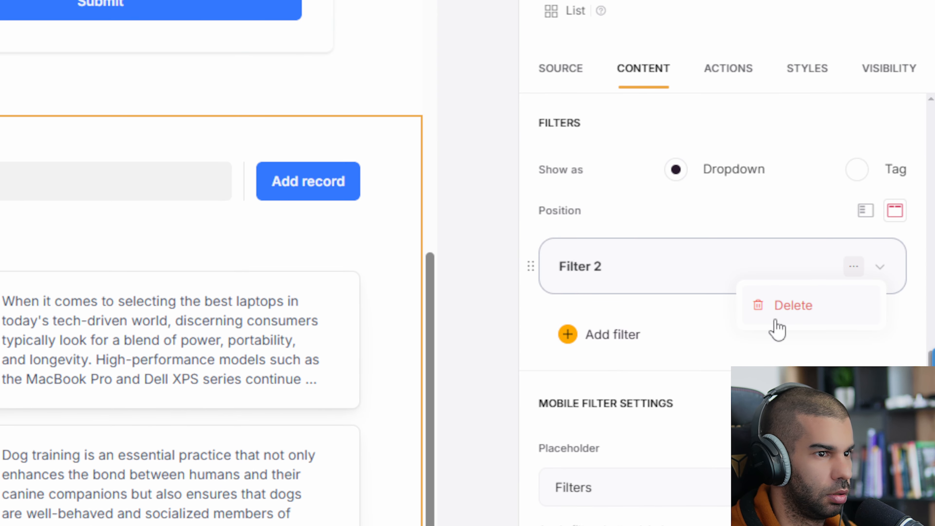
{"action": "left_click", "coordinate": [791, 306]}
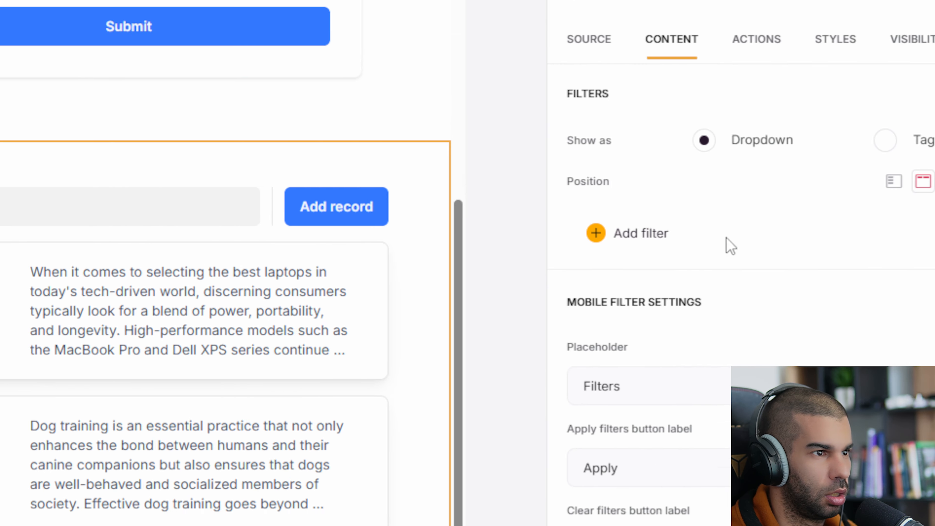
Add User Request to the search bar's Search by fields alongside Generated Content
{"action": "scroll", "coordinate": [653, 274], "scroll_direction": "up", "scroll_amount": 5}
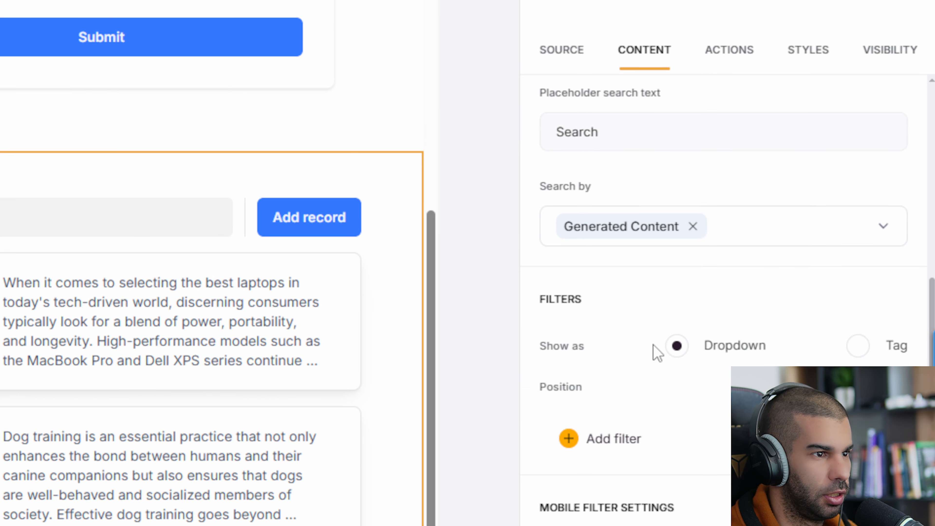
{"action": "scroll", "coordinate": [593, 353], "scroll_direction": "up", "scroll_amount": 2}
{"action": "scroll", "coordinate": [593, 353], "scroll_direction": "down", "scroll_amount": 6}
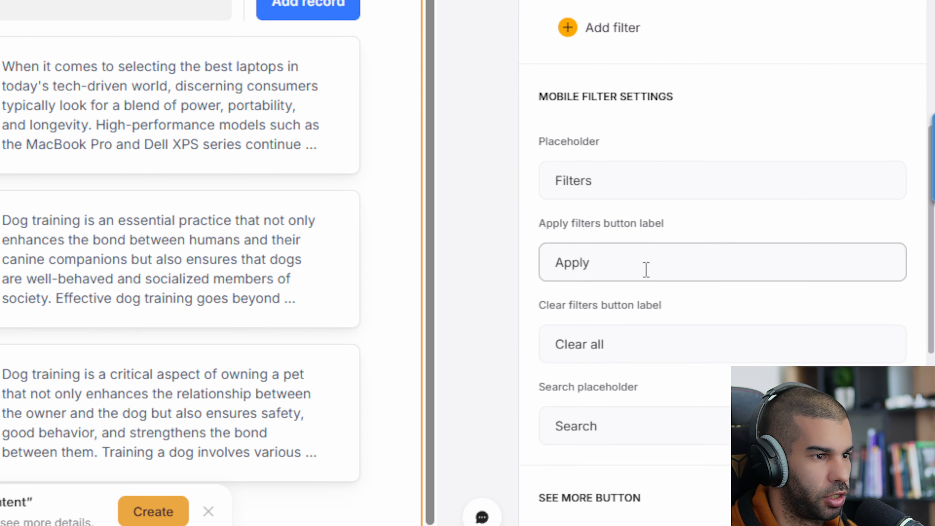
{"action": "scroll", "coordinate": [646, 270], "scroll_direction": "down", "scroll_amount": 8}
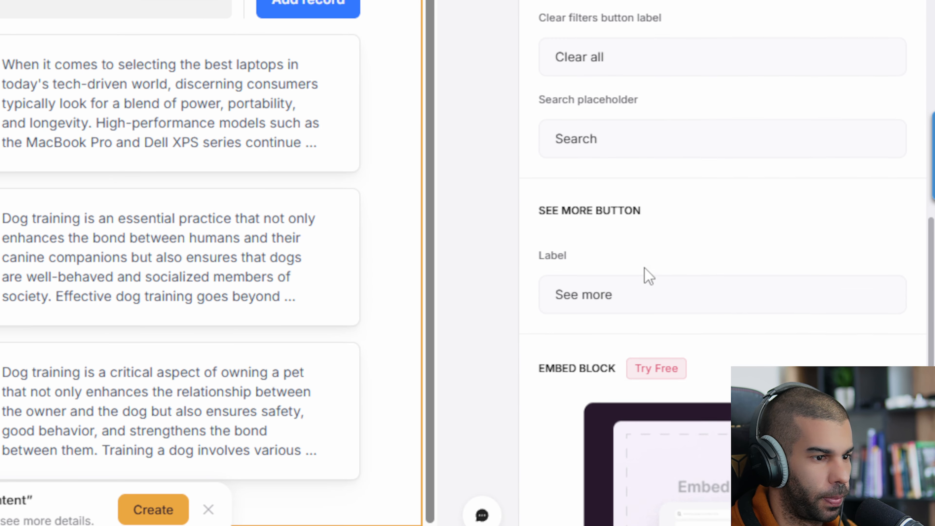
{"action": "scroll", "coordinate": [646, 272], "scroll_direction": "up", "scroll_amount": 18}
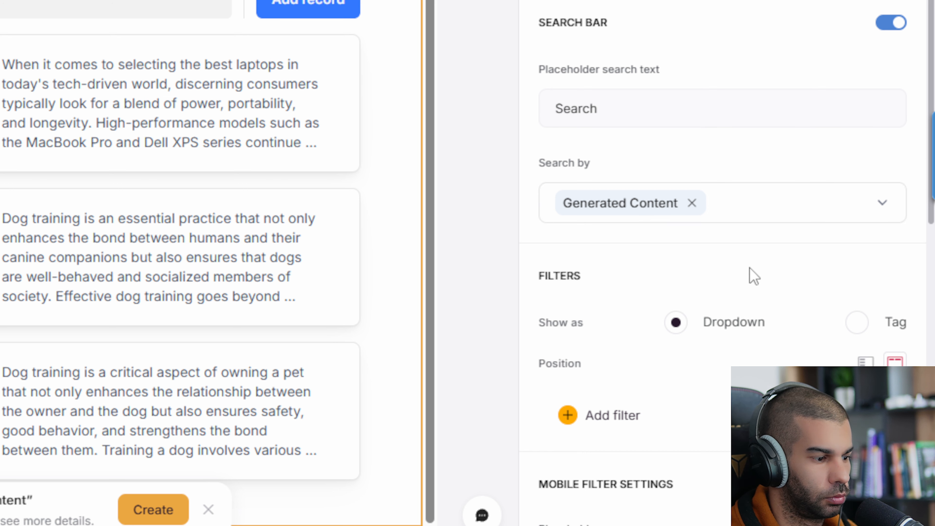
{"action": "scroll", "coordinate": [662, 203], "scroll_direction": "up", "scroll_amount": 3}
{"action": "scroll", "coordinate": [562, 139], "scroll_direction": "down", "scroll_amount": 3}
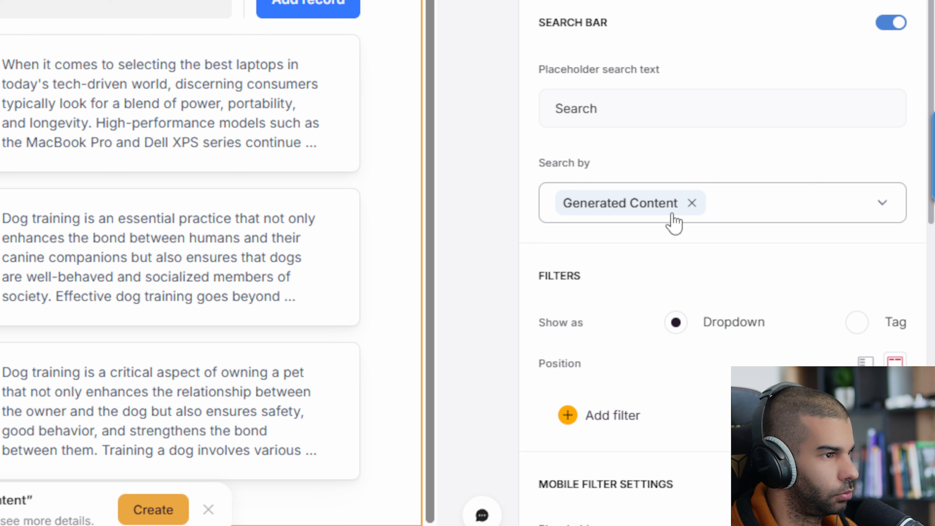
{"action": "left_click", "coordinate": [762, 208]}
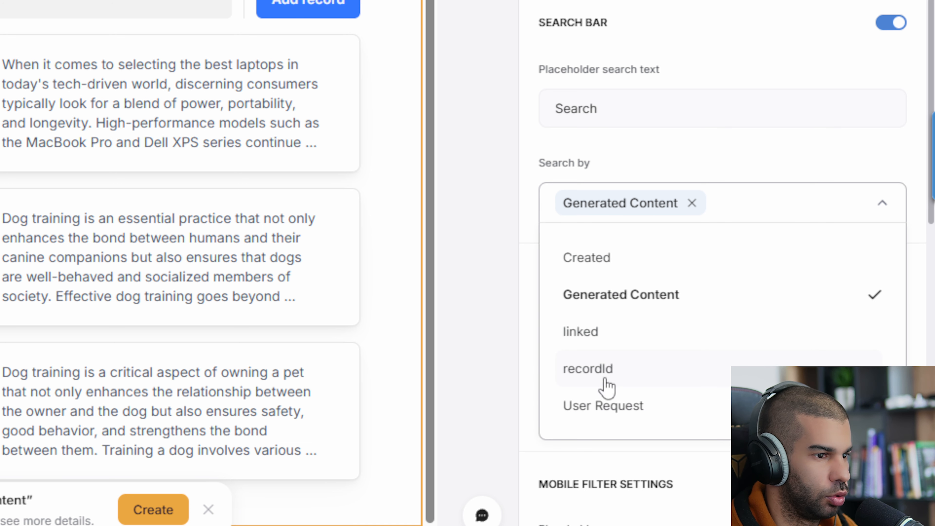
{"action": "left_click", "coordinate": [607, 406]}
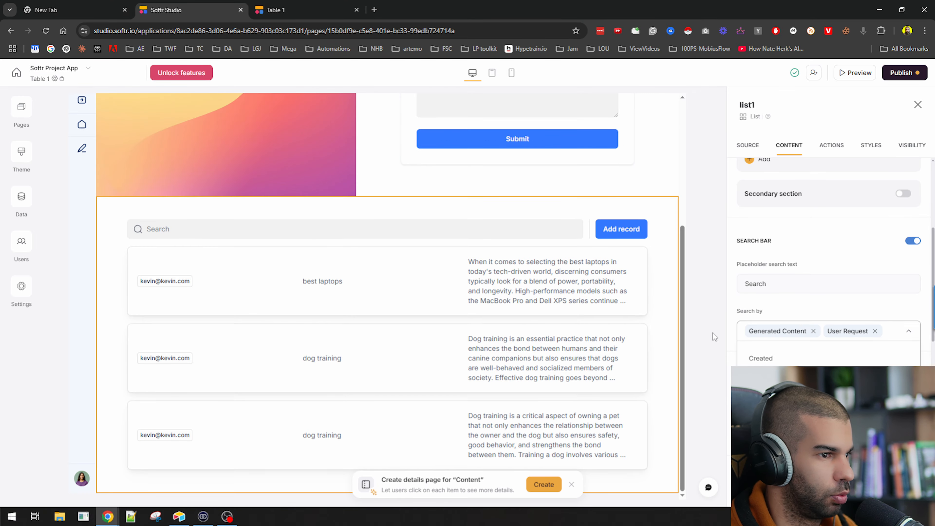
{"action": "left_click", "coordinate": [714, 336]}
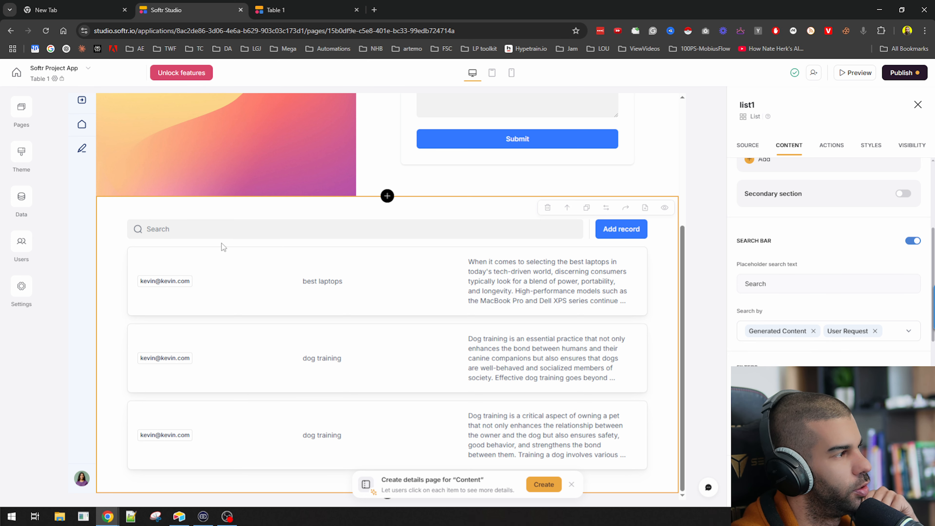
Scroll through the Content settings to review the updated search configuration
{"action": "scroll", "coordinate": [578, 195], "scroll_direction": "up", "scroll_amount": 4}
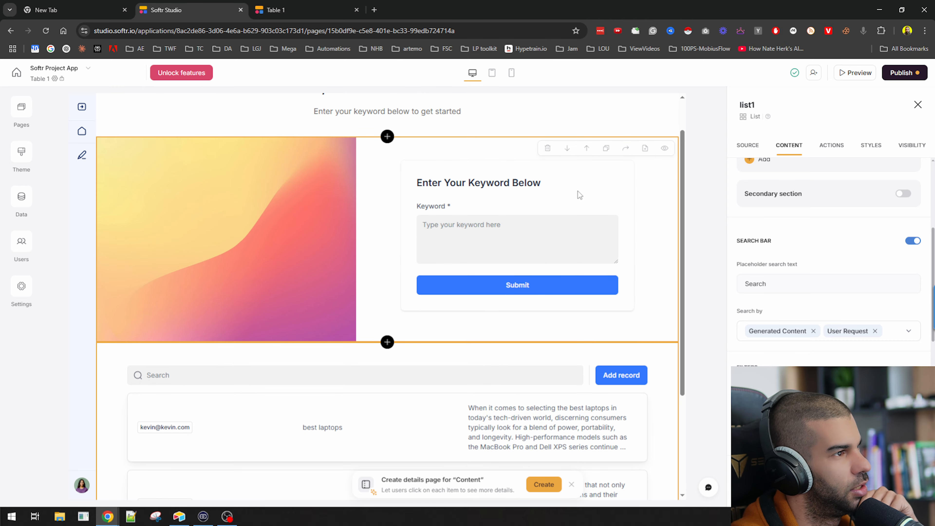
{"action": "scroll", "coordinate": [512, 240], "scroll_direction": "down", "scroll_amount": 4}
{"action": "scroll", "coordinate": [814, 340], "scroll_direction": "down", "scroll_amount": 5}
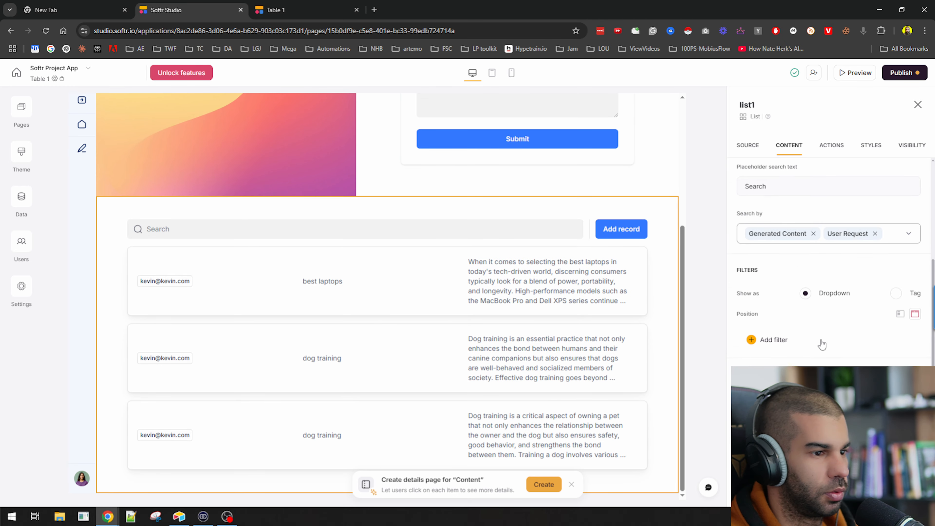
{"action": "scroll", "coordinate": [804, 340], "scroll_direction": "down", "scroll_amount": 10}
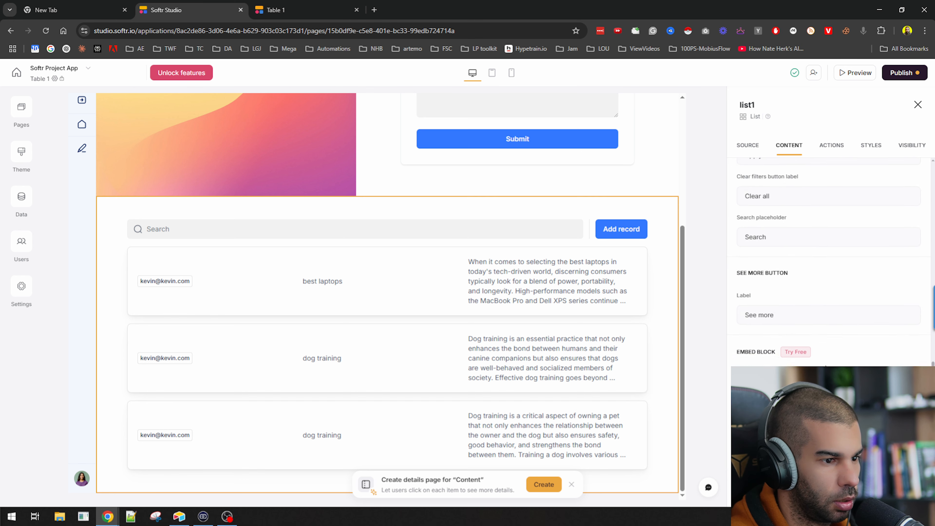
{"action": "scroll", "coordinate": [811, 366], "scroll_direction": "up", "scroll_amount": 4}
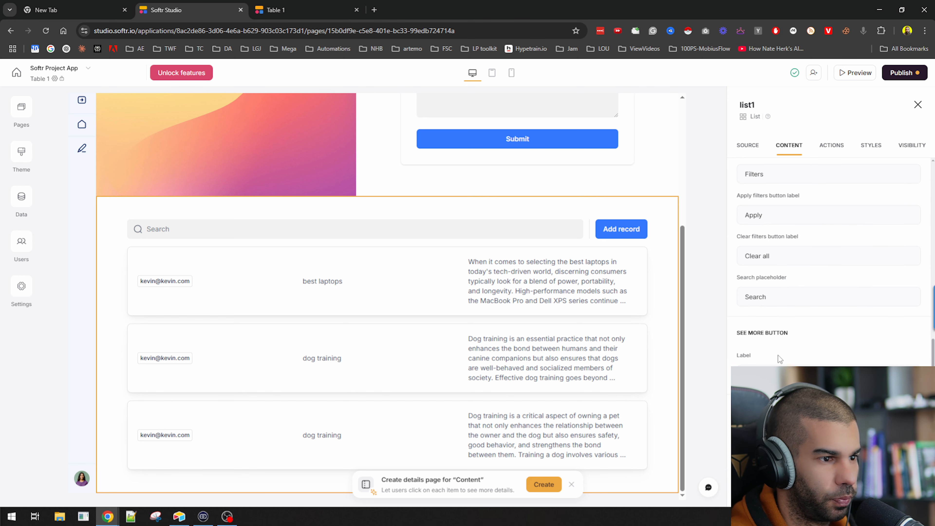
{"action": "scroll", "coordinate": [779, 359], "scroll_direction": "up", "scroll_amount": 3}
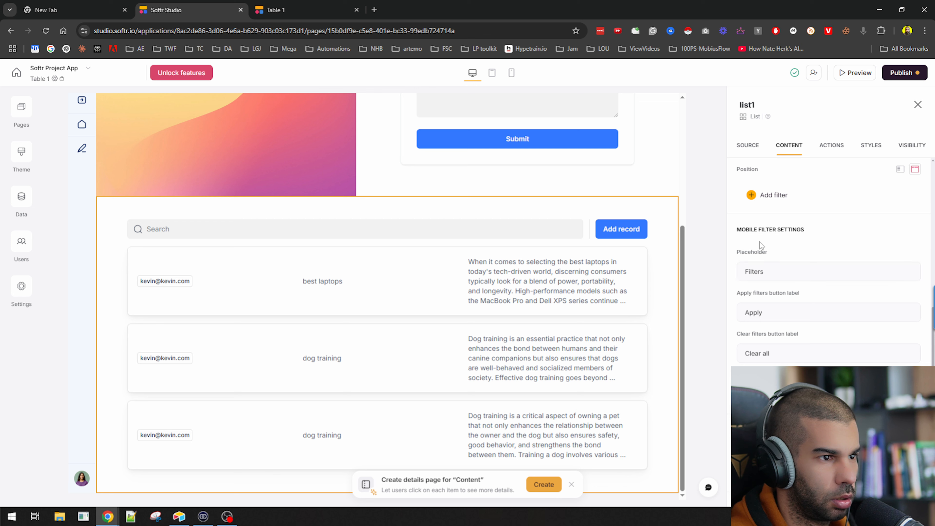
{"action": "scroll", "coordinate": [770, 236], "scroll_direction": "up", "scroll_amount": 4}
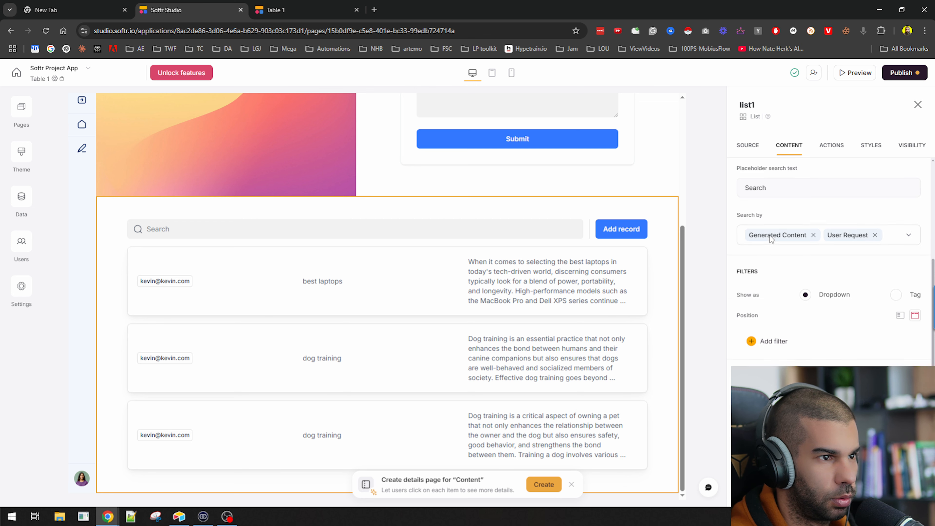
{"action": "scroll", "coordinate": [768, 258], "scroll_direction": "up", "scroll_amount": 5}
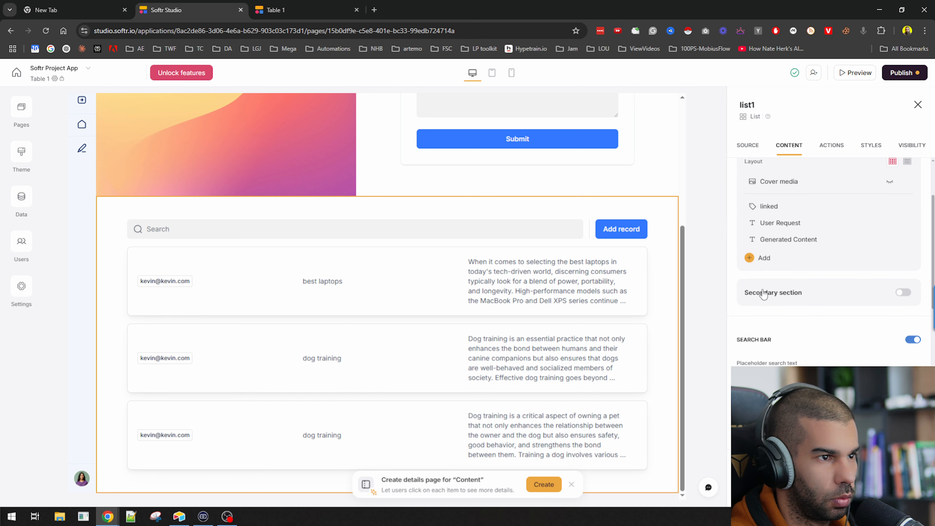
{"action": "scroll", "coordinate": [781, 261], "scroll_direction": "up", "scroll_amount": 1}
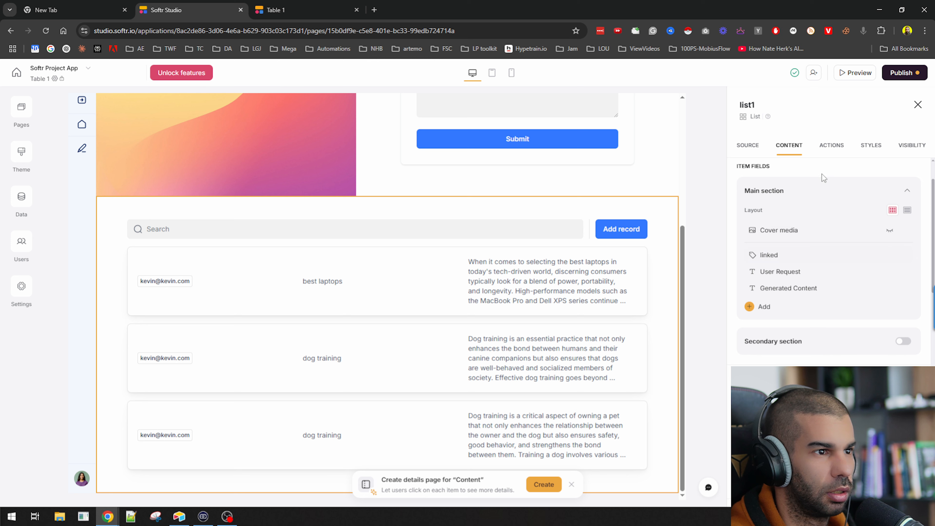
Delete the list's Add record topbar button in the Actions settings
{"action": "left_click", "coordinate": [831, 145]}
{"action": "left_click", "coordinate": [828, 206]}
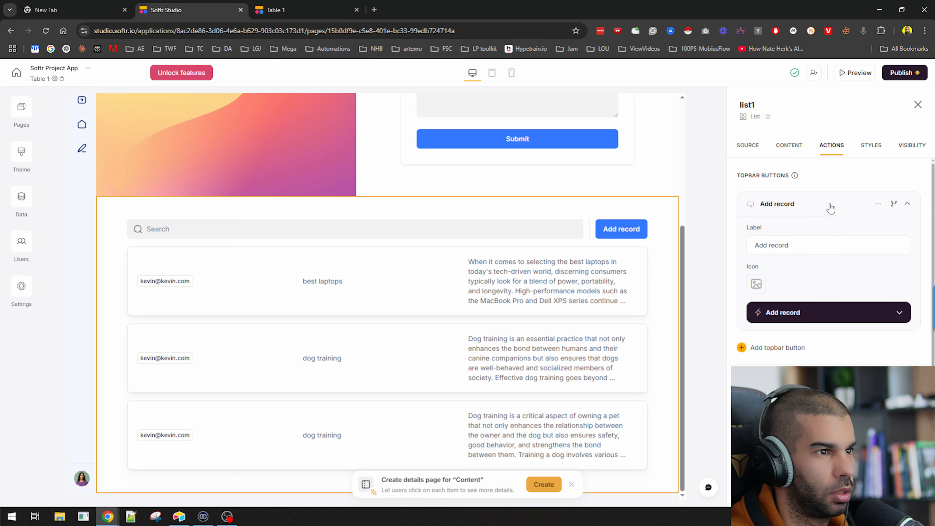
{"action": "left_click", "coordinate": [878, 203]}
{"action": "left_click", "coordinate": [842, 243]}
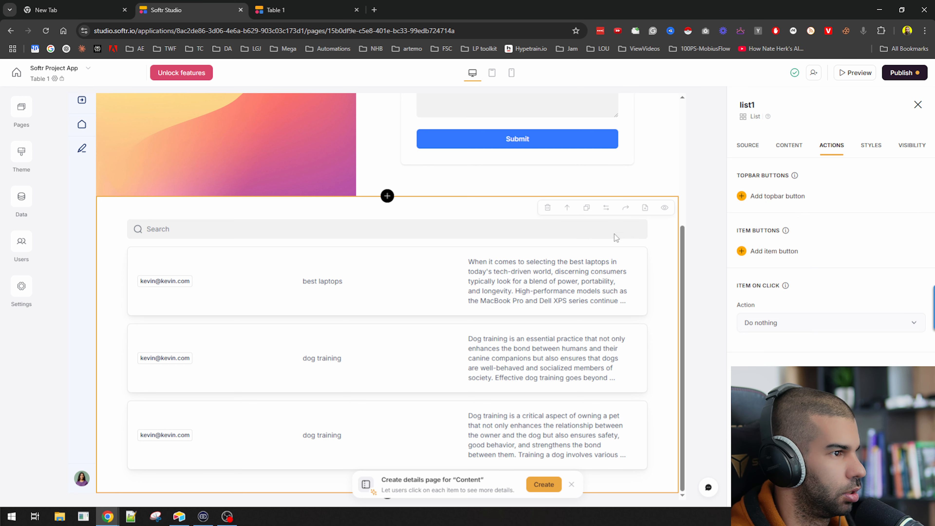
Publish the latest updates to the live Softr app
{"action": "left_click", "coordinate": [902, 73]}
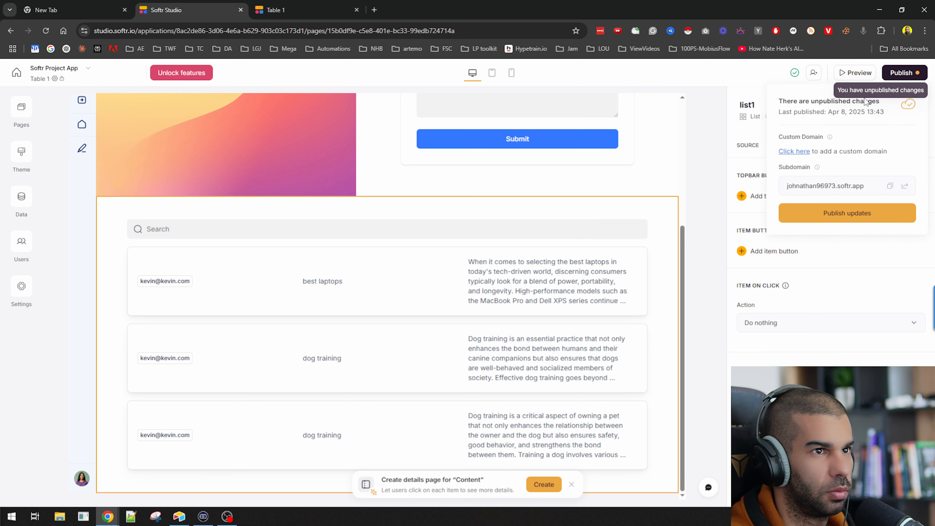
{"action": "left_click", "coordinate": [819, 215]}
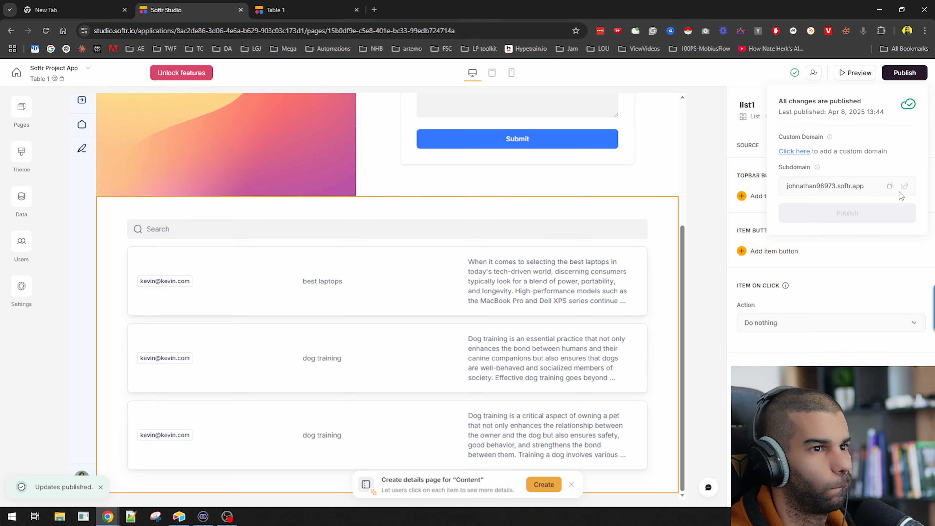
{"action": "scroll", "coordinate": [382, 250], "scroll_direction": "up", "scroll_amount": 5}
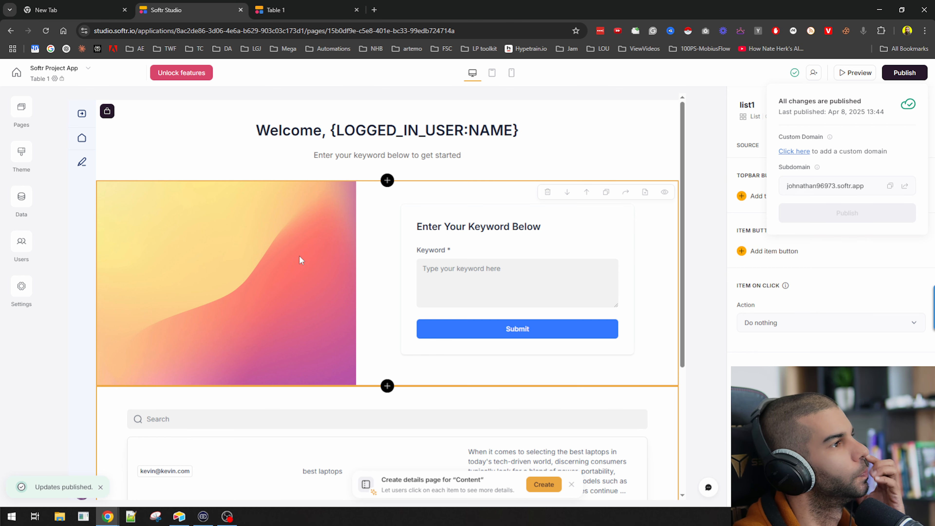
Check the first user's # of generations (4) in Airtable's Users table, then return to Make
{"action": "key", "text": "alt+Tab"}
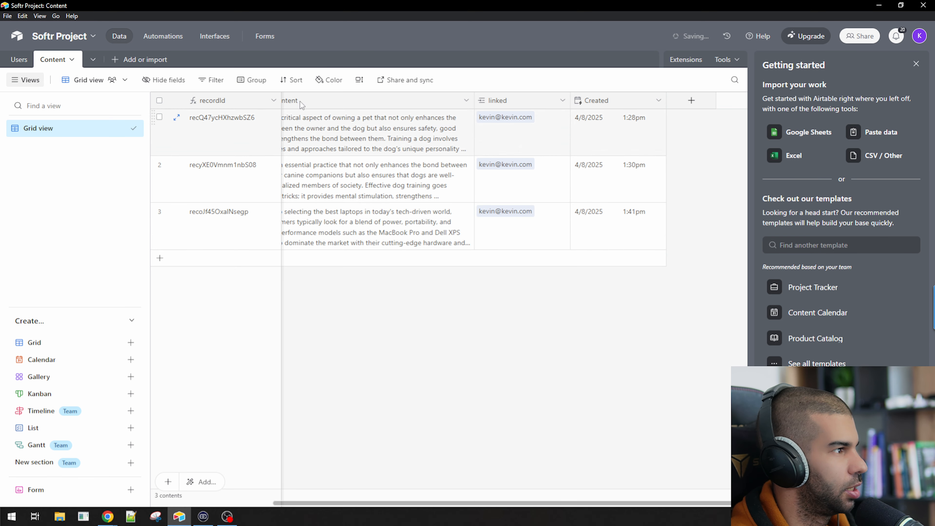
{"action": "left_click", "coordinate": [19, 60]}
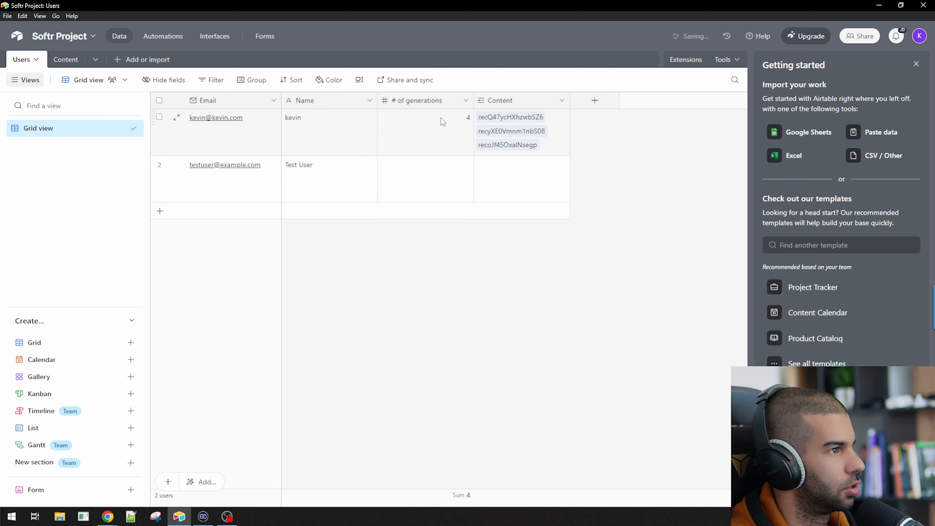
{"action": "left_click", "coordinate": [455, 126]}
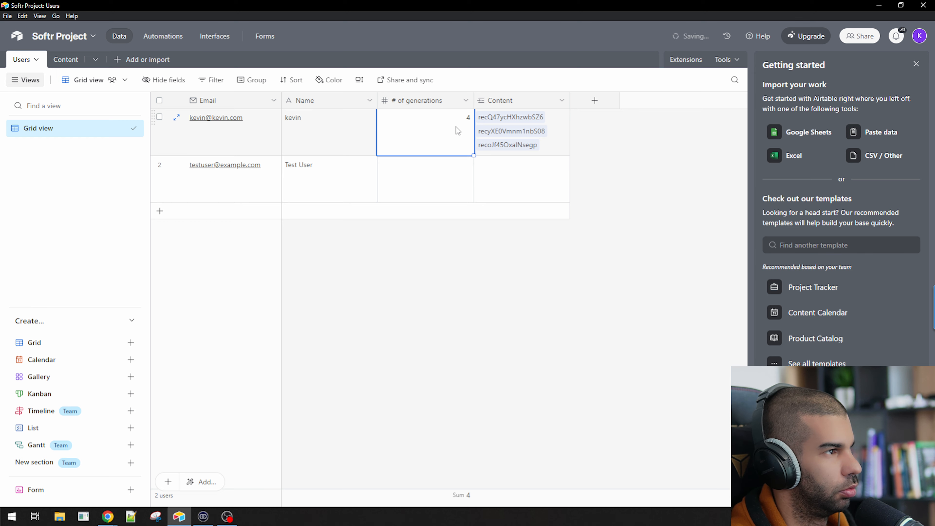
{"action": "key", "text": "alt+Tab"}
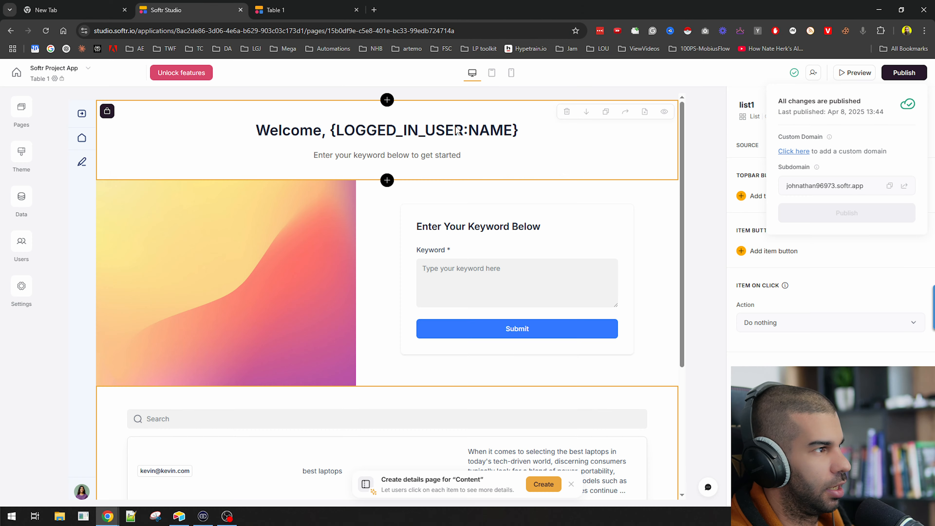
{"action": "key", "text": "alt+Tab"}
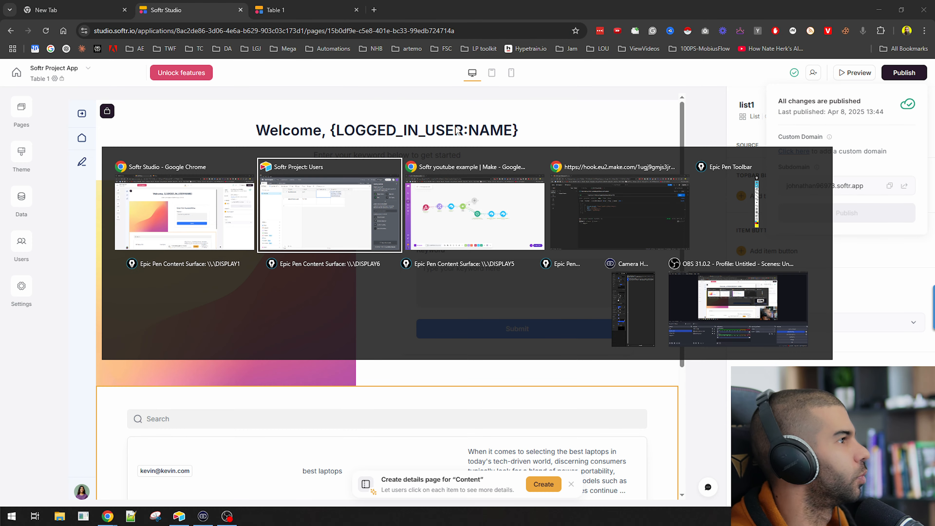
{"action": "key", "text": "alt+Tab"}
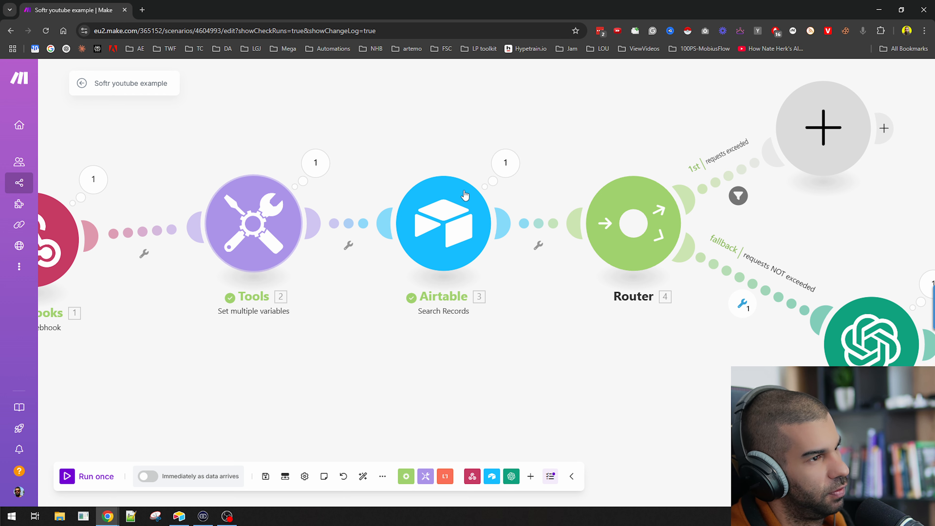
Review the router's 'requests exceeded' filter unchanged, zoom out to the whole scenario, then return to Airtable
{"action": "left_click", "coordinate": [742, 171]}
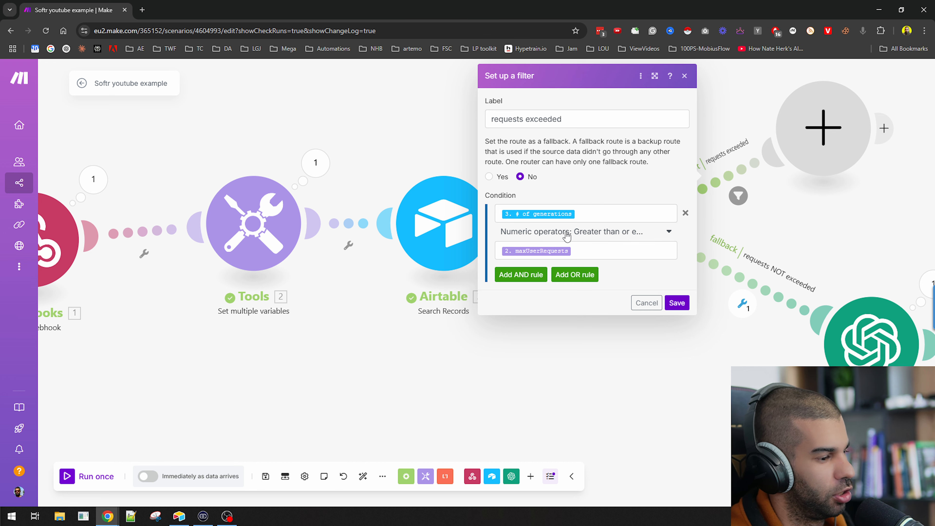
{"action": "left_click", "coordinate": [646, 303]}
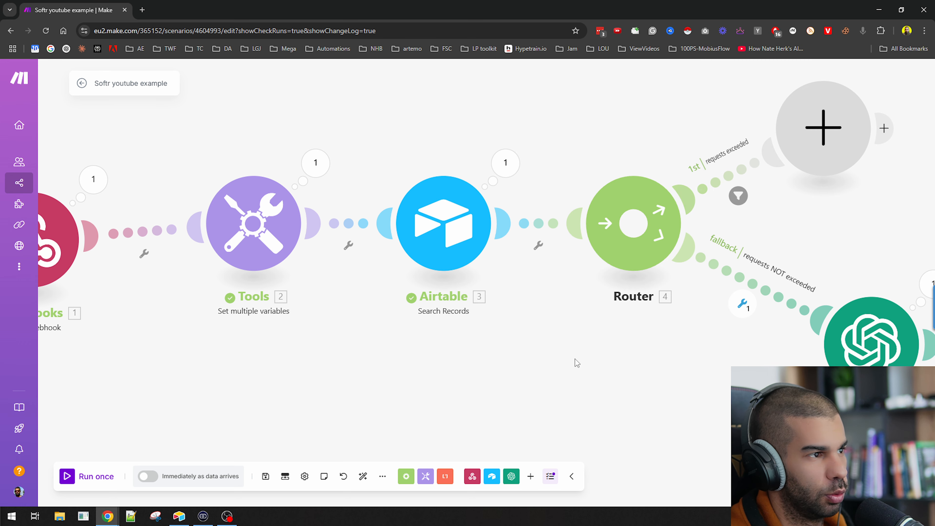
{"action": "left_click_drag", "start_coordinate": [573, 361], "coordinate": [383, 404]}
{"action": "scroll", "coordinate": [384, 404], "scroll_direction": "down", "scroll_amount": 2}
{"action": "scroll", "coordinate": [790, 234], "scroll_direction": "down", "scroll_amount": 3}
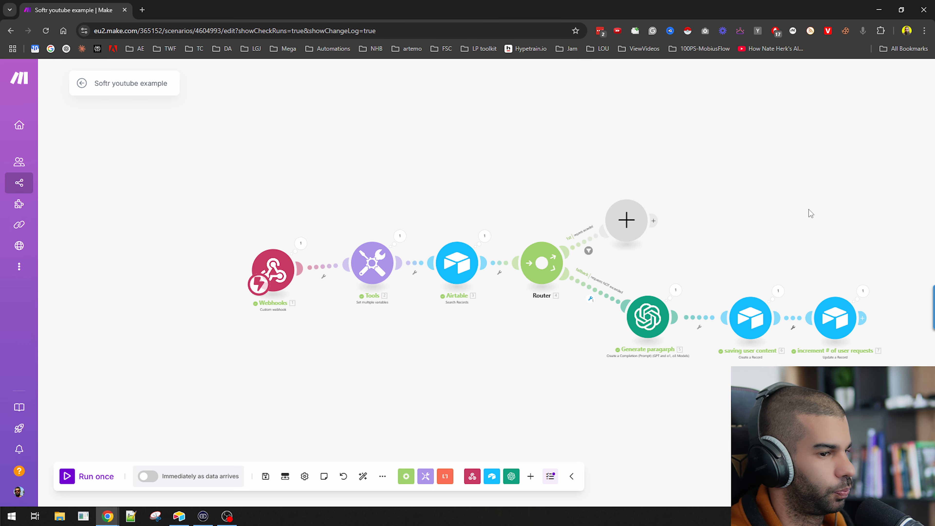
{"action": "left_click_drag", "start_coordinate": [802, 209], "coordinate": [600, 210]}
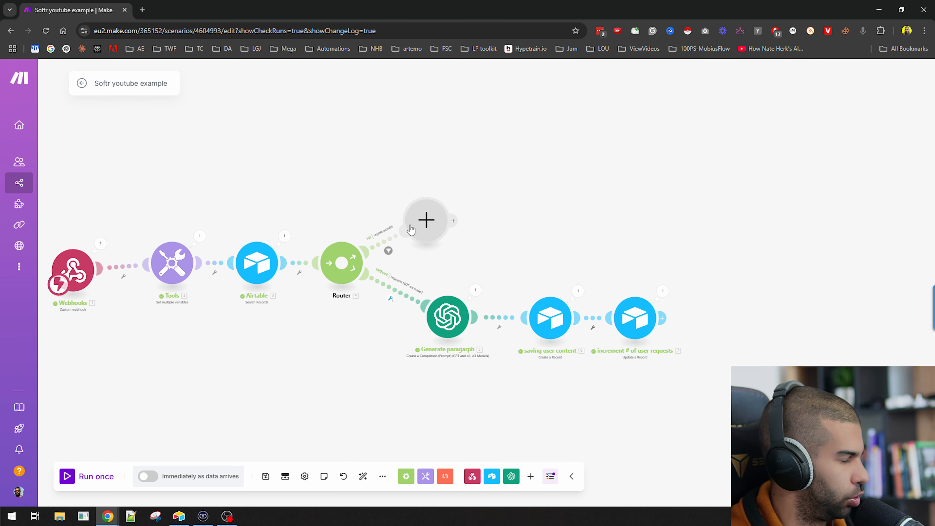
{"action": "key", "text": "alt+Tab"}
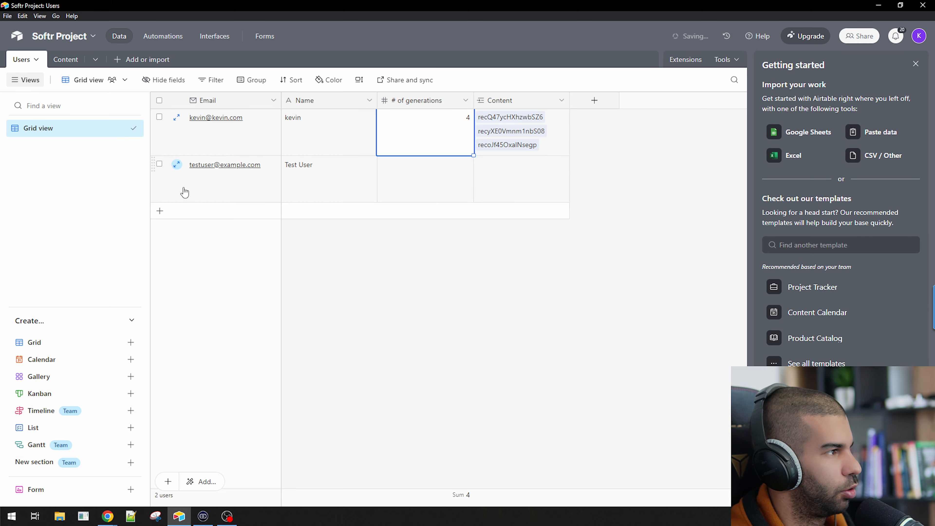
Dismiss Softr's publish status and look over the three list items, then return to Make
{"action": "key", "text": "alt+Tab"}
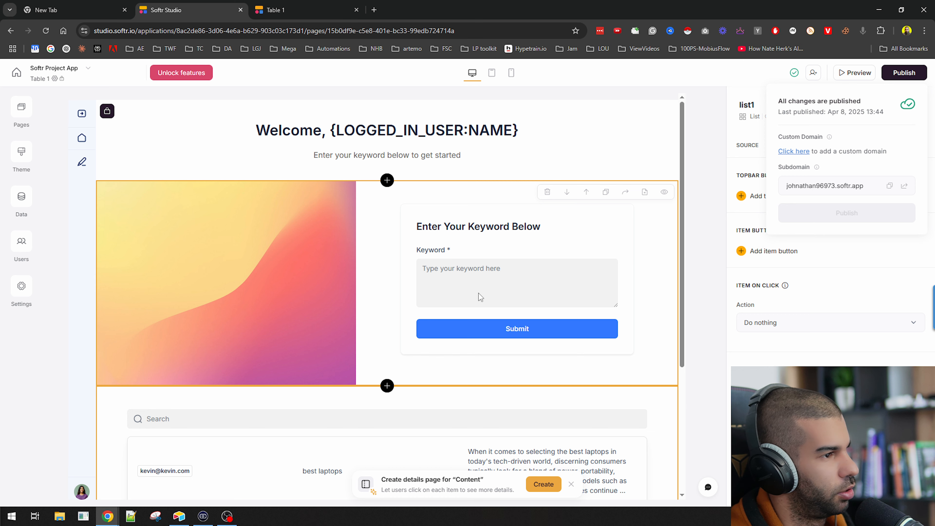
{"action": "left_click", "coordinate": [706, 133]}
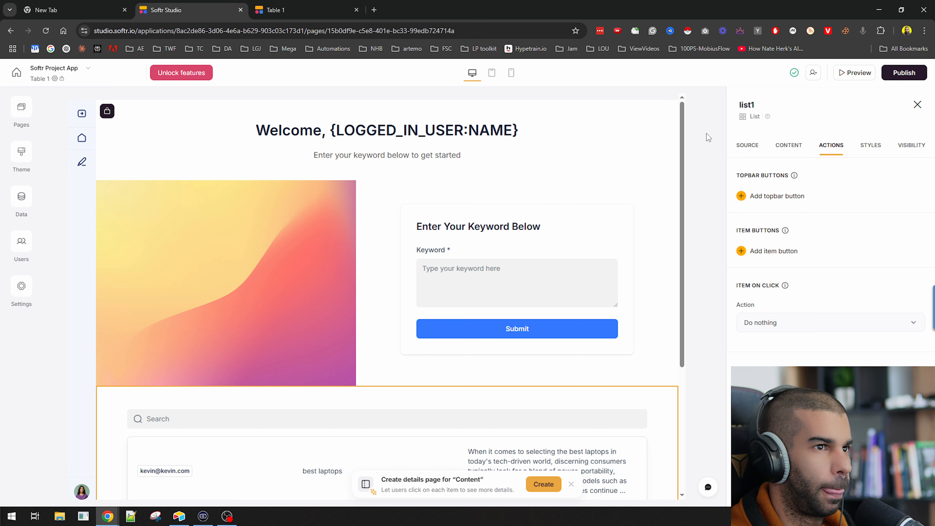
{"action": "scroll", "coordinate": [350, 332], "scroll_direction": "down", "scroll_amount": 5}
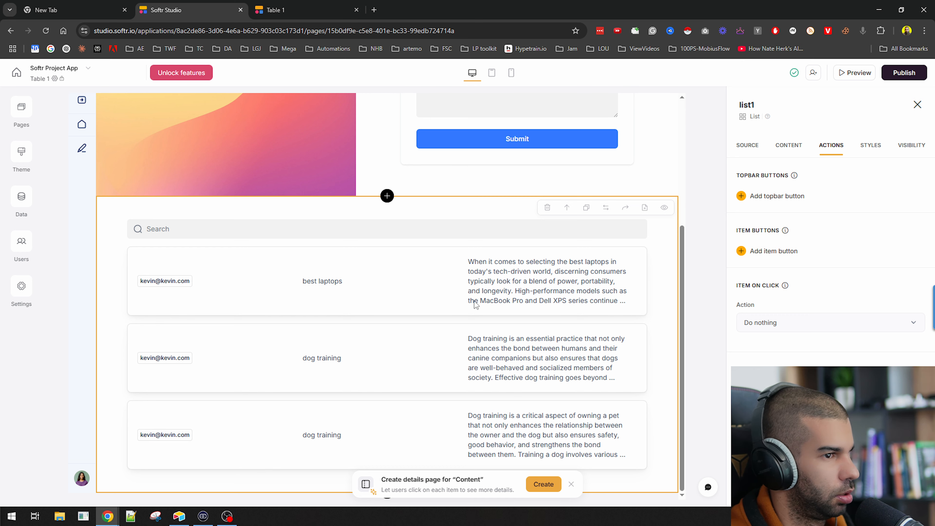
{"action": "key", "text": "alt+Tab"}
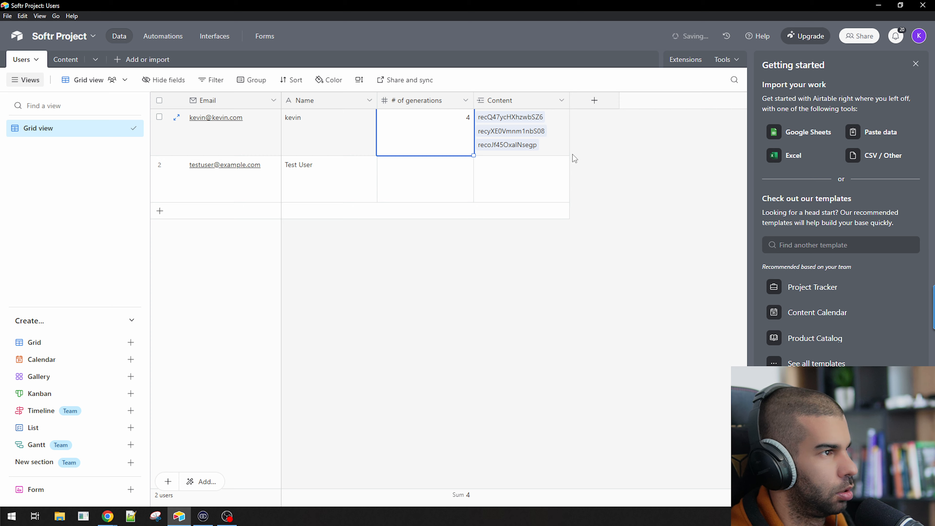
{"action": "key", "text": "alt+Tab"}
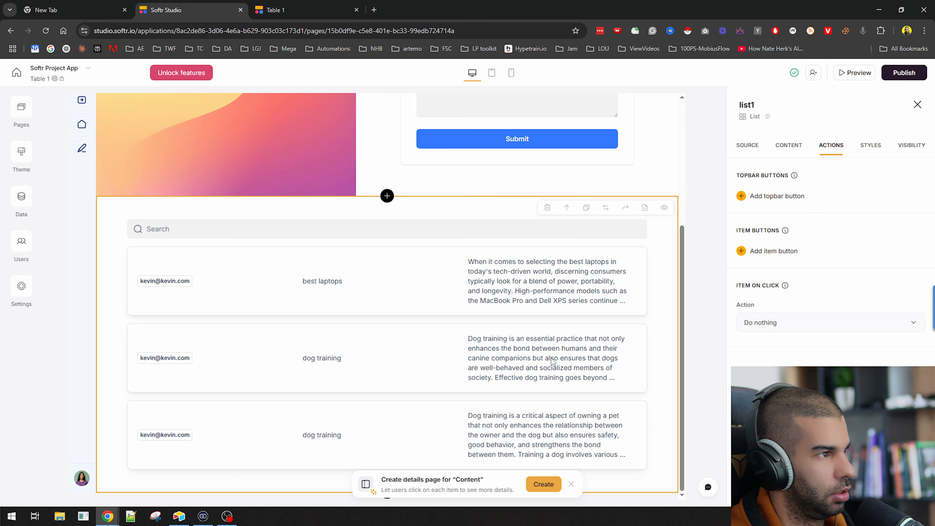
{"action": "key", "text": "alt+Tab"}
{"action": "key", "text": "Tab"}
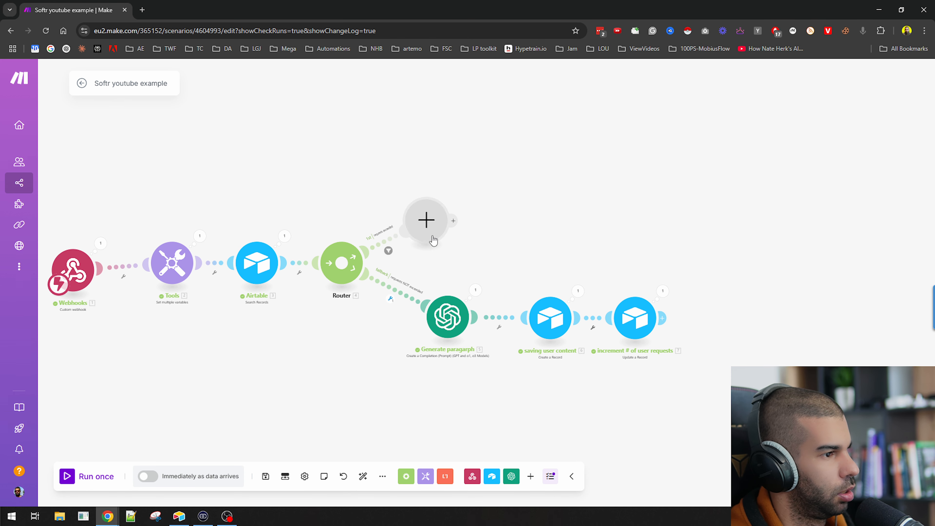
Clone the saving user content module and delete the empty placeholder module
{"action": "scroll", "coordinate": [428, 227], "scroll_direction": "down", "scroll_amount": 2}
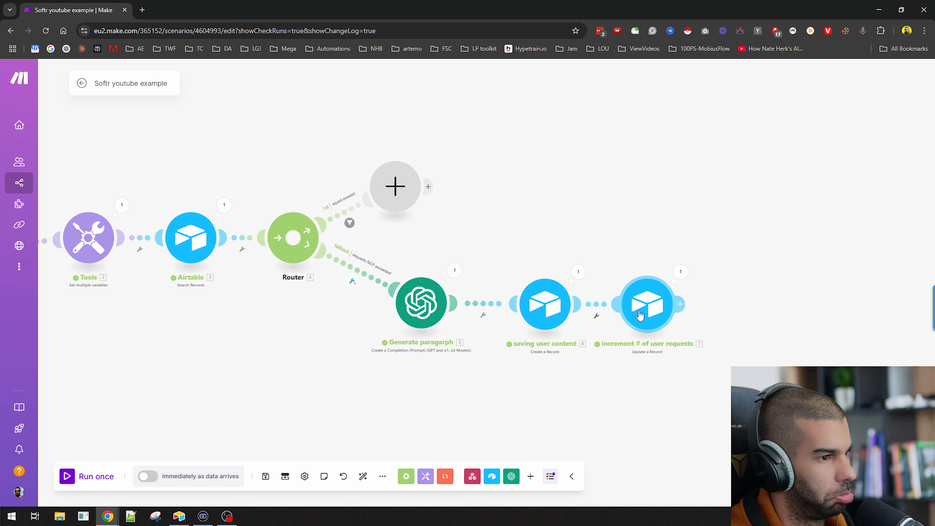
{"action": "scroll", "coordinate": [687, 322], "scroll_direction": "up", "scroll_amount": 3}
{"action": "scroll", "coordinate": [687, 323], "scroll_direction": "down", "scroll_amount": 3}
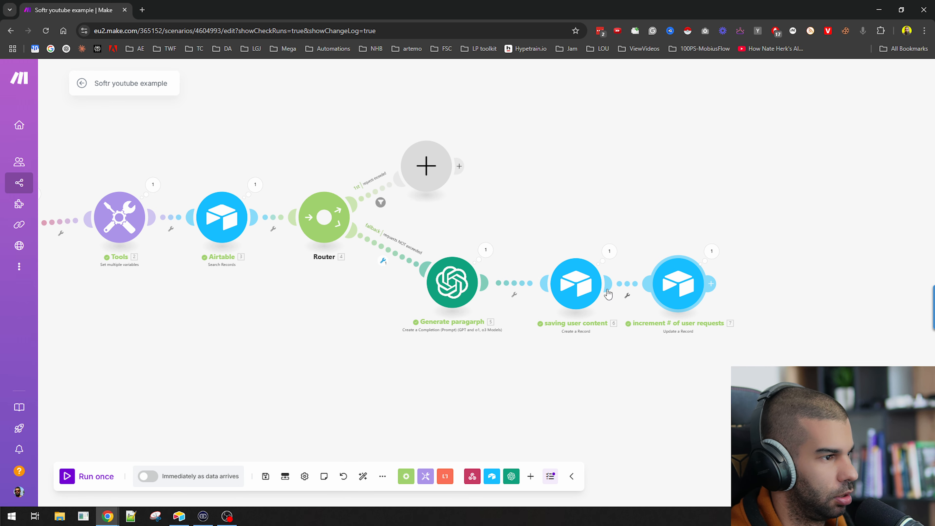
{"action": "right_click", "coordinate": [576, 289]}
{"action": "left_click", "coordinate": [607, 358]}
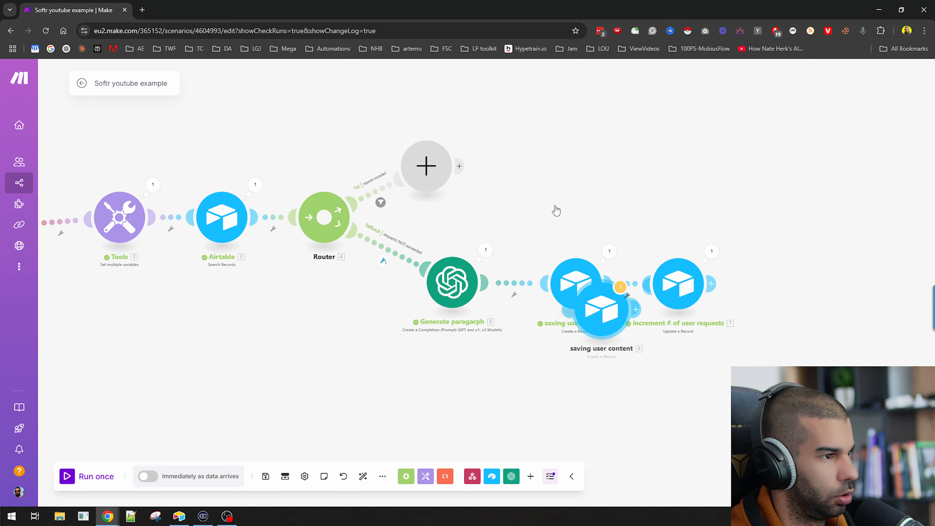
{"action": "right_click", "coordinate": [439, 173]}
{"action": "left_click", "coordinate": [474, 197]}
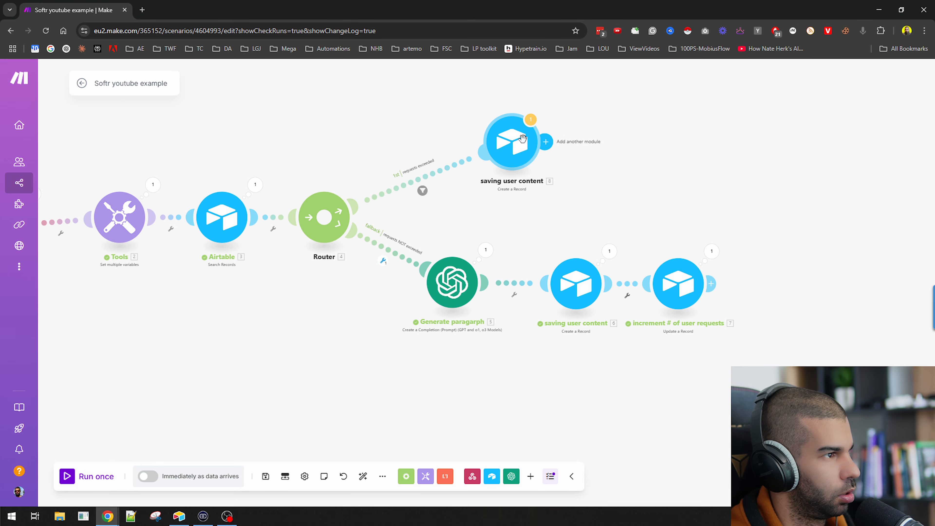
Remove the 5.result mapping from the cloned module's Generated Content field
{"action": "left_click", "coordinate": [517, 144]}
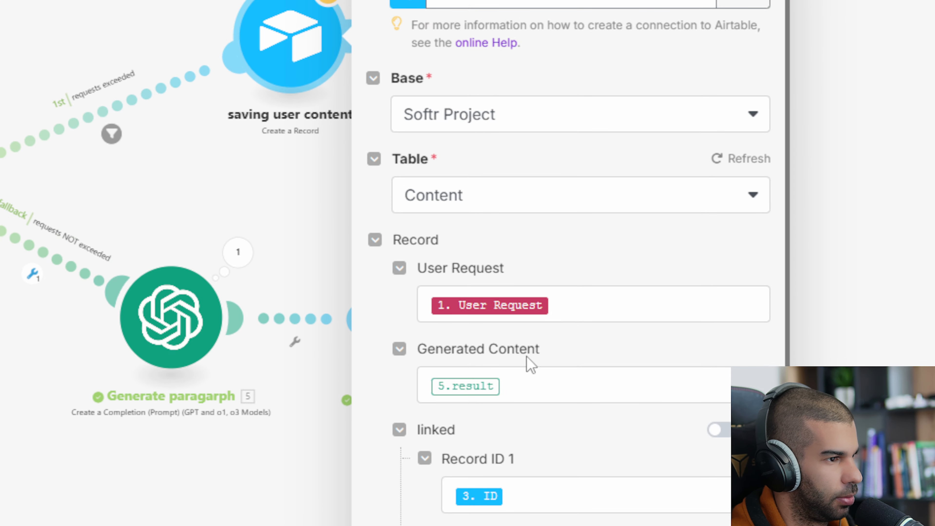
{"action": "left_click", "coordinate": [536, 394]}
{"action": "key", "text": "BackSpace"}
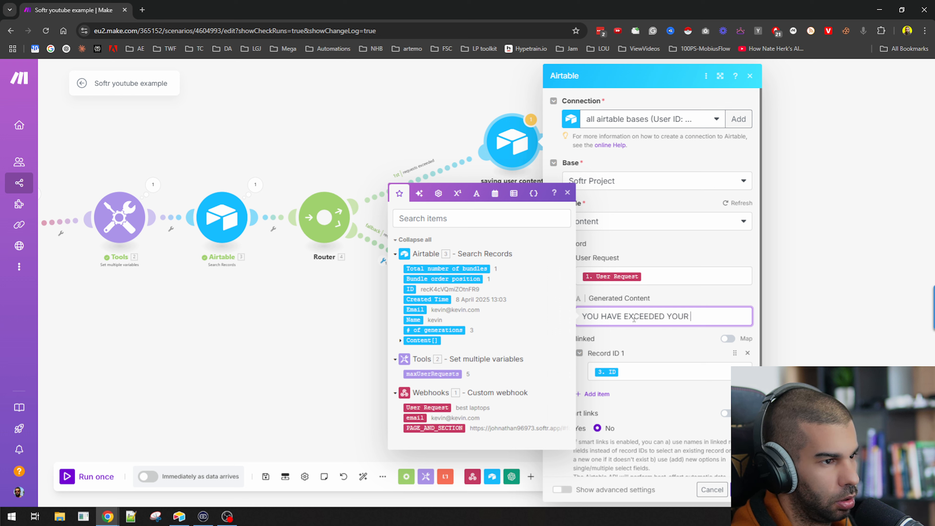
{"action": "type", "text": "ON THE"}
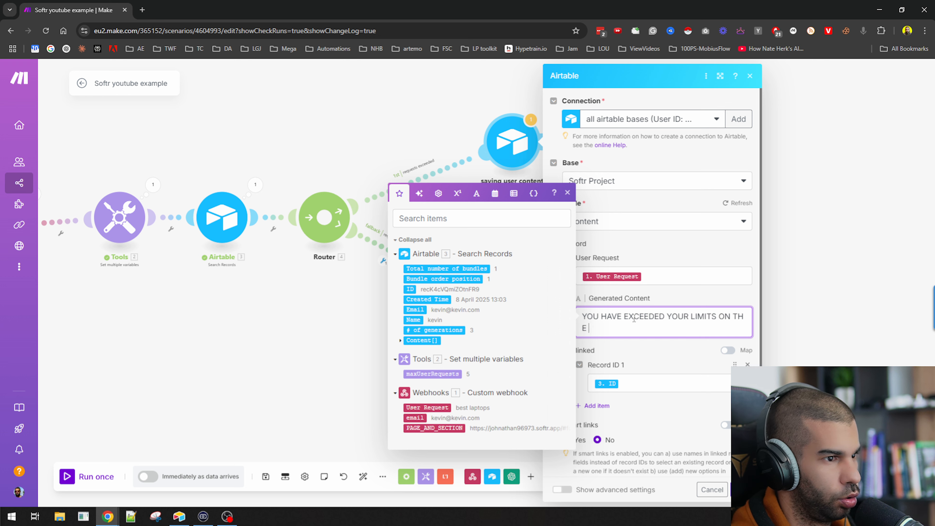
{"action": "key", "text": "BackSpace"}
{"action": "key", "text": "BackSpace"}
{"action": "key", "text": "BackSpace"}
{"action": "key", "text": "BackSpace"}
{"action": "key", "text": "BackSpace"}
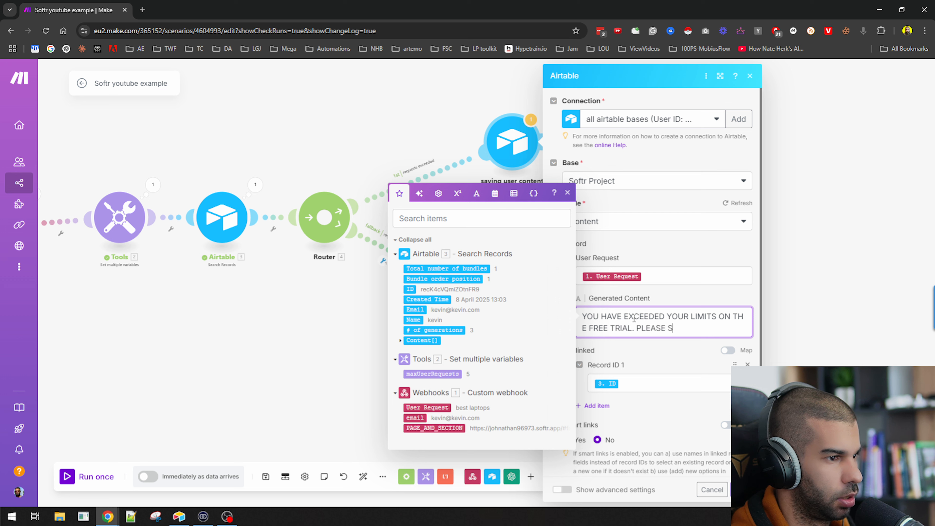
{"action": "left_click", "coordinate": [741, 489]}
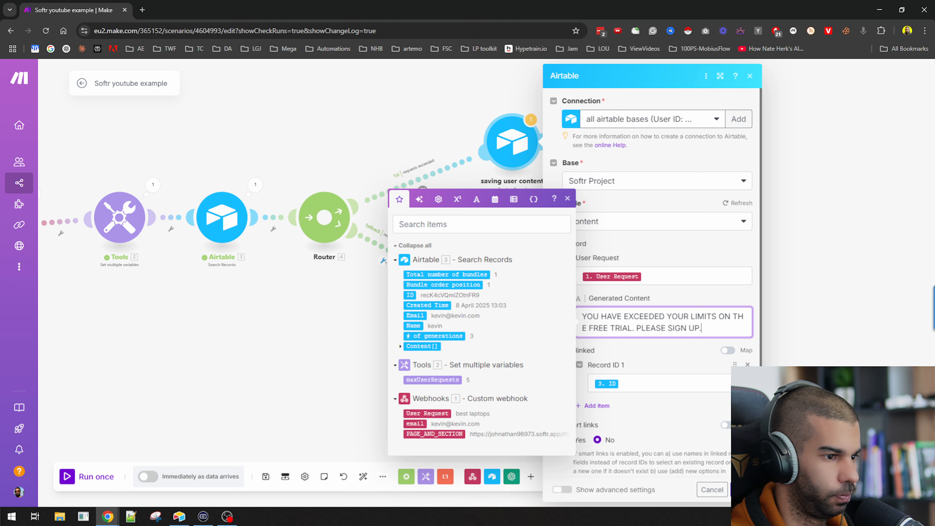
Rename the top module on the requests-exceeded branch to 'Error message'
{"action": "right_click", "coordinate": [510, 161]}
{"action": "left_click", "coordinate": [538, 195]}
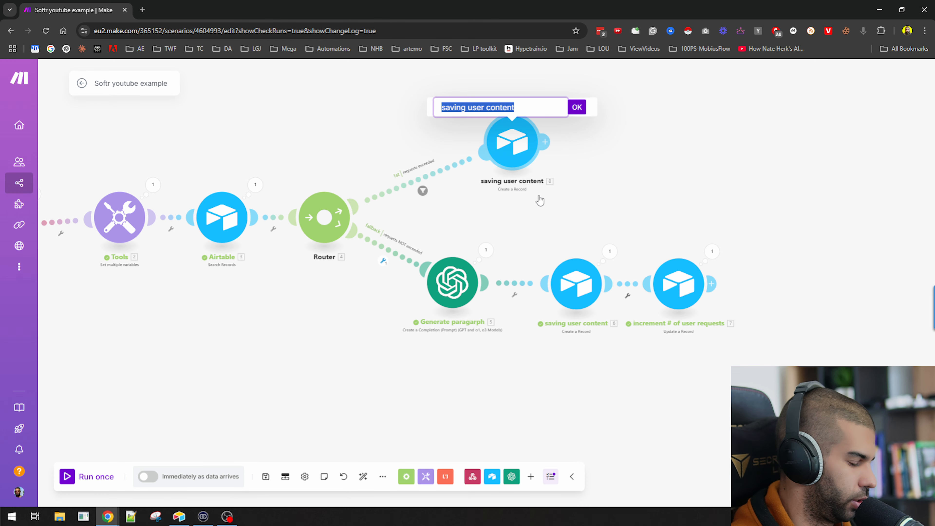
{"action": "type", "text": "eRROR"}
{"action": "key", "text": "ctrl+a"}
{"action": "key", "text": "ctrl+s"}
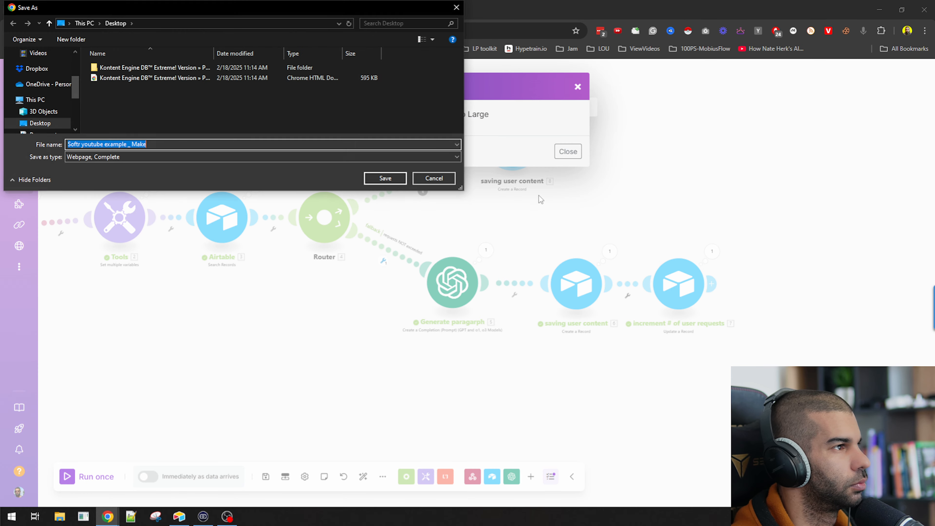
{"action": "key", "text": "Escape"}
{"action": "left_click", "coordinate": [568, 151]}
{"action": "right_click", "coordinate": [517, 146]}
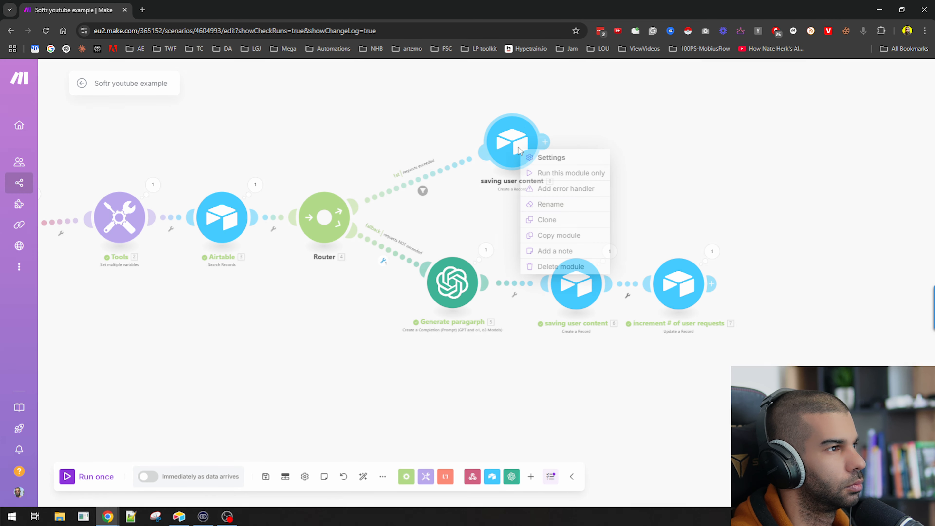
{"action": "left_click", "coordinate": [549, 204]}
{"action": "key", "text": "ctrl+a"}
{"action": "type", "text": "e"}
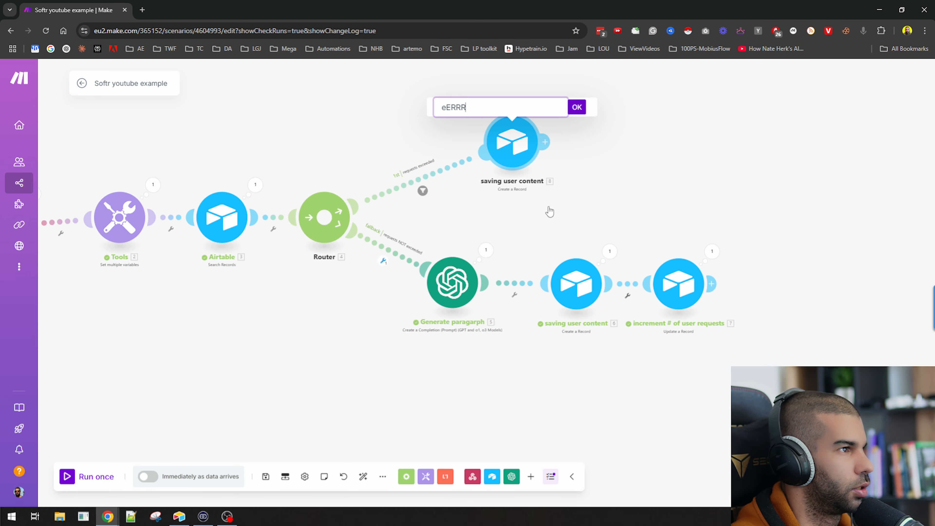
{"action": "type", "text": "ERRR"}
{"action": "key", "text": "ctrl+a"}
{"action": "key", "text": "BackSpace"}
{"action": "type", "text": "Er"}
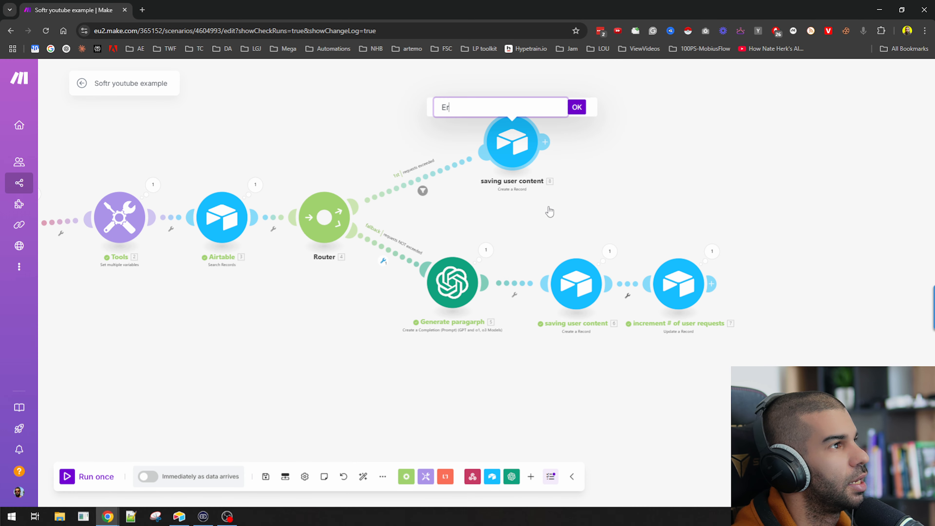
{"action": "type", "text": "ror message"}
{"action": "key", "text": "Return"}
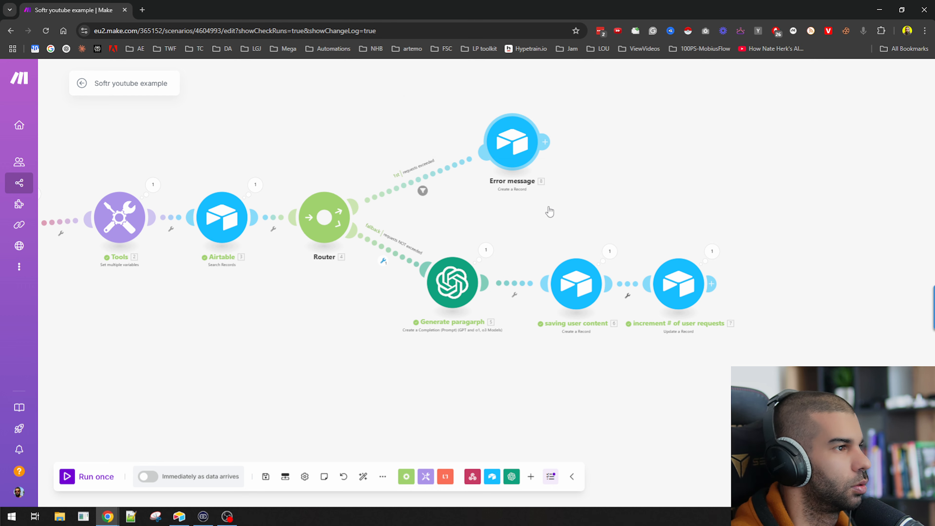
{"action": "scroll", "coordinate": [550, 211], "scroll_direction": "down", "scroll_amount": 3}
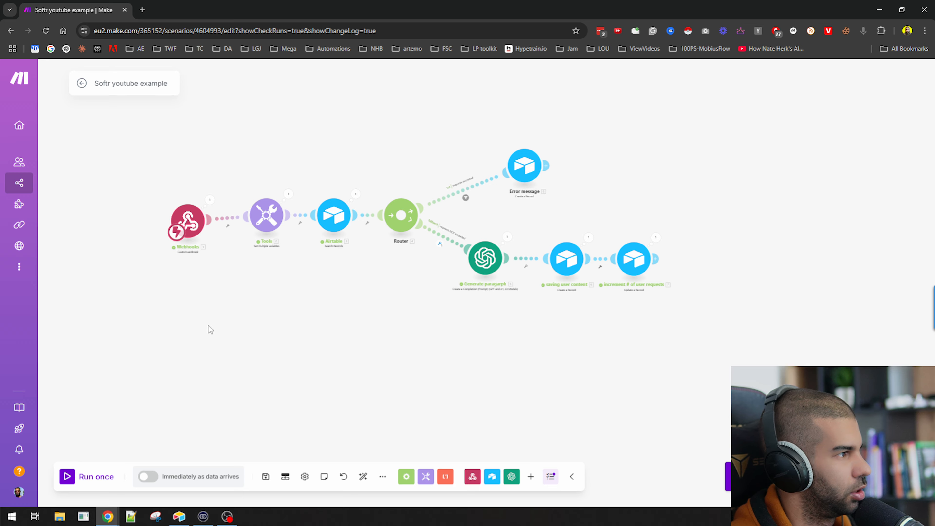
Reload the live app, try its missing Form page, and go back to the home page
{"action": "key", "text": "alt+Tab"}
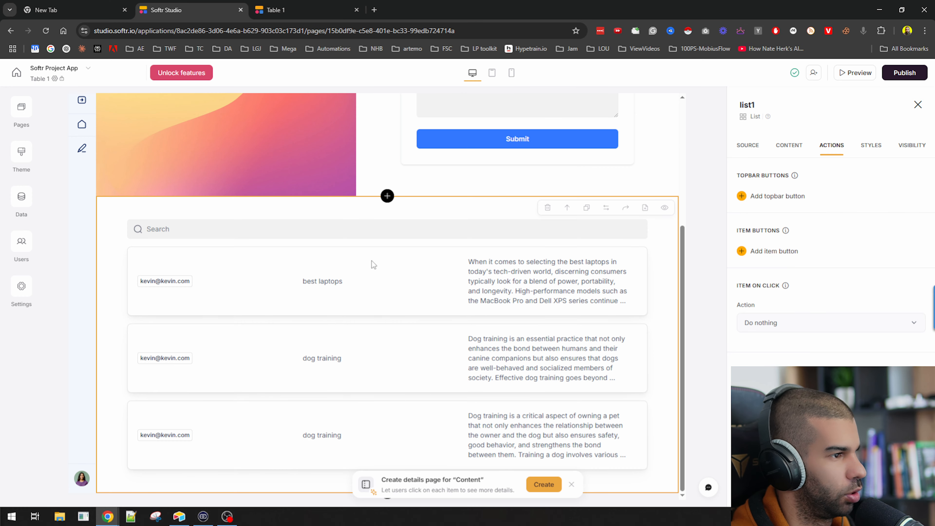
{"action": "key", "text": "ctrl+Tab"}
{"action": "key", "text": "ctrl+r"}
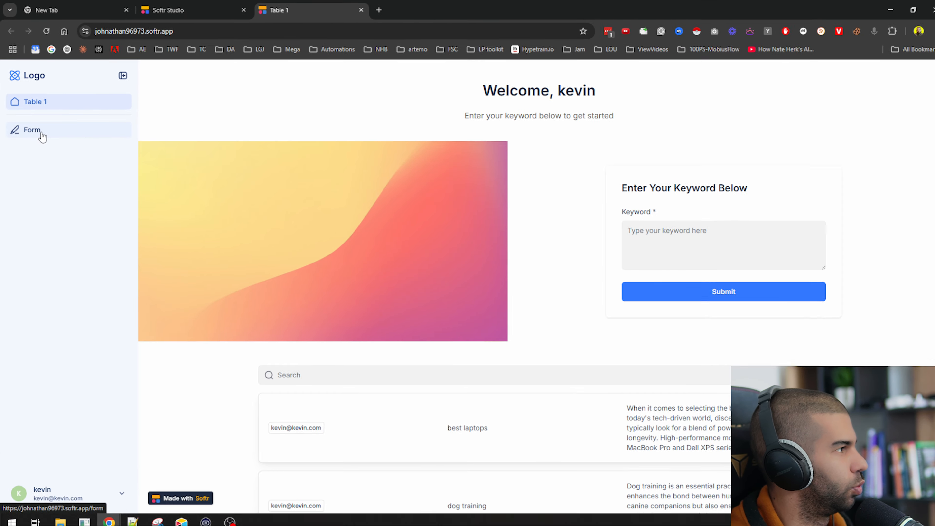
{"action": "left_click", "coordinate": [42, 133]}
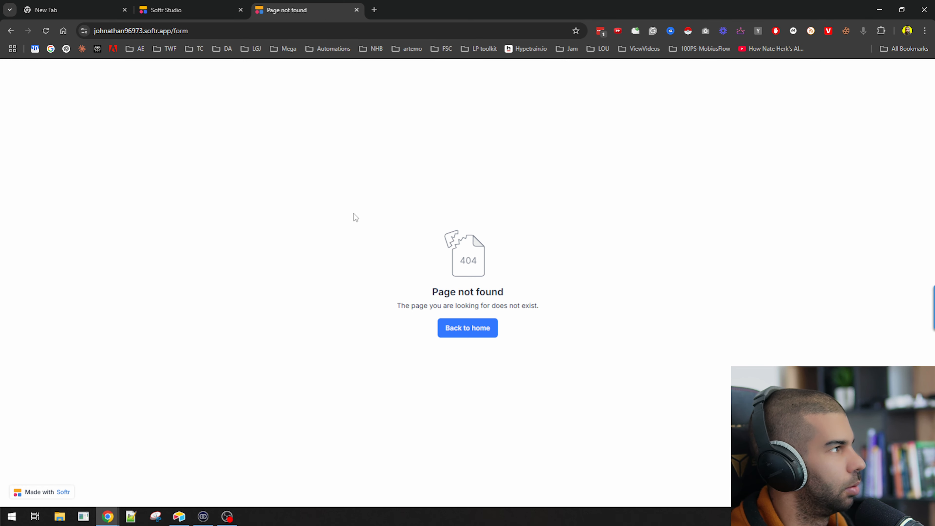
{"action": "key", "text": "alt+Left"}
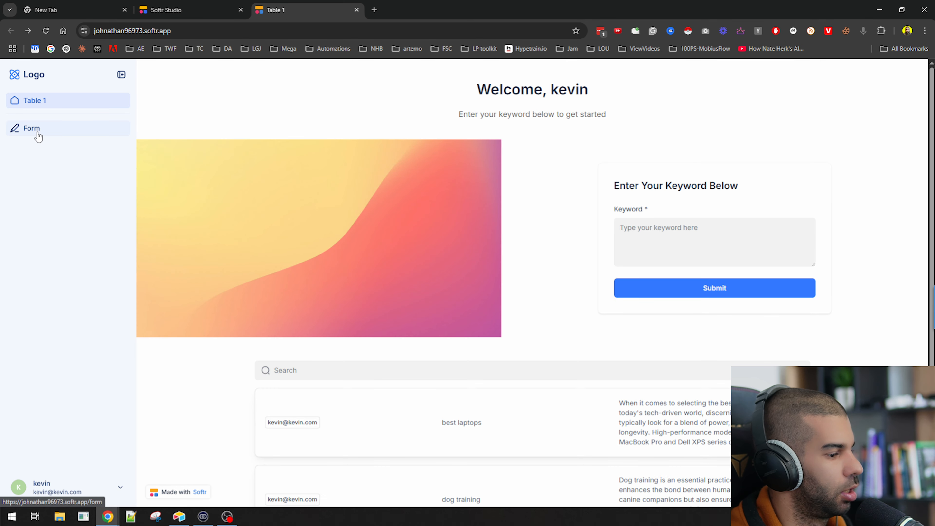
{"action": "left_click", "coordinate": [217, 6]}
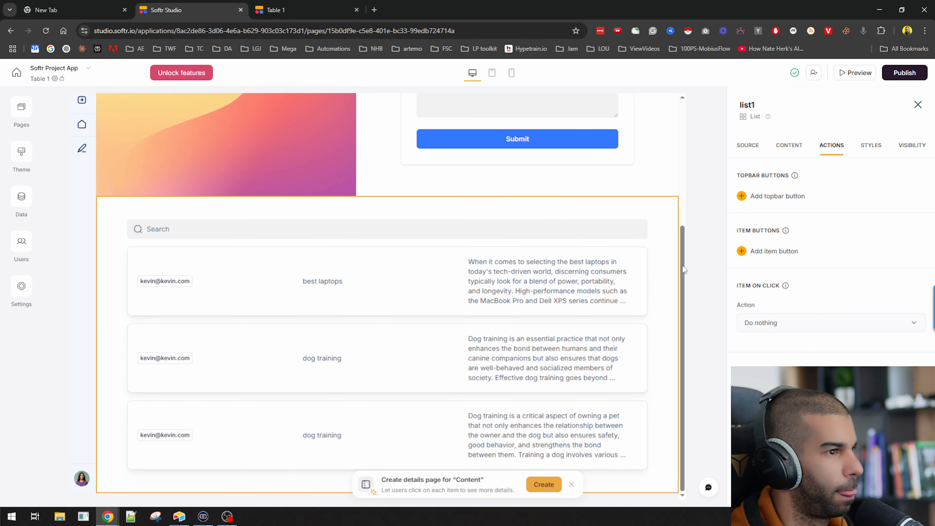
{"action": "scroll", "coordinate": [683, 270], "scroll_direction": "up", "scroll_amount": 5}
{"action": "left_click", "coordinate": [331, 6]}
Submit 'microphone' as the Keyword in the live app's form, then return to Studio
{"action": "left_click", "coordinate": [673, 231]}
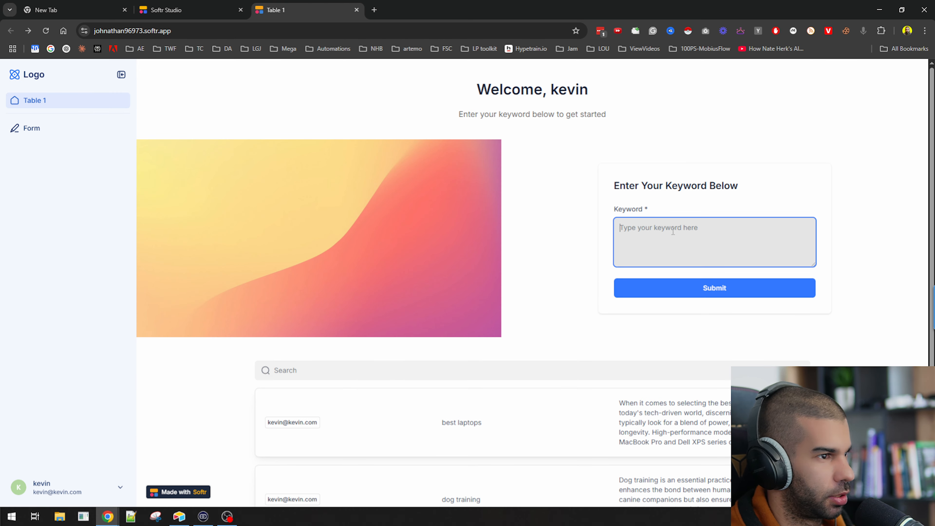
{"action": "scroll", "coordinate": [666, 225], "scroll_direction": "down", "scroll_amount": 3}
{"action": "scroll", "coordinate": [660, 230], "scroll_direction": "up", "scroll_amount": 3}
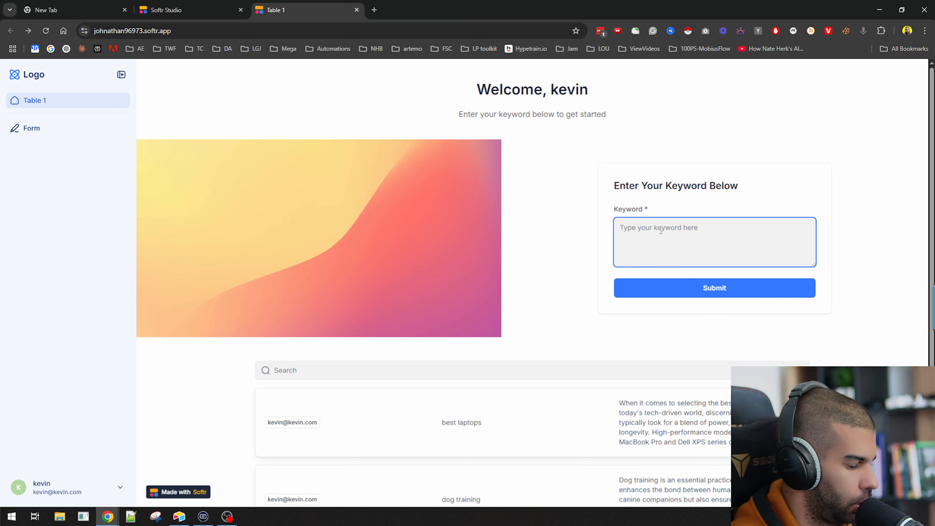
{"action": "type", "text": "microphone"}
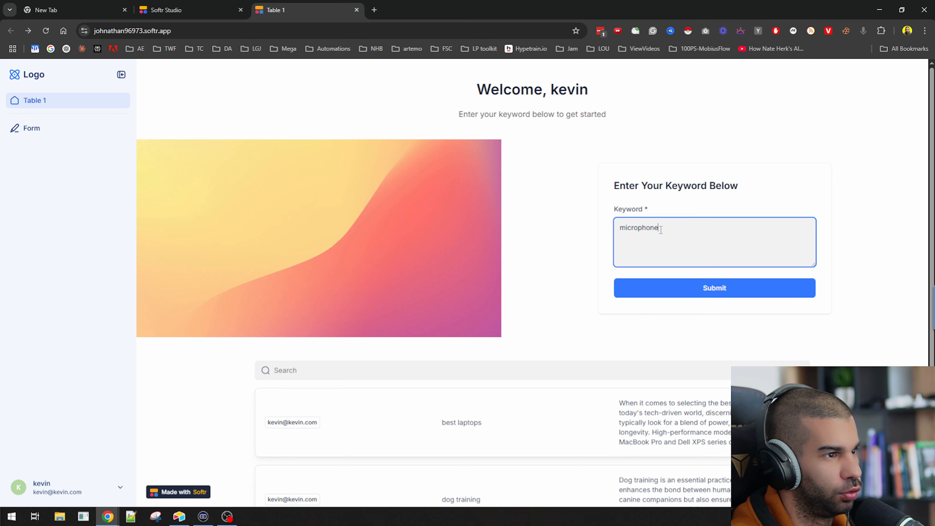
{"action": "left_click", "coordinate": [686, 298]}
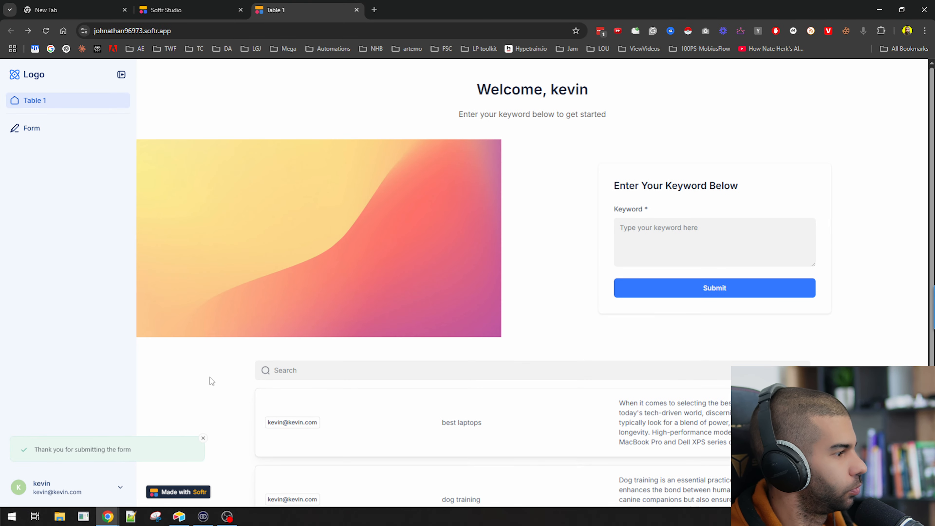
{"action": "scroll", "coordinate": [210, 377], "scroll_direction": "down", "scroll_amount": 3}
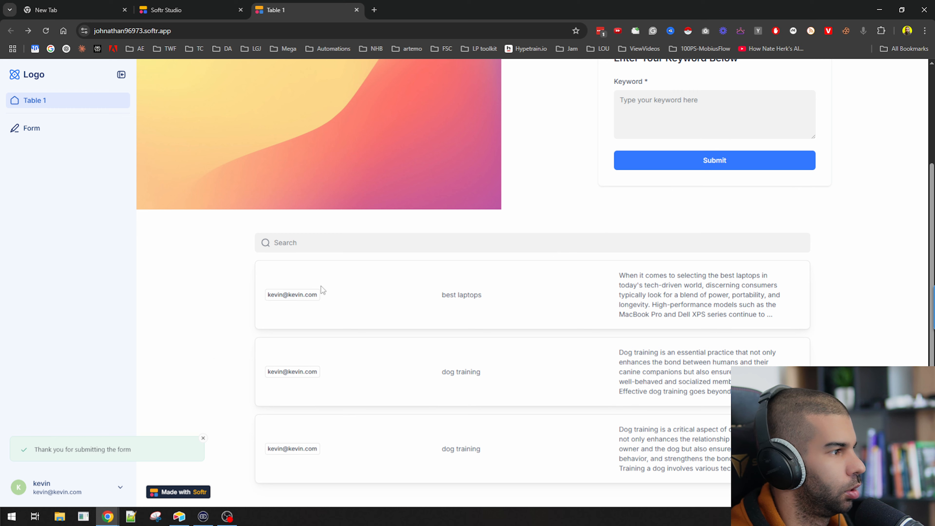
{"action": "left_click_drag", "start_coordinate": [274, 294], "coordinate": [292, 305]}
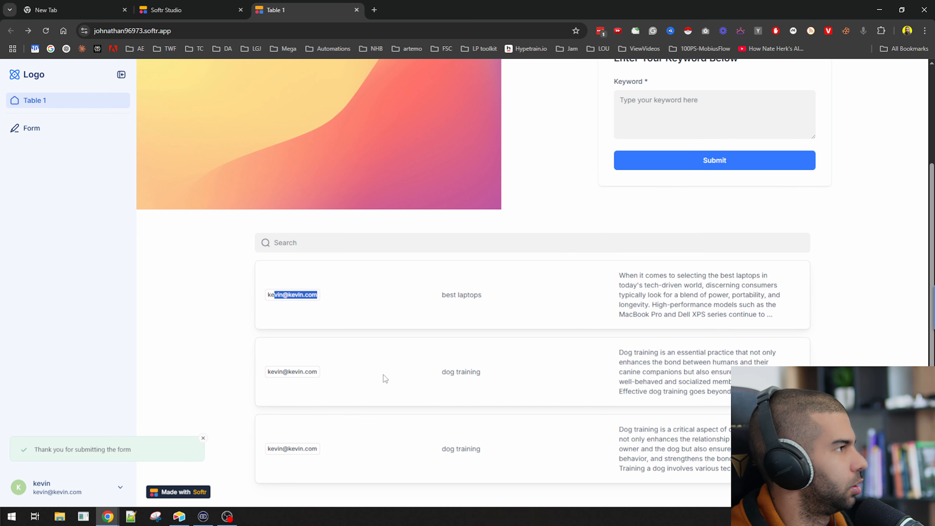
{"action": "left_click", "coordinate": [178, 8]}
{"action": "scroll", "coordinate": [259, 341], "scroll_direction": "down", "scroll_amount": 5}
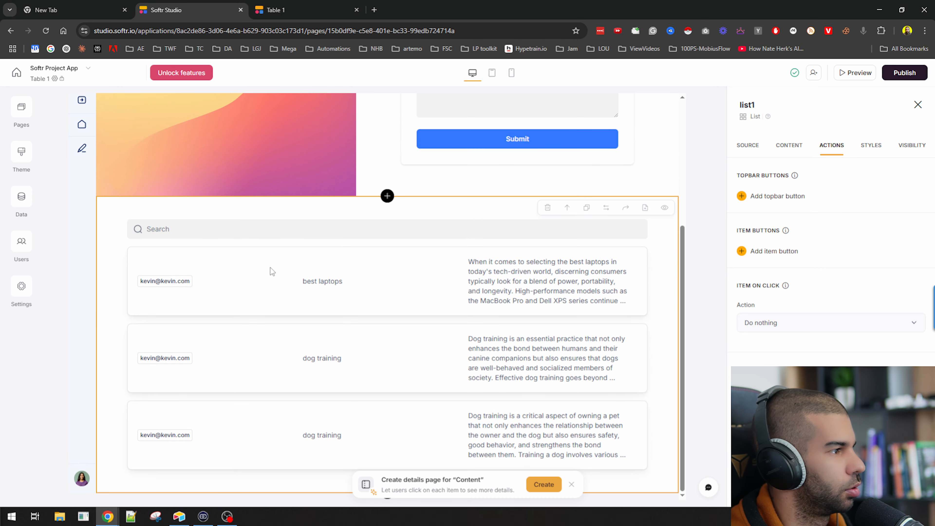
Delete the 'linked' field from the content list cards
{"action": "left_click", "coordinate": [745, 145]}
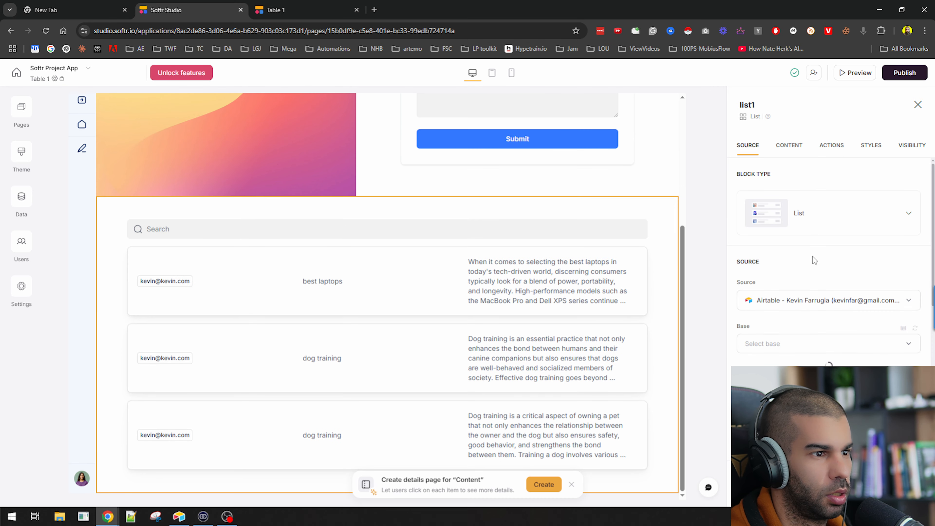
{"action": "left_click", "coordinate": [789, 145]}
{"action": "scroll", "coordinate": [827, 251], "scroll_direction": "down", "scroll_amount": 4}
{"action": "scroll", "coordinate": [699, 273], "scroll_direction": "up", "scroll_amount": 3}
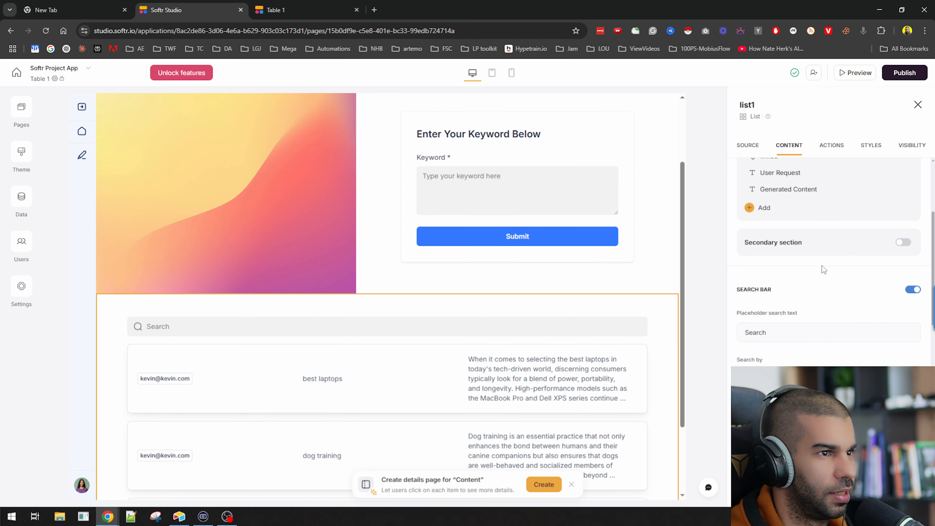
{"action": "scroll", "coordinate": [818, 267], "scroll_direction": "up", "scroll_amount": 2}
{"action": "scroll", "coordinate": [242, 343], "scroll_direction": "down", "scroll_amount": 1}
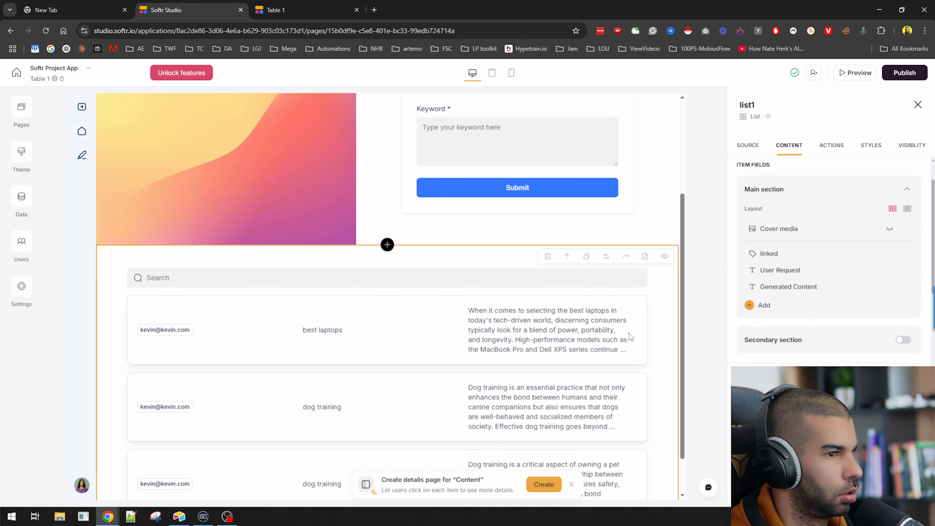
{"action": "scroll", "coordinate": [845, 328], "scroll_direction": "down", "scroll_amount": 4}
{"action": "scroll", "coordinate": [843, 317], "scroll_direction": "up", "scroll_amount": 4}
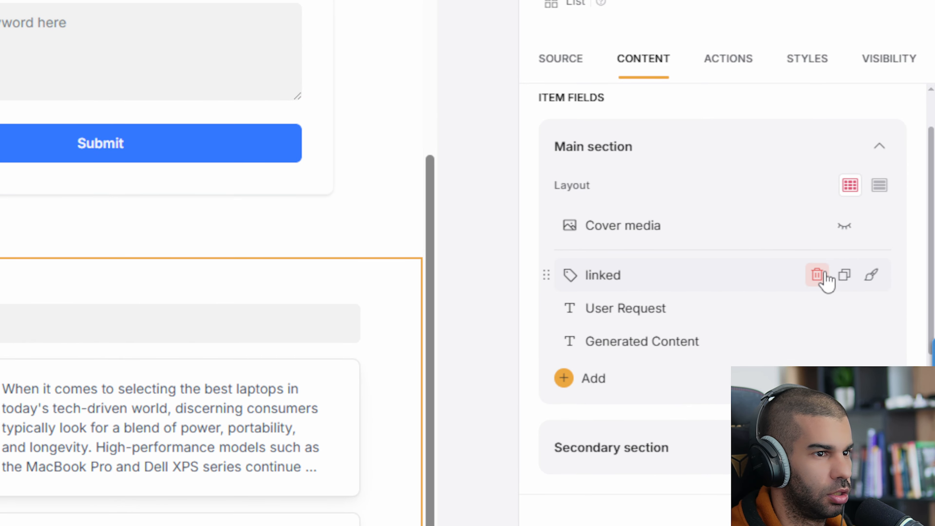
{"action": "left_click", "coordinate": [875, 253]}
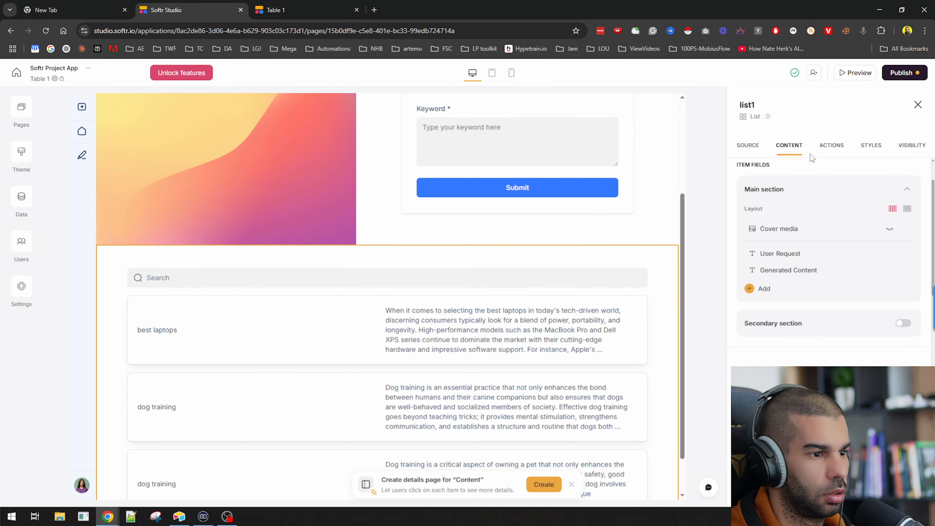
Publish the updated app and view it live
{"action": "left_click", "coordinate": [904, 72]}
{"action": "left_click", "coordinate": [844, 212]}
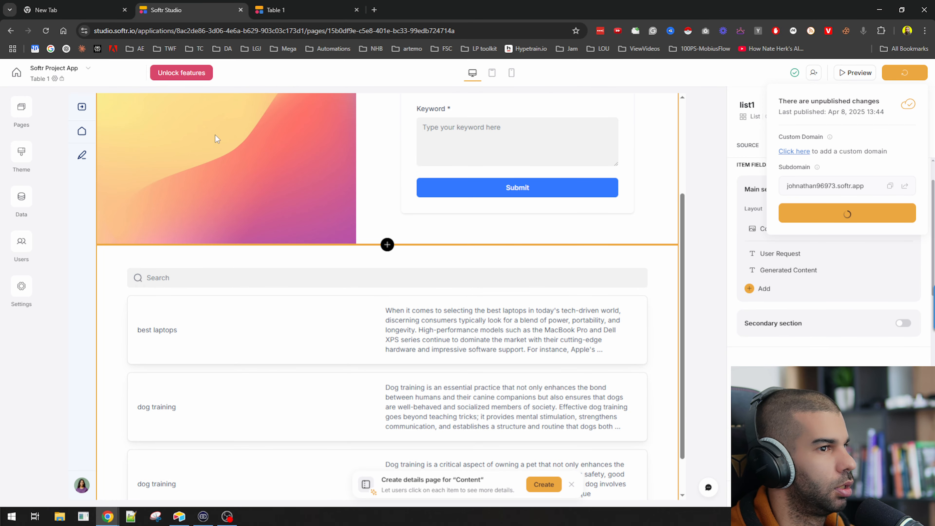
{"action": "left_click", "coordinate": [330, 10]}
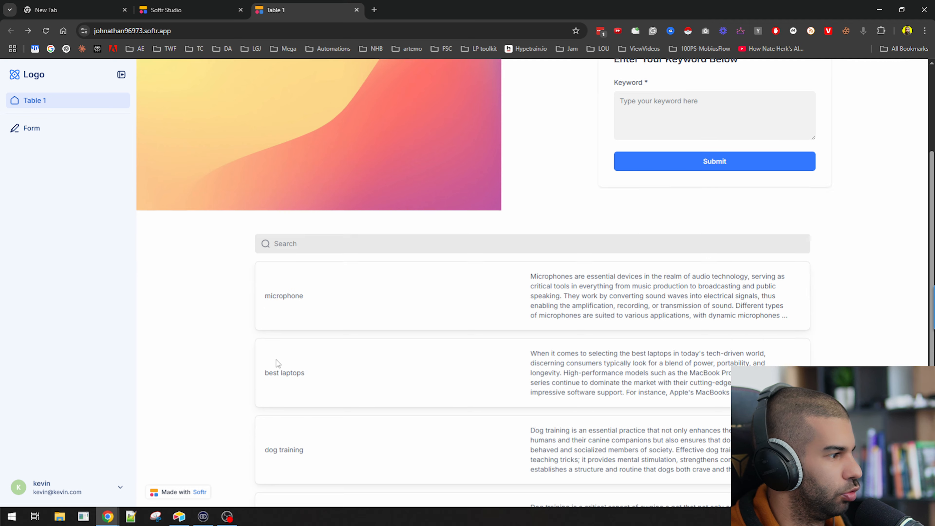
Inspect the new 'microphone' entry and its full generated description in the live app
{"action": "scroll", "coordinate": [274, 342], "scroll_direction": "down", "scroll_amount": 2}
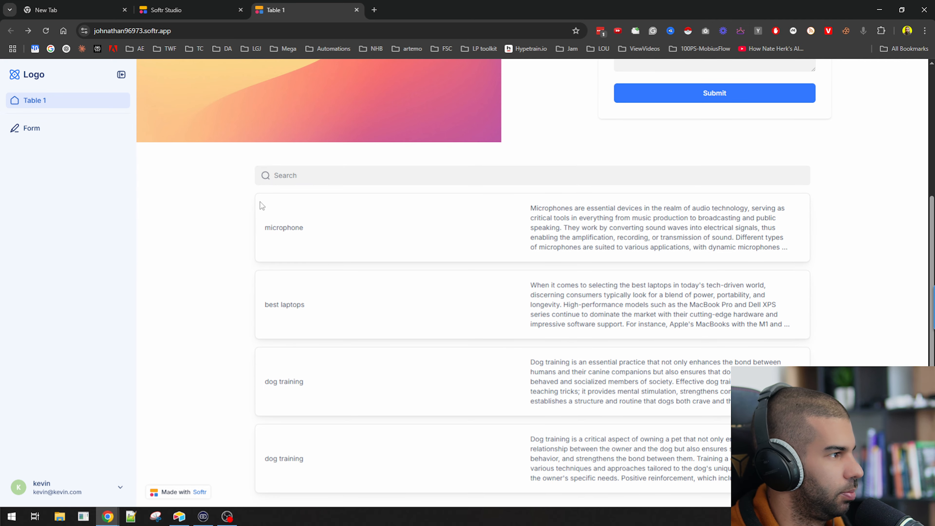
{"action": "left_click_drag", "start_coordinate": [241, 233], "coordinate": [373, 230]}
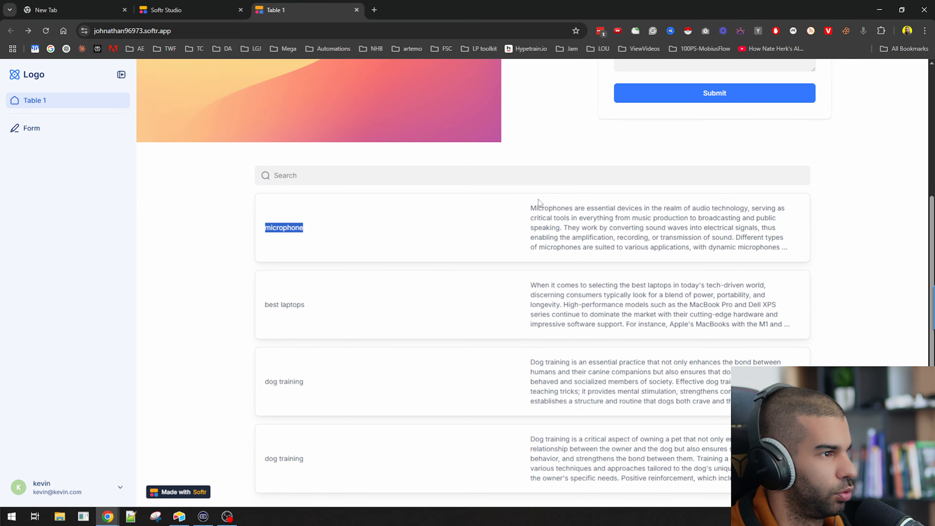
{"action": "left_click_drag", "start_coordinate": [539, 208], "coordinate": [741, 235]}
{"action": "left_click", "coordinate": [736, 230]}
{"action": "double_click", "coordinate": [724, 220]}
{"action": "left_click", "coordinate": [570, 227]}
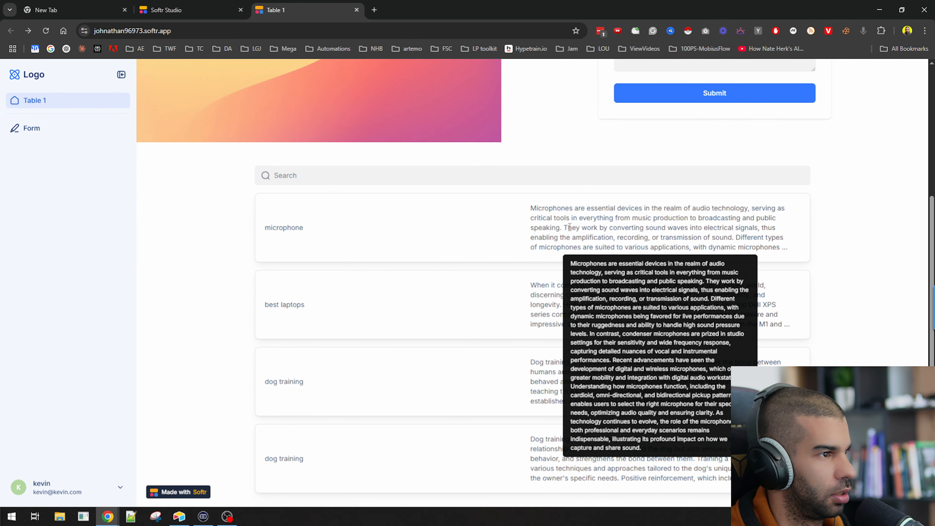
{"action": "double_click", "coordinate": [314, 226]}
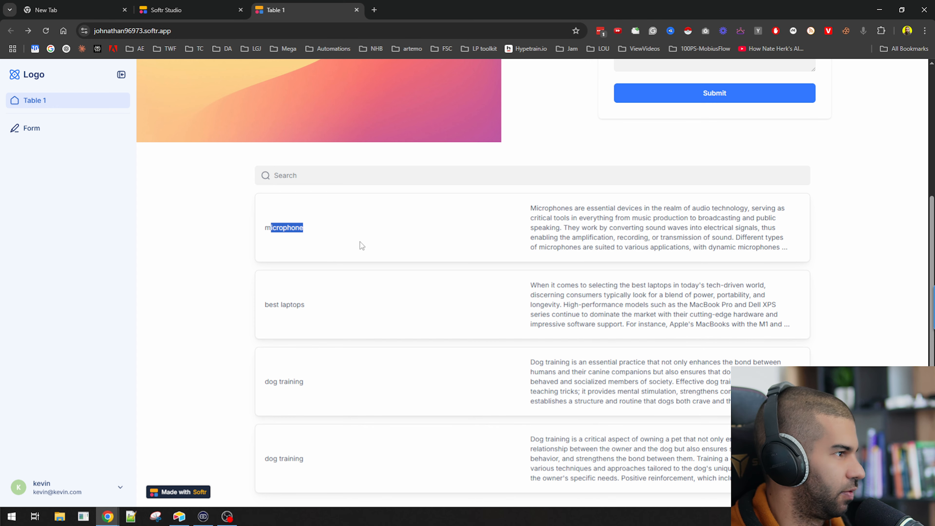
{"action": "left_click", "coordinate": [562, 218]}
{"action": "left_click", "coordinate": [565, 229]}
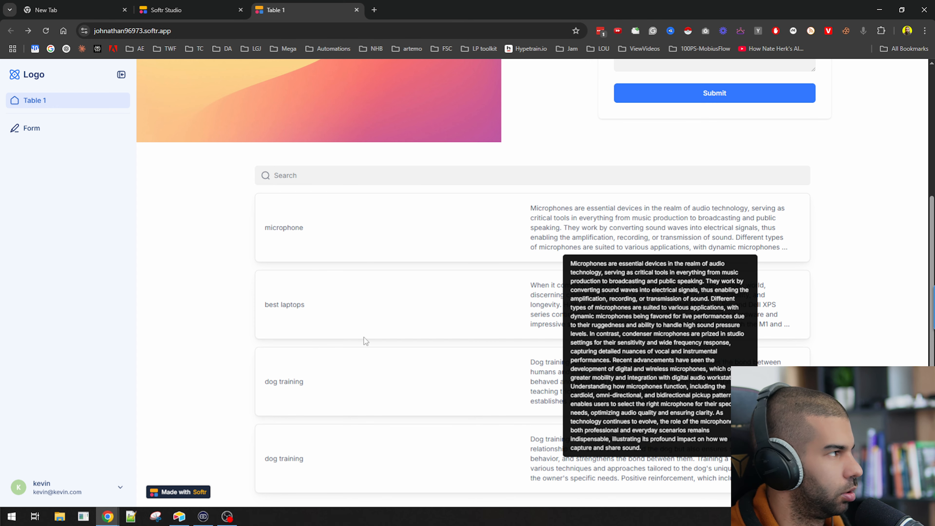
{"action": "left_click_drag", "start_coordinate": [549, 208], "coordinate": [797, 250]}
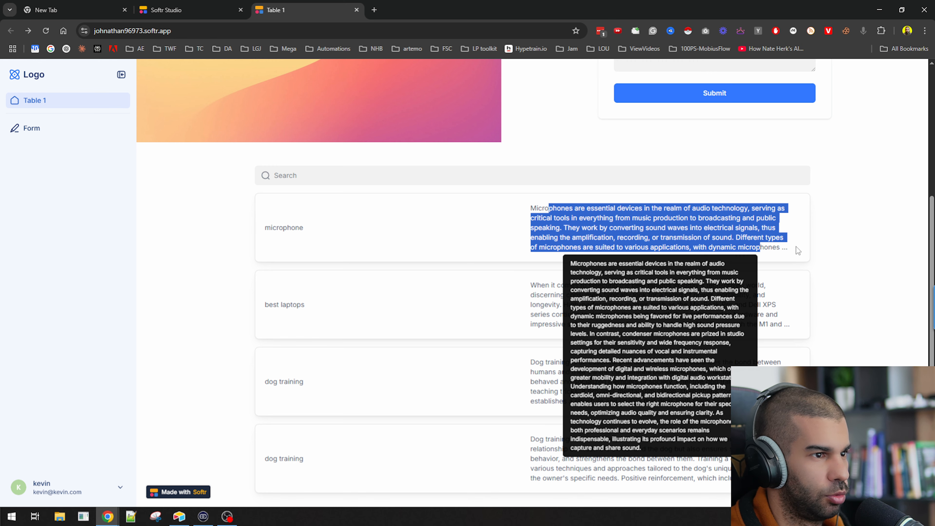
{"action": "left_click", "coordinate": [788, 247]}
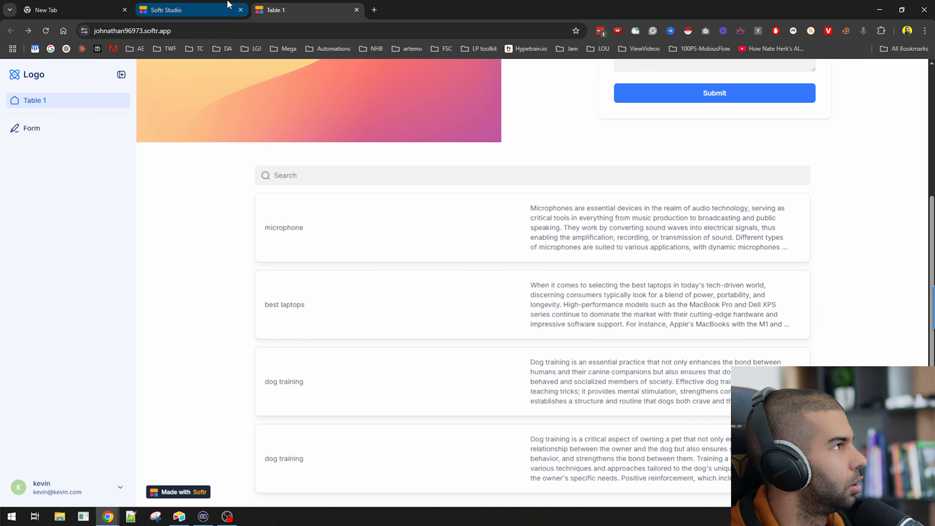
Add an Open item button linking each list item to a newly created Content details page
{"action": "left_click", "coordinate": [230, 7]}
{"action": "scroll", "coordinate": [561, 305], "scroll_direction": "down", "scroll_amount": 1}
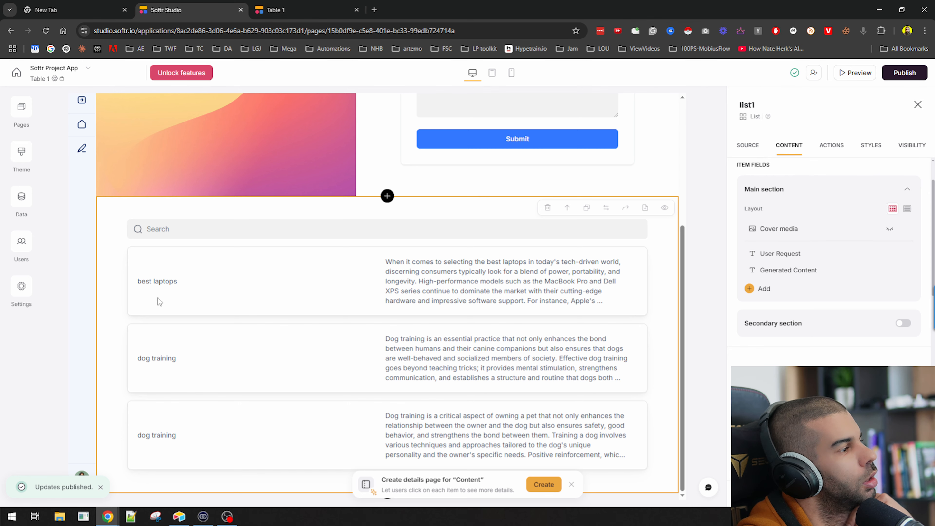
{"action": "scroll", "coordinate": [207, 321], "scroll_direction": "up", "scroll_amount": 5}
{"action": "scroll", "coordinate": [248, 313], "scroll_direction": "down", "scroll_amount": 5}
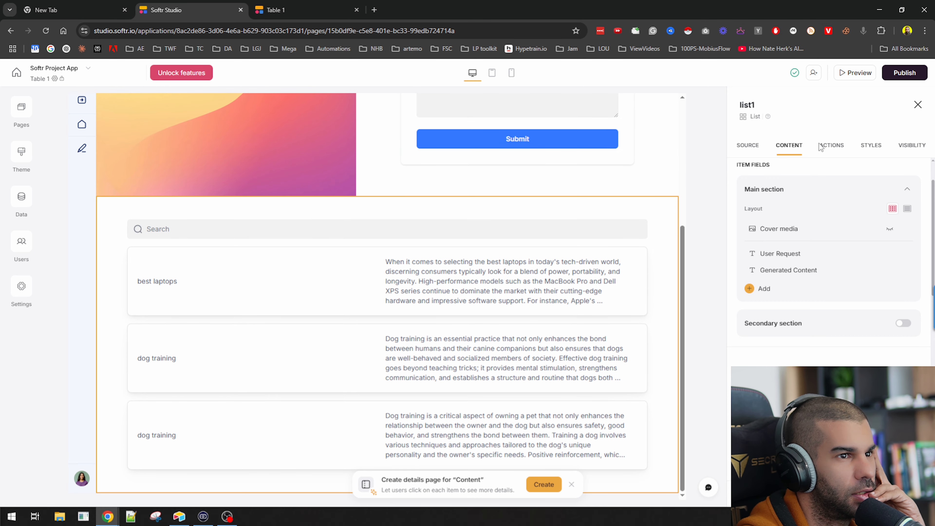
{"action": "left_click", "coordinate": [829, 146]}
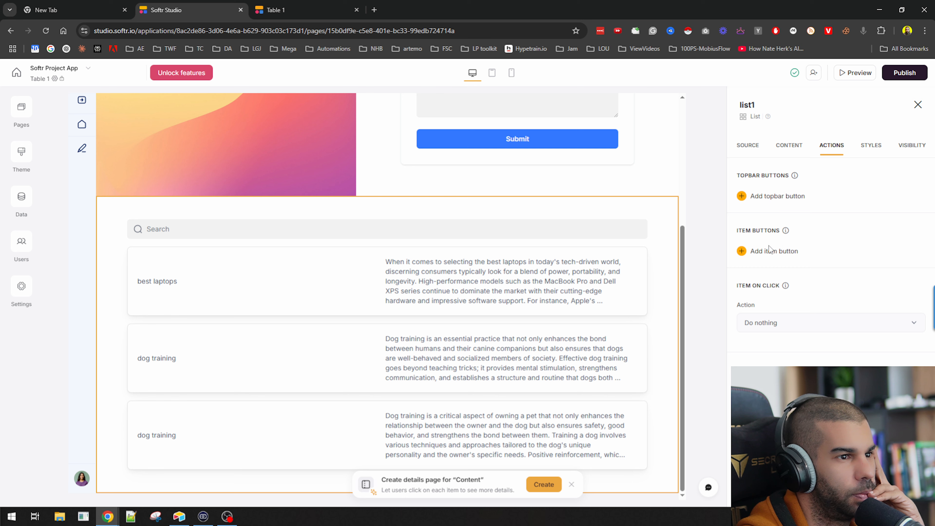
{"action": "left_click", "coordinate": [773, 251]}
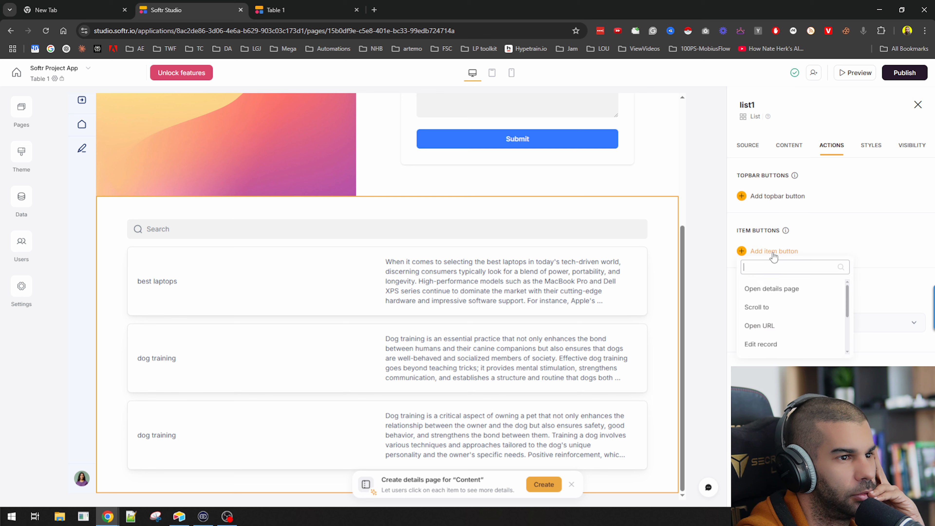
{"action": "left_click", "coordinate": [795, 292]}
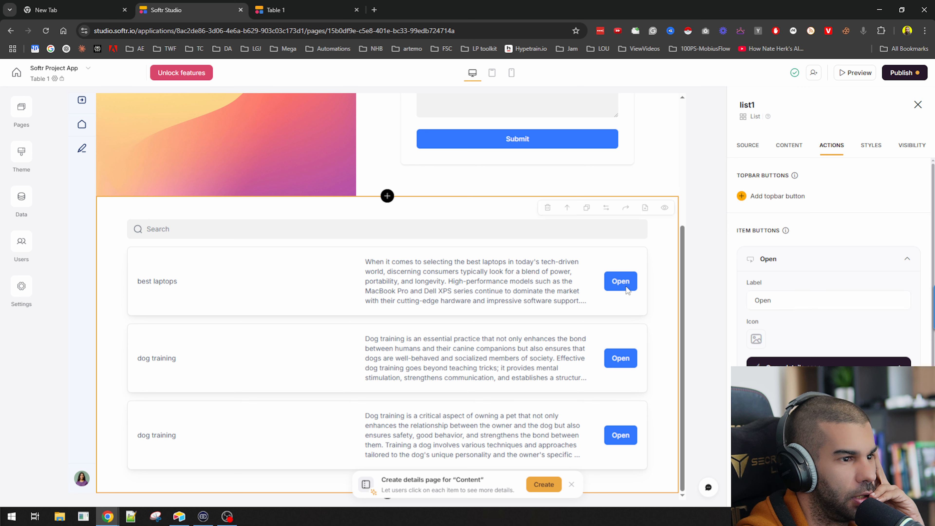
{"action": "scroll", "coordinate": [787, 324], "scroll_direction": "down", "scroll_amount": 3}
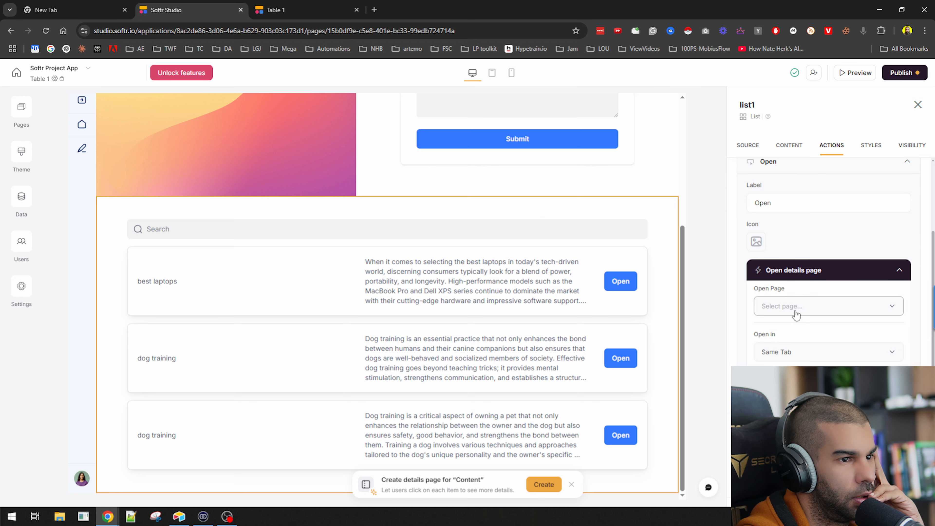
{"action": "left_click", "coordinate": [795, 313]}
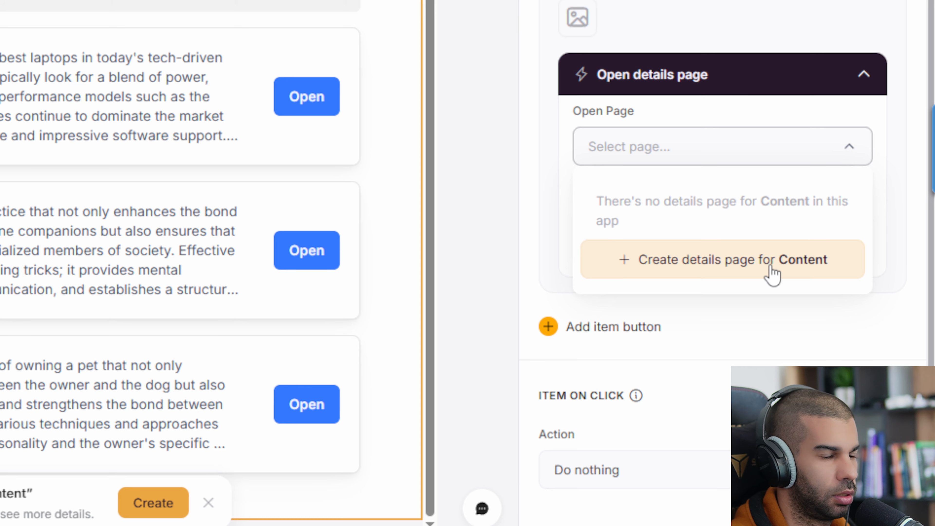
{"action": "left_click", "coordinate": [772, 275]}
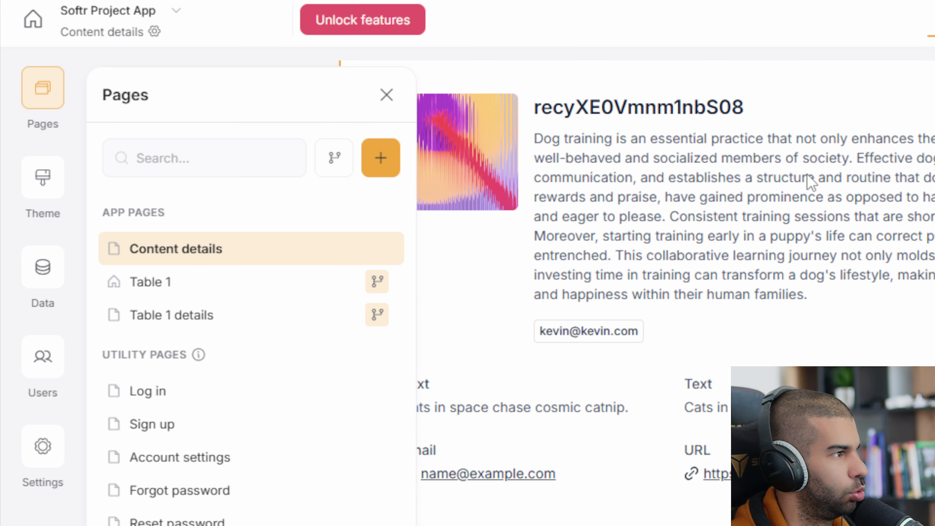
Hide the cover media and remove the recordId and linked fields from the details block
{"action": "left_click", "coordinate": [773, 188]}
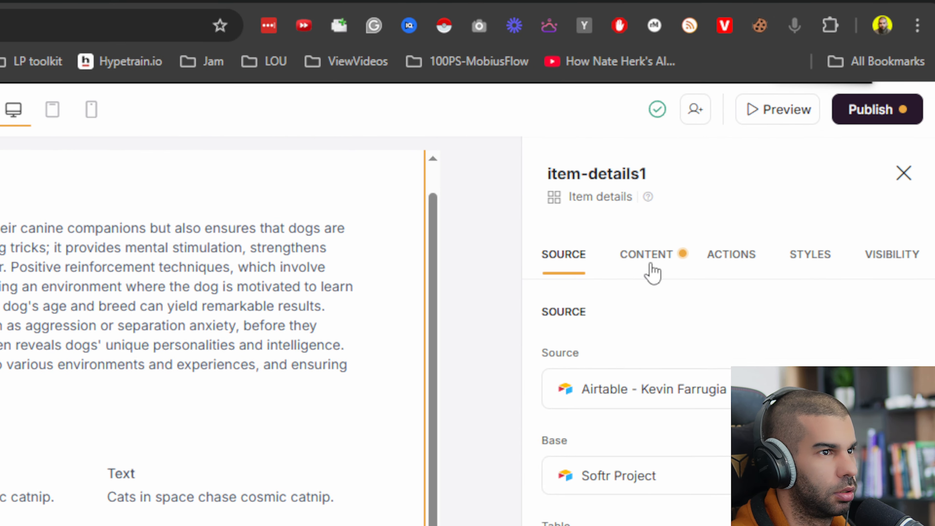
{"action": "left_click", "coordinate": [651, 272]}
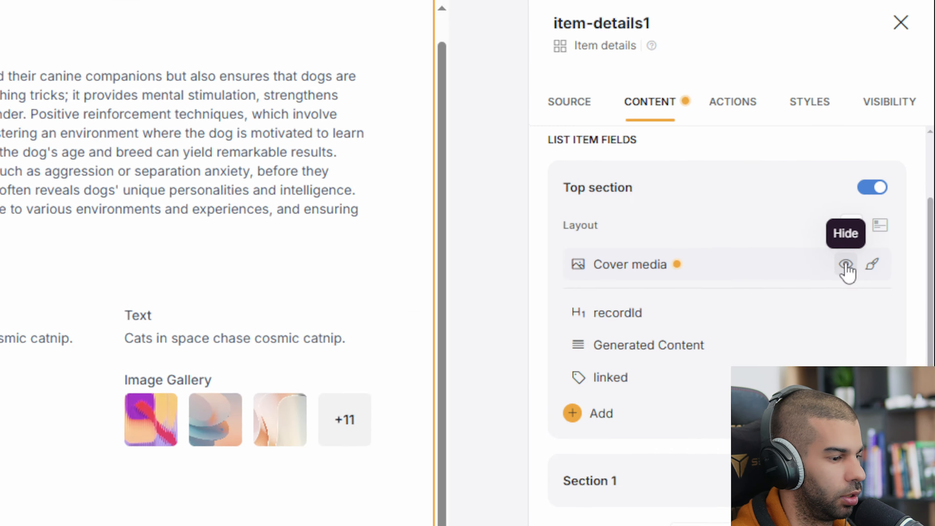
{"action": "left_click", "coordinate": [890, 229]}
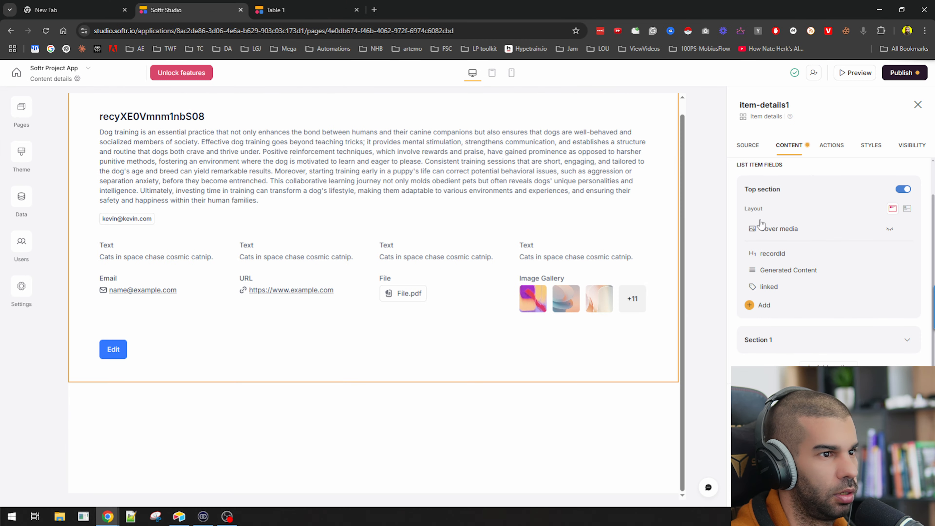
{"action": "mouse_move", "coordinate": [855, 258]}
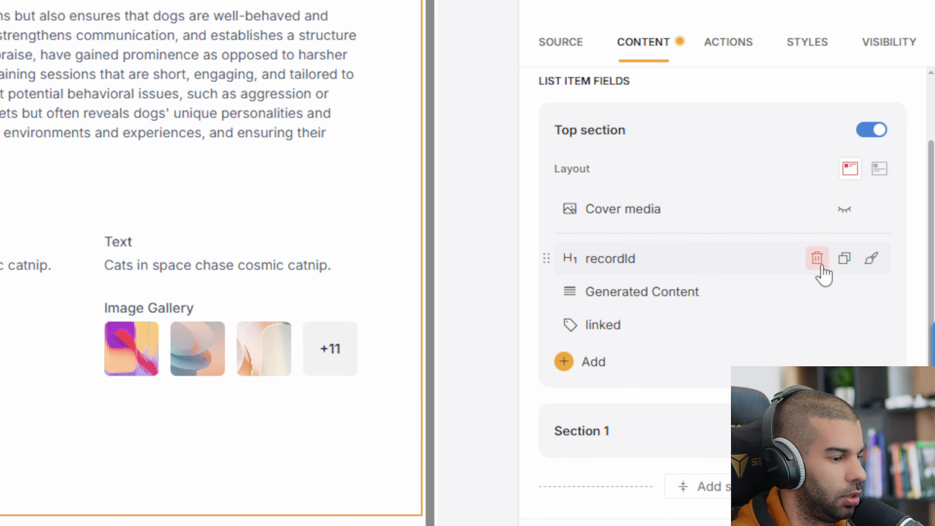
{"action": "left_click", "coordinate": [820, 266]}
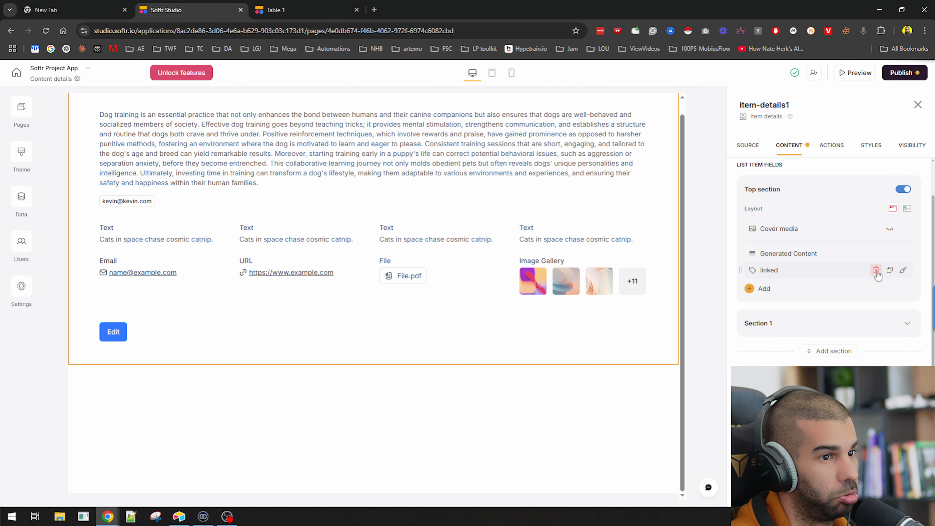
{"action": "left_click", "coordinate": [876, 270]}
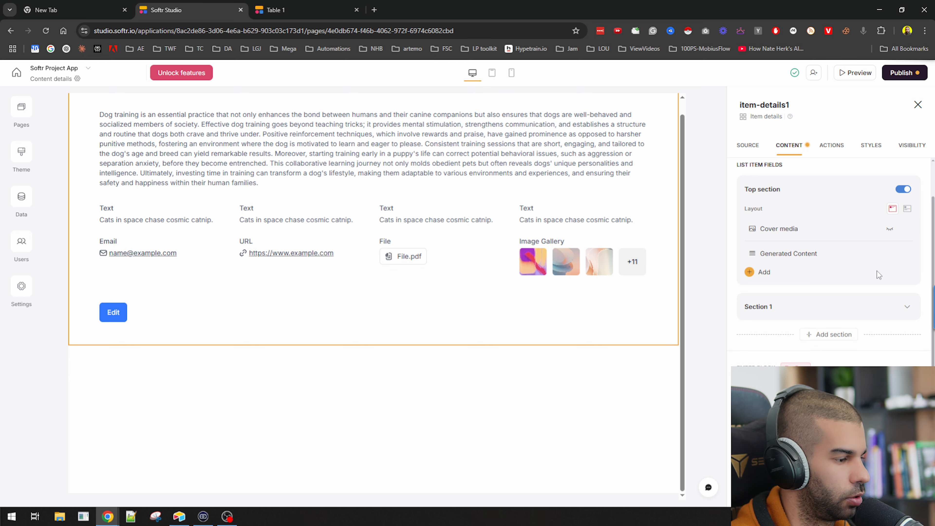
Delete Section 1 and all of its fields
{"action": "left_click", "coordinate": [906, 306]}
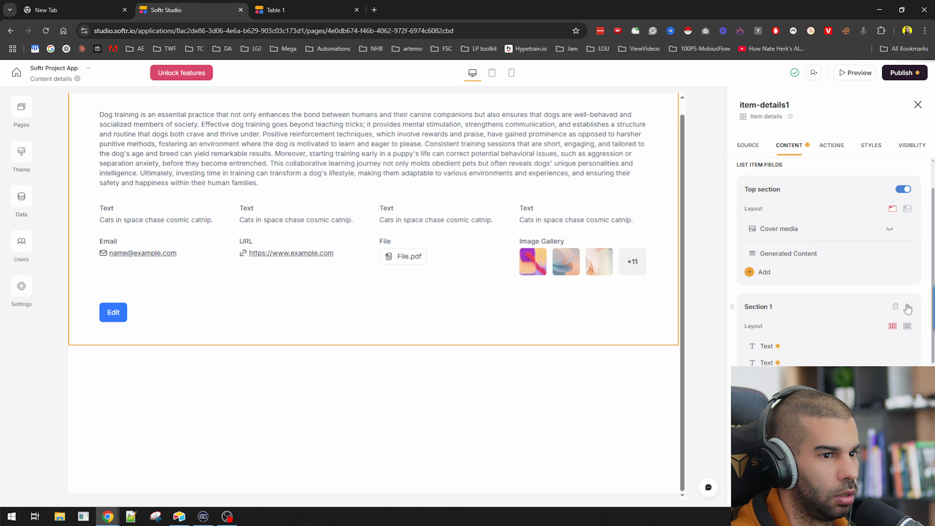
{"action": "scroll", "coordinate": [825, 294], "scroll_direction": "down", "scroll_amount": 1}
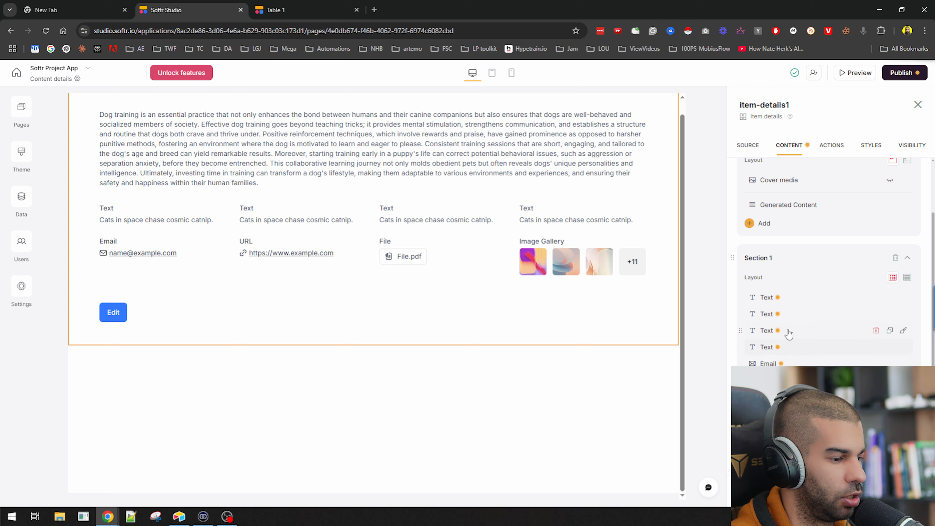
{"action": "left_click", "coordinate": [894, 259]}
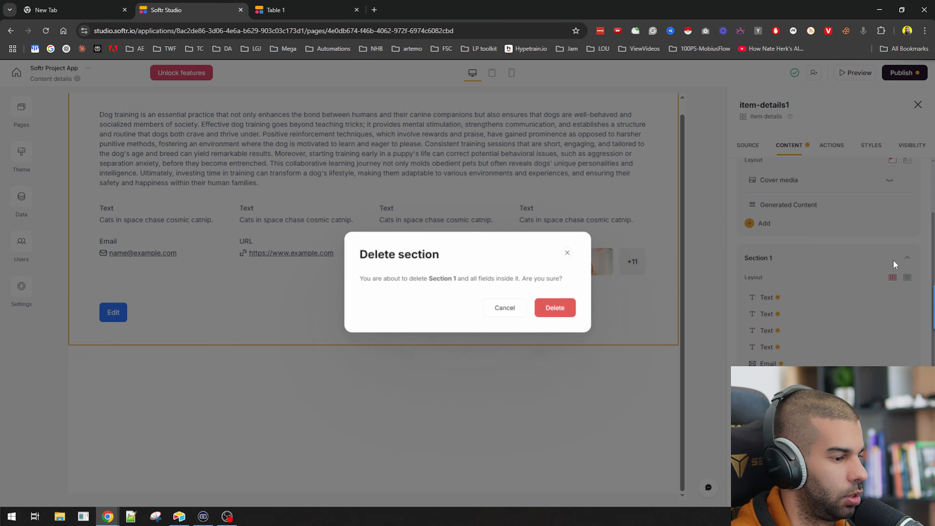
{"action": "left_click", "coordinate": [567, 308]}
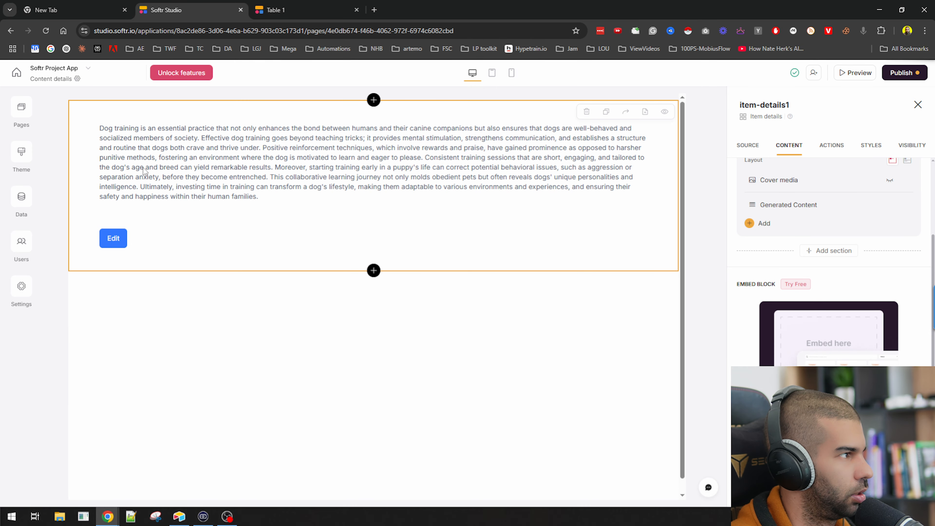
Add the User Request field and place it above Generated Content
{"action": "scroll", "coordinate": [898, 228], "scroll_direction": "up", "scroll_amount": 2}
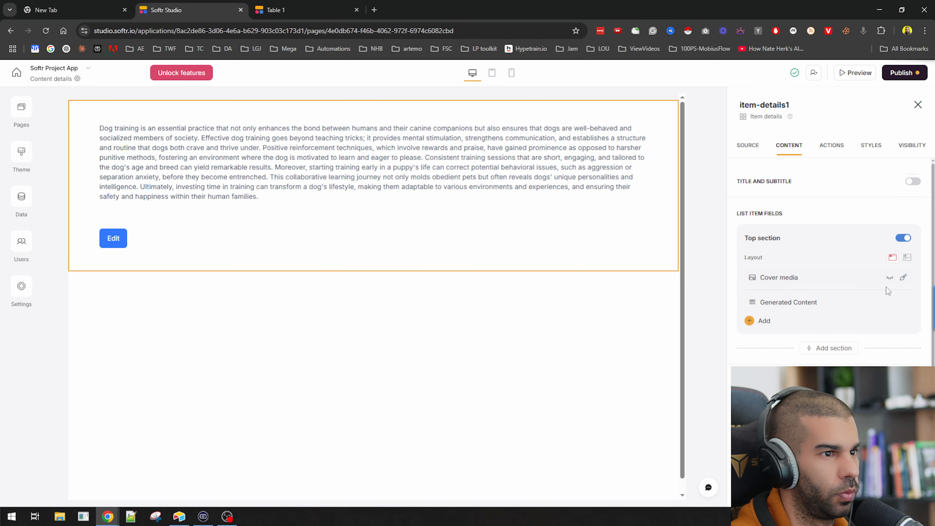
{"action": "left_click", "coordinate": [749, 321]}
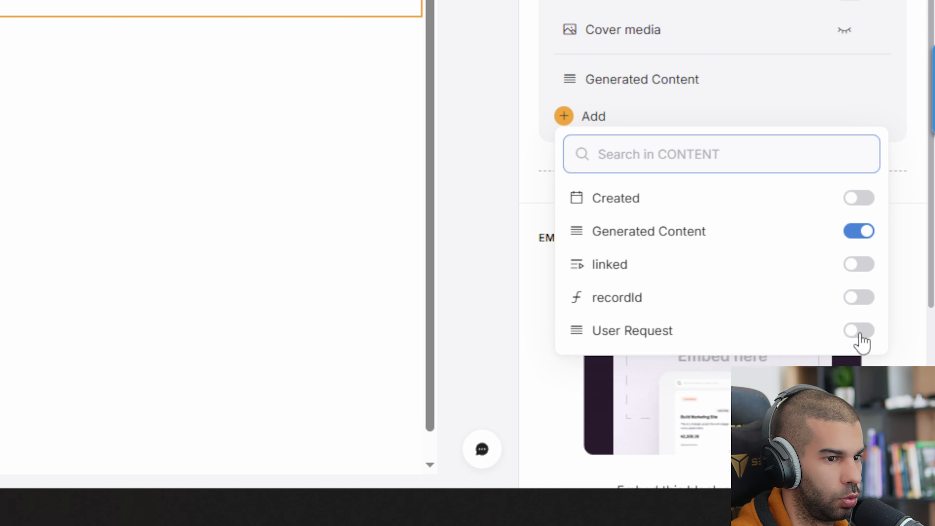
{"action": "left_click", "coordinate": [897, 426]}
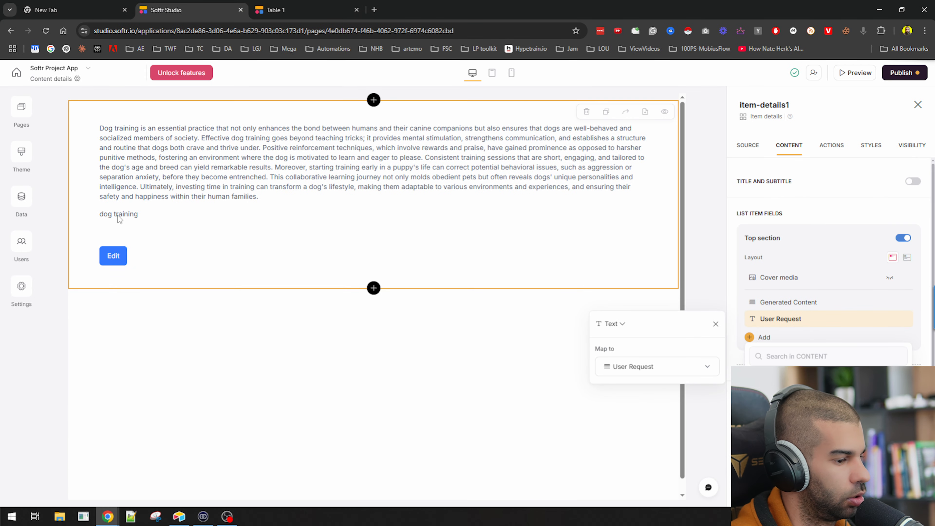
{"action": "left_click_drag", "start_coordinate": [742, 318], "coordinate": [743, 298]}
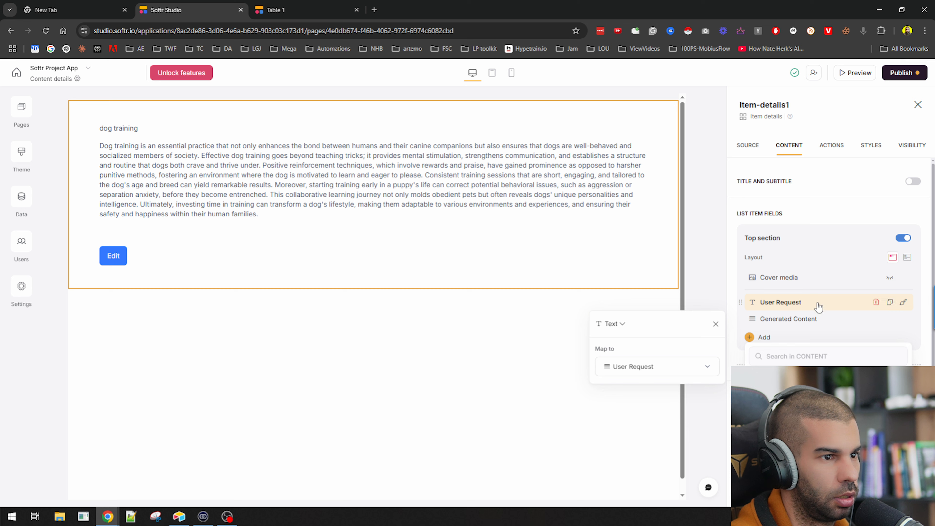
{"action": "left_click", "coordinate": [825, 221]}
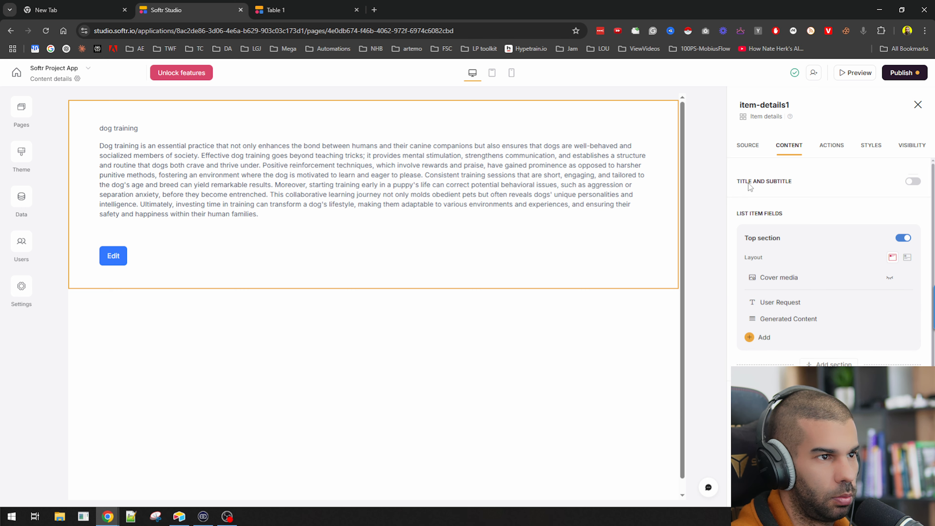
Try a title, subtitle and Top layout, then revert and switch them off
{"action": "left_click", "coordinate": [915, 182]}
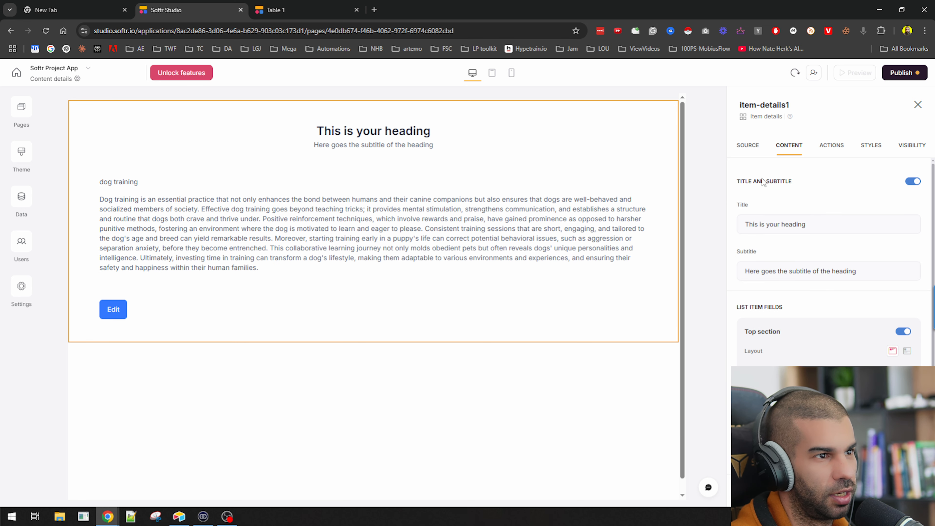
{"action": "left_click_drag", "start_coordinate": [825, 226], "coordinate": [749, 222]}
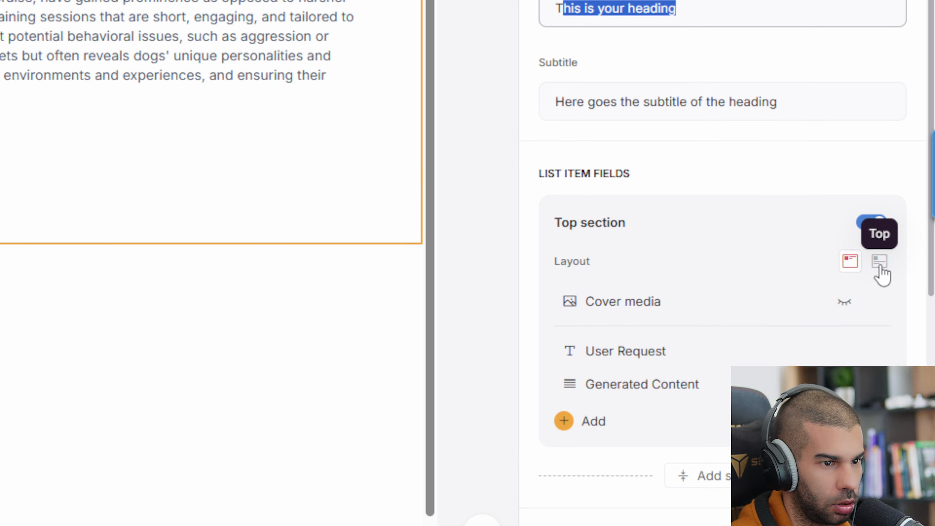
{"action": "left_click", "coordinate": [880, 261]}
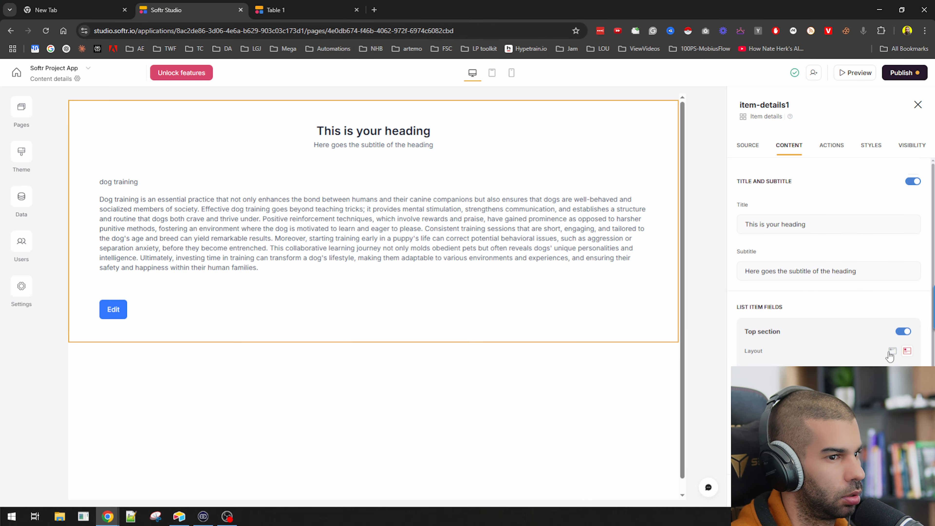
{"action": "left_click", "coordinate": [850, 263]}
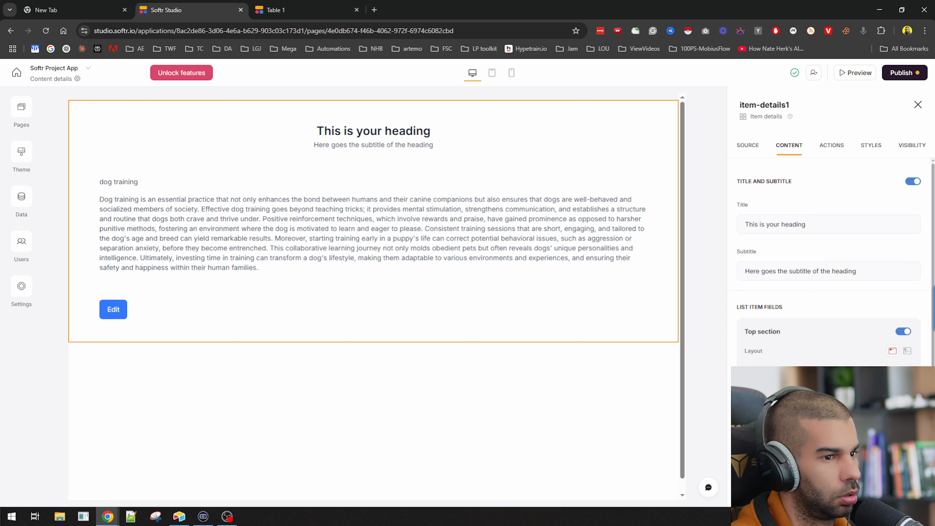
{"action": "left_click", "coordinate": [913, 182]}
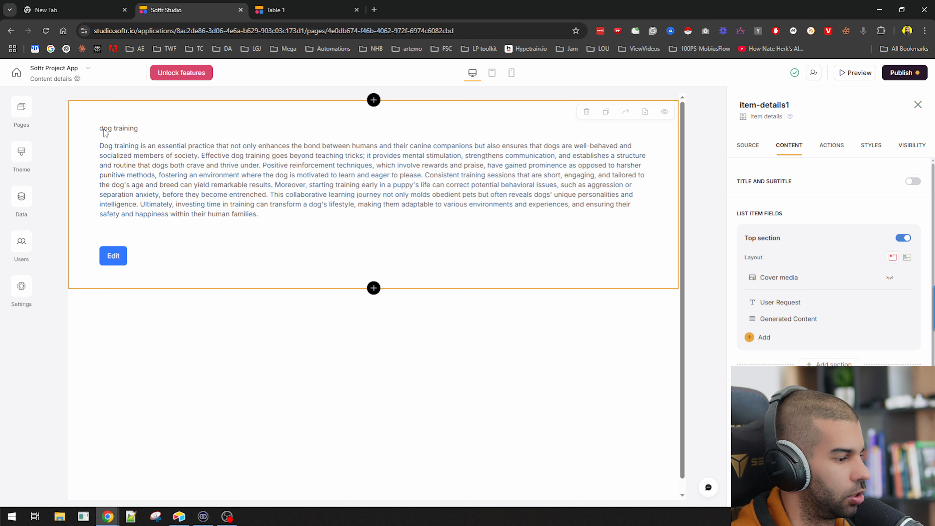
Expand the Edit button and its Edit record action settings in Actions
{"action": "left_click", "coordinate": [822, 152]}
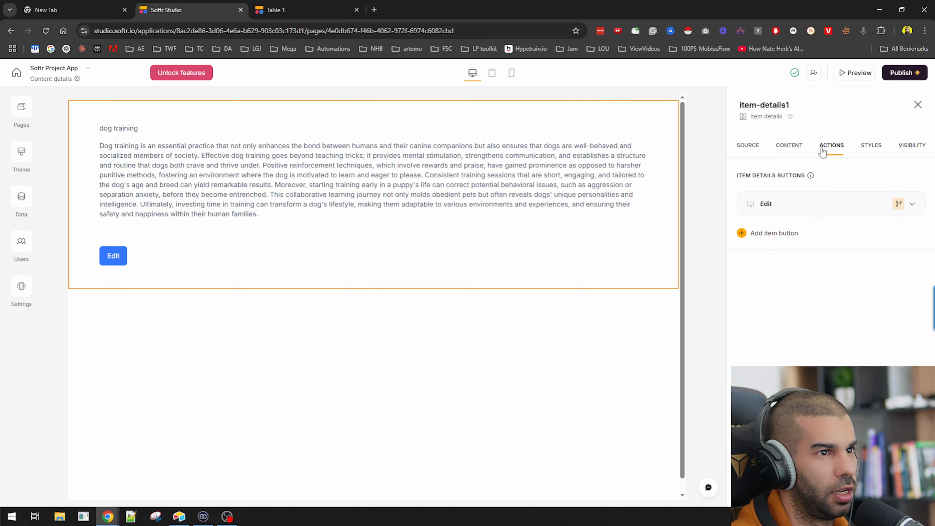
{"action": "left_click", "coordinate": [783, 204]}
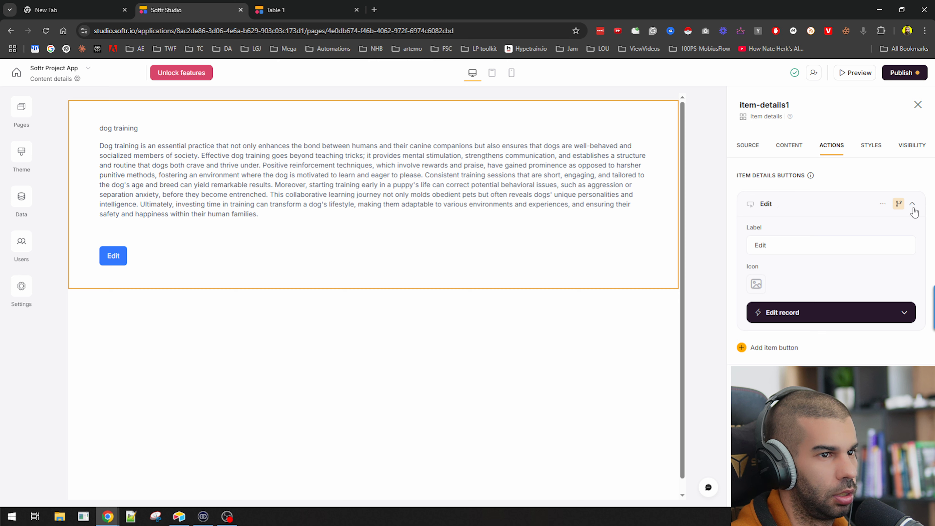
{"action": "left_click", "coordinate": [883, 204]}
{"action": "left_click", "coordinate": [804, 212]}
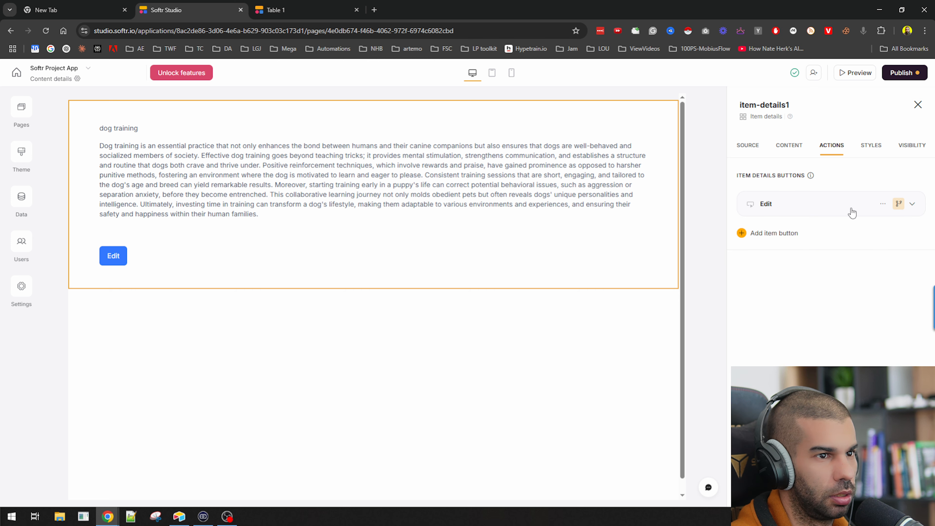
{"action": "left_click", "coordinate": [774, 212]}
{"action": "left_click", "coordinate": [797, 315]}
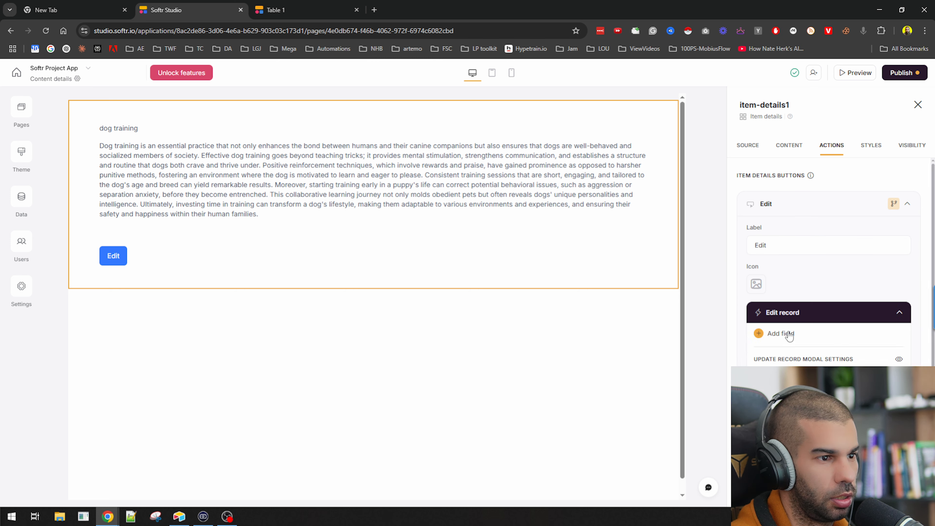
{"action": "scroll", "coordinate": [788, 336], "scroll_direction": "down", "scroll_amount": 3}
Browse the edit form field and button action lists, closing them unchanged
{"action": "left_click", "coordinate": [780, 237]}
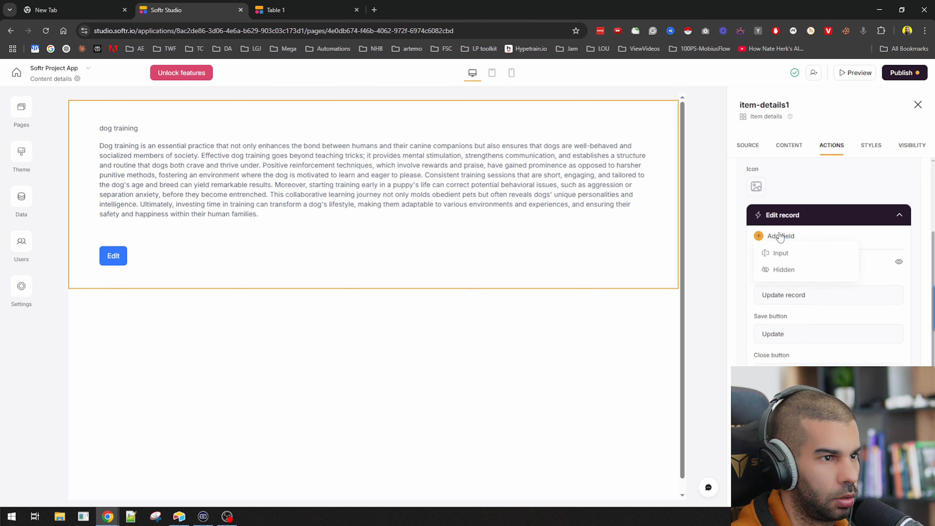
{"action": "left_click", "coordinate": [743, 282]}
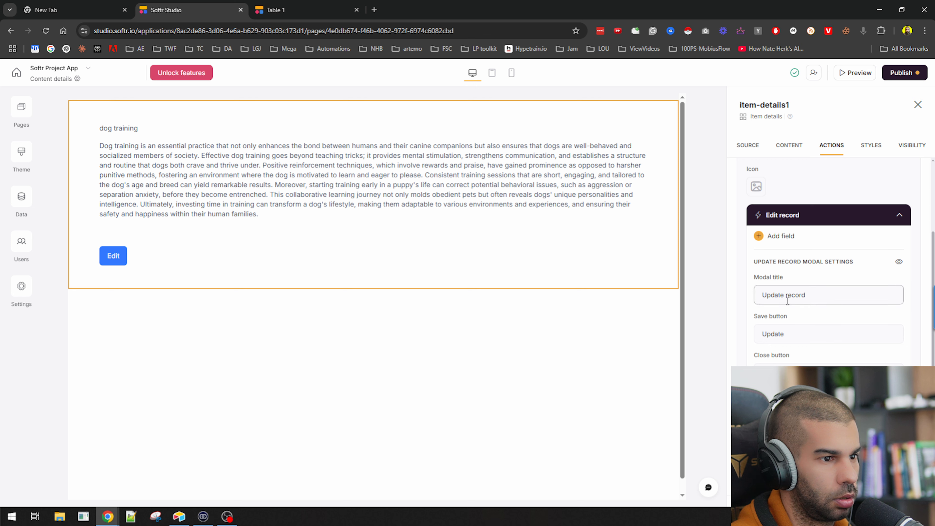
{"action": "scroll", "coordinate": [812, 345], "scroll_direction": "down", "scroll_amount": 1}
{"action": "left_click", "coordinate": [769, 446]}
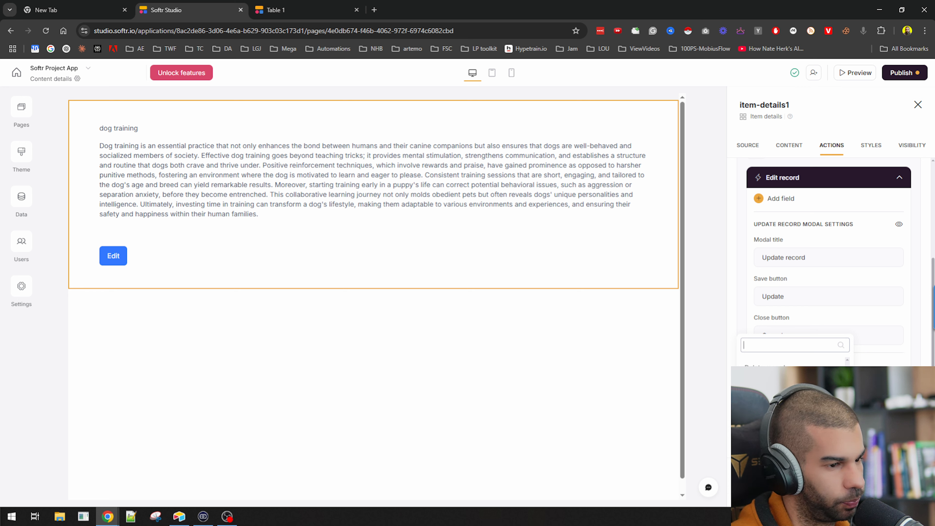
{"action": "scroll", "coordinate": [793, 398], "scroll_direction": "down", "scroll_amount": 2}
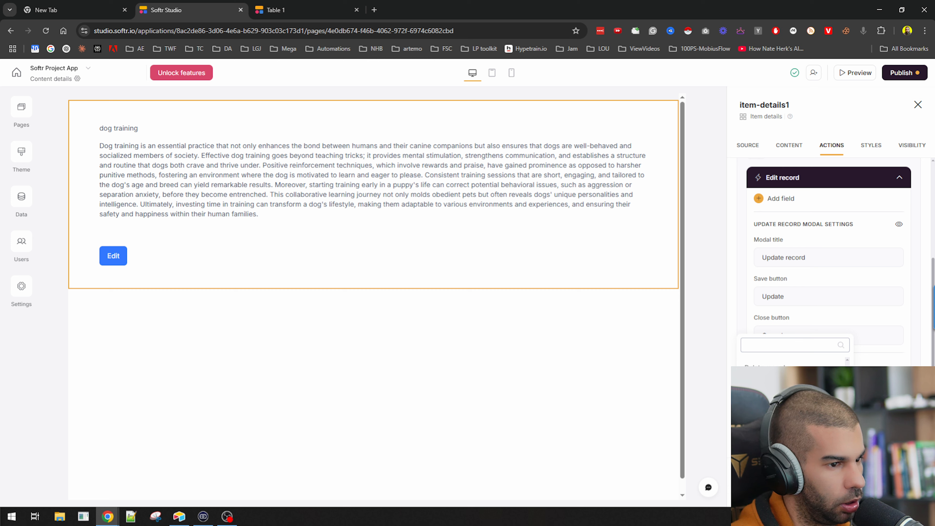
{"action": "left_click", "coordinate": [714, 278]}
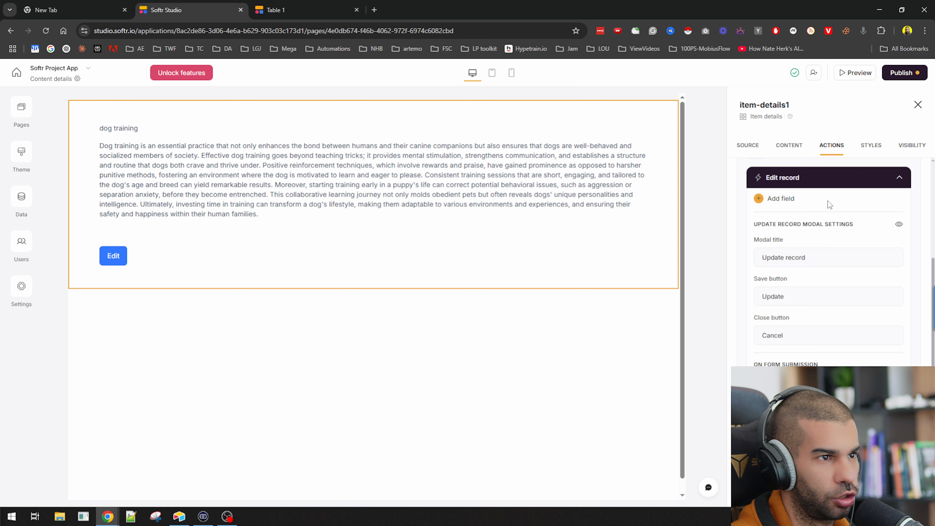
{"action": "scroll", "coordinate": [872, 234], "scroll_direction": "up", "scroll_amount": 3}
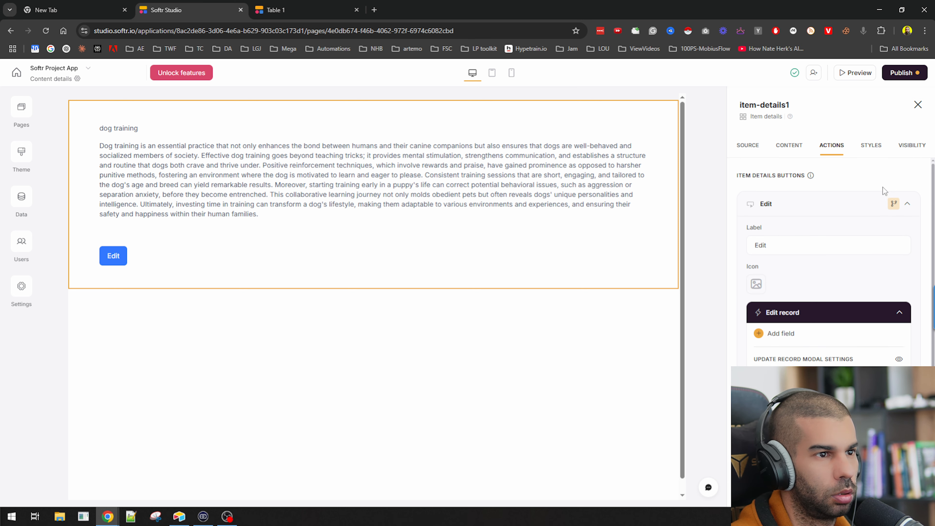
Replace the Edit button with an Open details page button linked to Content details
{"action": "left_click", "coordinate": [893, 203]}
{"action": "left_click", "coordinate": [839, 243]}
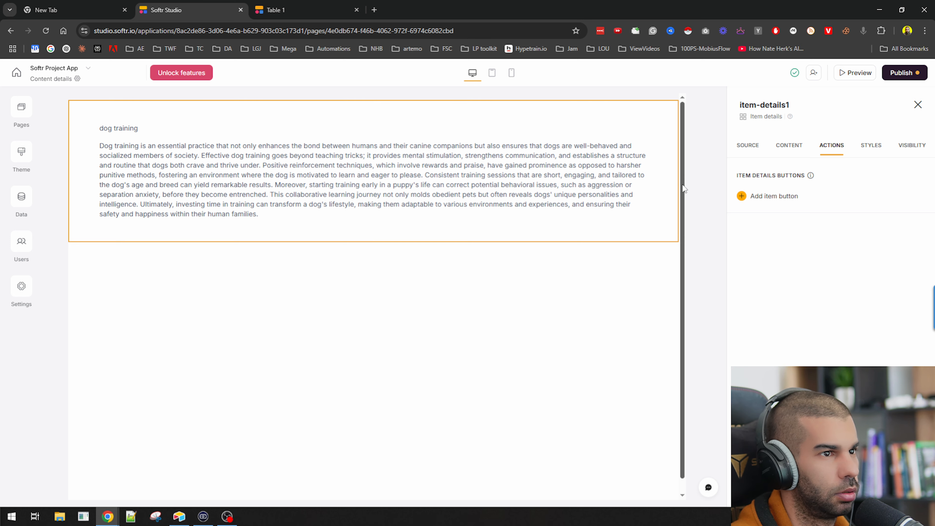
{"action": "left_click", "coordinate": [779, 198]}
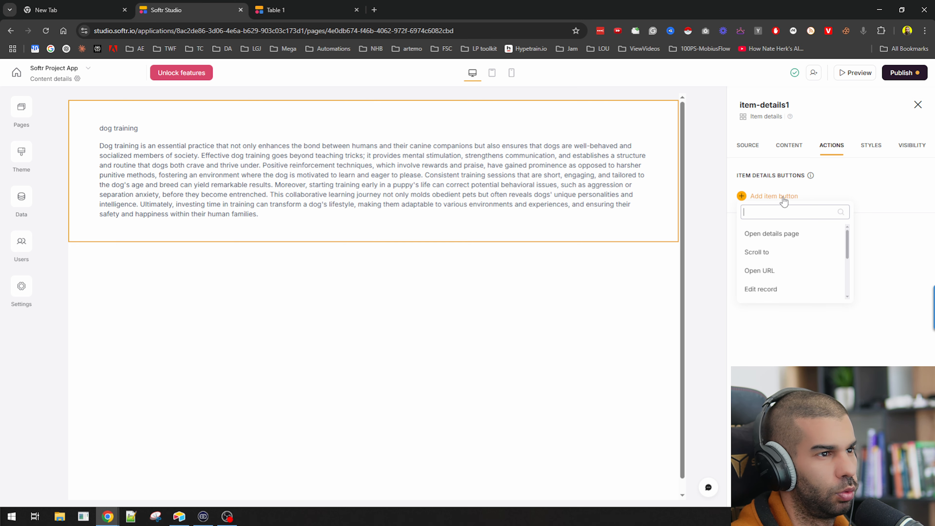
{"action": "left_click", "coordinate": [788, 243]}
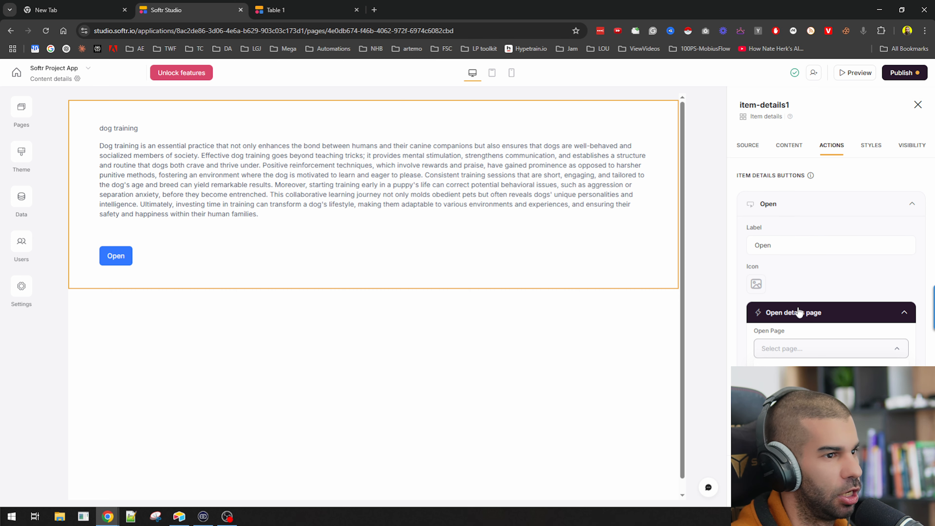
{"action": "left_click", "coordinate": [791, 298]}
{"action": "left_click", "coordinate": [793, 350]}
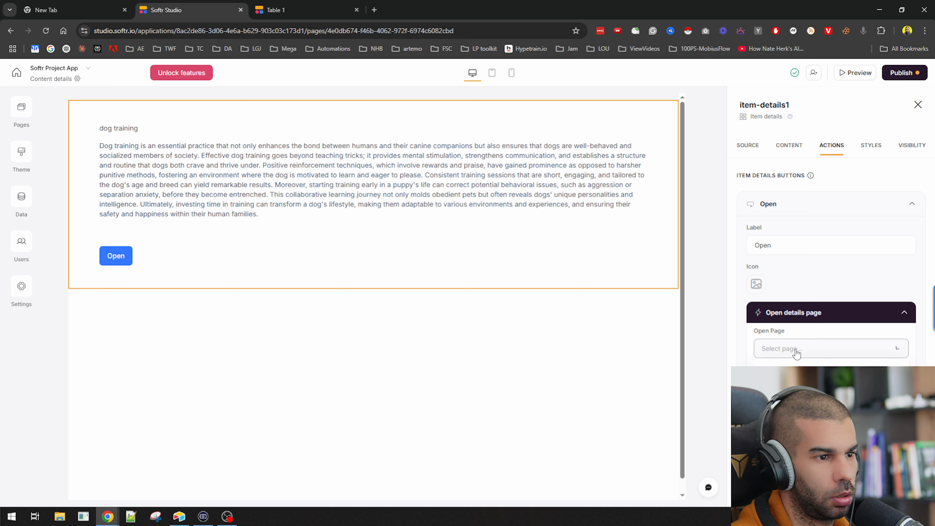
{"action": "left_click", "coordinate": [783, 386]}
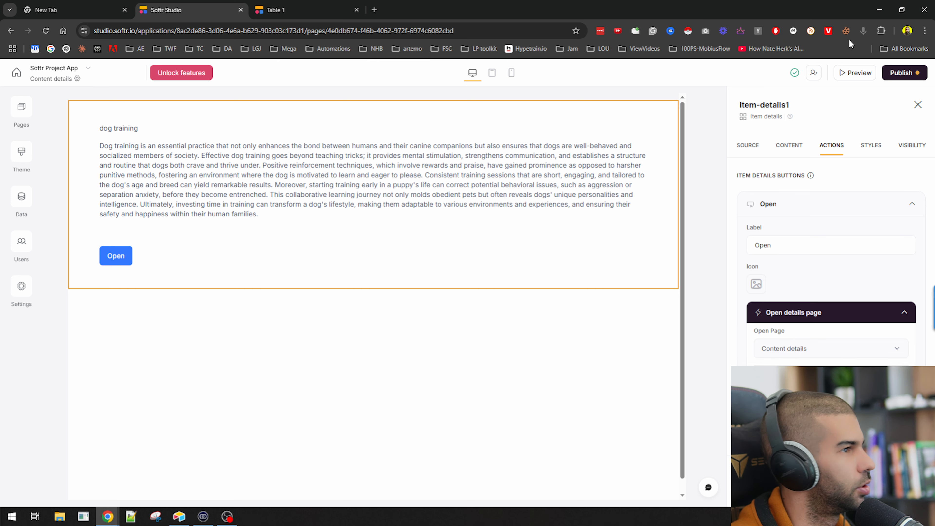
Publish the updates, then view the Table 1 details page and the Table 1 page
{"action": "left_click", "coordinate": [901, 72]}
{"action": "left_click", "coordinate": [847, 212]}
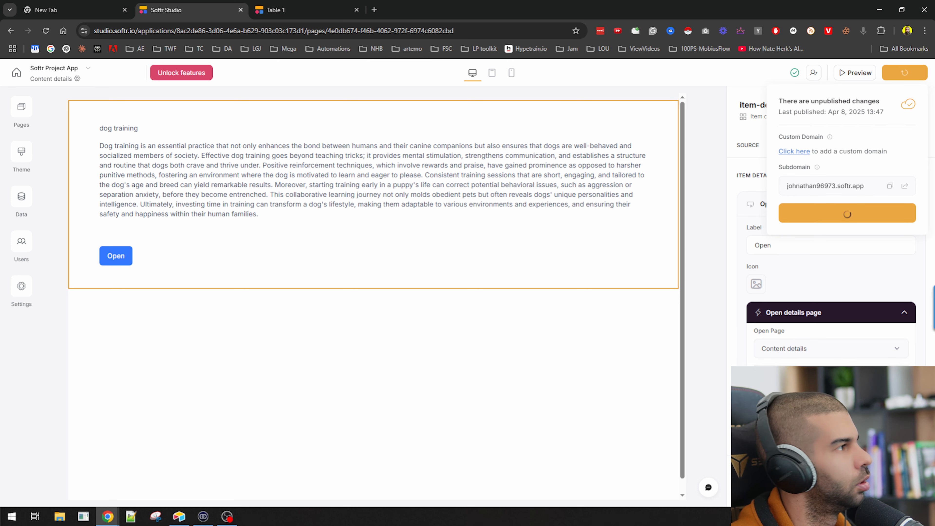
{"action": "left_click", "coordinate": [22, 113]}
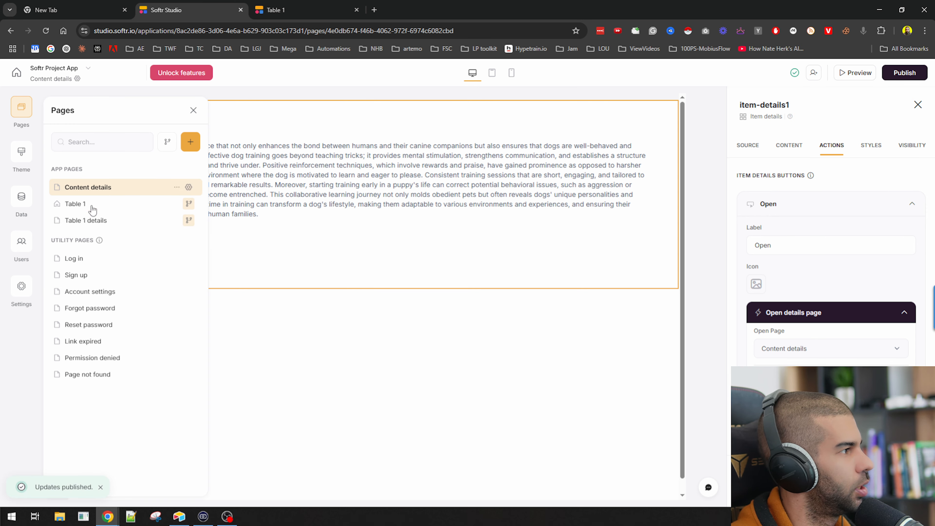
{"action": "left_click", "coordinate": [80, 220]}
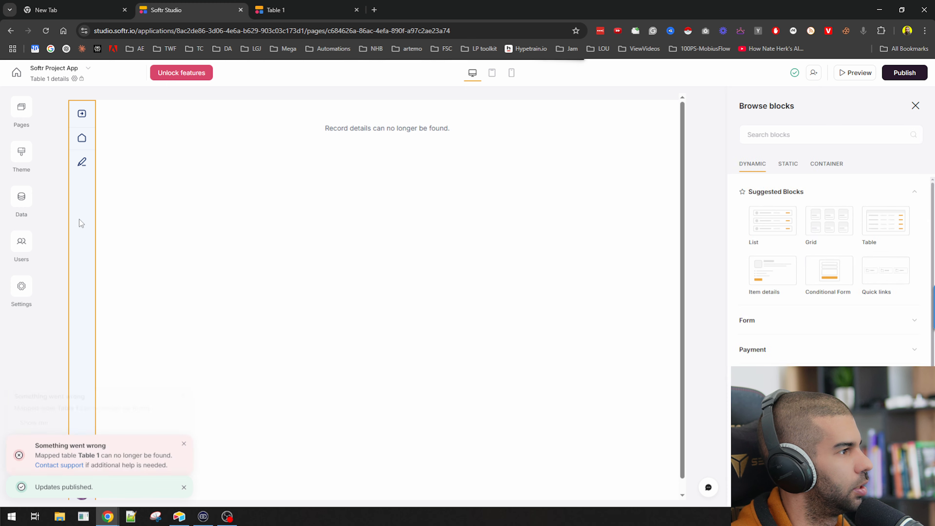
{"action": "left_click", "coordinate": [22, 115]}
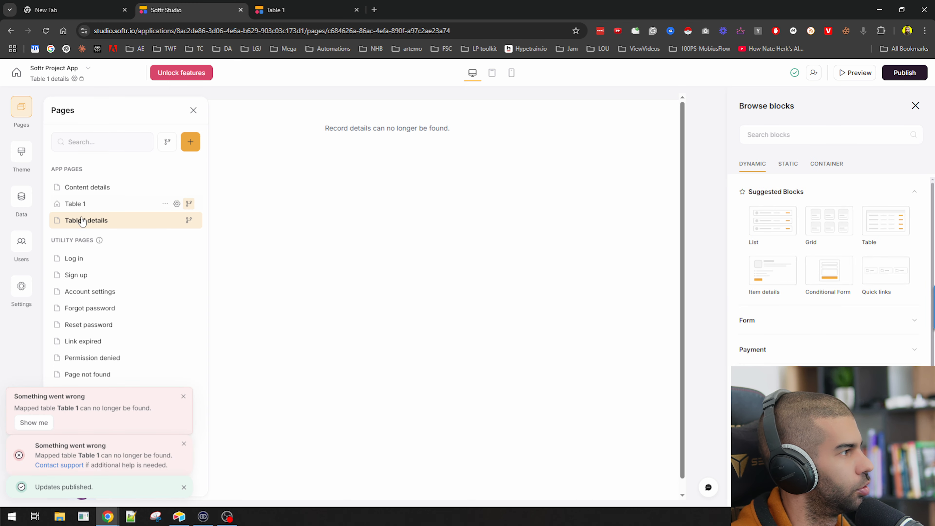
{"action": "left_click", "coordinate": [89, 206]}
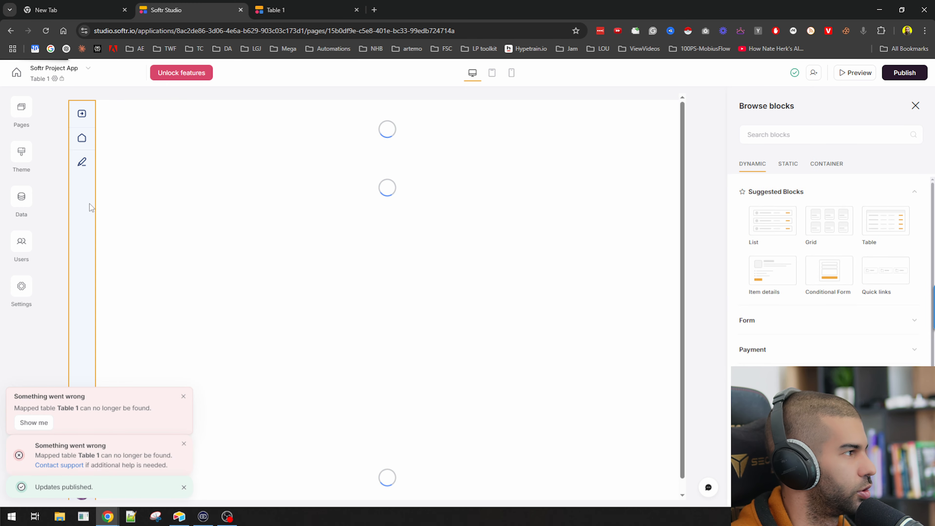
Rename the Table 1 page to 'Home' and save its settings
{"action": "left_click", "coordinate": [23, 110]}
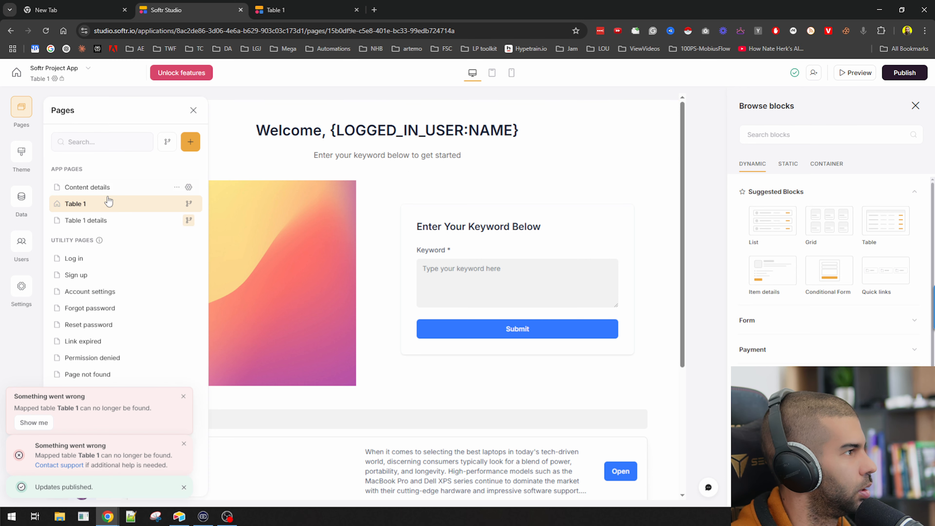
{"action": "left_click", "coordinate": [164, 204]}
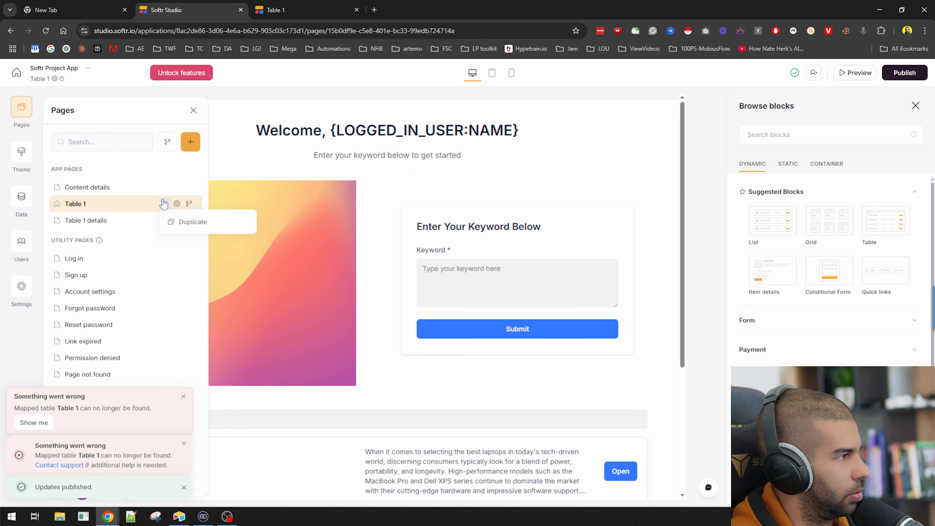
{"action": "left_click", "coordinate": [177, 204]}
{"action": "triple_click", "coordinate": [120, 194]}
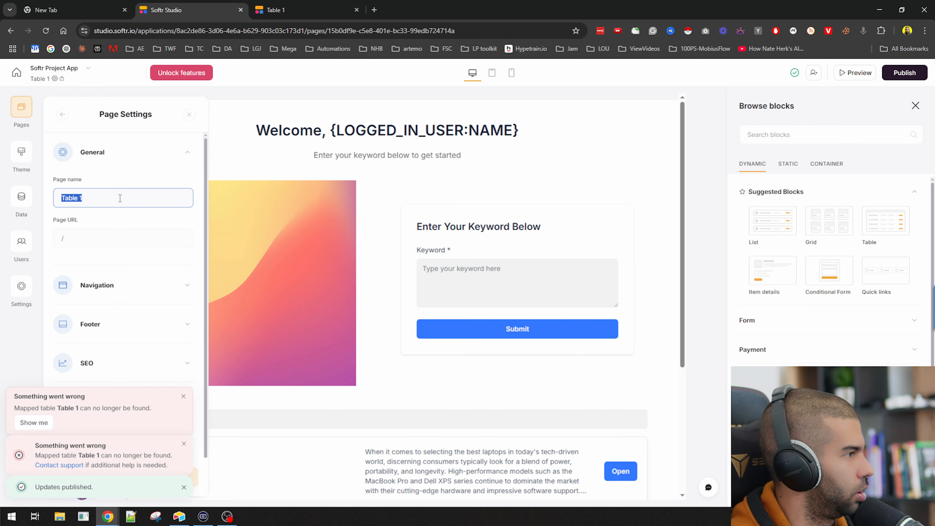
{"action": "type", "text": "Home"}
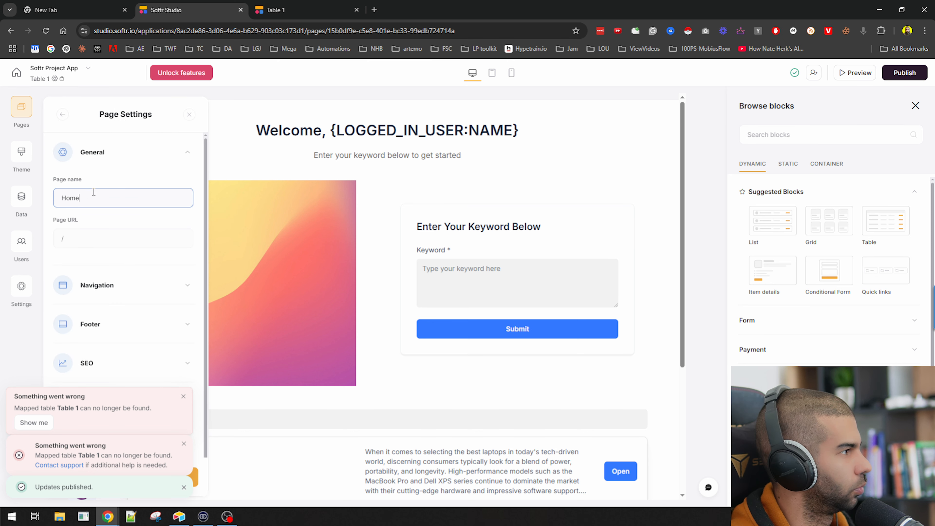
{"action": "scroll", "coordinate": [129, 185], "scroll_direction": "down", "scroll_amount": 1}
{"action": "left_click", "coordinate": [188, 400]}
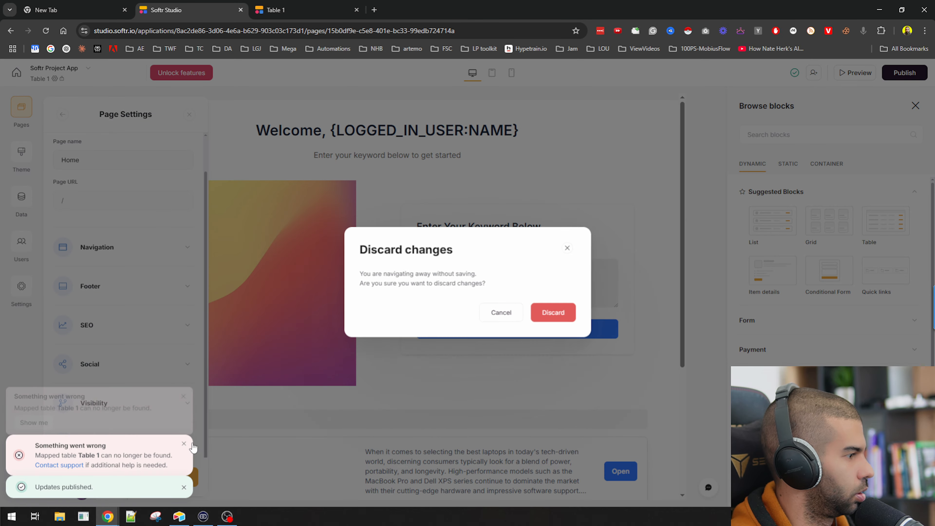
{"action": "left_click", "coordinate": [502, 315]}
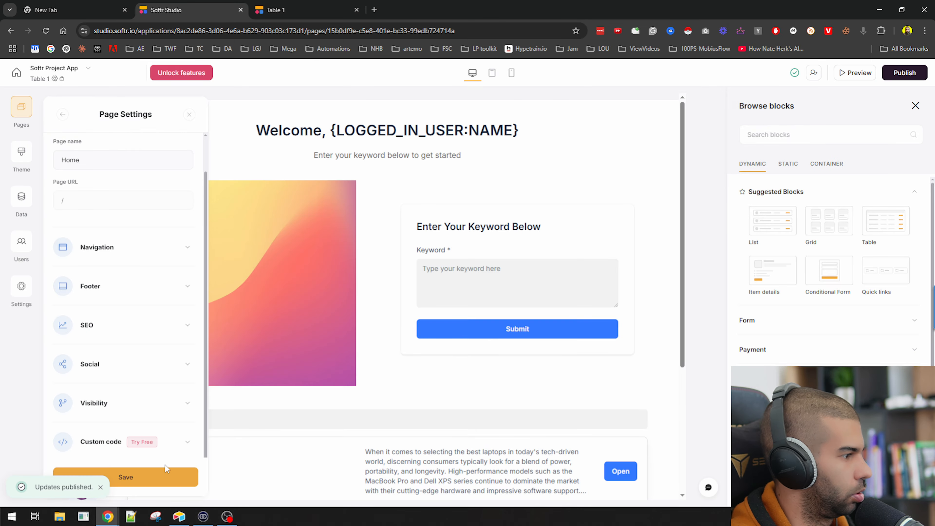
{"action": "left_click", "coordinate": [158, 481]}
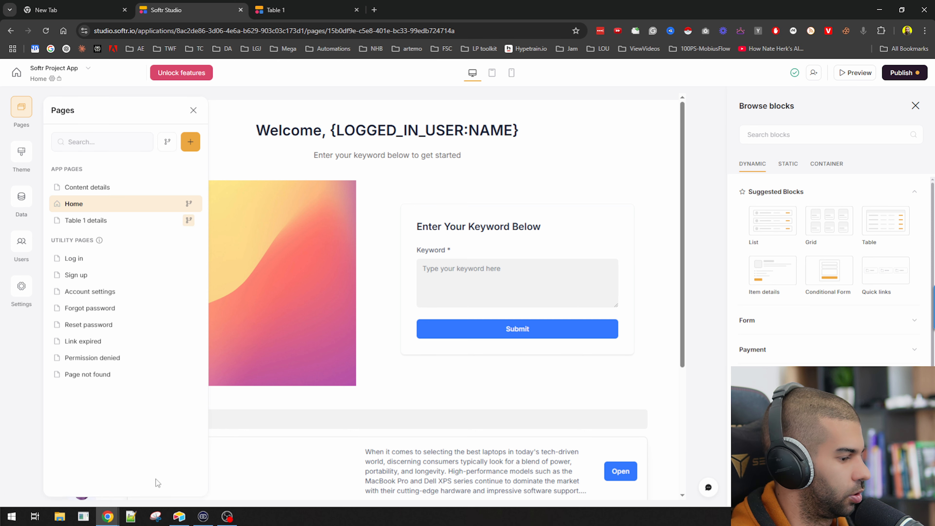
Delete the Table 1 details page
{"action": "left_click", "coordinate": [103, 222]}
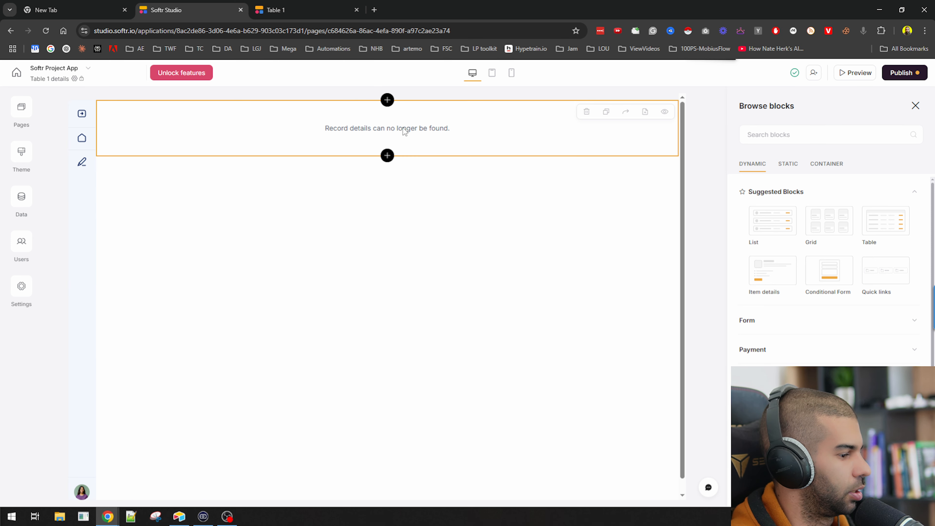
{"action": "left_click", "coordinate": [21, 109]}
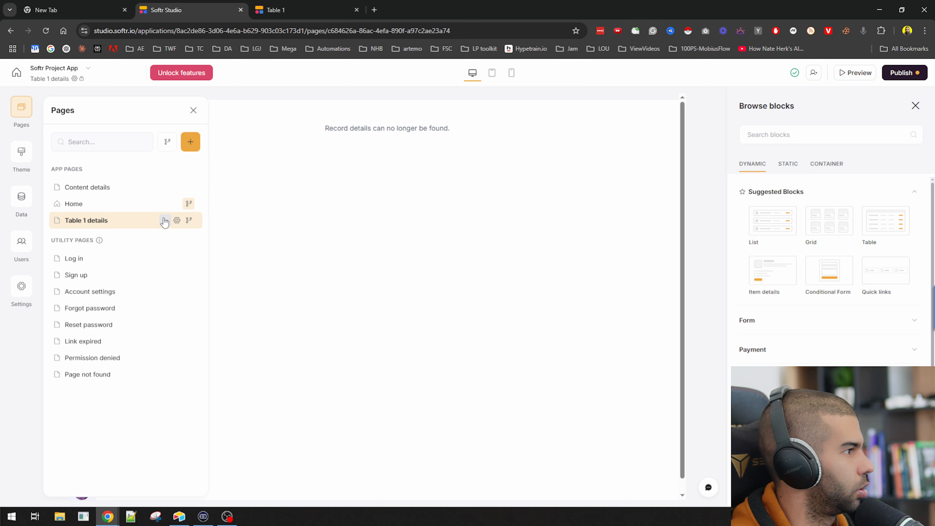
{"action": "left_click", "coordinate": [165, 221]}
{"action": "left_click", "coordinate": [194, 278]}
{"action": "left_click", "coordinate": [558, 307]}
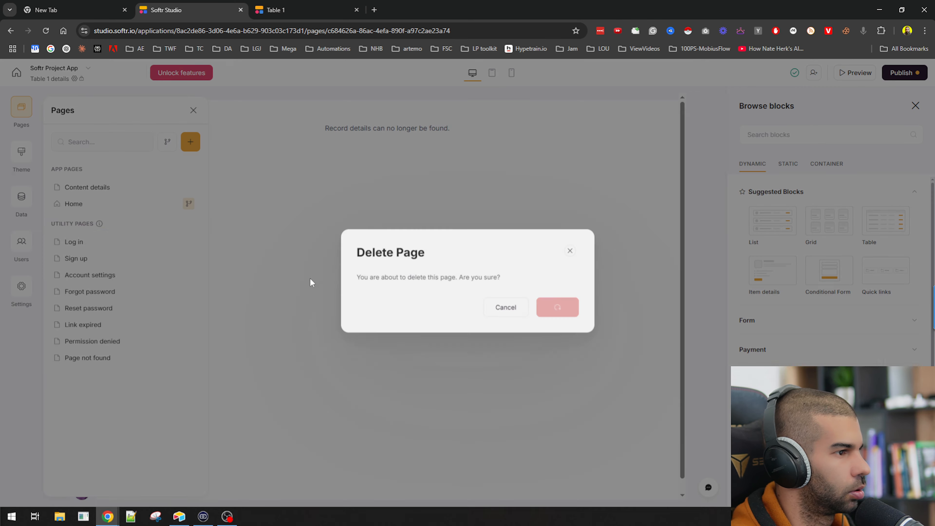
Rename the Content details page to 'Detailed', save it, and open the Home page
{"action": "left_click", "coordinate": [21, 110]}
{"action": "left_click", "coordinate": [112, 188]}
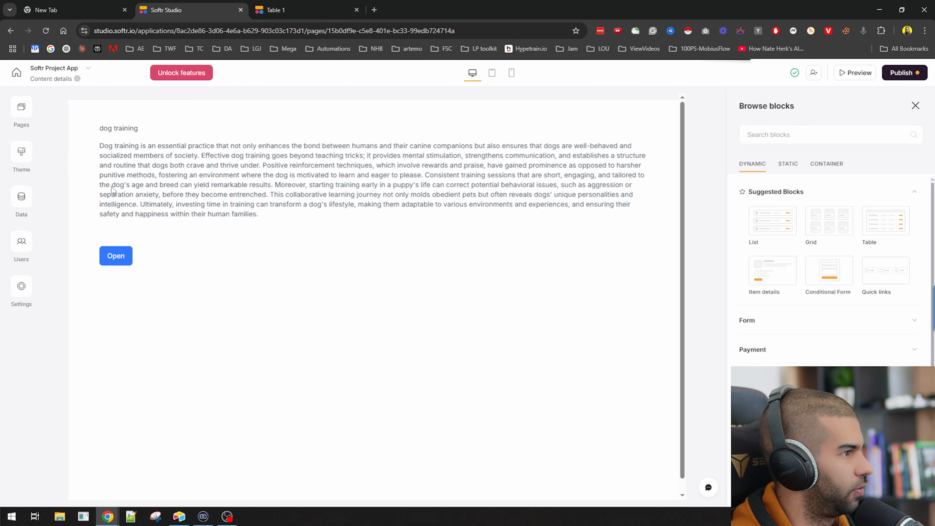
{"action": "left_click", "coordinate": [21, 110]}
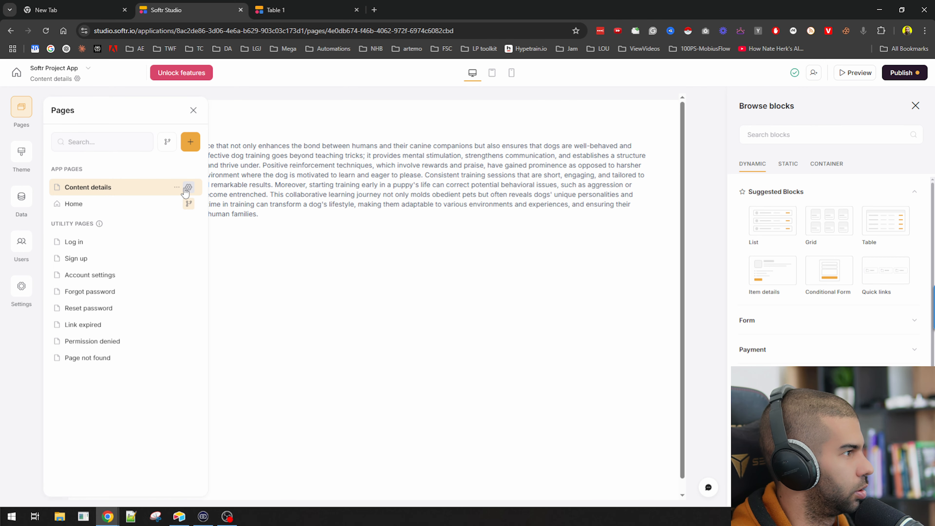
{"action": "left_click", "coordinate": [177, 188]}
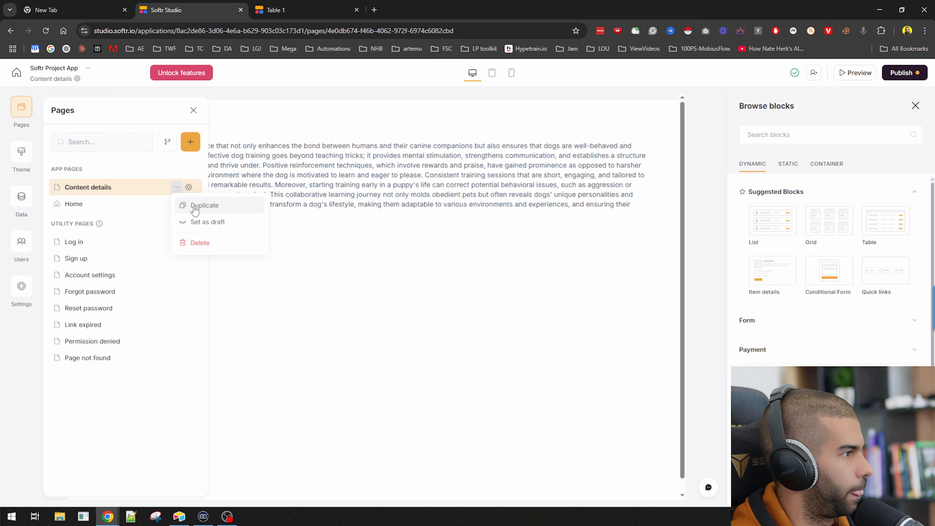
{"action": "left_click", "coordinate": [189, 187]}
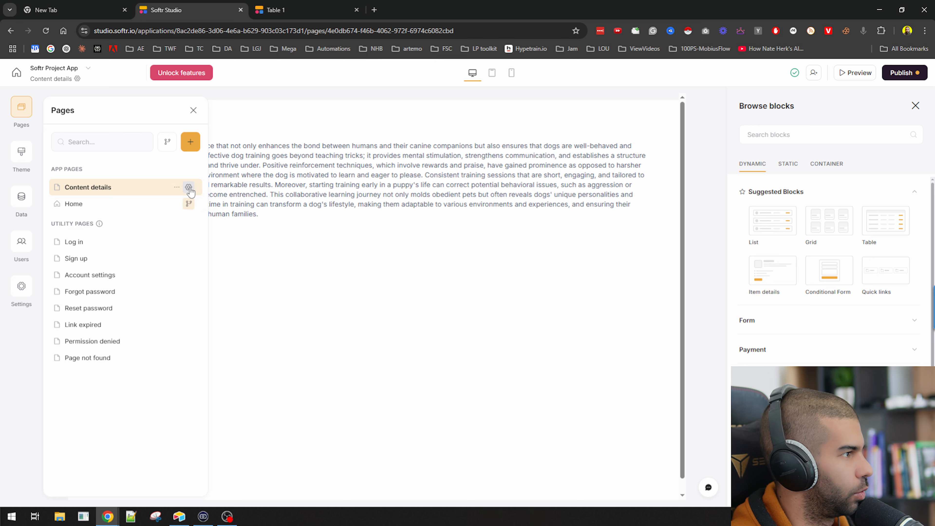
{"action": "left_click", "coordinate": [125, 153]}
{"action": "triple_click", "coordinate": [105, 191]}
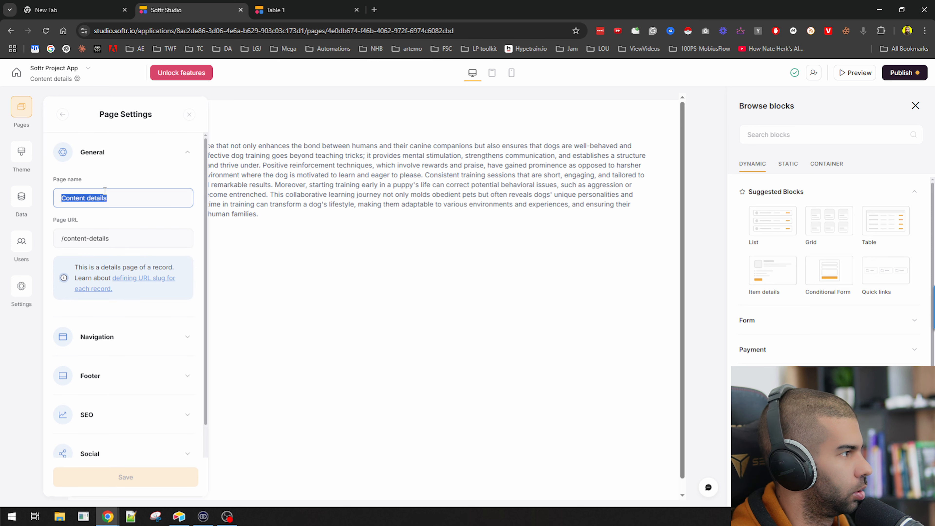
{"action": "type", "text": "Detailed"}
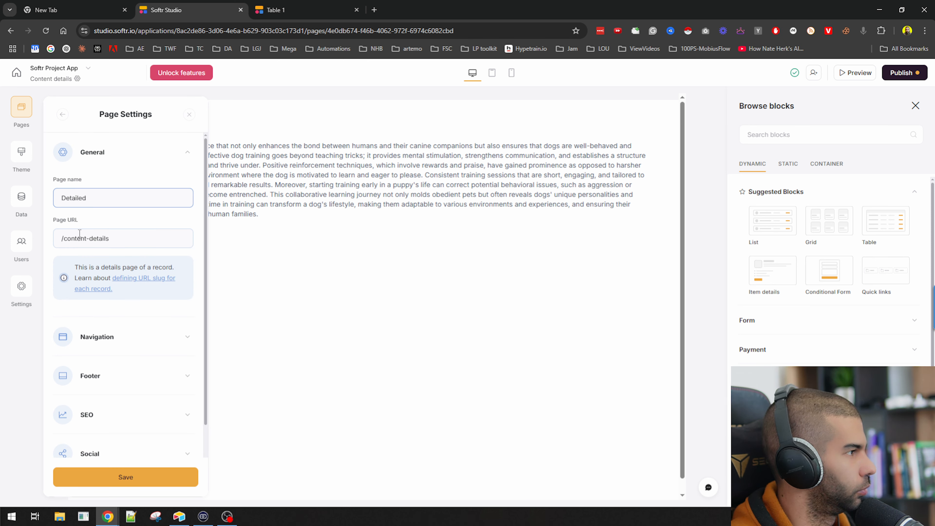
{"action": "left_click", "coordinate": [119, 475]}
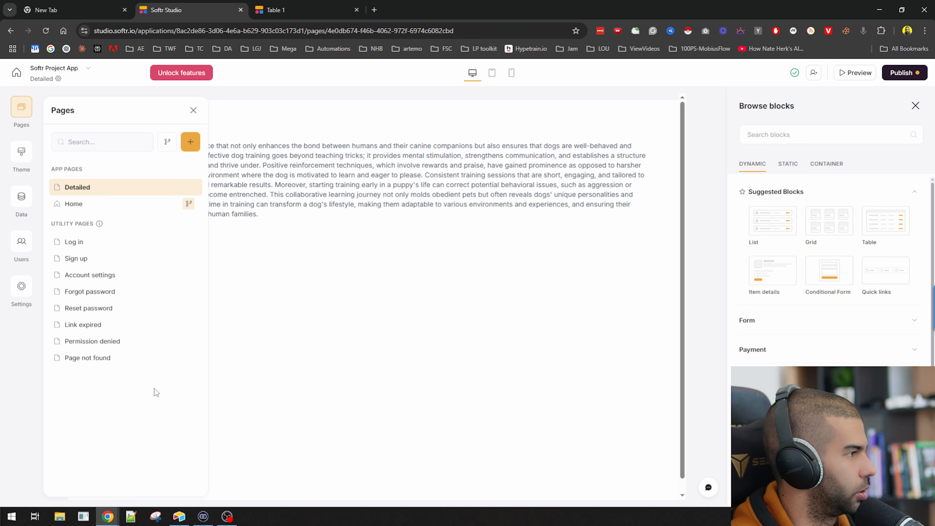
{"action": "left_click", "coordinate": [87, 209]}
{"action": "left_click", "coordinate": [21, 109]}
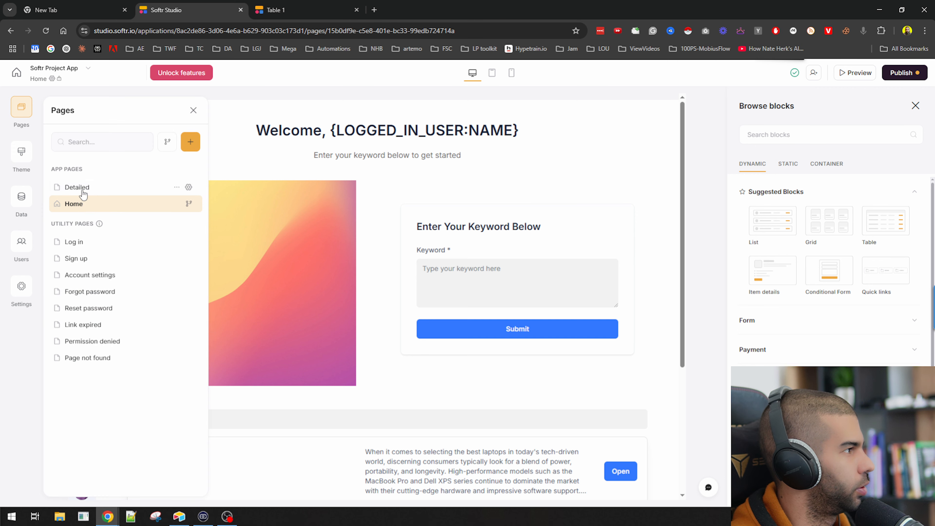
Move the Detailed page below Home and open its record details block
{"action": "mouse_move", "coordinate": [162, 190]}
{"action": "left_mouse_down"}
{"action": "mouse_move", "coordinate": [161, 204]}
{"action": "mouse_move", "coordinate": [146, 199]}
{"action": "left_mouse_up"}
{"action": "left_click", "coordinate": [146, 200]}
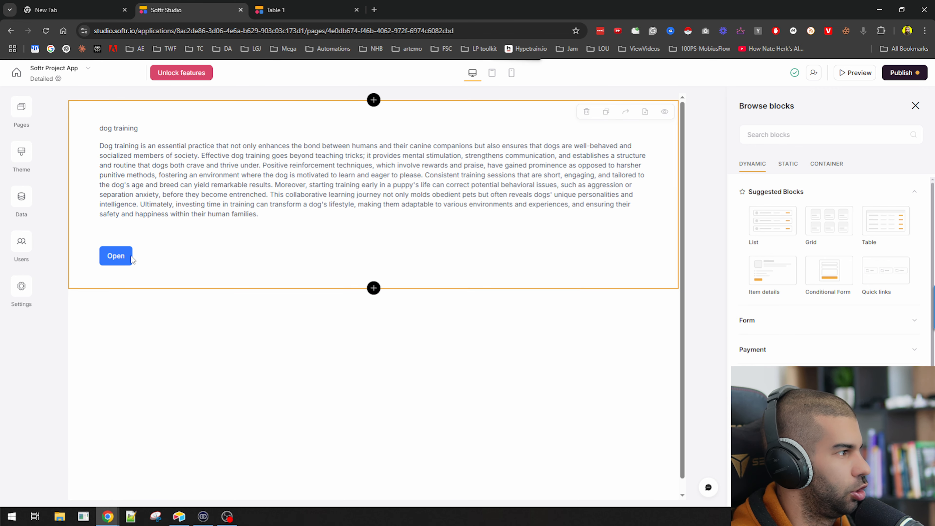
{"action": "left_click", "coordinate": [119, 261]}
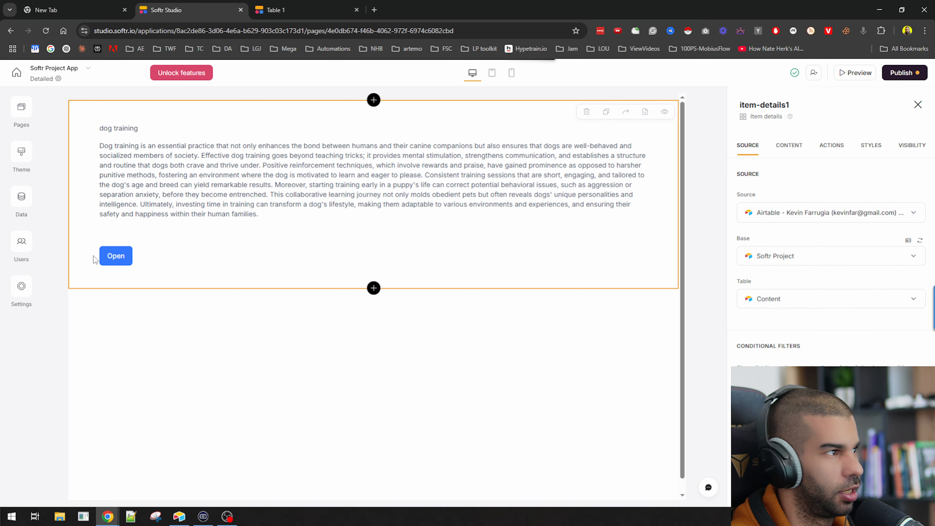
Inspect the block's existing Open button and its details-page action
{"action": "left_click", "coordinate": [824, 147]}
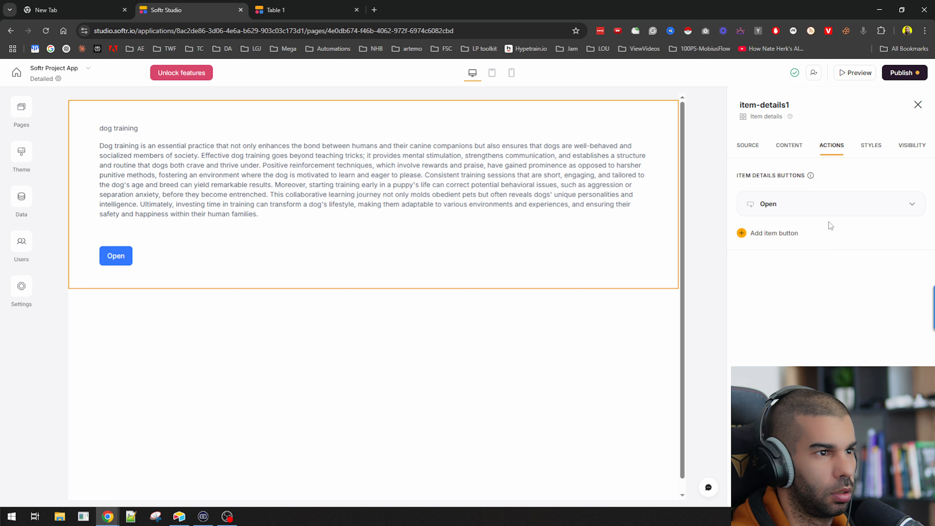
{"action": "left_click", "coordinate": [791, 209]}
{"action": "left_click", "coordinate": [795, 312]}
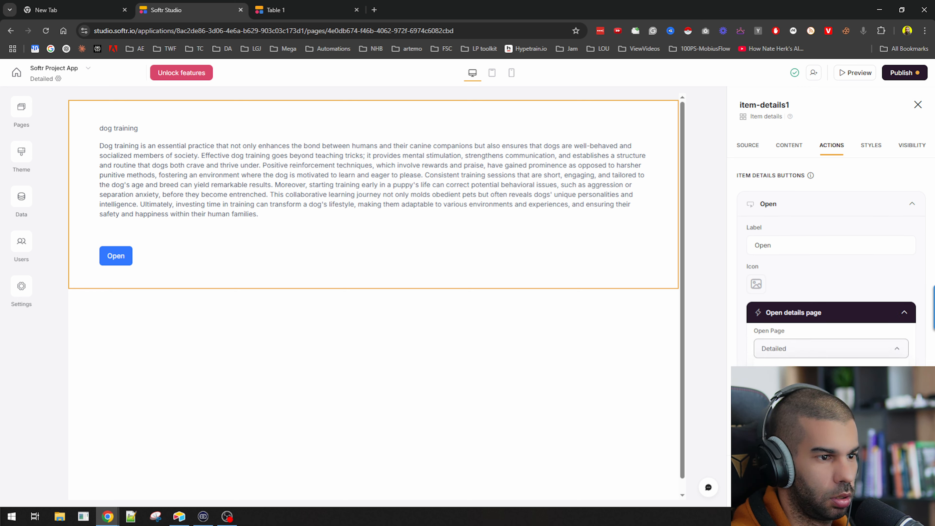
{"action": "left_click", "coordinate": [747, 357]}
{"action": "left_click", "coordinate": [780, 315]}
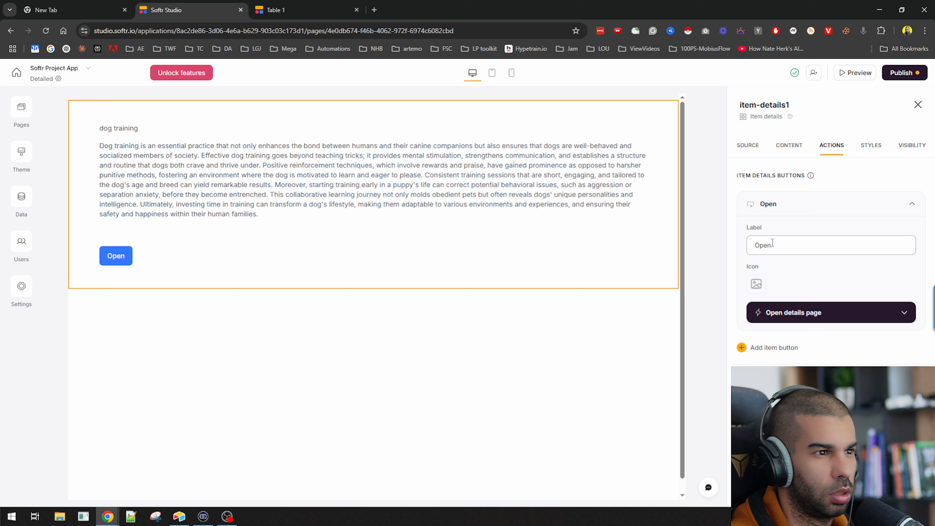
{"action": "left_click", "coordinate": [802, 314]}
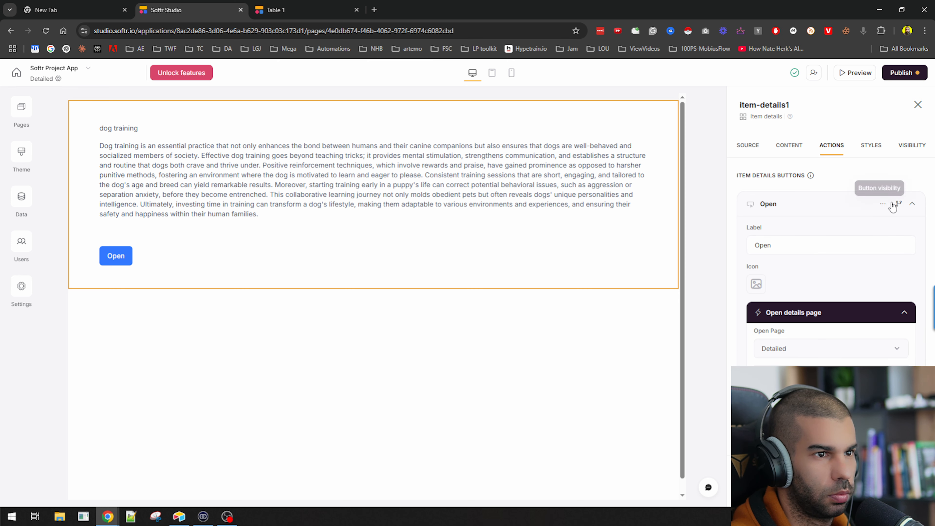
Replace the Open button with a new one opening the Detailed page, then publish
{"action": "left_click", "coordinate": [882, 203]}
{"action": "left_click", "coordinate": [842, 243]}
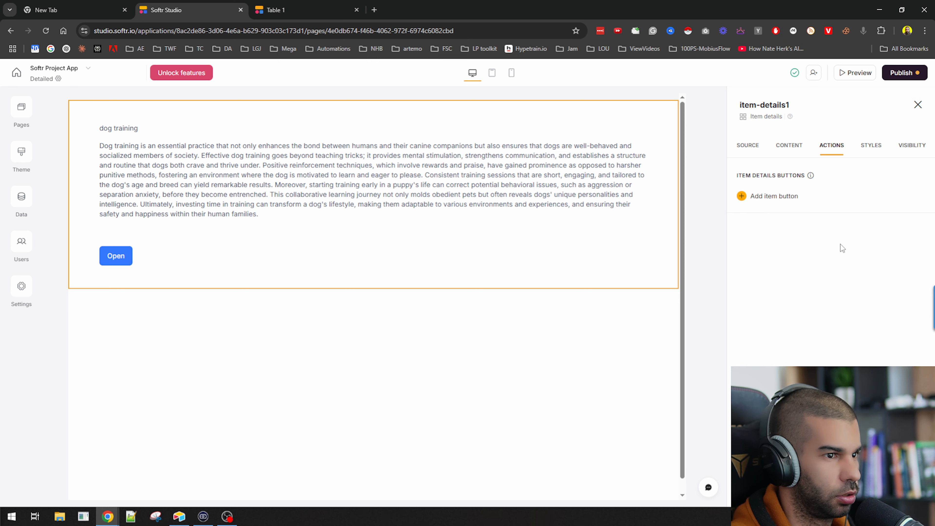
{"action": "left_click", "coordinate": [777, 196]}
{"action": "scroll", "coordinate": [778, 244], "scroll_direction": "down", "scroll_amount": 2}
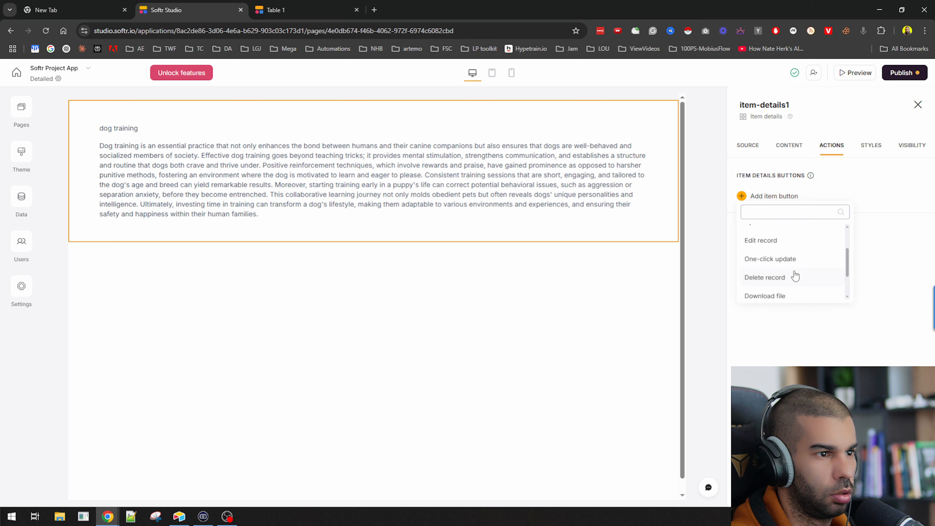
{"action": "scroll", "coordinate": [802, 240], "scroll_direction": "up", "scroll_amount": 2}
{"action": "scroll", "coordinate": [789, 272], "scroll_direction": "down", "scroll_amount": 5}
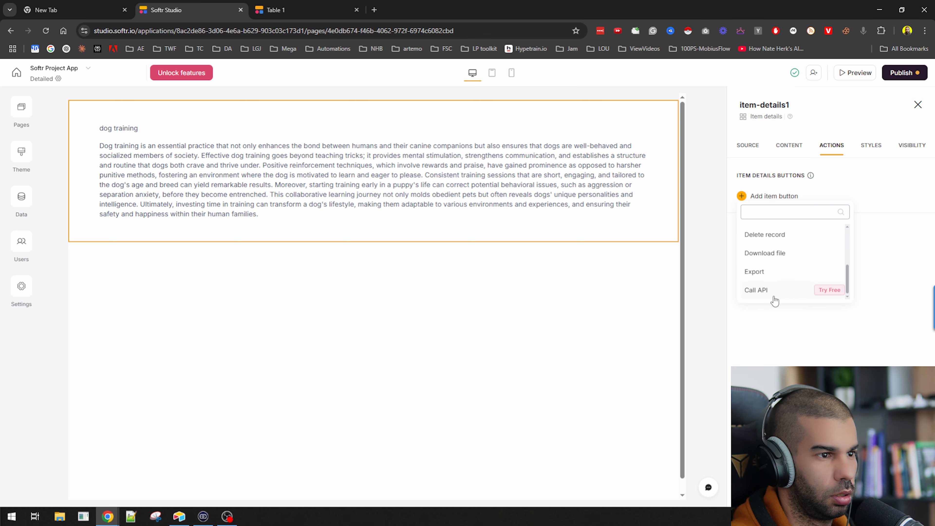
{"action": "scroll", "coordinate": [775, 294], "scroll_direction": "up", "scroll_amount": 5}
{"action": "left_click", "coordinate": [780, 236]}
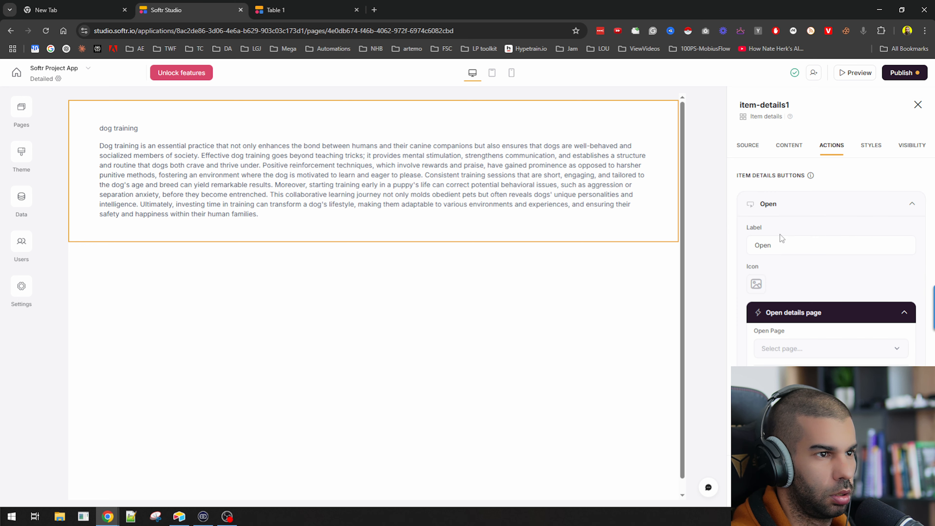
{"action": "left_click", "coordinate": [777, 348]}
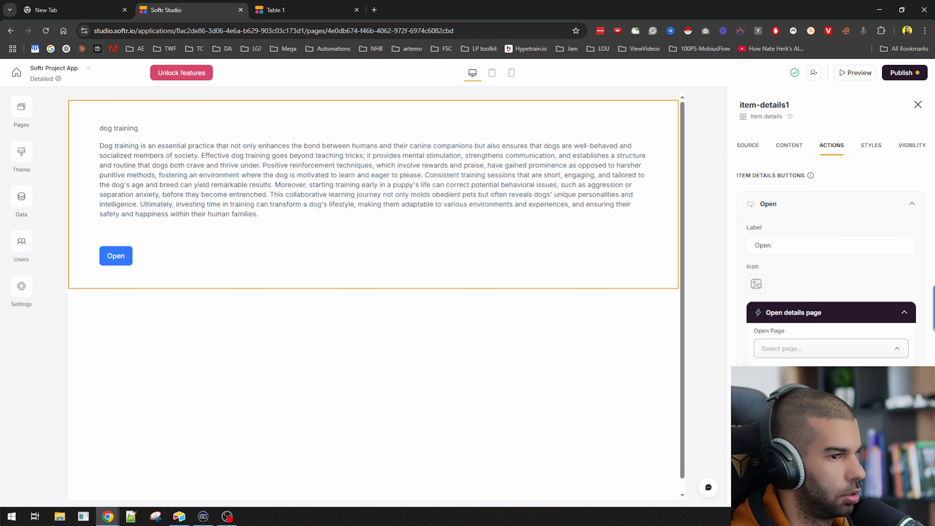
{"action": "left_click", "coordinate": [785, 372]}
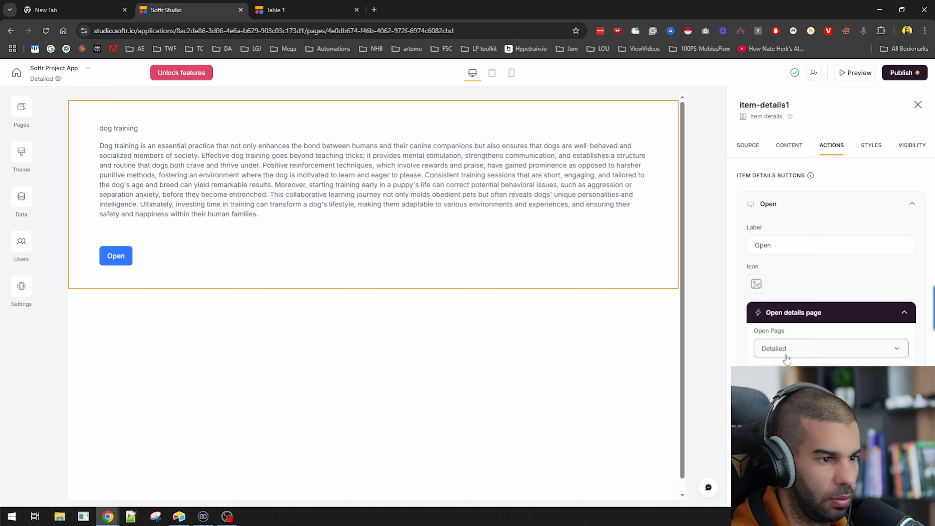
{"action": "left_click", "coordinate": [902, 72]}
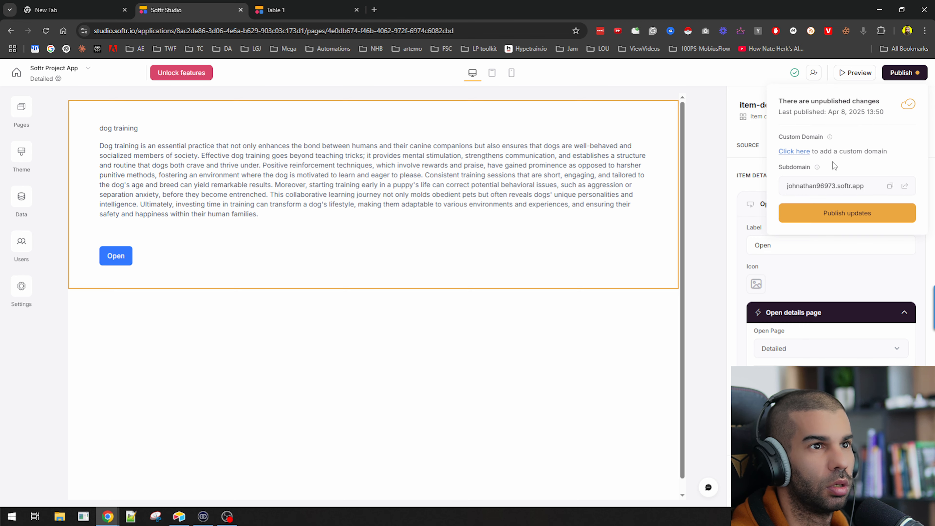
{"action": "left_click", "coordinate": [829, 216]}
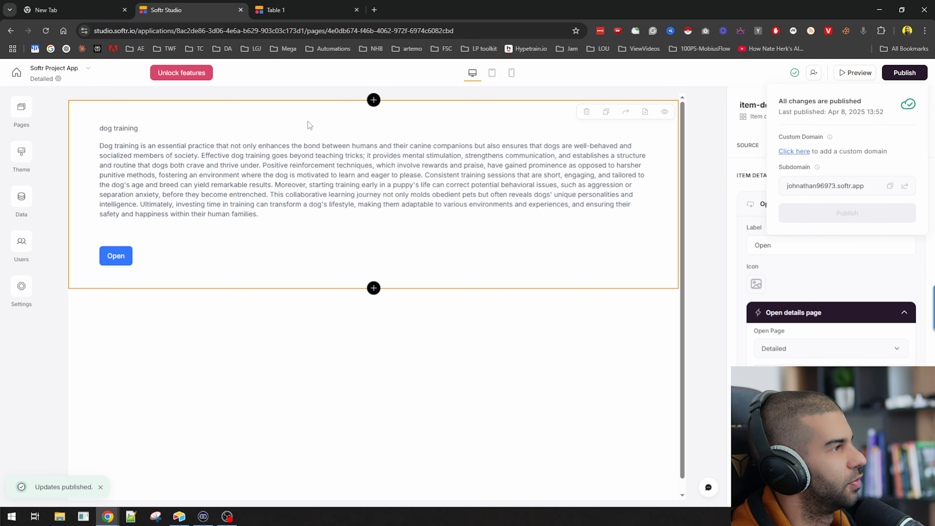
Reload the live app and open the microphone record's Detailed page
{"action": "left_click", "coordinate": [285, 4]}
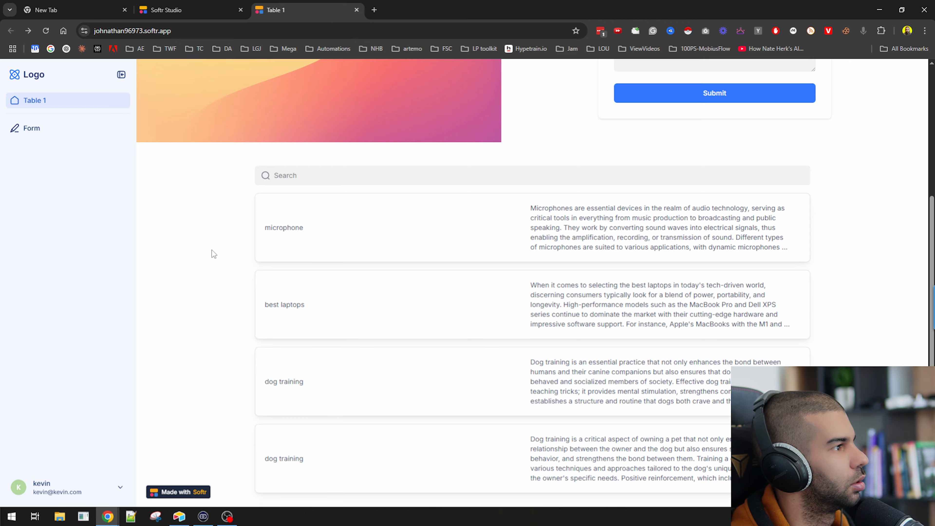
{"action": "scroll", "coordinate": [177, 226], "scroll_direction": "up", "scroll_amount": 5}
{"action": "key", "text": "F5"}
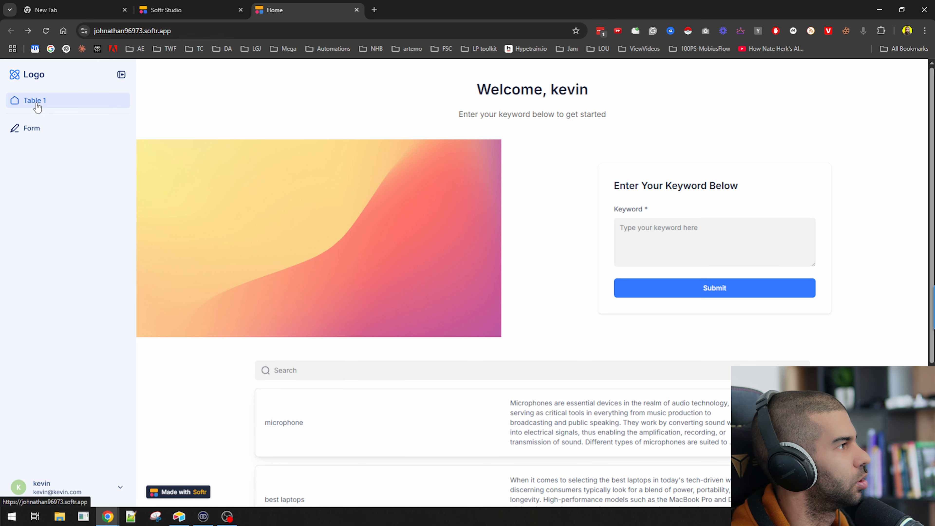
{"action": "scroll", "coordinate": [738, 265], "scroll_direction": "down", "scroll_amount": 5}
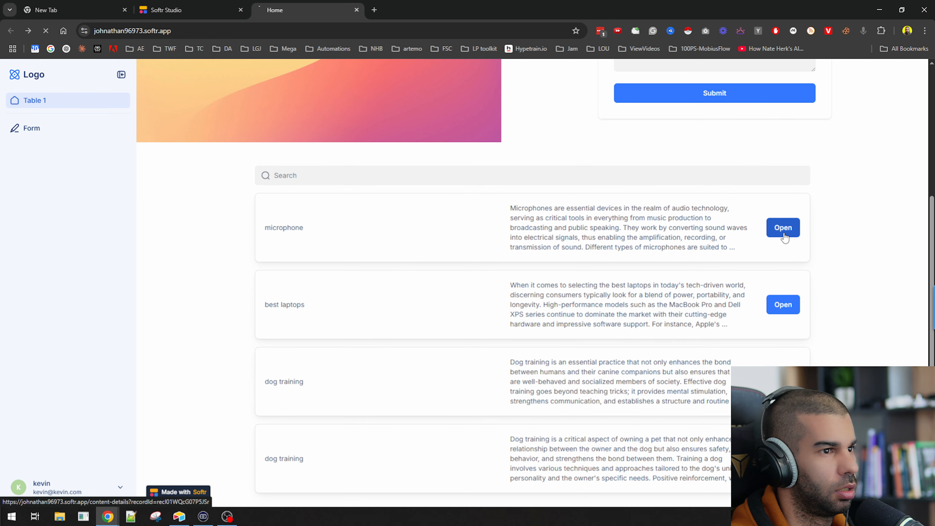
{"action": "left_click", "coordinate": [784, 235]}
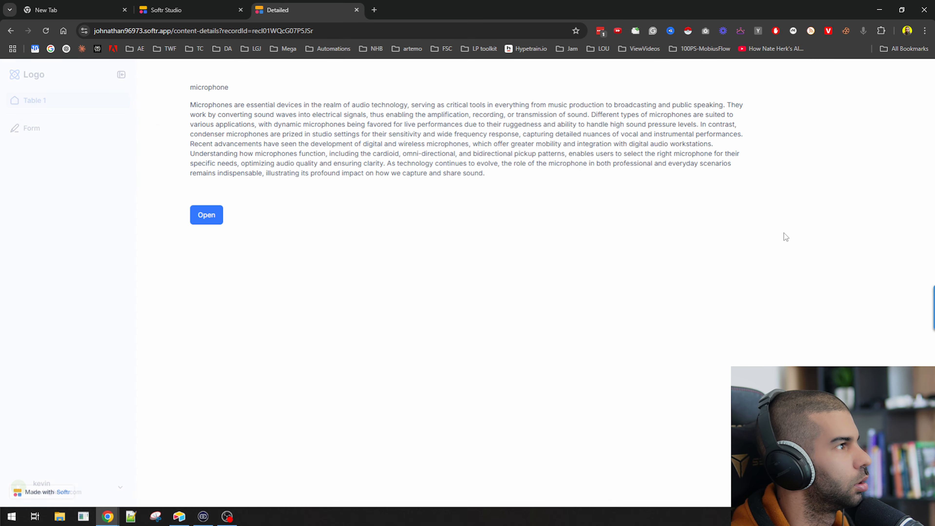
Review the full microphone text, go back to Home, and return to Softr Studio
{"action": "left_click_drag", "start_coordinate": [181, 95], "coordinate": [407, 209]}
{"action": "left_click", "coordinate": [242, 216]}
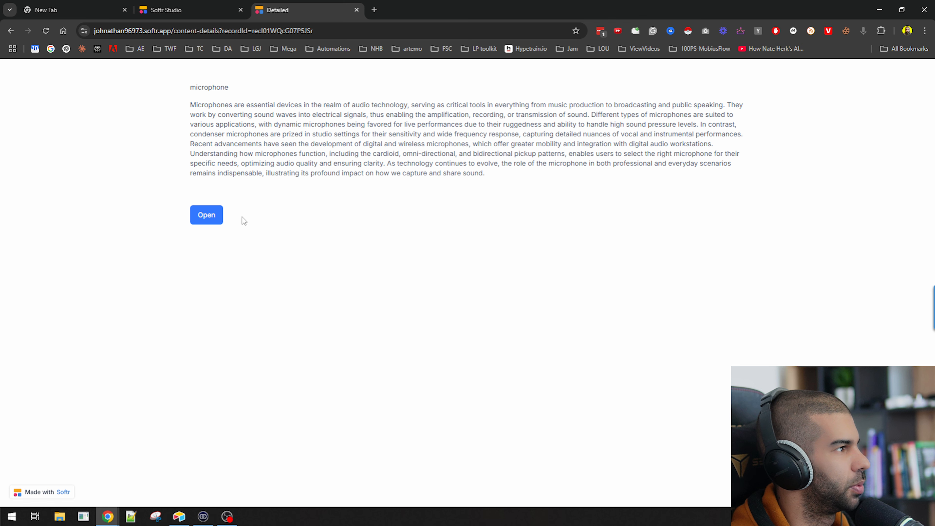
{"action": "left_click", "coordinate": [206, 216]}
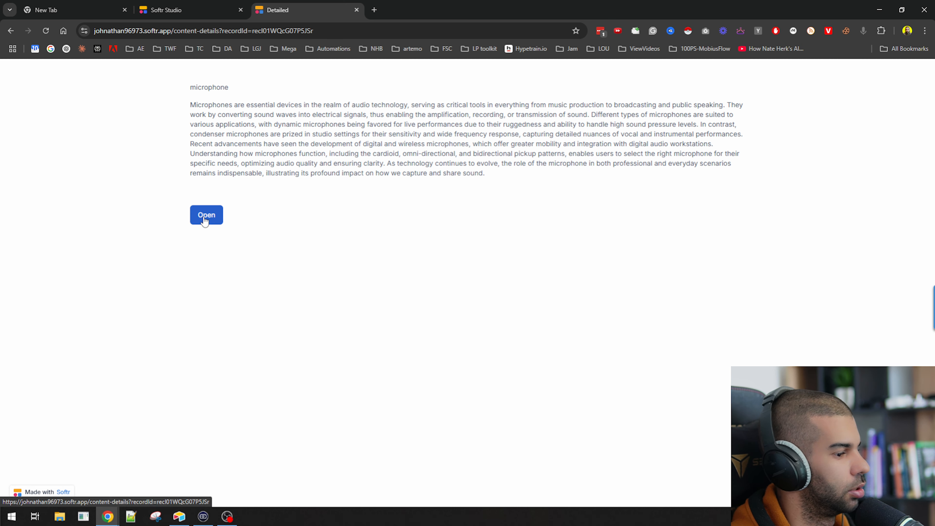
{"action": "key", "text": "alt+Left"}
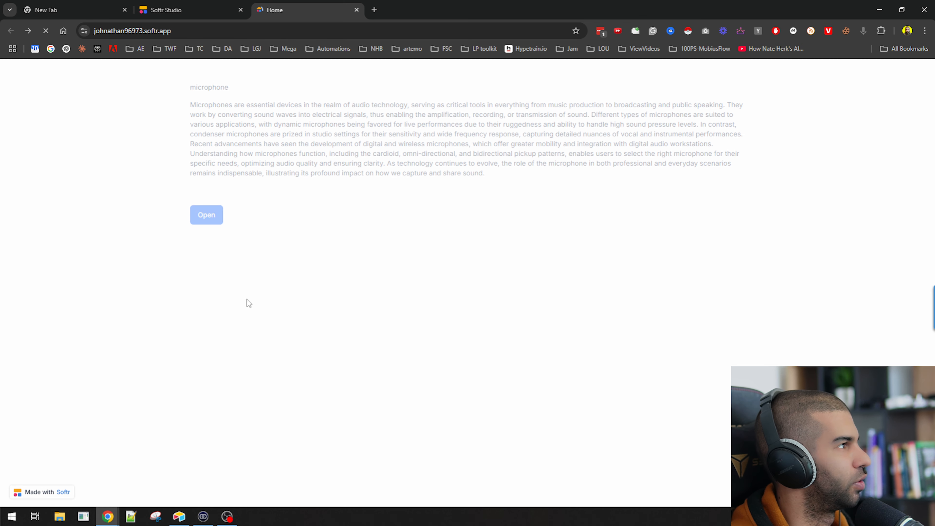
{"action": "left_click", "coordinate": [170, 30]}
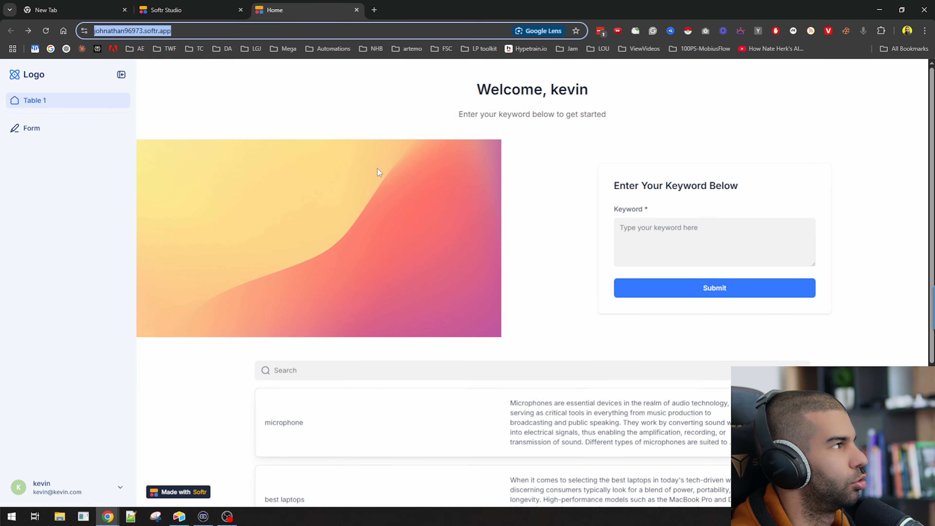
{"action": "left_click", "coordinate": [173, 10]}
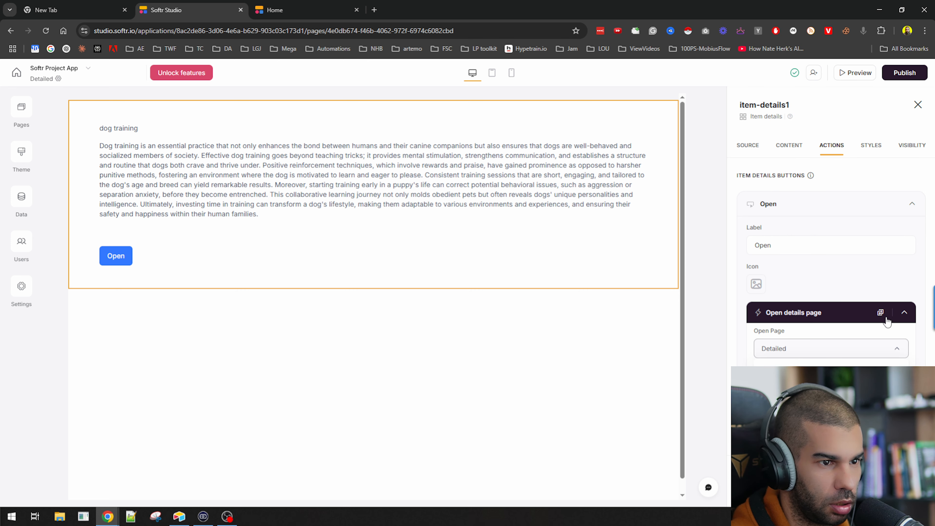
Change the Open button's action to Open URL and begin the custom URL with '/'
{"action": "left_click", "coordinate": [879, 313]}
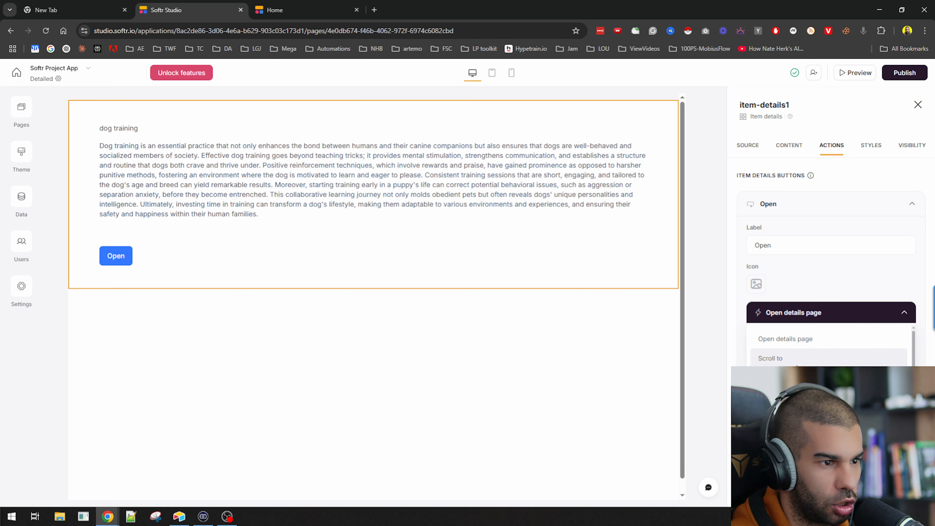
{"action": "left_click", "coordinate": [788, 356]}
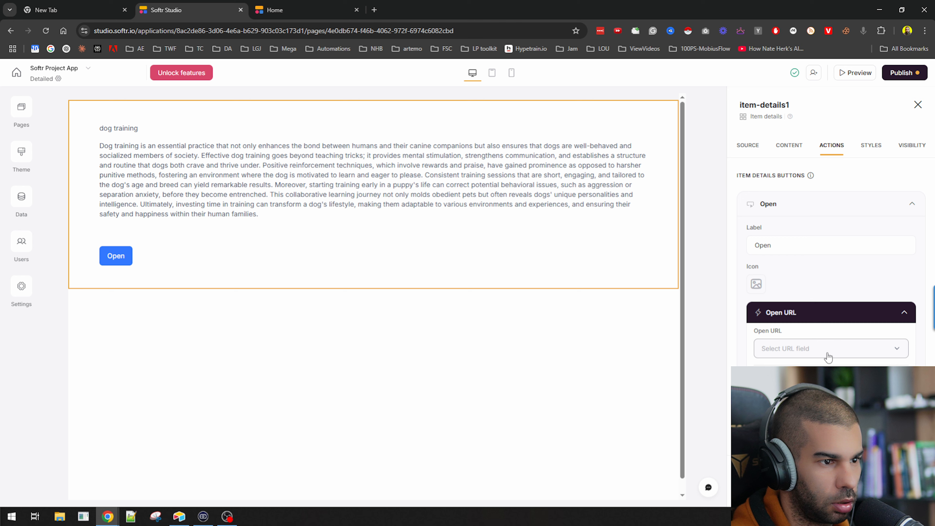
{"action": "scroll", "coordinate": [829, 405], "scroll_direction": "down", "scroll_amount": 1}
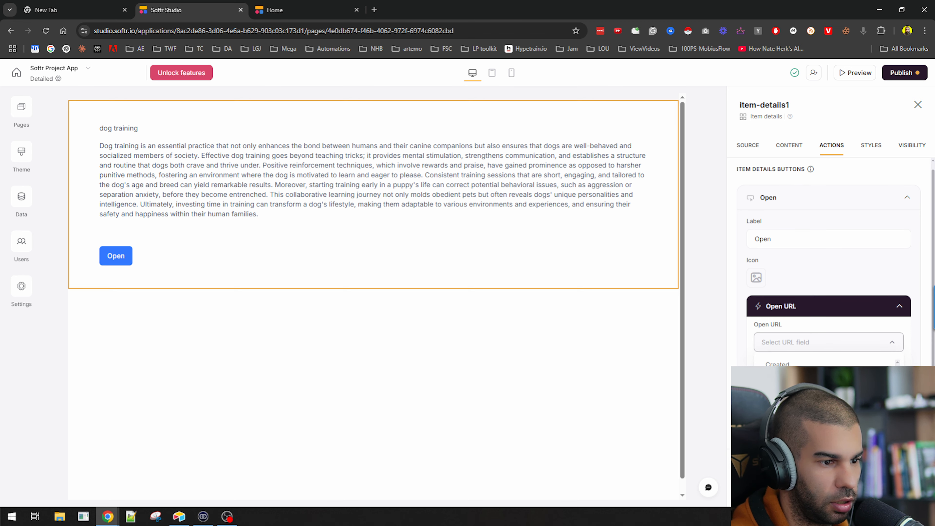
{"action": "type", "text": "/"}
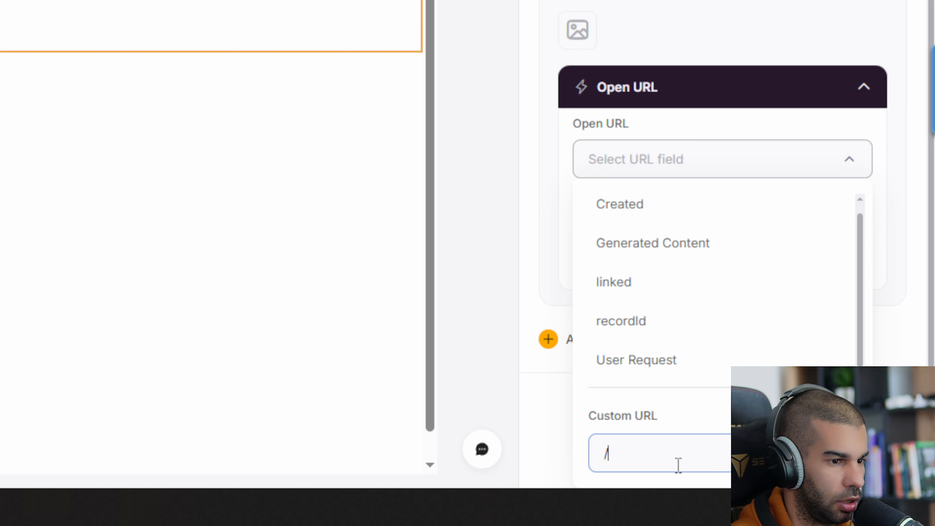
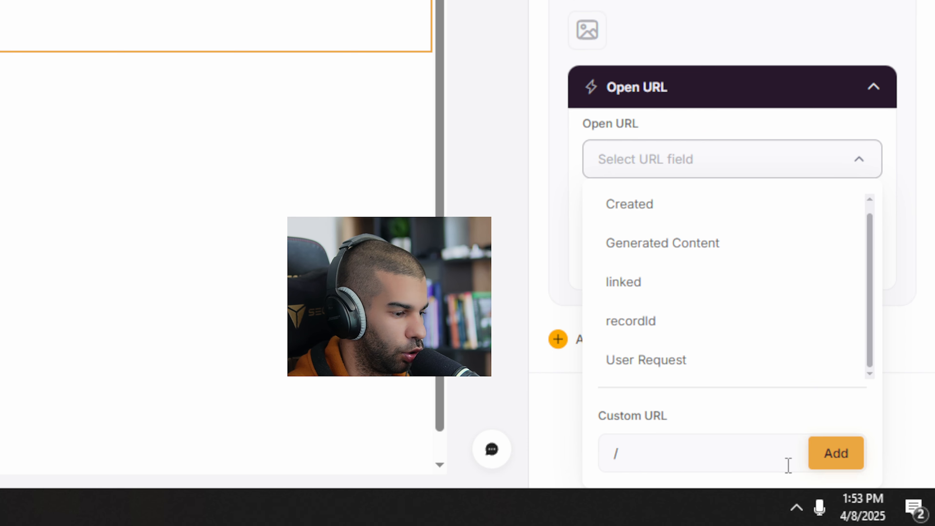
Add '/' as the Open button's custom URL and publish the app updates
{"action": "left_click", "coordinate": [829, 454]}
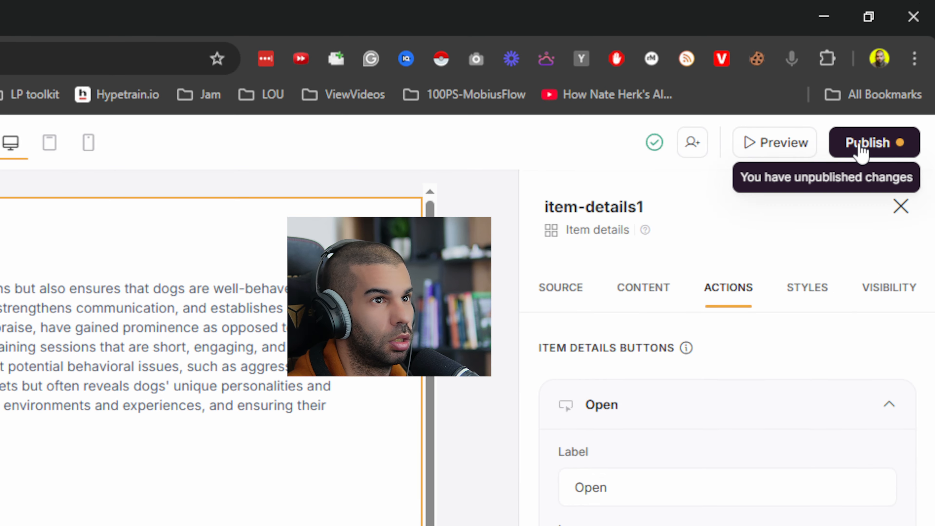
{"action": "left_click", "coordinate": [860, 148]}
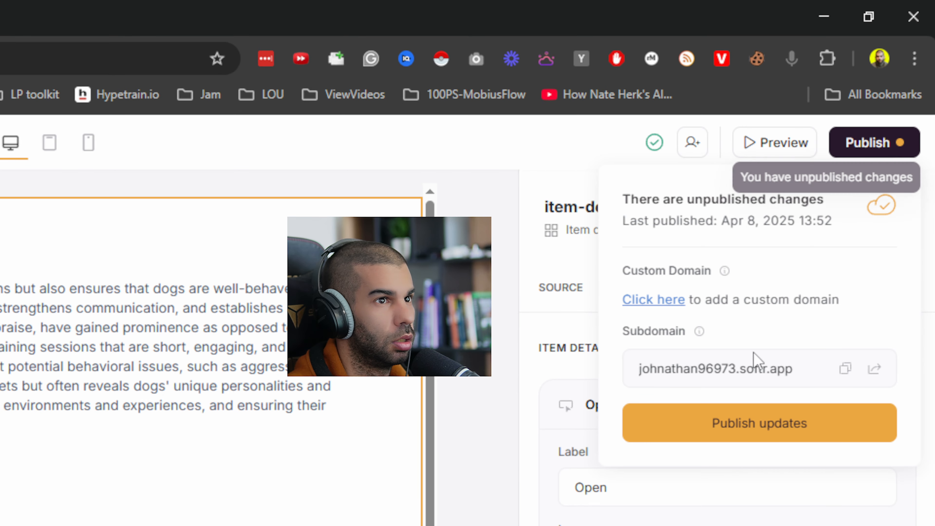
{"action": "left_click", "coordinate": [727, 439]}
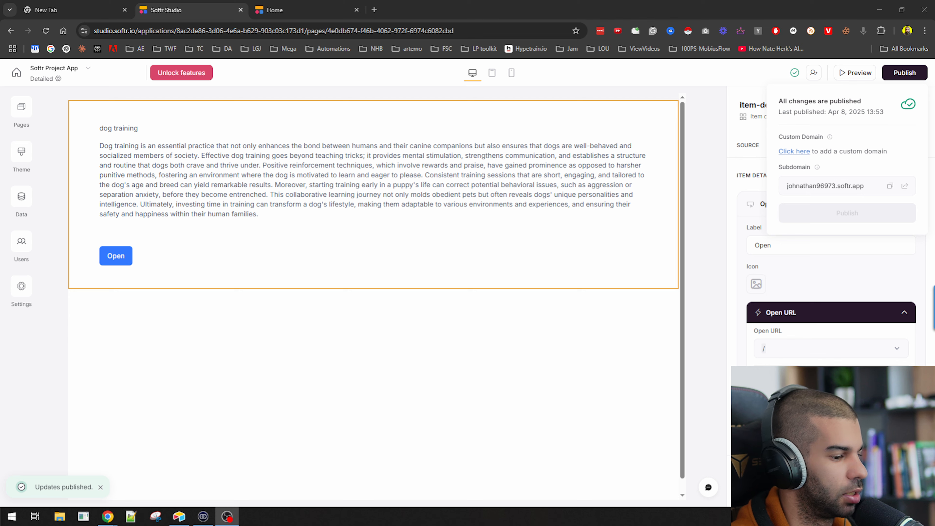
{"action": "left_click", "coordinate": [254, 10]}
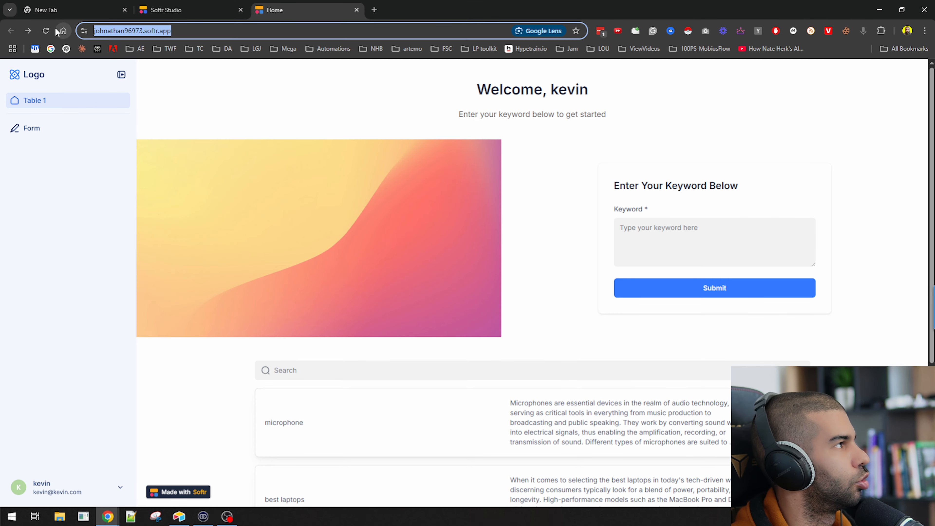
{"action": "left_click", "coordinate": [154, 7]}
{"action": "left_click", "coordinate": [266, 8]}
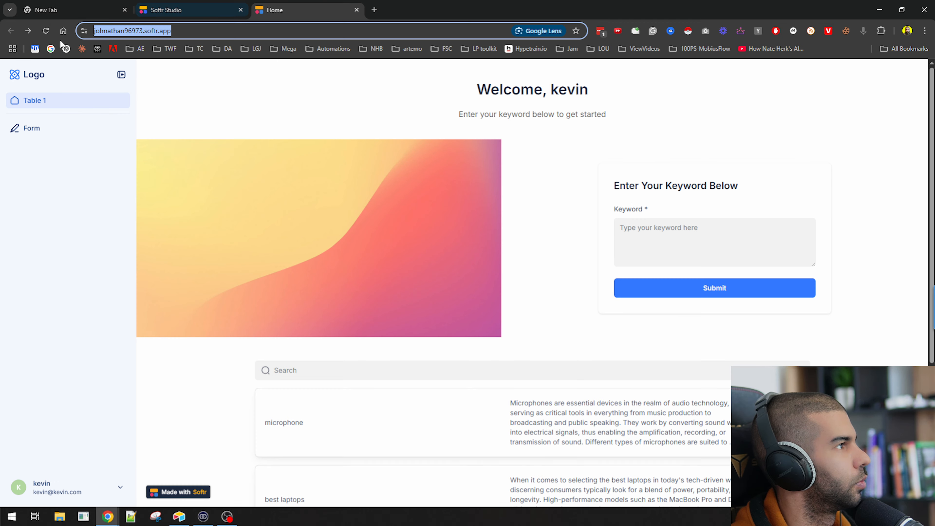
{"action": "left_click", "coordinate": [45, 30]}
{"action": "scroll", "coordinate": [768, 305], "scroll_direction": "down", "scroll_amount": 3}
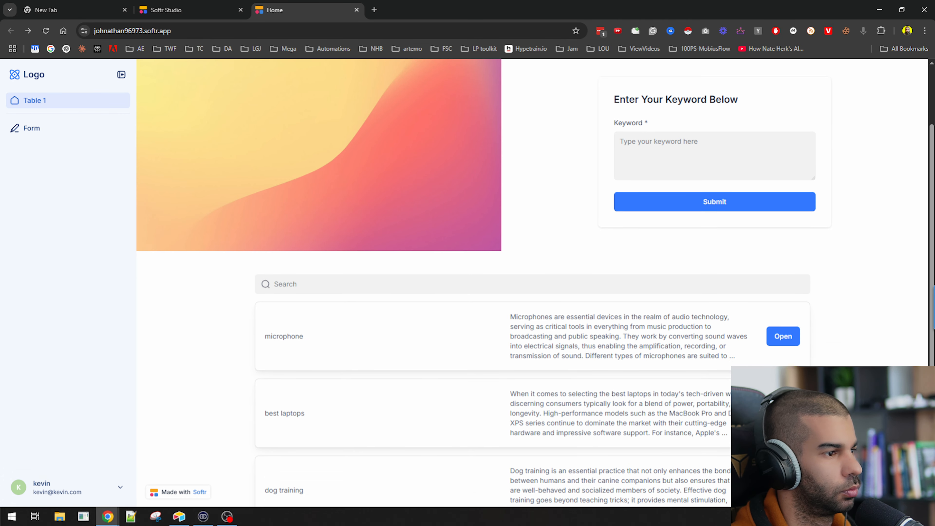
{"action": "left_click", "coordinate": [783, 325]}
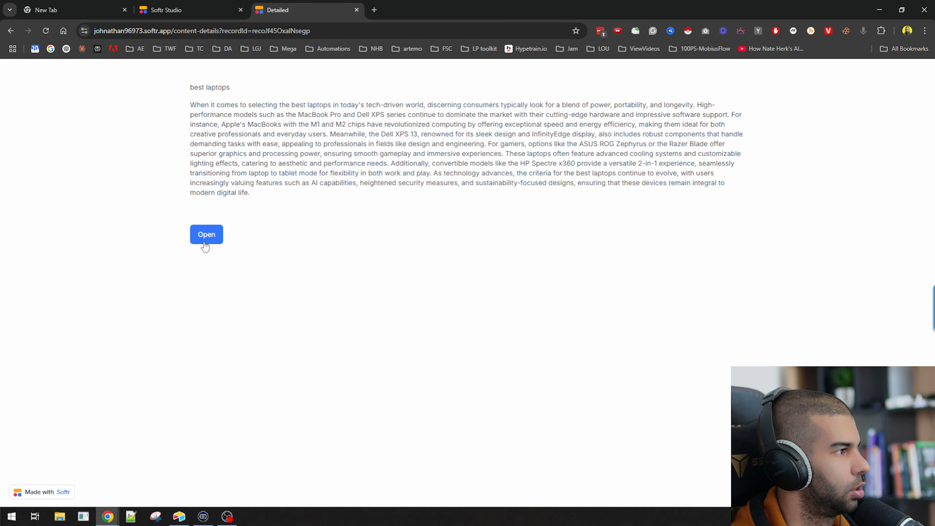
{"action": "left_click", "coordinate": [205, 243]}
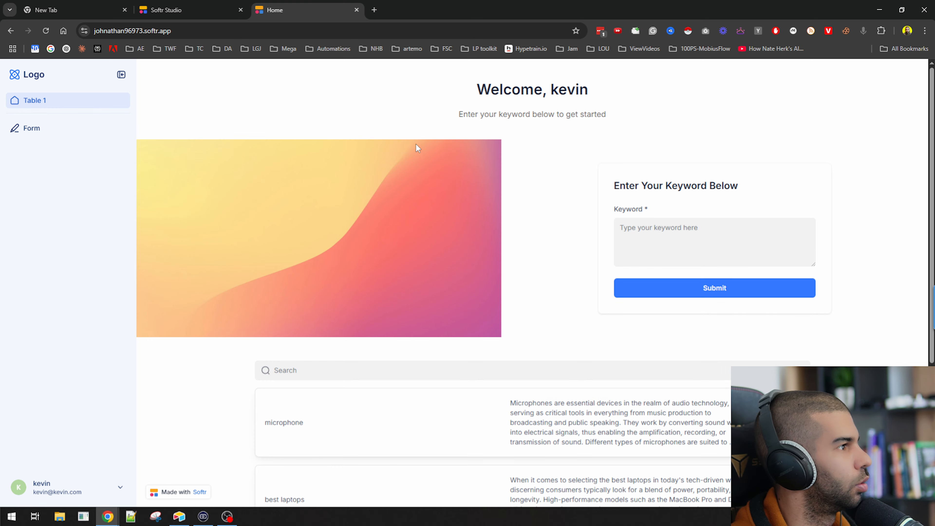
{"action": "left_click", "coordinate": [165, 10]}
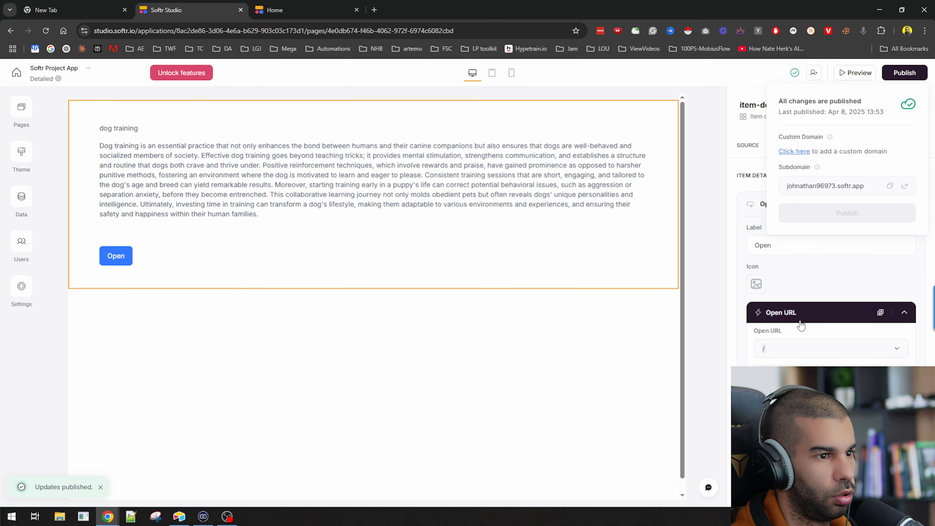
Change the detail page button's label from Open to 'Back'
{"action": "left_click", "coordinate": [783, 249]}
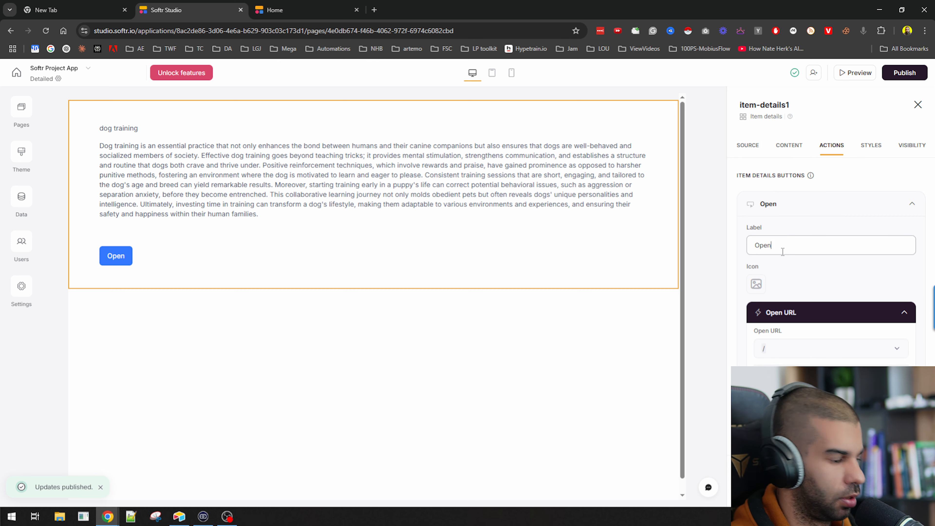
{"action": "double_click", "coordinate": [783, 248]}
{"action": "type", "text": "Back"}
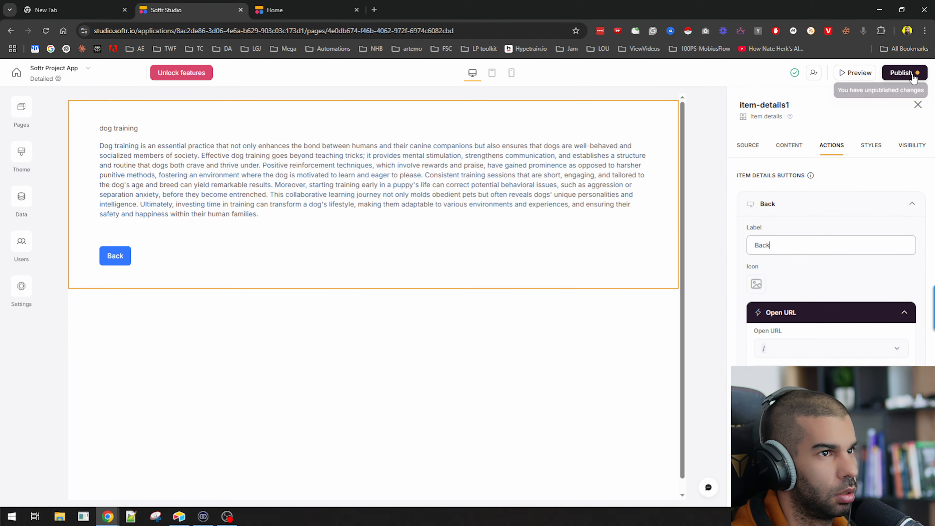
Publish the label change and open the Home page for editing
{"action": "left_click", "coordinate": [910, 78]}
{"action": "left_click", "coordinate": [842, 214]}
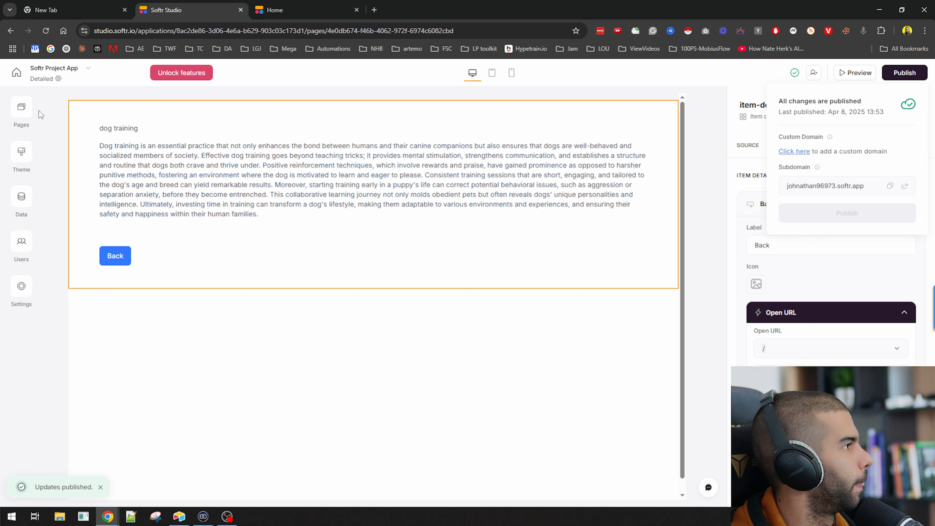
{"action": "left_click", "coordinate": [22, 110]}
{"action": "left_click", "coordinate": [83, 186]}
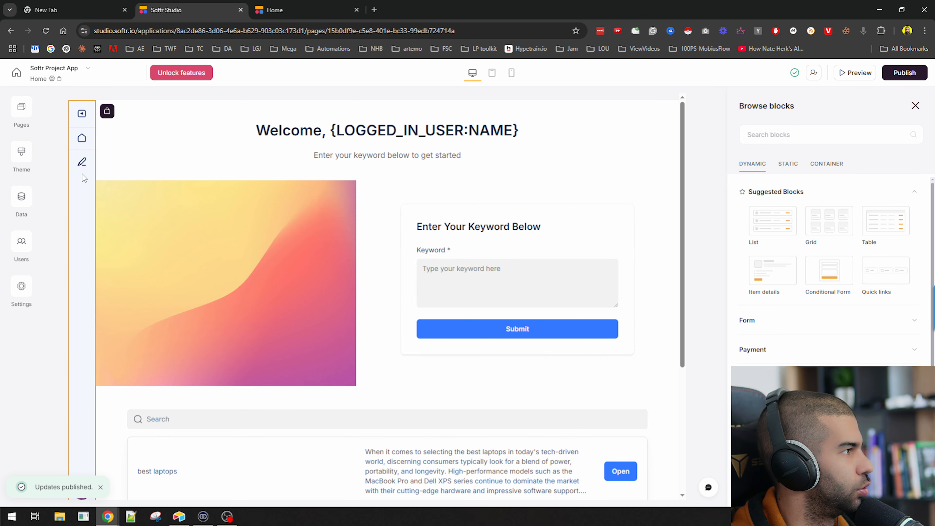
Select the side navigation block and rename its Table 1 link to 'Home'
{"action": "left_click", "coordinate": [90, 175]}
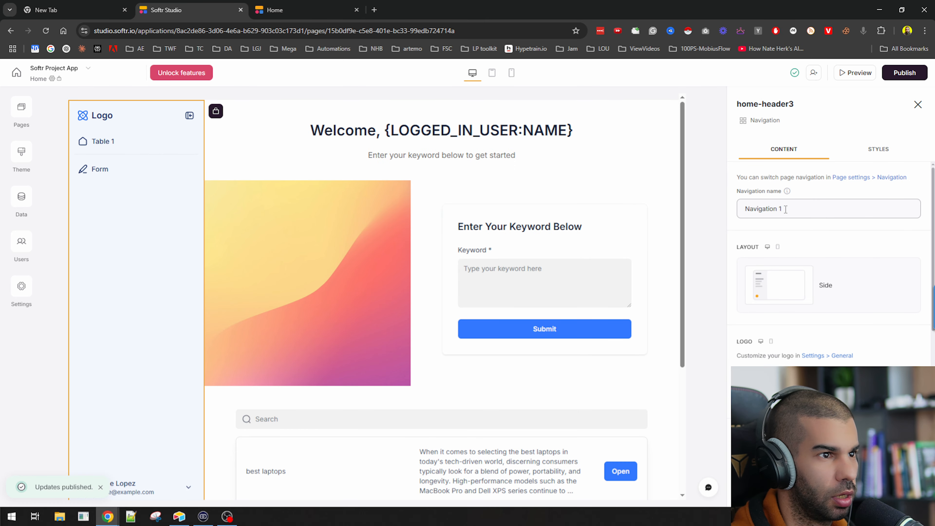
{"action": "scroll", "coordinate": [839, 286], "scroll_direction": "down", "scroll_amount": 4}
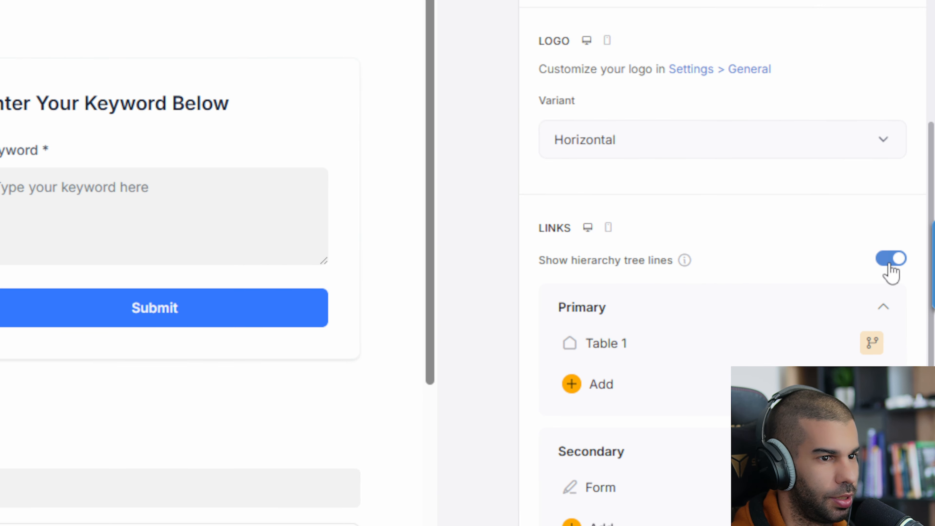
{"action": "left_click", "coordinate": [911, 305]}
{"action": "left_click", "coordinate": [888, 266]}
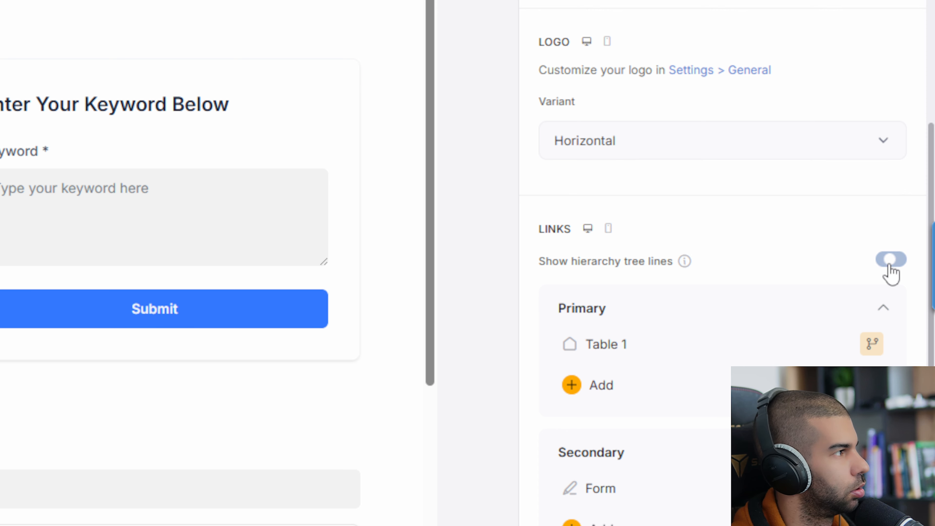
{"action": "scroll", "coordinate": [603, 274], "scroll_direction": "down", "scroll_amount": 3}
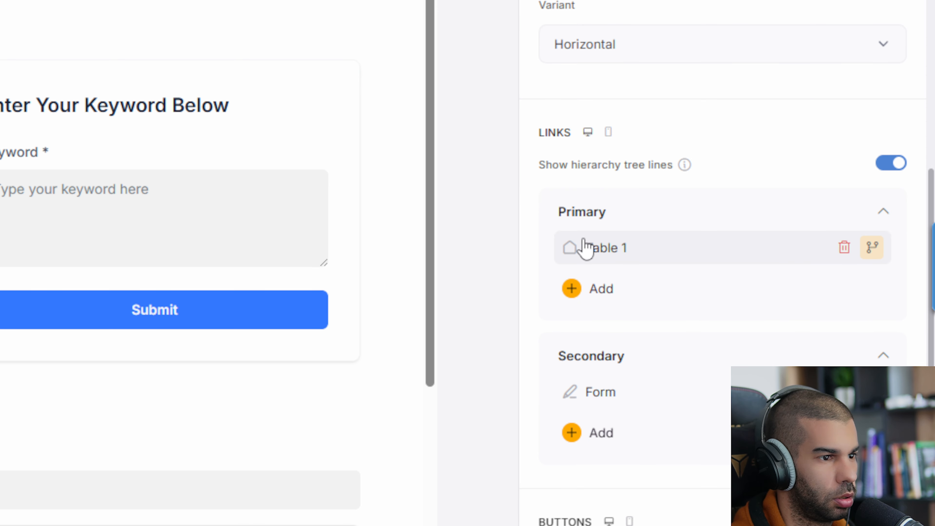
{"action": "left_click", "coordinate": [613, 255]}
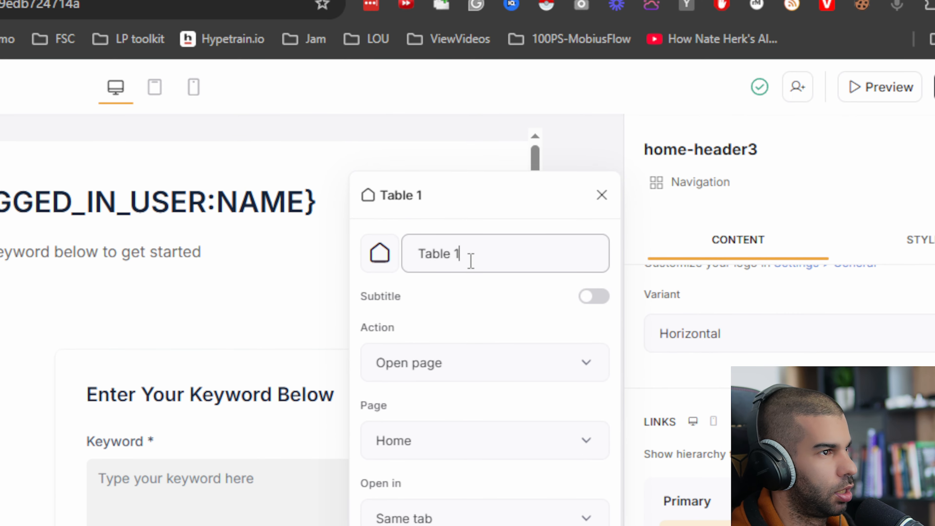
{"action": "triple_click", "coordinate": [469, 259]}
{"action": "type", "text": "Home"}
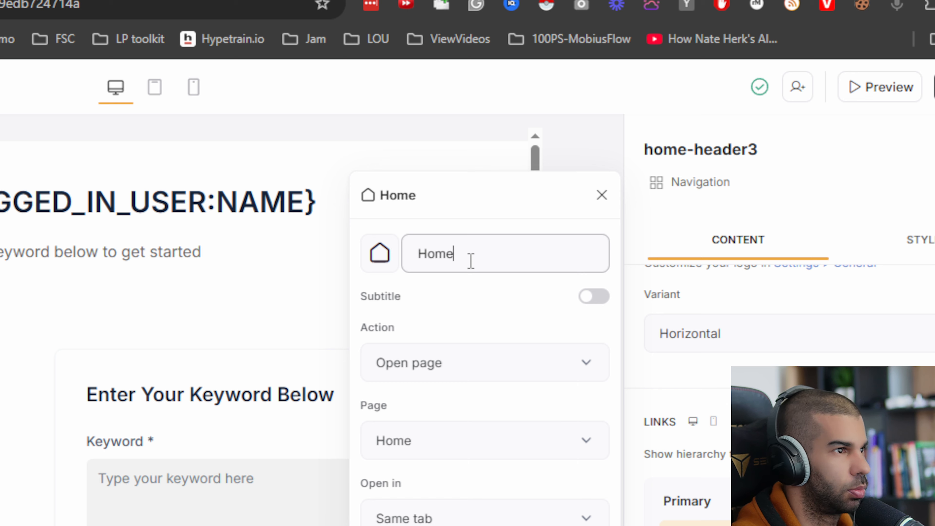
{"action": "left_click", "coordinate": [602, 197]}
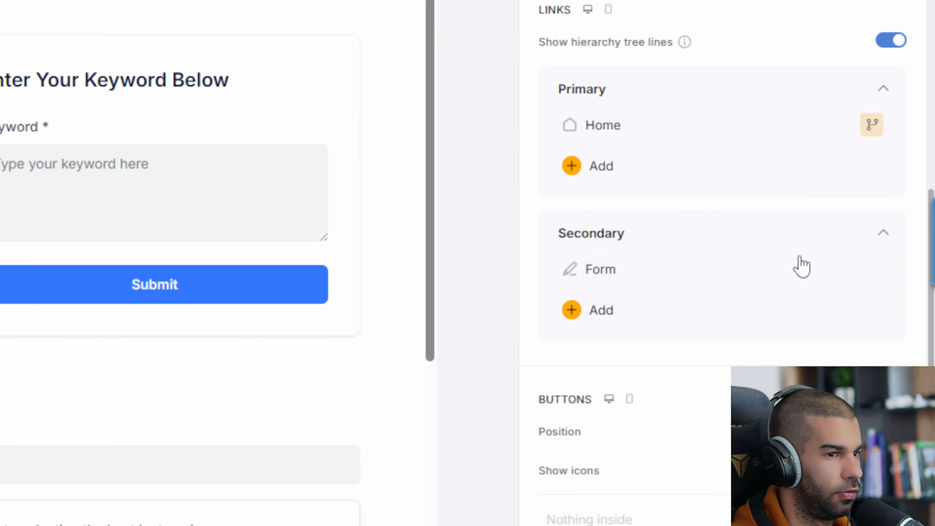
Delete the Form link from the navigation and collapse the side navigation
{"action": "left_click", "coordinate": [844, 267]}
{"action": "left_click", "coordinate": [198, 245]}
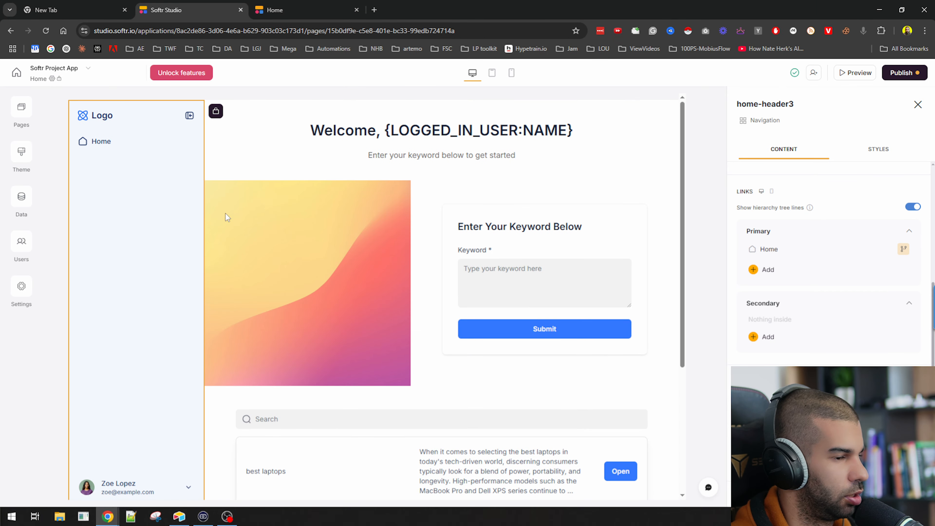
{"action": "scroll", "coordinate": [804, 348], "scroll_direction": "down", "scroll_amount": 2}
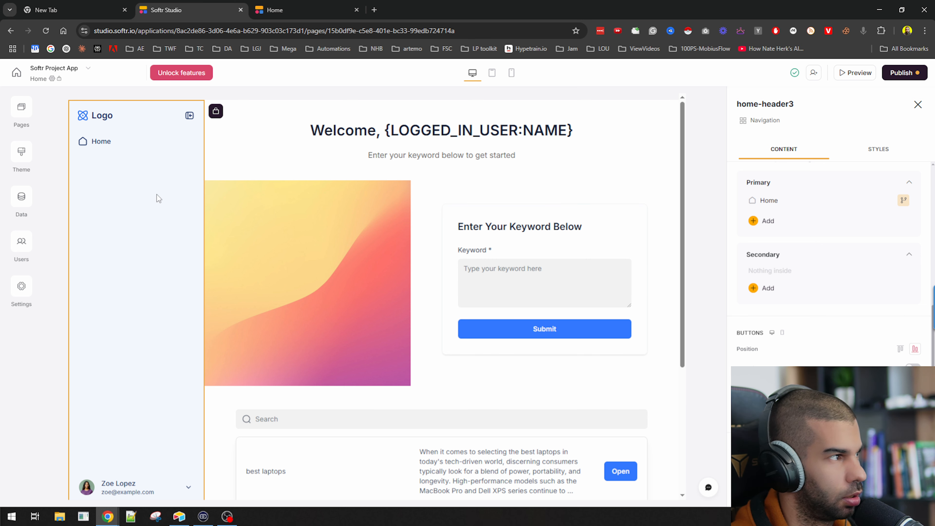
{"action": "left_click", "coordinate": [189, 116]}
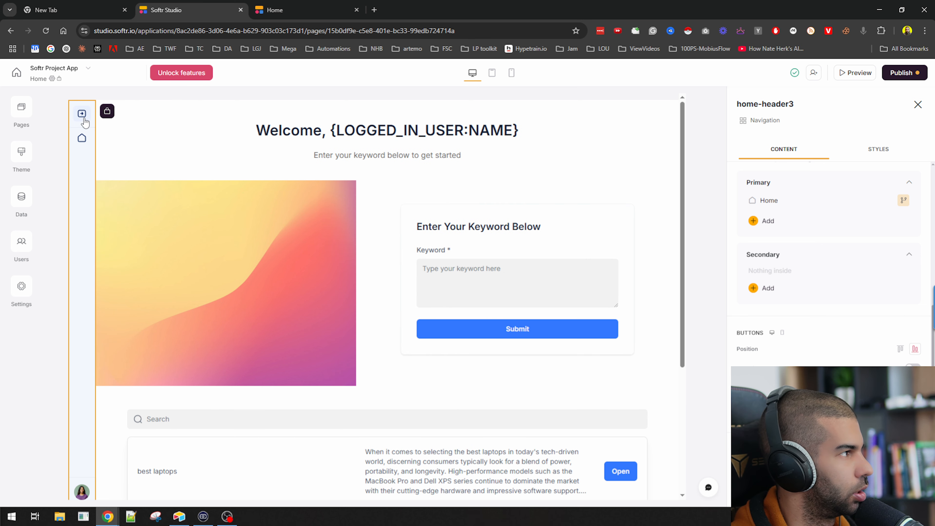
{"action": "scroll", "coordinate": [829, 258], "scroll_direction": "down", "scroll_amount": 3}
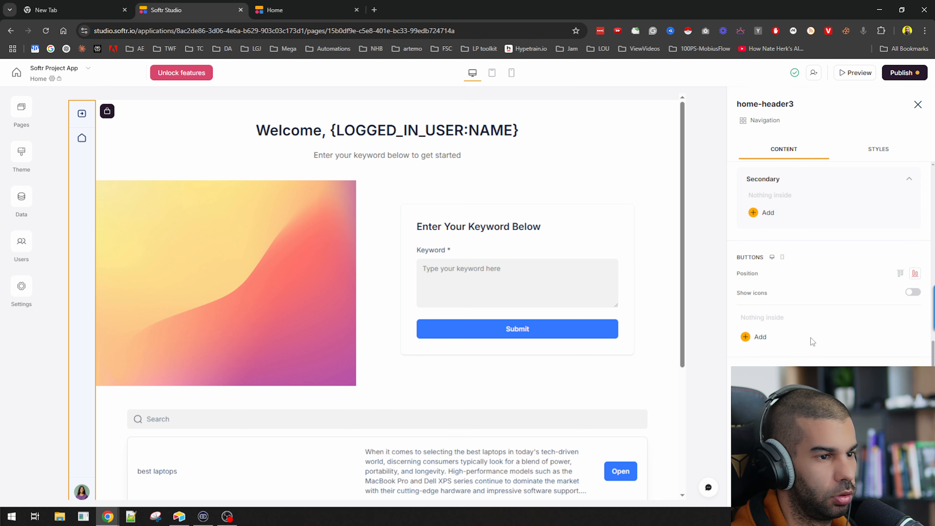
{"action": "scroll", "coordinate": [783, 316], "scroll_direction": "up", "scroll_amount": 5}
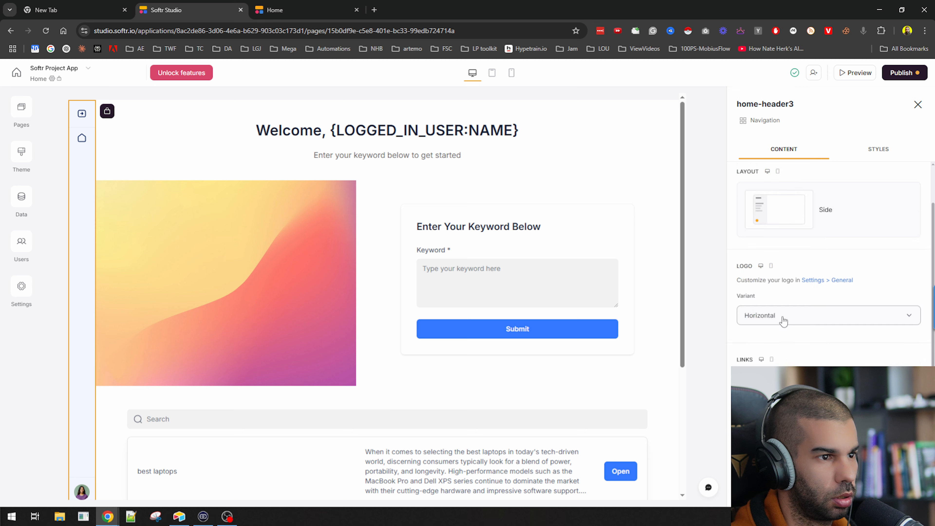
Publish the navigation changes
{"action": "left_click", "coordinate": [913, 278]}
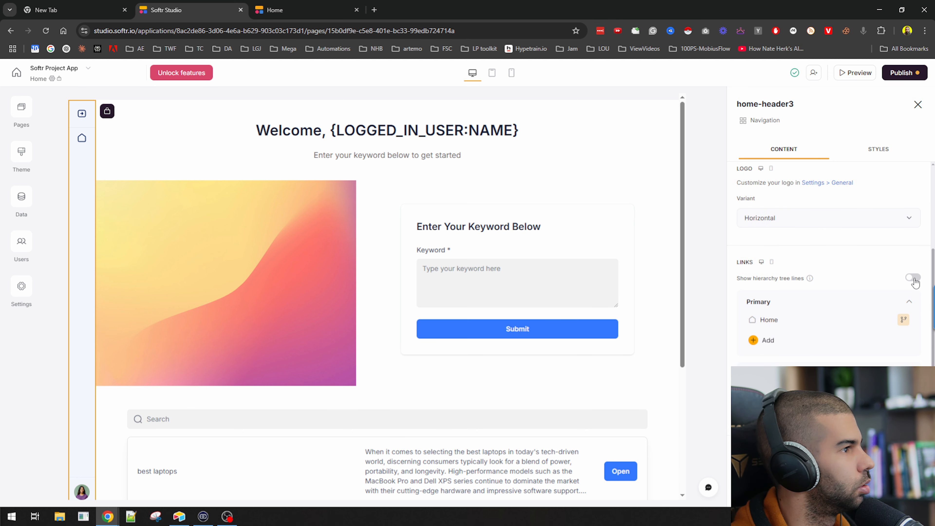
{"action": "left_click", "coordinate": [913, 278]}
{"action": "scroll", "coordinate": [867, 276], "scroll_direction": "up", "scroll_amount": 5}
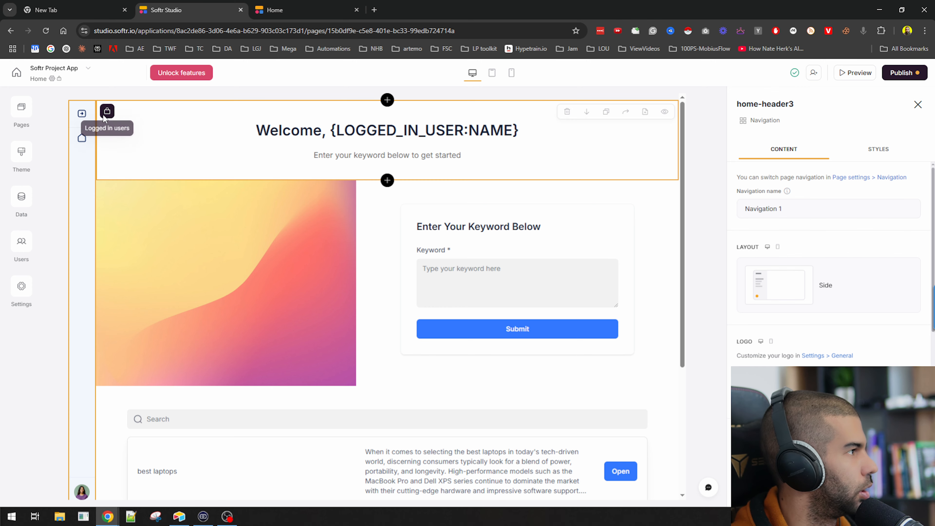
{"action": "scroll", "coordinate": [159, 274], "scroll_direction": "down", "scroll_amount": 5}
{"action": "scroll", "coordinate": [407, 211], "scroll_direction": "up", "scroll_amount": 5}
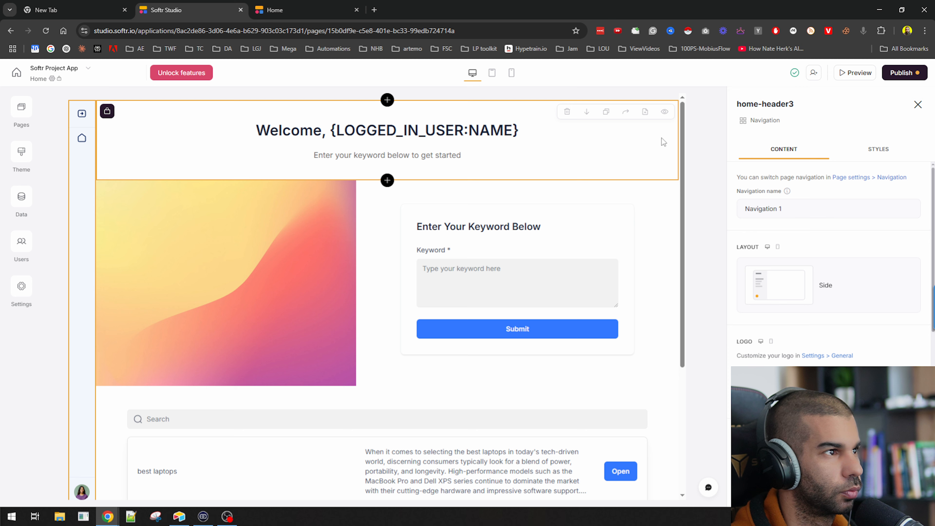
{"action": "left_click", "coordinate": [905, 72]}
{"action": "left_click", "coordinate": [847, 215]}
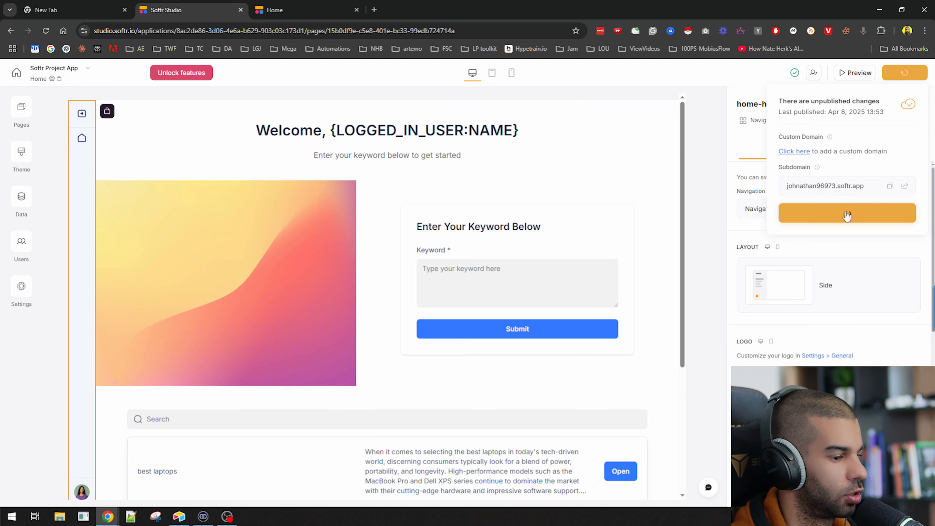
Load the published app's web address in a new incognito window
{"action": "left_click", "coordinate": [904, 186]}
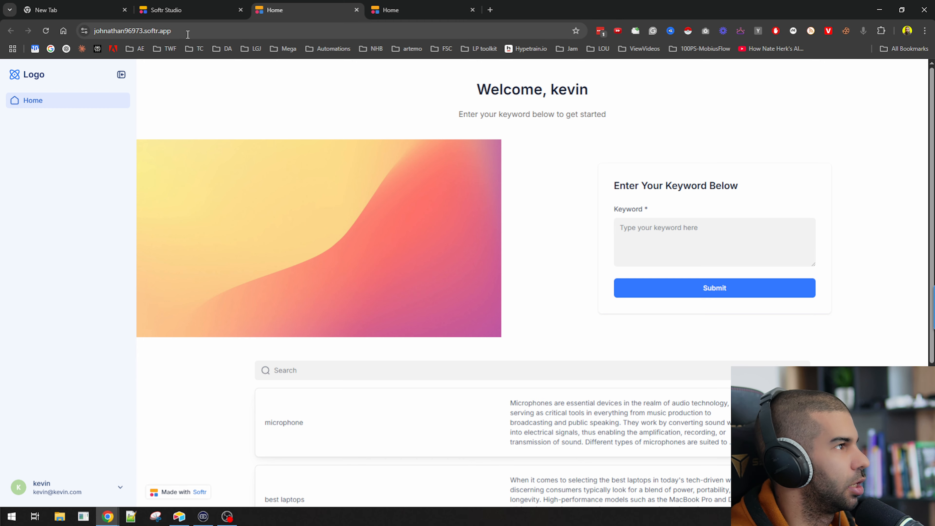
{"action": "left_click_drag", "start_coordinate": [483, 83], "coordinate": [579, 115]}
{"action": "left_click", "coordinate": [579, 115]}
{"action": "left_click", "coordinate": [237, 34]}
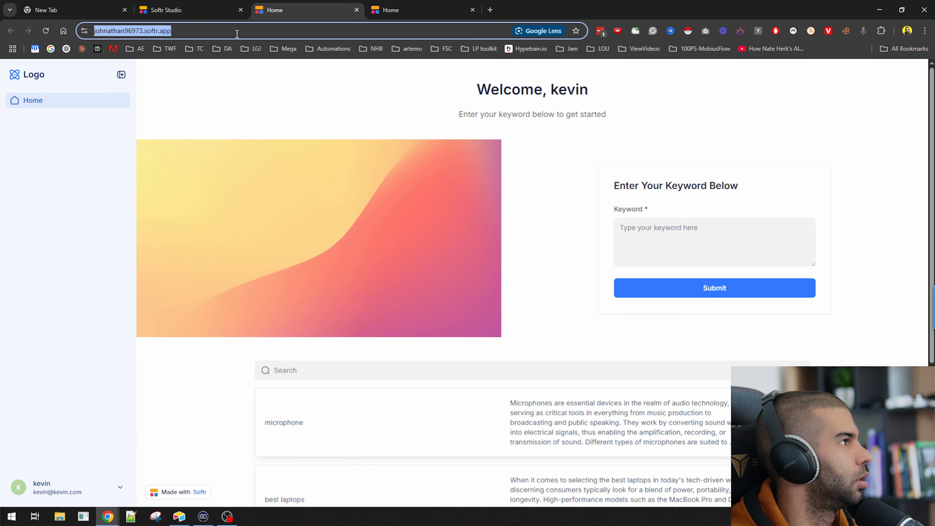
{"action": "key", "text": "ctrl+c"}
{"action": "key", "text": "ctrl+shift+n"}
{"action": "key", "text": "ctrl+v"}
{"action": "key", "text": "Return"}
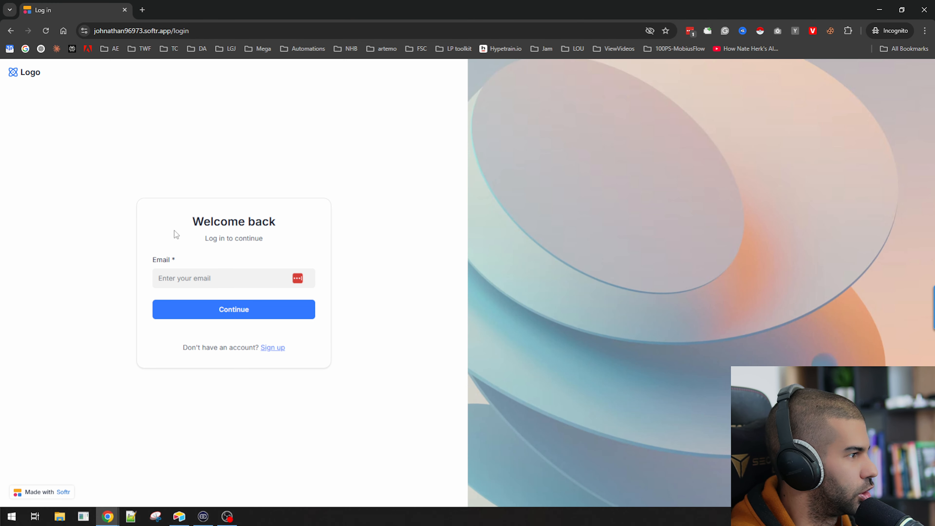
Go to the app's sign-up page and enter the new user's e-mail address
{"action": "left_click", "coordinate": [251, 253]}
{"action": "left_click_drag", "start_coordinate": [197, 348], "coordinate": [229, 353]}
{"action": "left_click", "coordinate": [265, 348]}
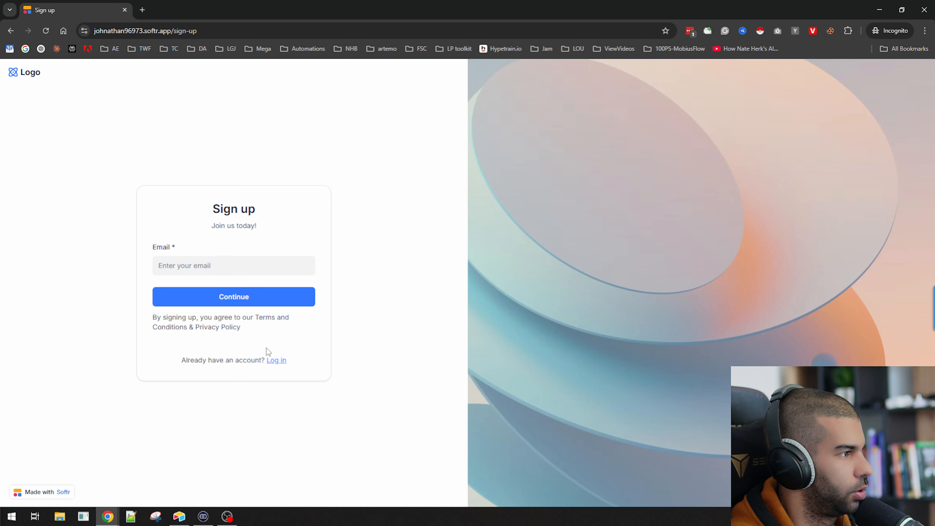
{"action": "left_click", "coordinate": [184, 260]}
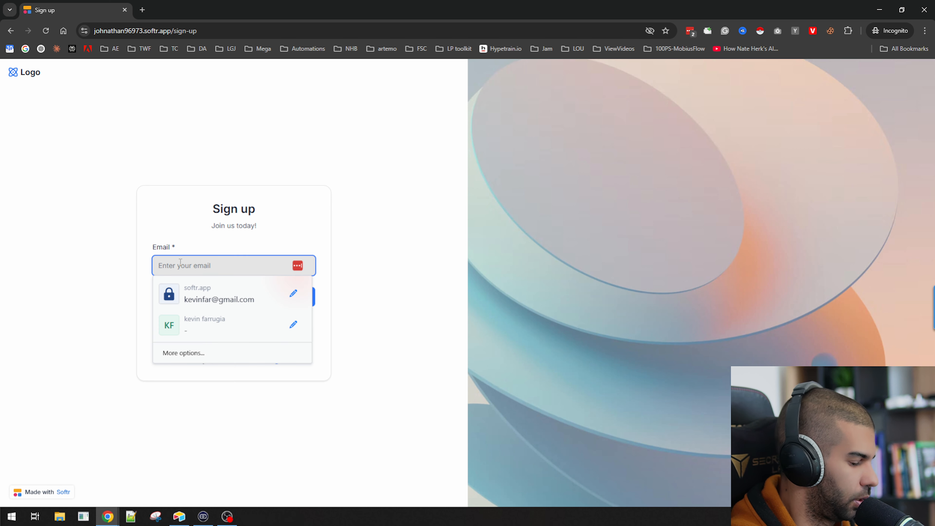
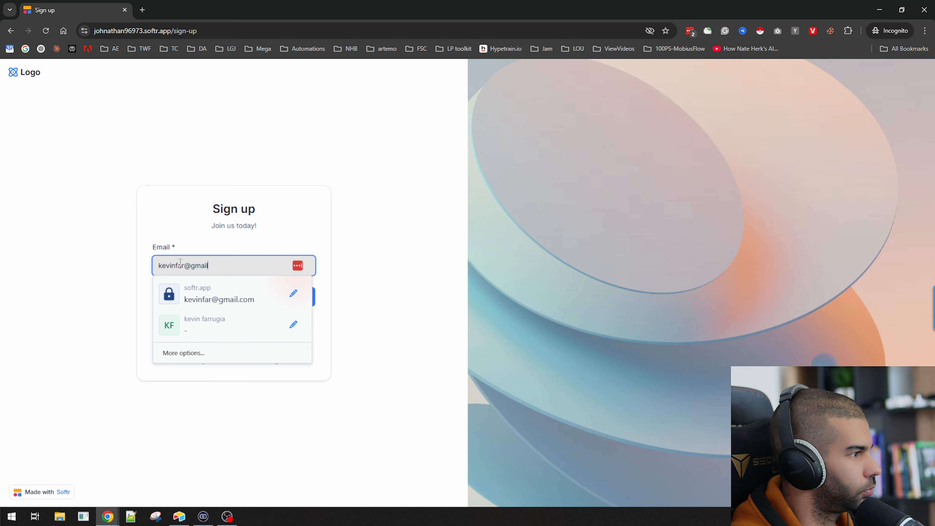
Submit the e-mail, fetch the verification code from Gmail, and confirm it
{"action": "left_click", "coordinate": [225, 297]}
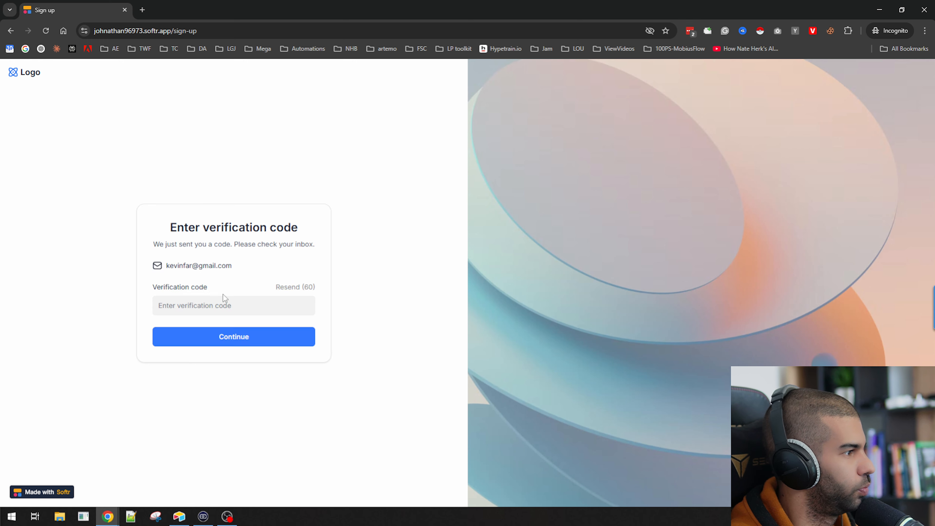
{"action": "left_click_drag", "start_coordinate": [166, 244], "coordinate": [319, 244]}
{"action": "left_click", "coordinate": [292, 236]}
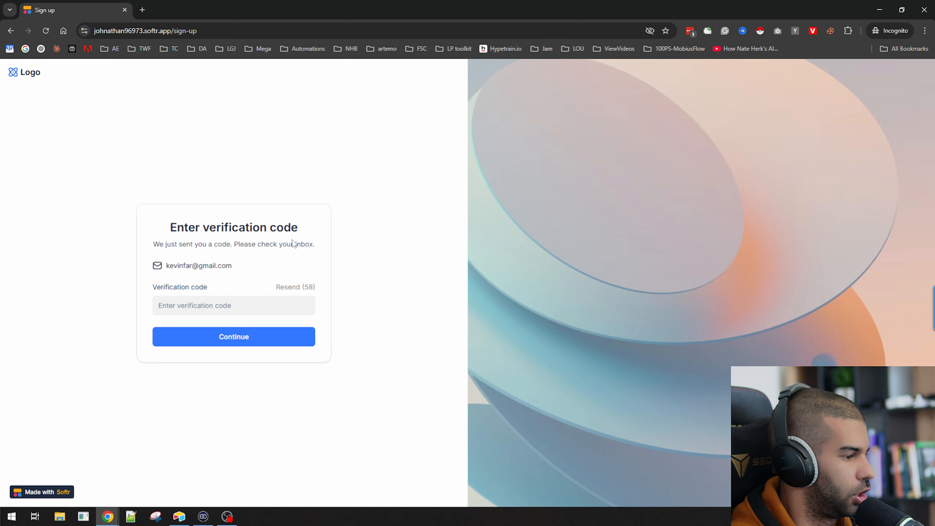
{"action": "key", "text": "ctrl+n"}
{"action": "type", "text": "gmail.com"}
{"action": "key", "text": "Return"}
{"action": "key", "text": "super+shift+Left"}
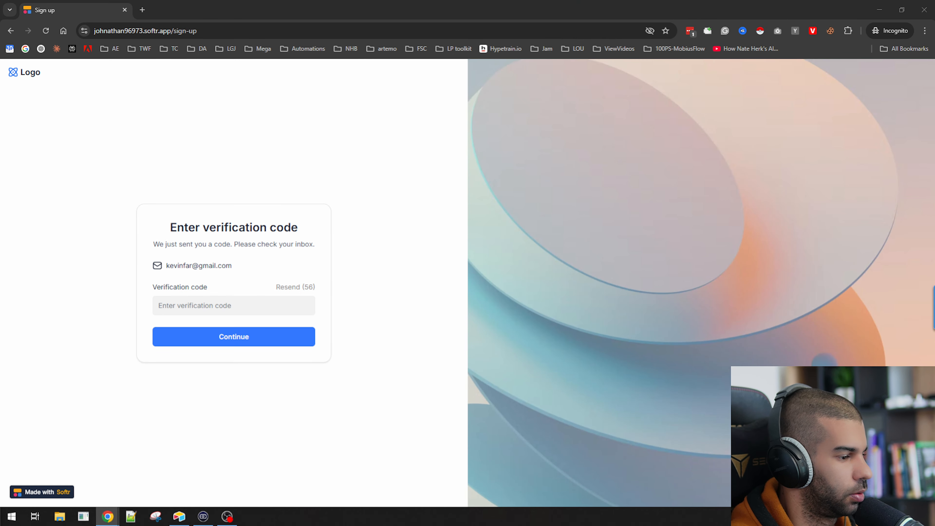
{"action": "key", "text": "super+Down"}
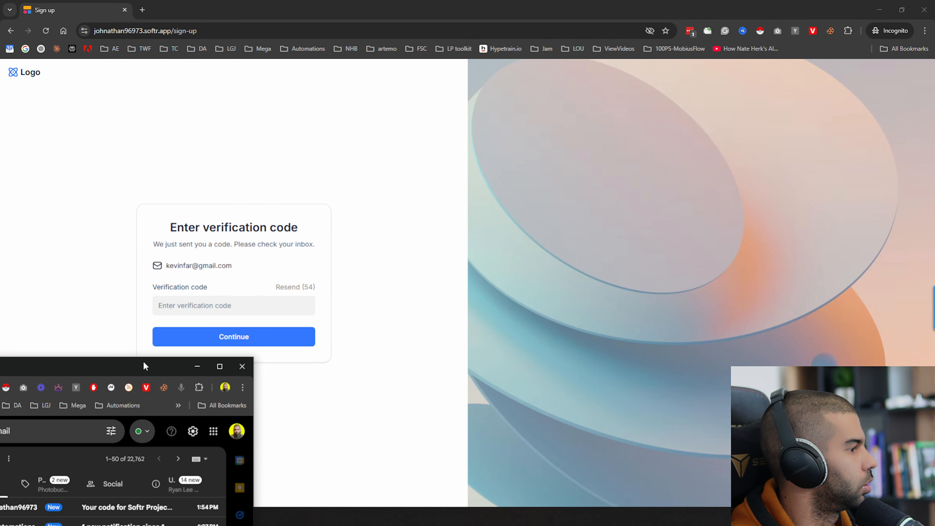
{"action": "left_click_drag", "start_coordinate": [143, 363], "coordinate": [144, 525]}
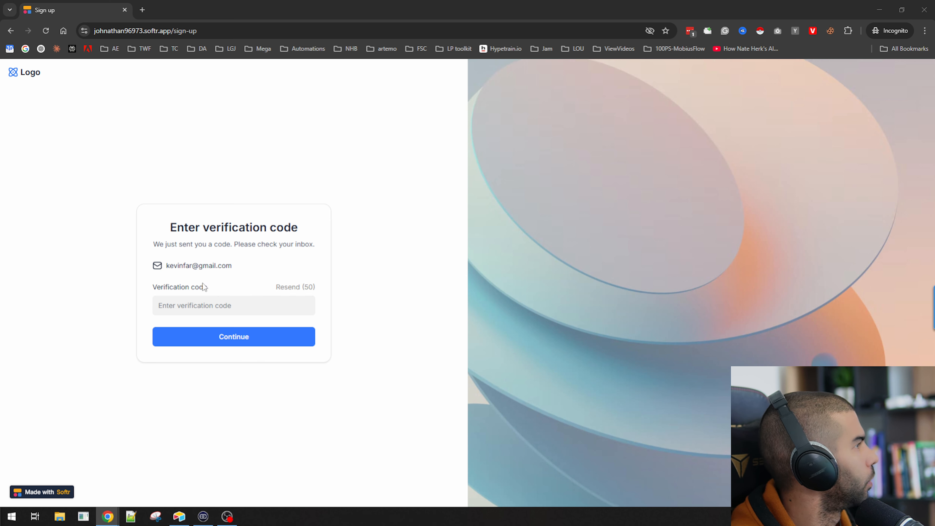
{"action": "left_click", "coordinate": [206, 305]}
{"action": "key", "text": "ctrl+v"}
{"action": "left_click", "coordinate": [213, 333]}
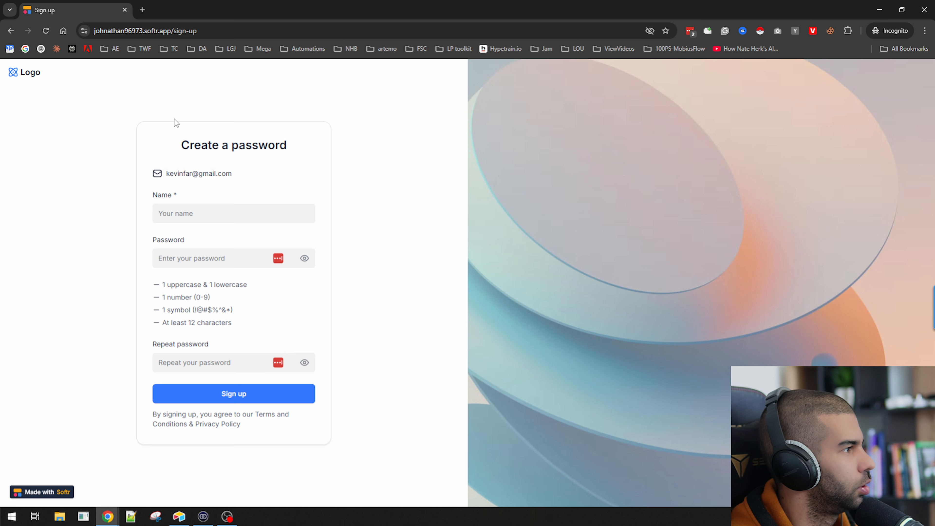
Enter the user's name and a password, adjusting it until every requirement is met
{"action": "left_click_drag", "start_coordinate": [176, 124], "coordinate": [324, 153]}
{"action": "left_click", "coordinate": [220, 165]}
{"action": "left_click", "coordinate": [181, 214]}
{"action": "type", "text": "kevin f"}
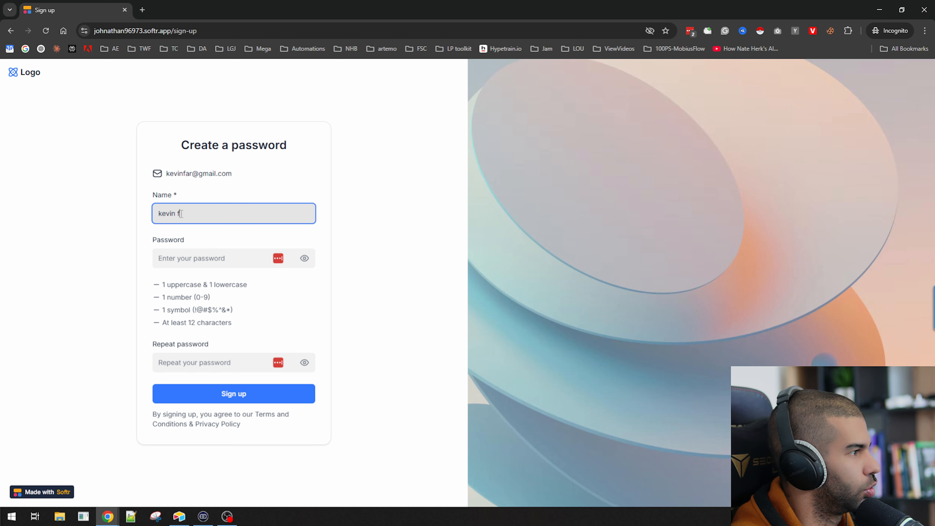
{"action": "key", "text": "Tab"}
{"action": "type", "text": "••"}
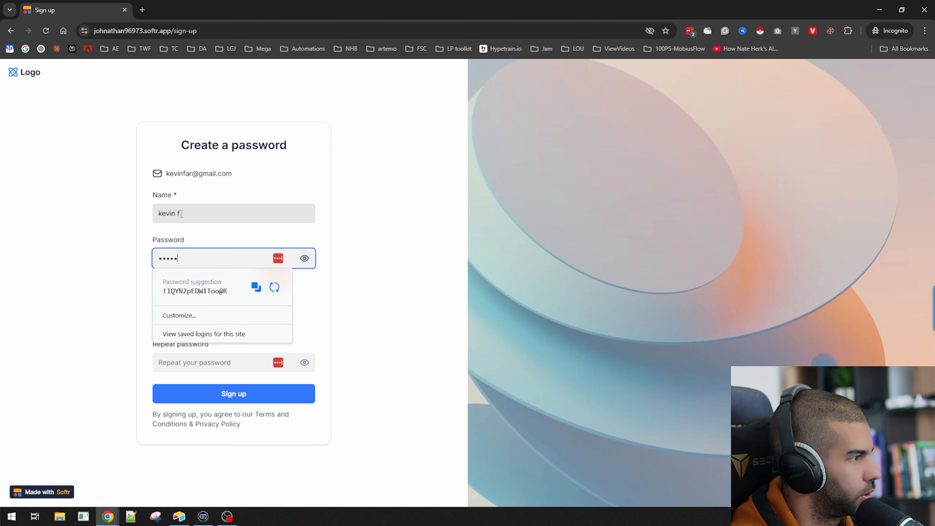
{"action": "left_click", "coordinate": [79, 225]}
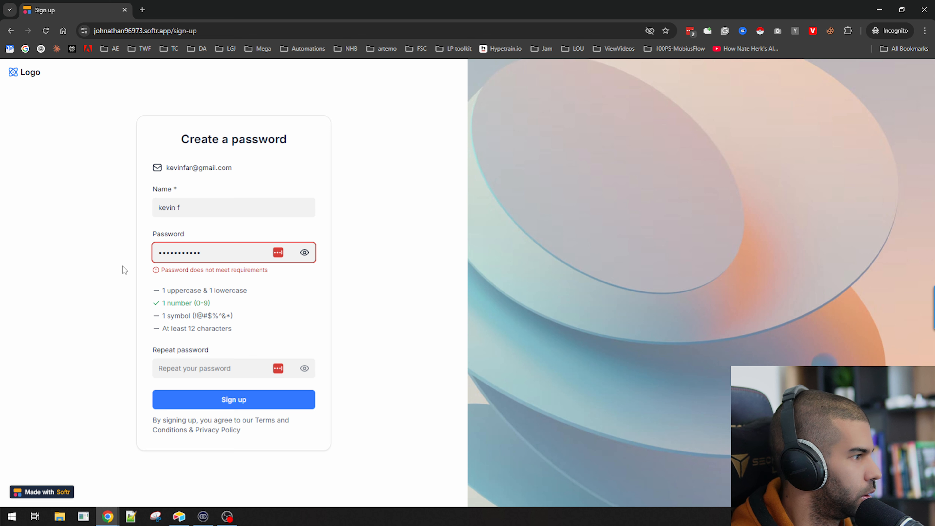
{"action": "left_click", "coordinate": [230, 258]}
{"action": "type", "text": "•"}
{"action": "left_click", "coordinate": [401, 344]}
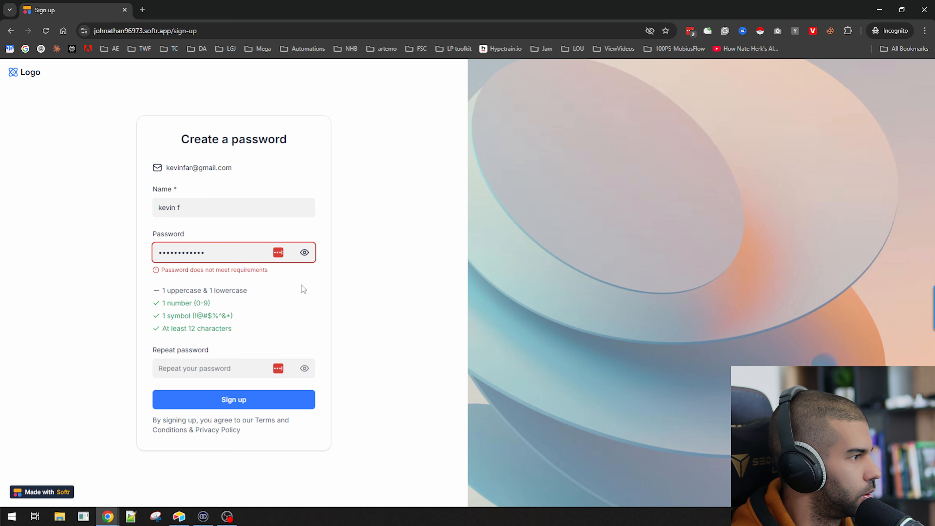
{"action": "left_click", "coordinate": [240, 258]}
{"action": "key", "text": "BackSpace"}
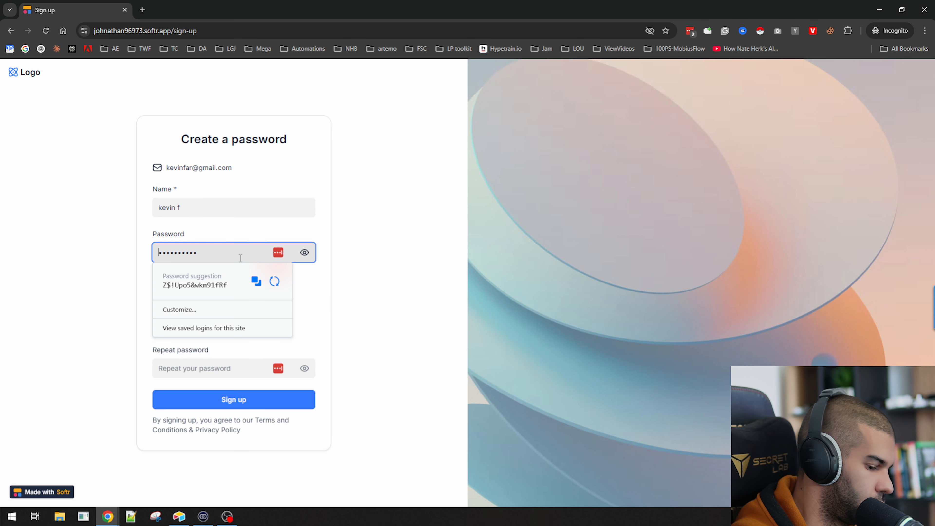
{"action": "left_click", "coordinate": [105, 255]}
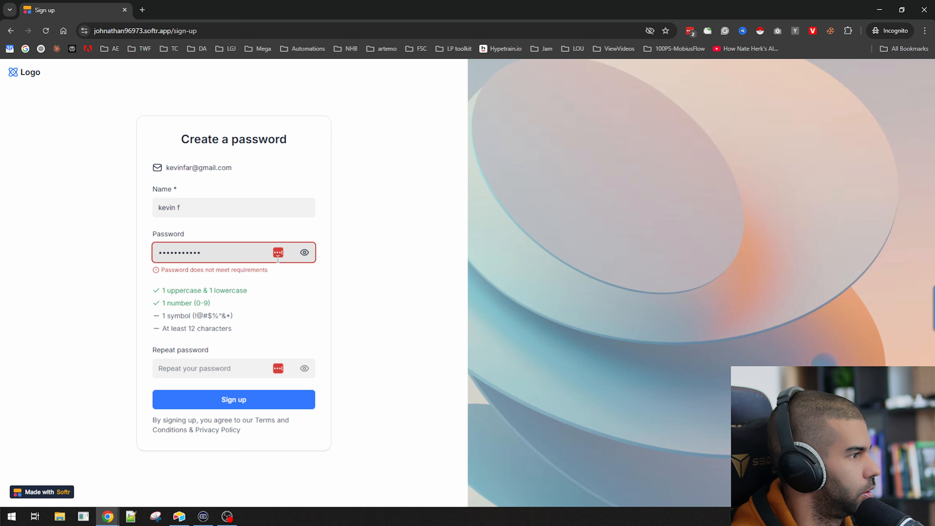
{"action": "left_click", "coordinate": [309, 254]}
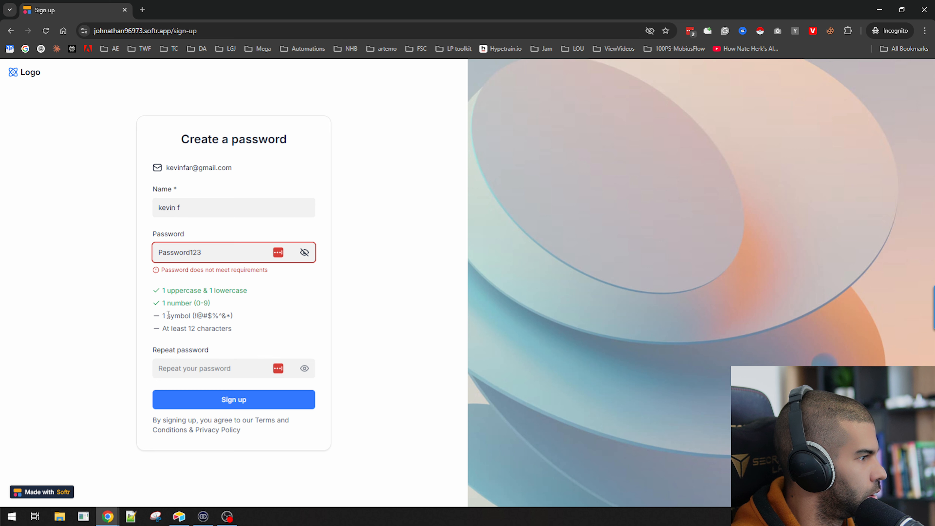
{"action": "left_click", "coordinate": [217, 252]}
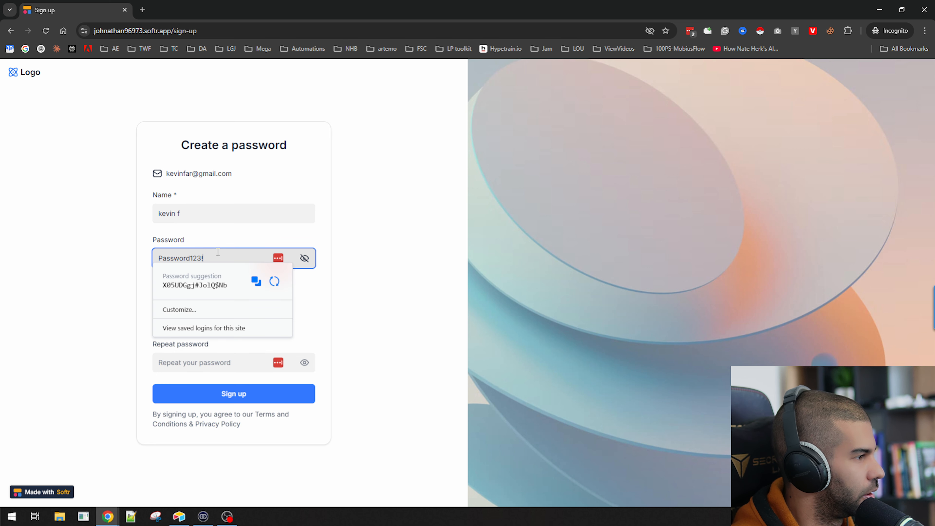
{"action": "left_click", "coordinate": [377, 298]}
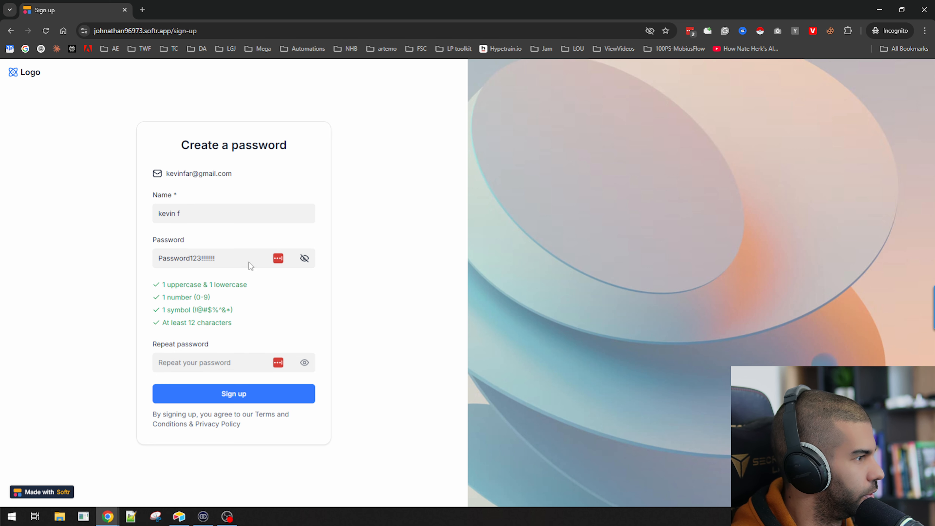
Copy the password into the Repeat password field and submit the sign-up form
{"action": "triple_click", "coordinate": [239, 259]}
{"action": "key", "text": "ctrl+c"}
{"action": "key", "text": "ctrl+t"}
{"action": "key", "text": "ctrl+v"}
{"action": "key", "text": "ctrl+w"}
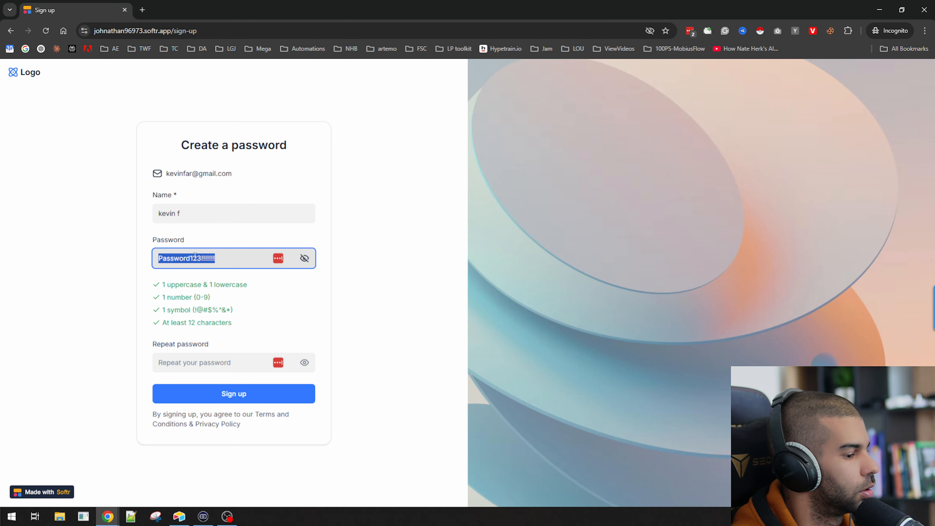
{"action": "left_click", "coordinate": [113, 271]}
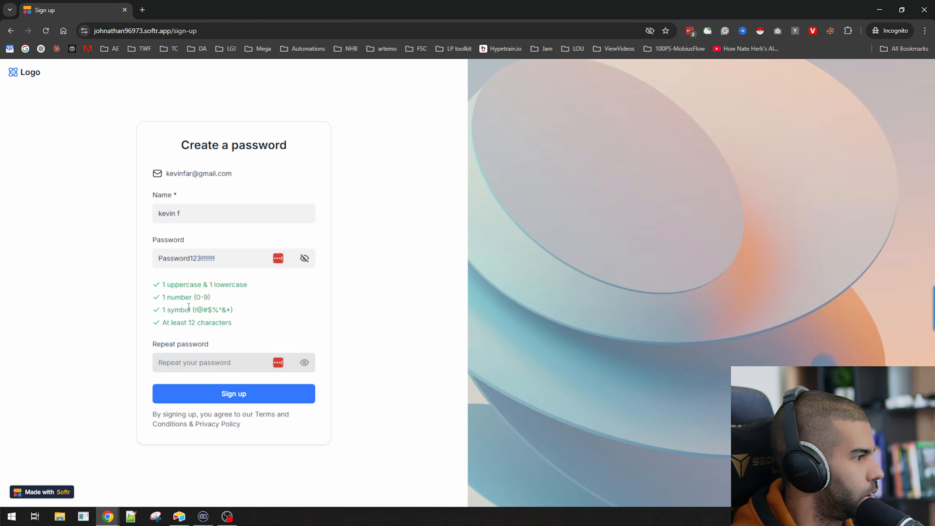
{"action": "triple_click", "coordinate": [189, 259]}
{"action": "key", "text": "ctrl+c"}
{"action": "left_click", "coordinate": [107, 318]}
{"action": "left_click", "coordinate": [189, 360]}
{"action": "key", "text": "ctrl+v"}
{"action": "left_click", "coordinate": [118, 309]}
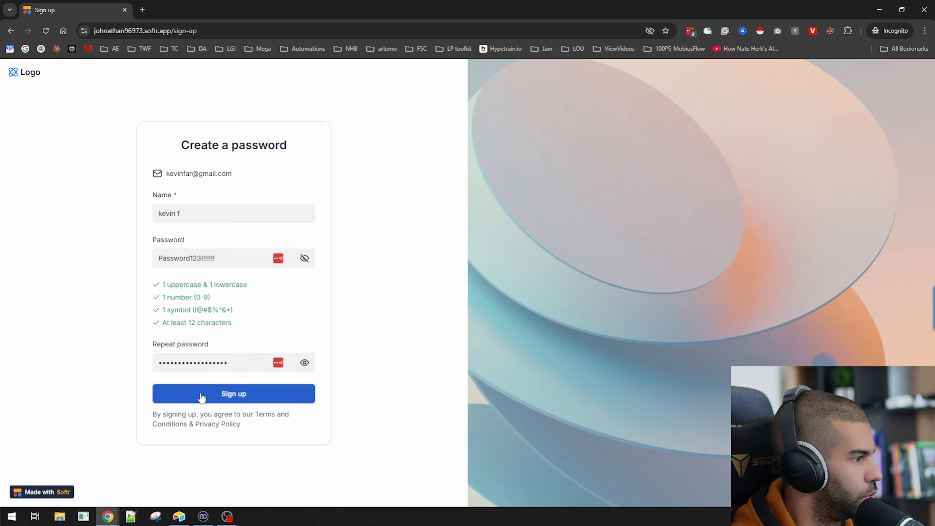
{"action": "left_click", "coordinate": [201, 397]}
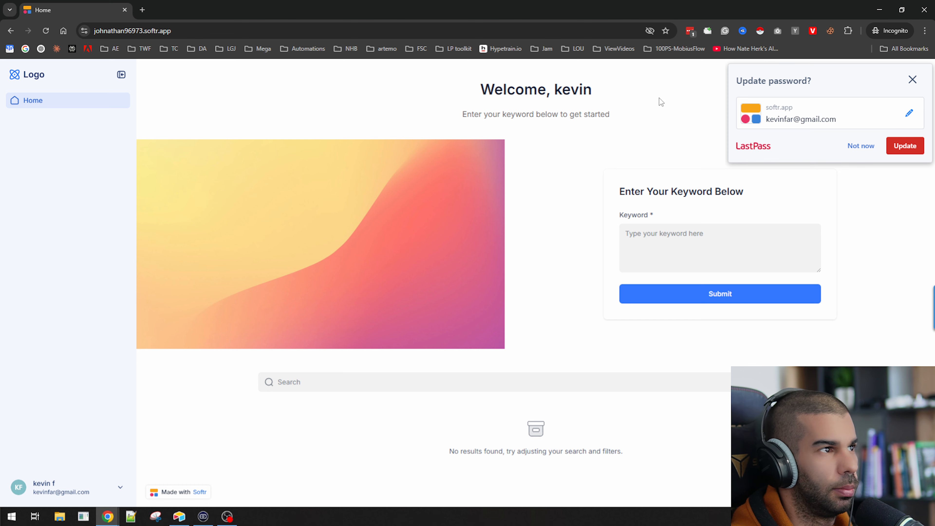
Inspect the new user's record, name and # of generations in Airtable's Users table
{"action": "left_click", "coordinate": [912, 80]}
{"action": "key", "text": "alt+Tab"}
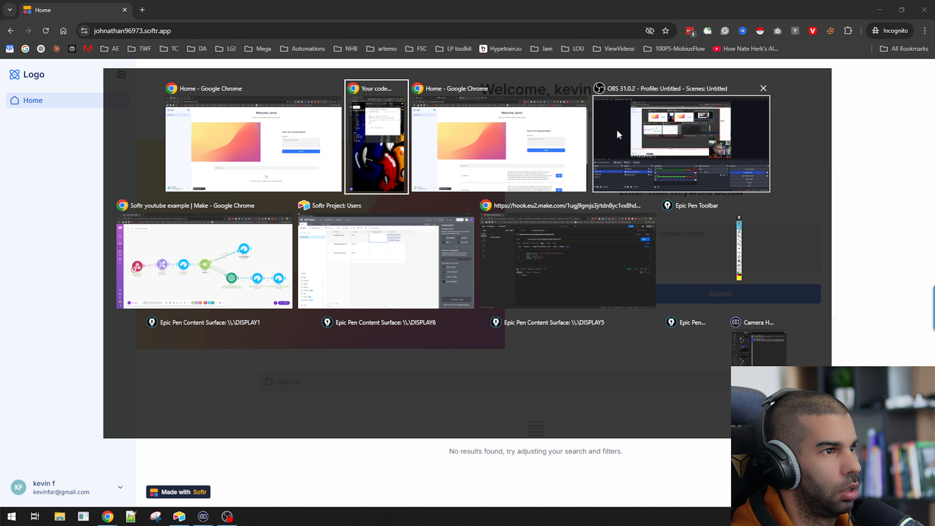
{"action": "left_click", "coordinate": [369, 270]}
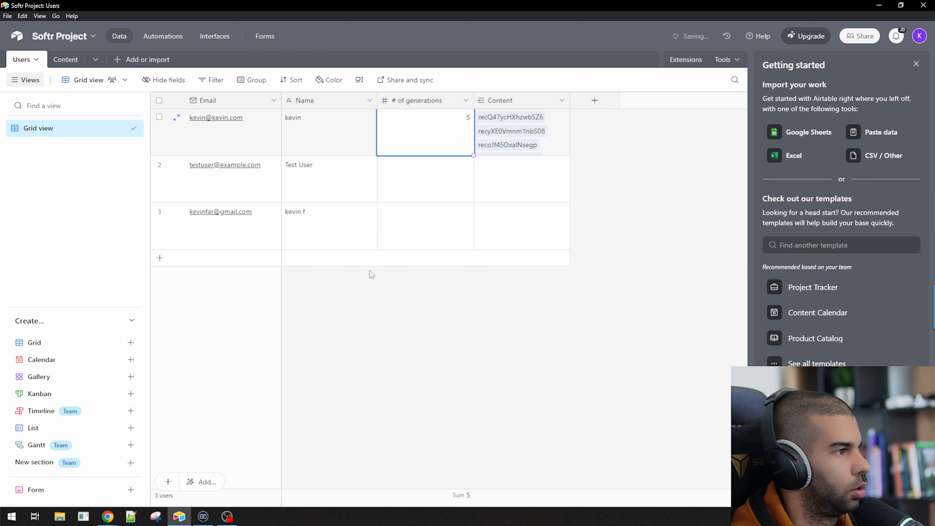
{"action": "left_click", "coordinate": [239, 224]}
{"action": "left_click", "coordinate": [302, 228]}
{"action": "left_click", "coordinate": [245, 228]}
{"action": "left_click", "coordinate": [297, 227]}
{"action": "left_click", "coordinate": [238, 228]}
{"action": "left_click", "coordinate": [297, 229]}
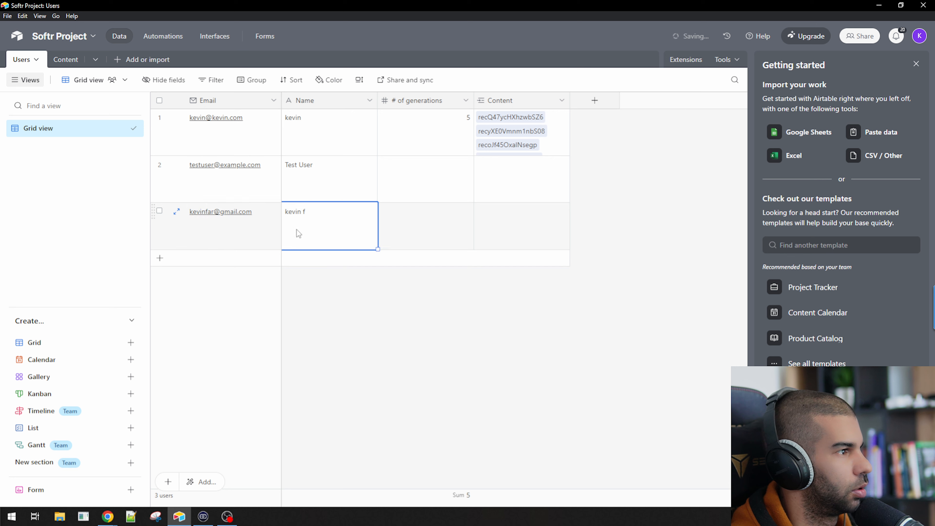
{"action": "left_click", "coordinate": [441, 242]}
{"action": "left_click", "coordinate": [505, 235]}
{"action": "left_click", "coordinate": [415, 230]}
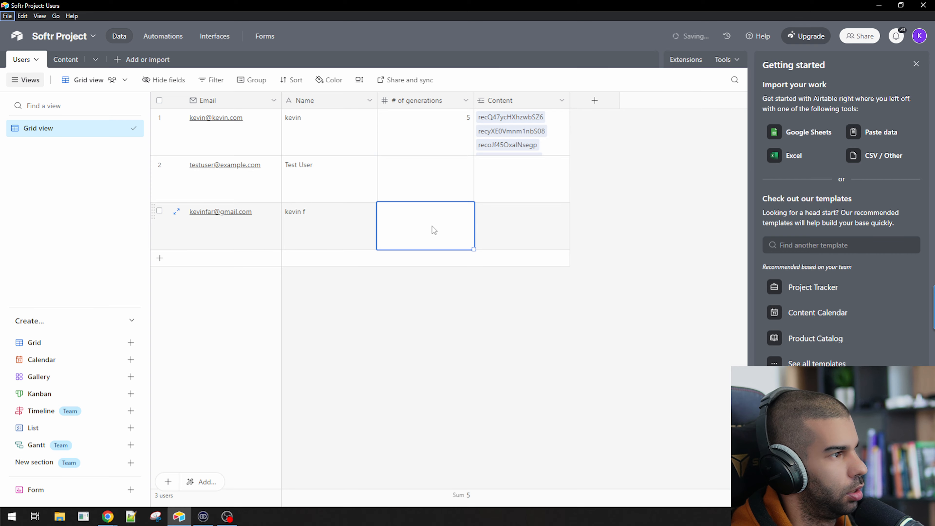
Switch through the open windows to the 'Softr youtube example' Make scenario
{"action": "key", "text": "alt+Tab"}
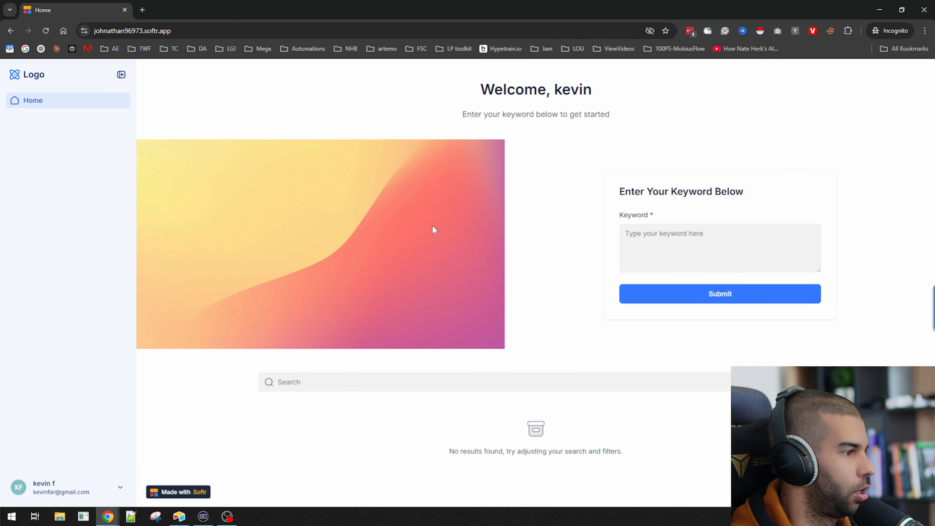
{"action": "key", "text": "alt+Tab"}
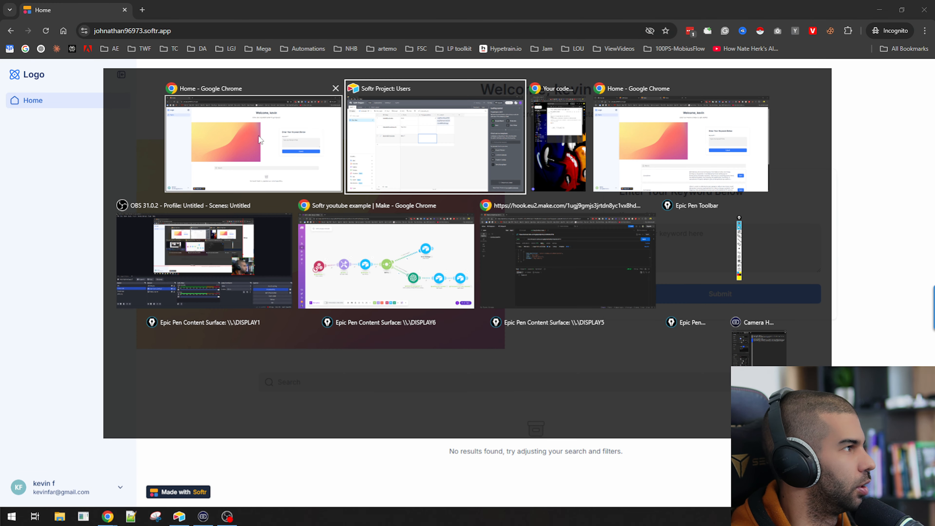
{"action": "key", "text": "alt+Tab"}
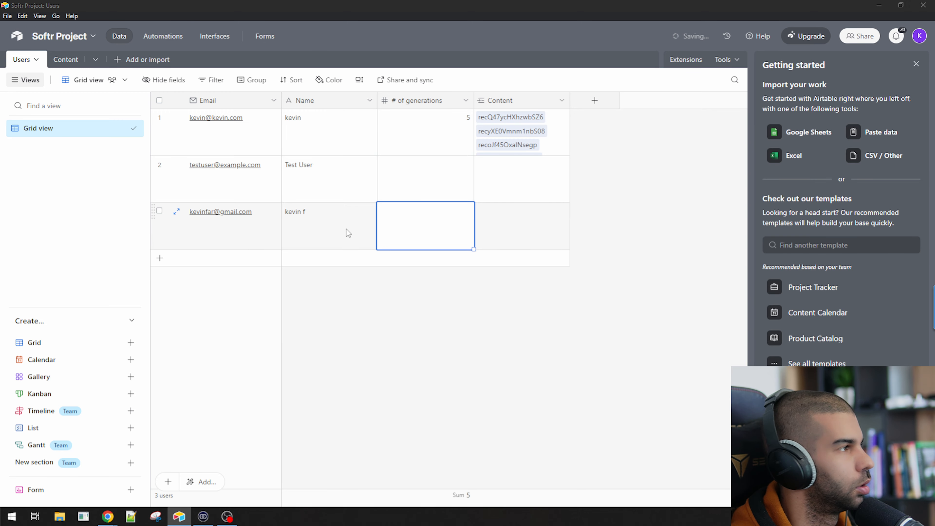
{"action": "key", "text": "alt+Tab"}
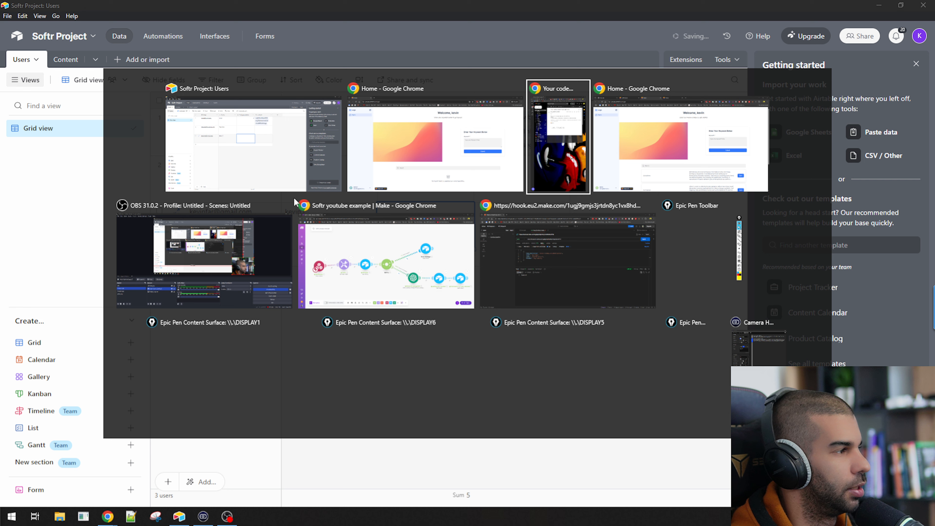
{"action": "key", "text": "alt+Tab"}
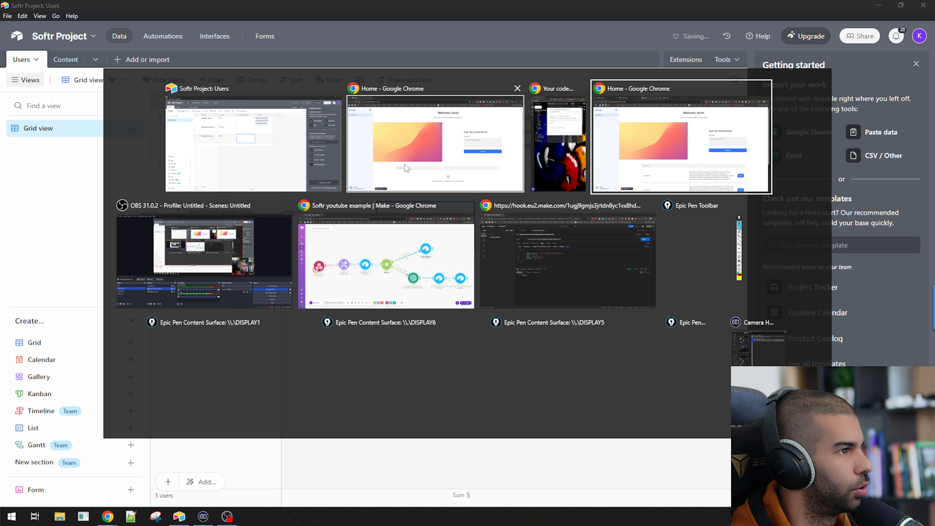
{"action": "left_click", "coordinate": [385, 261]}
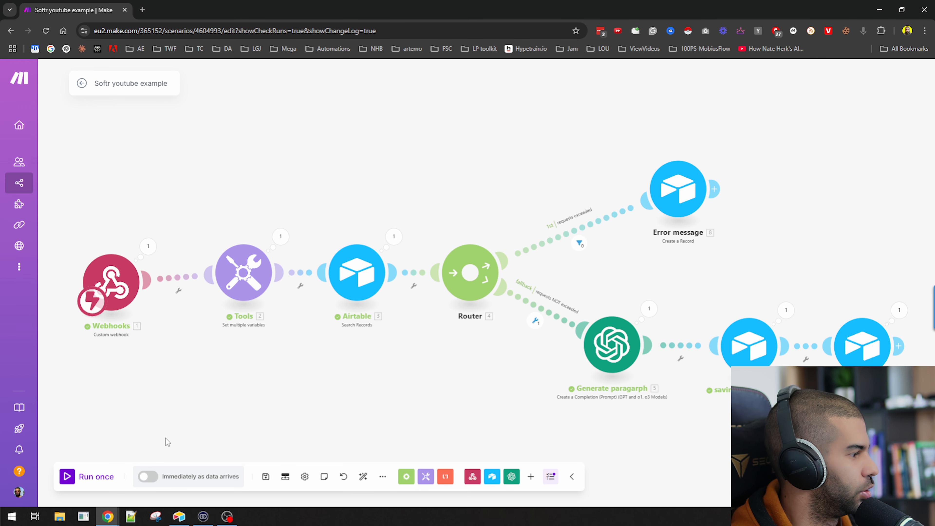
Run the scenario once, submit keyword 'dog' in the Softr form, then check Airtable Users
{"action": "left_click", "coordinate": [97, 478]}
{"action": "key", "text": "alt+Tab"}
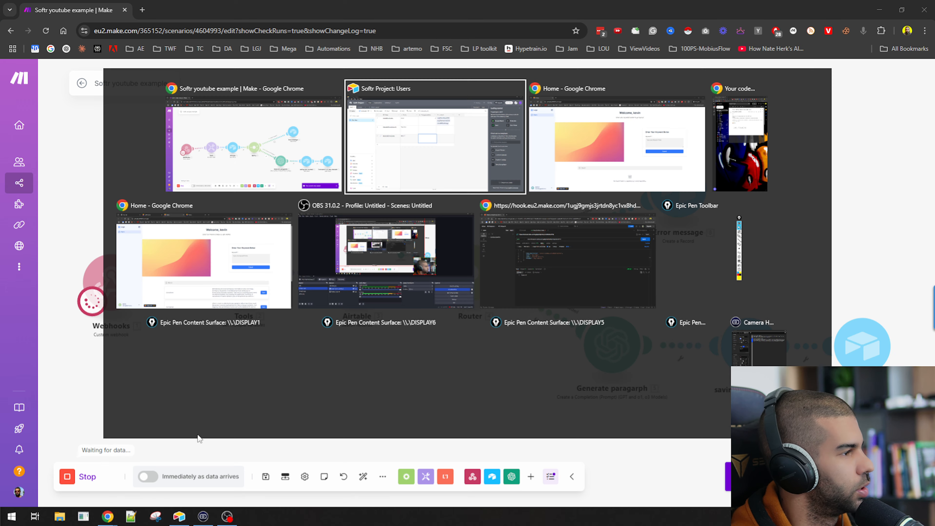
{"action": "key", "text": "alt+Tab"}
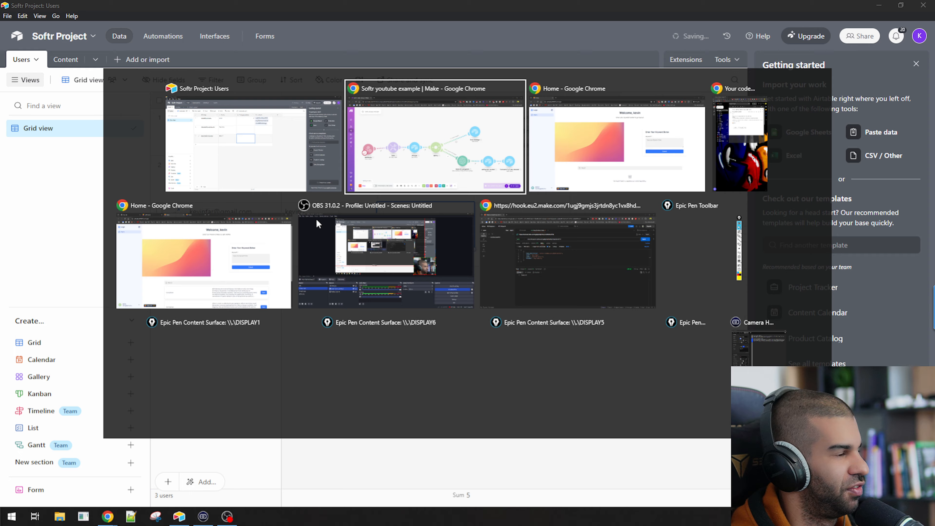
{"action": "left_click", "coordinate": [700, 238]}
{"action": "type", "text": "dog training"}
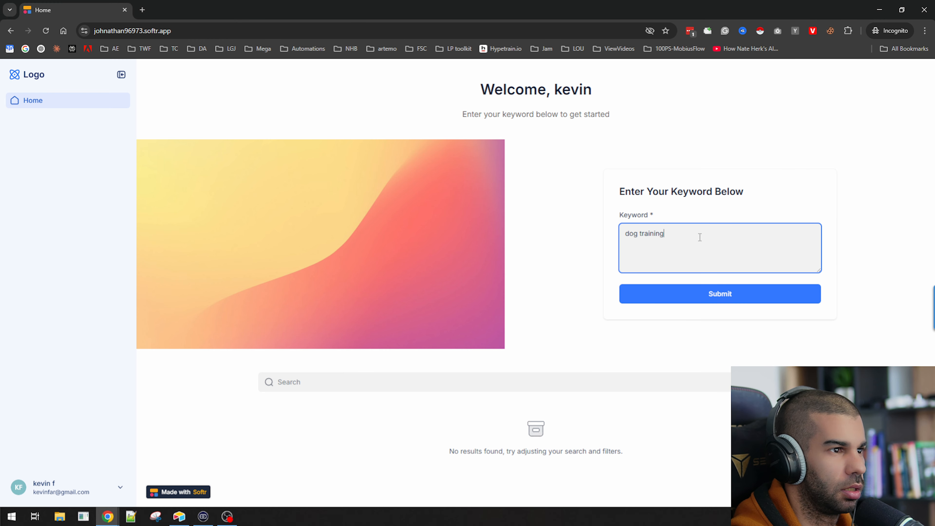
{"action": "left_click", "coordinate": [703, 291]}
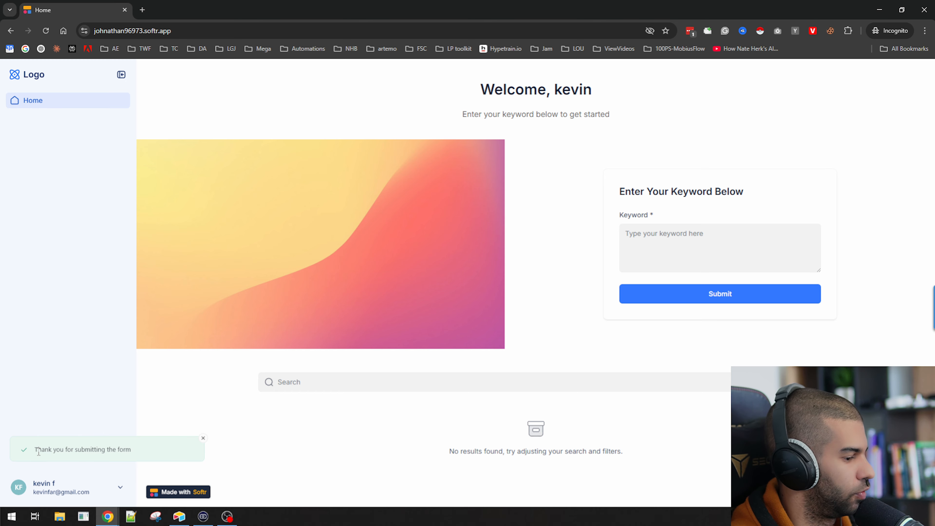
{"action": "key", "text": "alt+Tab"}
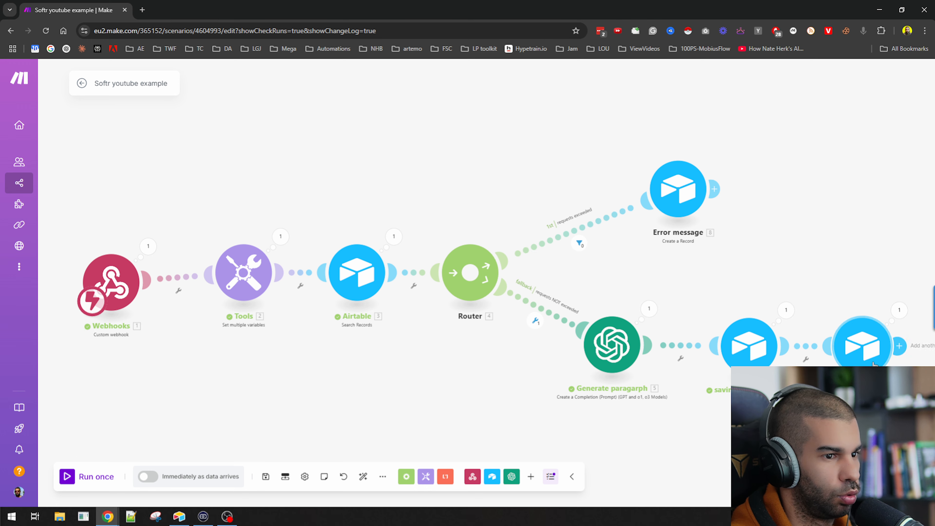
{"action": "key", "text": "alt+Tab"}
{"action": "key", "text": "alt+Tab"}
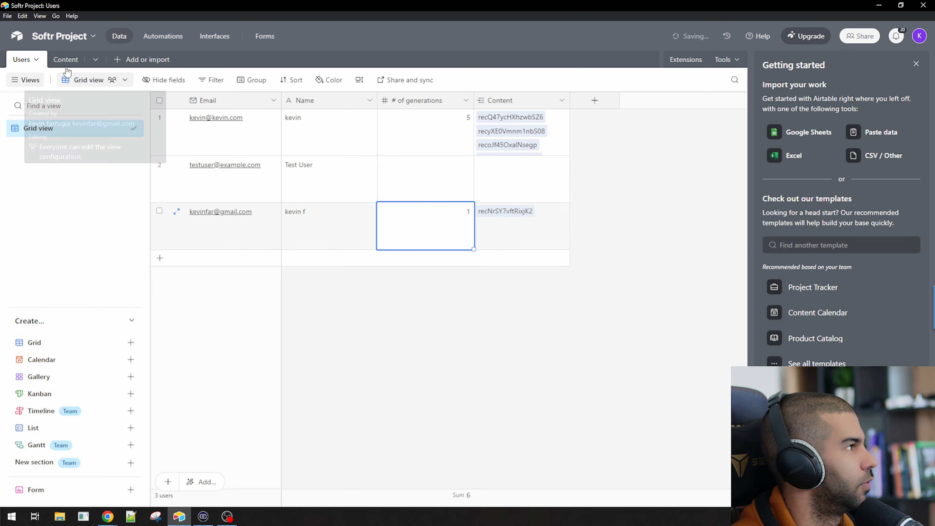
Inspect the new dog training row in Airtable's Content table, then return to the Softr app
{"action": "left_click", "coordinate": [52, 59]}
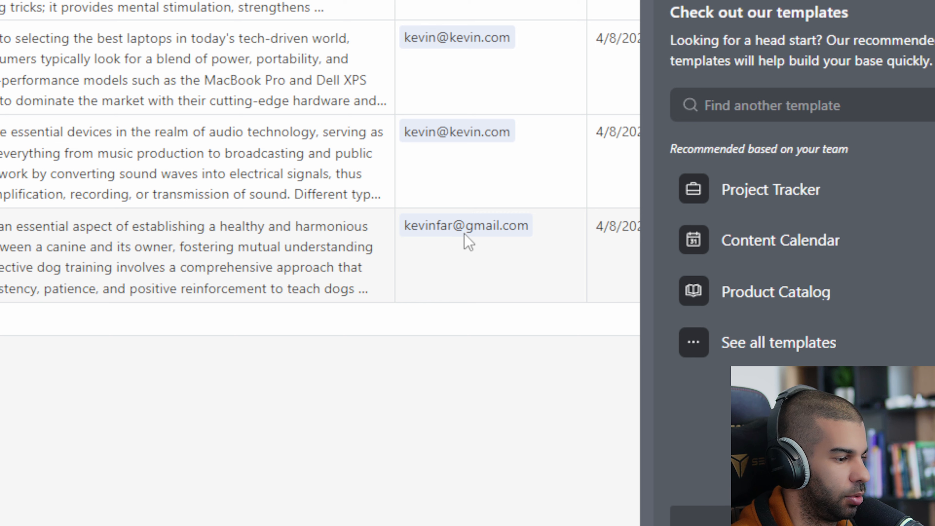
{"action": "scroll", "coordinate": [464, 233], "scroll_direction": "right", "scroll_amount": 5}
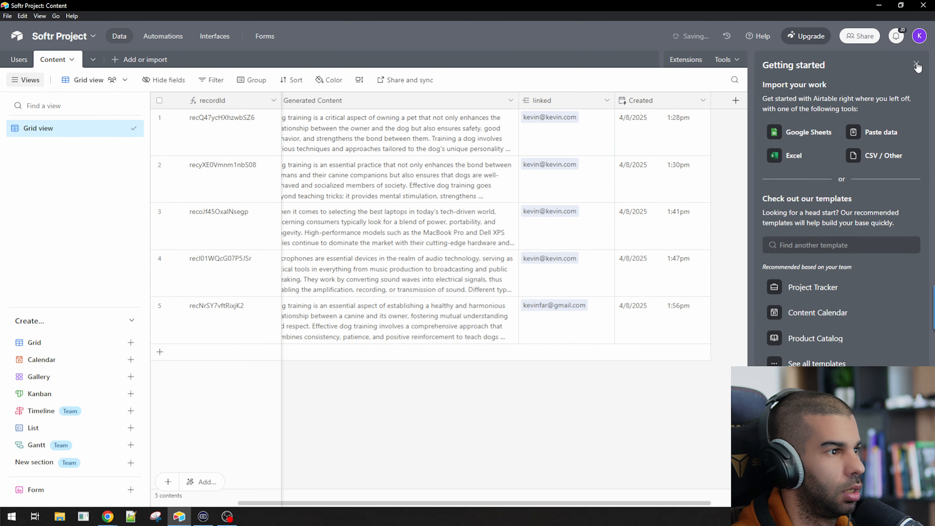
{"action": "left_click", "coordinate": [917, 66]}
{"action": "left_click", "coordinate": [324, 313]}
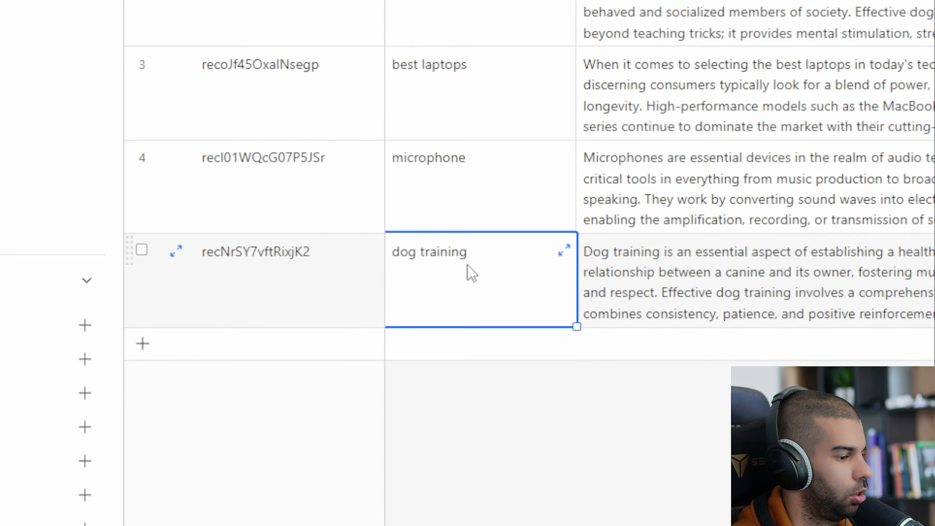
{"action": "left_click", "coordinate": [765, 262]}
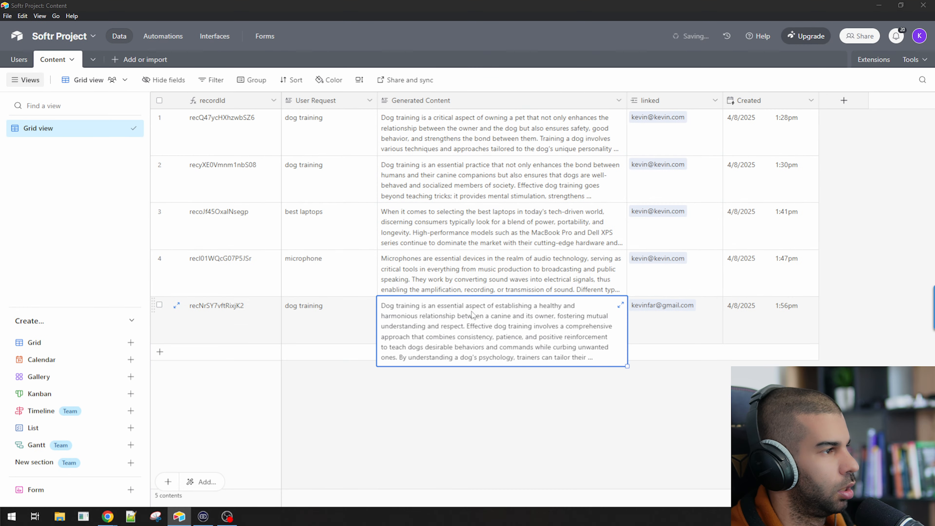
{"action": "key", "text": "alt+Tab"}
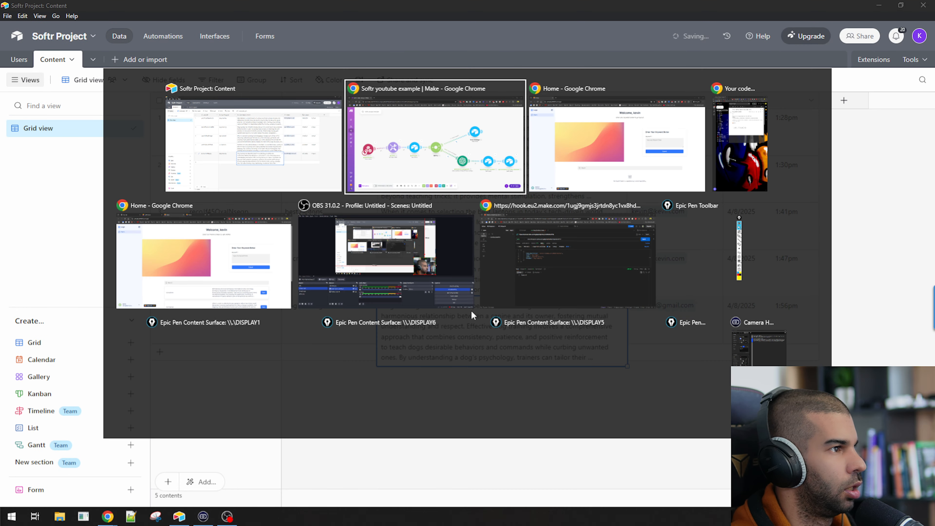
{"action": "key", "text": "alt+Tab"}
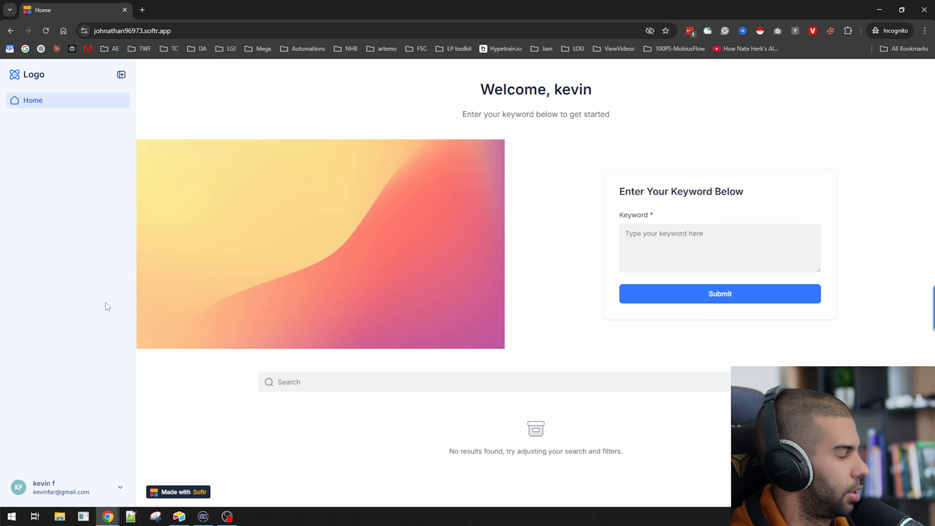
Reload the Softr home page, open the dog training result's details, go back, then return to Make
{"action": "key", "text": "F5"}
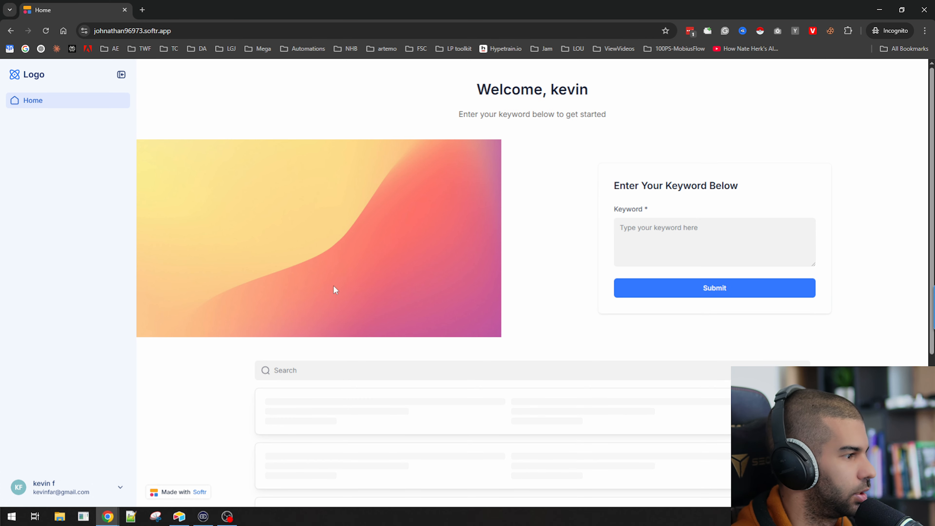
{"action": "left_click_drag", "start_coordinate": [262, 448], "coordinate": [349, 456]}
{"action": "left_click_drag", "start_coordinate": [513, 426], "coordinate": [653, 478]}
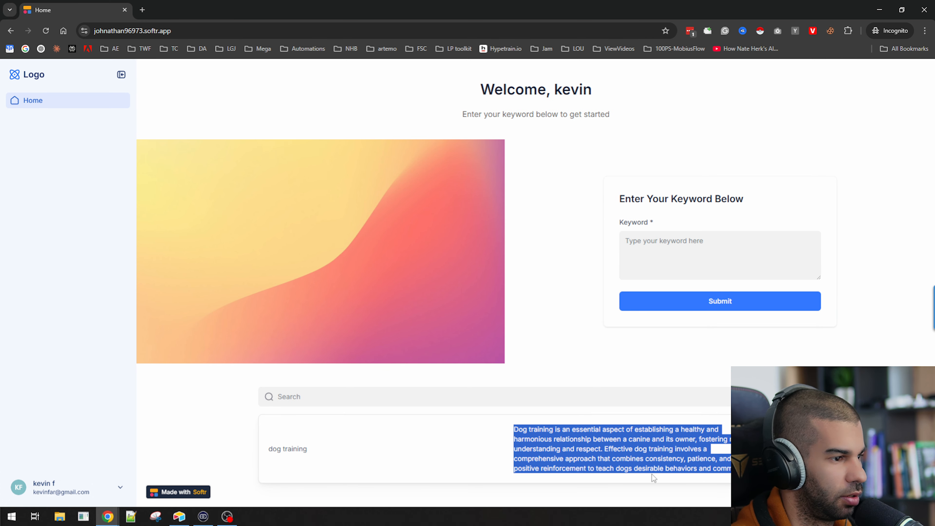
{"action": "left_click", "coordinate": [762, 487]}
{"action": "left_click", "coordinate": [753, 454]}
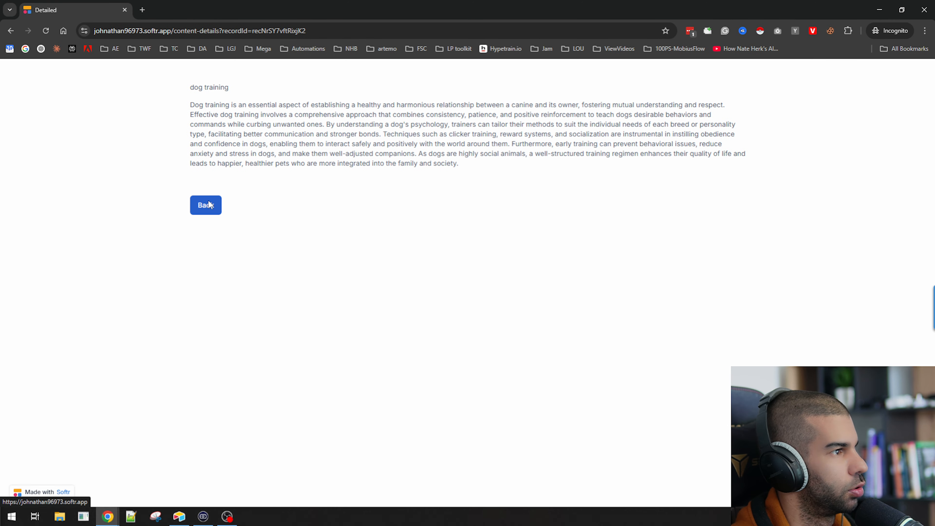
{"action": "left_click", "coordinate": [208, 202]}
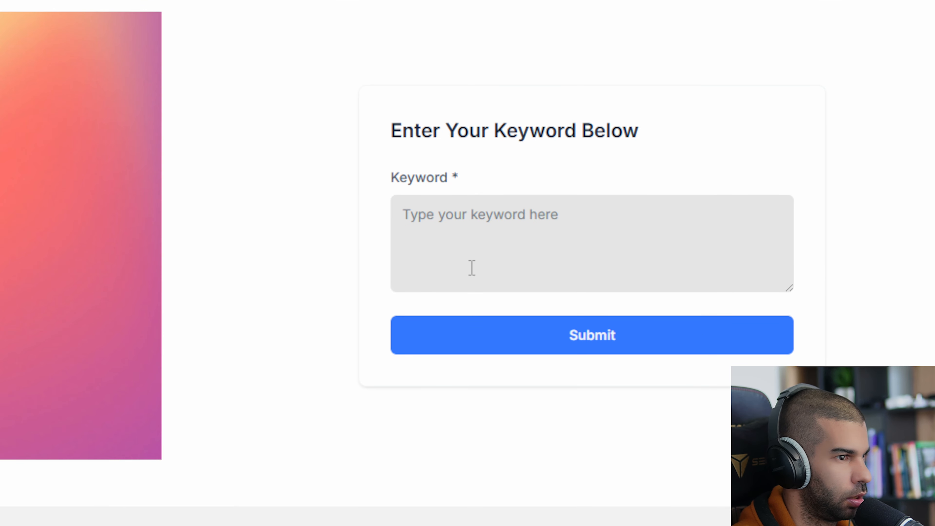
{"action": "key", "text": "alt+Tab"}
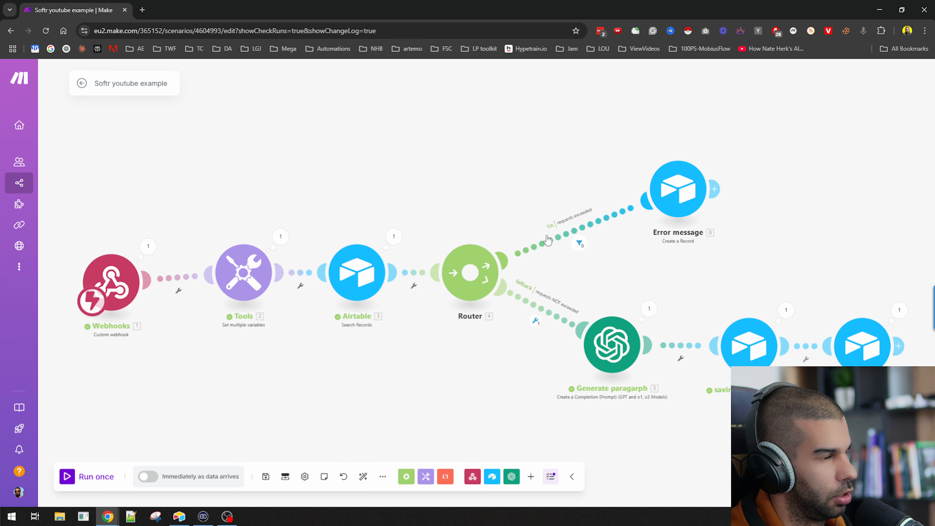
Change maxUserRequests in the Tools module from 5 to 1 and save
{"action": "scroll", "coordinate": [550, 309], "scroll_direction": "up", "scroll_amount": 3}
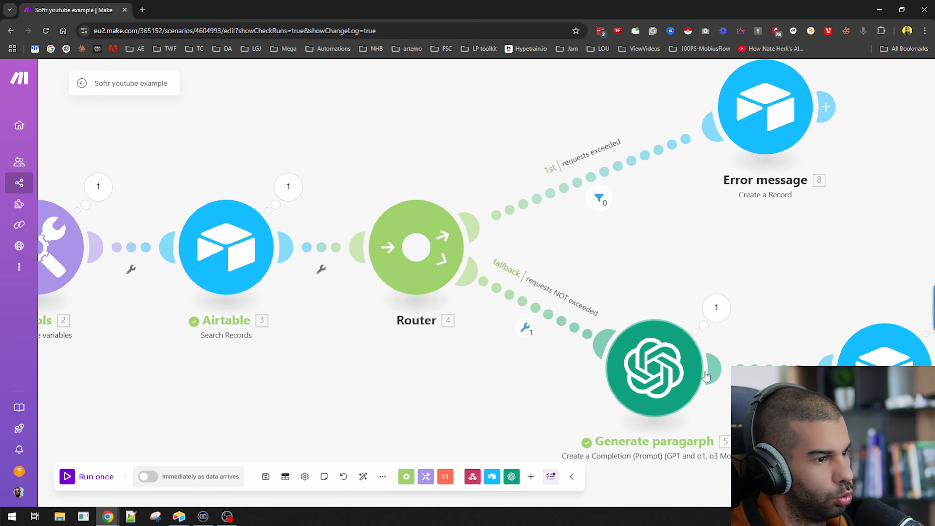
{"action": "scroll", "coordinate": [654, 372], "scroll_direction": "down", "scroll_amount": 3}
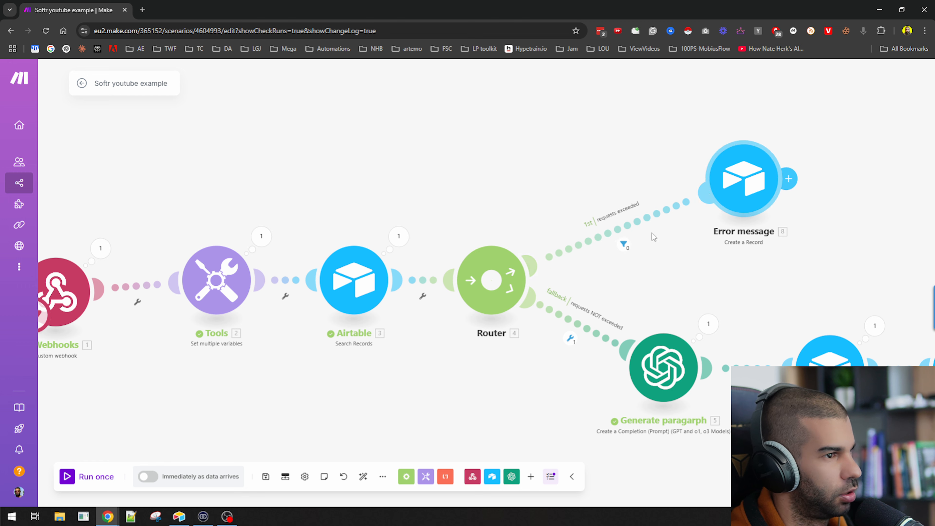
{"action": "left_click", "coordinate": [217, 280]}
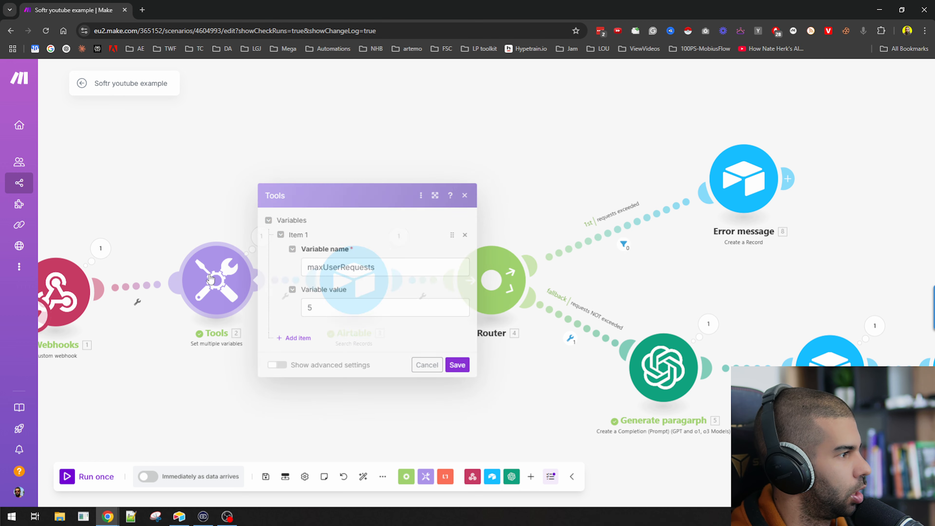
{"action": "double_click", "coordinate": [329, 306]}
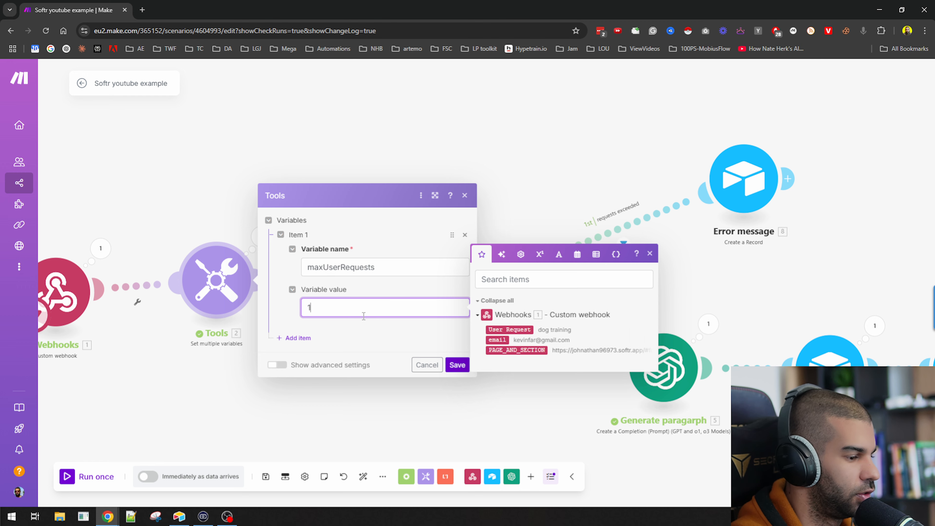
{"action": "left_click", "coordinate": [456, 364]}
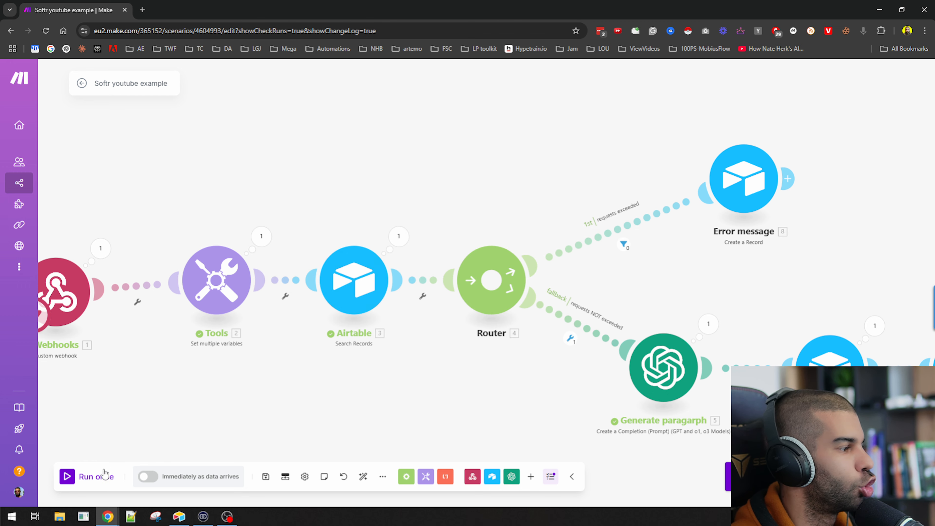
Start the Make scenario listening and submit 'micrtophone' through the Softr Keyword form
{"action": "left_click", "coordinate": [103, 477]}
{"action": "key", "text": "alt+Tab"}
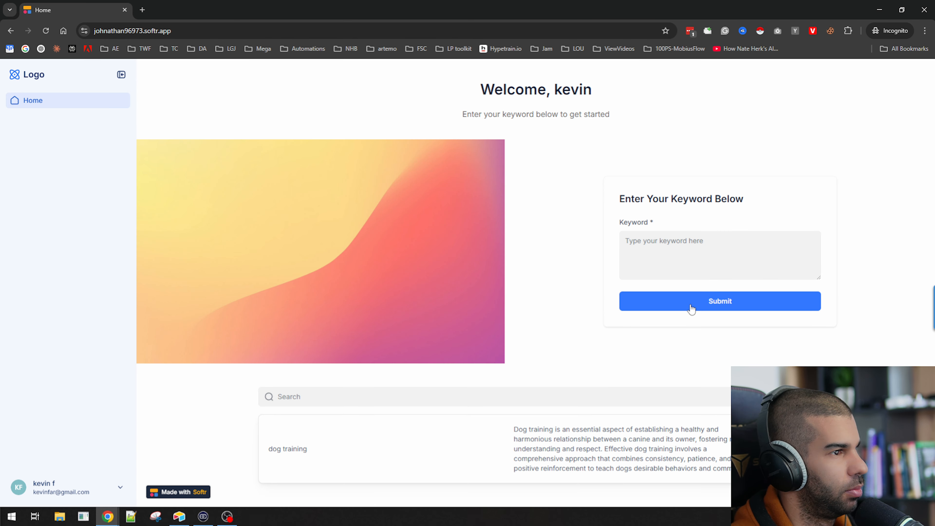
{"action": "left_click", "coordinate": [683, 240]}
{"action": "type", "text": "micrtophone"}
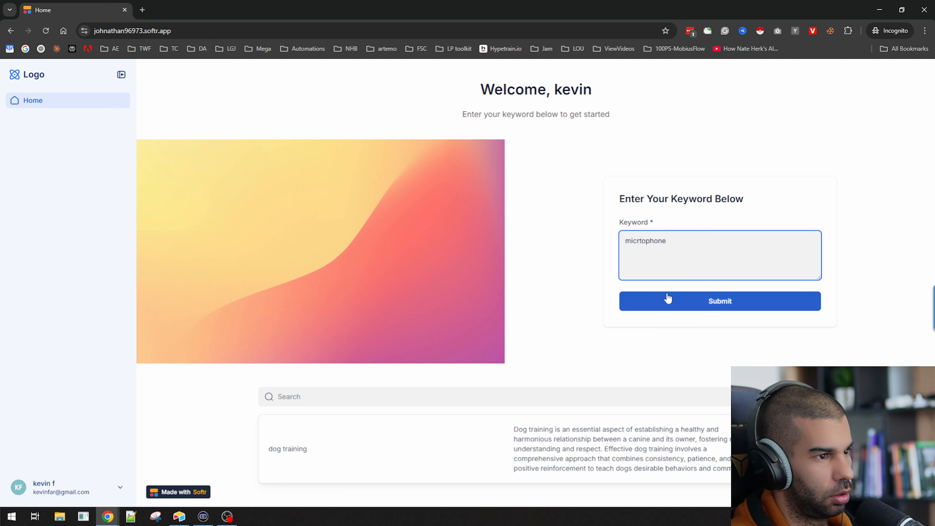
{"action": "left_click", "coordinate": [677, 300]}
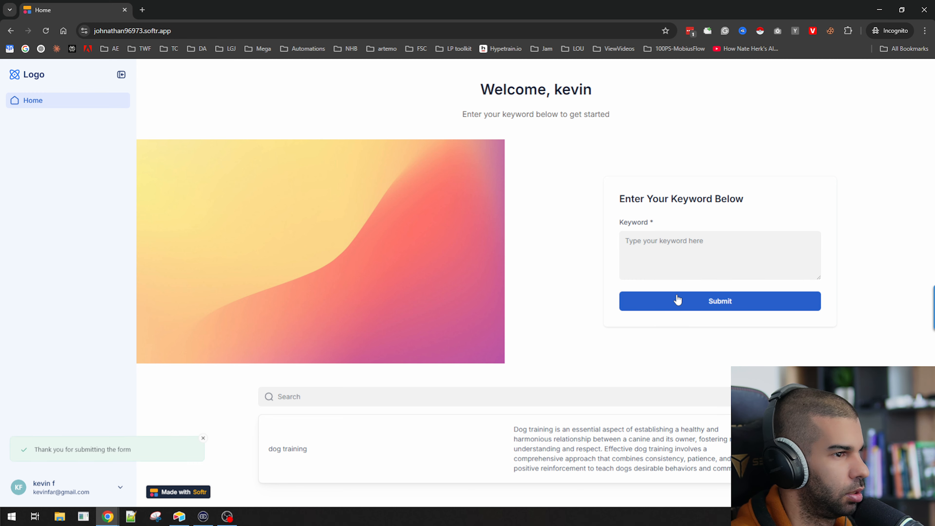
Run the scenario again and bring up the Airtable Content table
{"action": "key", "text": "alt+Tab"}
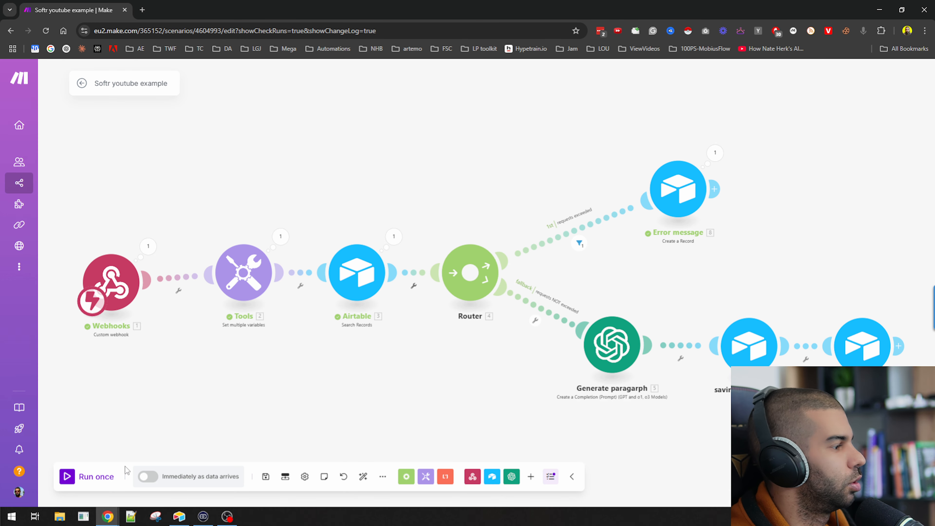
{"action": "left_click", "coordinate": [97, 477]}
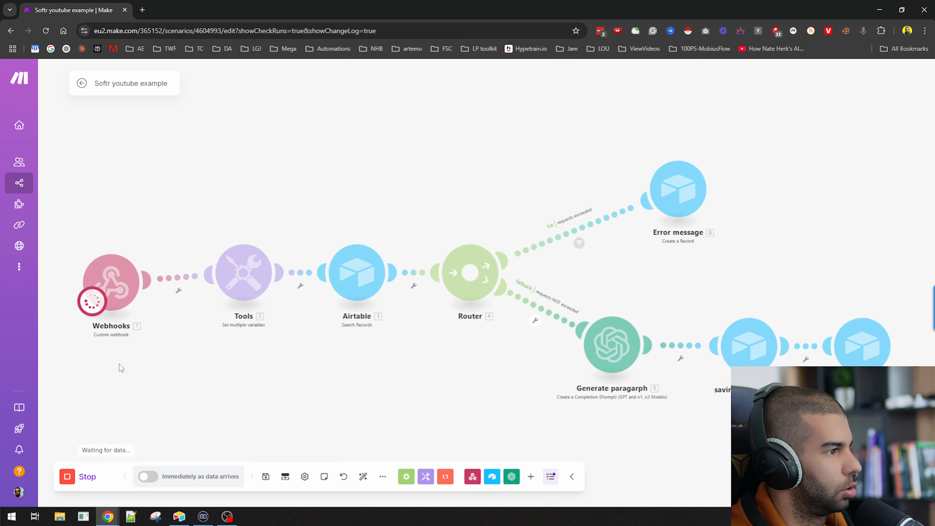
{"action": "key", "text": "alt+Tab"}
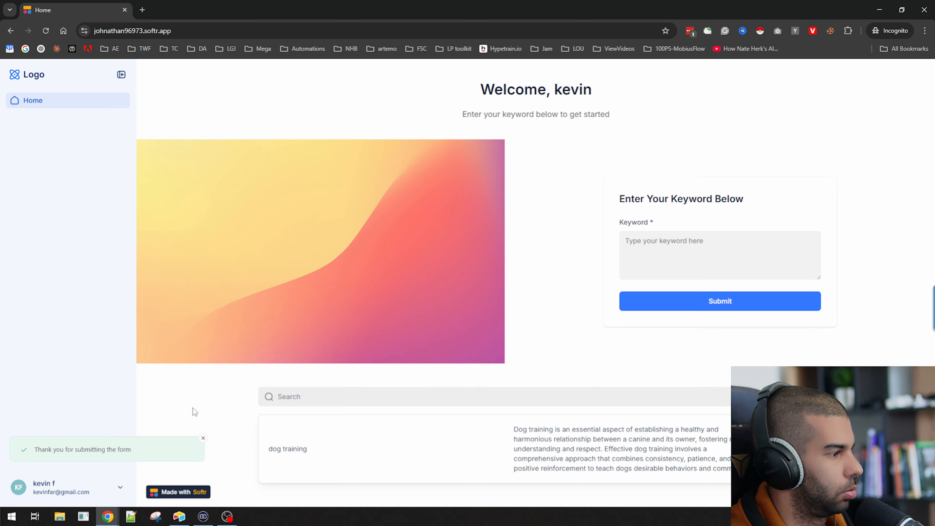
{"action": "key", "text": "alt+Tab"}
{"action": "key", "text": "alt+Tab"}
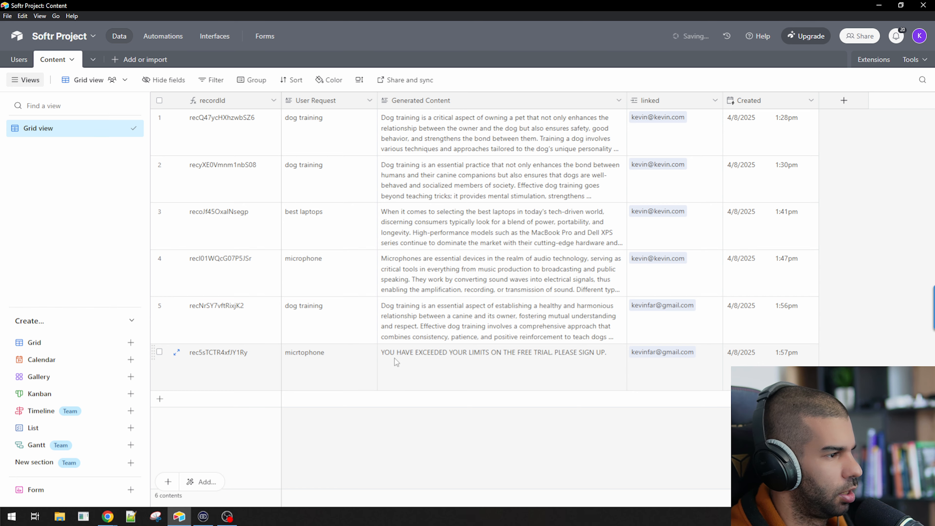
Read the free-trial limit message on the micrtophone entry in the results list
{"action": "left_click", "coordinate": [457, 355]}
{"action": "key", "text": "alt+Tab"}
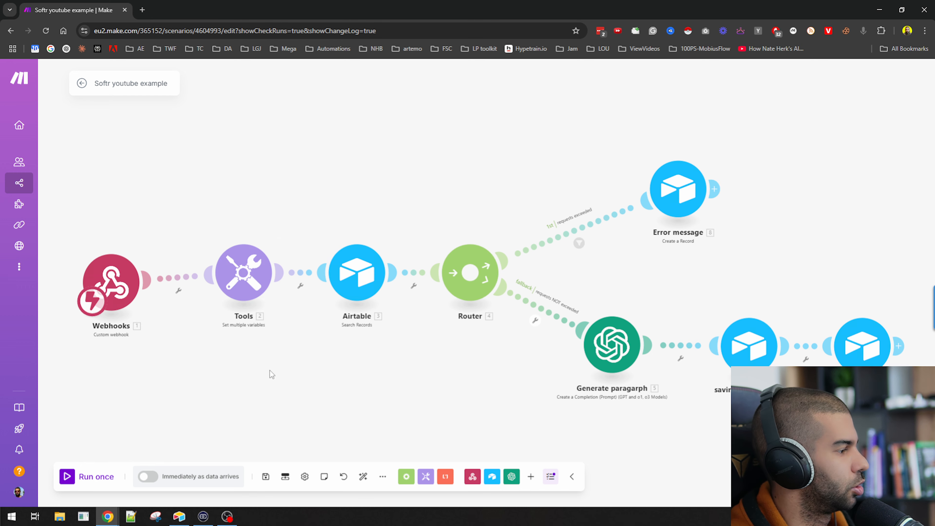
{"action": "key", "text": "alt+Tab"}
{"action": "key", "text": "alt+Tab"}
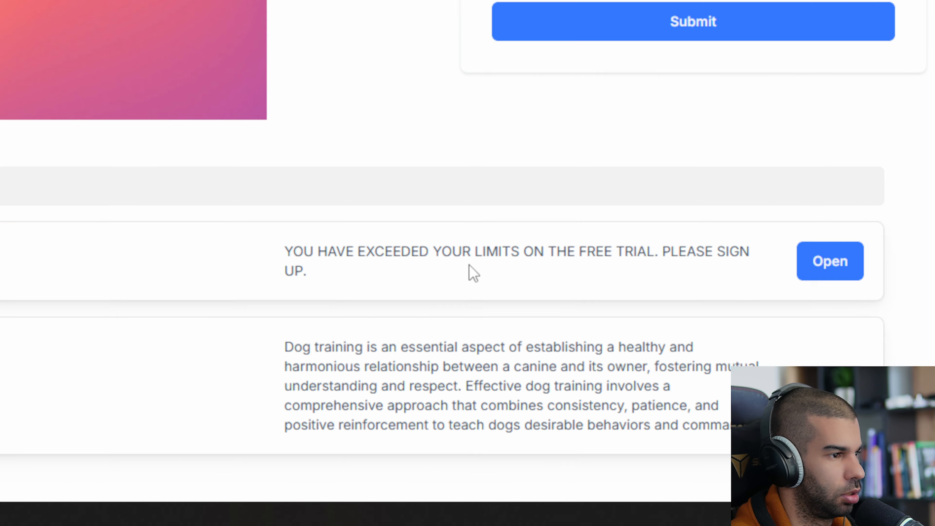
{"action": "left_click_drag", "start_coordinate": [549, 382], "coordinate": [717, 380]}
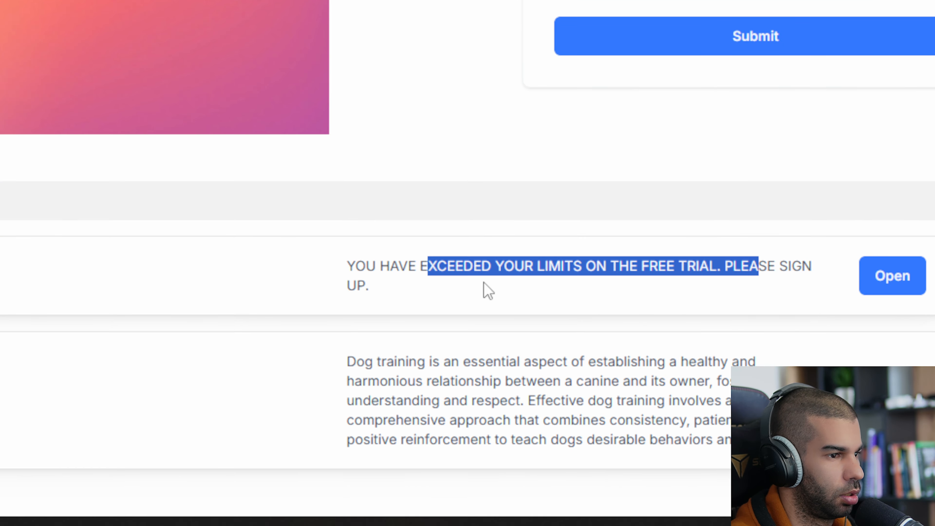
{"action": "left_click", "coordinate": [574, 388]}
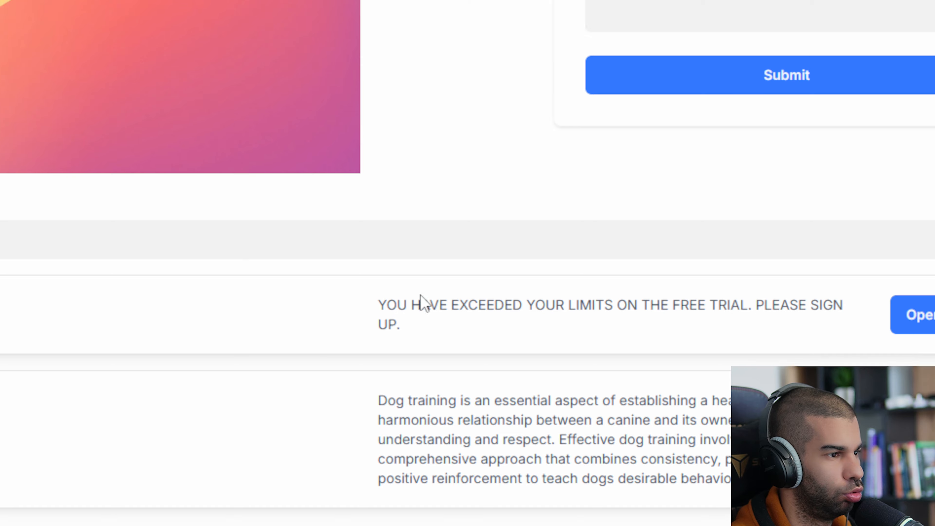
{"action": "left_click_drag", "start_coordinate": [420, 303], "coordinate": [513, 263]}
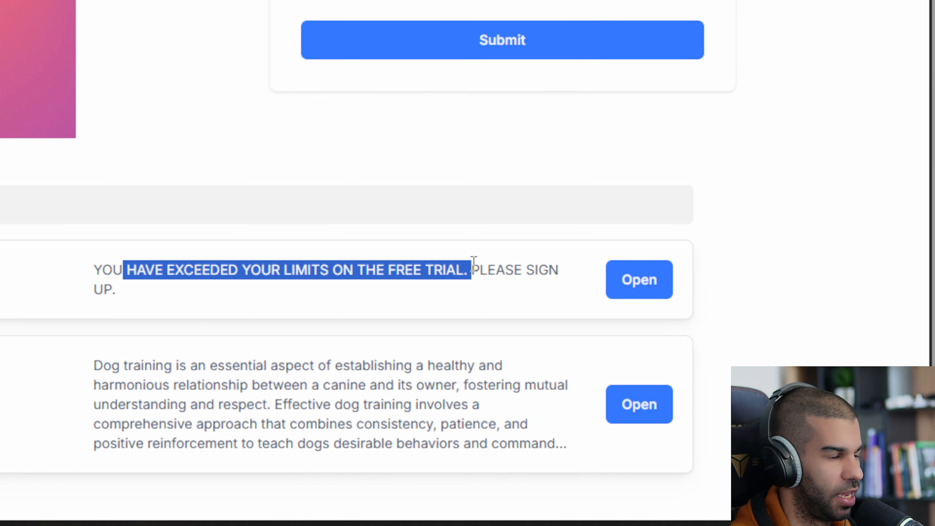
{"action": "left_click", "coordinate": [146, 288]}
{"action": "left_click_drag", "start_coordinate": [102, 270], "coordinate": [381, 272]}
{"action": "left_click", "coordinate": [411, 269]}
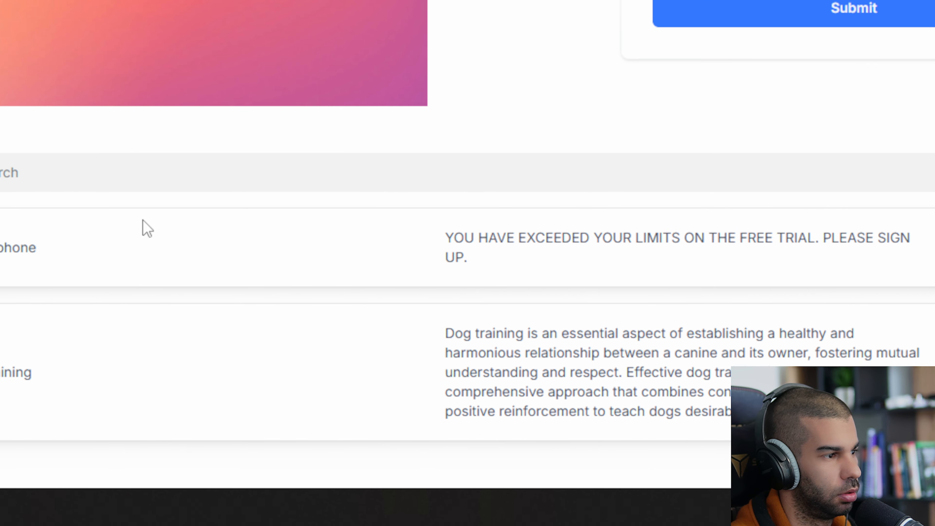
Read the micrtophone detail page's warning line, then return to the app's home page
{"action": "left_click_drag", "start_coordinate": [457, 290], "coordinate": [738, 265]}
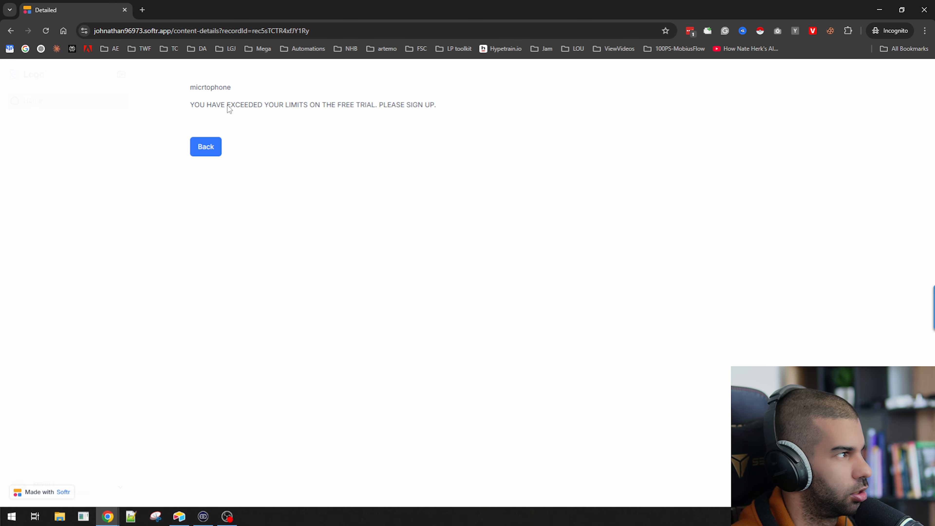
{"action": "left_click_drag", "start_coordinate": [190, 105], "coordinate": [440, 107]}
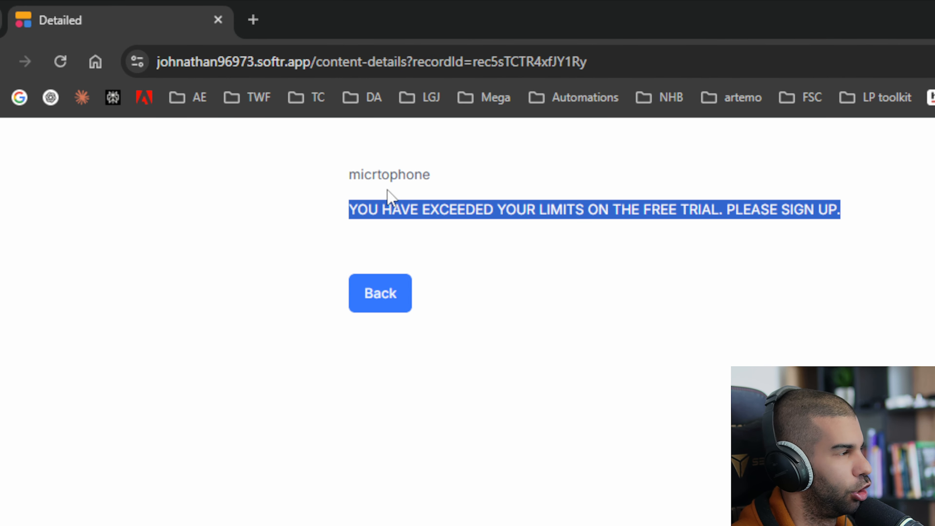
{"action": "left_click", "coordinate": [374, 180]}
{"action": "left_click_drag", "start_coordinate": [360, 180], "coordinate": [472, 167]}
{"action": "left_click_drag", "start_coordinate": [449, 209], "coordinate": [840, 224]}
{"action": "left_click", "coordinate": [627, 240]}
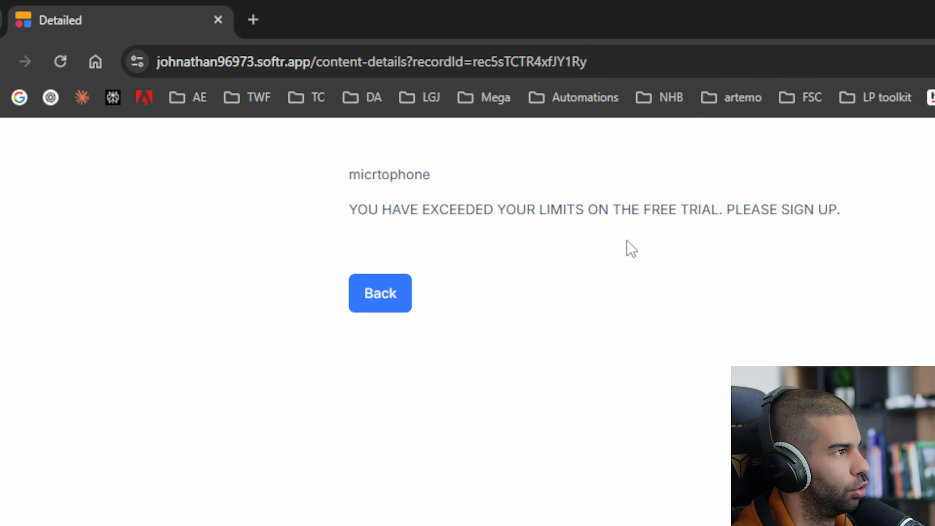
{"action": "left_click", "coordinate": [394, 287]}
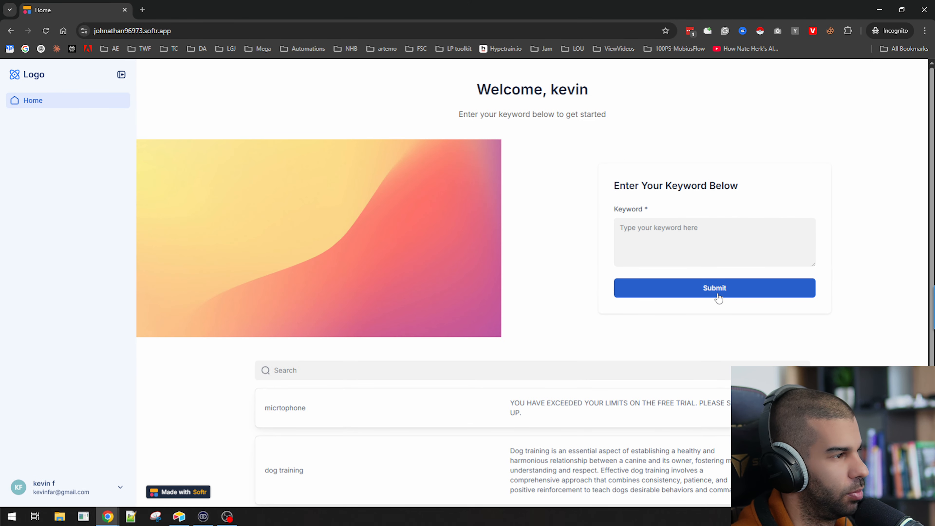
{"action": "key", "text": "alt+Tab"}
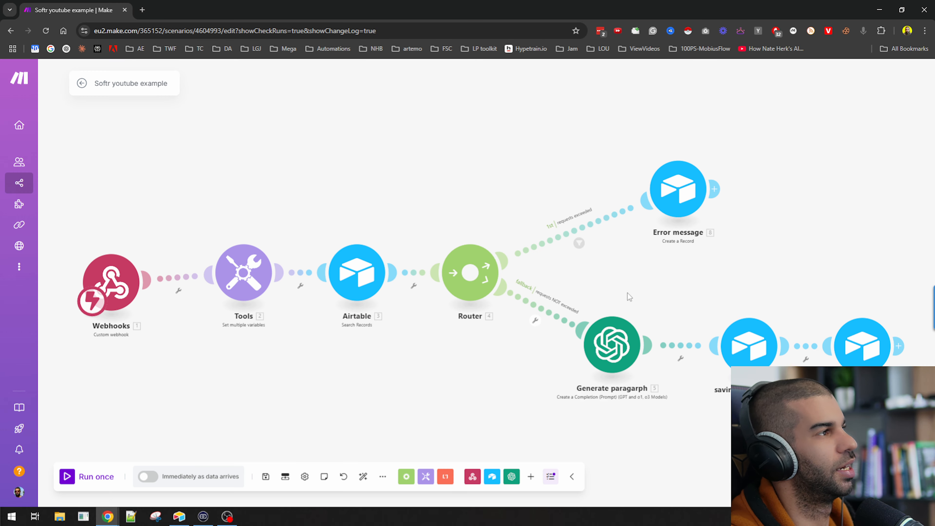
Open Softr Studio and select form1 to show its settings
{"action": "key", "text": "alt+Tab"}
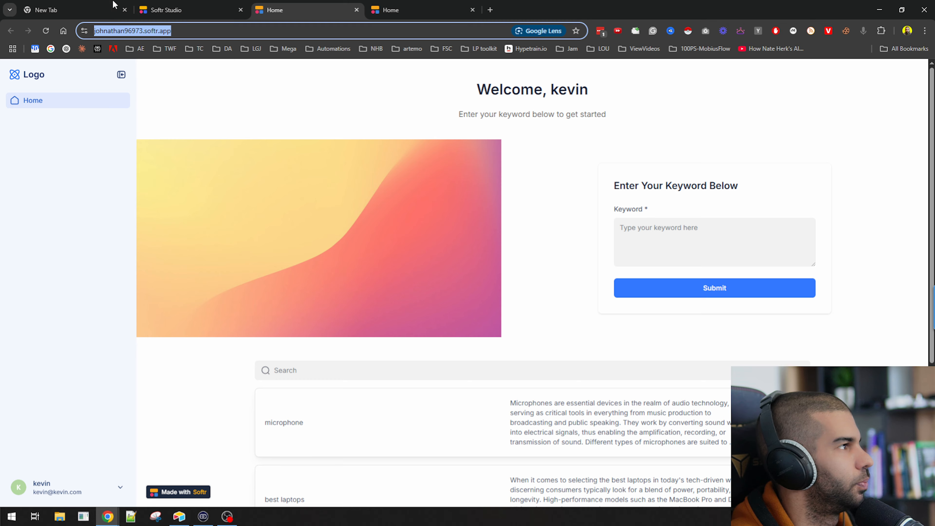
{"action": "left_click", "coordinate": [165, 10]}
{"action": "left_click", "coordinate": [568, 339]}
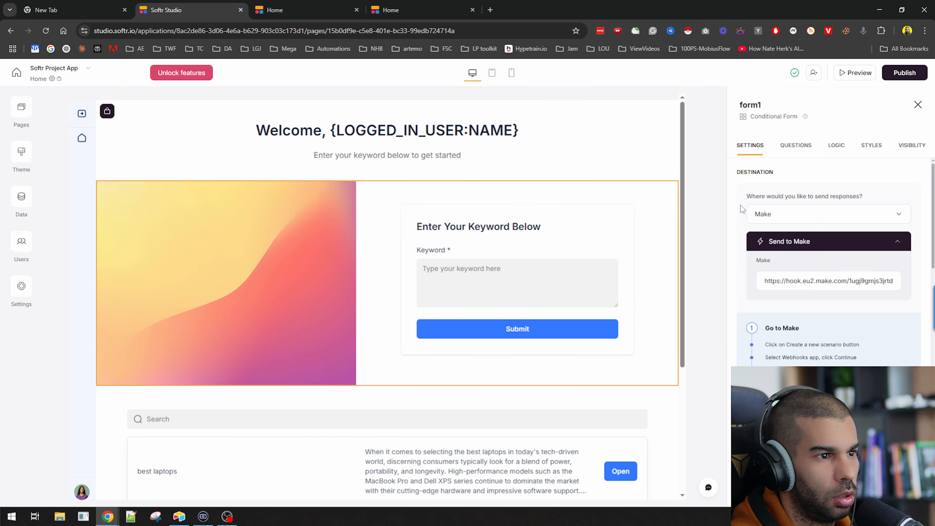
{"action": "scroll", "coordinate": [754, 217], "scroll_direction": "down", "scroll_amount": 5}
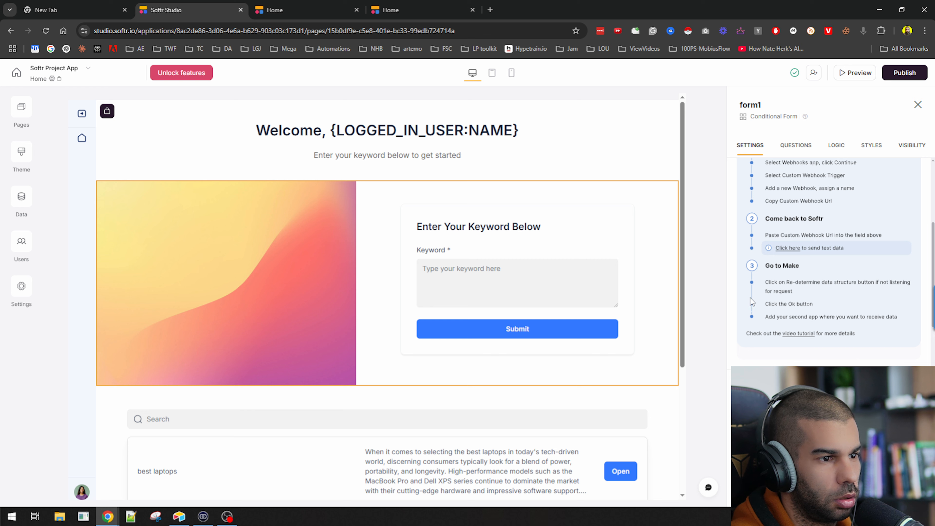
{"action": "scroll", "coordinate": [770, 298], "scroll_direction": "up", "scroll_amount": 5}
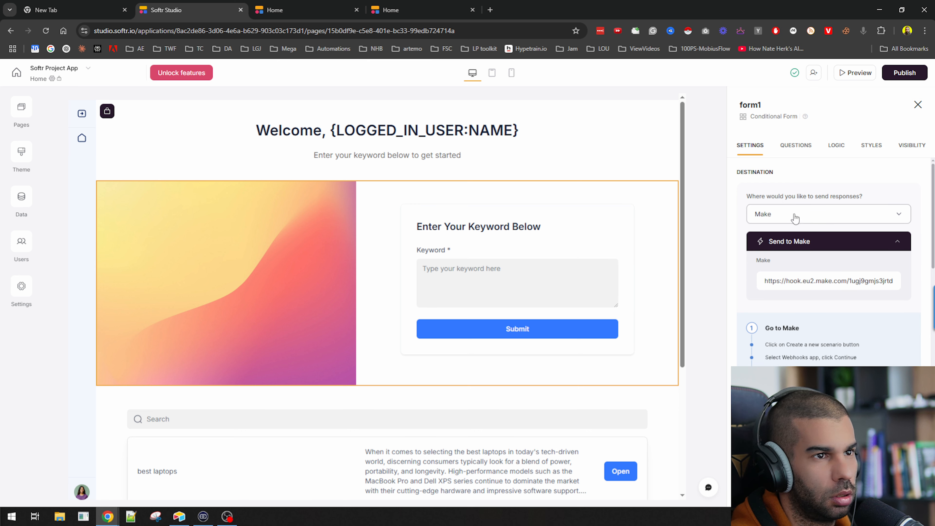
{"action": "scroll", "coordinate": [815, 214], "scroll_direction": "down", "scroll_amount": 1}
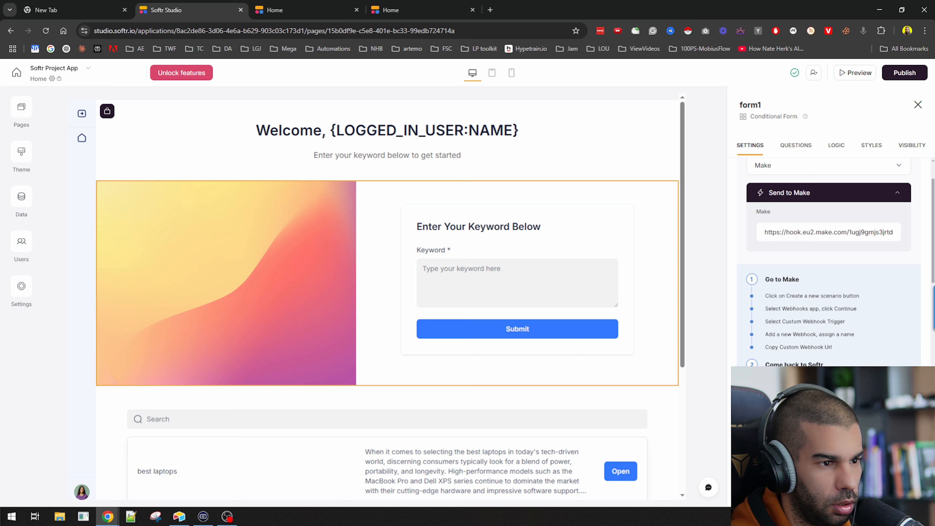
Set form1's response destination to Webhook and select the empty URL field
{"action": "left_click", "coordinate": [785, 169]}
{"action": "scroll", "coordinate": [814, 240], "scroll_direction": "down", "scroll_amount": 2}
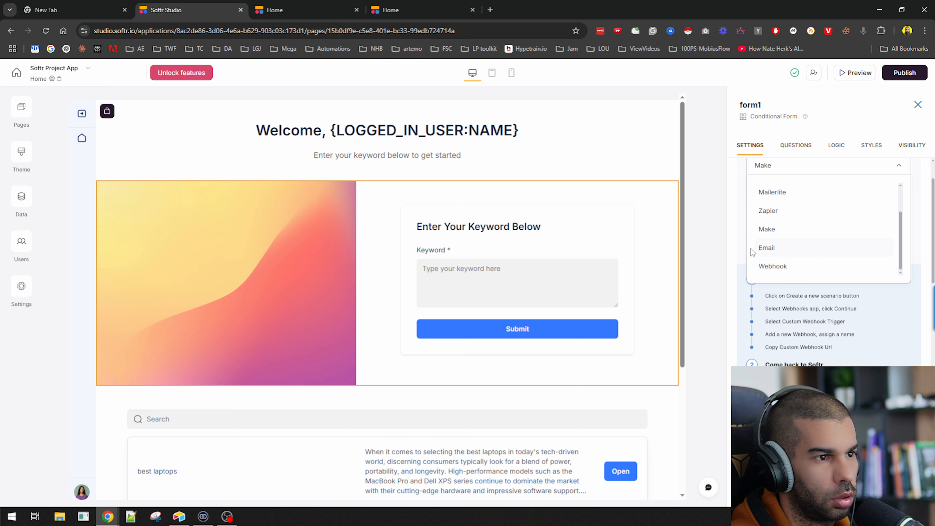
{"action": "left_click", "coordinate": [712, 233]}
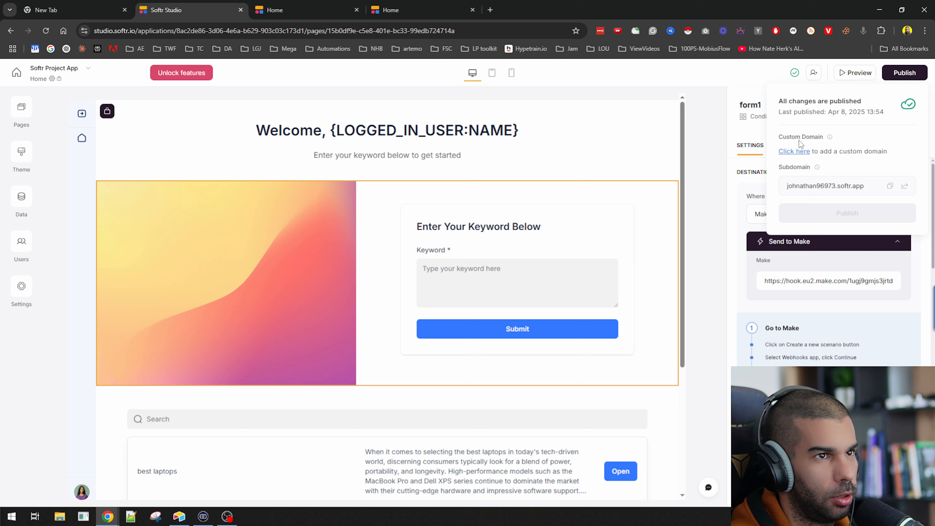
{"action": "left_click", "coordinate": [780, 213]}
{"action": "scroll", "coordinate": [782, 308], "scroll_direction": "down", "scroll_amount": 2}
{"action": "left_click", "coordinate": [777, 318]}
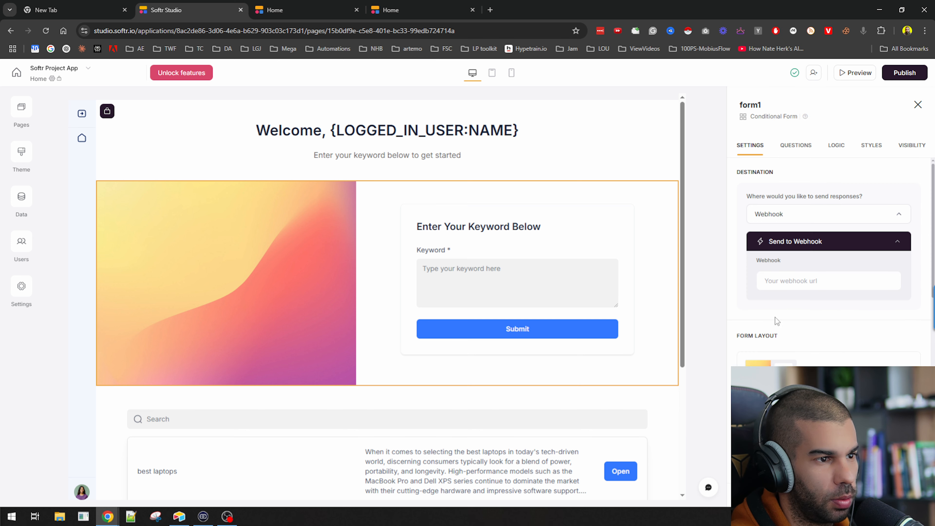
{"action": "left_click", "coordinate": [780, 280]}
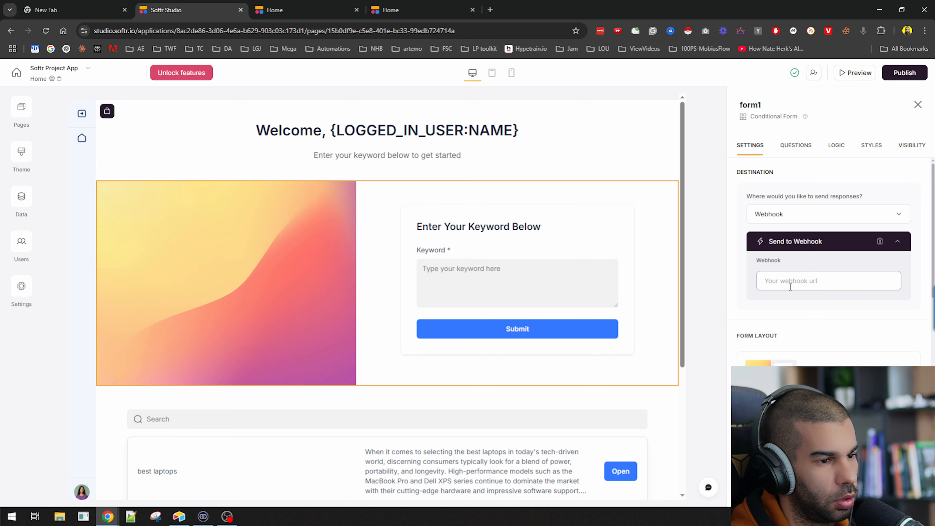
{"action": "key", "text": "alt+Tab"}
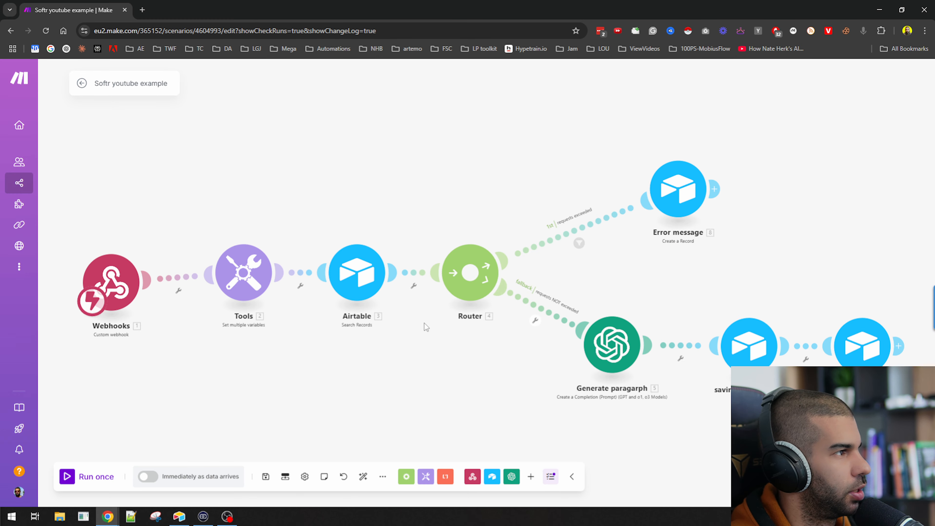
Unlink the custom webhook from the Tools module and move it to the top-left
{"action": "left_click", "coordinate": [112, 283]}
{"action": "left_click", "coordinate": [330, 305]}
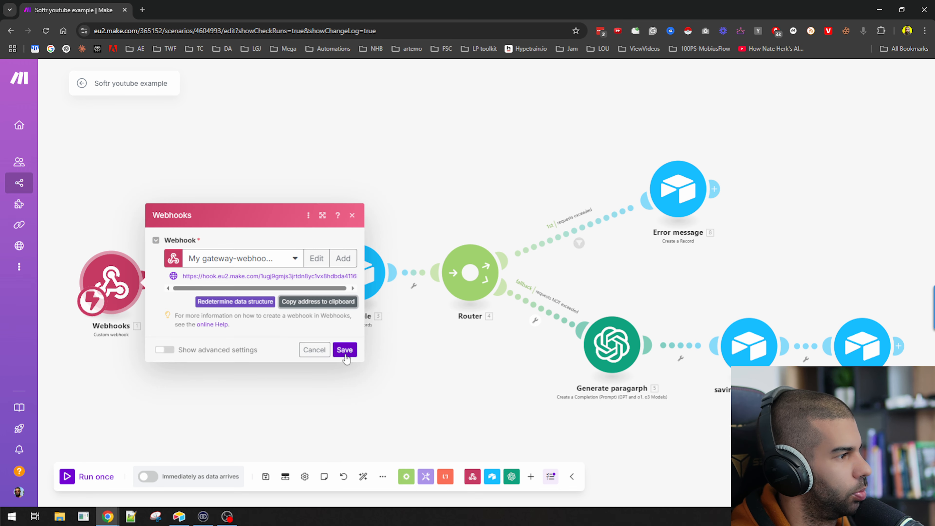
{"action": "left_click", "coordinate": [345, 354]}
{"action": "right_click", "coordinate": [169, 283]}
{"action": "left_click", "coordinate": [196, 306]}
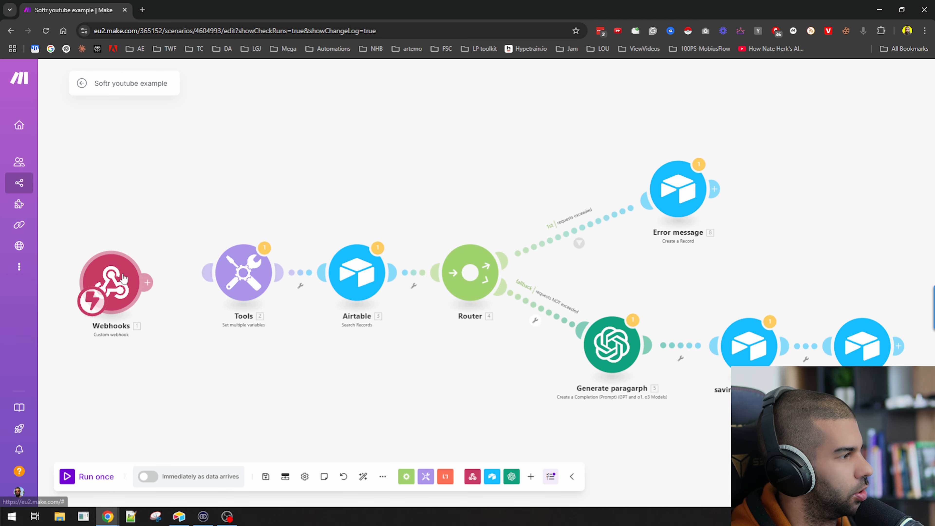
{"action": "left_click_drag", "start_coordinate": [111, 282], "coordinate": [168, 110]}
Add a Webhook response module with status 200 and body 'oops', then run once
{"action": "left_click", "coordinate": [205, 109]}
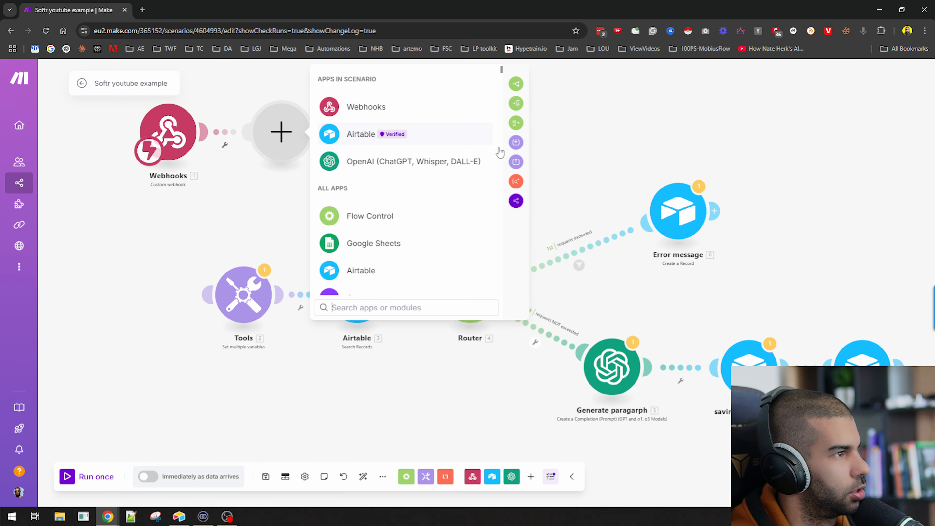
{"action": "type", "text": "res"}
{"action": "key", "text": "ctrl+a"}
{"action": "key", "text": "BackSpace"}
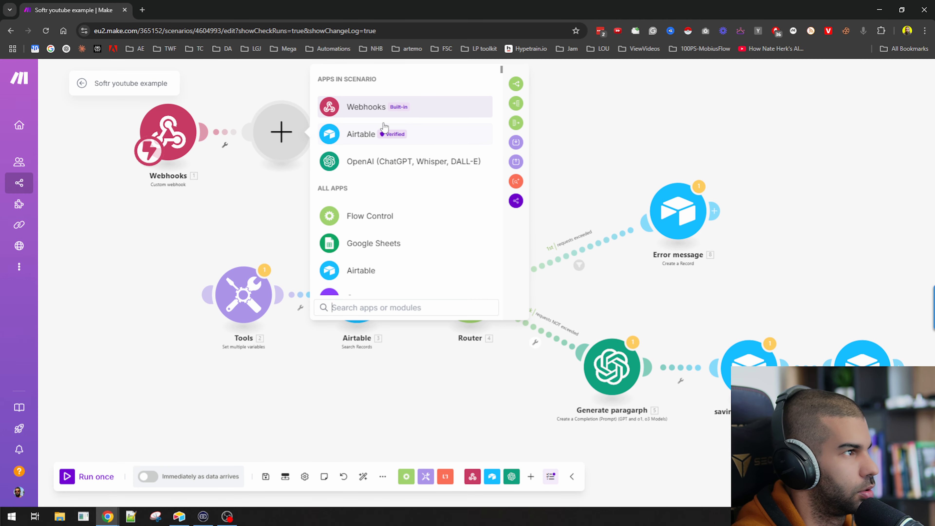
{"action": "left_click", "coordinate": [382, 105]}
{"action": "left_click", "coordinate": [405, 160]}
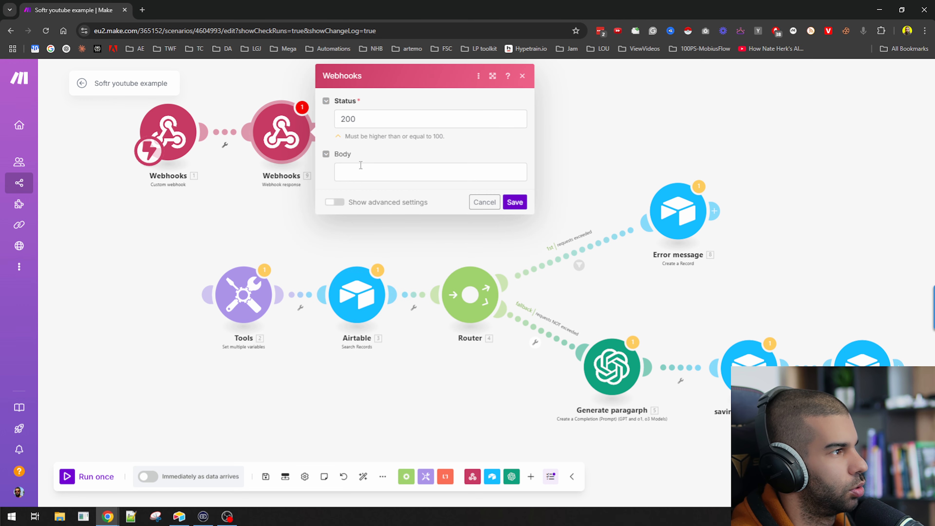
{"action": "left_click", "coordinate": [361, 173]}
{"action": "type", "text": "oops!"}
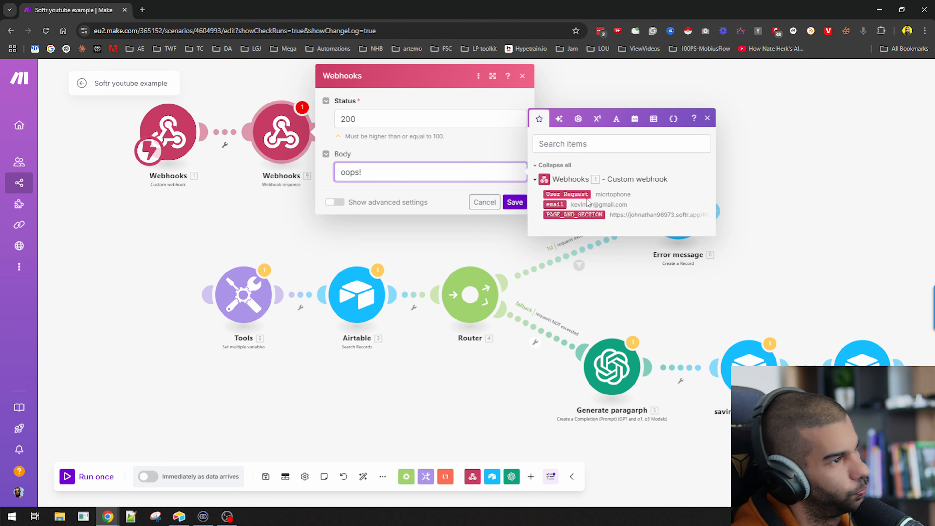
{"action": "left_click", "coordinate": [515, 202]}
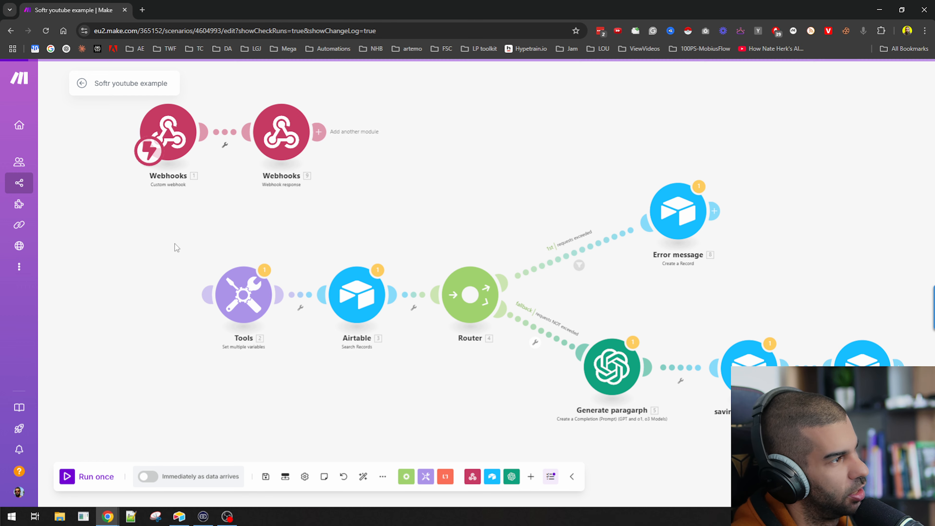
{"action": "left_click", "coordinate": [110, 473]}
Paste the Make webhook URL as form1's destination and publish the app
{"action": "key", "text": "alt+Tab"}
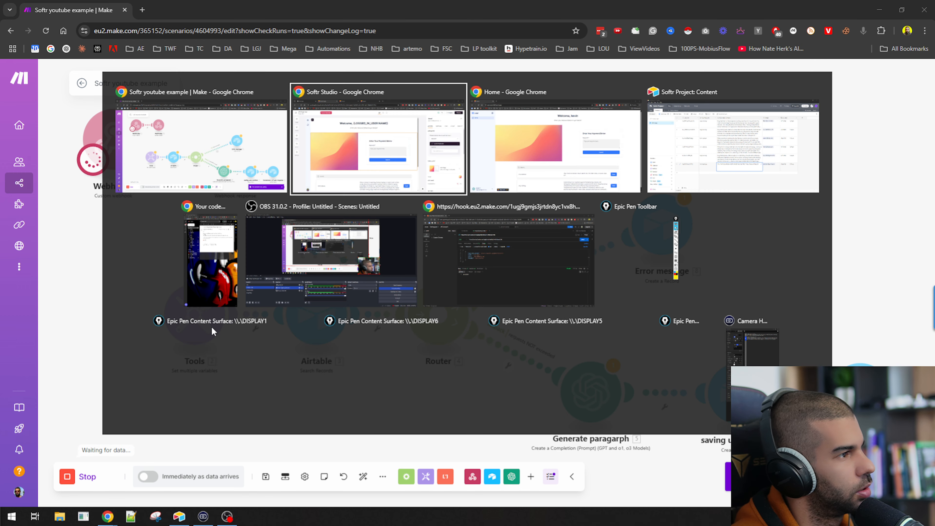
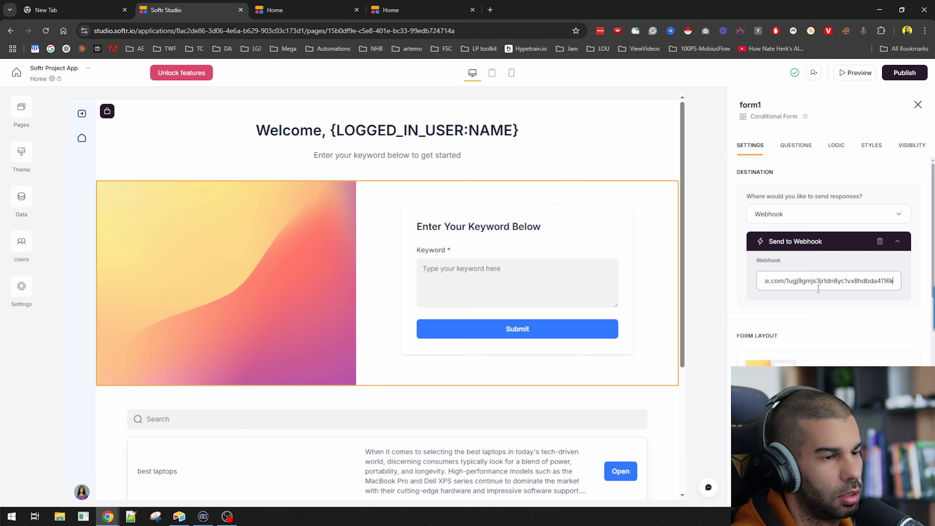
{"action": "left_click", "coordinate": [727, 268]}
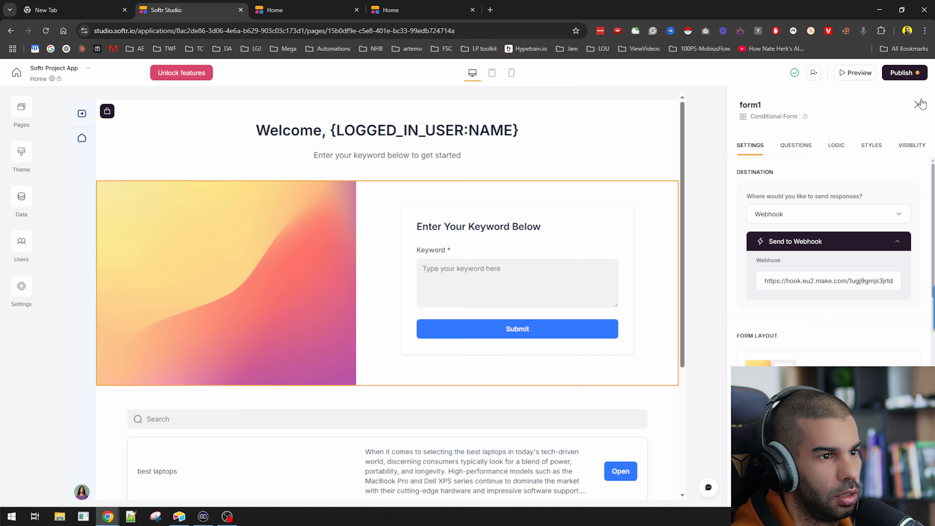
{"action": "left_click", "coordinate": [904, 73]}
{"action": "left_click", "coordinate": [846, 213]}
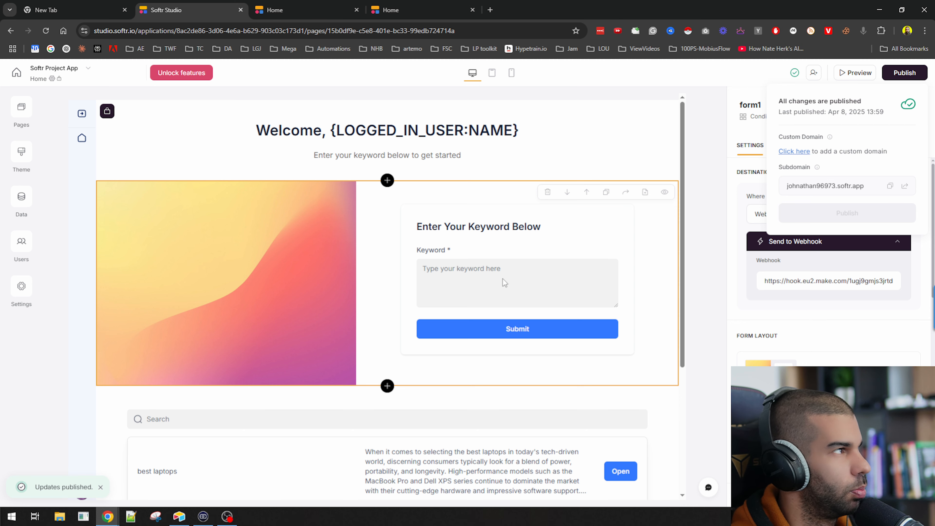
Reload the live app and submit the test keyword 'asdfasdf'
{"action": "key", "text": "alt+Tab"}
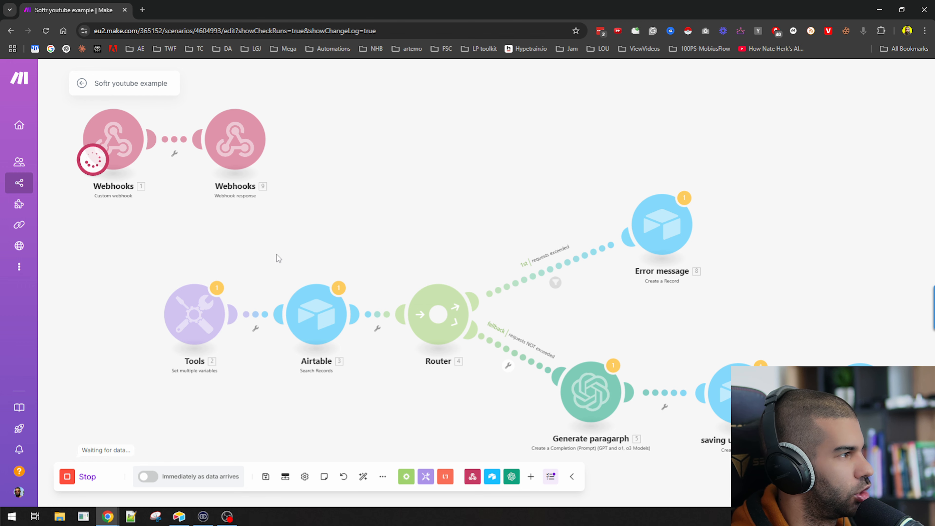
{"action": "key", "text": "alt+Tab"}
{"action": "left_click", "coordinate": [287, 10]}
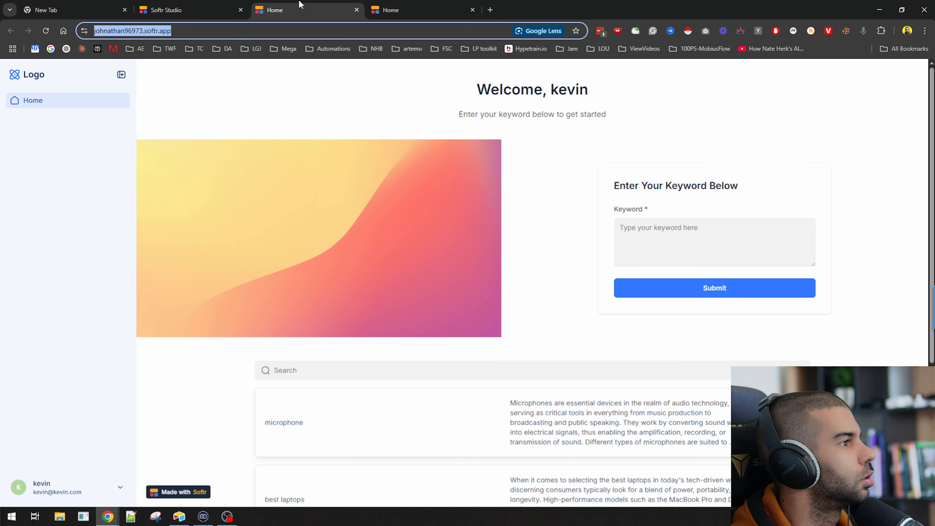
{"action": "key", "text": "Return"}
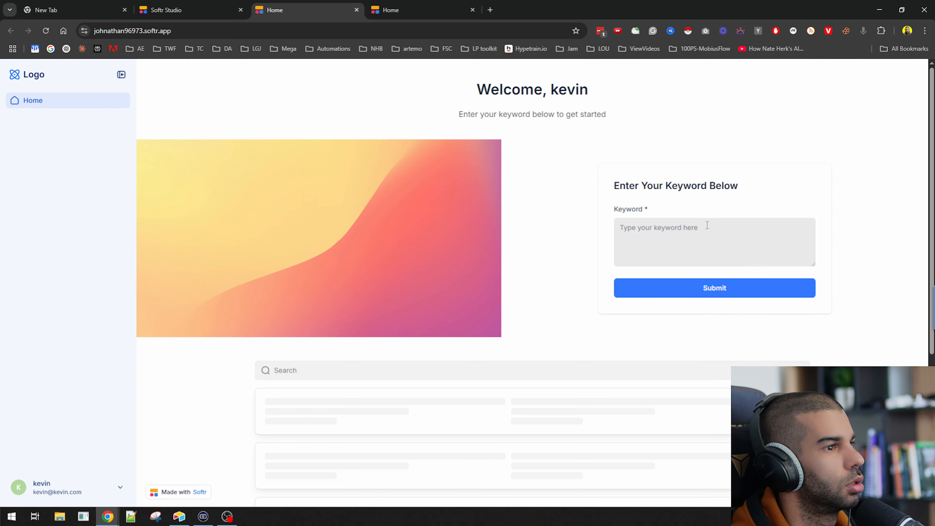
{"action": "left_click", "coordinate": [653, 239]}
{"action": "type", "text": "asdfasdf"}
{"action": "left_click", "coordinate": [648, 287]}
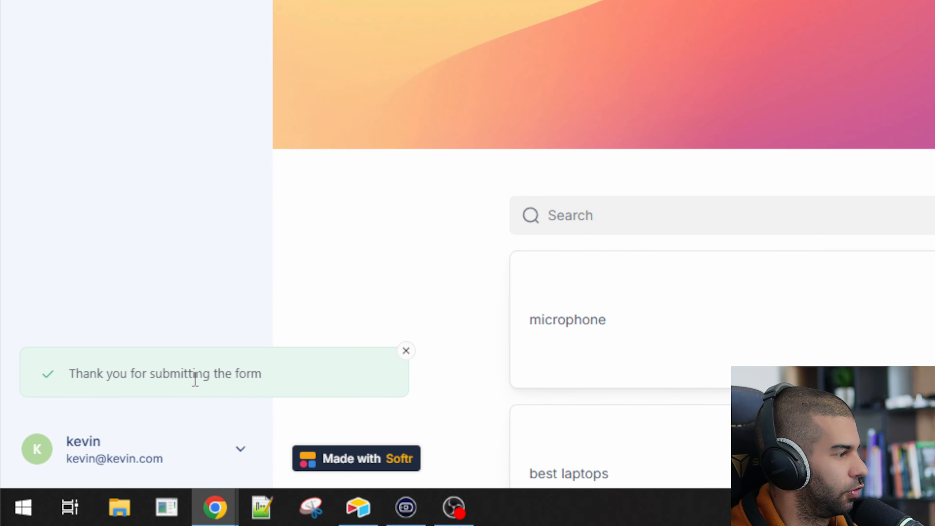
Inspect the Webhooks 9 run output showing status 200 and body 'oops!'
{"action": "key", "text": "alt+Tab"}
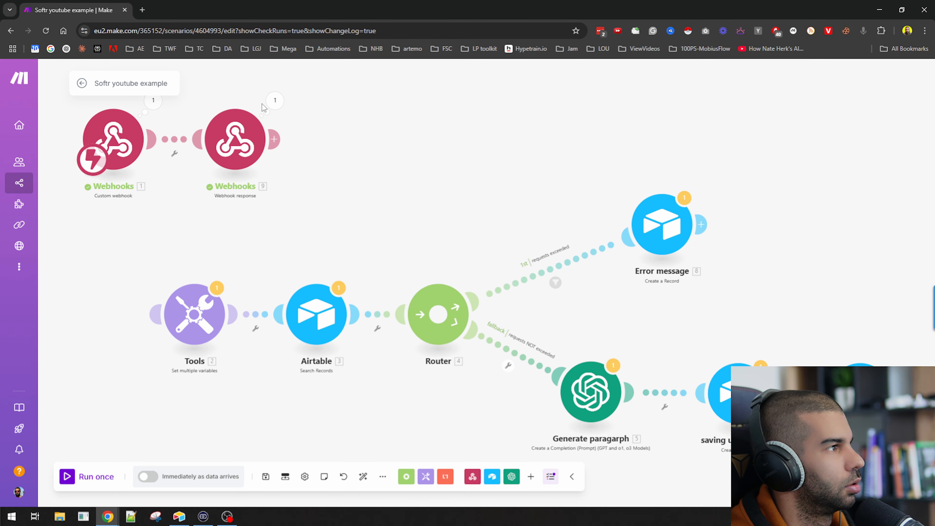
{"action": "left_click", "coordinate": [274, 100]}
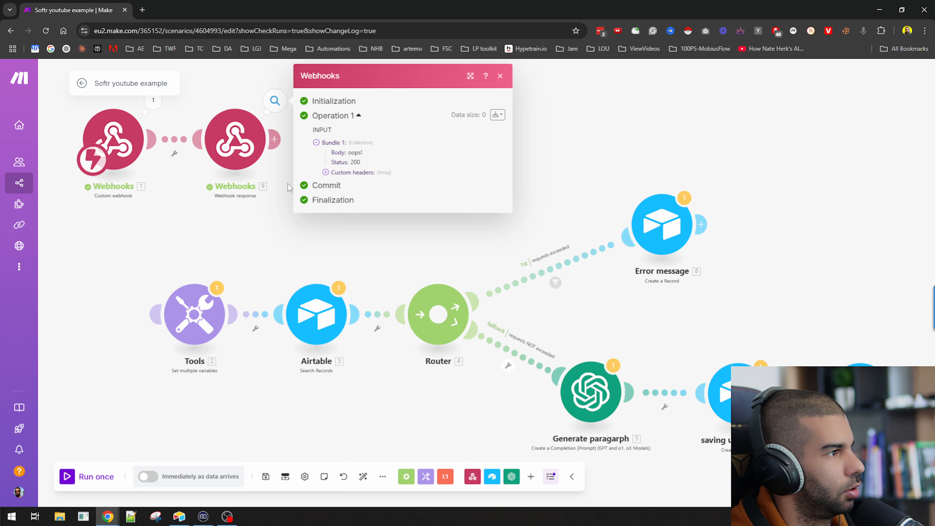
{"action": "triple_click", "coordinate": [356, 154]}
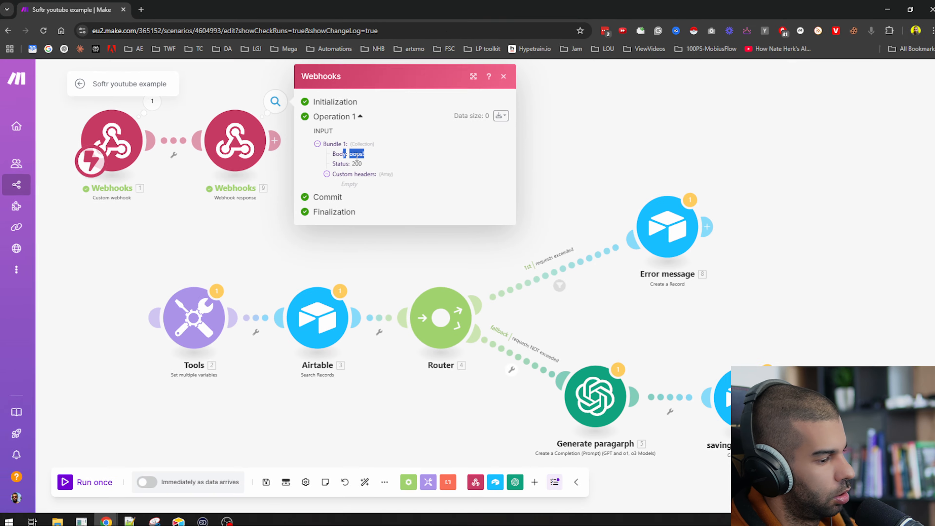
Browse the live Softr app's entries in both Home tabs, then switch to the incognito window
{"action": "key", "text": "alt+Tab"}
{"action": "scroll", "coordinate": [309, 218], "scroll_direction": "down", "scroll_amount": 5}
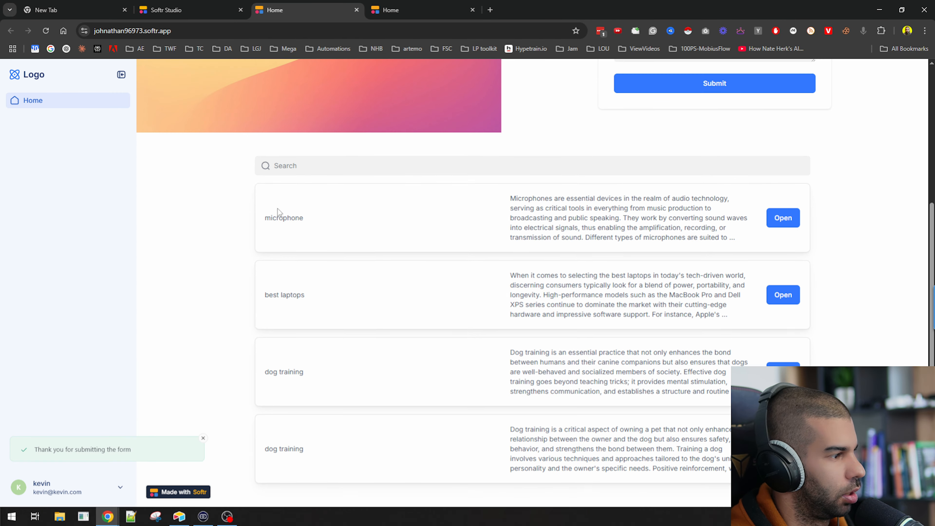
{"action": "scroll", "coordinate": [234, 236], "scroll_direction": "up", "scroll_amount": 4}
{"action": "scroll", "coordinate": [272, 231], "scroll_direction": "down", "scroll_amount": 4}
{"action": "scroll", "coordinate": [230, 198], "scroll_direction": "up", "scroll_amount": 5}
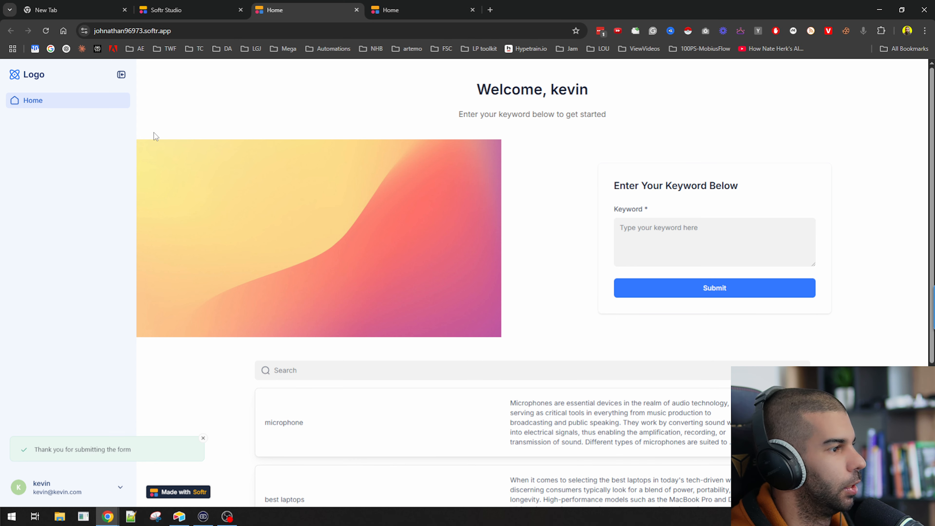
{"action": "scroll", "coordinate": [331, 255], "scroll_direction": "down", "scroll_amount": 3}
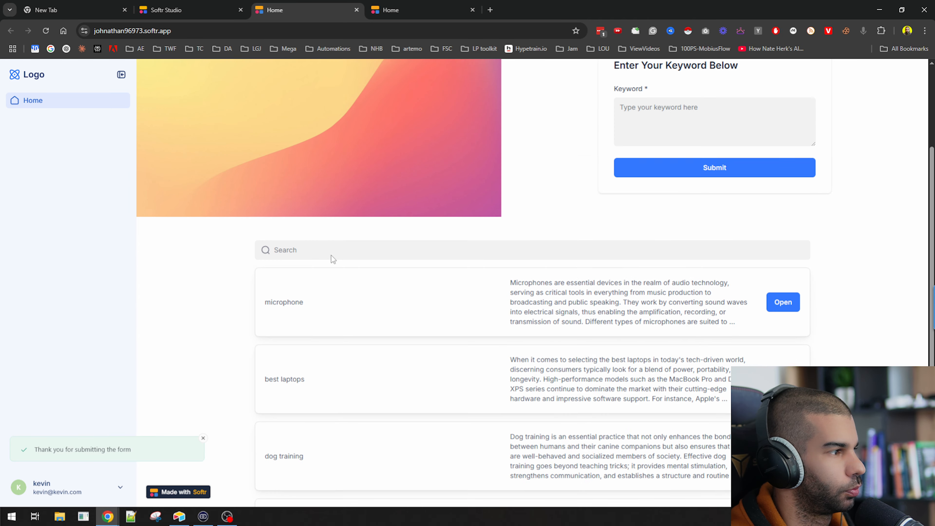
{"action": "scroll", "coordinate": [333, 258], "scroll_direction": "up", "scroll_amount": 3}
{"action": "key", "text": "alt+Tab"}
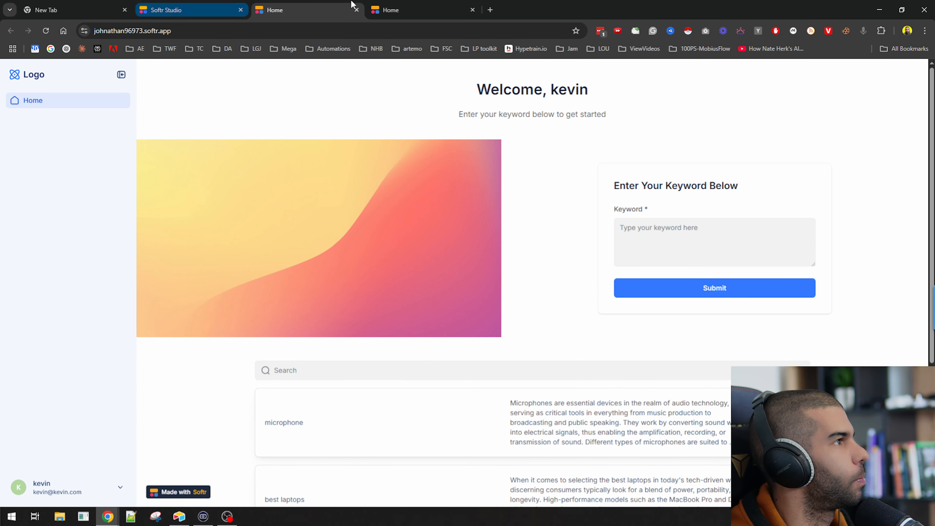
{"action": "left_click", "coordinate": [371, 7]}
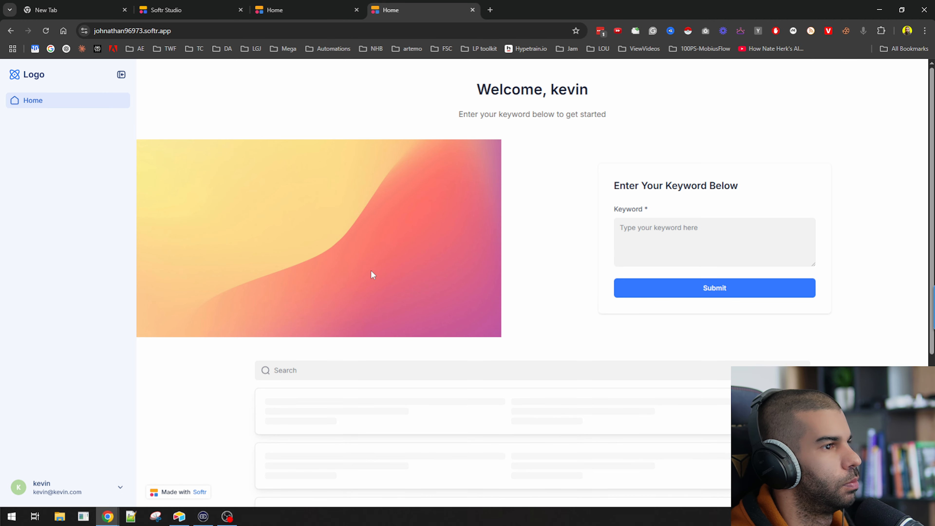
{"action": "scroll", "coordinate": [370, 270], "scroll_direction": "down", "scroll_amount": 1}
{"action": "scroll", "coordinate": [151, 84], "scroll_direction": "up", "scroll_amount": 1}
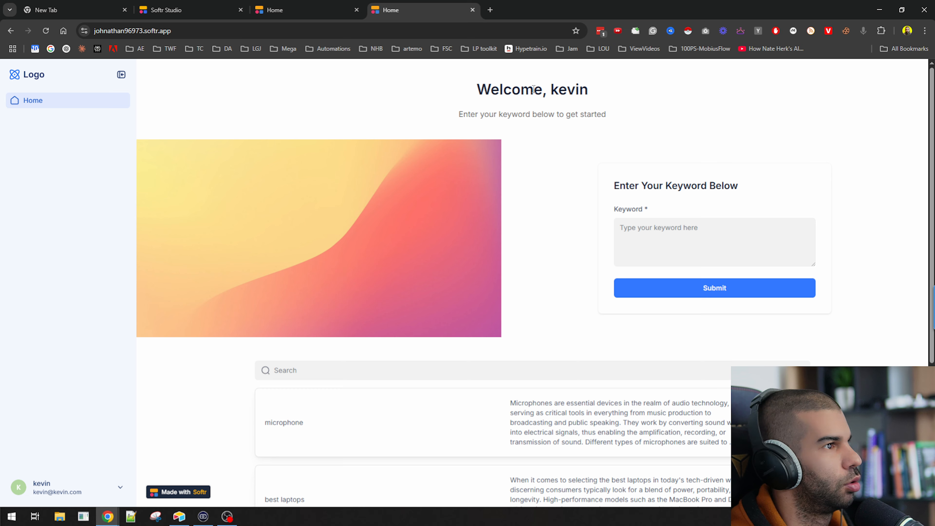
{"action": "scroll", "coordinate": [286, 220], "scroll_direction": "down", "scroll_amount": 4}
{"action": "scroll", "coordinate": [384, 254], "scroll_direction": "up", "scroll_amount": 4}
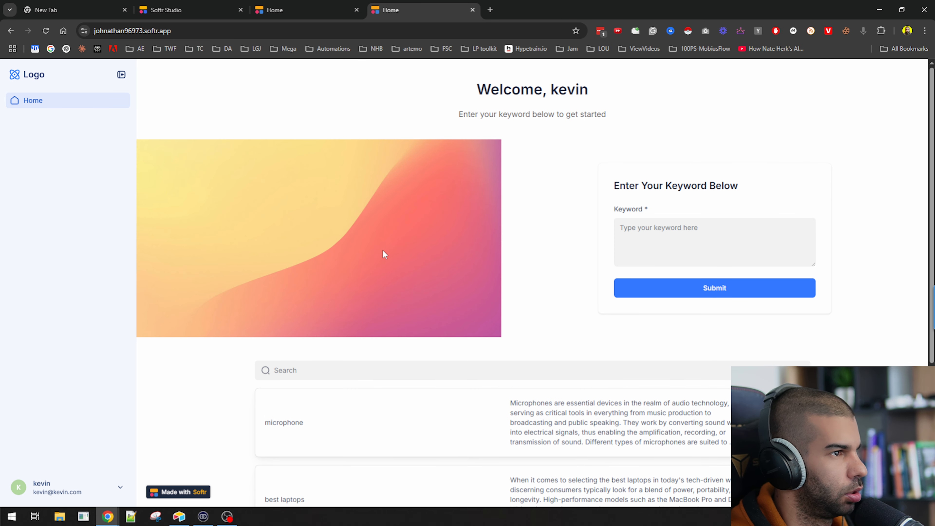
{"action": "key", "text": "alt+Tab"}
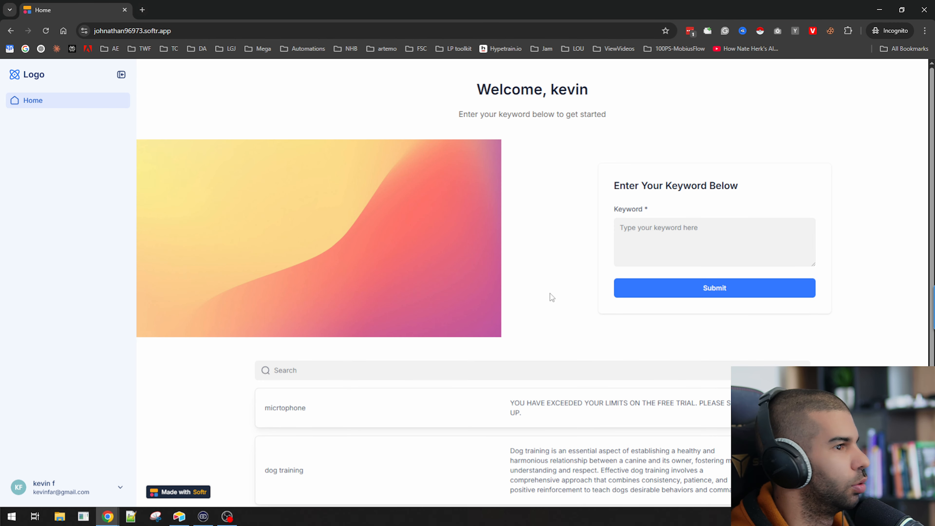
Submit the keyword 'aasdfsdf' through the Softr form as the second user
{"action": "left_click", "coordinate": [632, 258]}
{"action": "type", "text": "aasdf"}
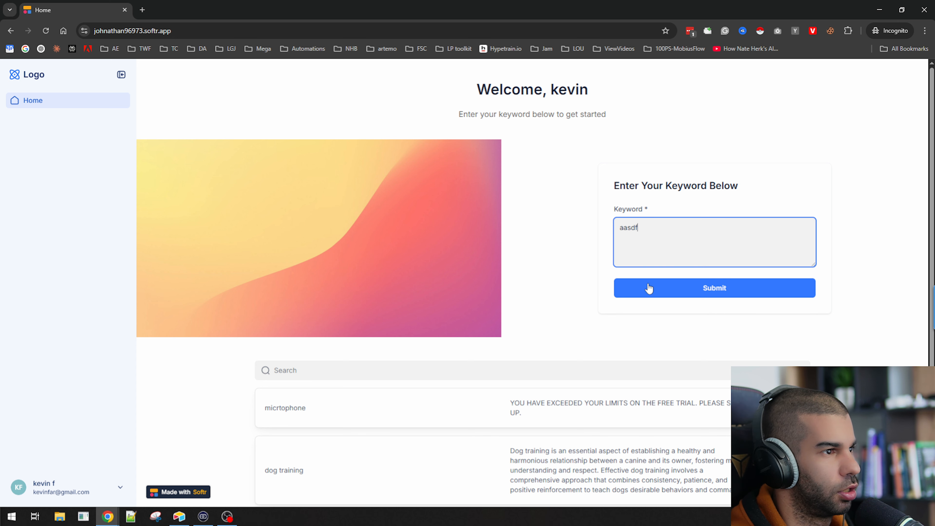
{"action": "type", "text": "sdf"}
{"action": "left_click", "coordinate": [649, 293]}
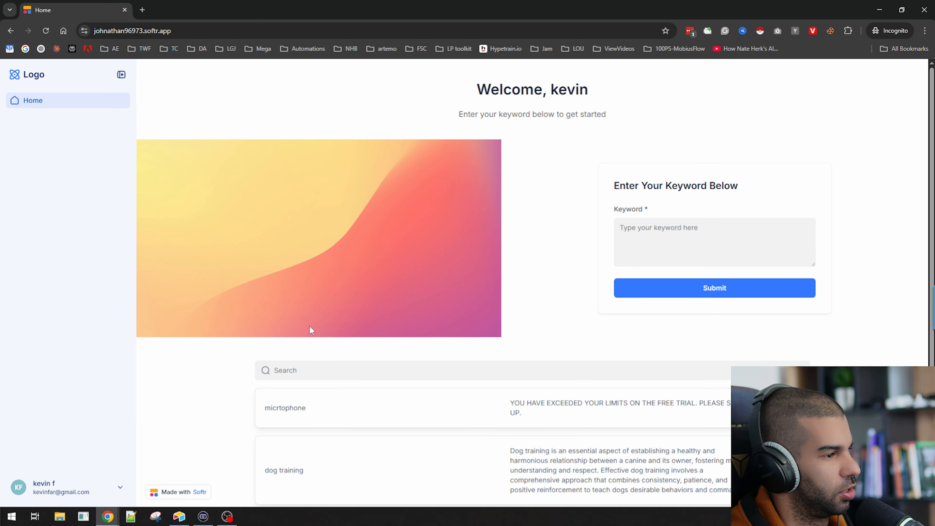
{"action": "scroll", "coordinate": [310, 330], "scroll_direction": "down", "scroll_amount": 1}
Set the Make scenario waiting for new data and submit 'asdfasdf' from the Softr app
{"action": "key", "text": "alt+Tab"}
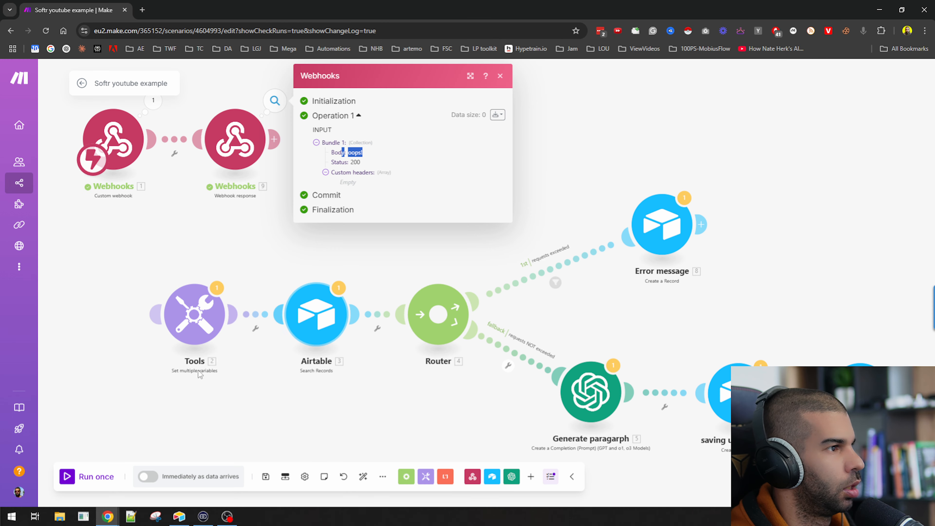
{"action": "left_click", "coordinate": [81, 482]}
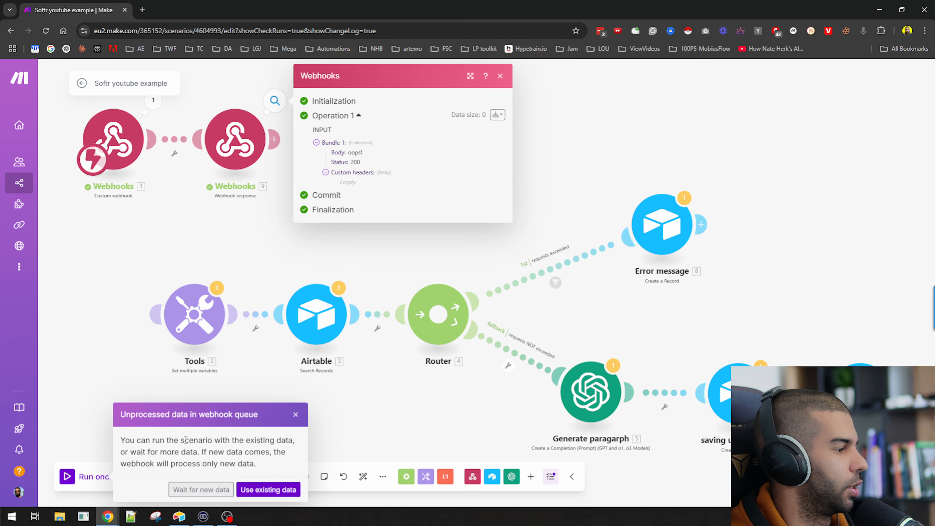
{"action": "left_click", "coordinate": [213, 492]}
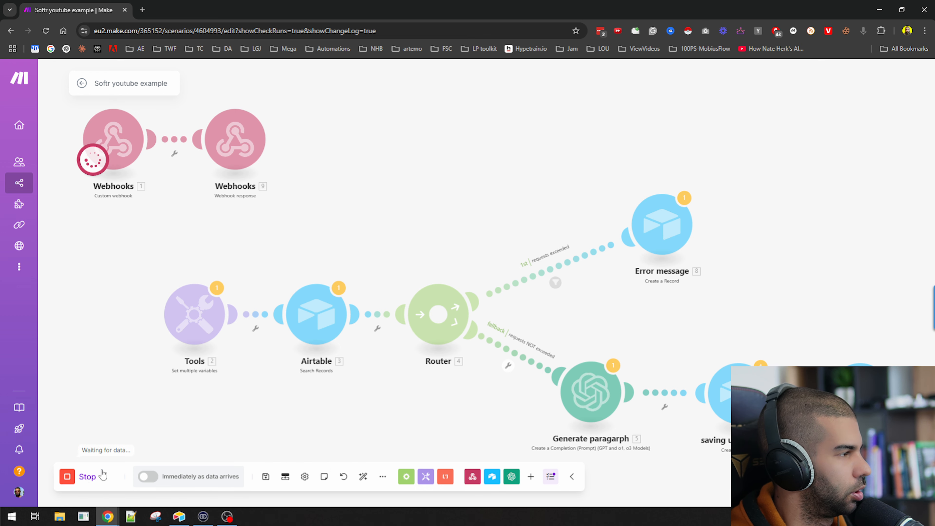
{"action": "key", "text": "alt+Tab"}
{"action": "left_click", "coordinate": [678, 237]}
{"action": "type", "text": "asdfasdf"}
{"action": "left_click", "coordinate": [657, 294]}
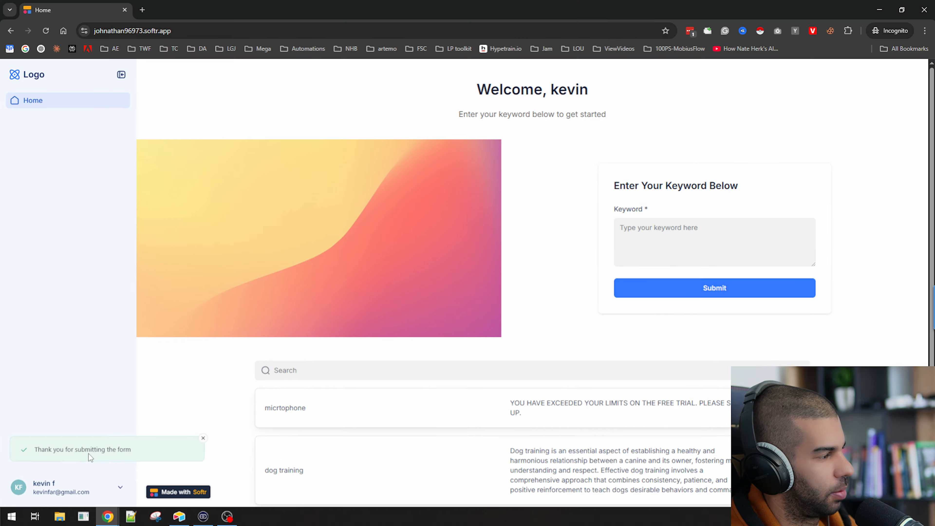
{"action": "key", "text": "alt+Tab"}
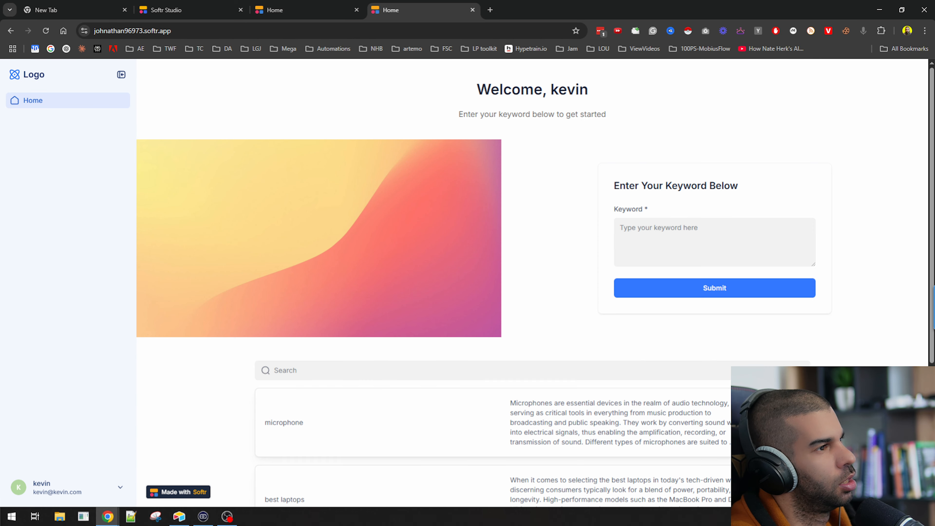
Review form1's settings, toggling the one-submission-per-user limit on and back off
{"action": "left_click", "coordinate": [173, 10]}
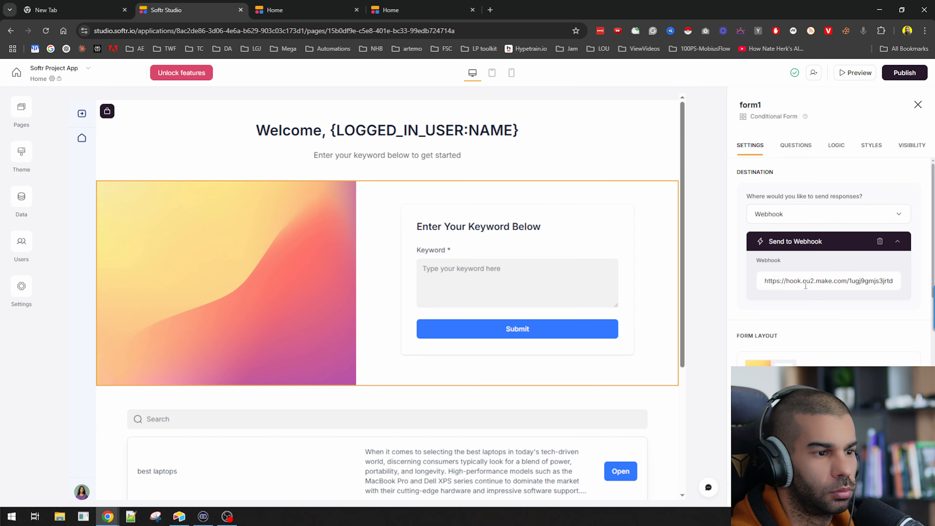
{"action": "scroll", "coordinate": [807, 297], "scroll_direction": "down", "scroll_amount": 3}
{"action": "scroll", "coordinate": [807, 297], "scroll_direction": "down", "scroll_amount": 6}
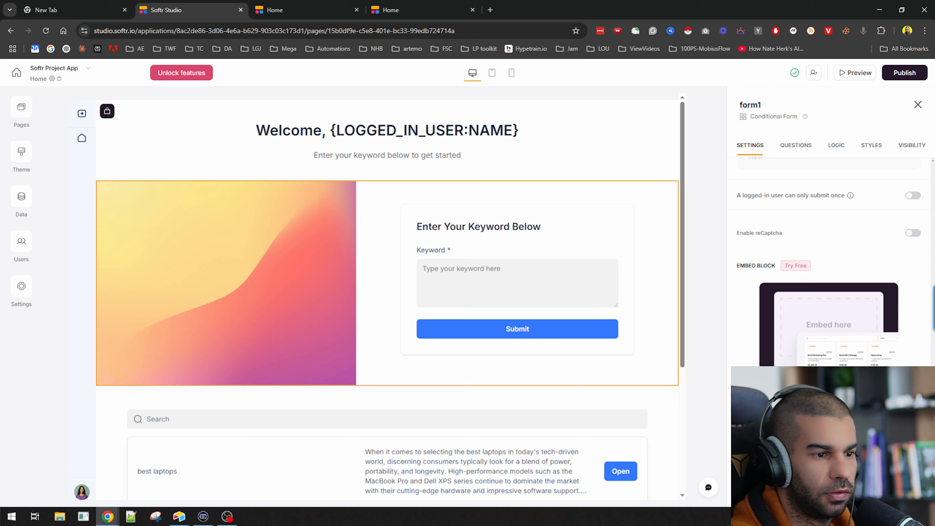
{"action": "scroll", "coordinate": [807, 297], "scroll_direction": "up", "scroll_amount": 2}
{"action": "scroll", "coordinate": [820, 247], "scroll_direction": "up", "scroll_amount": 10}
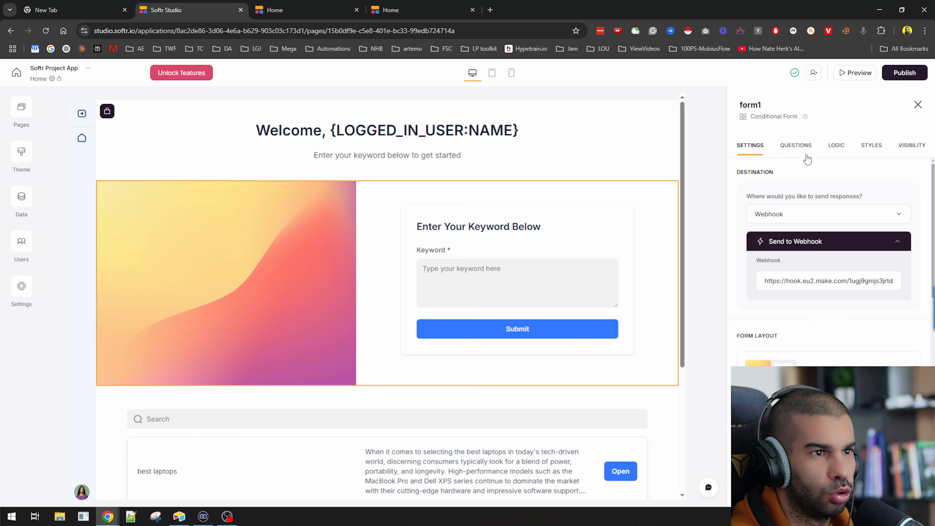
{"action": "scroll", "coordinate": [800, 296], "scroll_direction": "down", "scroll_amount": 3}
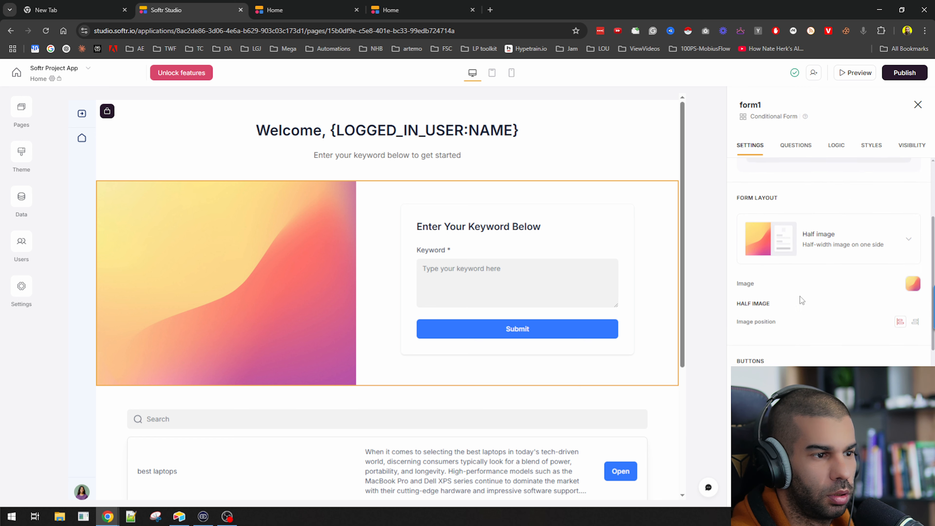
{"action": "scroll", "coordinate": [790, 347], "scroll_direction": "down", "scroll_amount": 5}
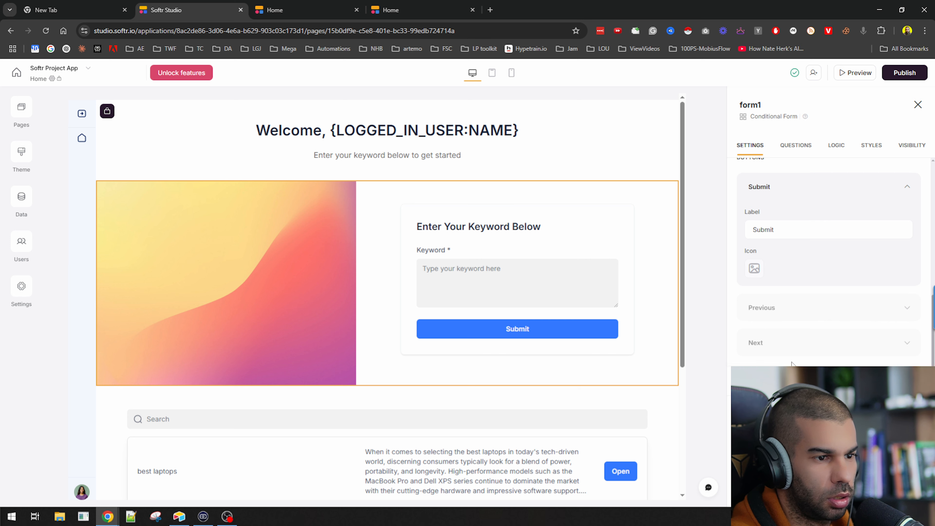
{"action": "scroll", "coordinate": [789, 331], "scroll_direction": "down", "scroll_amount": 2}
{"action": "left_click_drag", "start_coordinate": [758, 286], "coordinate": [838, 286]}
{"action": "left_click", "coordinate": [913, 285]}
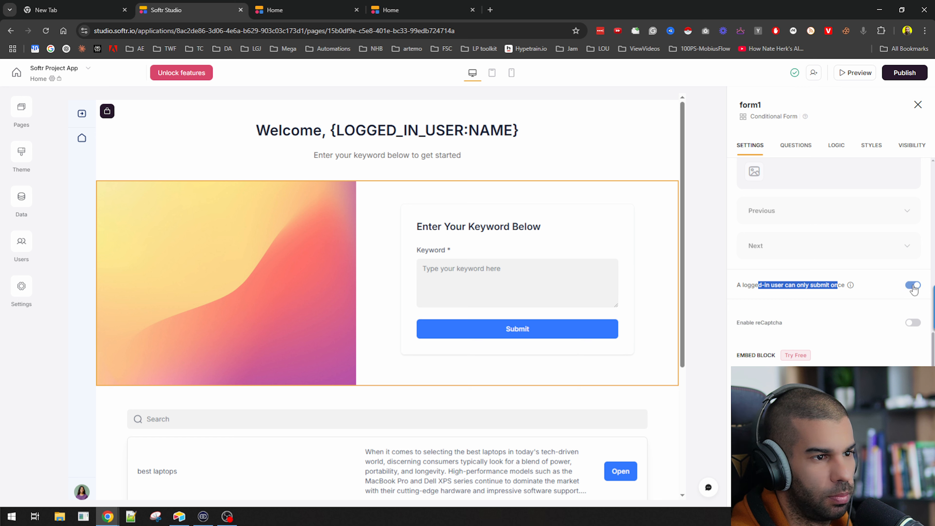
{"action": "left_click", "coordinate": [913, 286]}
{"action": "left_click", "coordinate": [814, 282]}
{"action": "scroll", "coordinate": [814, 282], "scroll_direction": "down", "scroll_amount": 2}
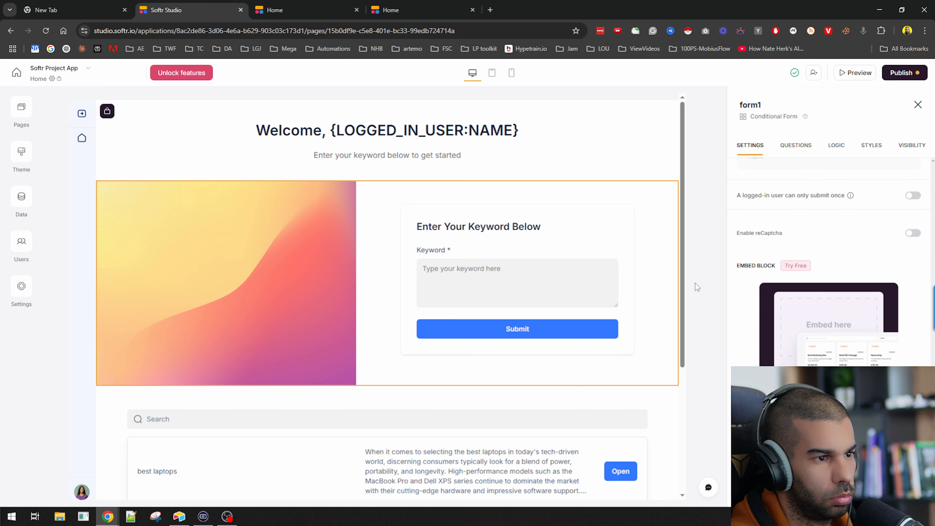
{"action": "scroll", "coordinate": [791, 221], "scroll_direction": "up", "scroll_amount": 10}
Look through the Questions, Logic and Styles tabs, keeping Ending 1 as the default destination
{"action": "left_click", "coordinate": [790, 147]}
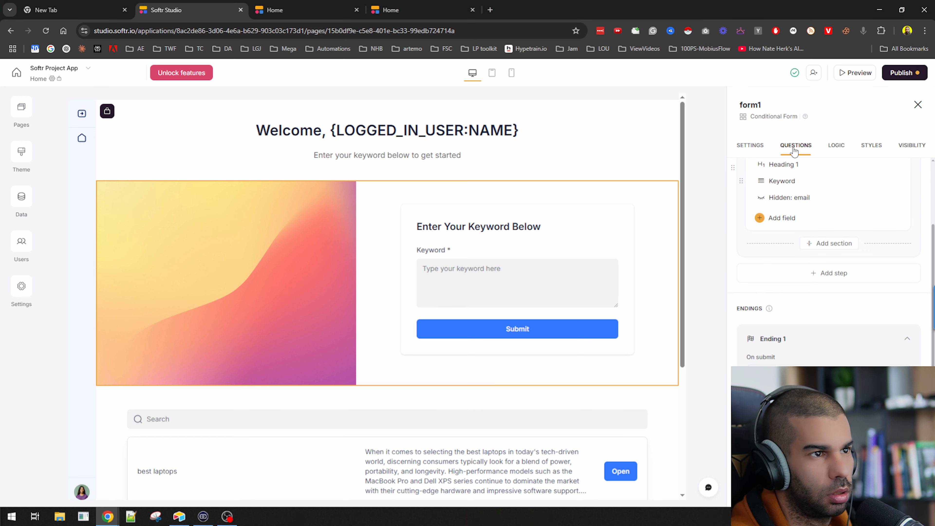
{"action": "left_click", "coordinate": [837, 147]}
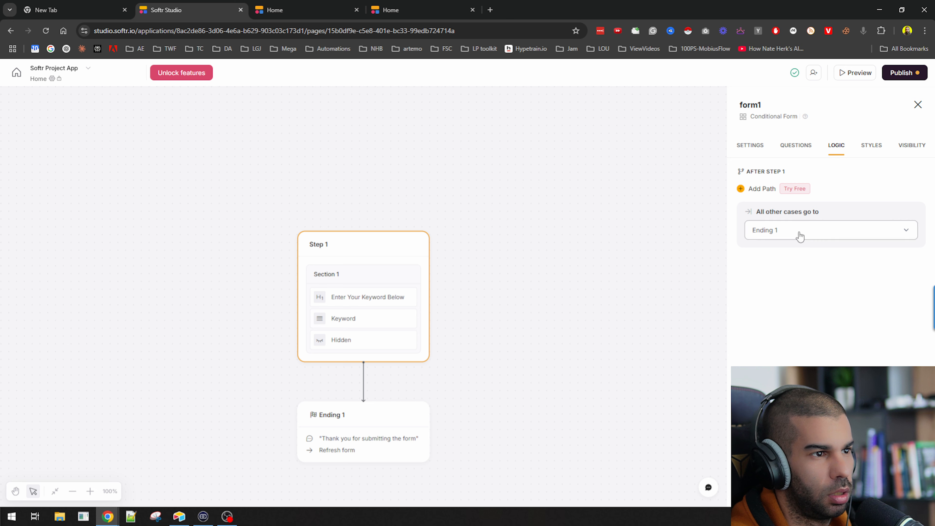
{"action": "left_click", "coordinate": [870, 148]}
{"action": "scroll", "coordinate": [848, 229], "scroll_direction": "down", "scroll_amount": 3}
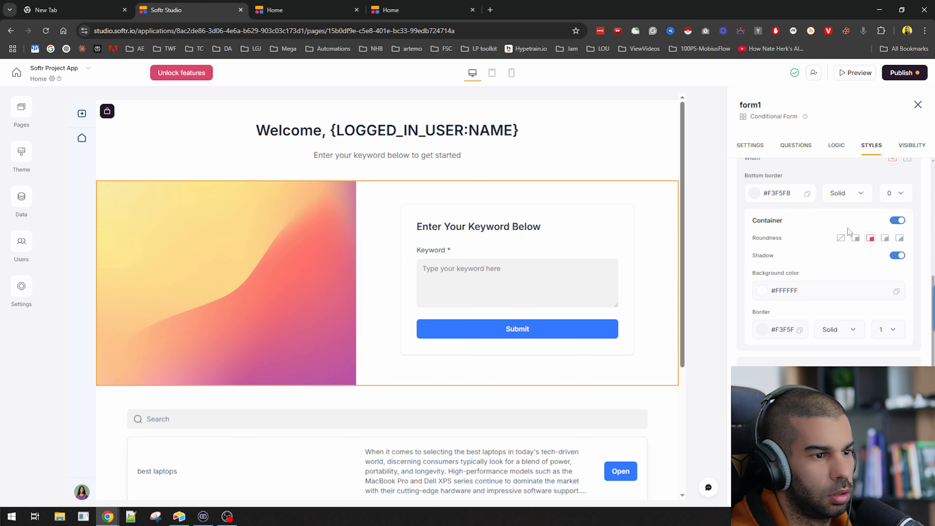
{"action": "scroll", "coordinate": [847, 229], "scroll_direction": "up", "scroll_amount": 3}
{"action": "left_click", "coordinate": [837, 147]}
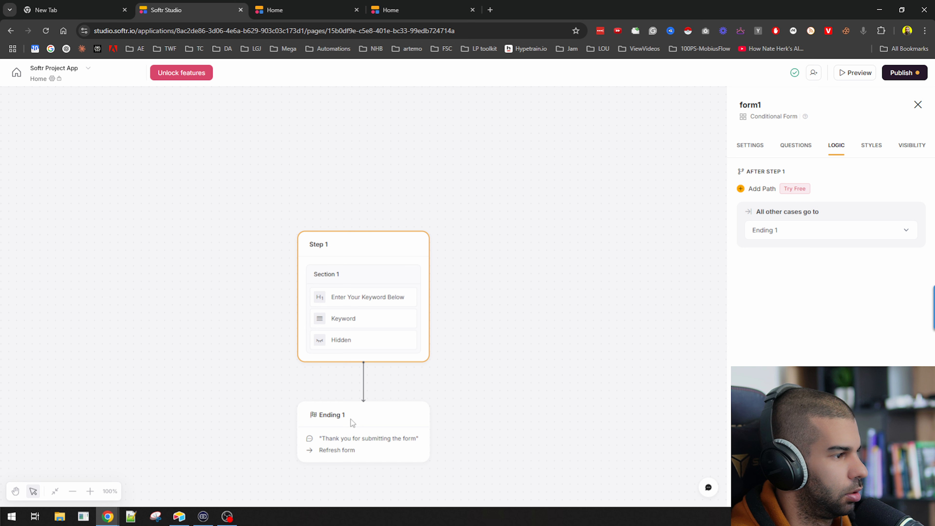
{"action": "left_click", "coordinate": [780, 231]}
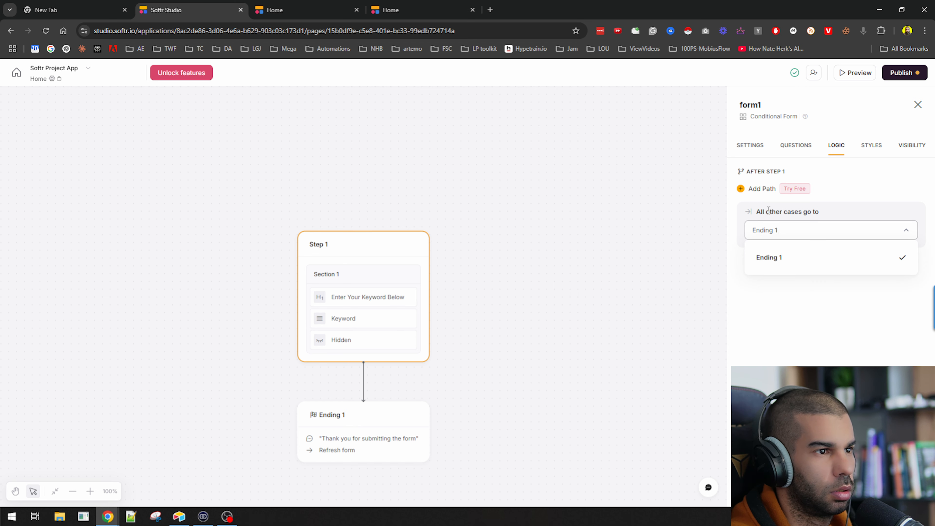
{"action": "left_click", "coordinate": [767, 258]}
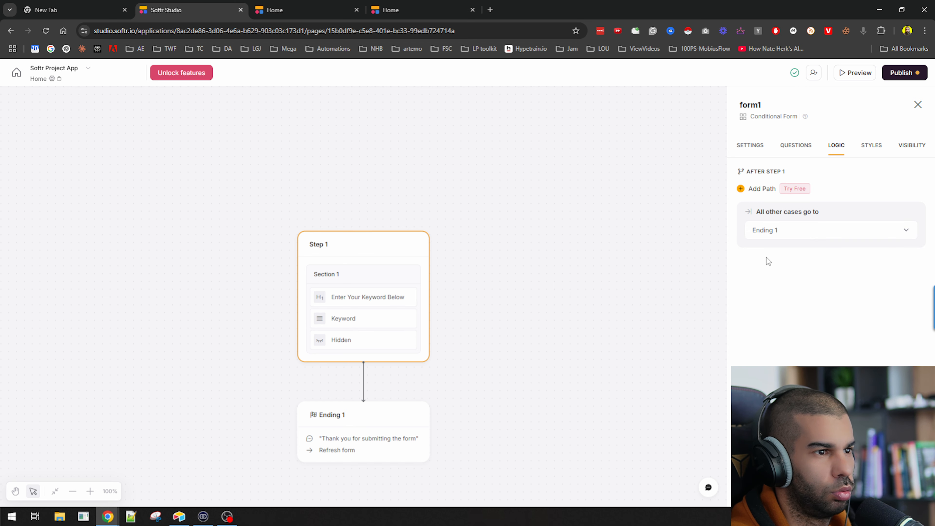
Try adding a logic path twice, dismissing the premium trial offer each time
{"action": "left_click", "coordinate": [753, 189]}
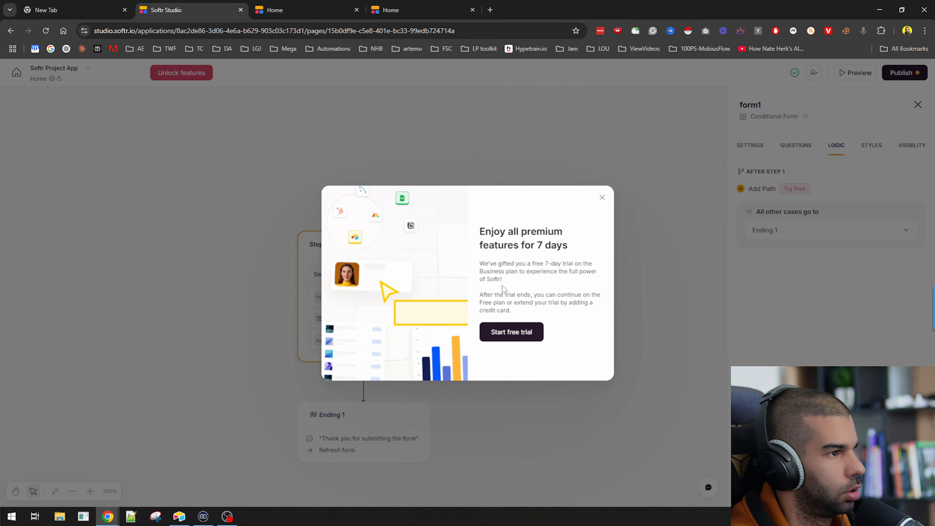
{"action": "left_click_drag", "start_coordinate": [484, 263], "coordinate": [526, 316]}
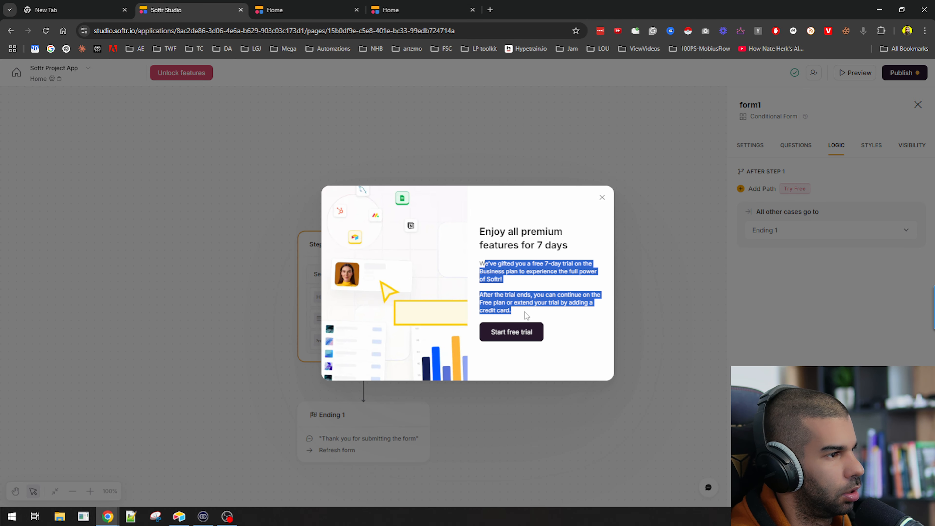
{"action": "left_click", "coordinate": [701, 197]}
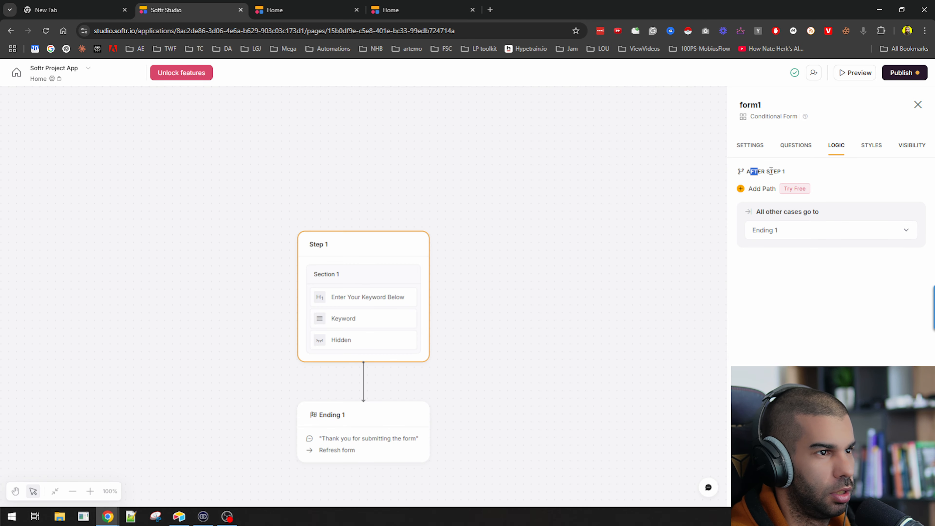
{"action": "left_click_drag", "start_coordinate": [771, 172], "coordinate": [787, 173]}
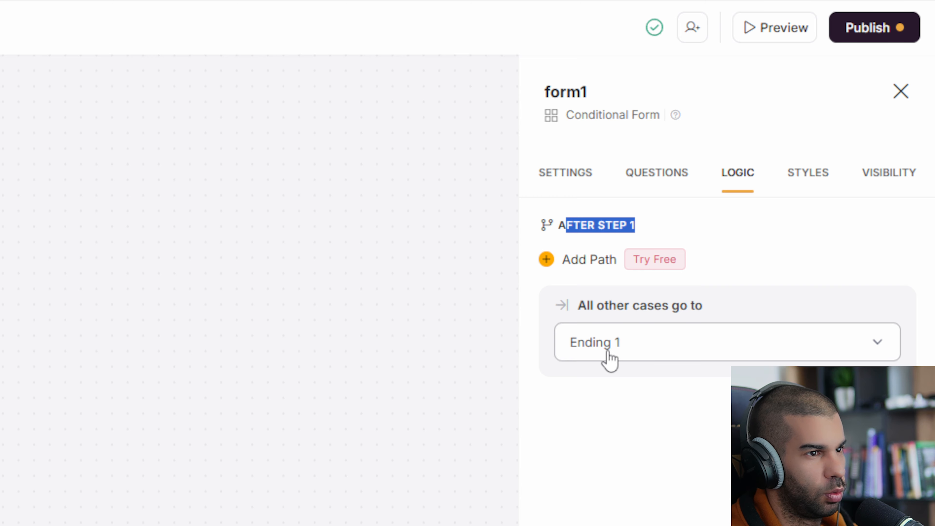
{"action": "left_click", "coordinate": [576, 262]}
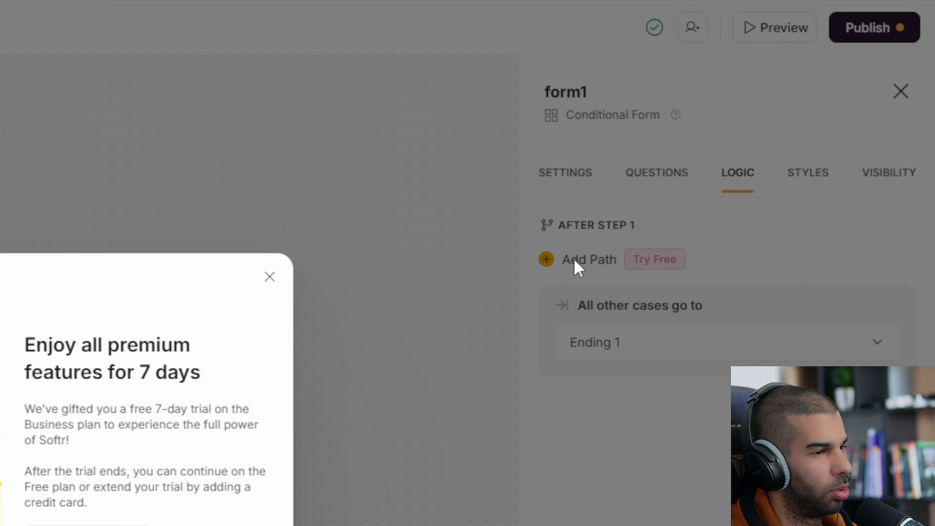
{"action": "left_click", "coordinate": [574, 260]}
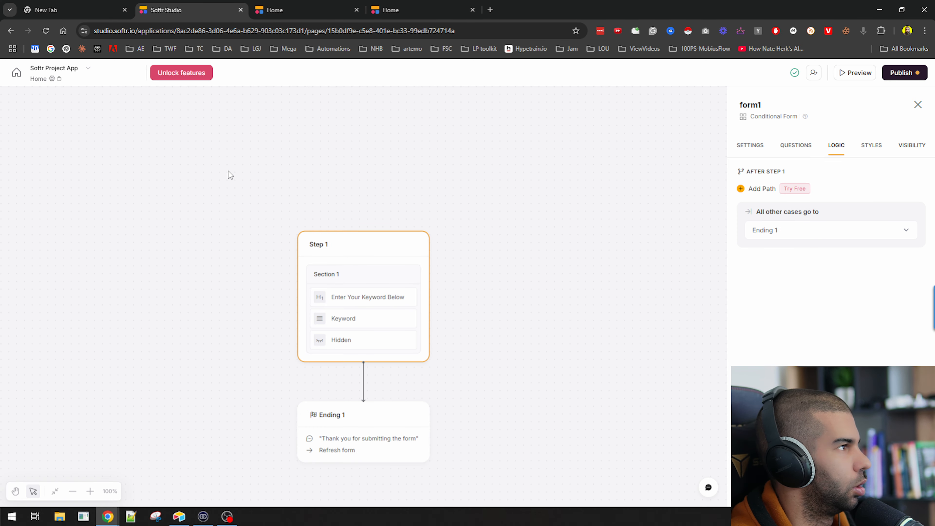
Scroll the live Home page past the keyword form and the microphone, best laptops and dog training entries
{"action": "left_click", "coordinate": [285, 5]}
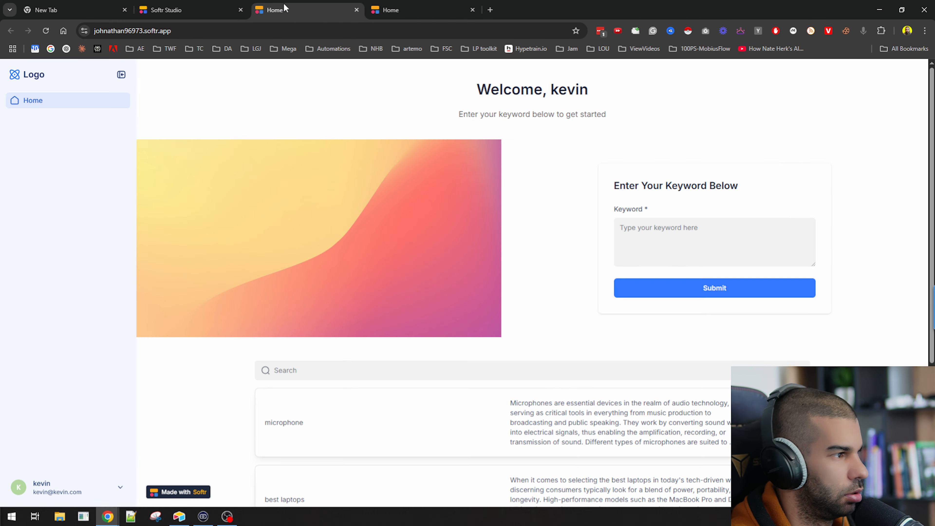
{"action": "scroll", "coordinate": [411, 420], "scroll_direction": "down", "scroll_amount": 5}
{"action": "scroll", "coordinate": [411, 420], "scroll_direction": "up", "scroll_amount": 5}
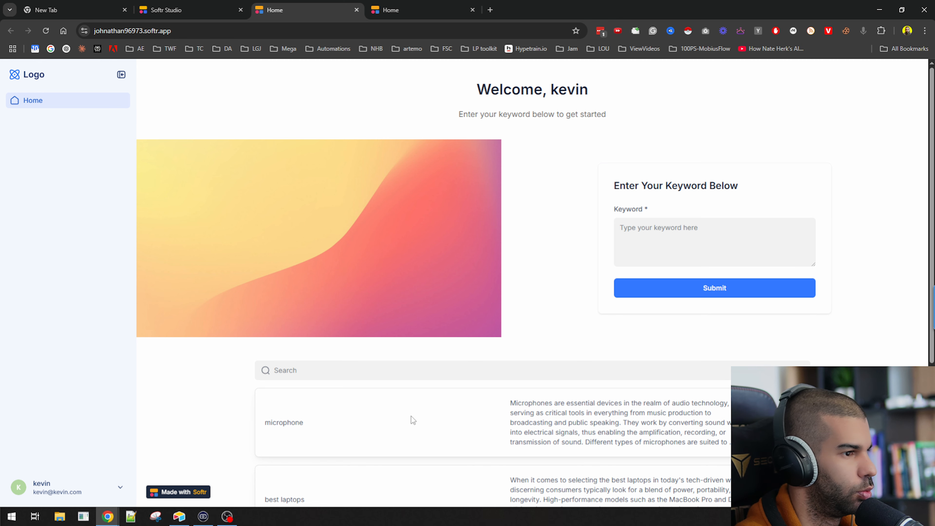
{"action": "scroll", "coordinate": [411, 416], "scroll_direction": "down", "scroll_amount": 5}
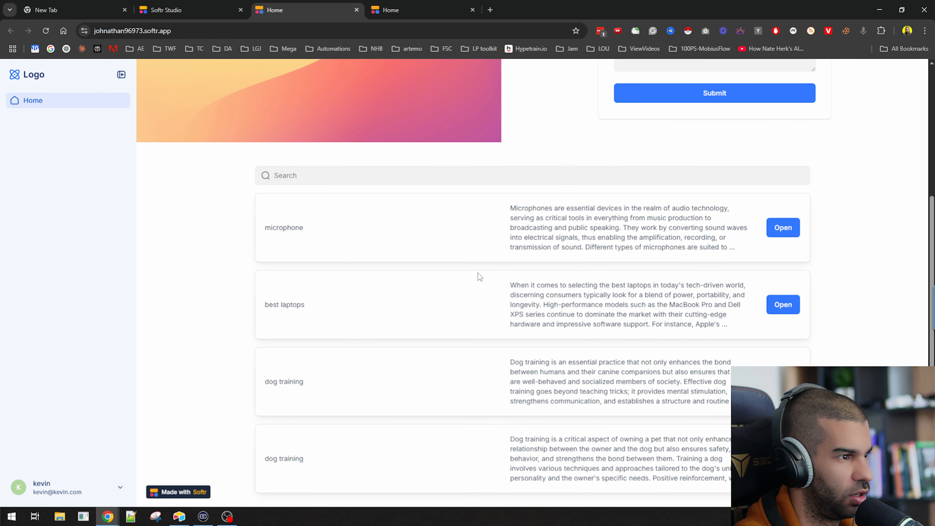
{"action": "scroll", "coordinate": [477, 272], "scroll_direction": "down", "scroll_amount": 1}
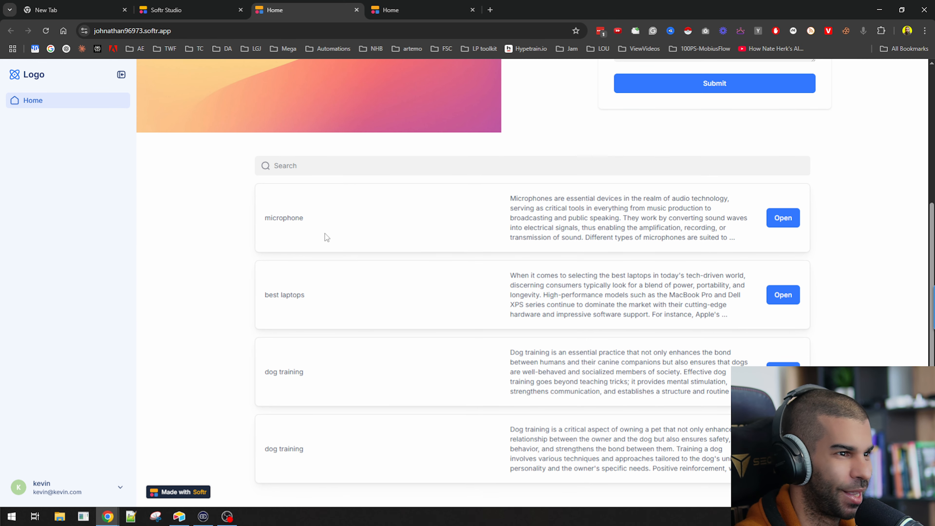
{"action": "scroll", "coordinate": [332, 235], "scroll_direction": "up", "scroll_amount": 5}
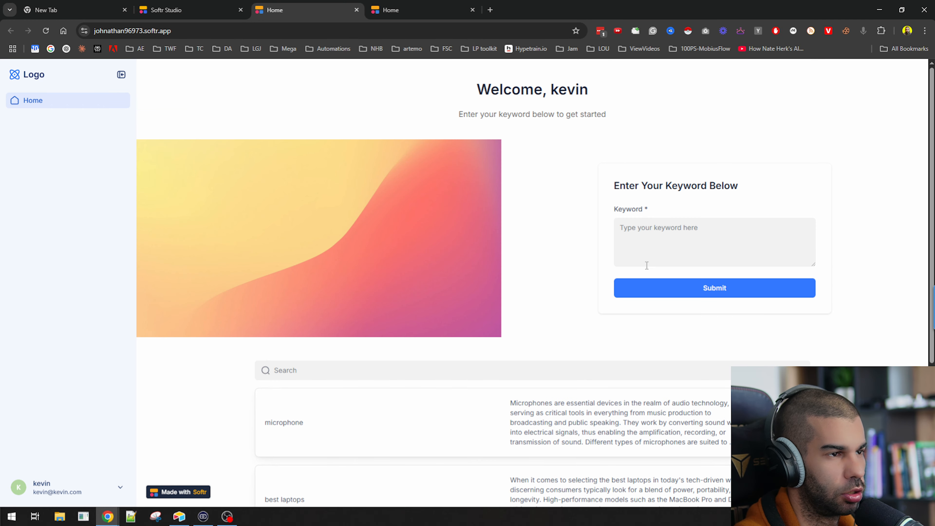